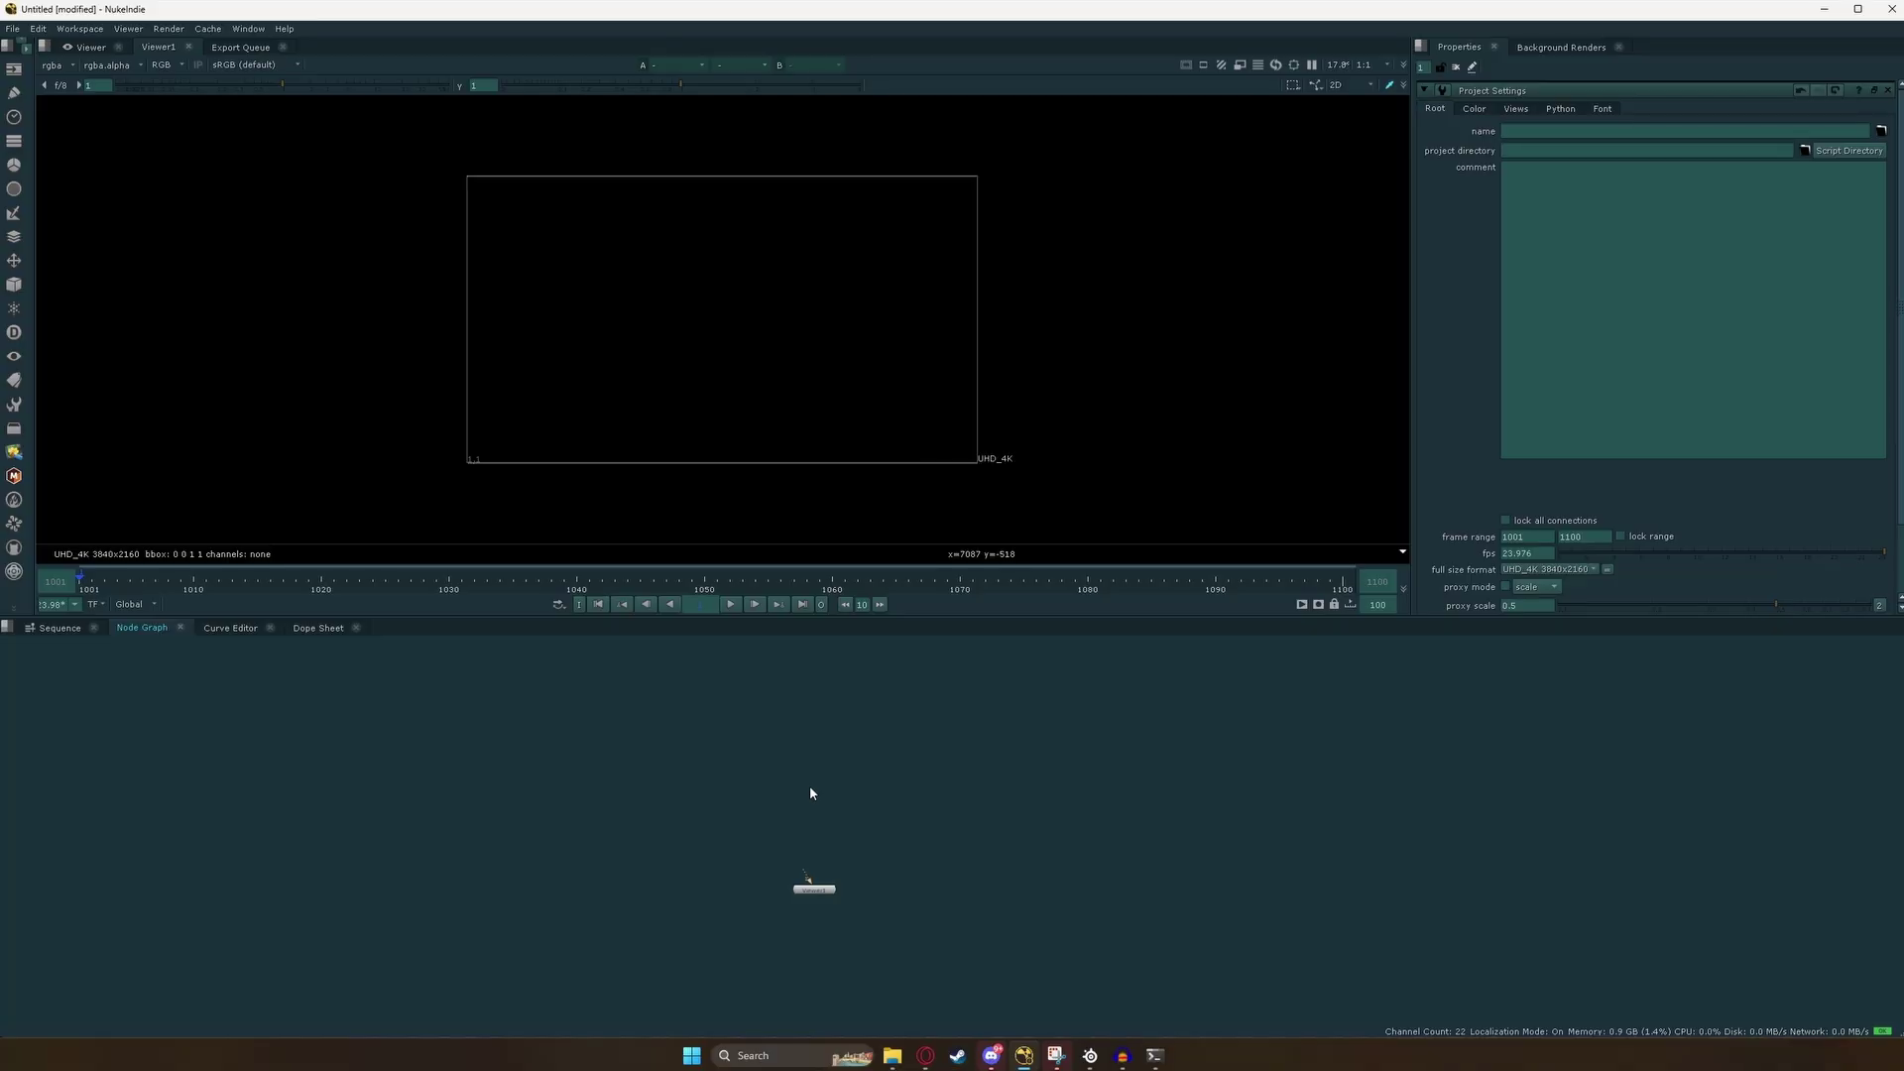
Read in the trash can EXR sequence and set its input transform to color_picking (sRGB).
key("r")
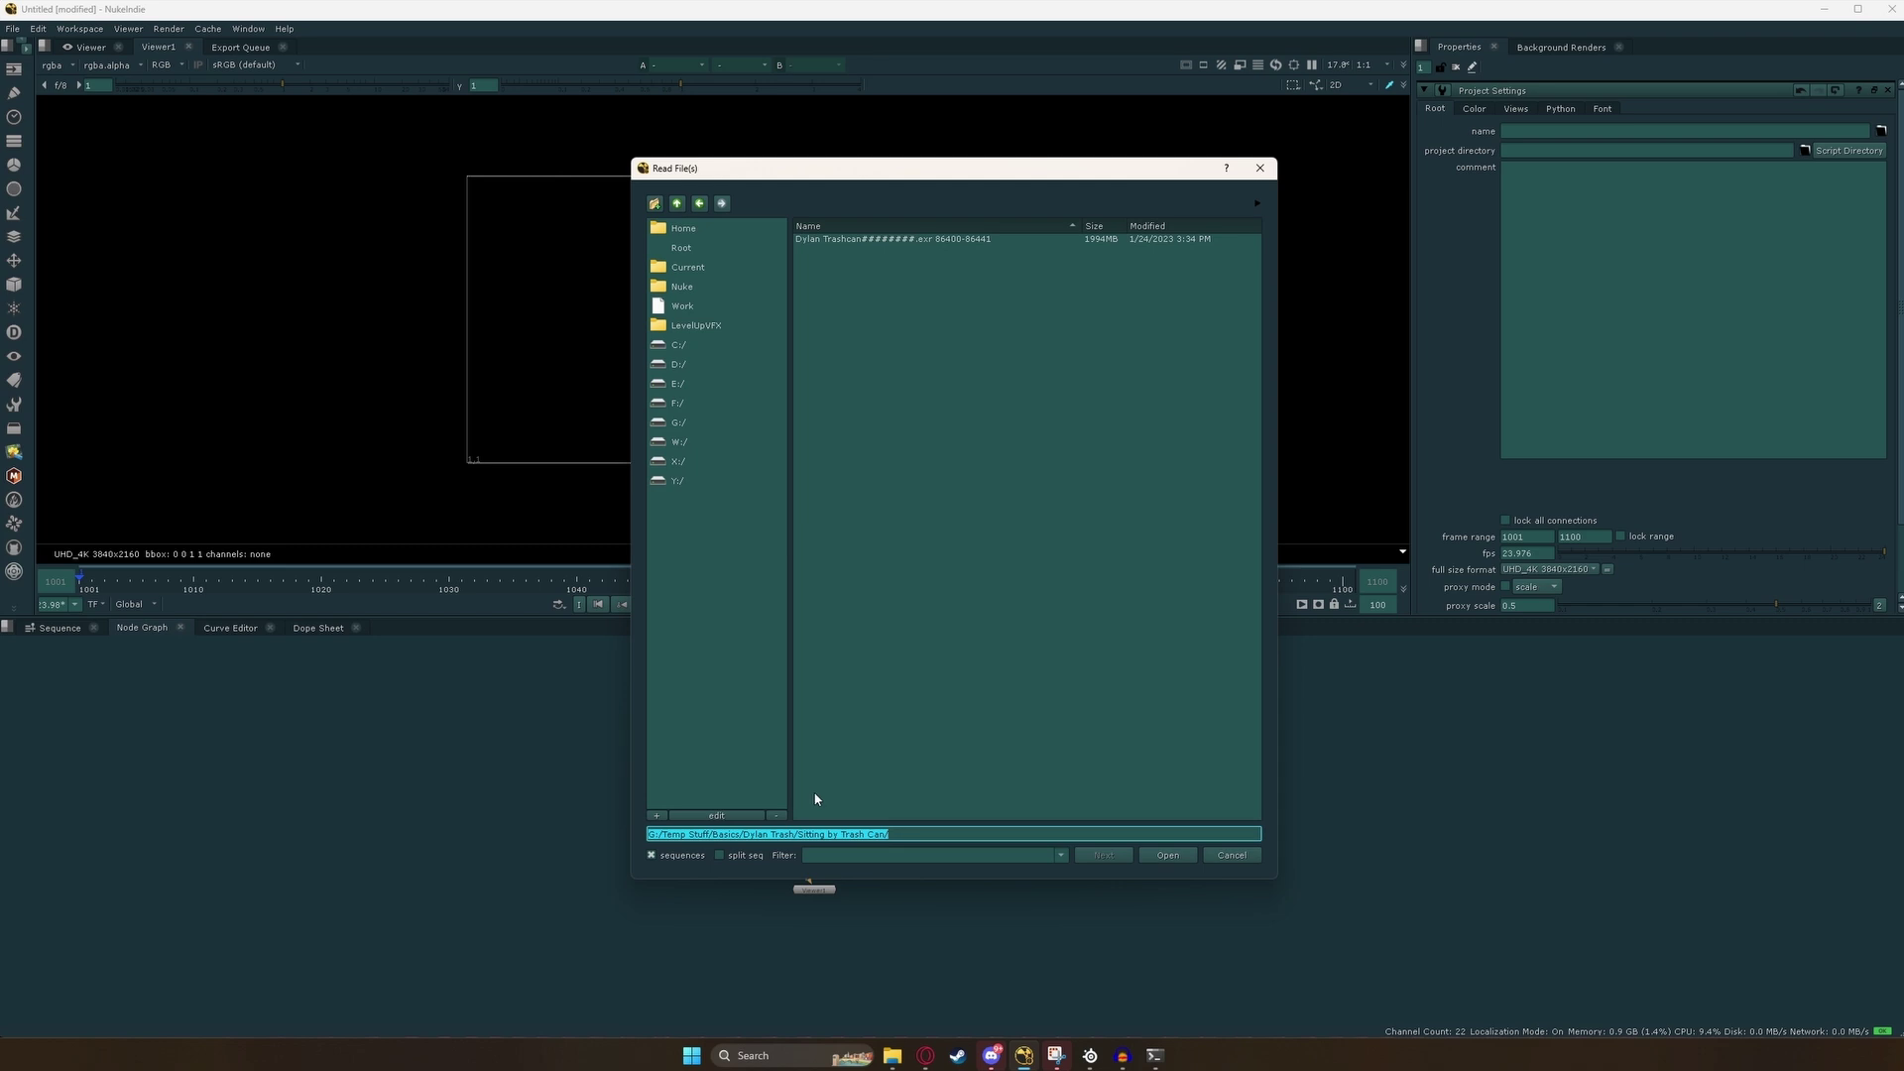
key("Return")
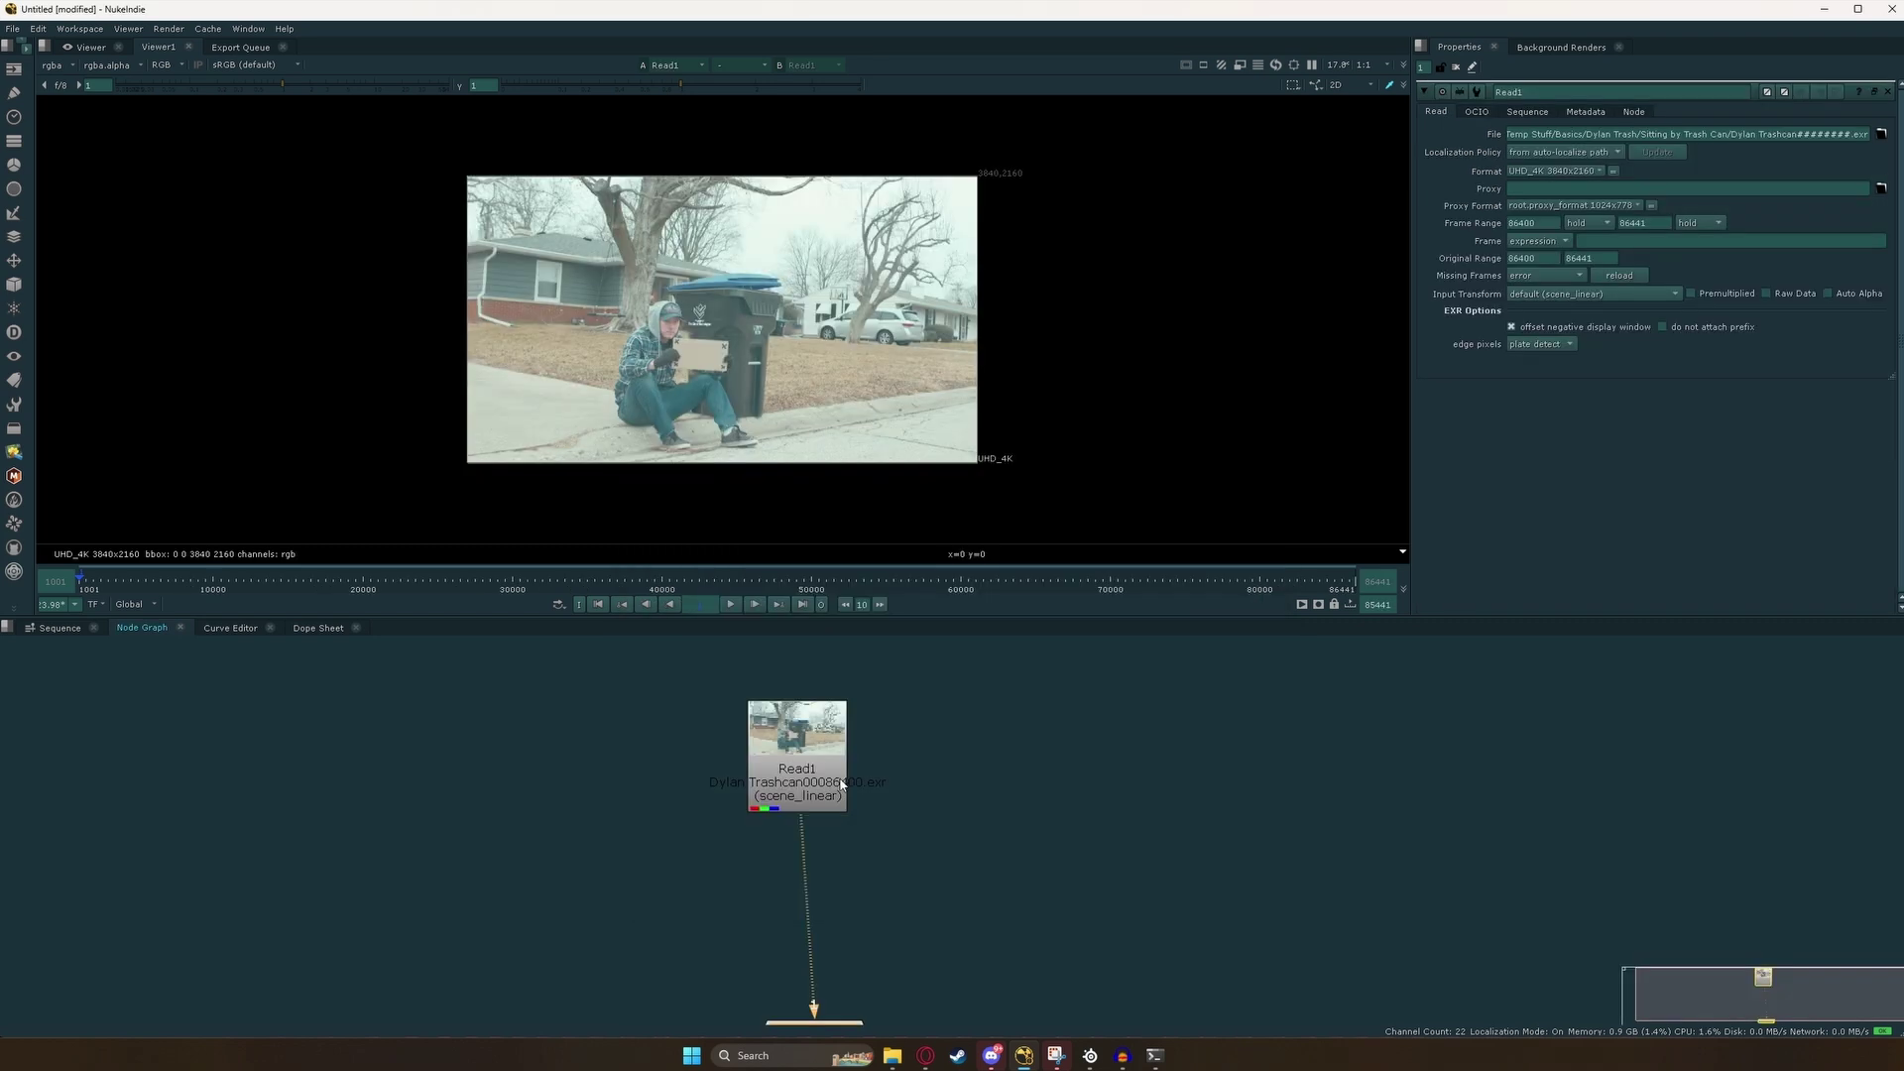
scroll(762, 764, "down", 3)
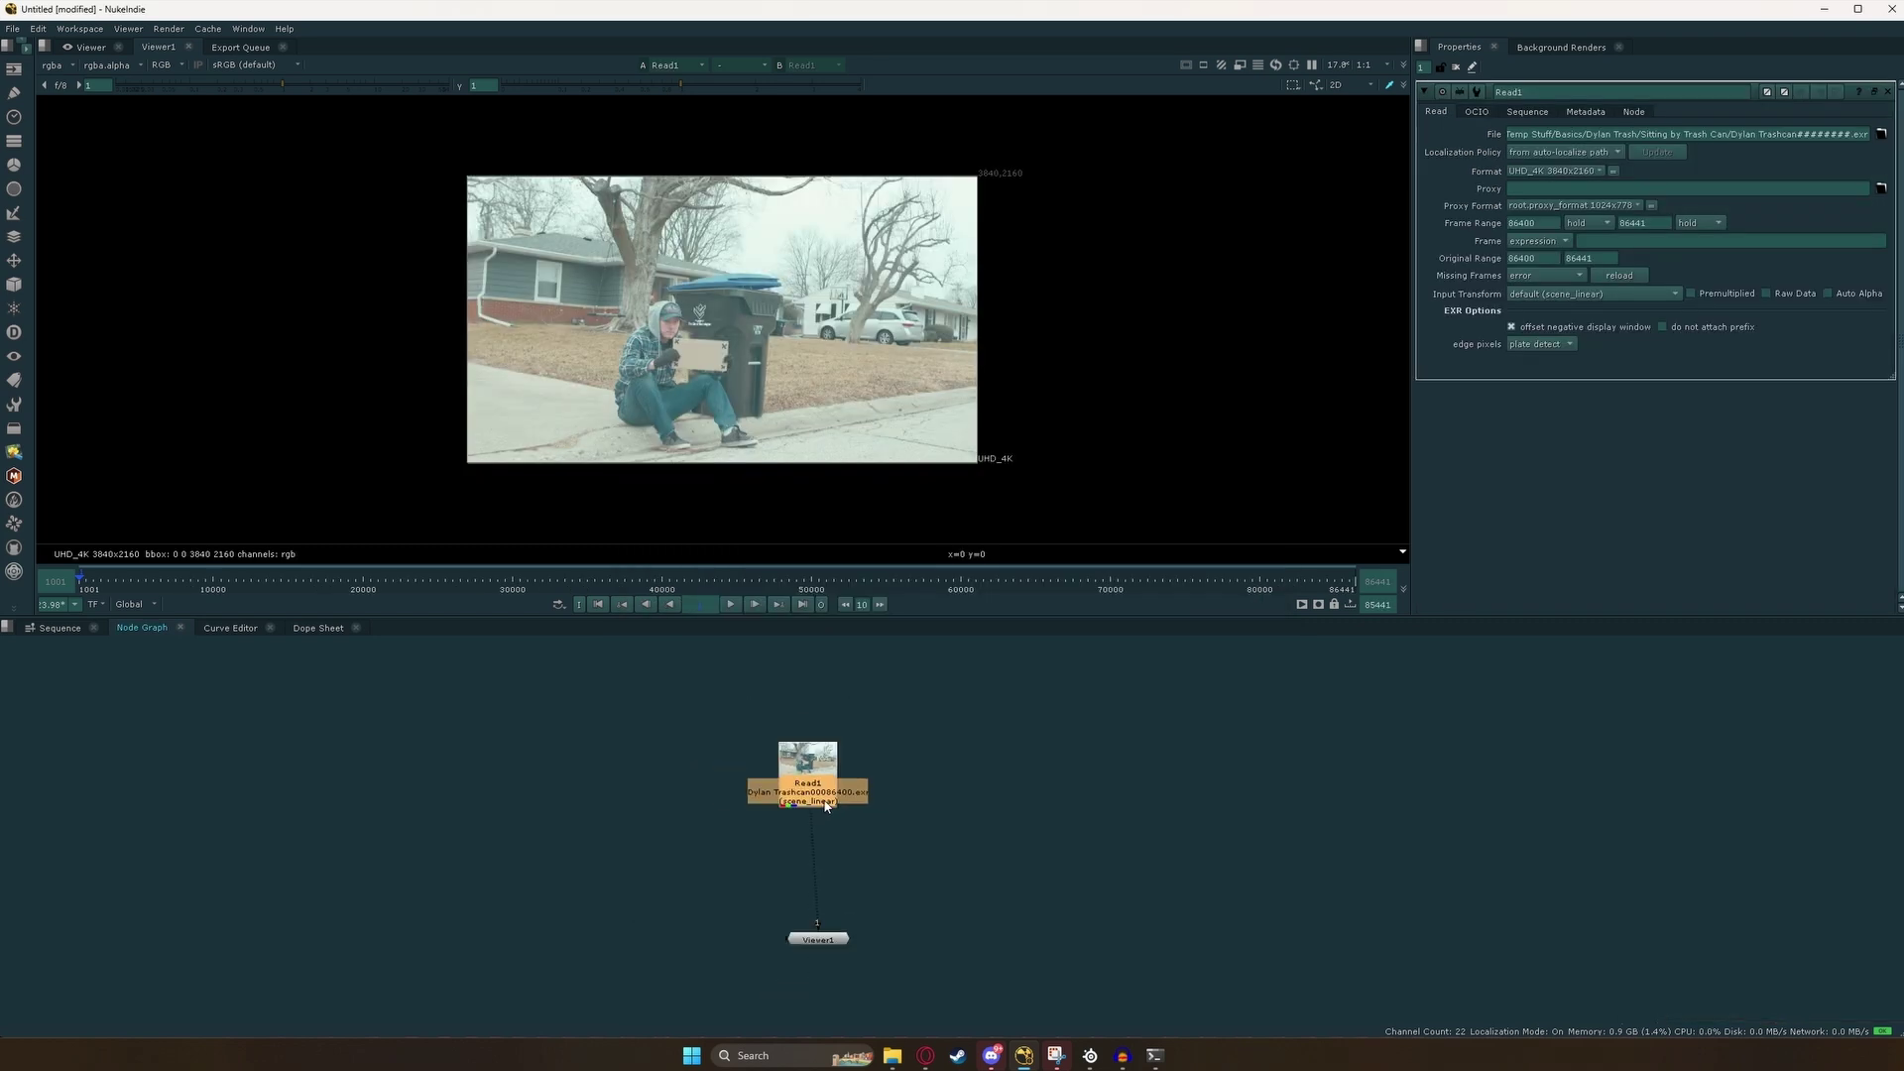
scroll(747, 415, "up", 2)
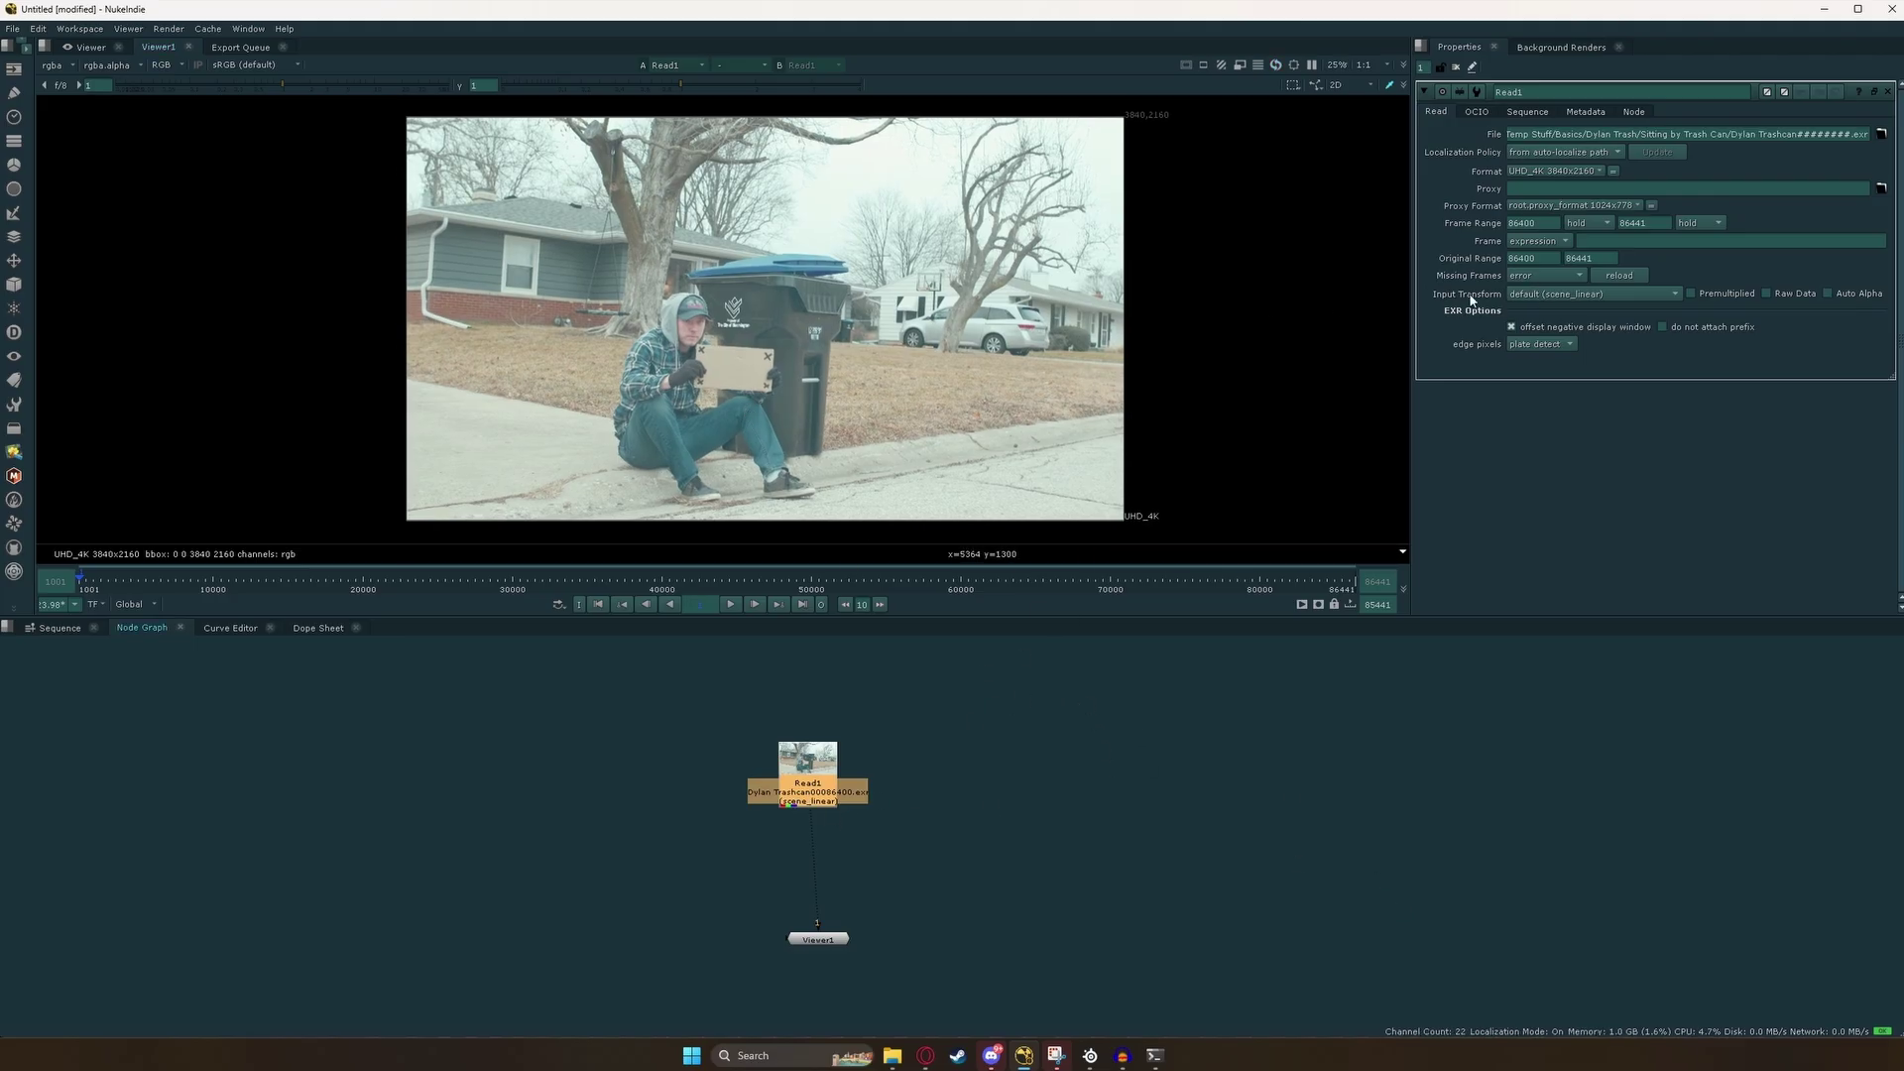
left_click(1530, 294)
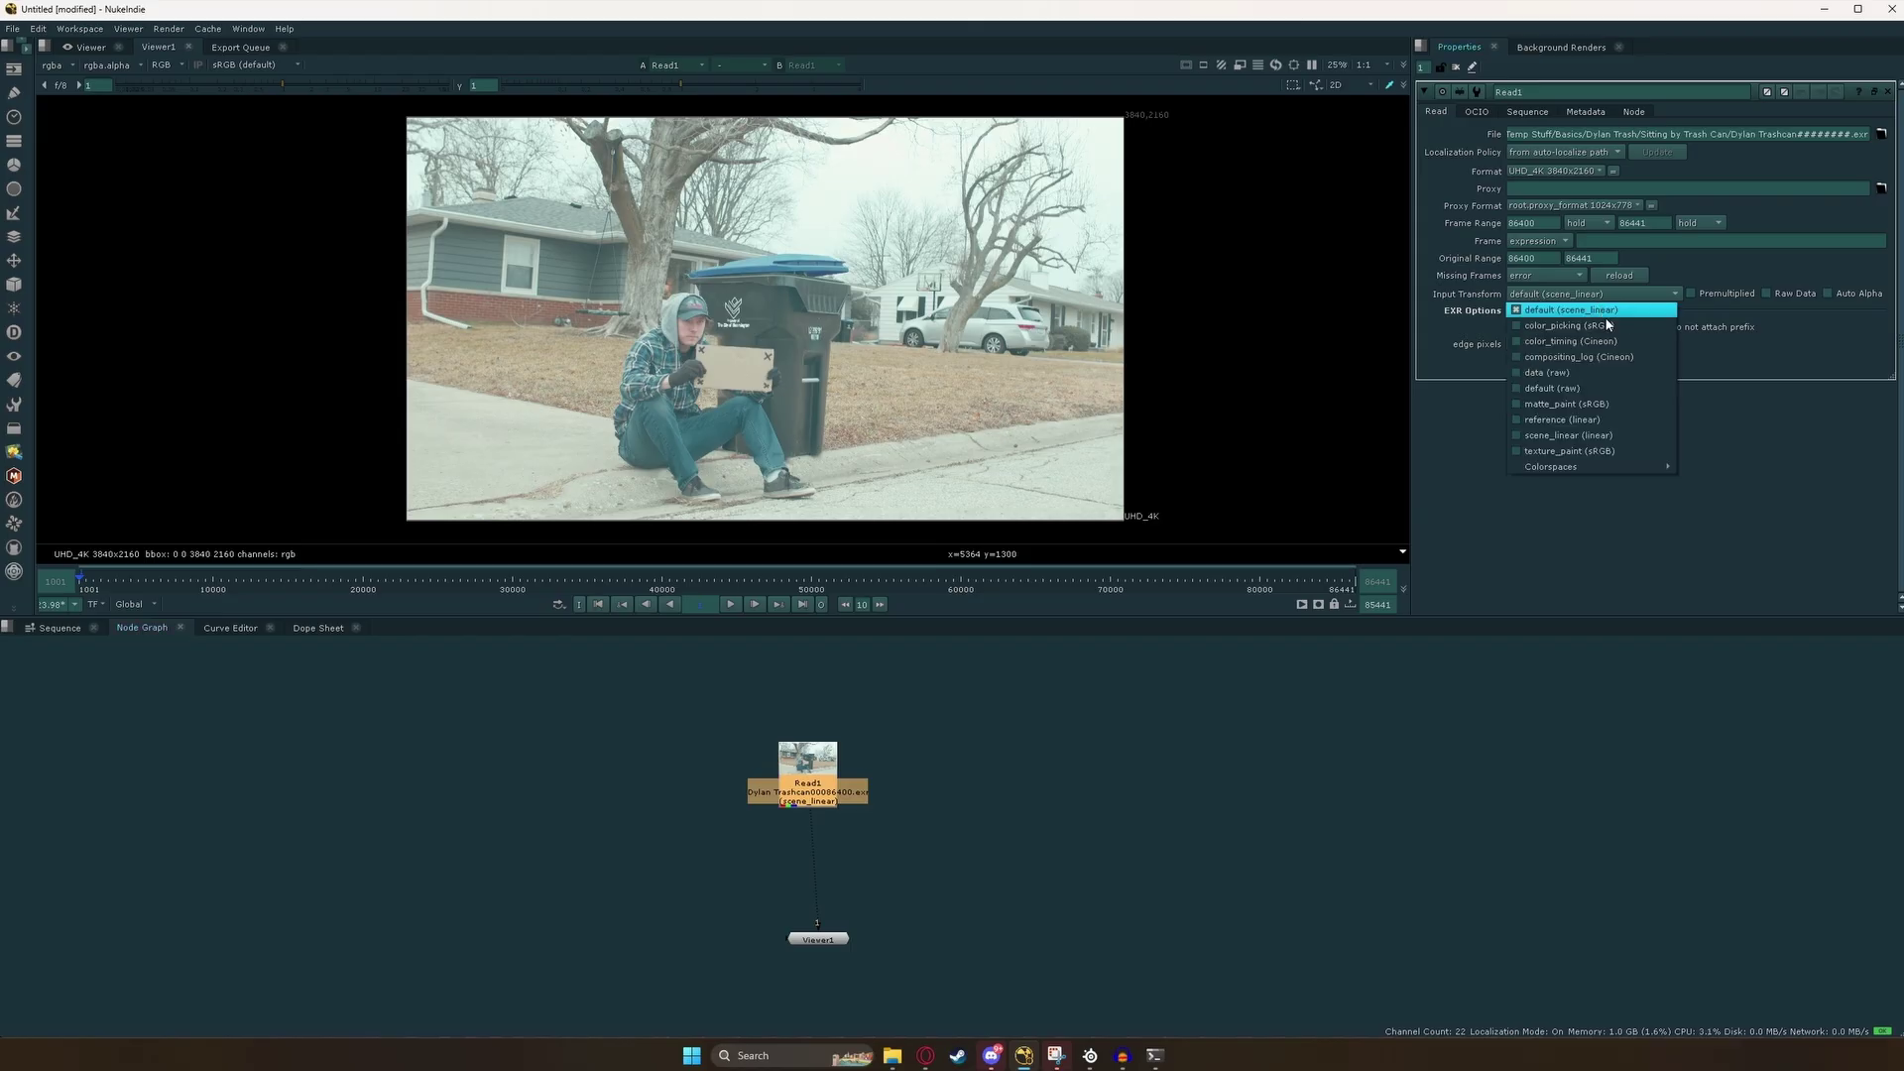
left_click(1565, 307)
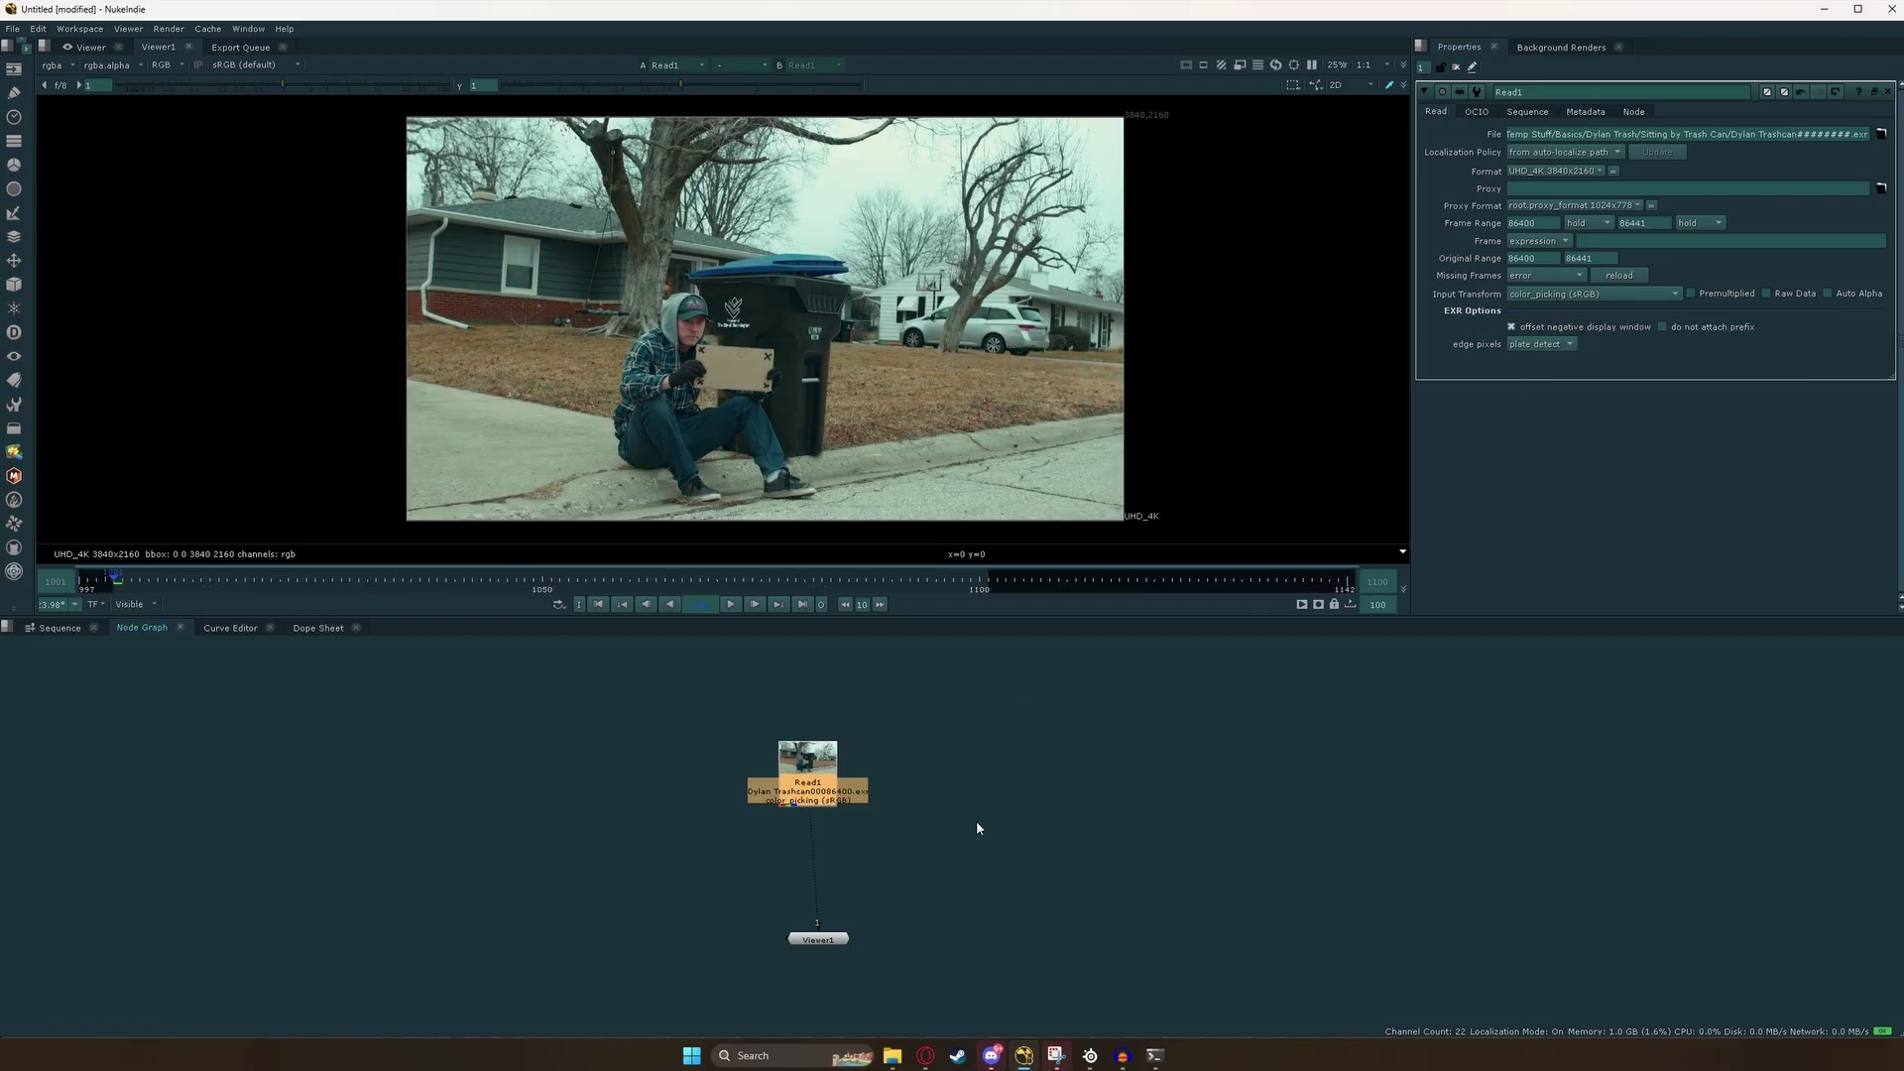
Set the Read node's frame option to start at 1001 and play the clip back to check its timing.
left_click(731, 605)
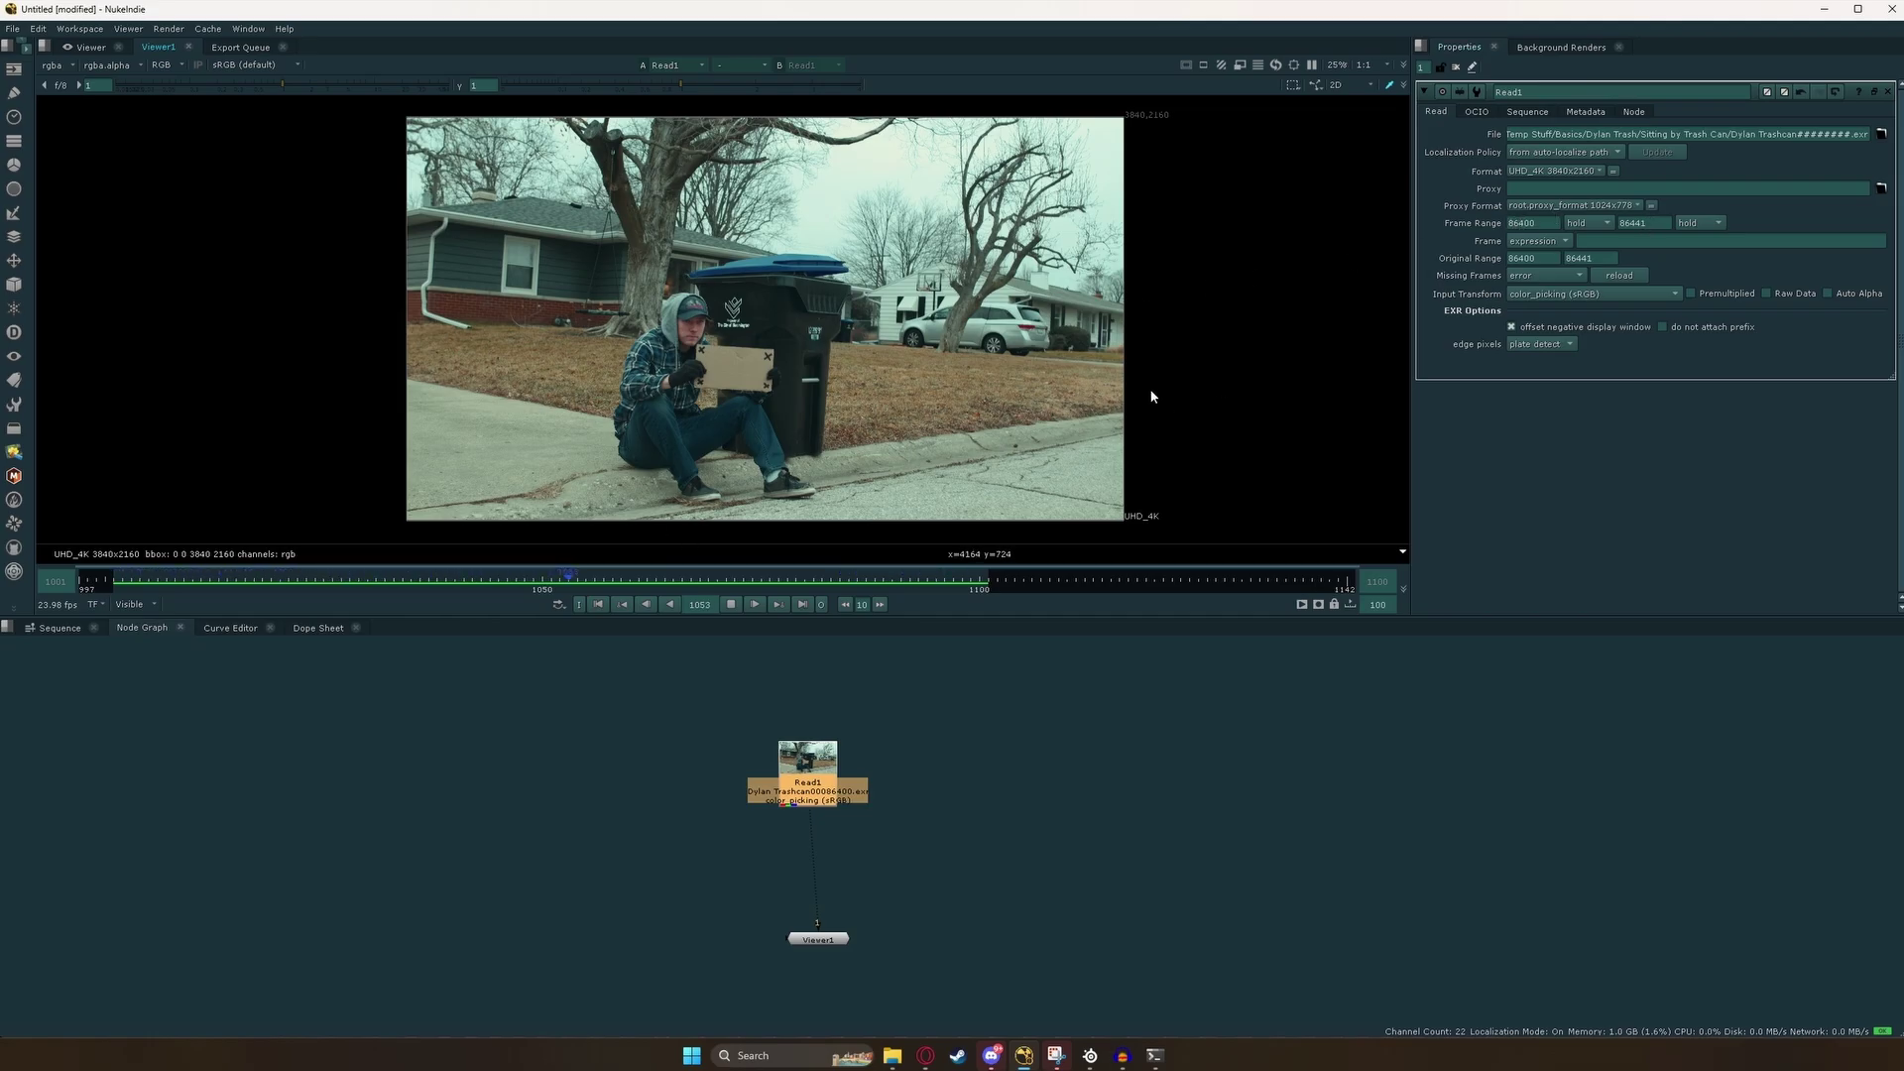
left_click(736, 615)
left_click(1538, 241)
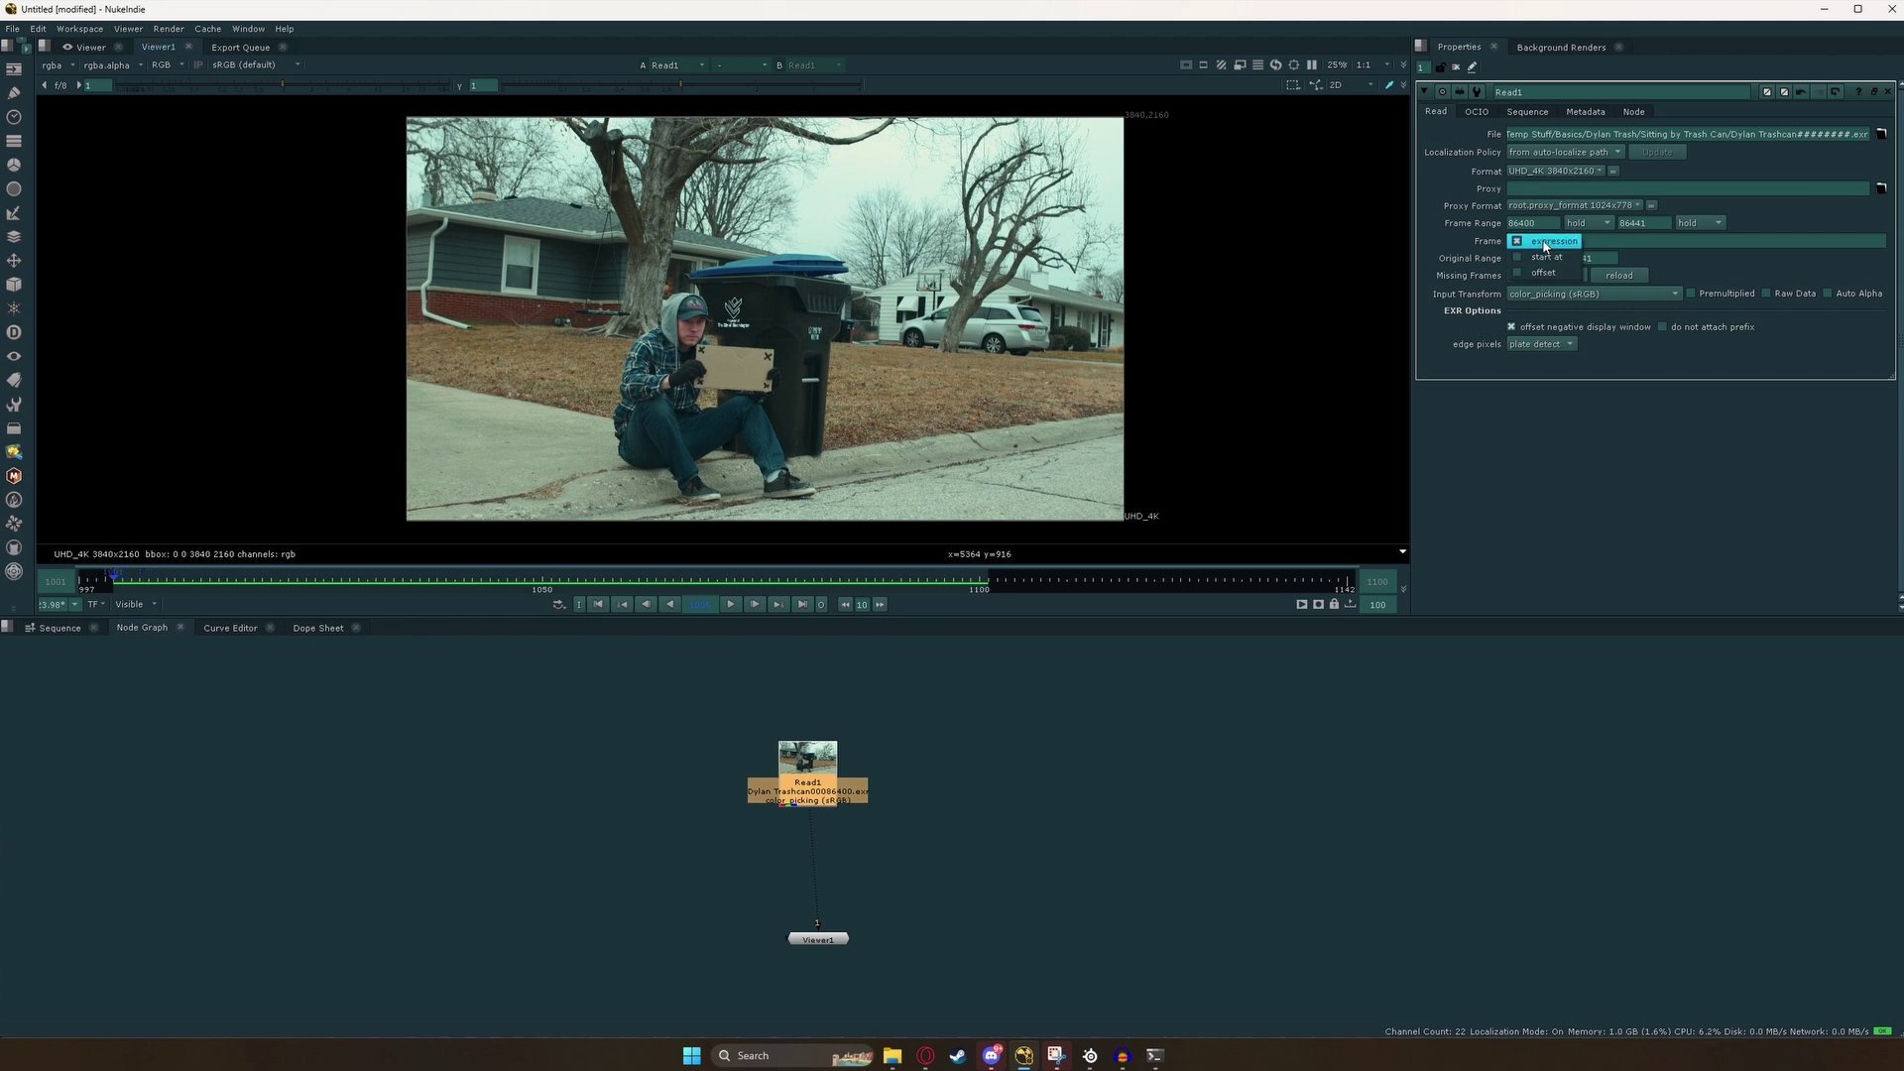
left_click(1548, 257)
left_click(1593, 240)
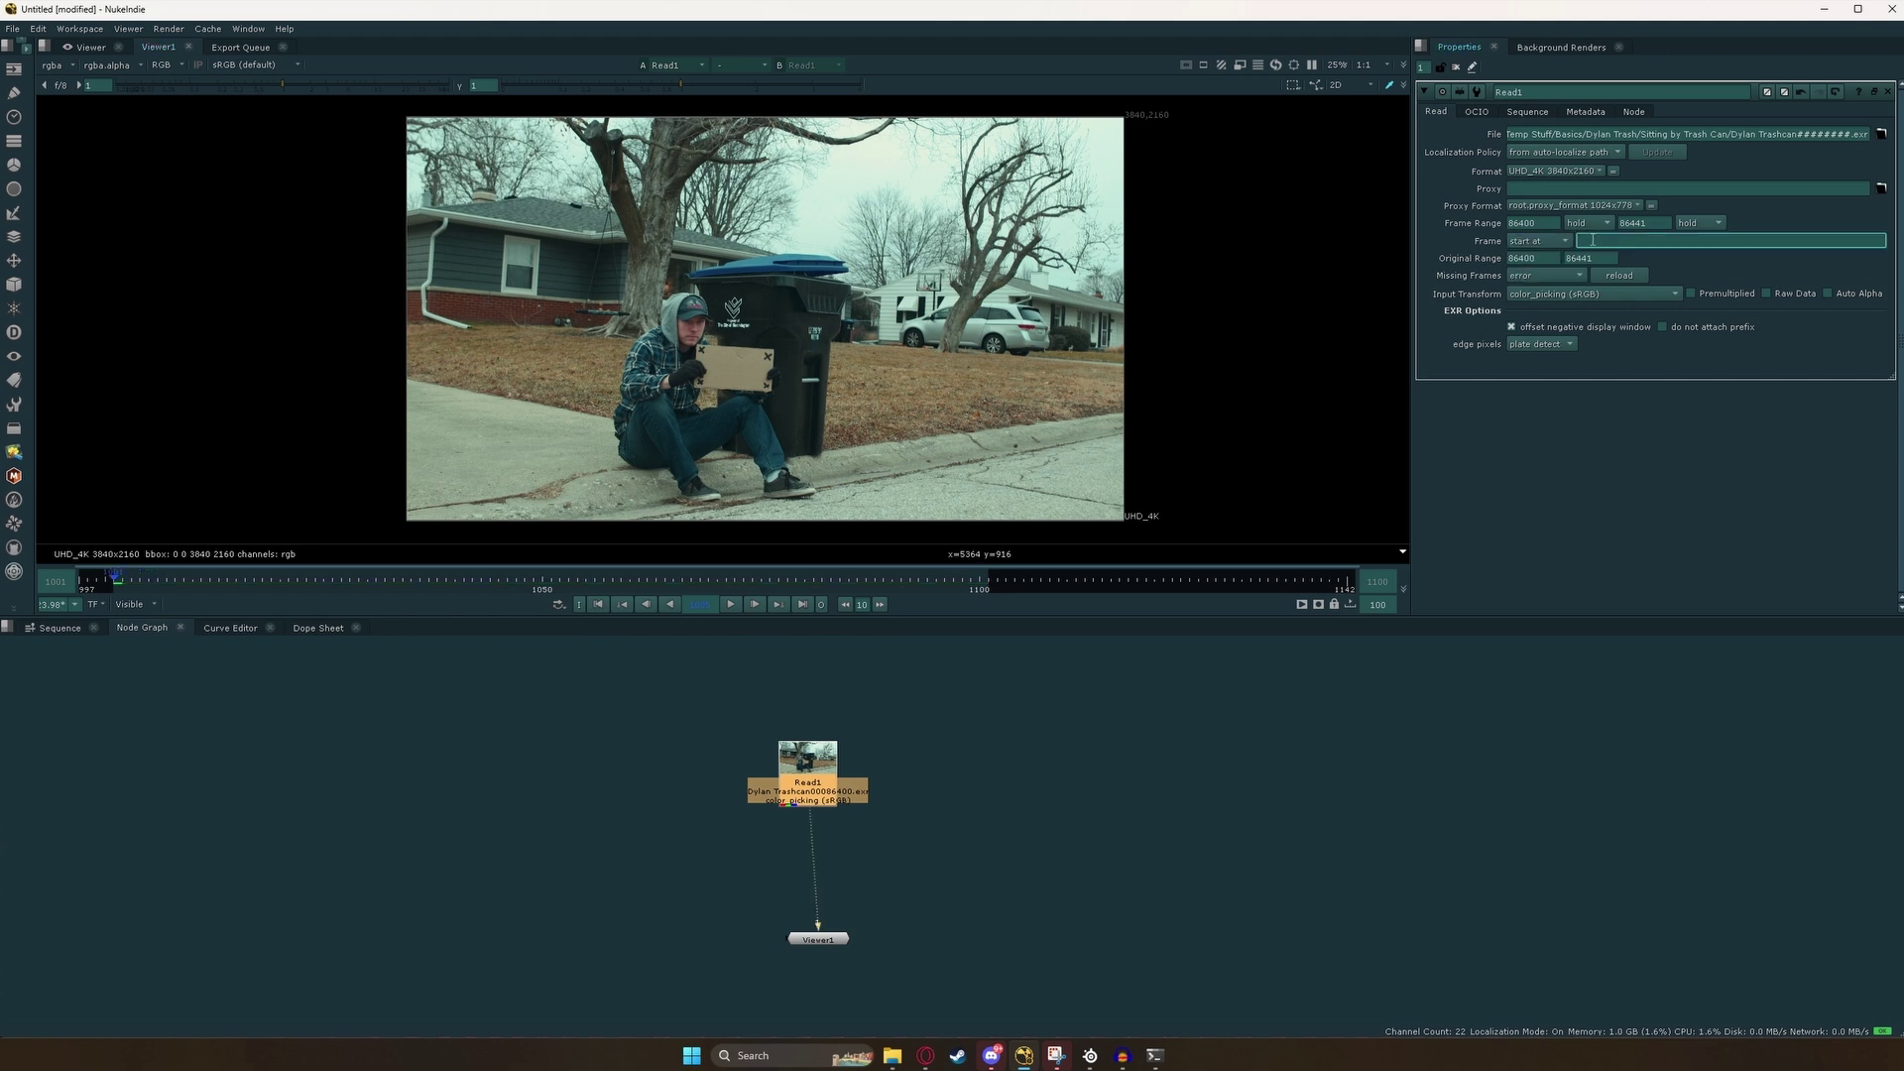
type("1001")
left_click(1254, 748)
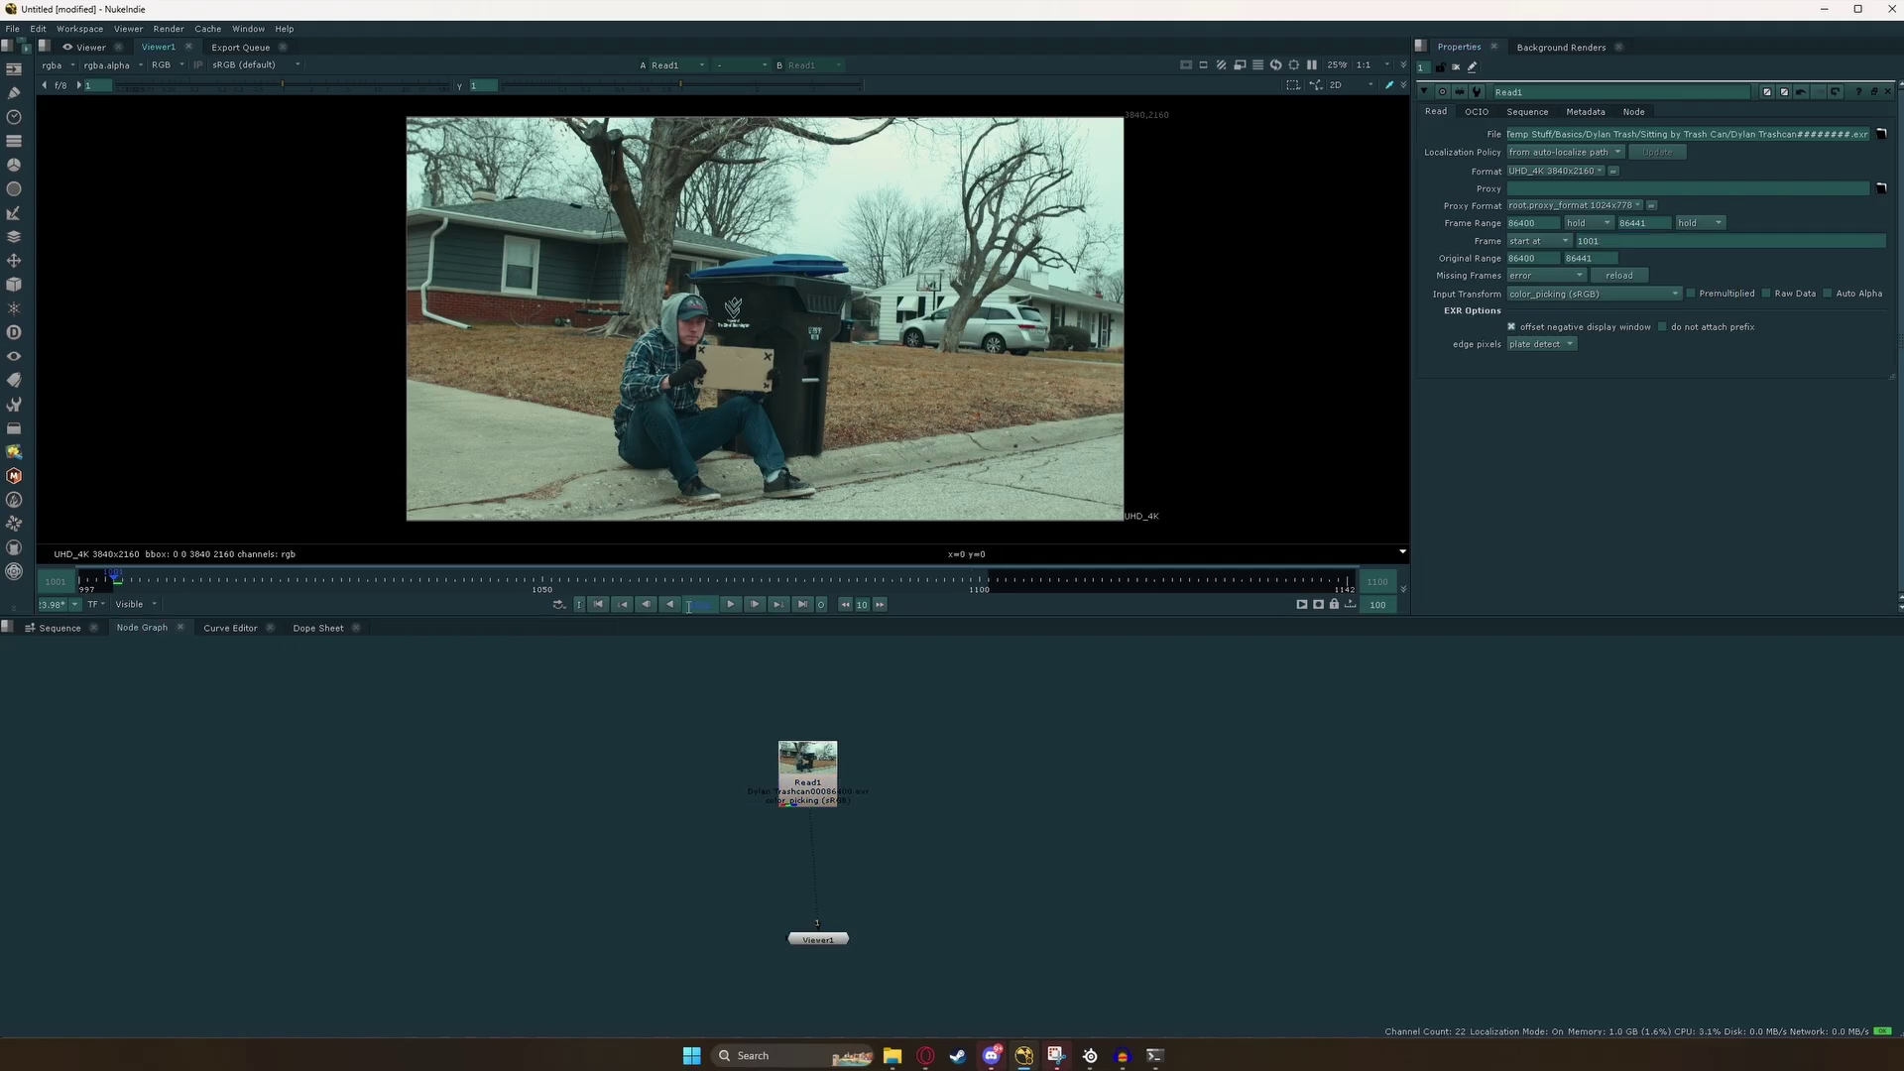
left_click(731, 604)
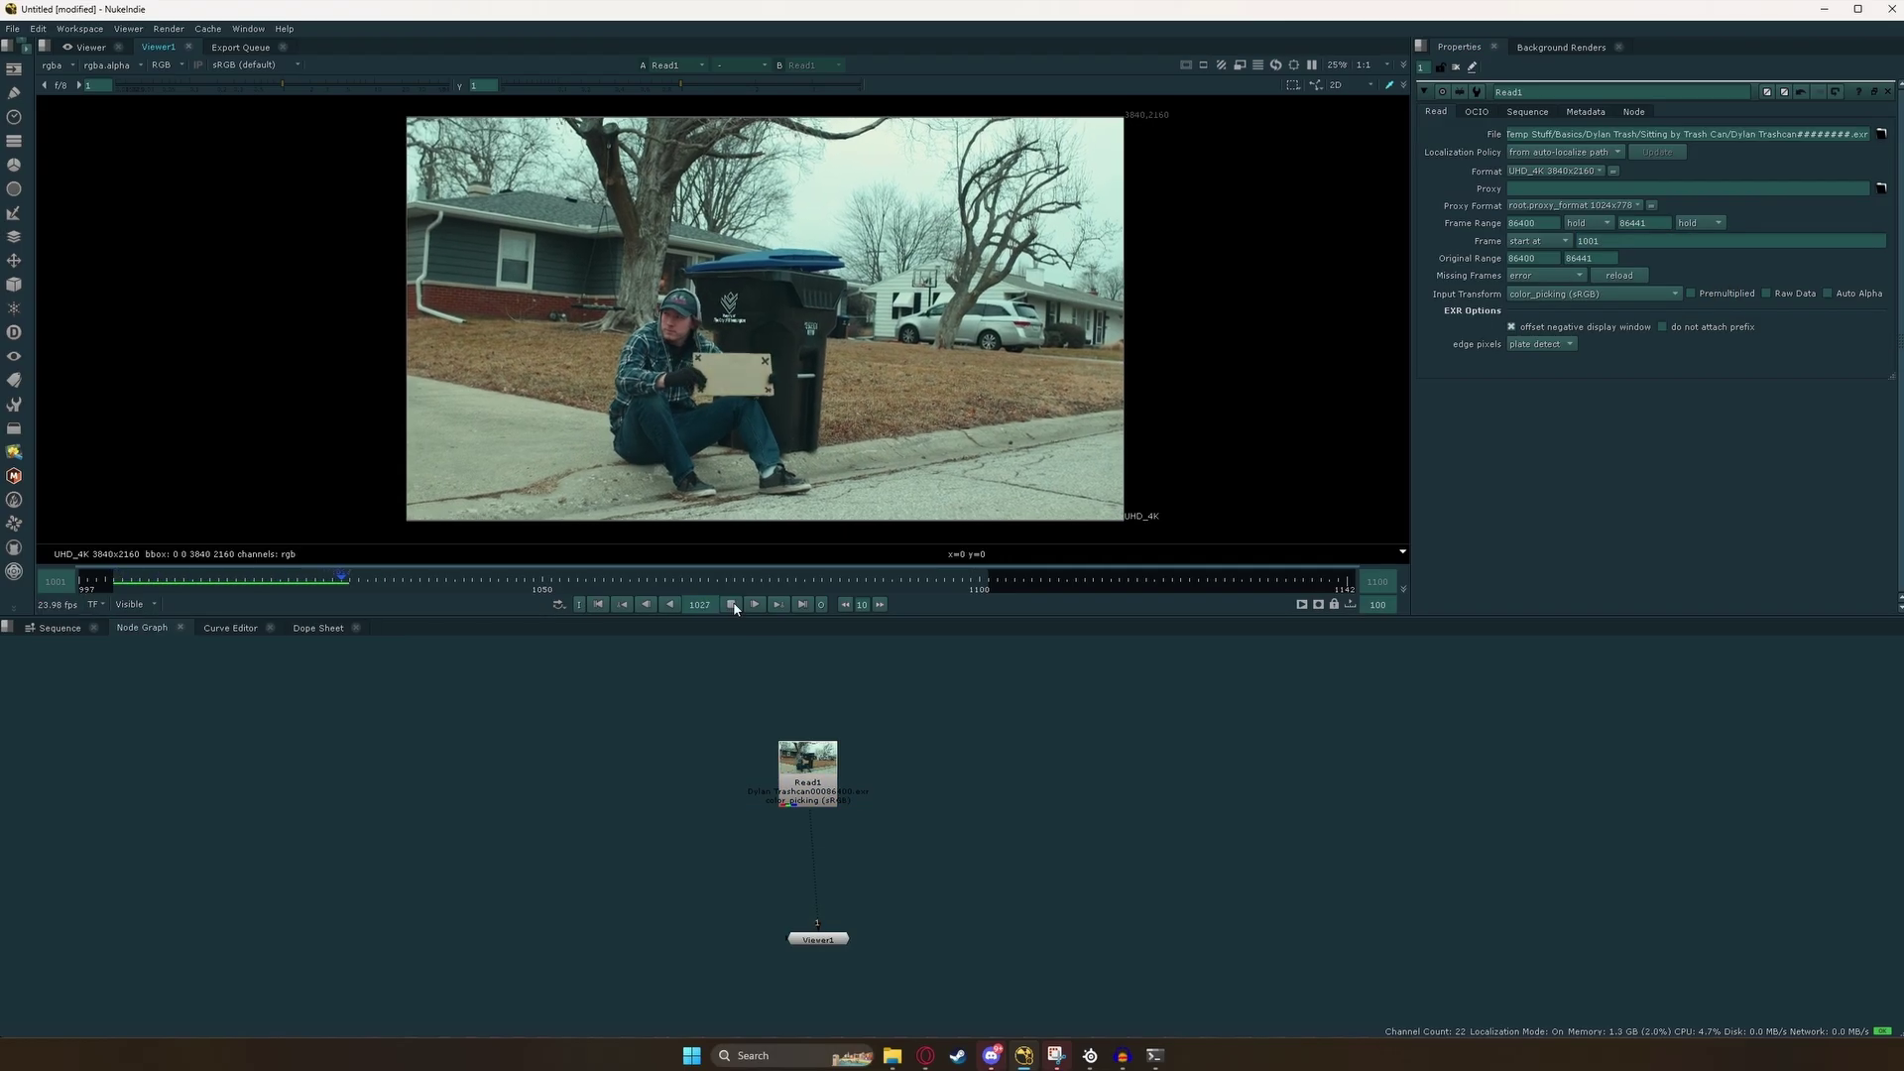
key("k")
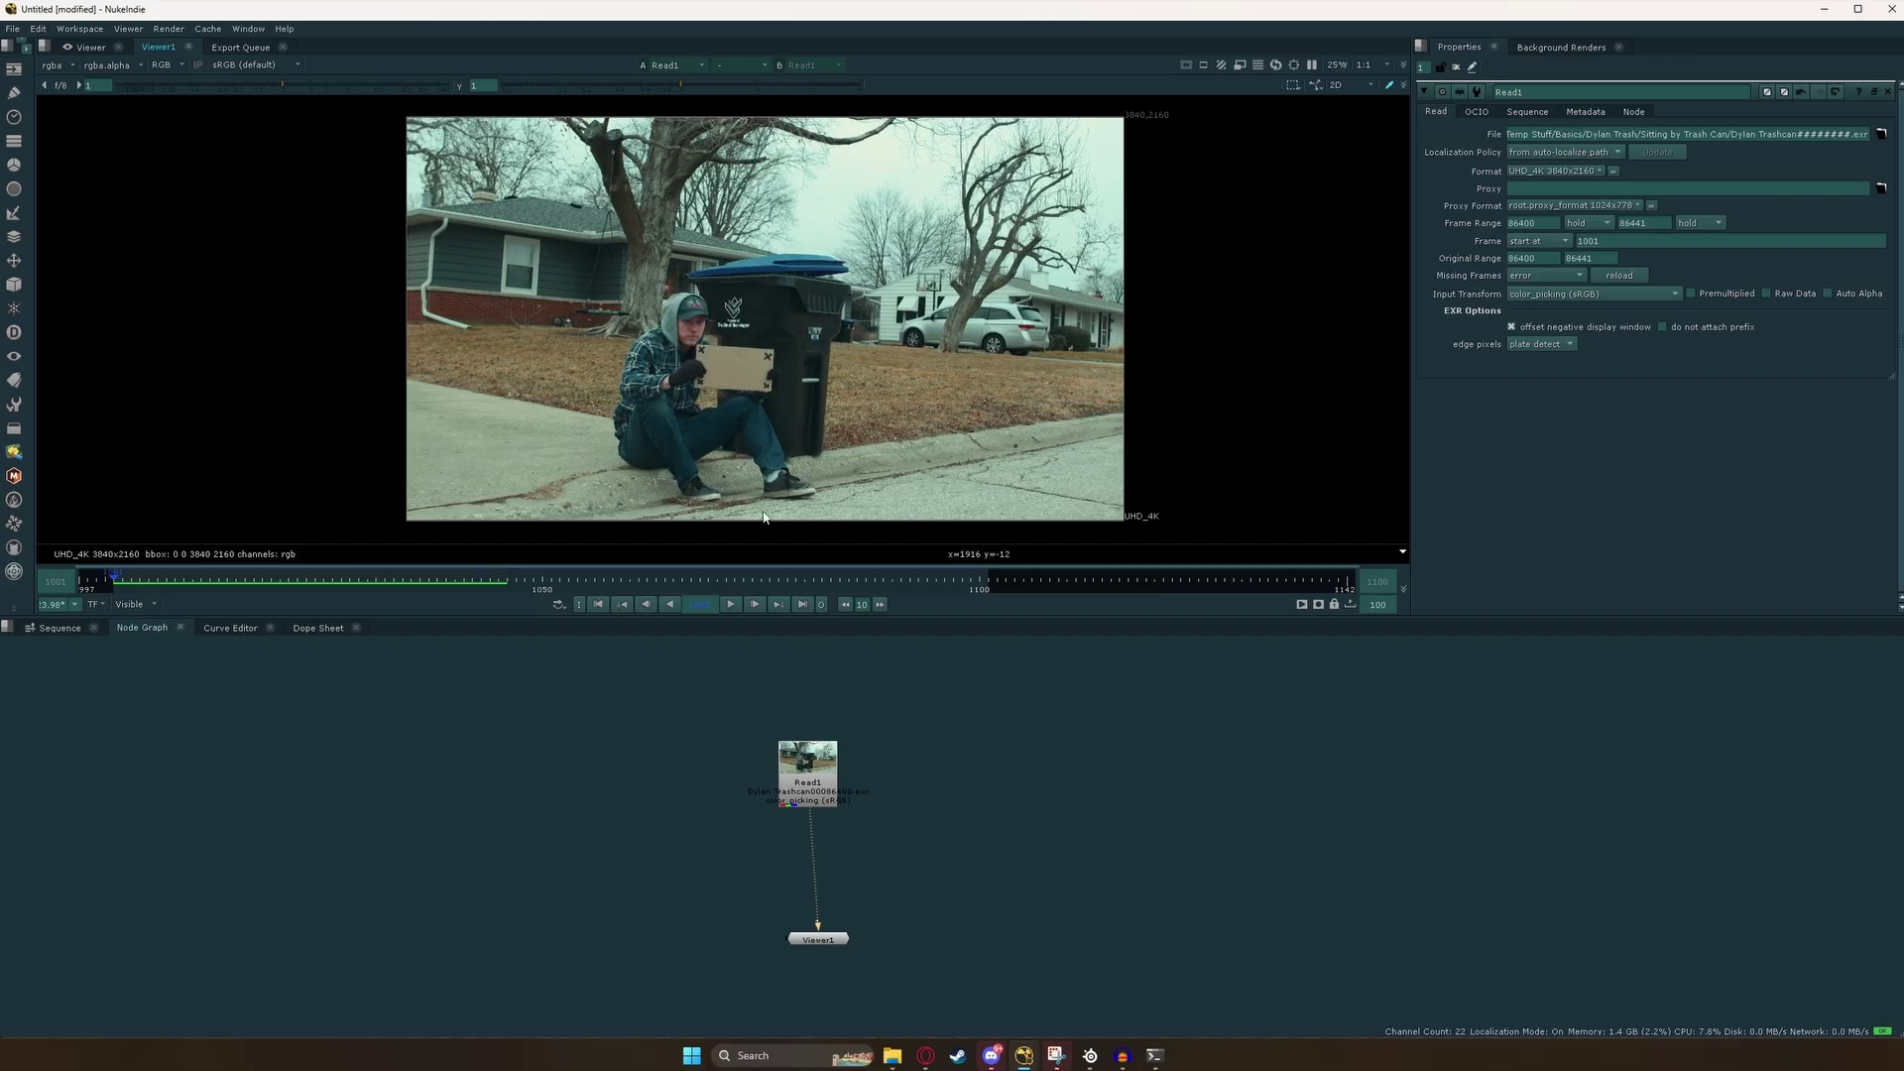
Add a FrameRange node below the Read node to check the clip's first and last frames.
left_click(817, 771)
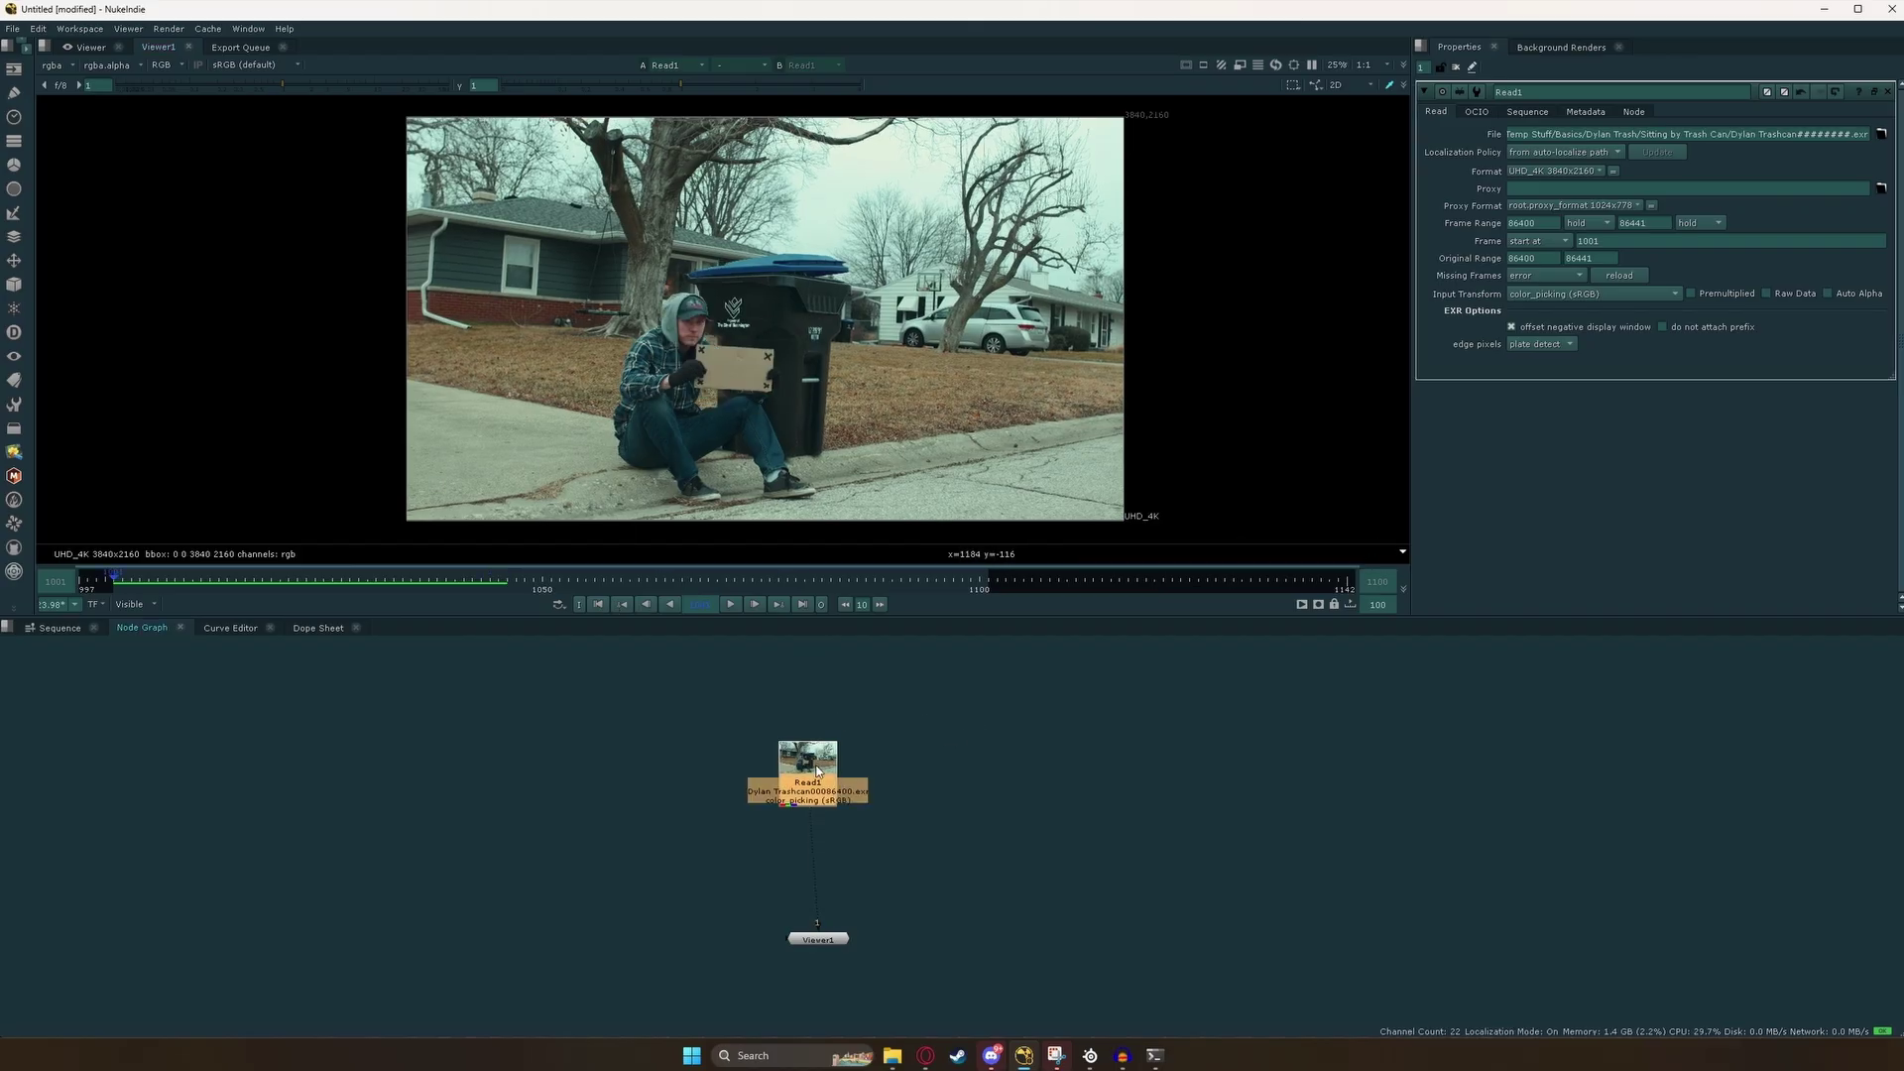
key("Tab")
type("frame")
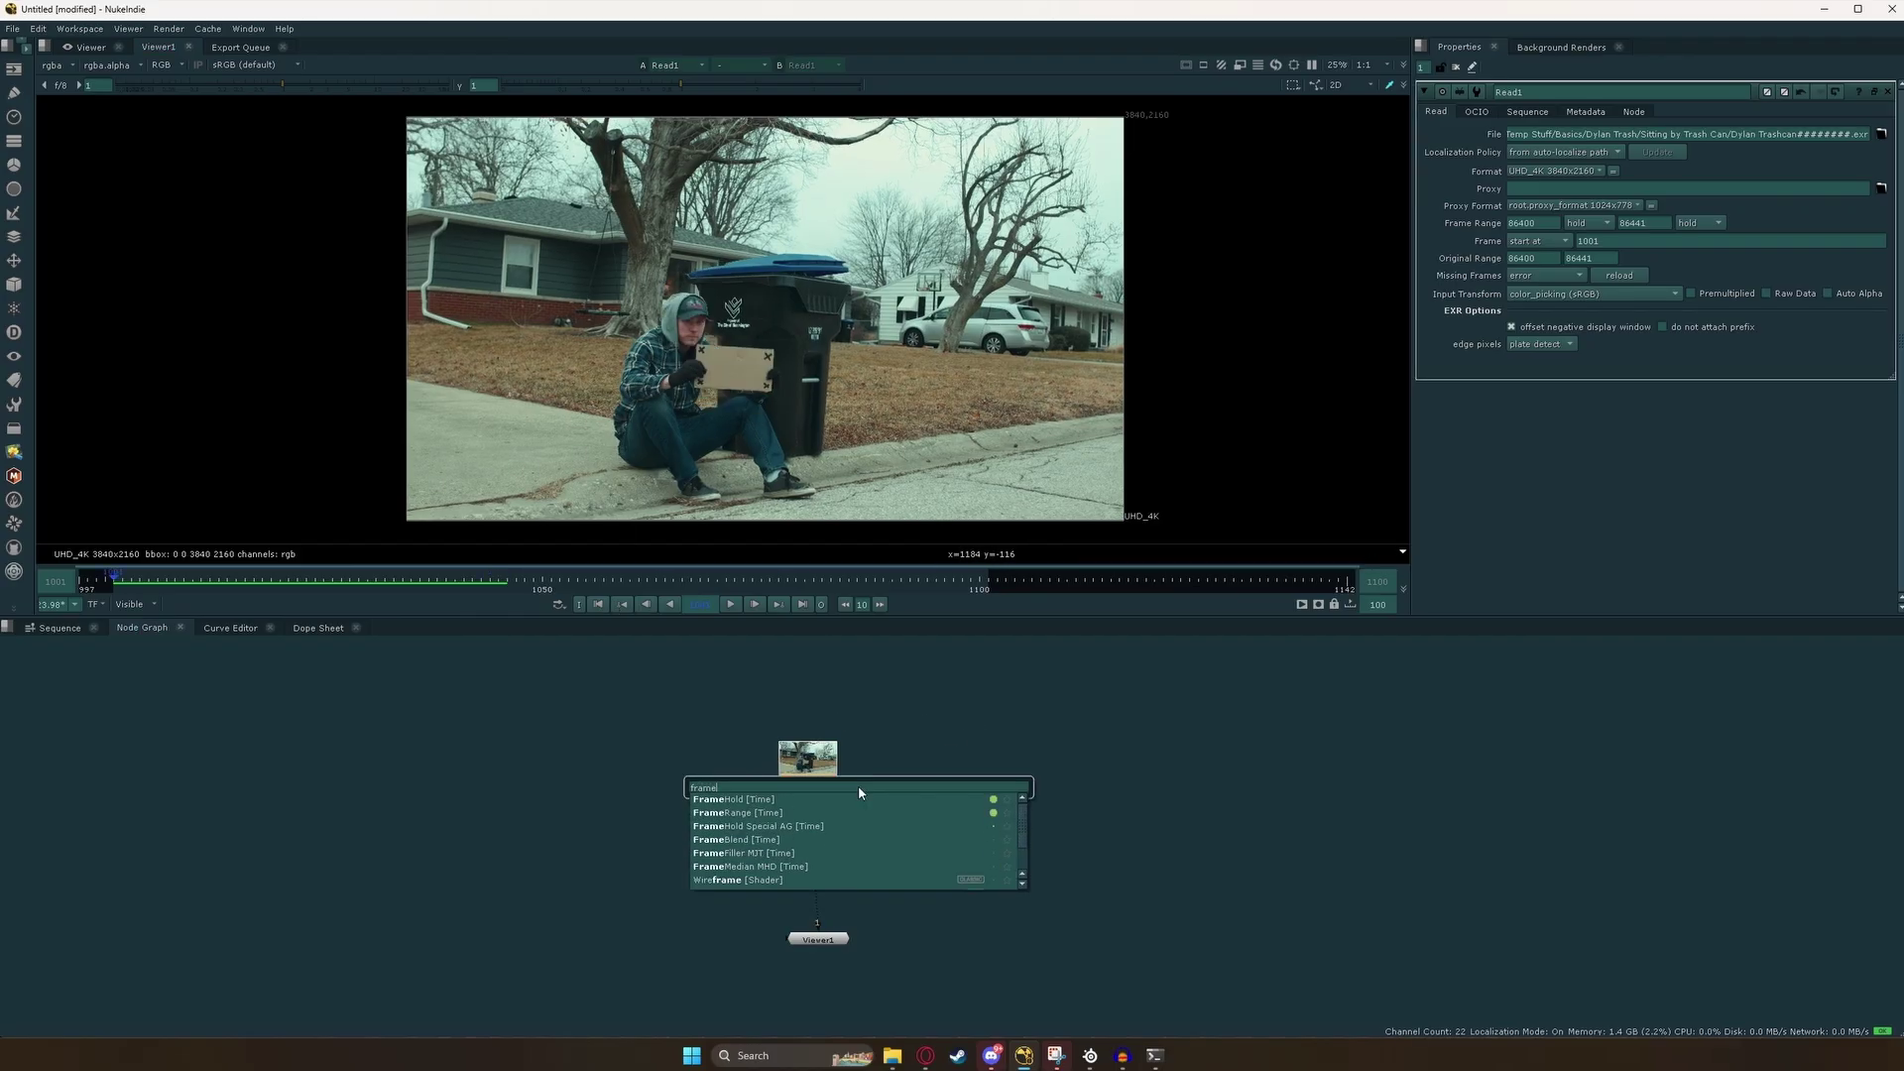
key("Down")
key("Return")
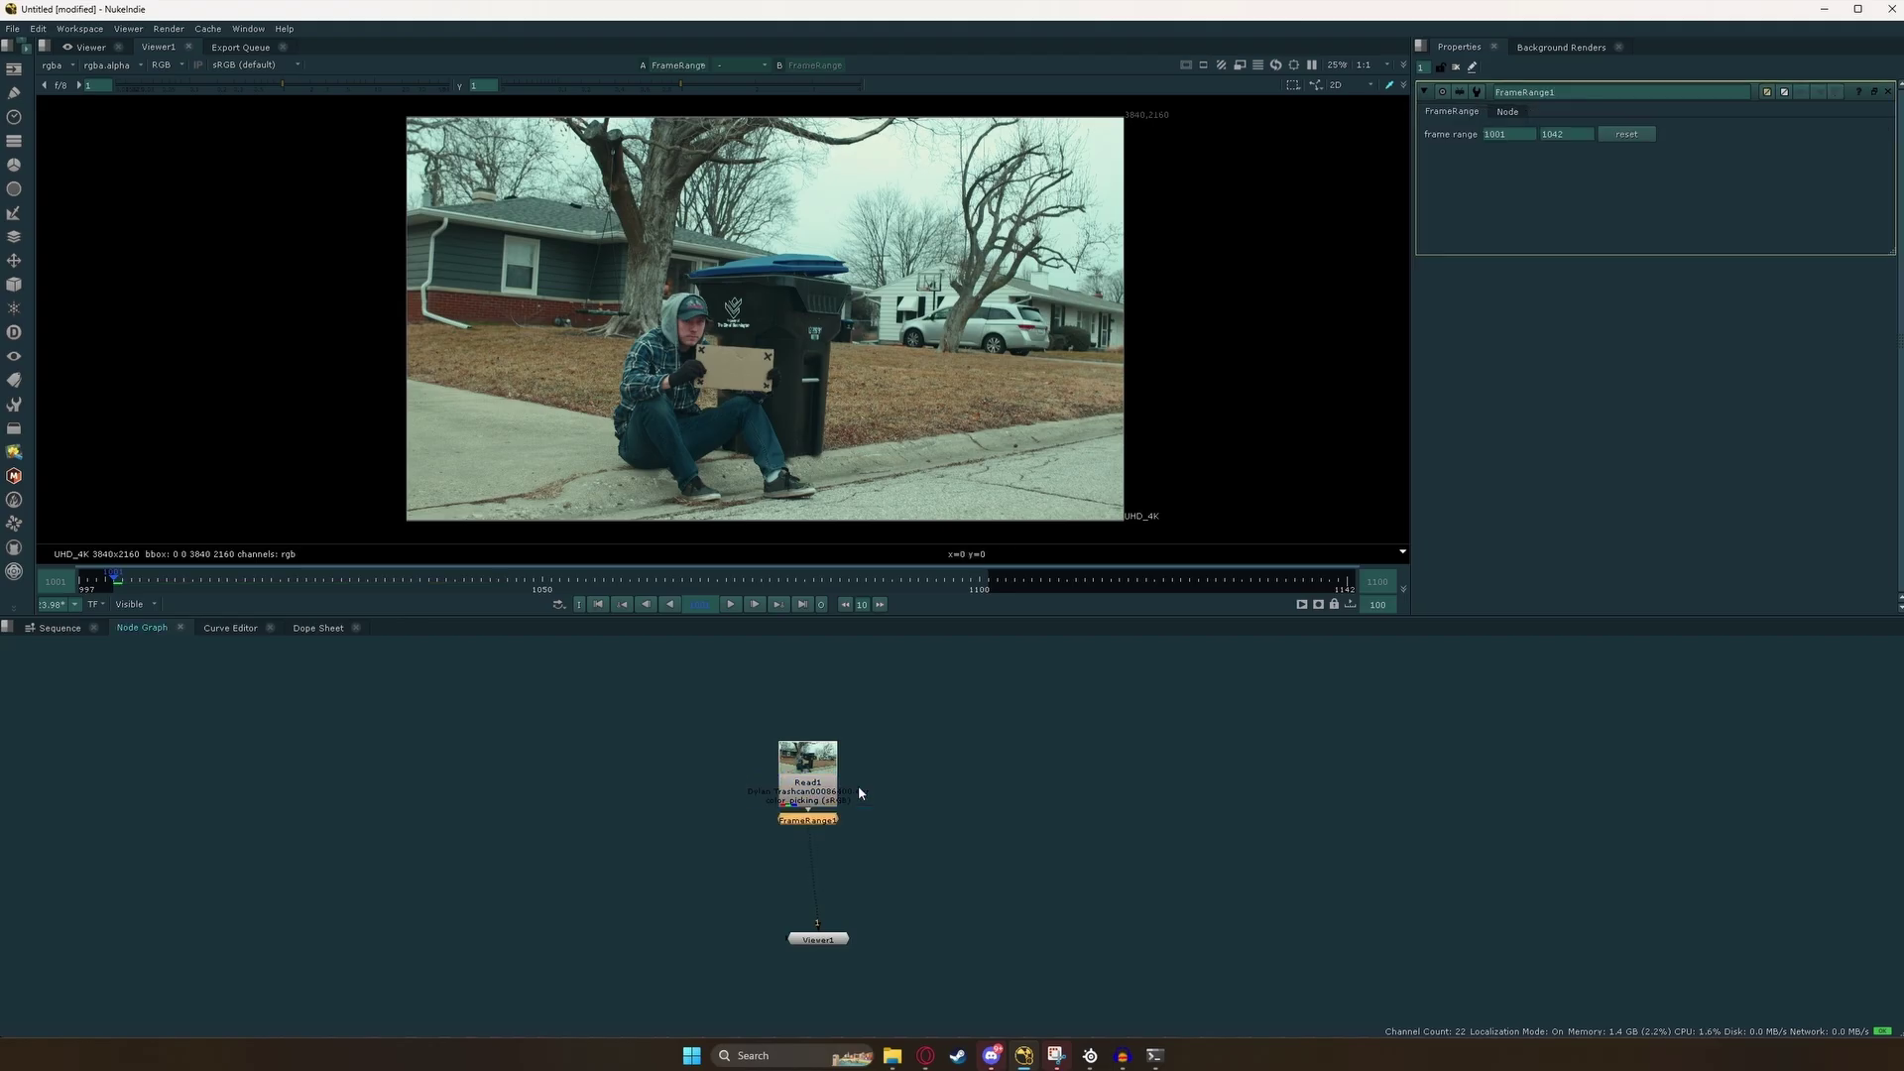
left_click(1574, 134)
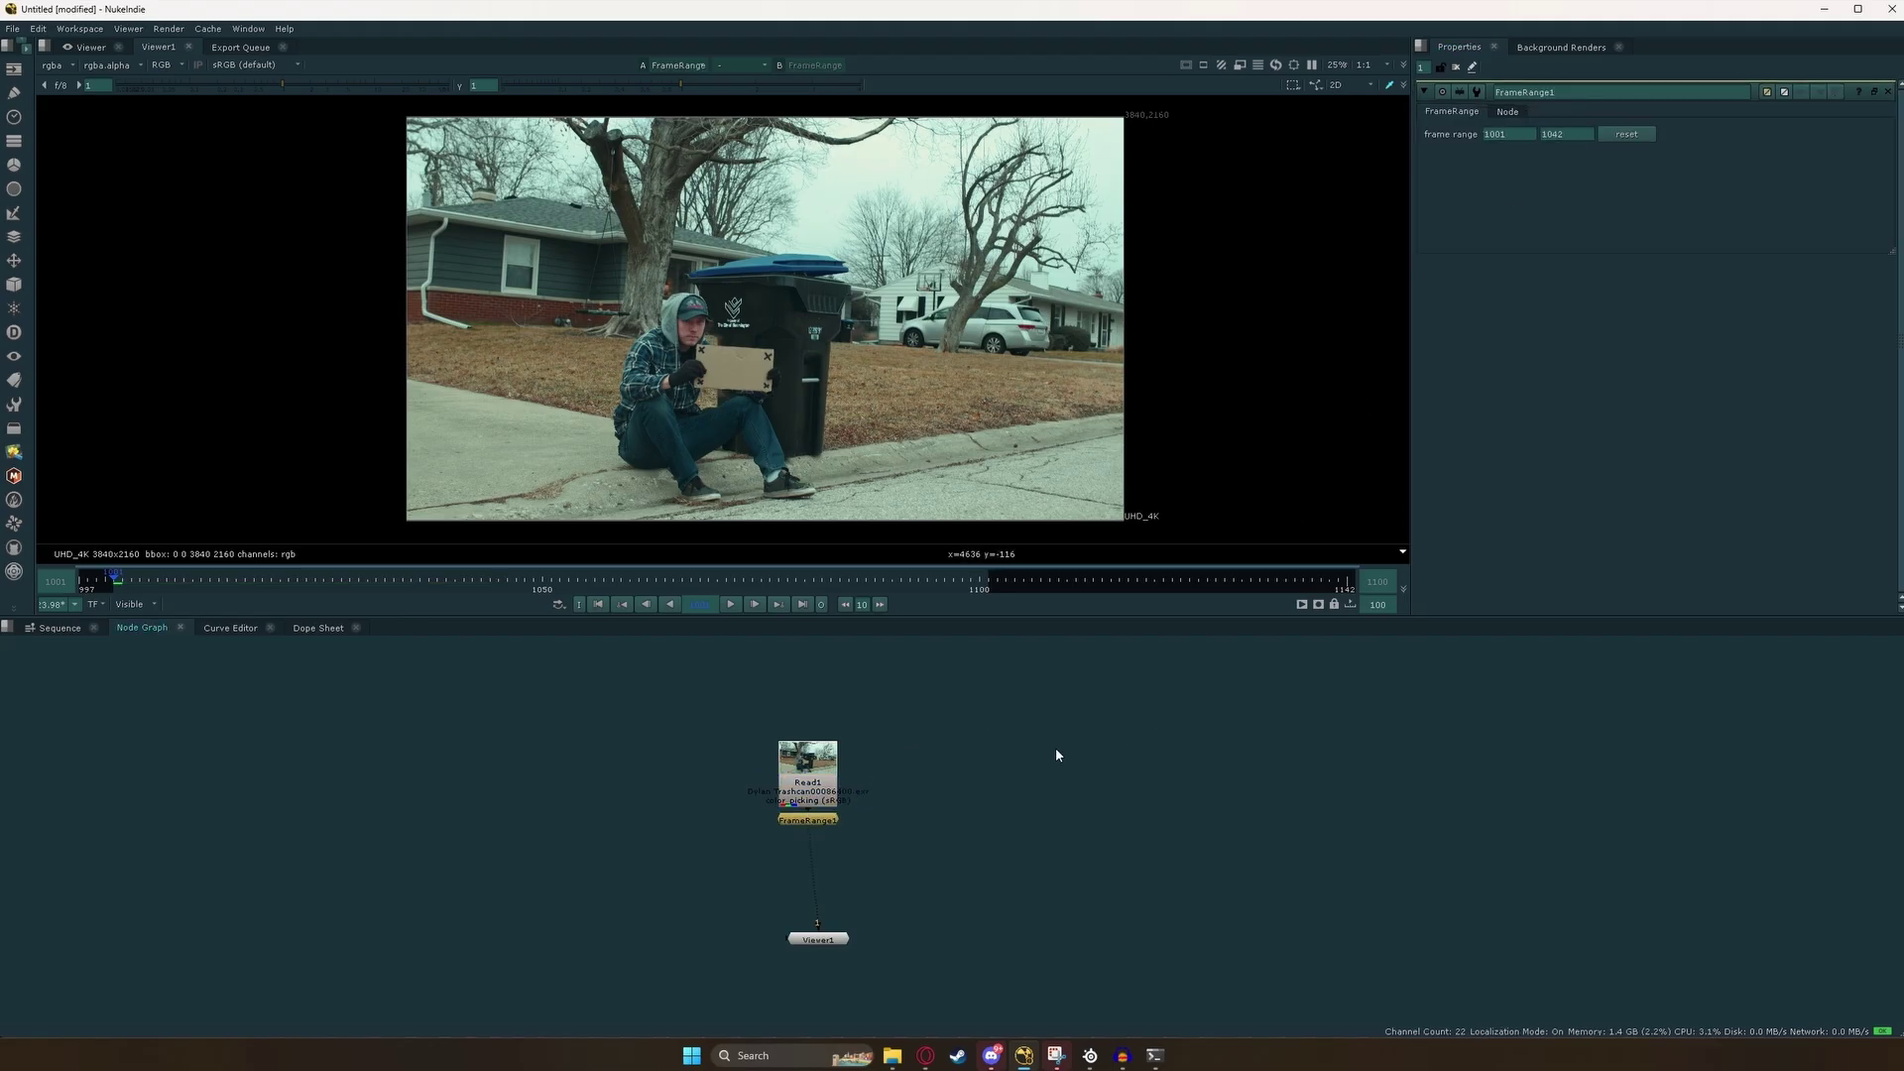
Set the project's last frame to 1042 and delete the FrameRange node.
key("s")
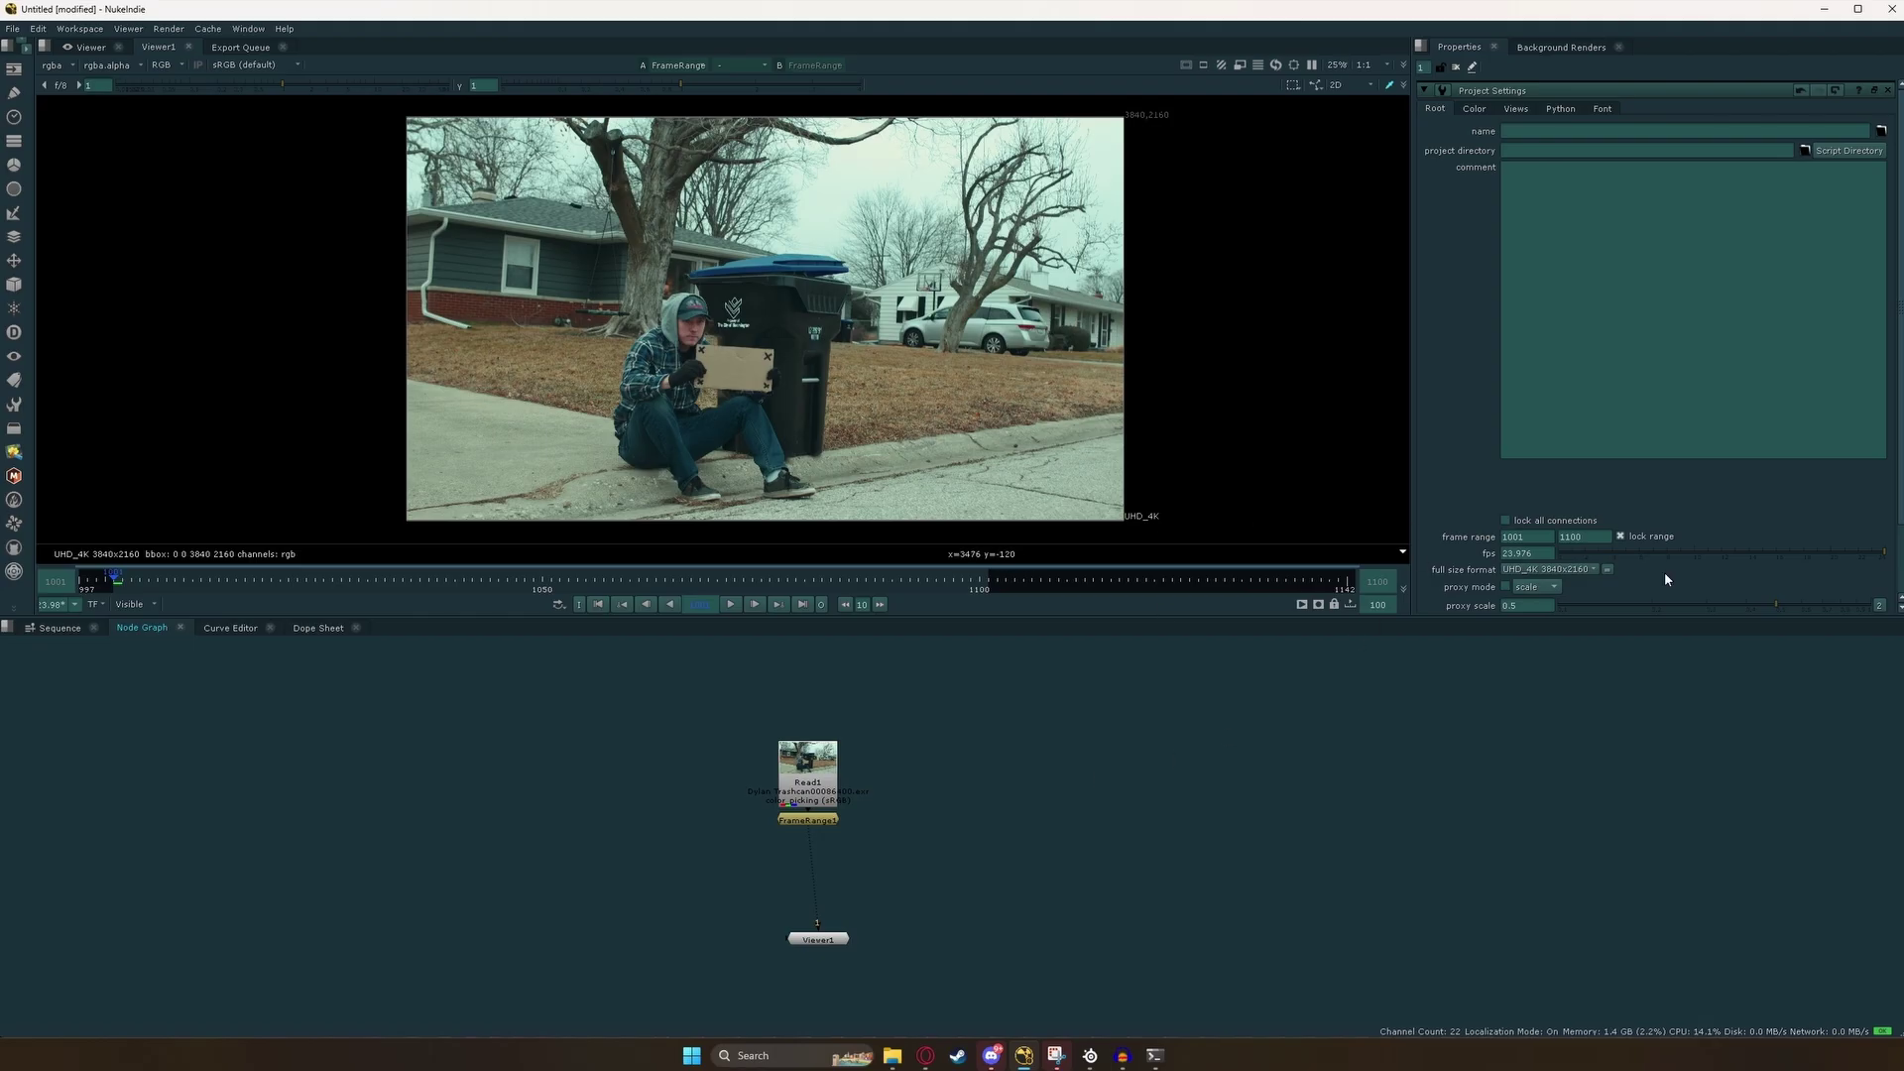
type("1042")
key("Delete")
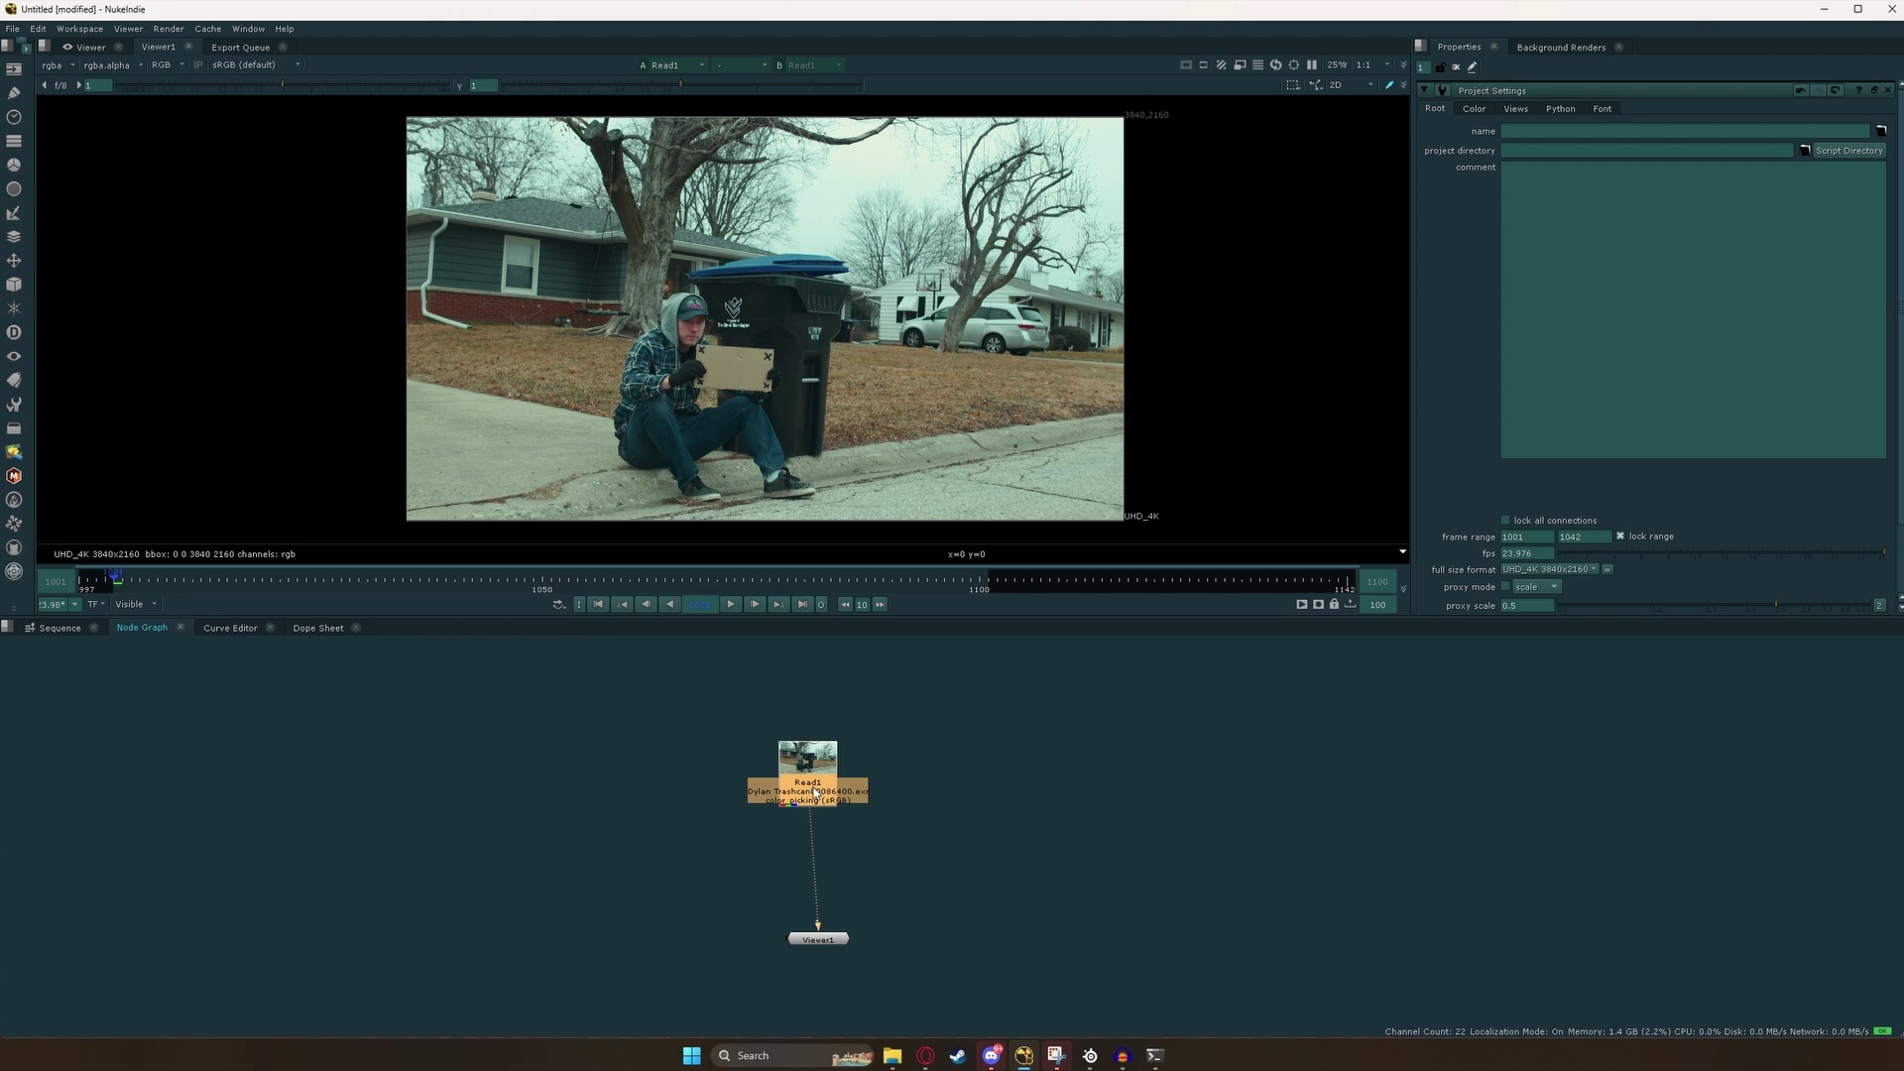
Add a Tracker node below the Read node and create four tracks in it.
key("Tab")
type("track")
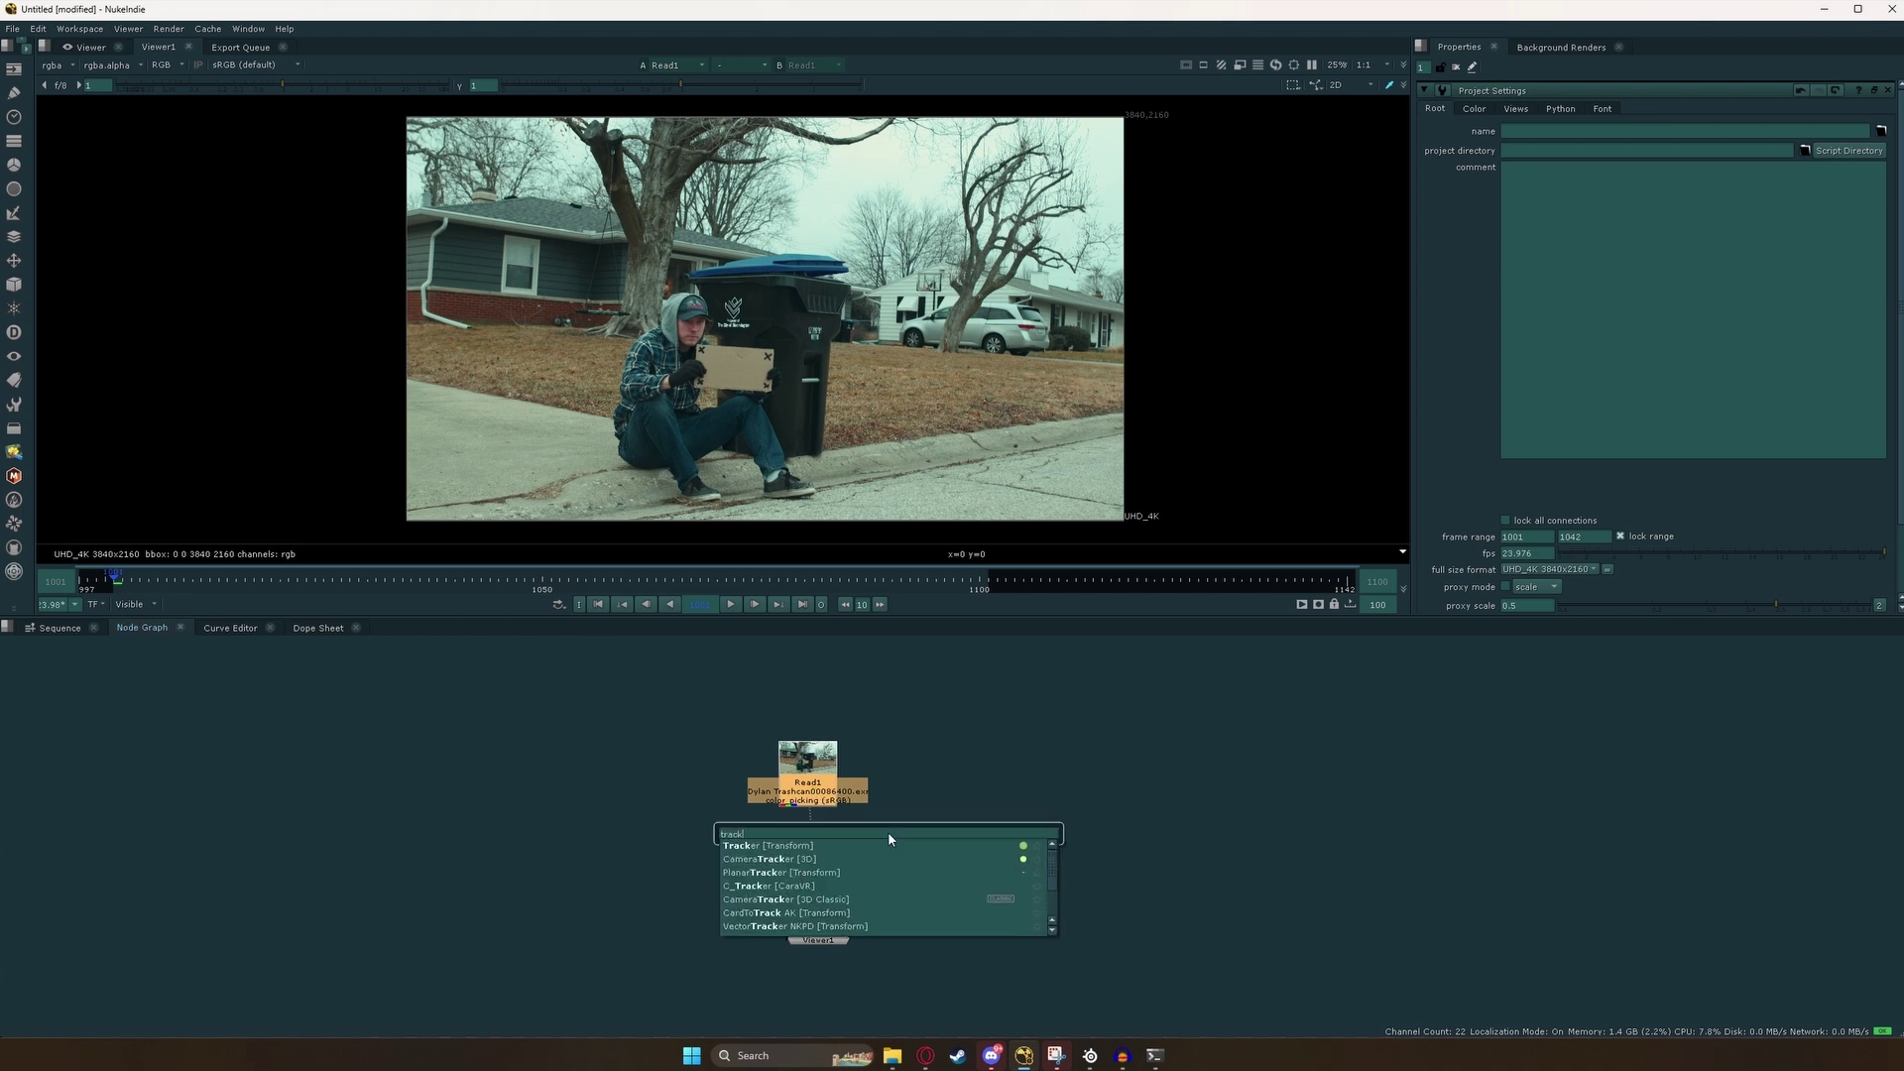
key("Return")
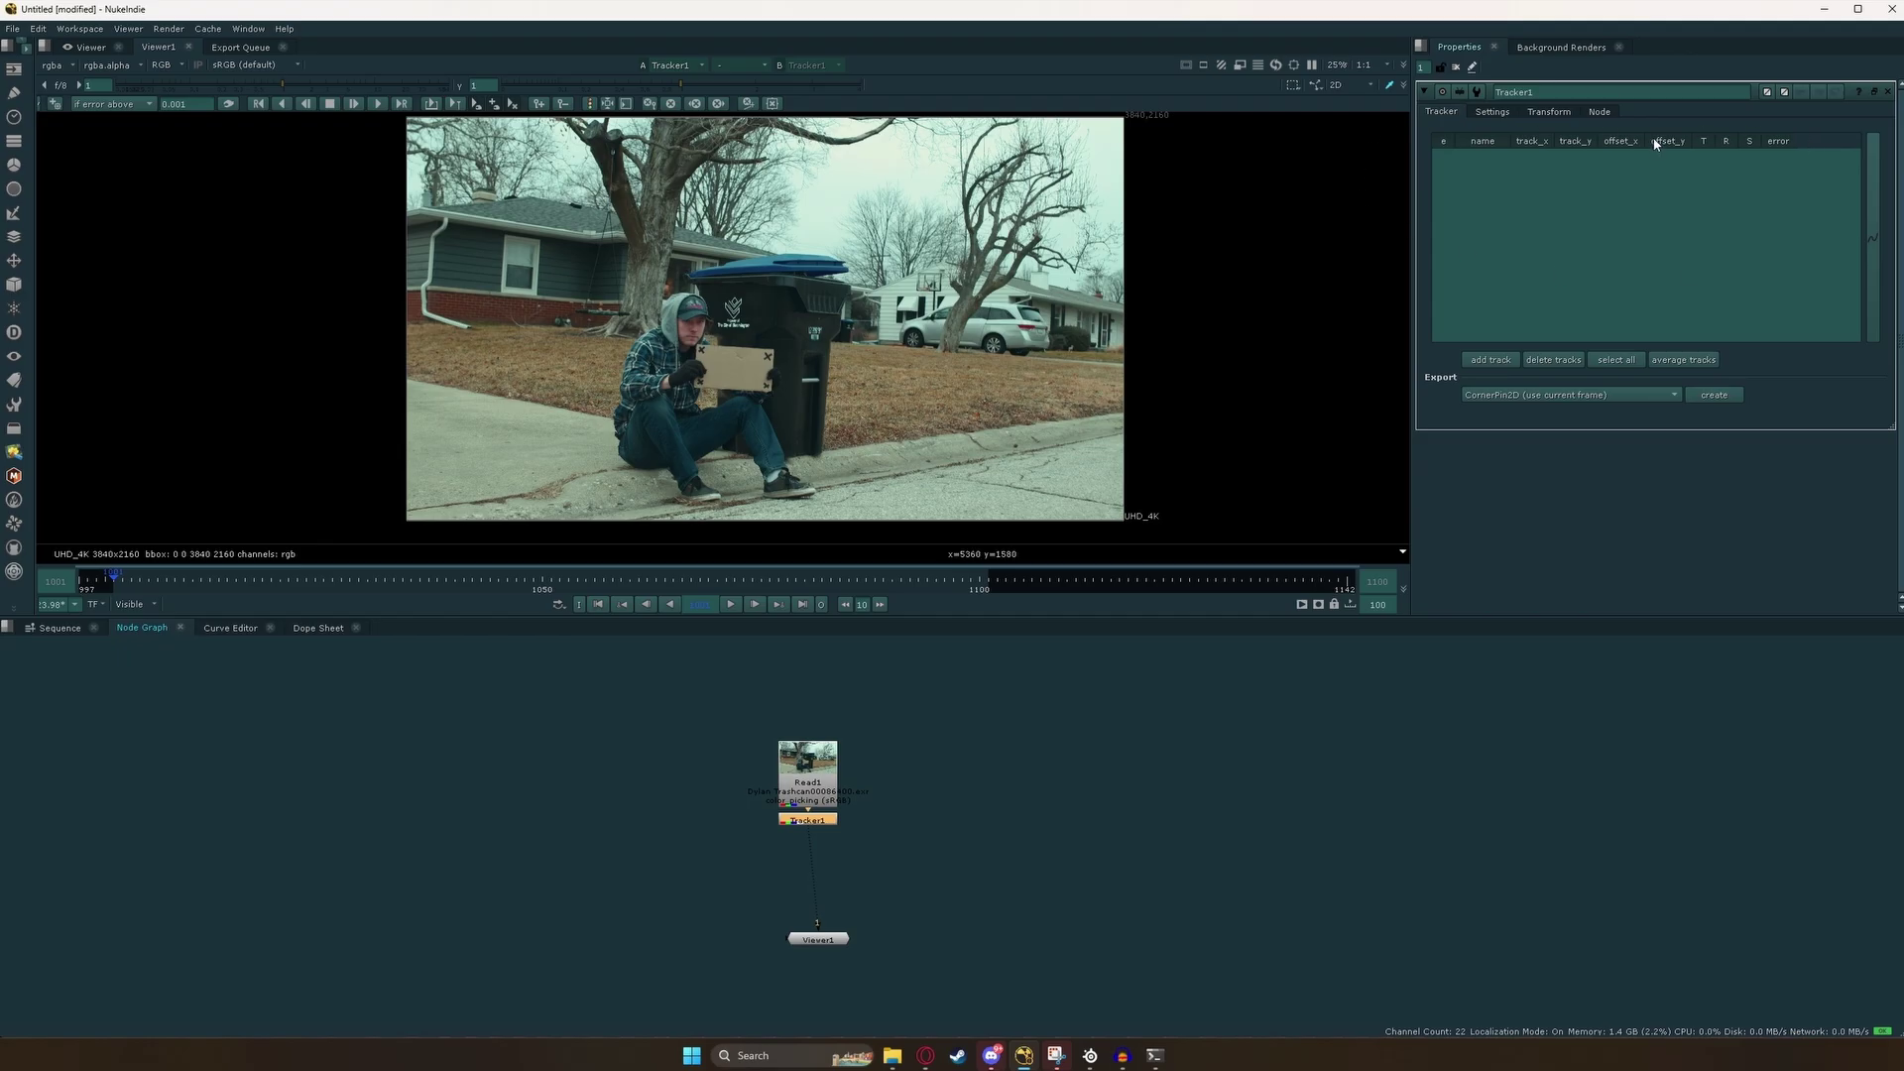
left_click(1500, 359)
left_click(1500, 359)
left_click(1500, 359)
left_click(1500, 359)
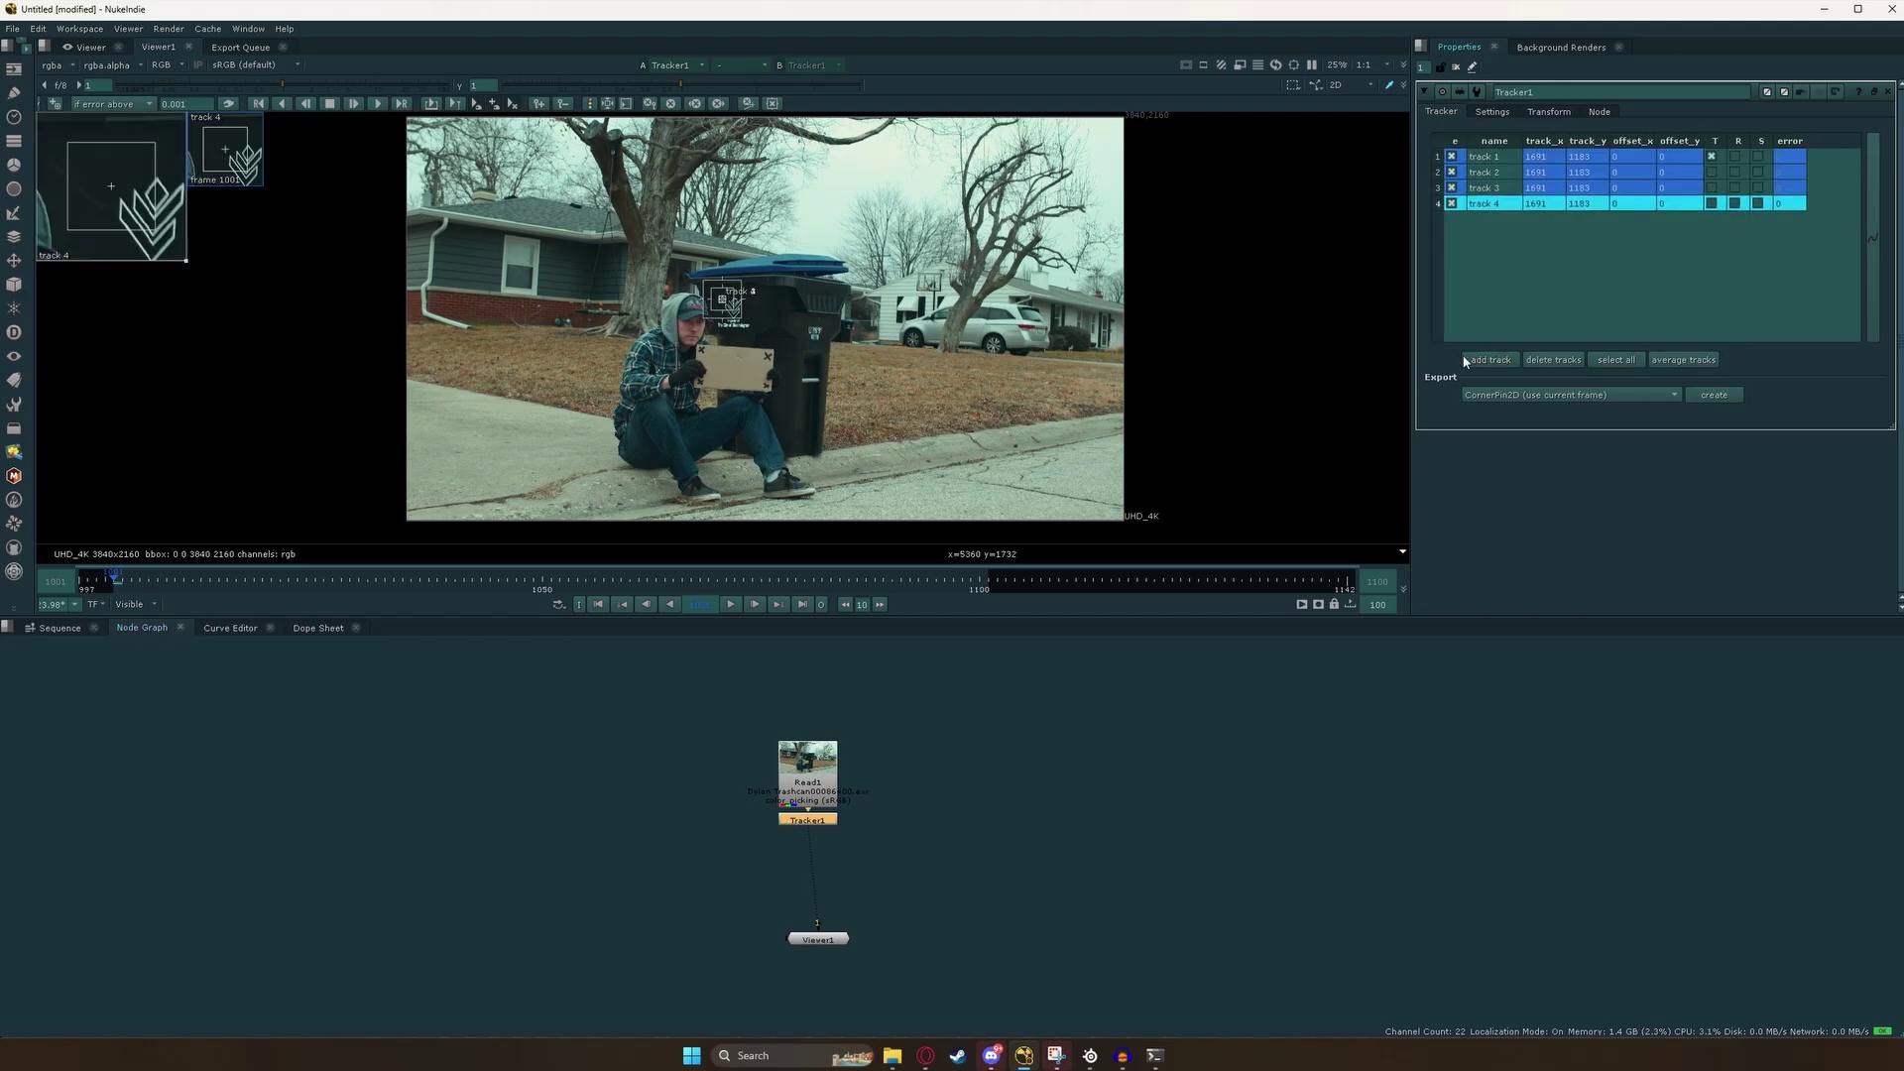
Place the four tracks on the X markers at the corners of the cardboard sign.
scroll(753, 338, "up", 3)
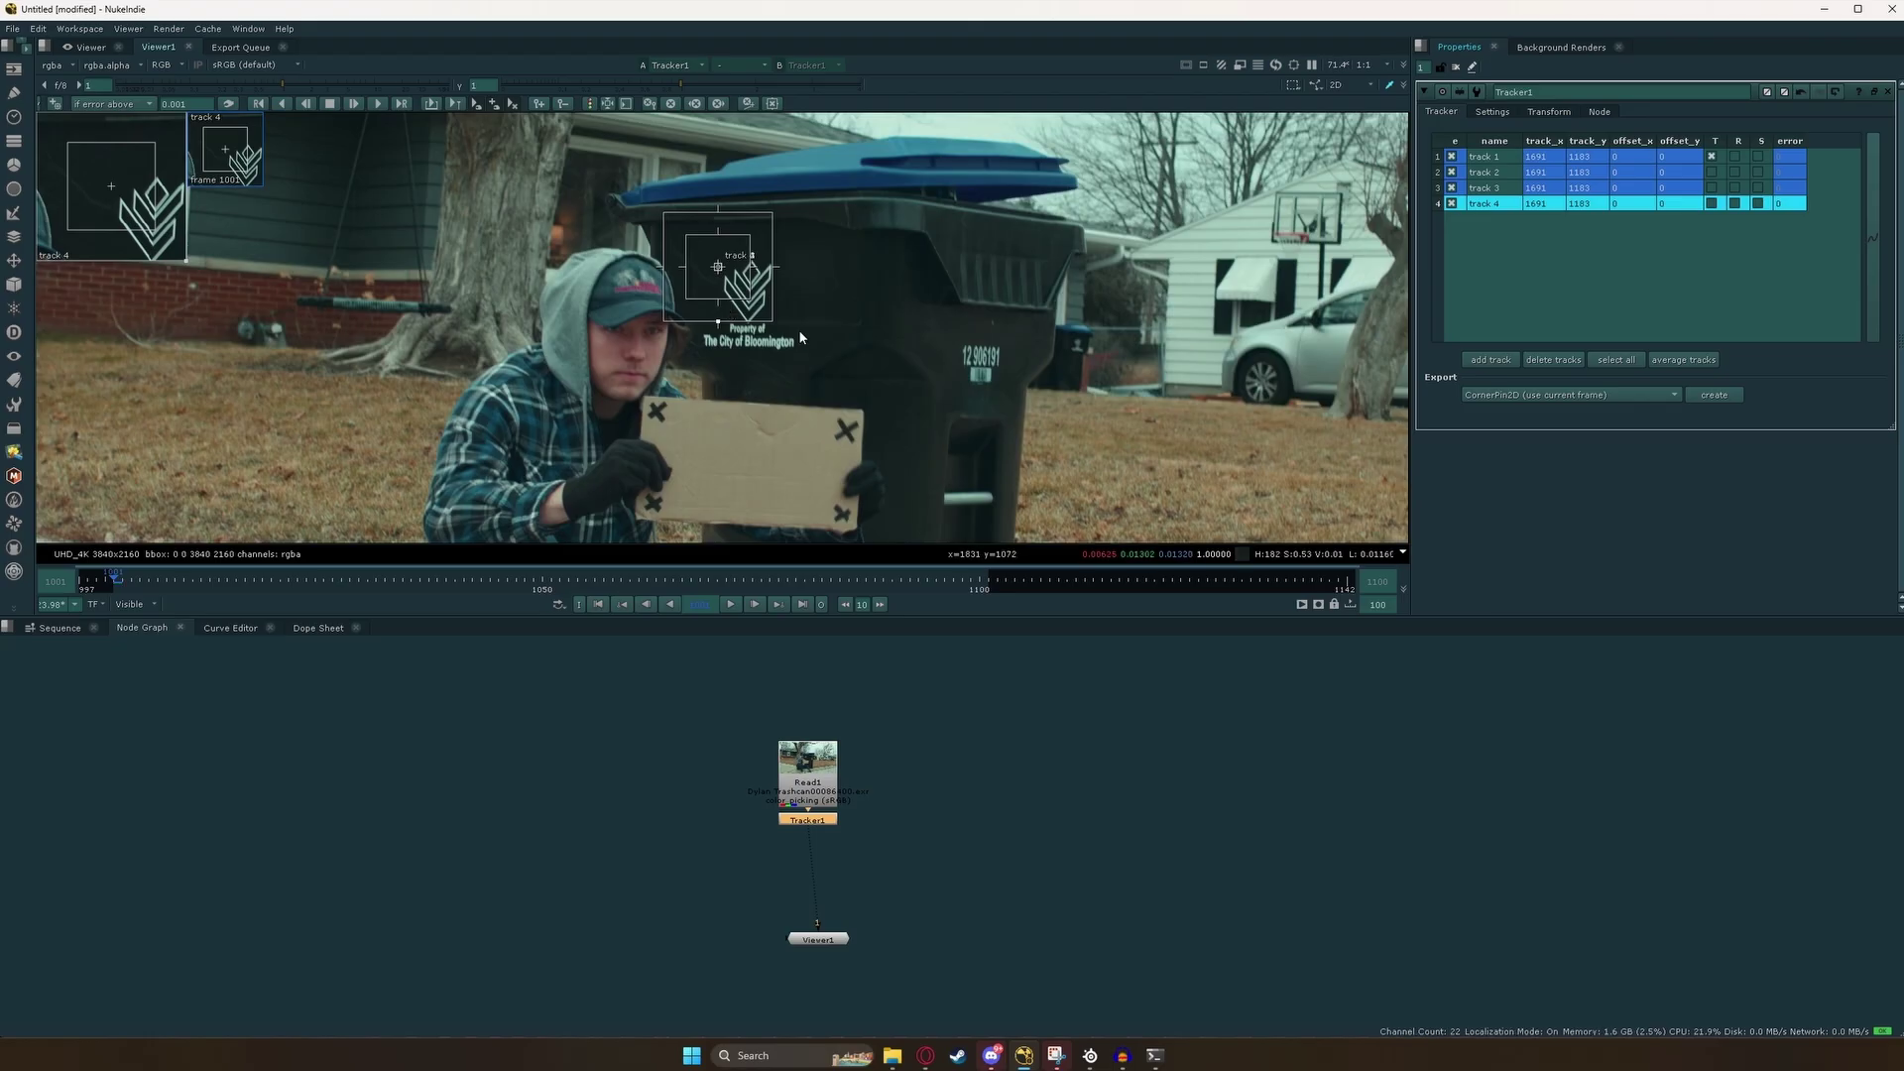
scroll(782, 324, "up", 2)
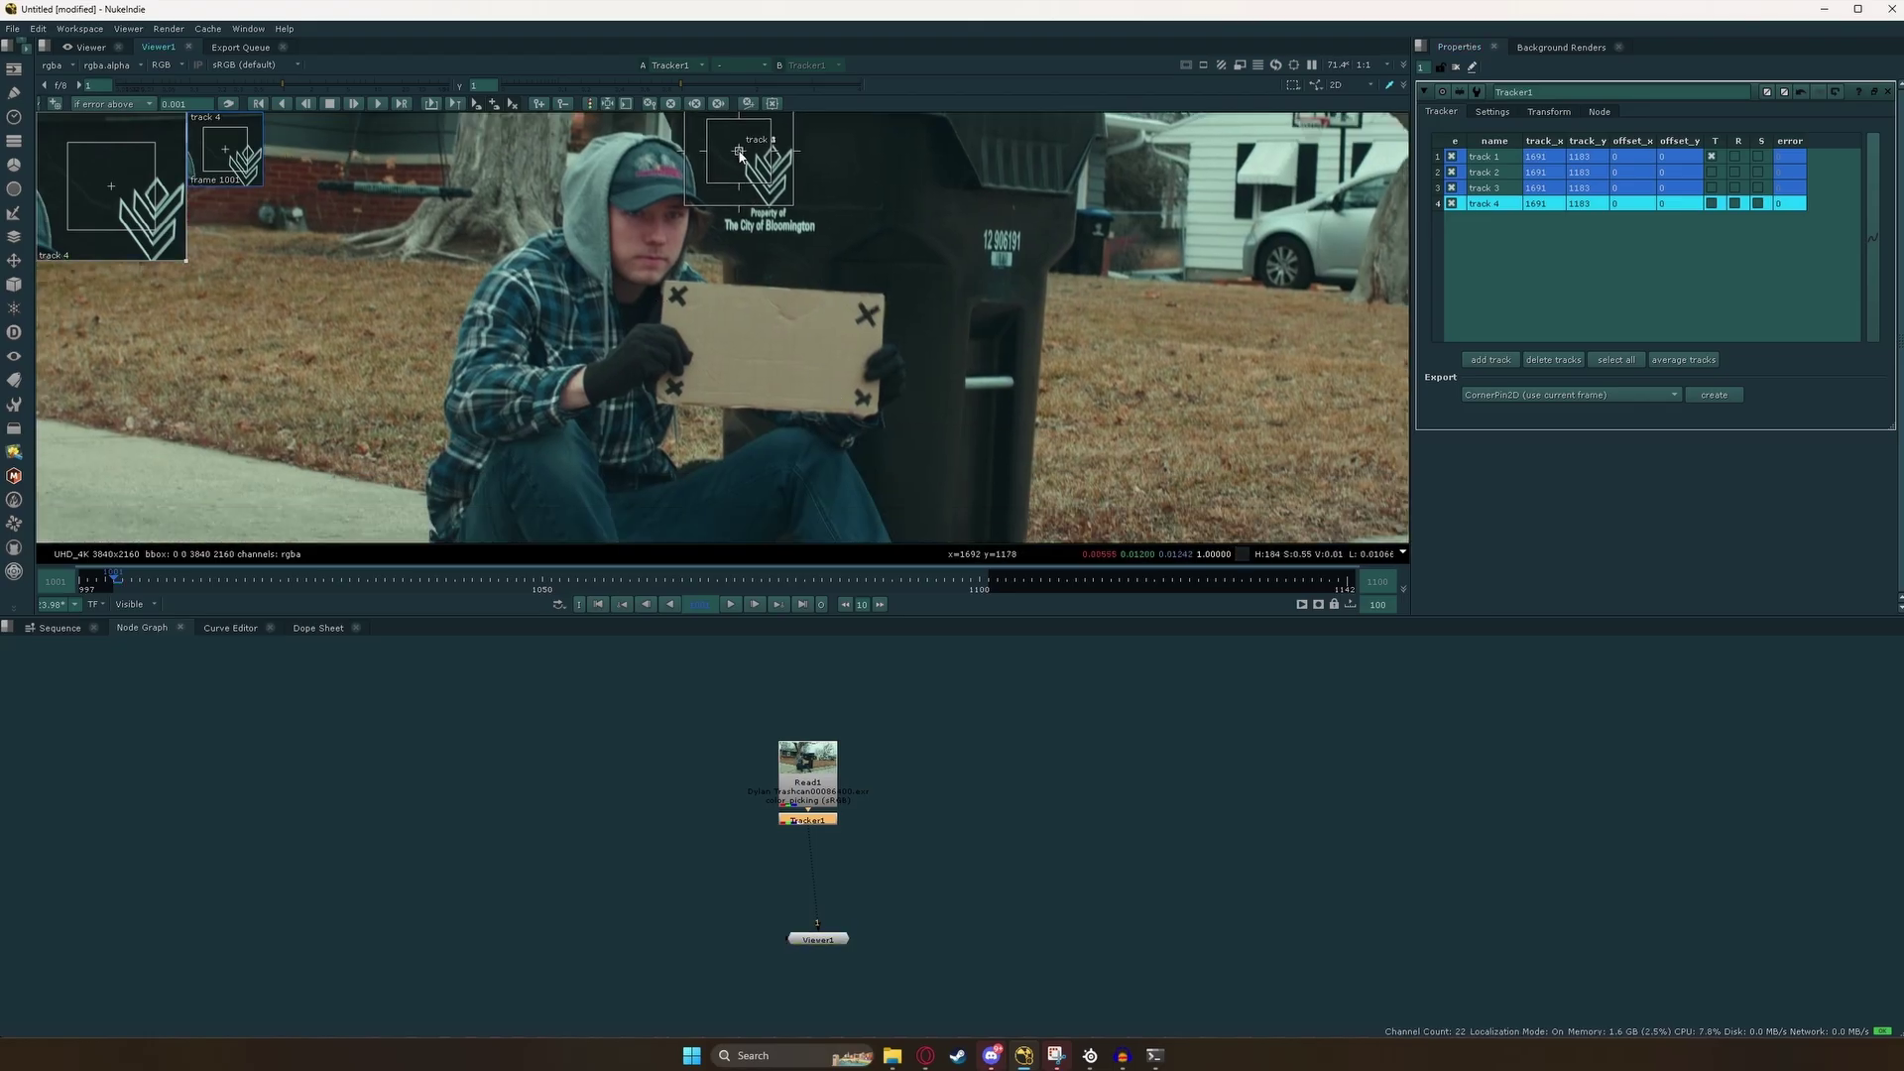
left_click_drag(739, 151, 695, 314)
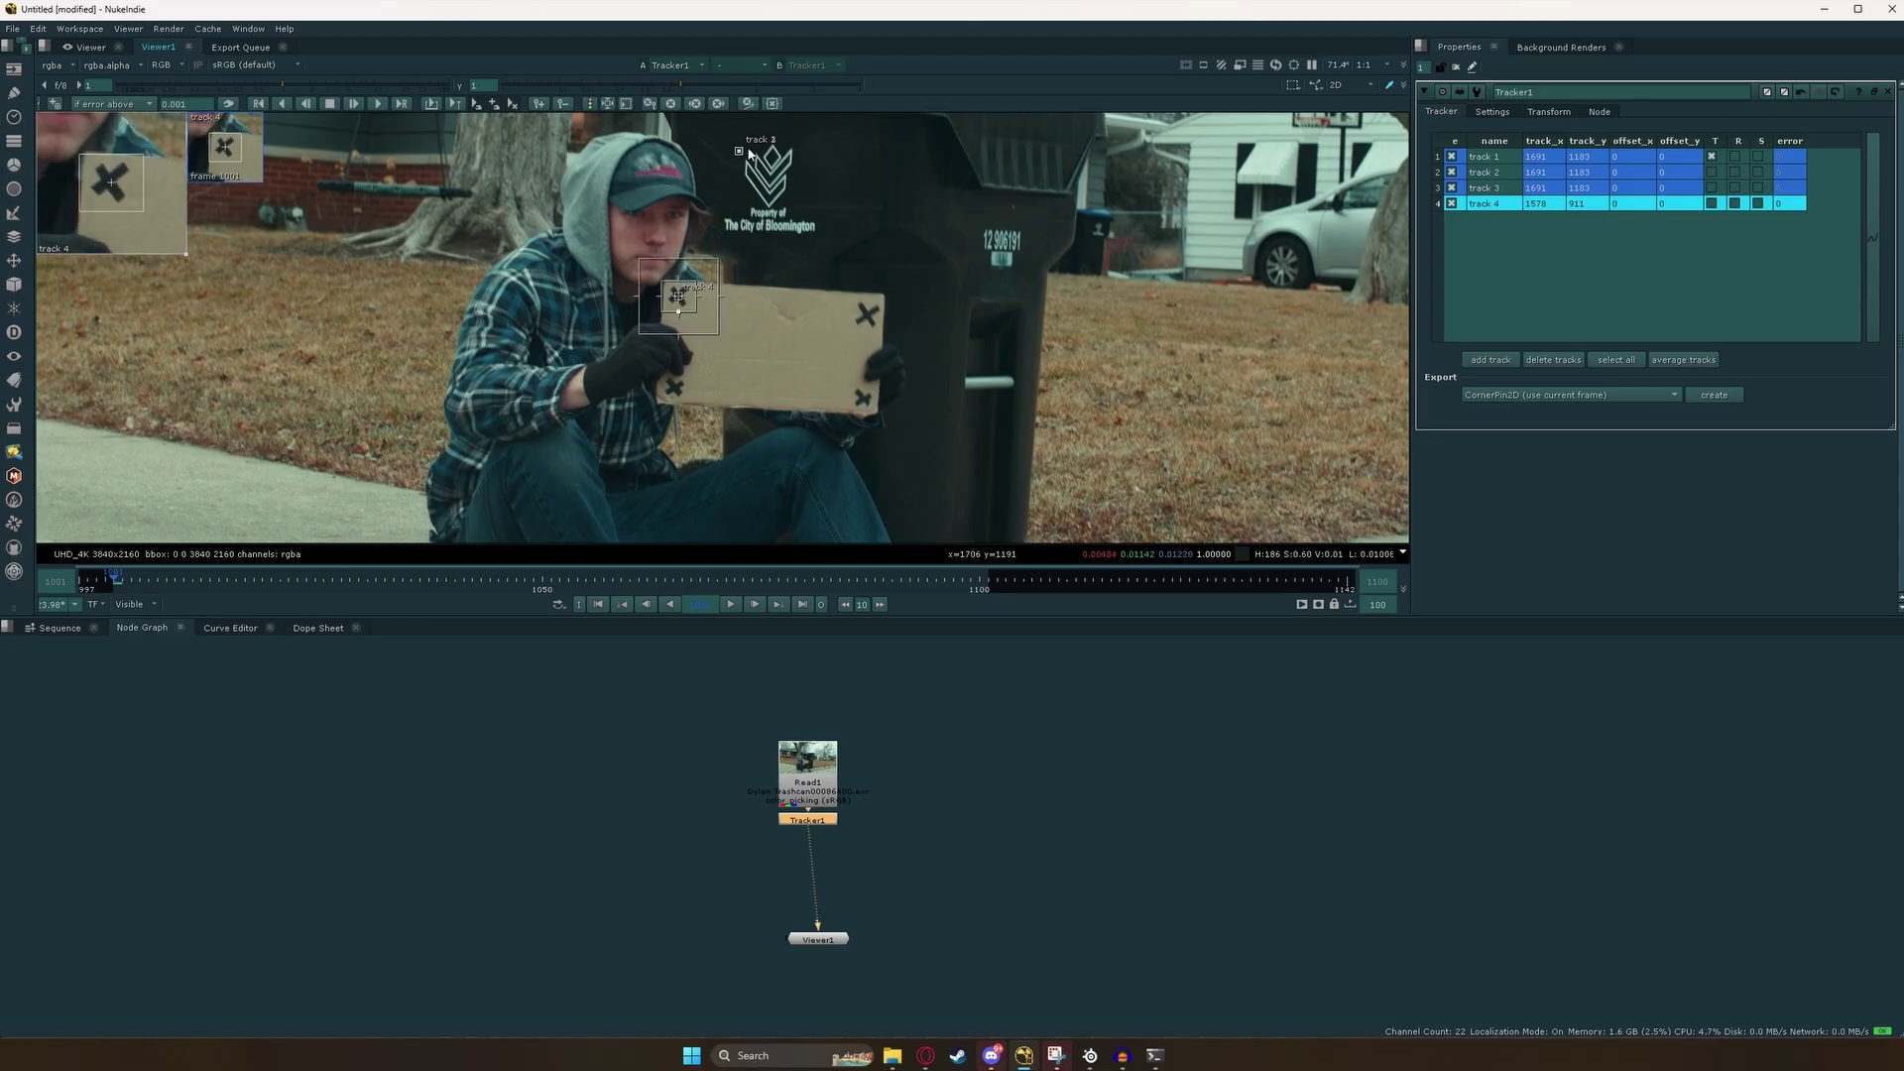
left_click_drag(739, 151, 680, 392)
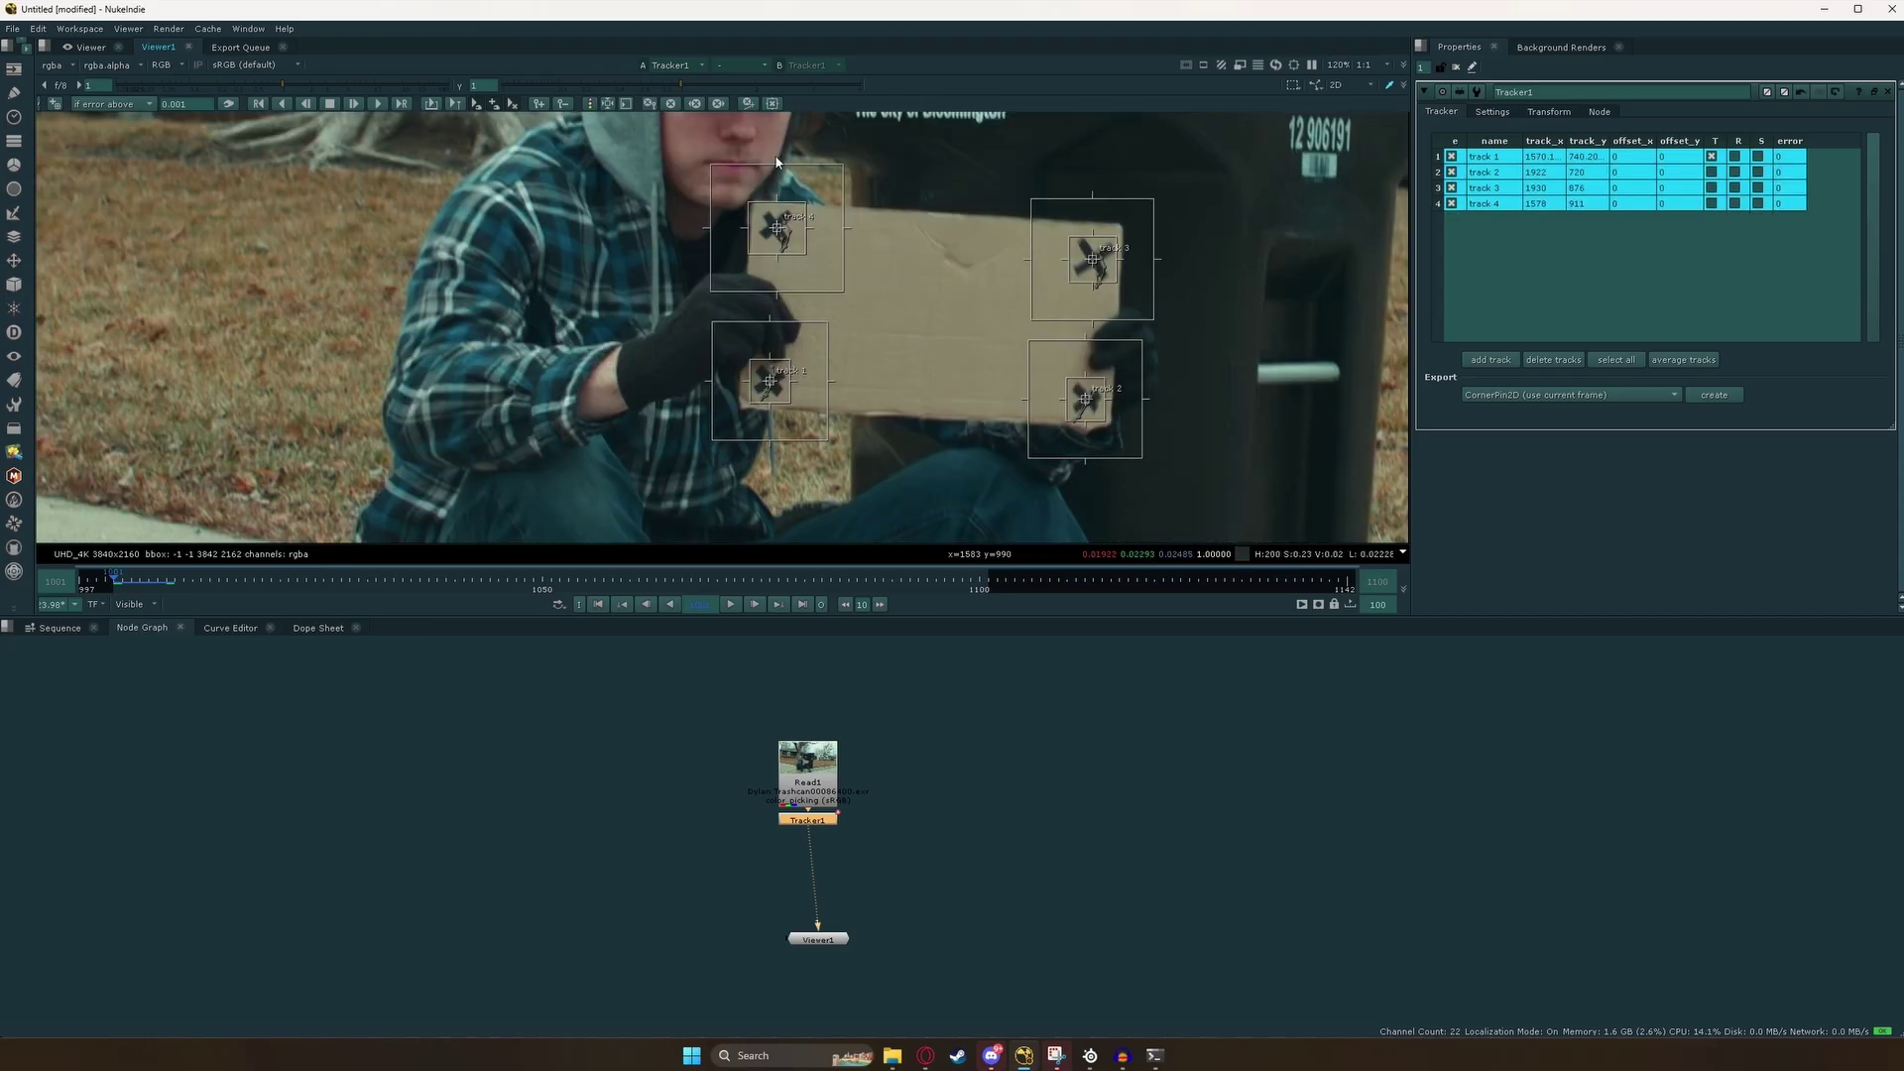
Enlarge the search area of track 4 around its X marker and advance to frame 1002.
left_click_drag(804, 256, 804, 254)
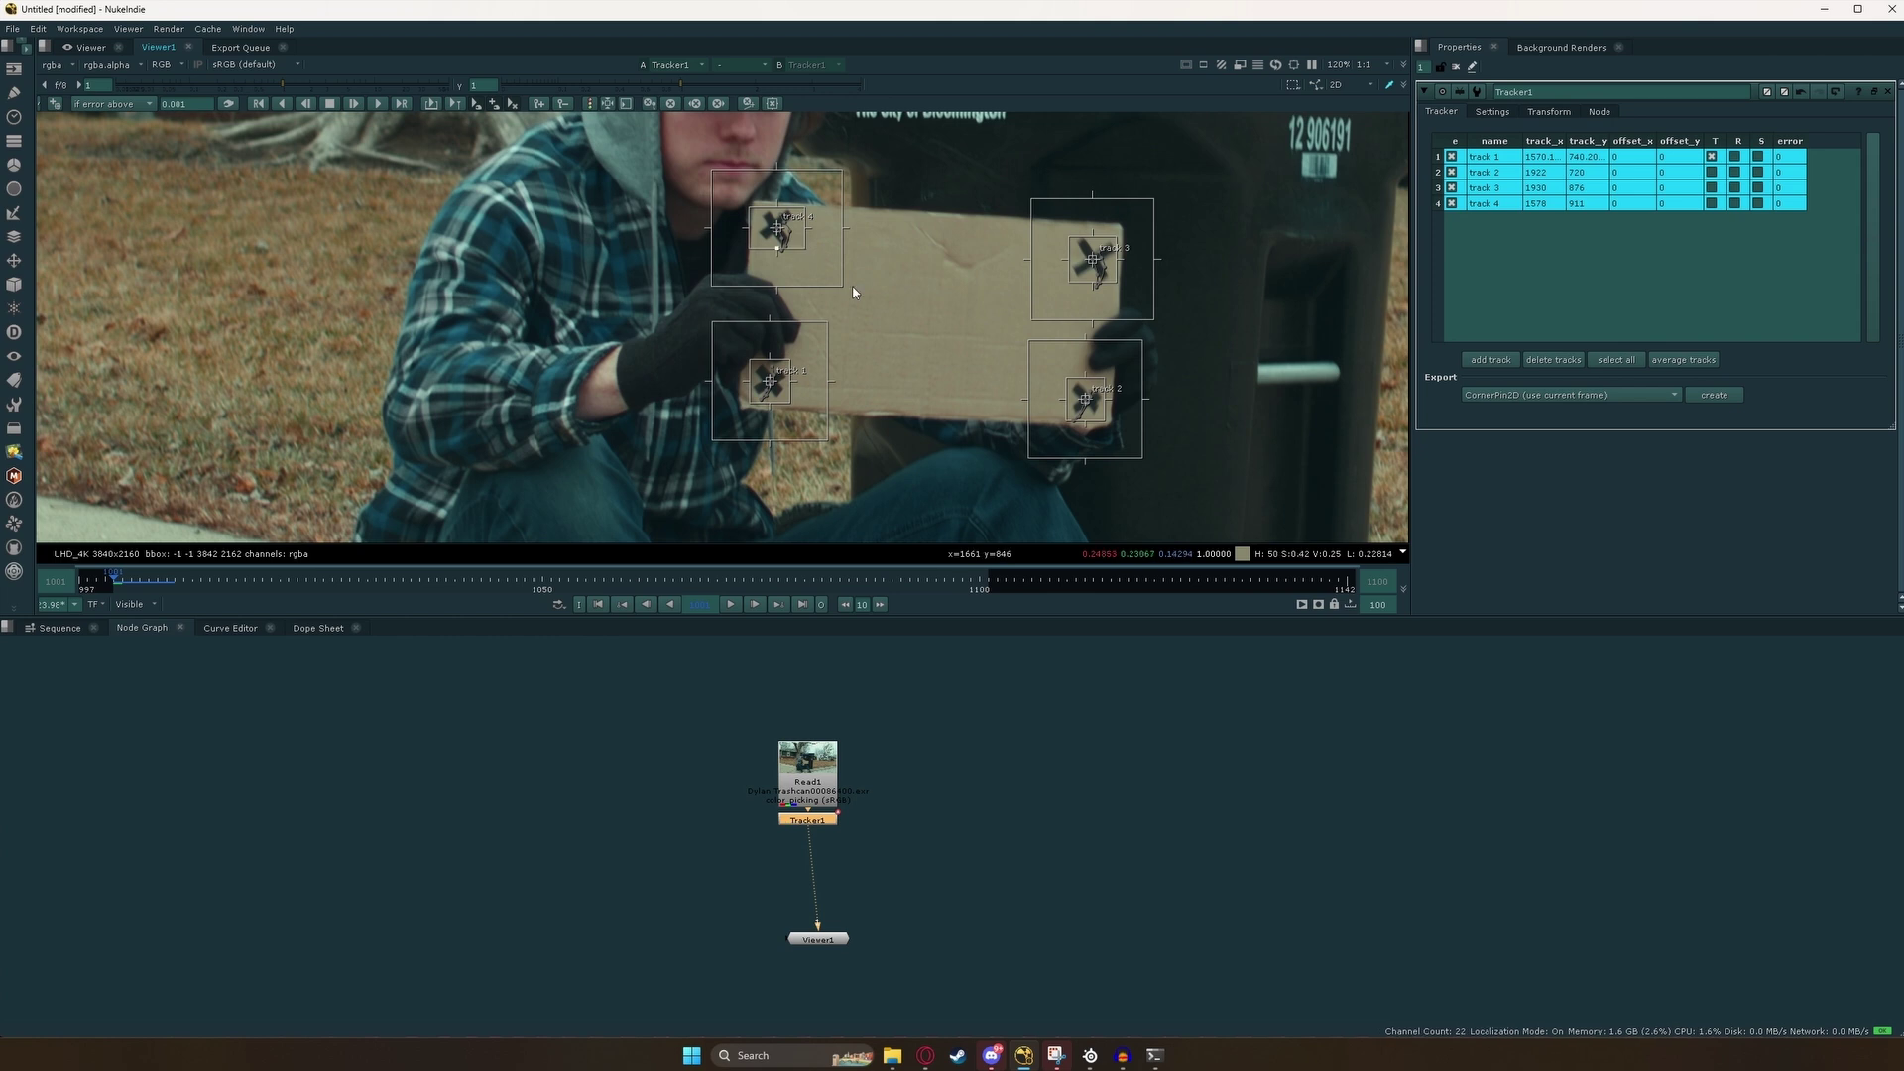
mouse_move(854, 289)
left_mouse_down()
mouse_move(878, 299)
mouse_move(863, 301)
left_mouse_up()
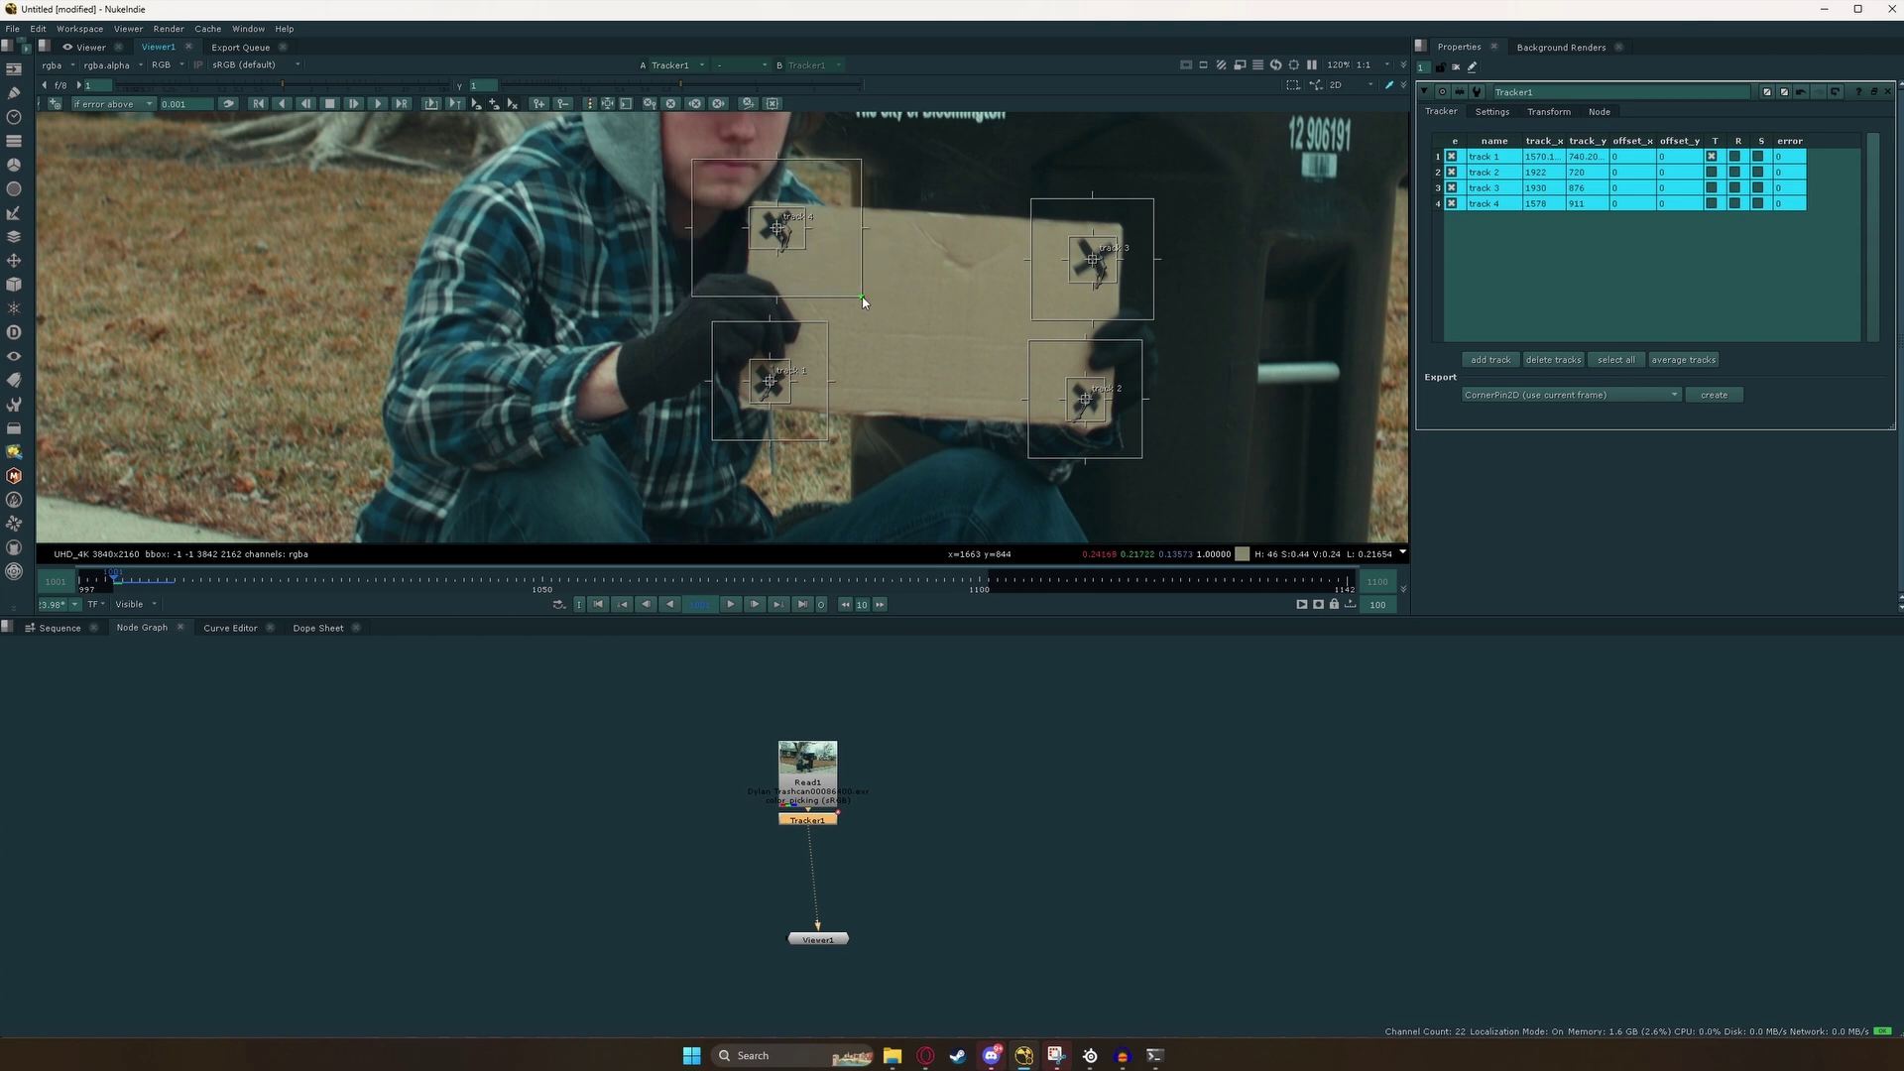
key("c")
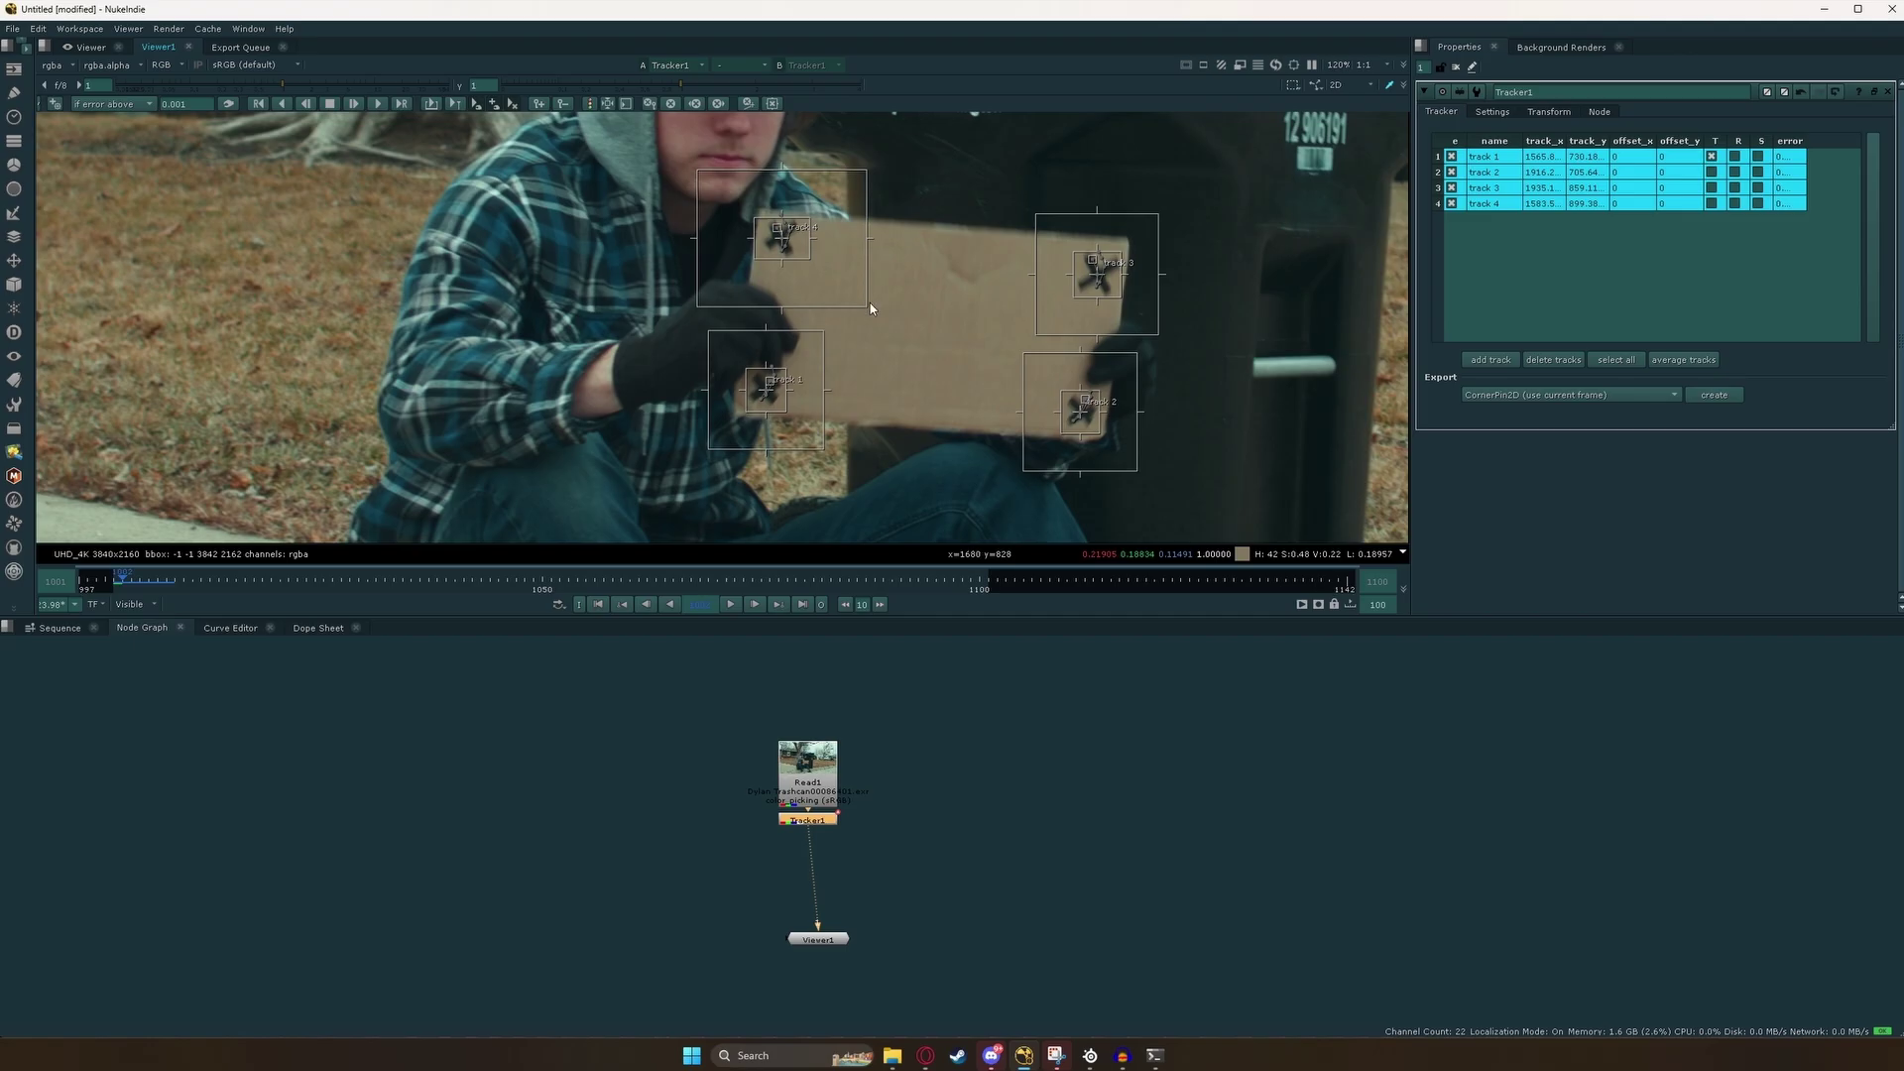
Re-centre the four tracks on their X markers at frame 1002 and return to the first frame.
left_click_drag(870, 305, 785, 240)
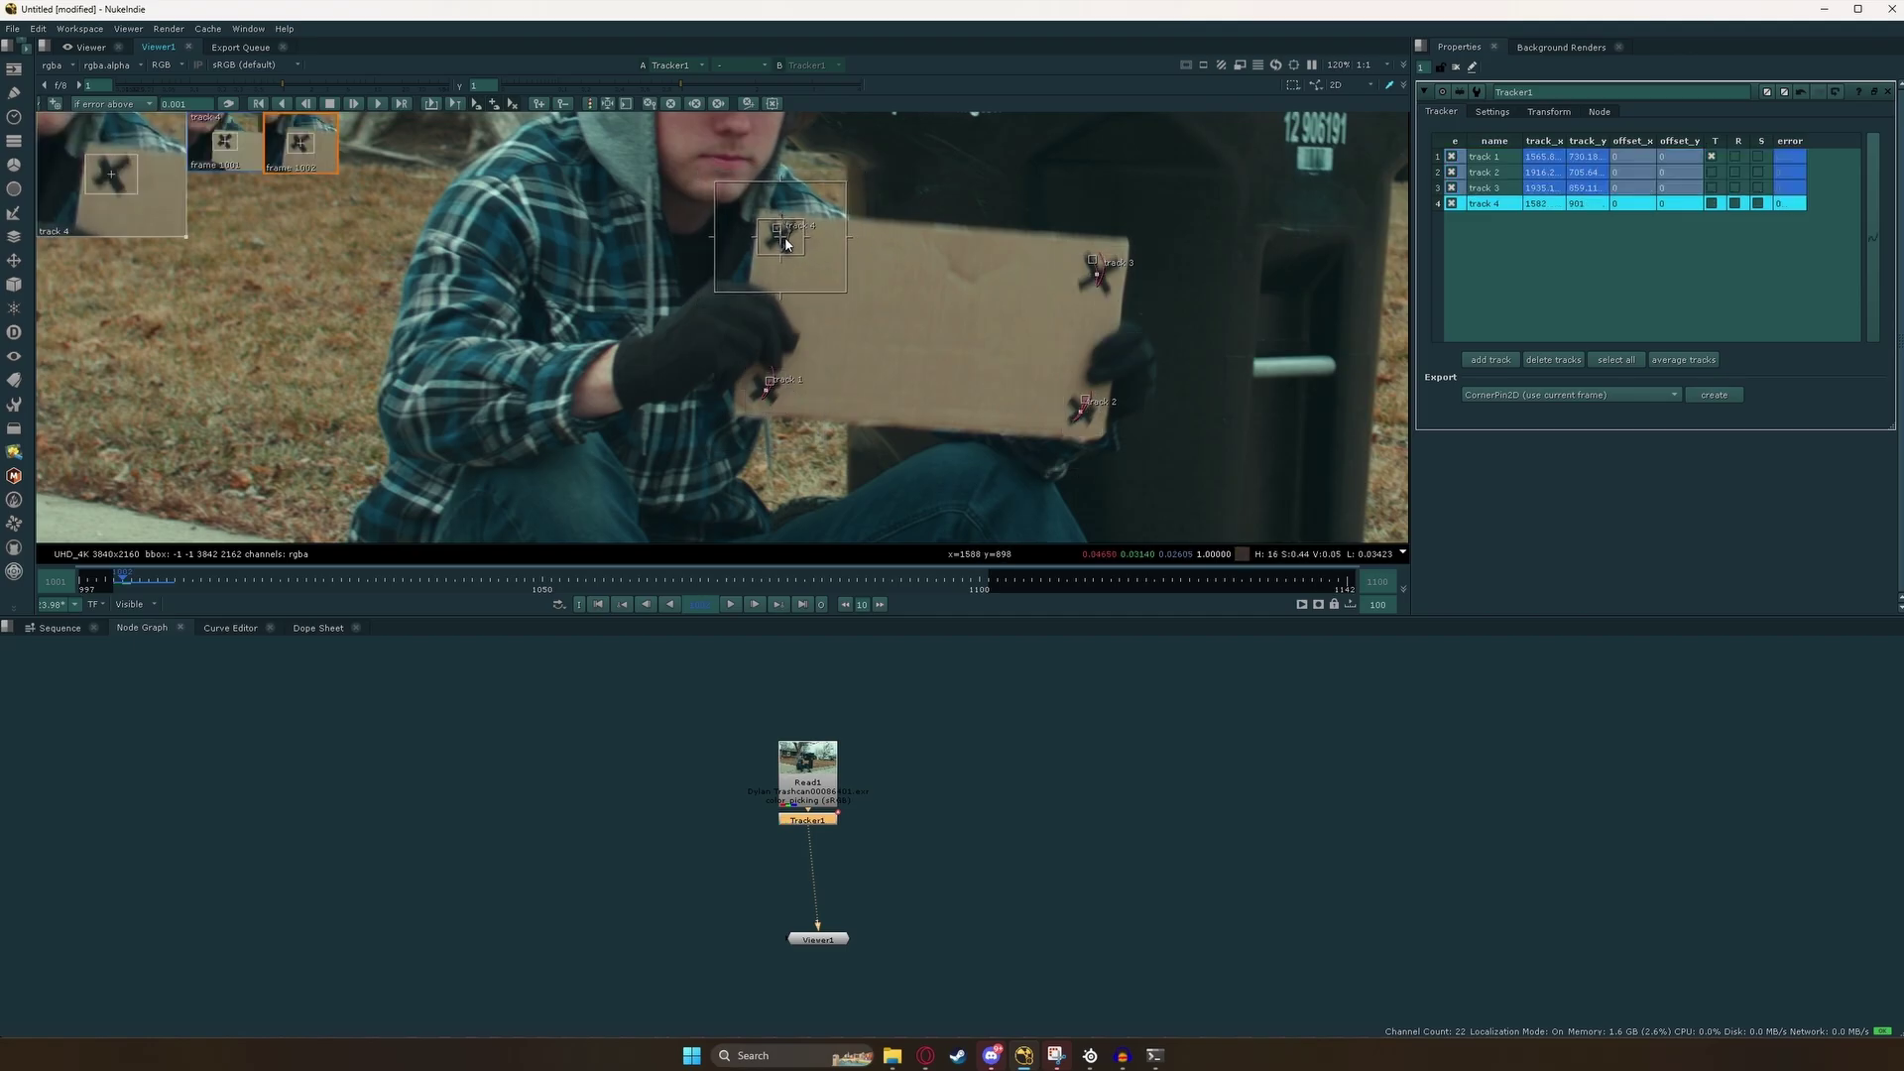
left_click(1095, 275)
left_click_drag(1098, 276, 1098, 273)
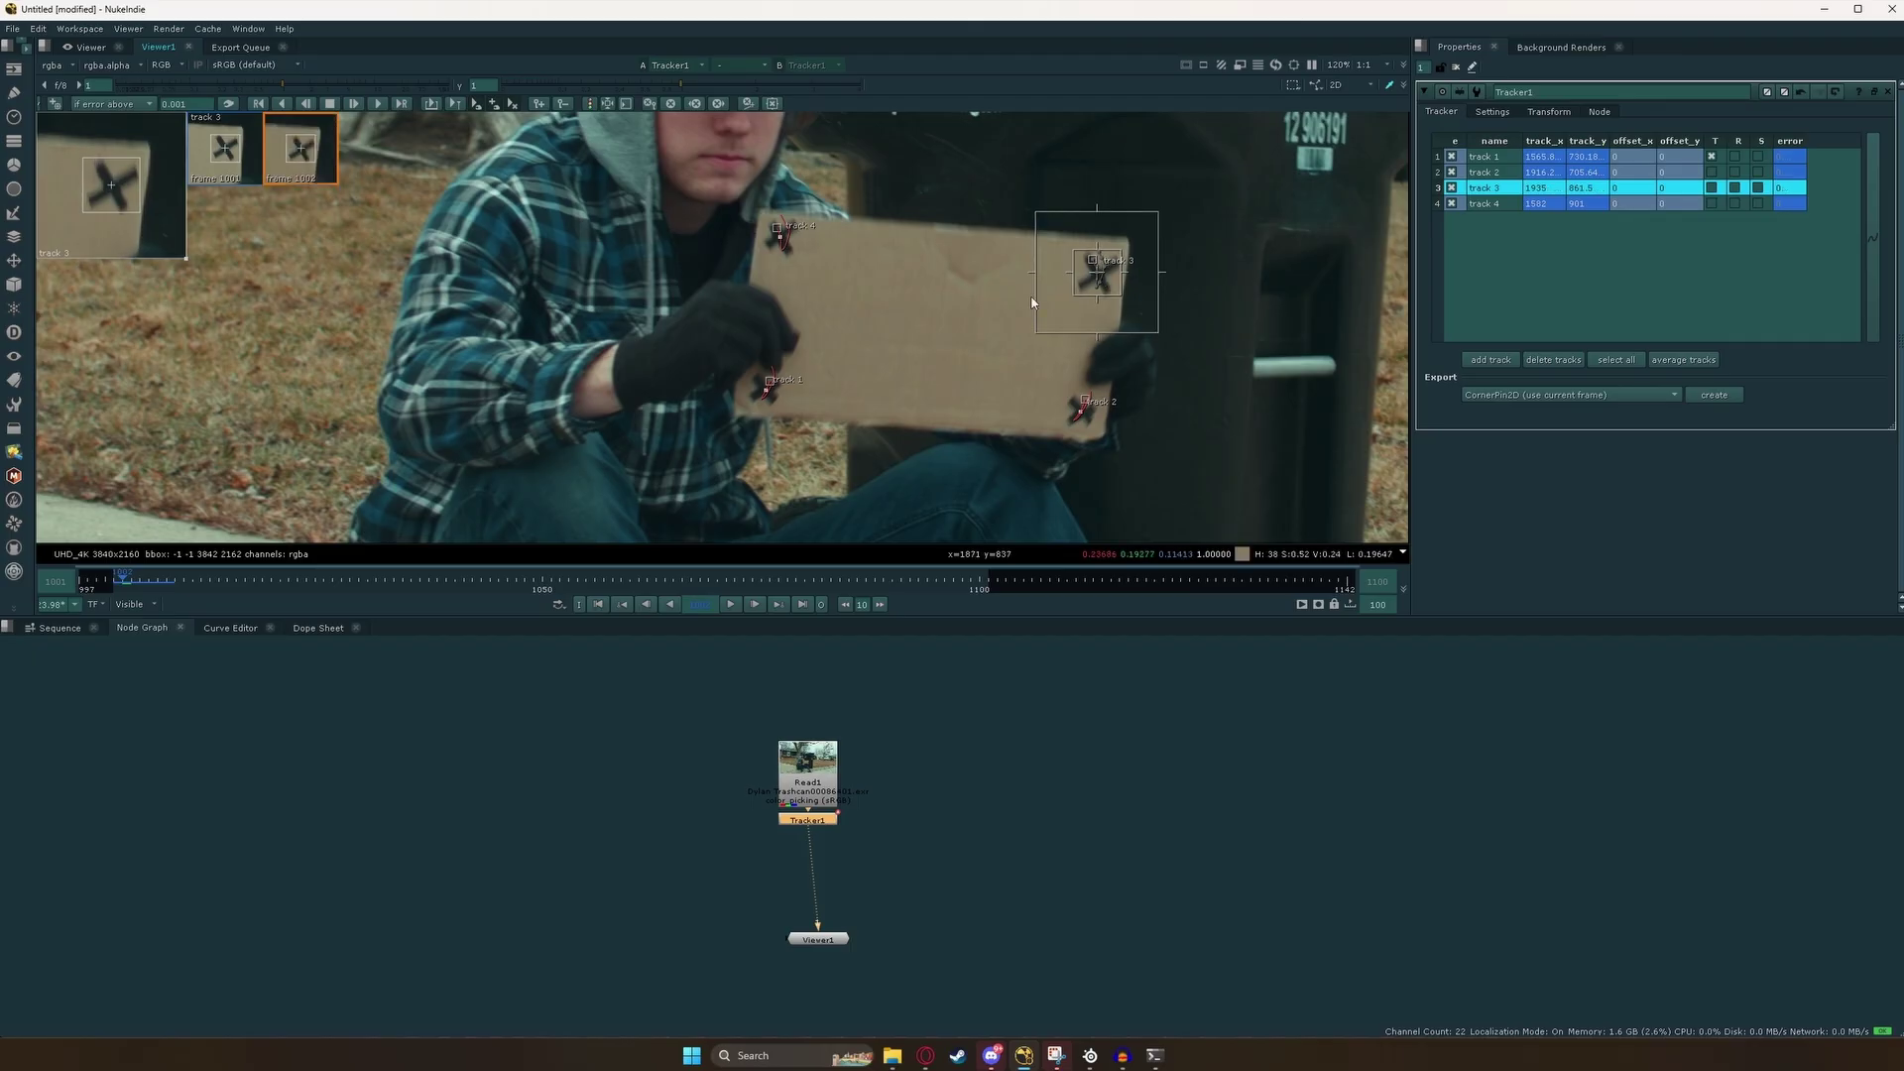
left_click_drag(767, 391, 768, 393)
left_click_drag(1081, 412, 1083, 410)
left_click(598, 606)
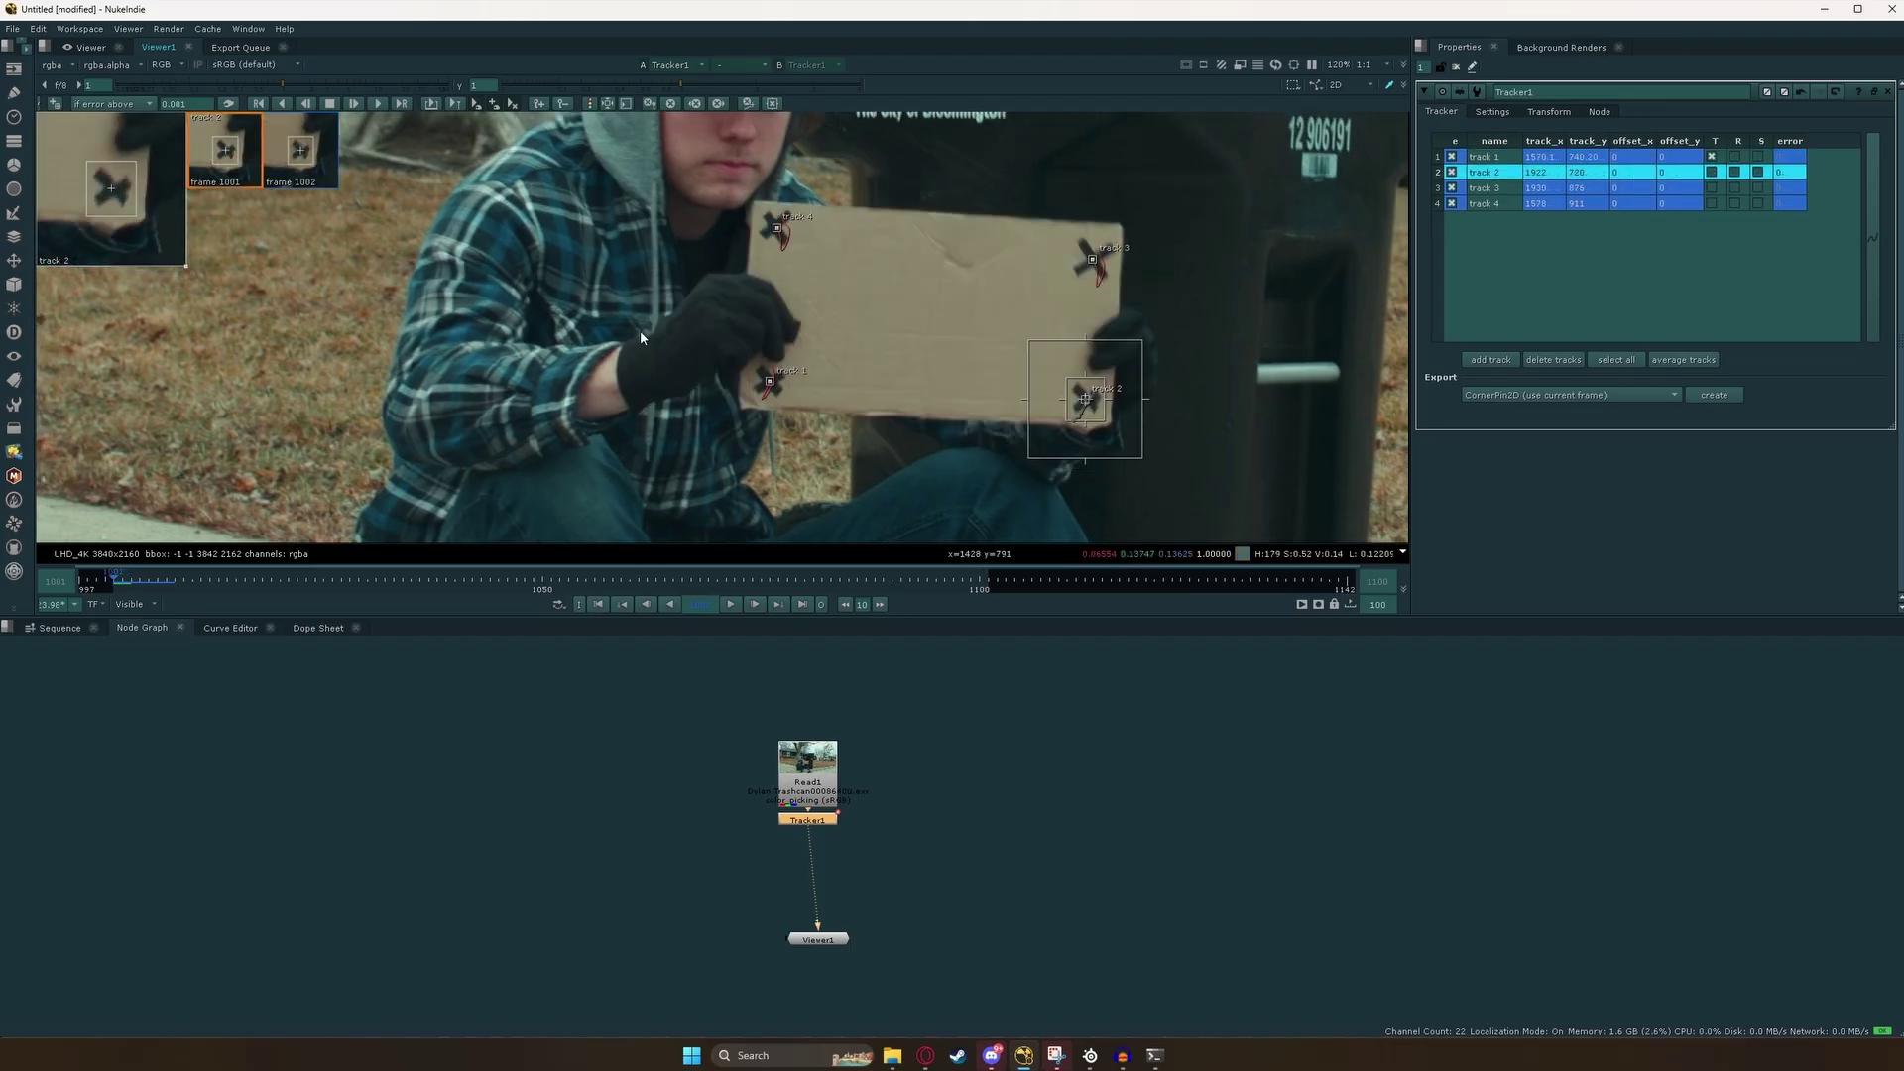
Enable translation (T) for tracks 2, 3 and 4, and select all four tracks.
left_click(1503, 248)
left_click(1711, 173)
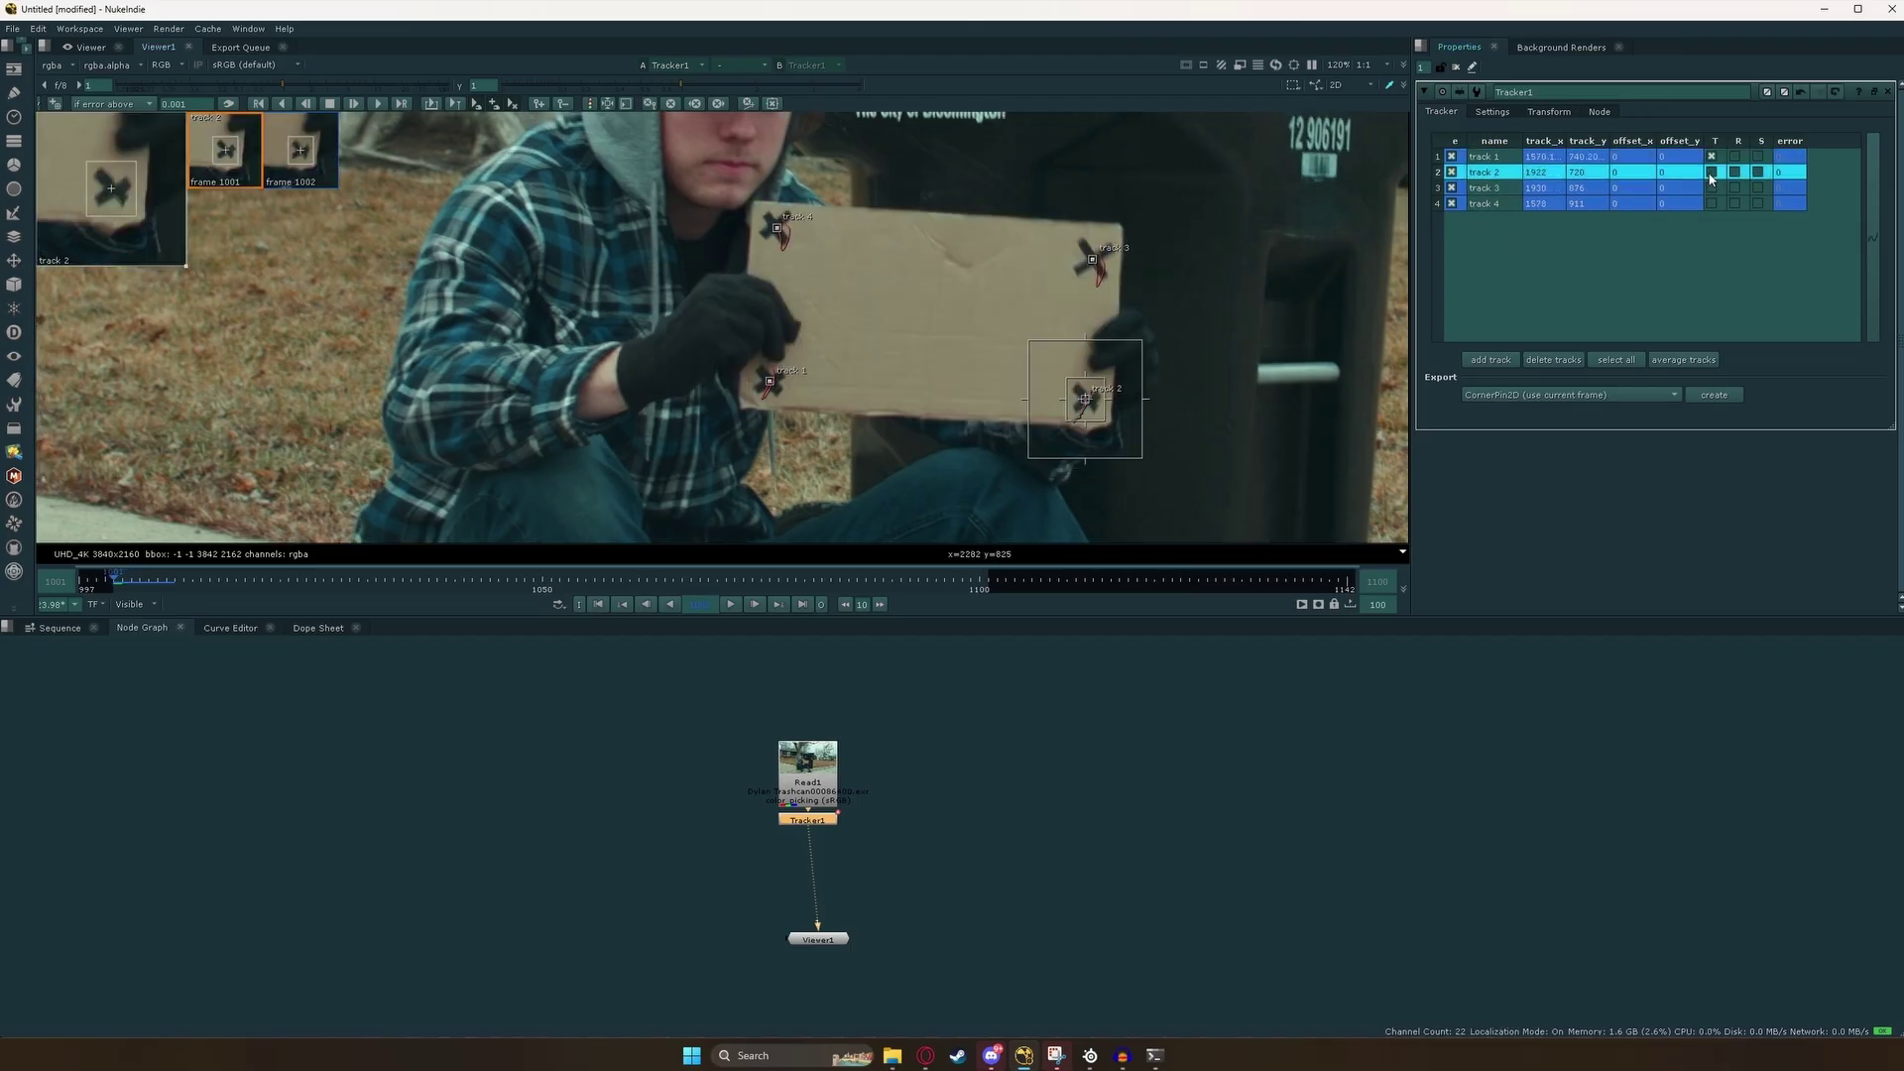
left_click(1711, 187)
left_click(1709, 203)
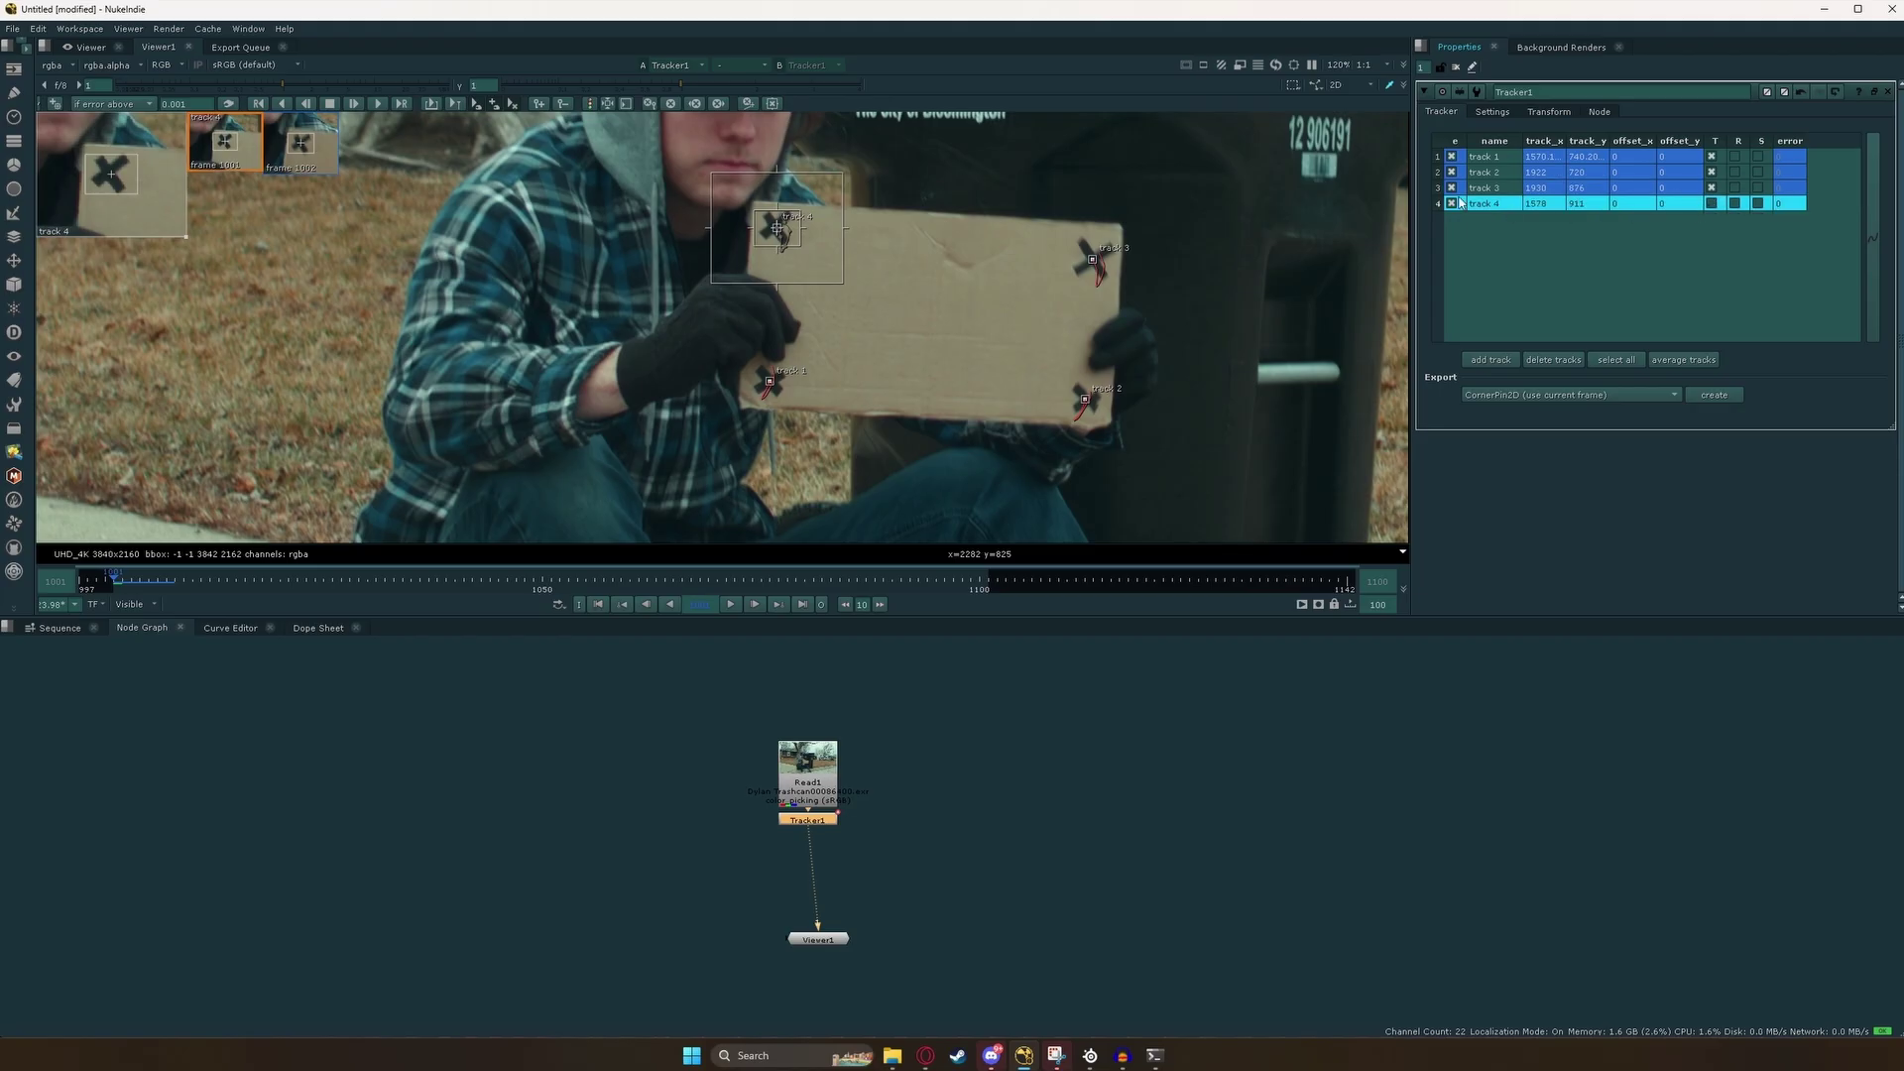
key("ctrl+a")
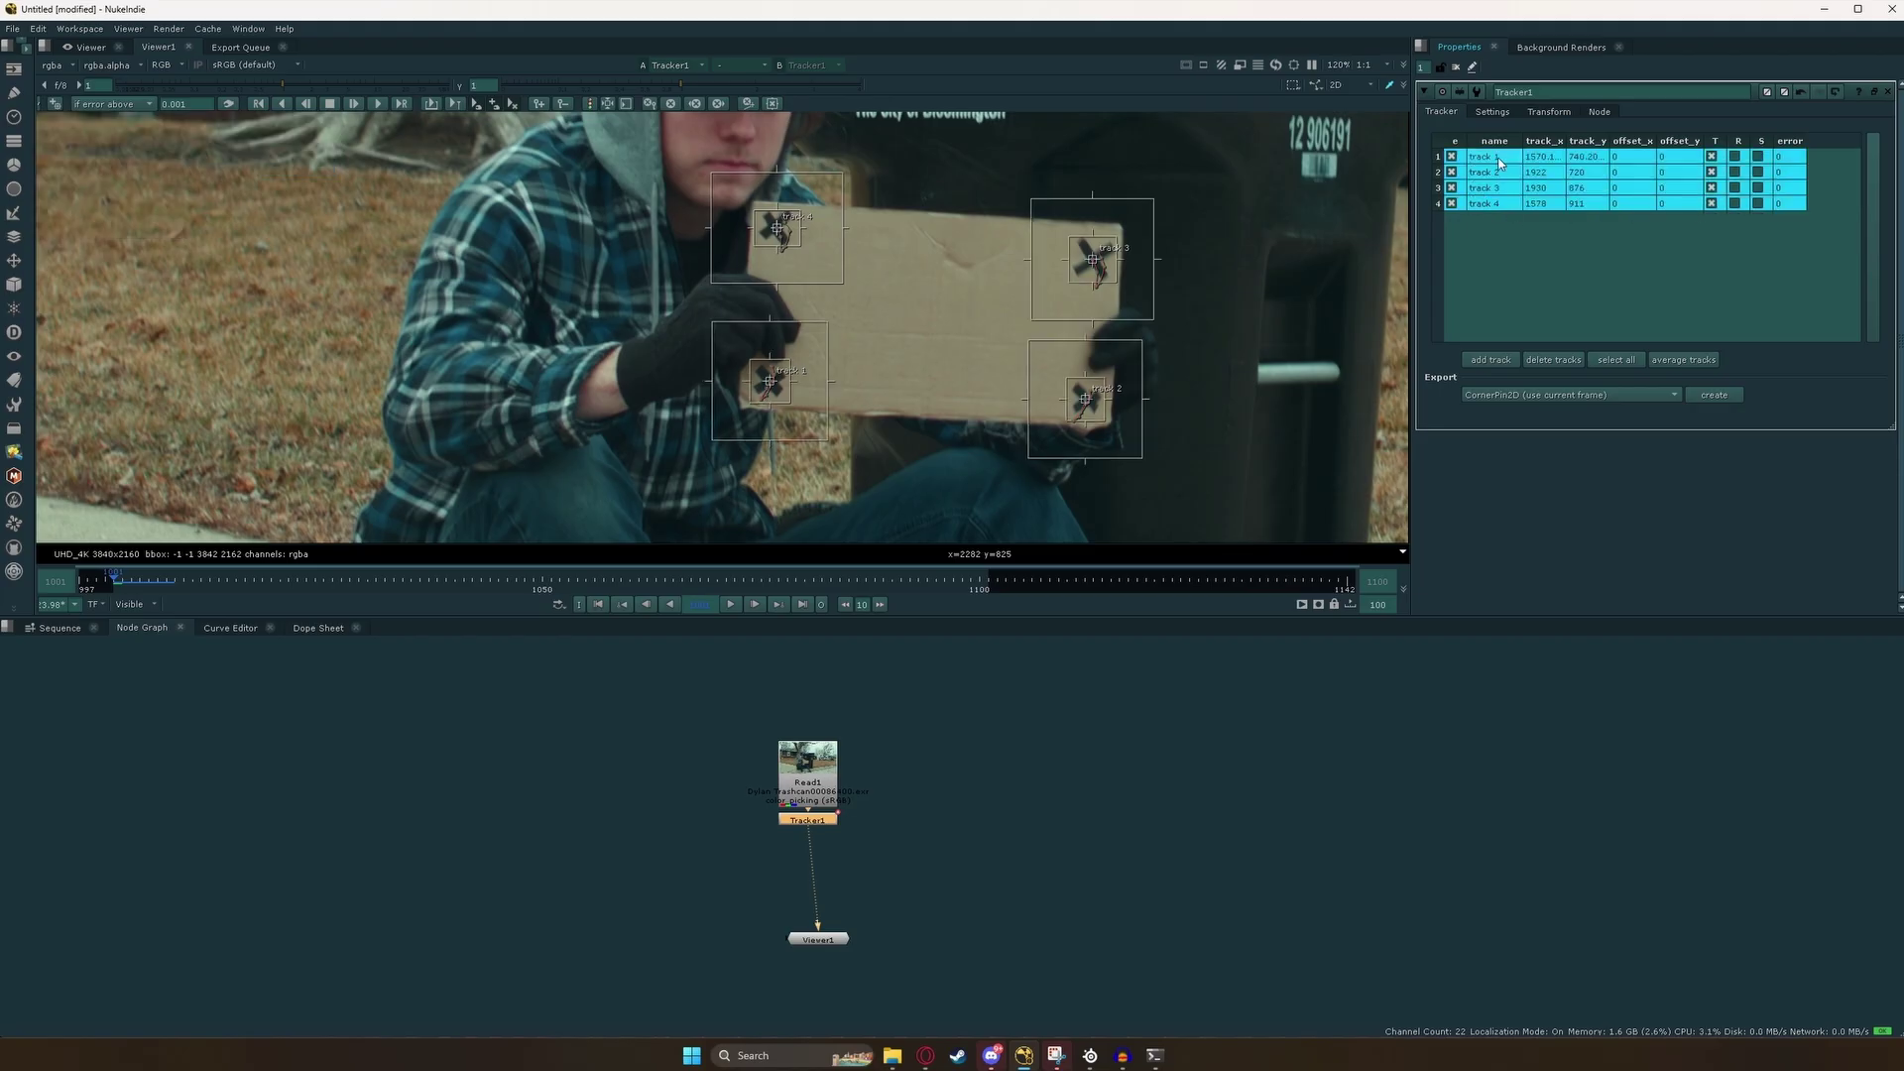
left_click(1505, 228)
key("ctrl+a")
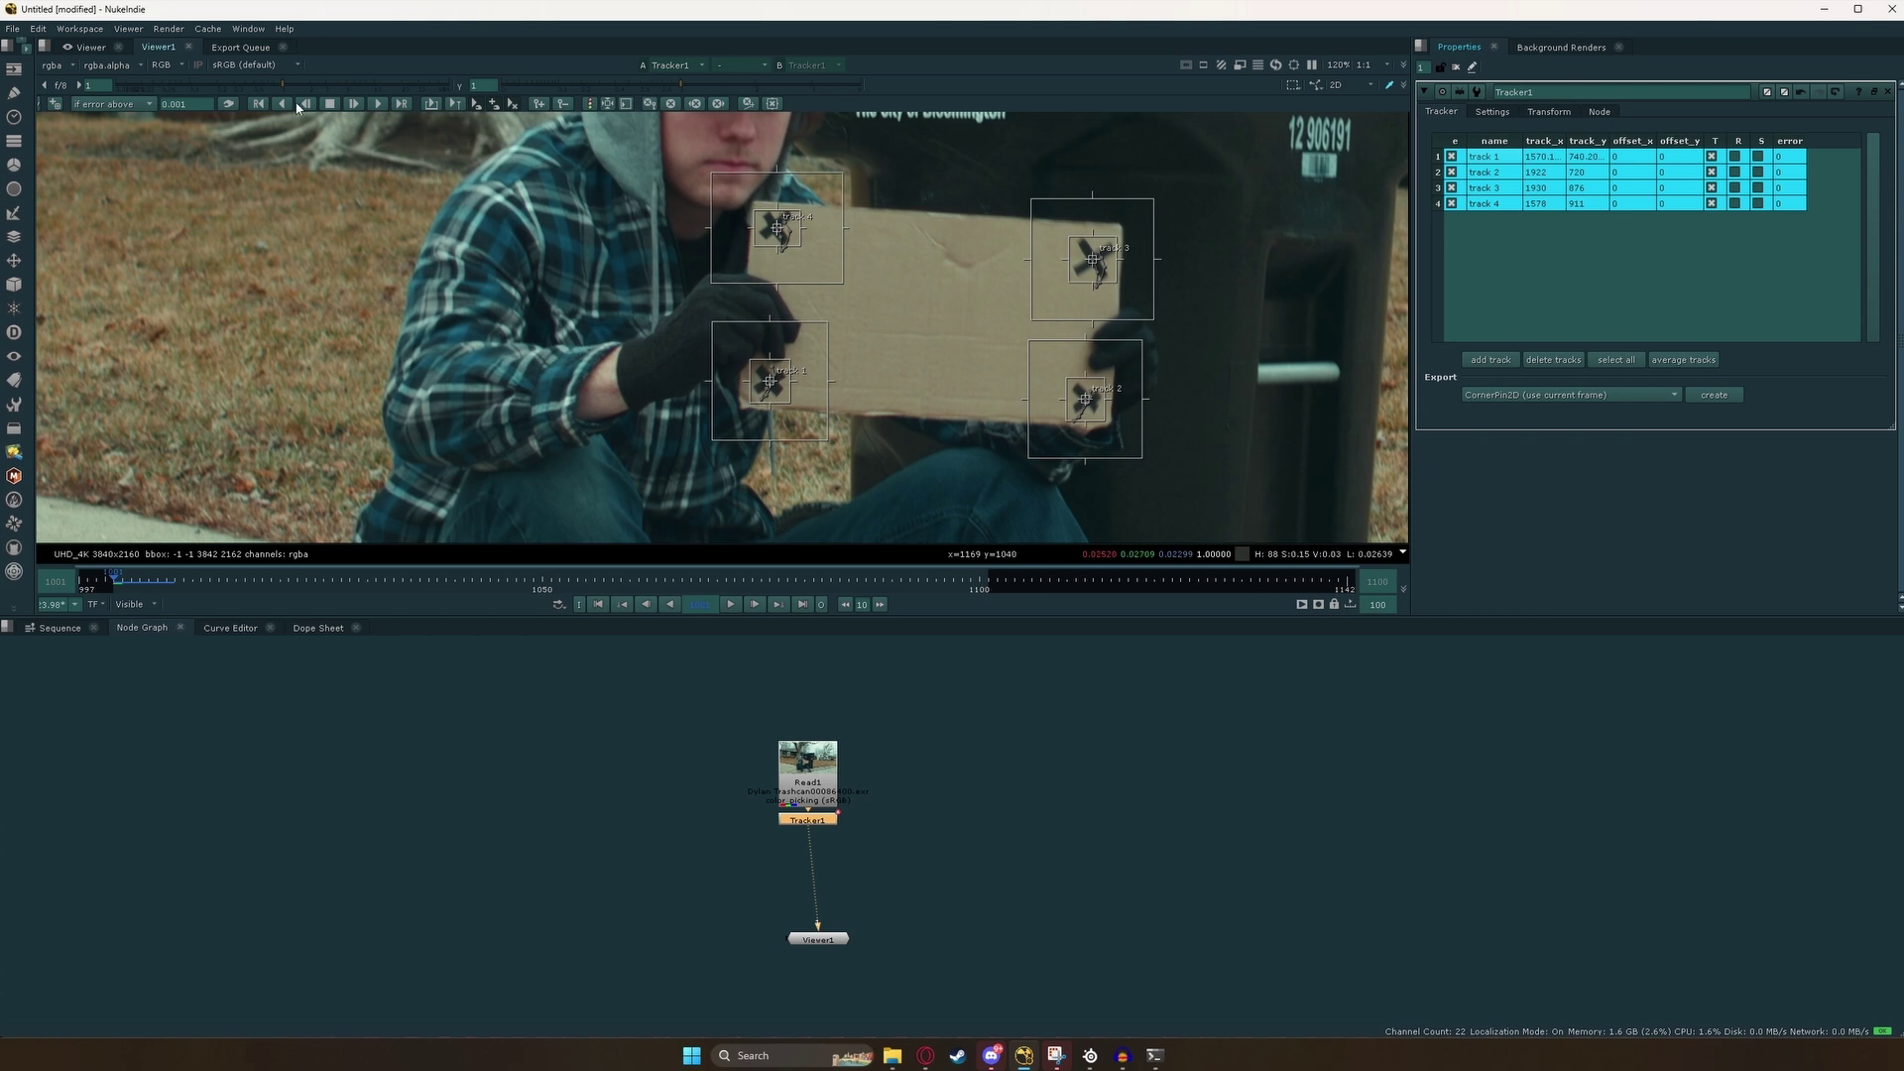
Track the four selected markers forward through the shot and limit the playback range to frames 1001–1042.
left_click(353, 103)
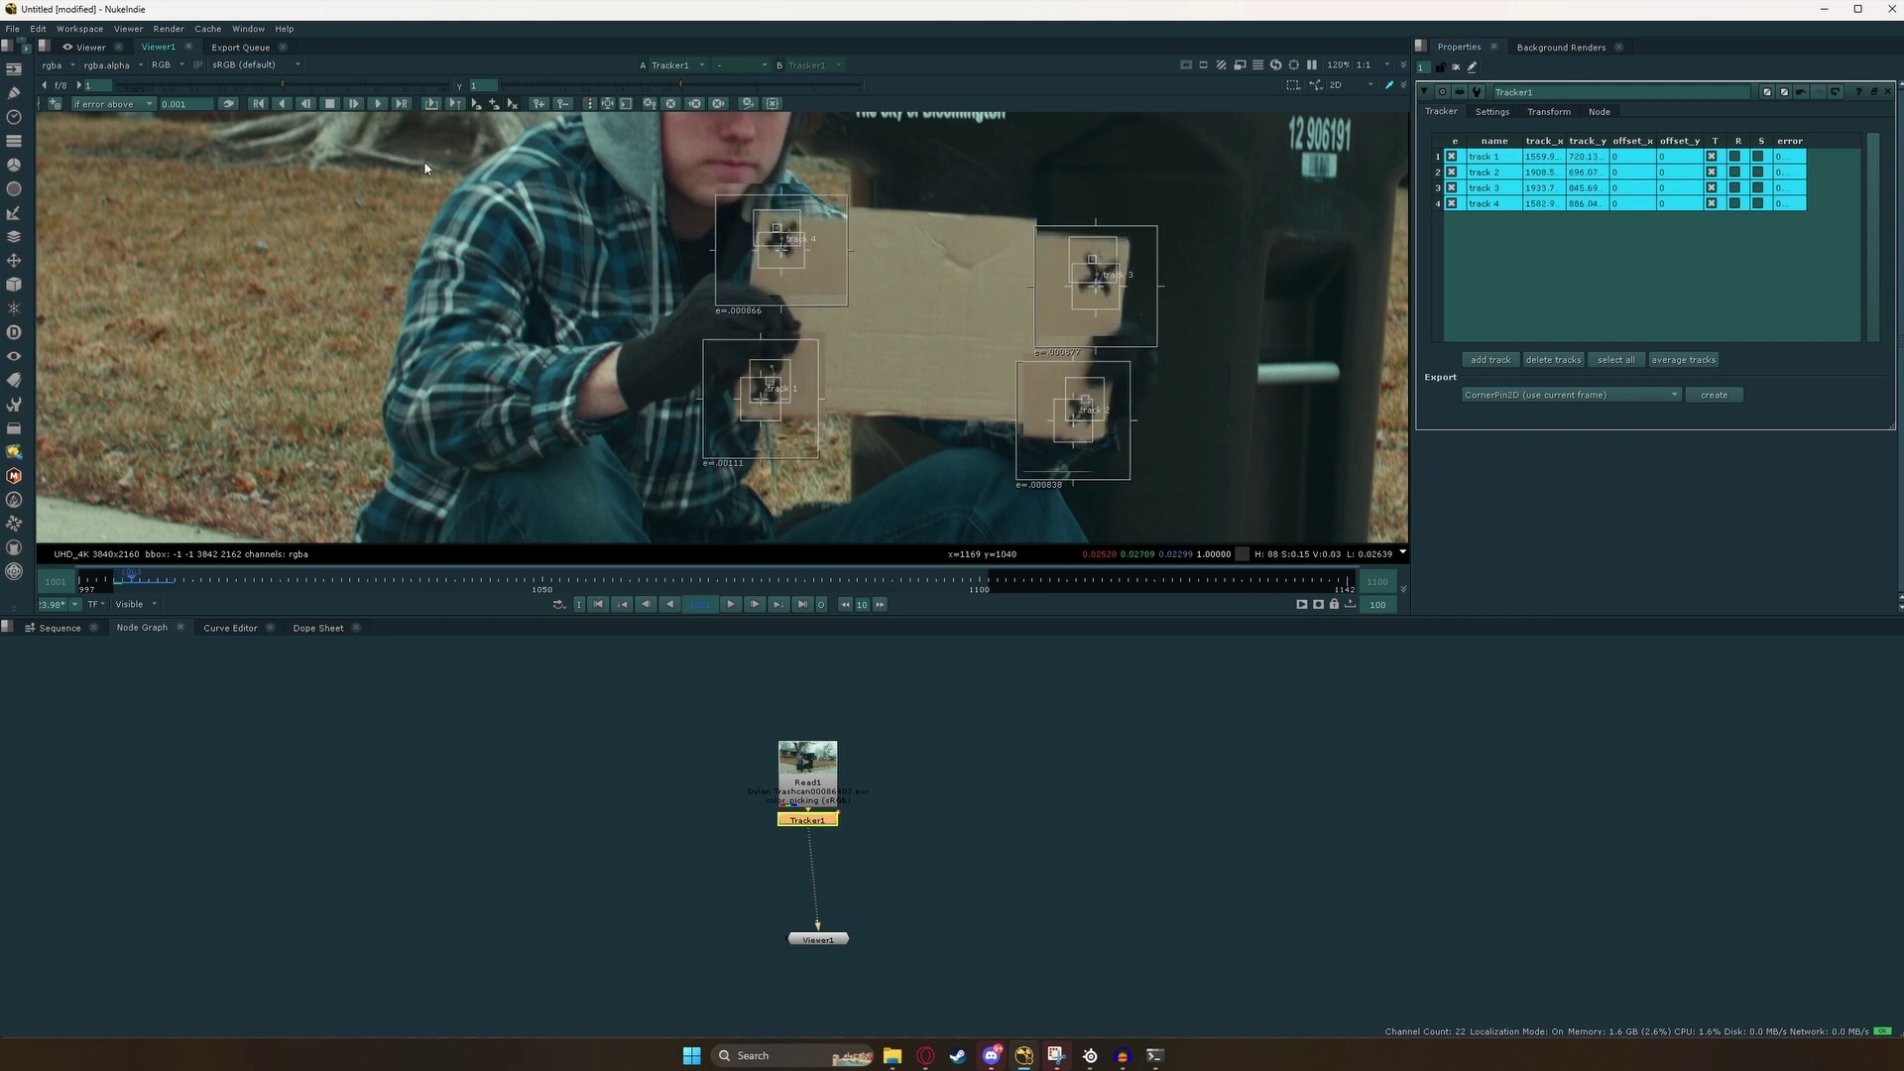
key("v")
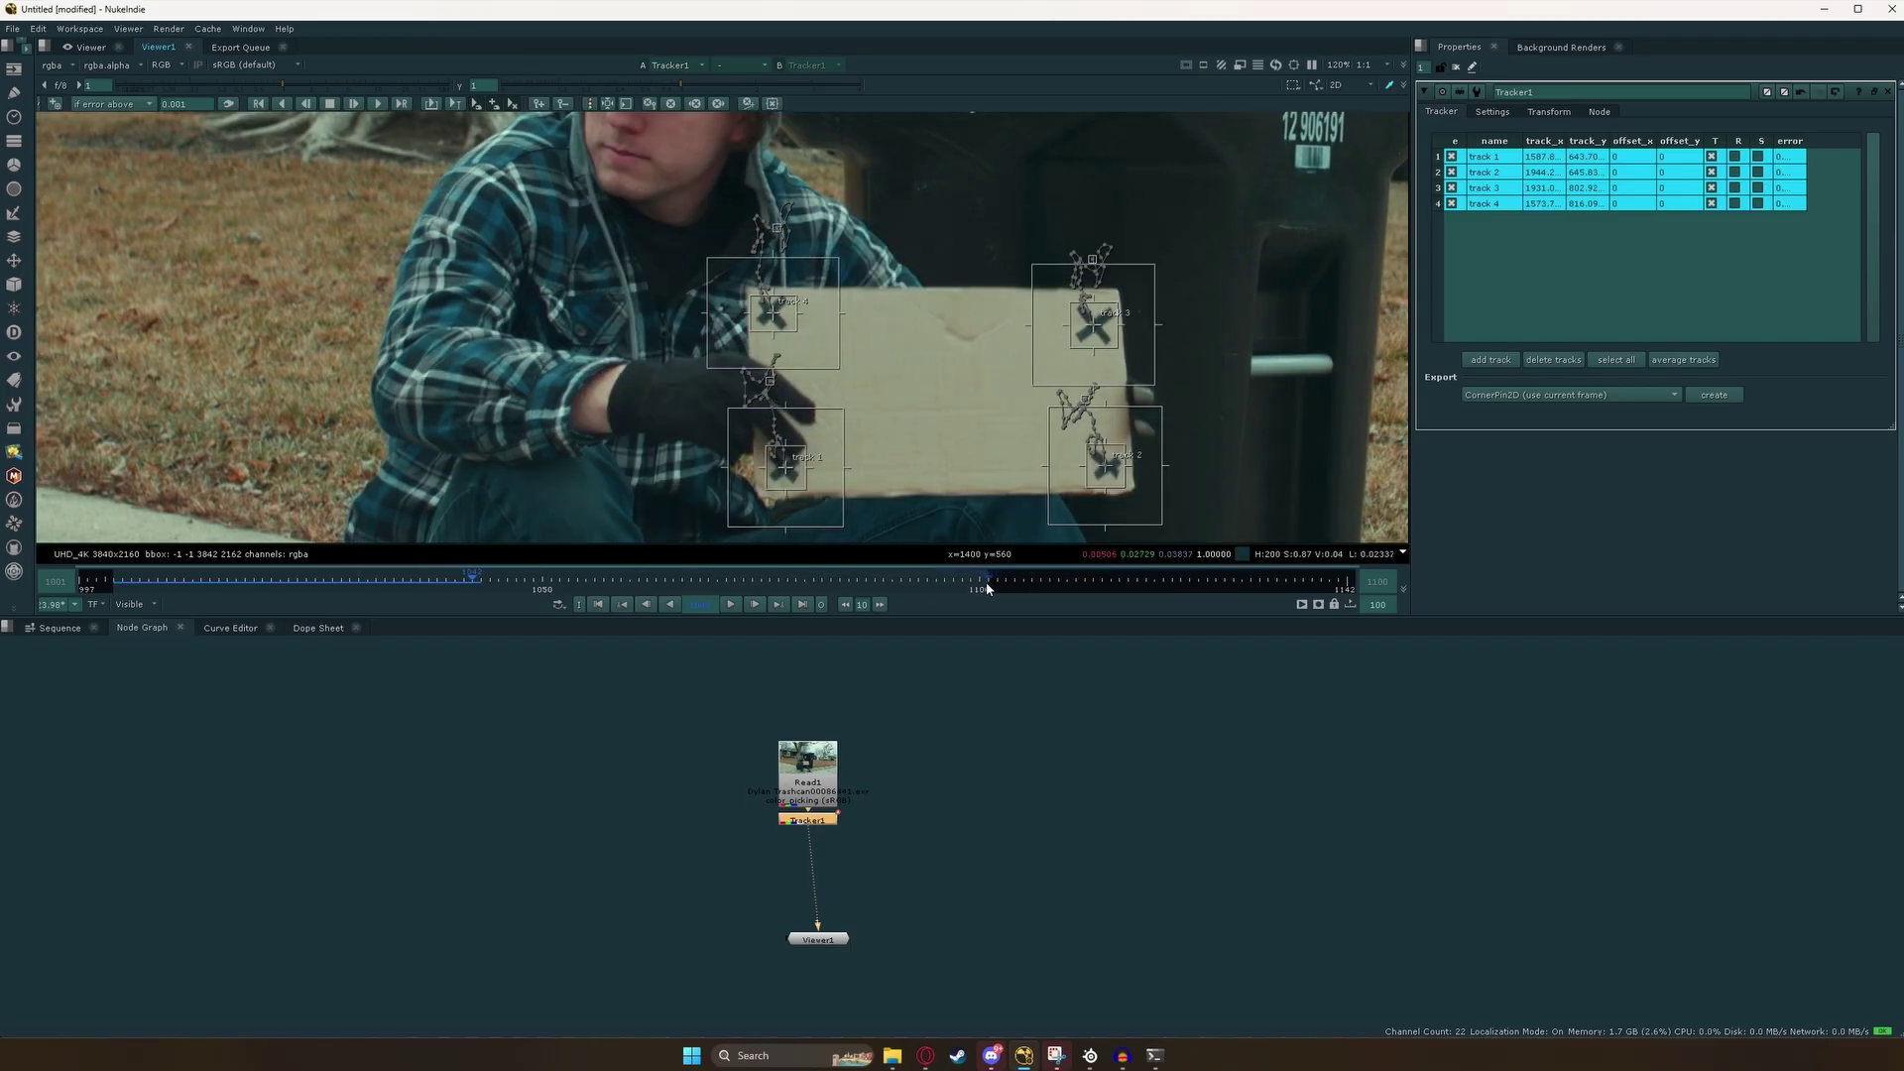
left_click(132, 604)
left_click(162, 621)
scroll(496, 584, "down", 2)
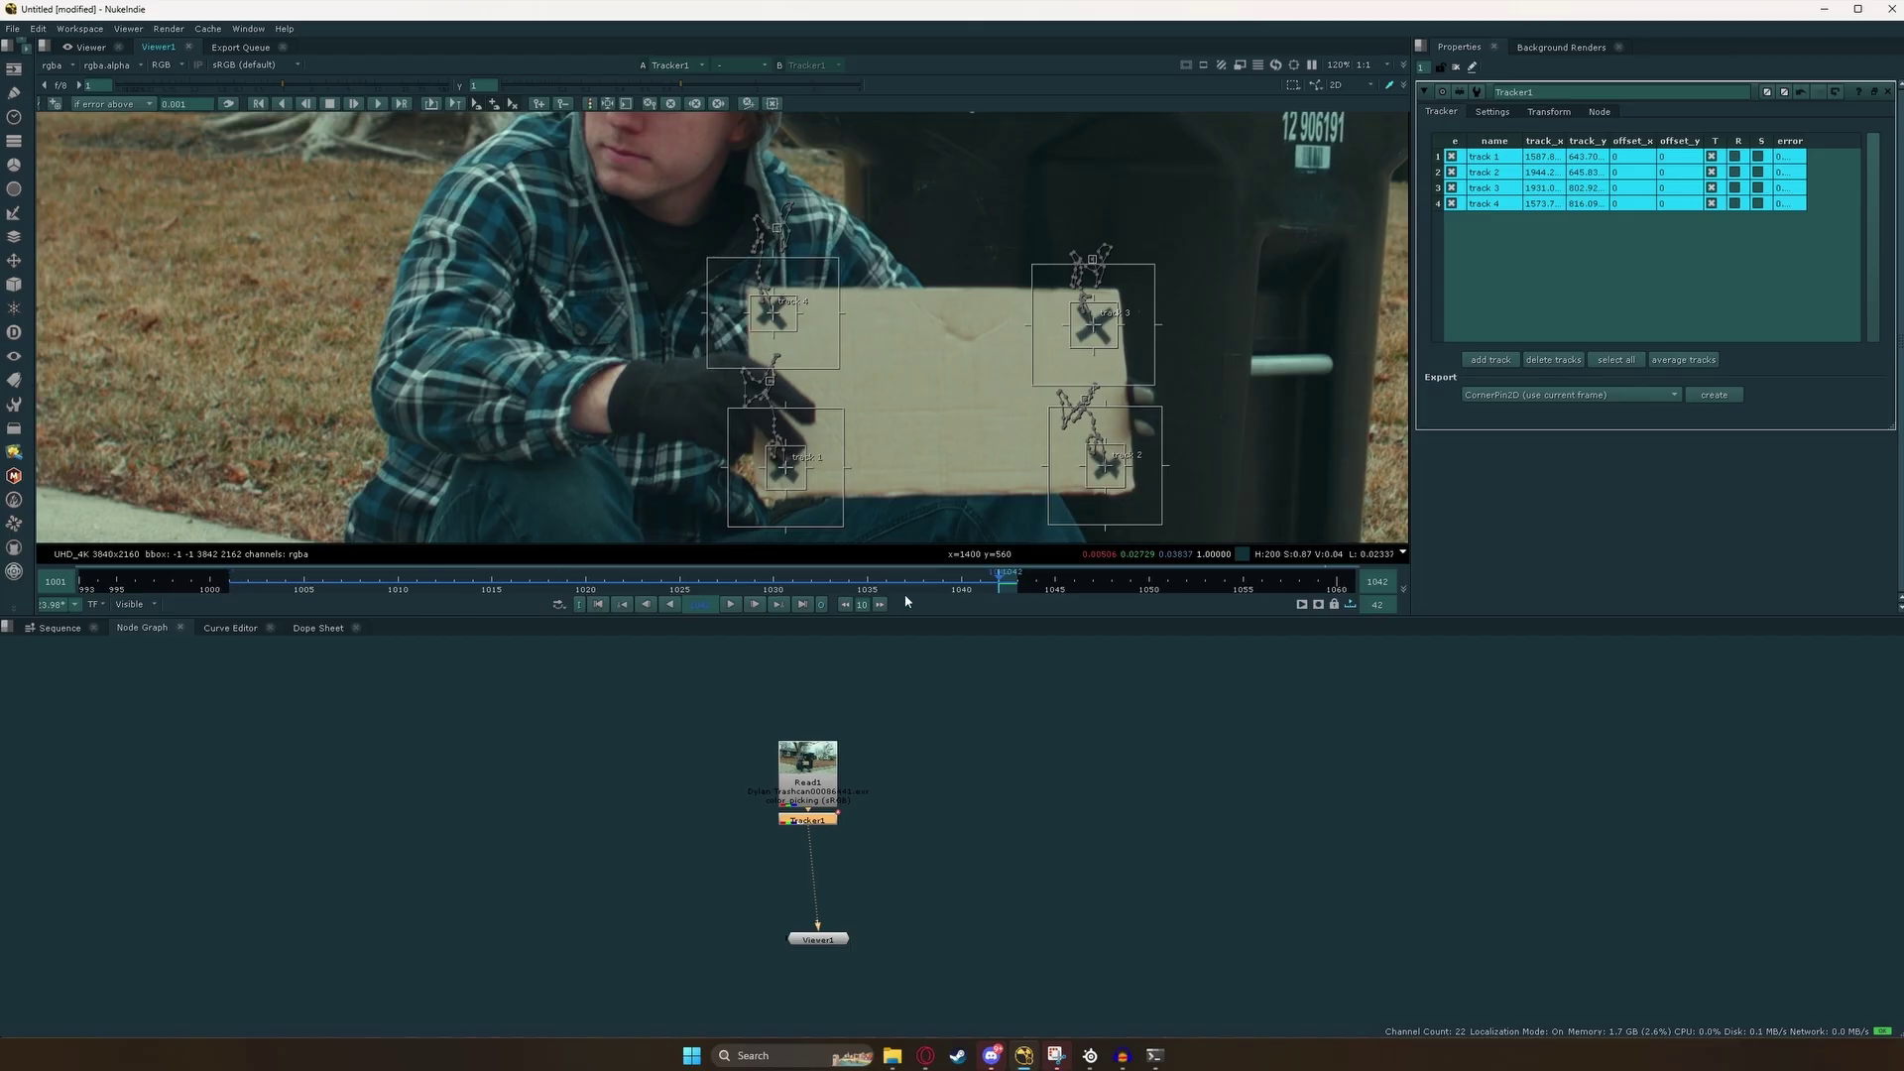
Play the tracked range from its start to check that the tracks follow the X markers.
left_click(241, 588)
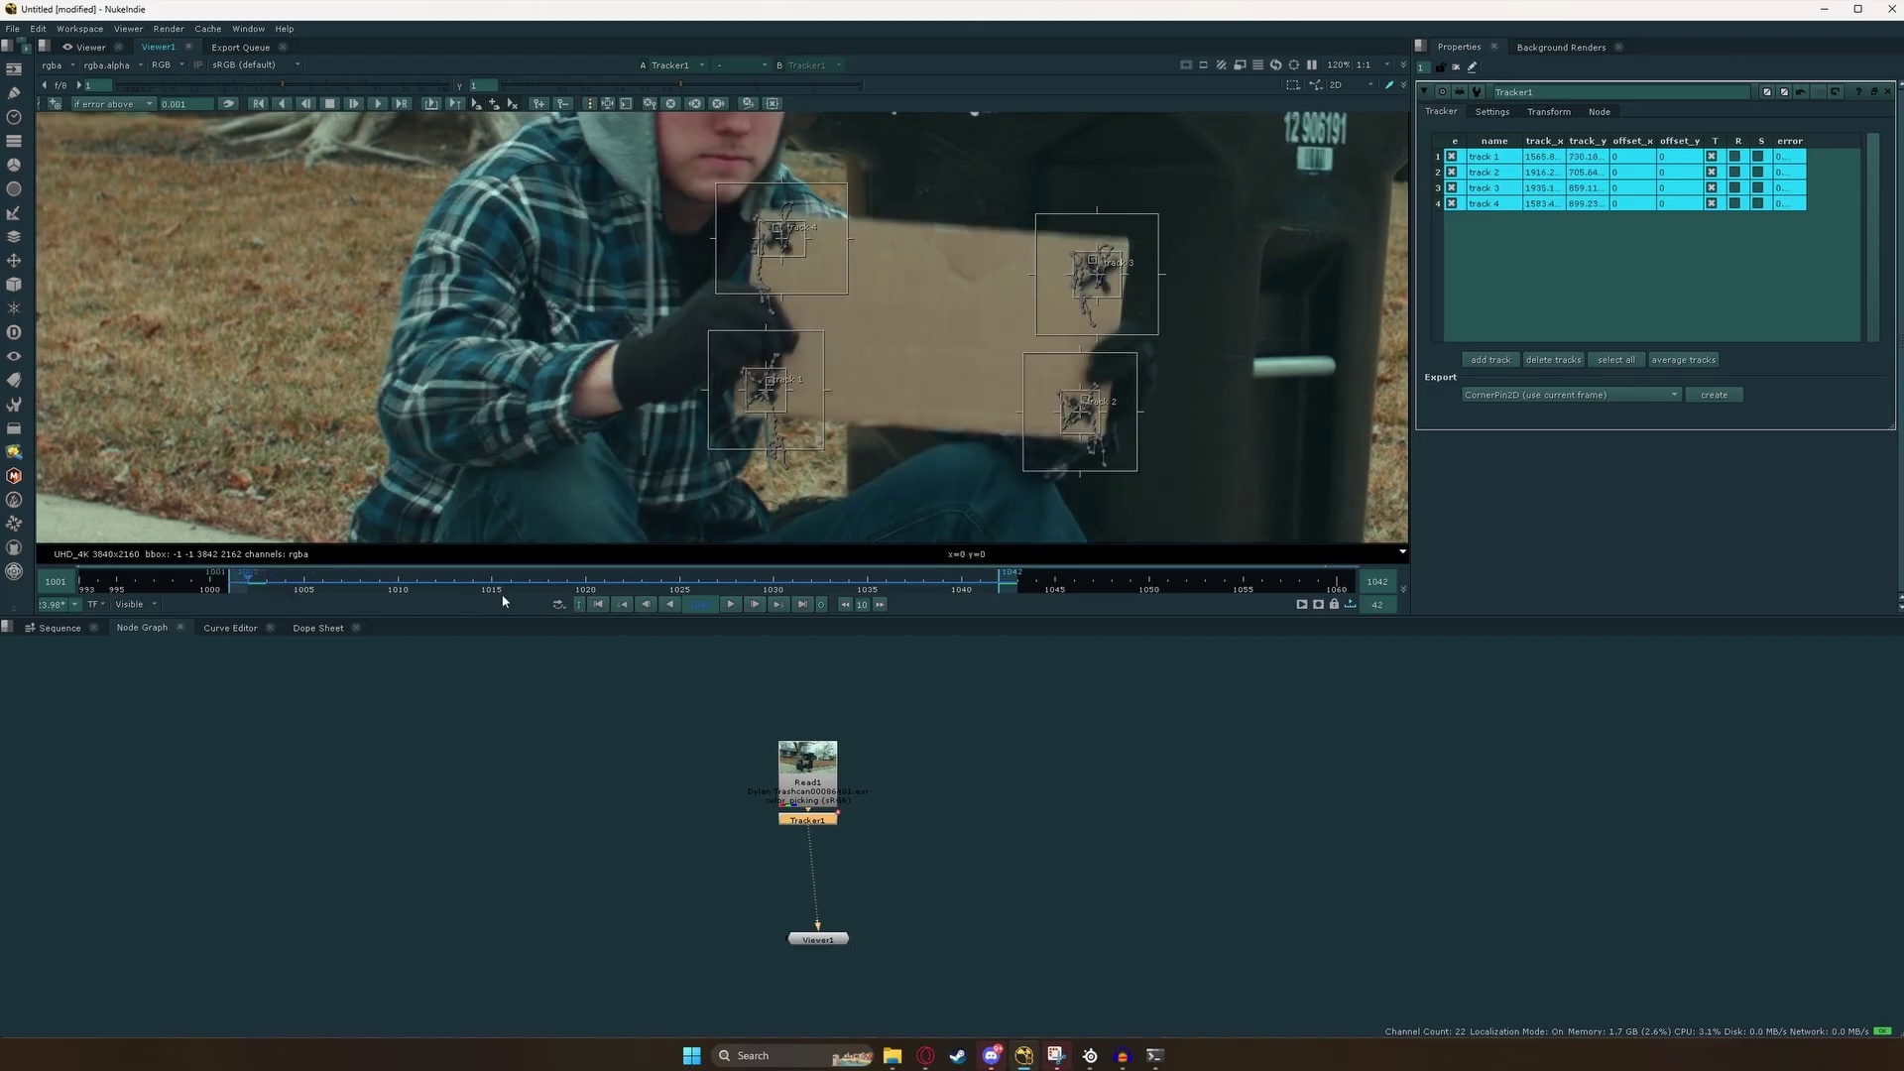
left_click(736, 604)
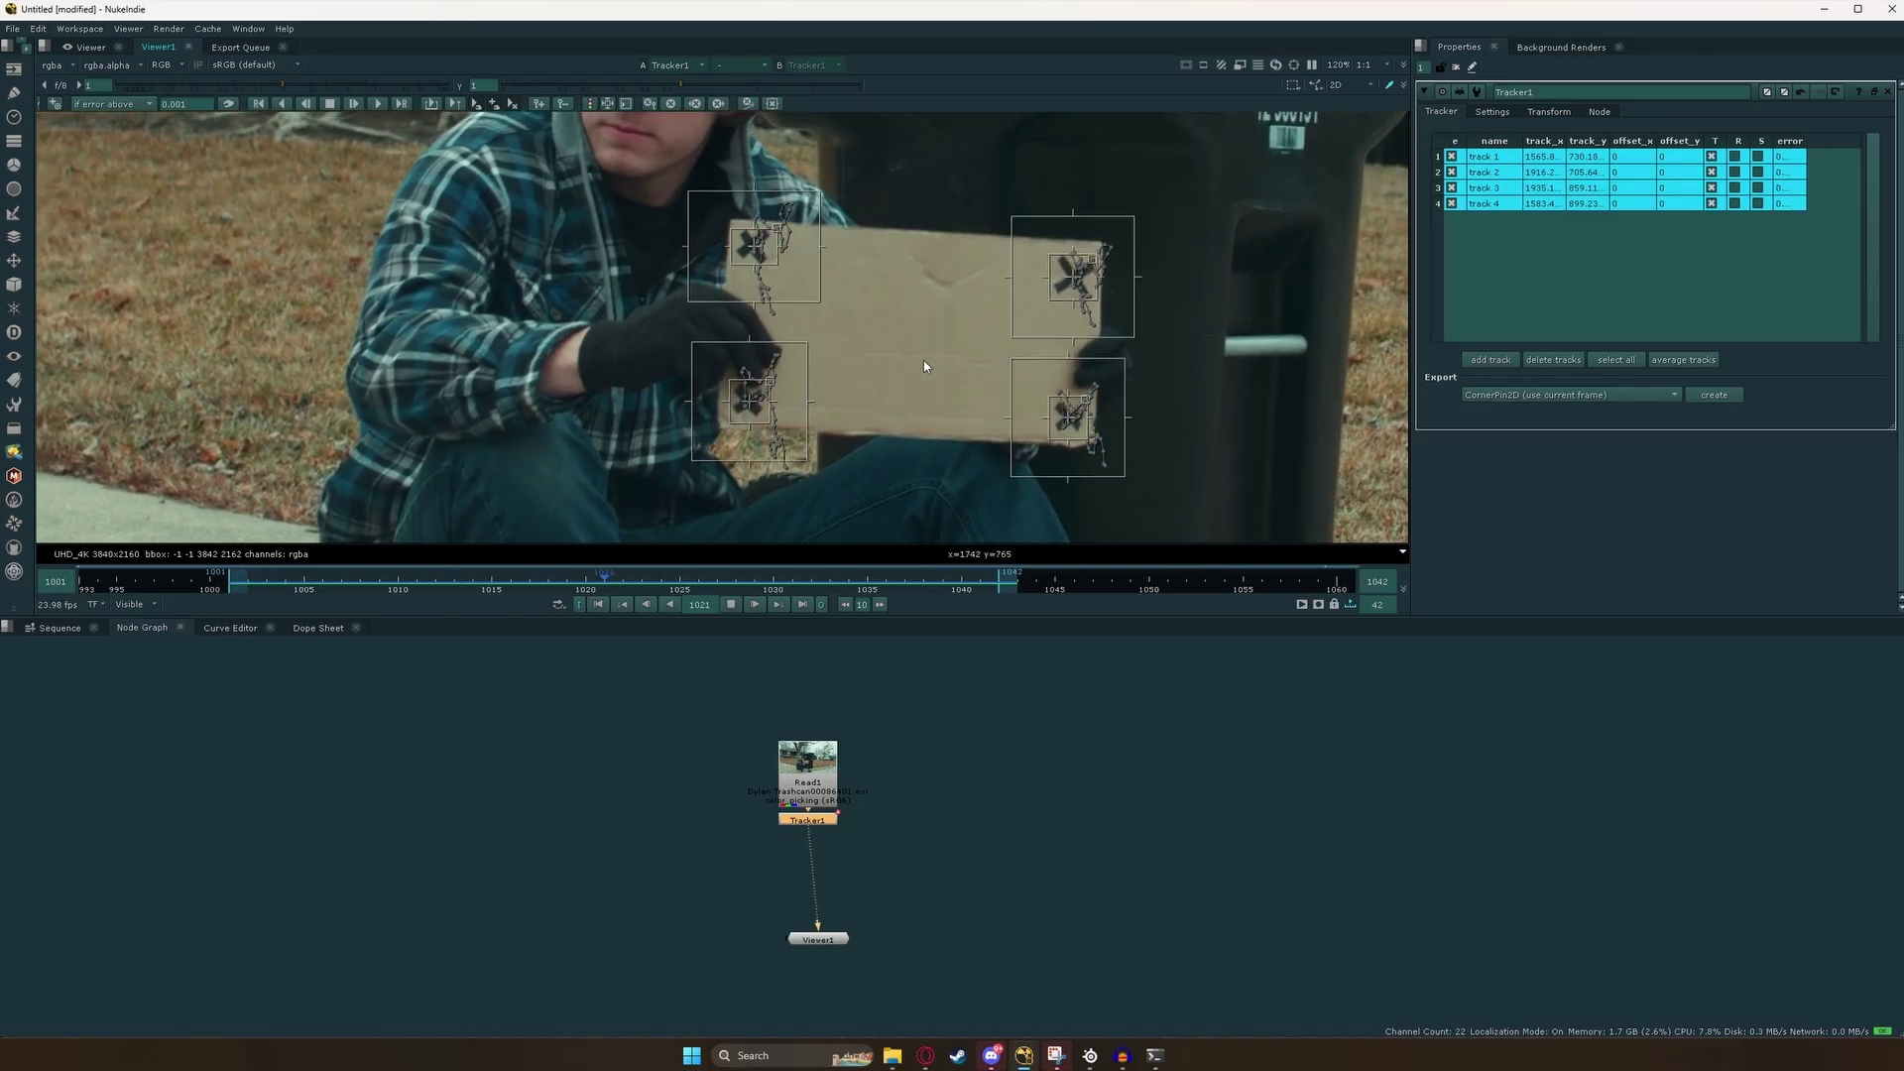
left_click(731, 604)
Export the four tracks from frame 1001 as a CornerPin2D node linked to the tracker.
scroll(861, 439, "down", 3)
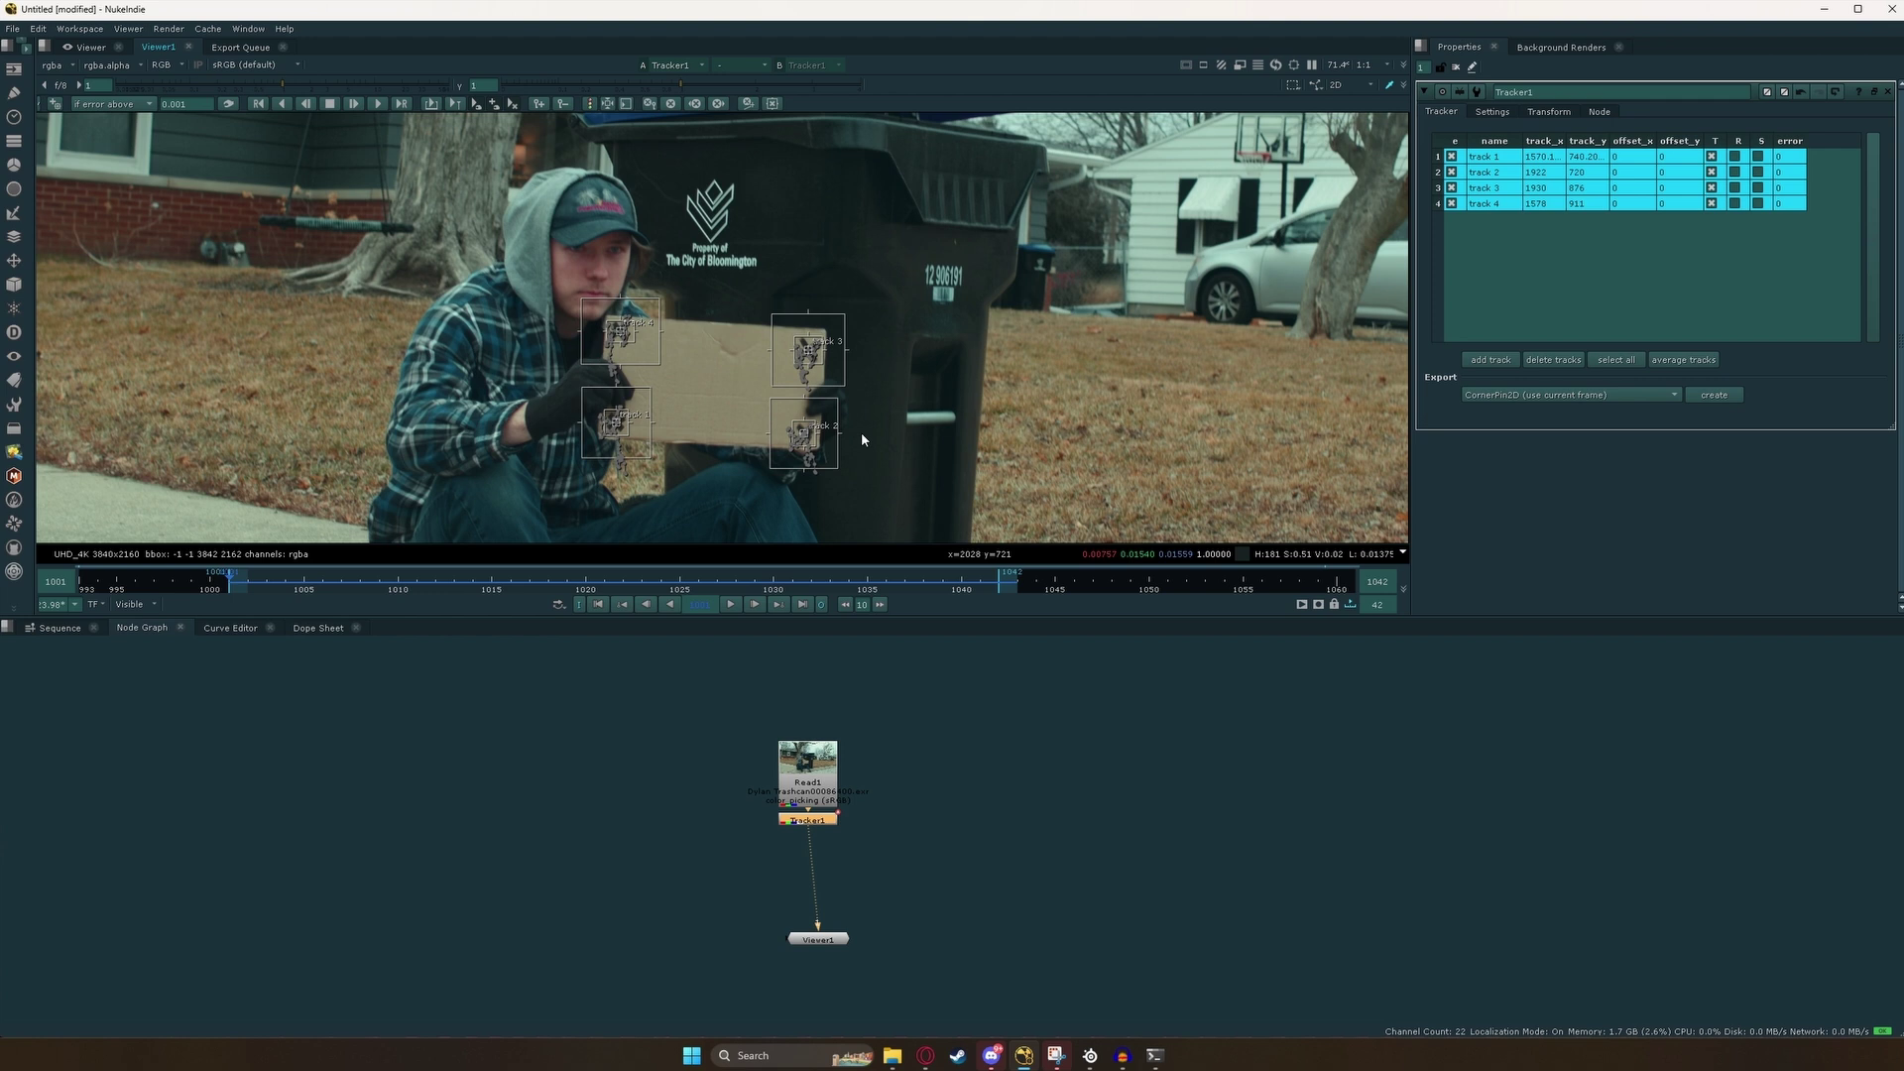
scroll(861, 432, "down", 2)
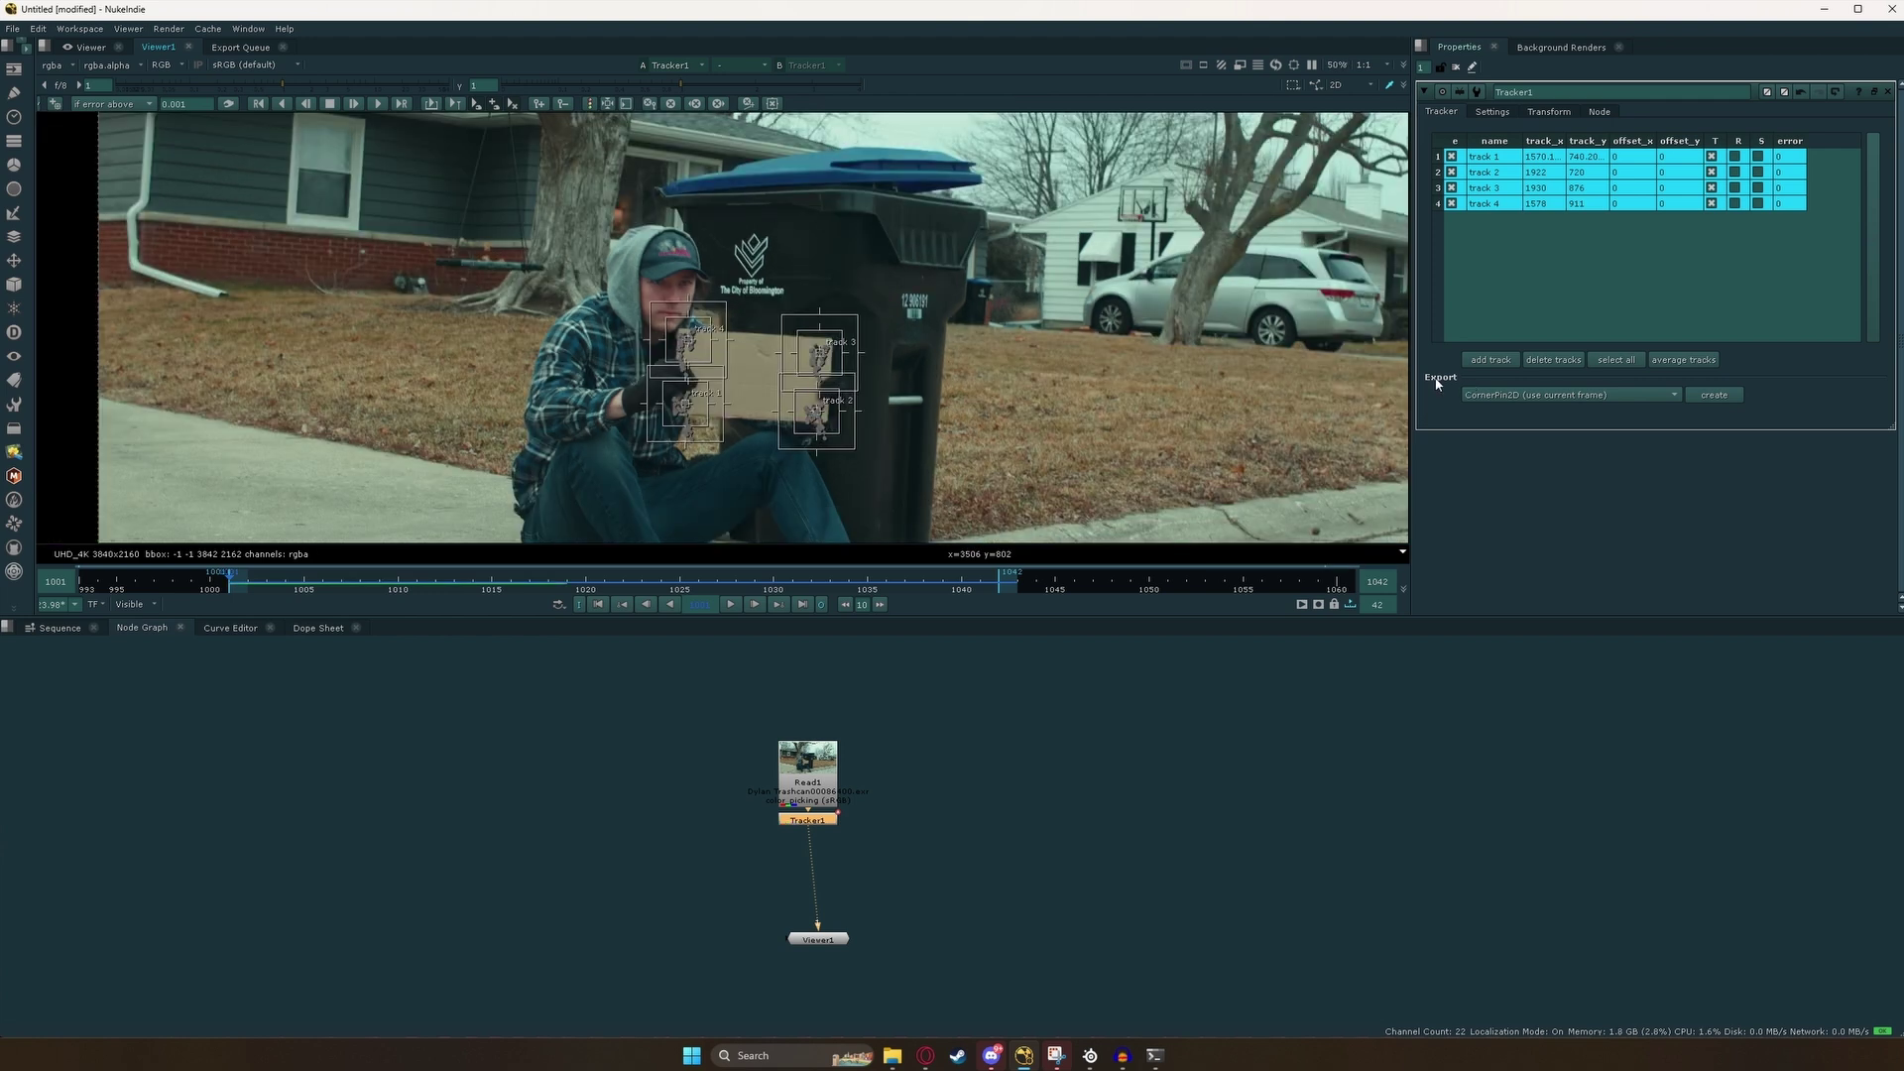
left_click(1504, 395)
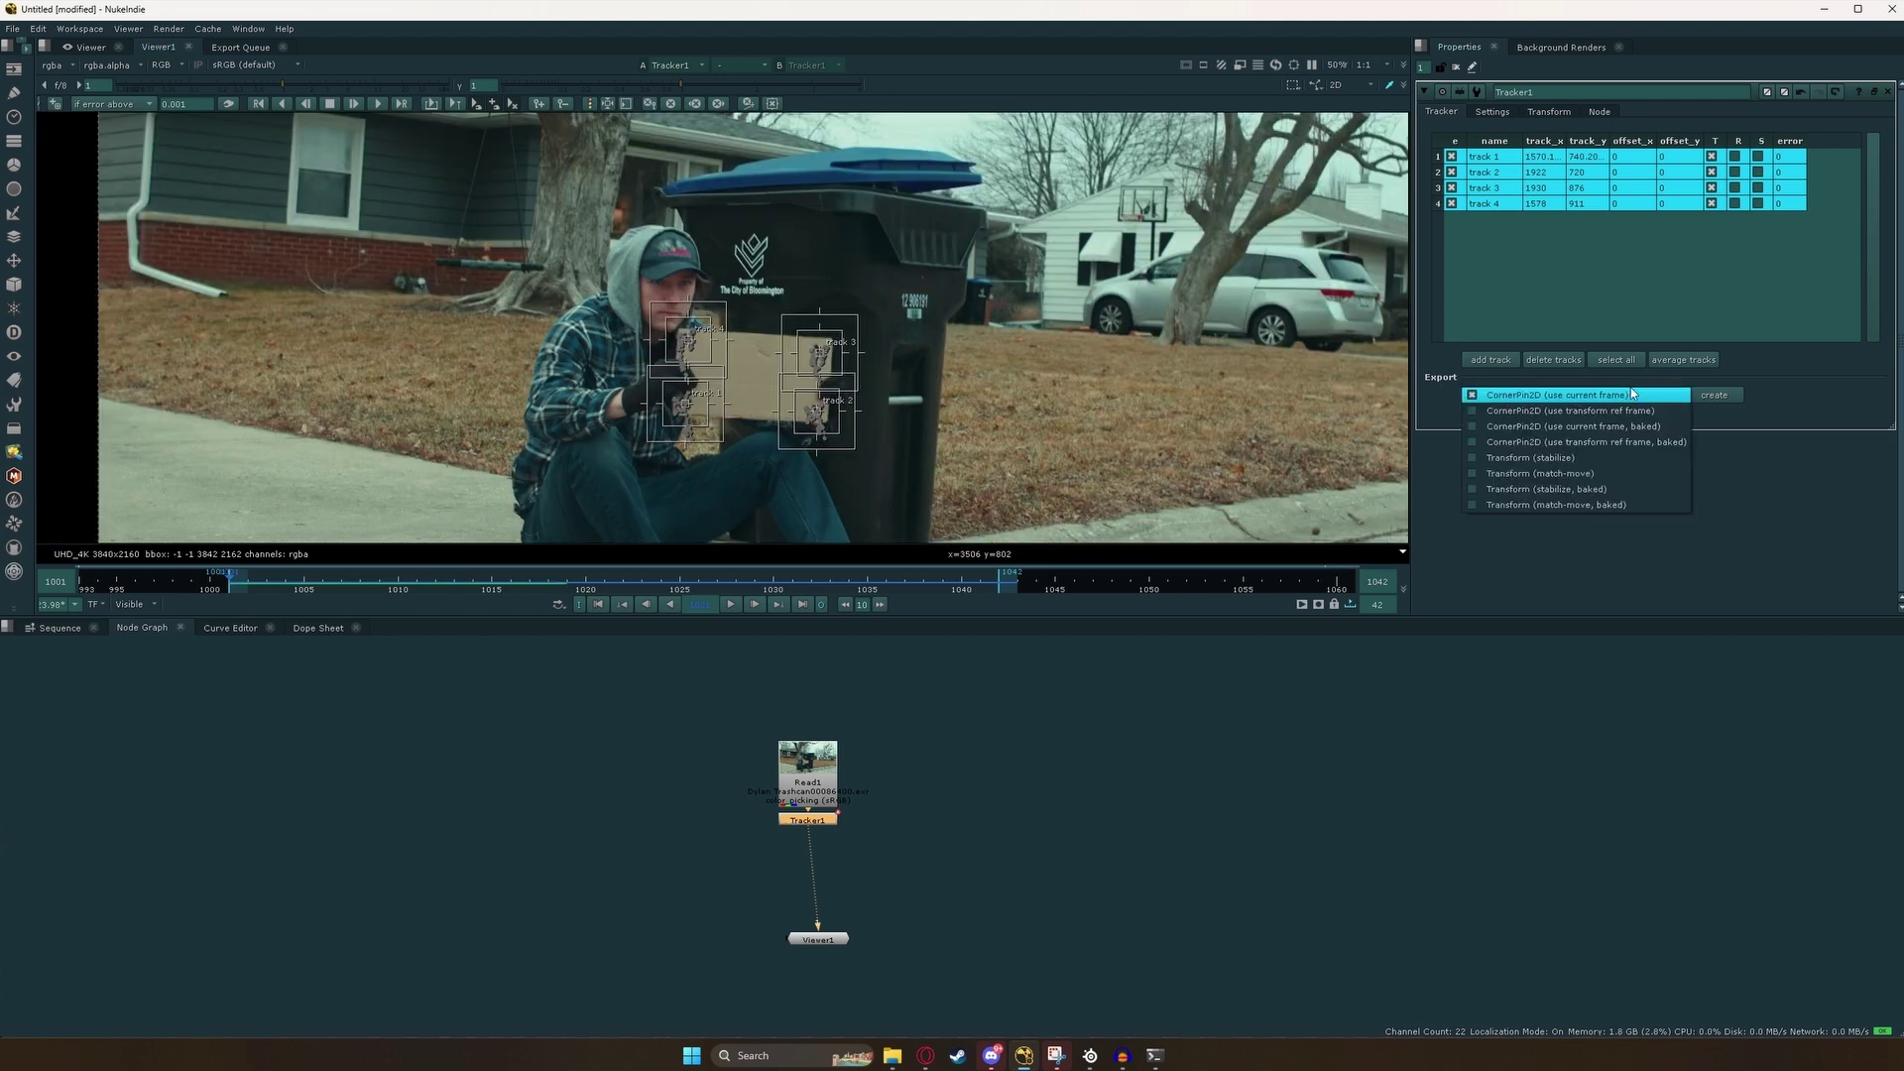
left_click(1665, 414)
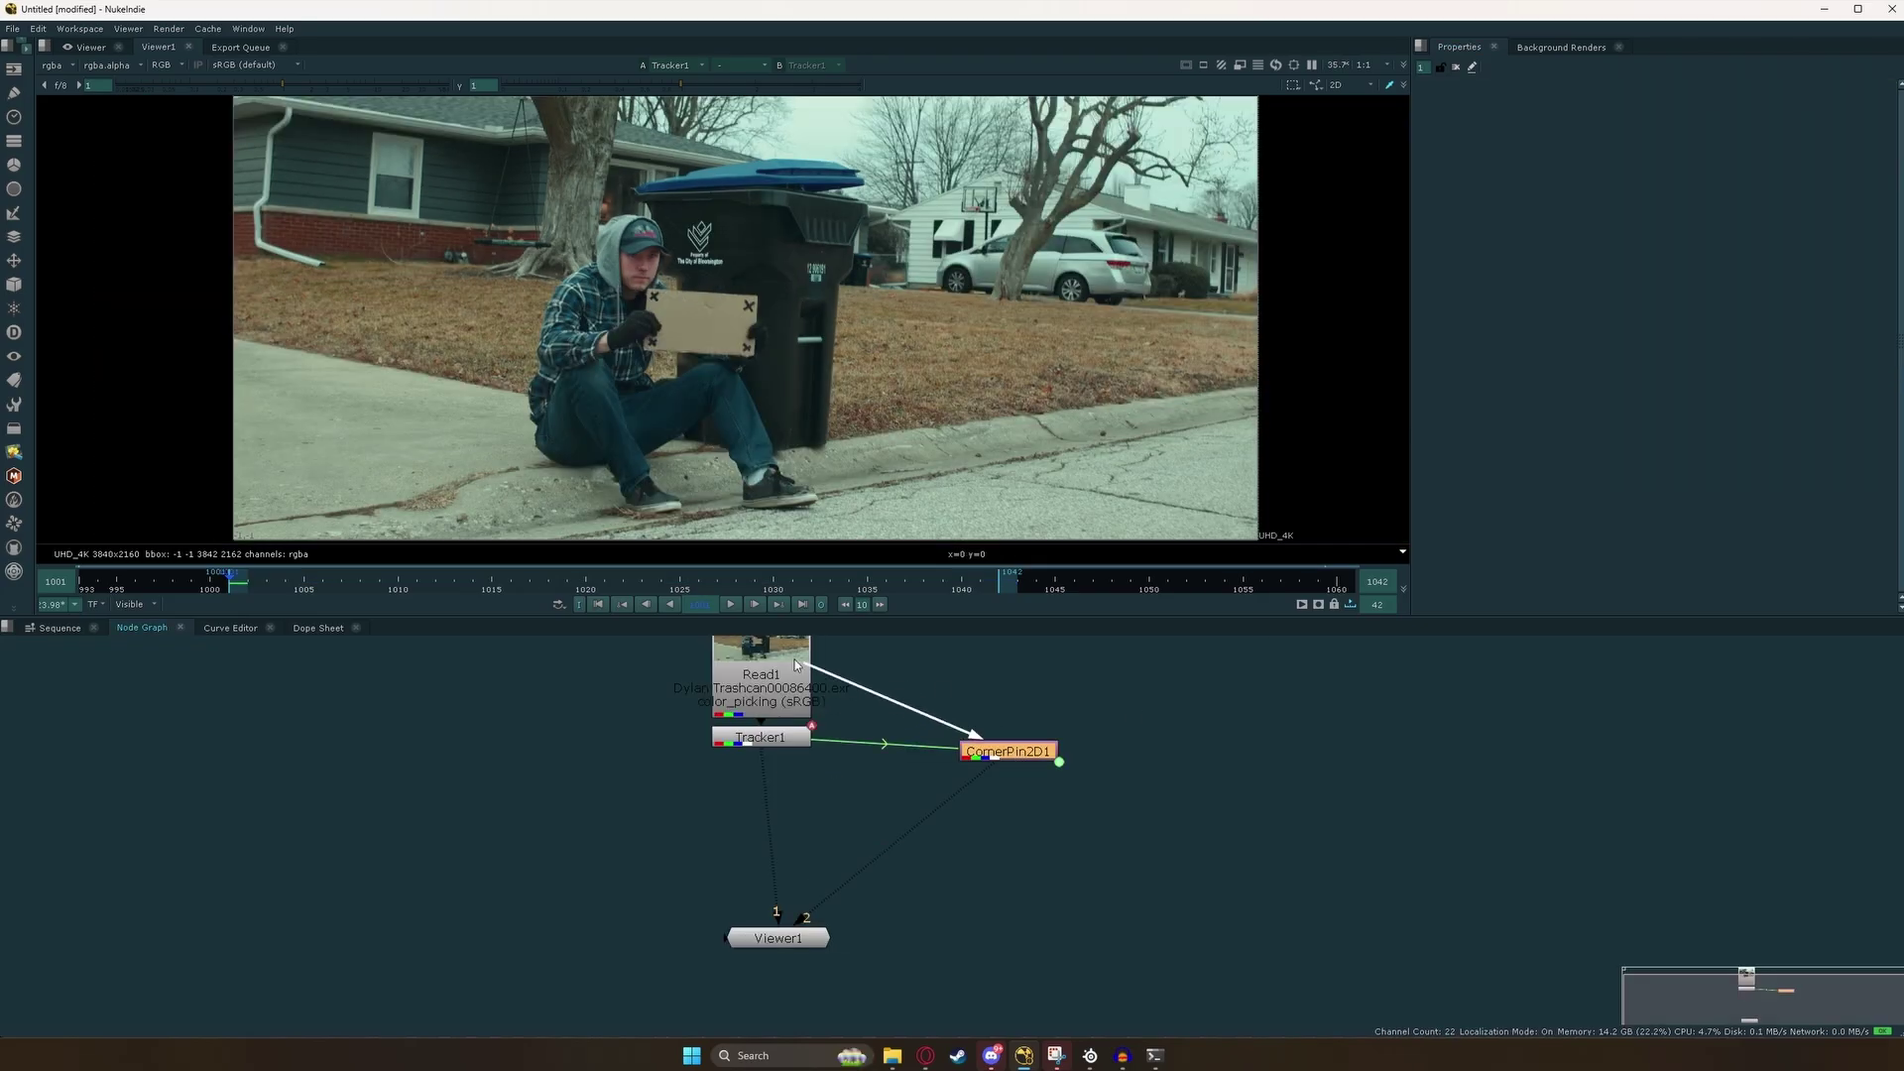
View the CornerPin2D node fed by the footage and enable its invert option to stabilize the cardboard sign.
left_click_drag(1019, 757, 1030, 742)
key("1")
double_click(1028, 741)
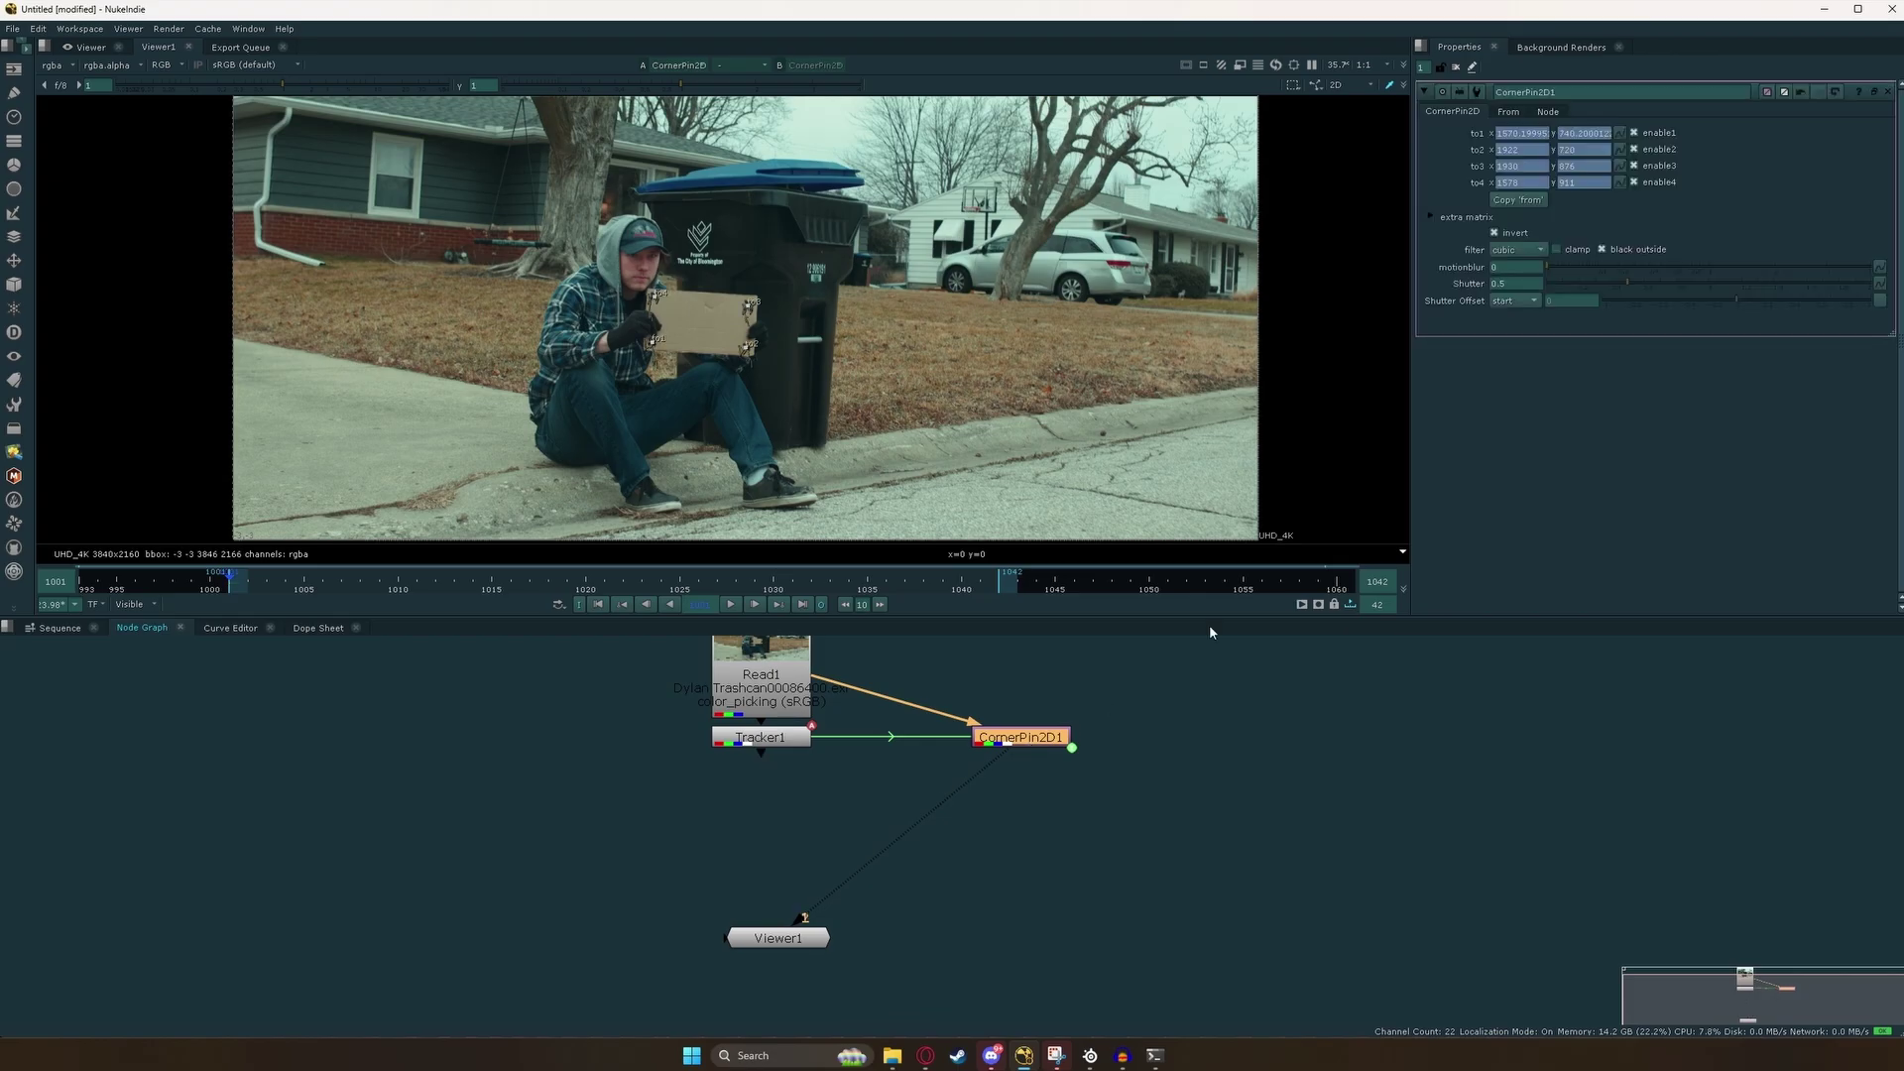
left_click(729, 605)
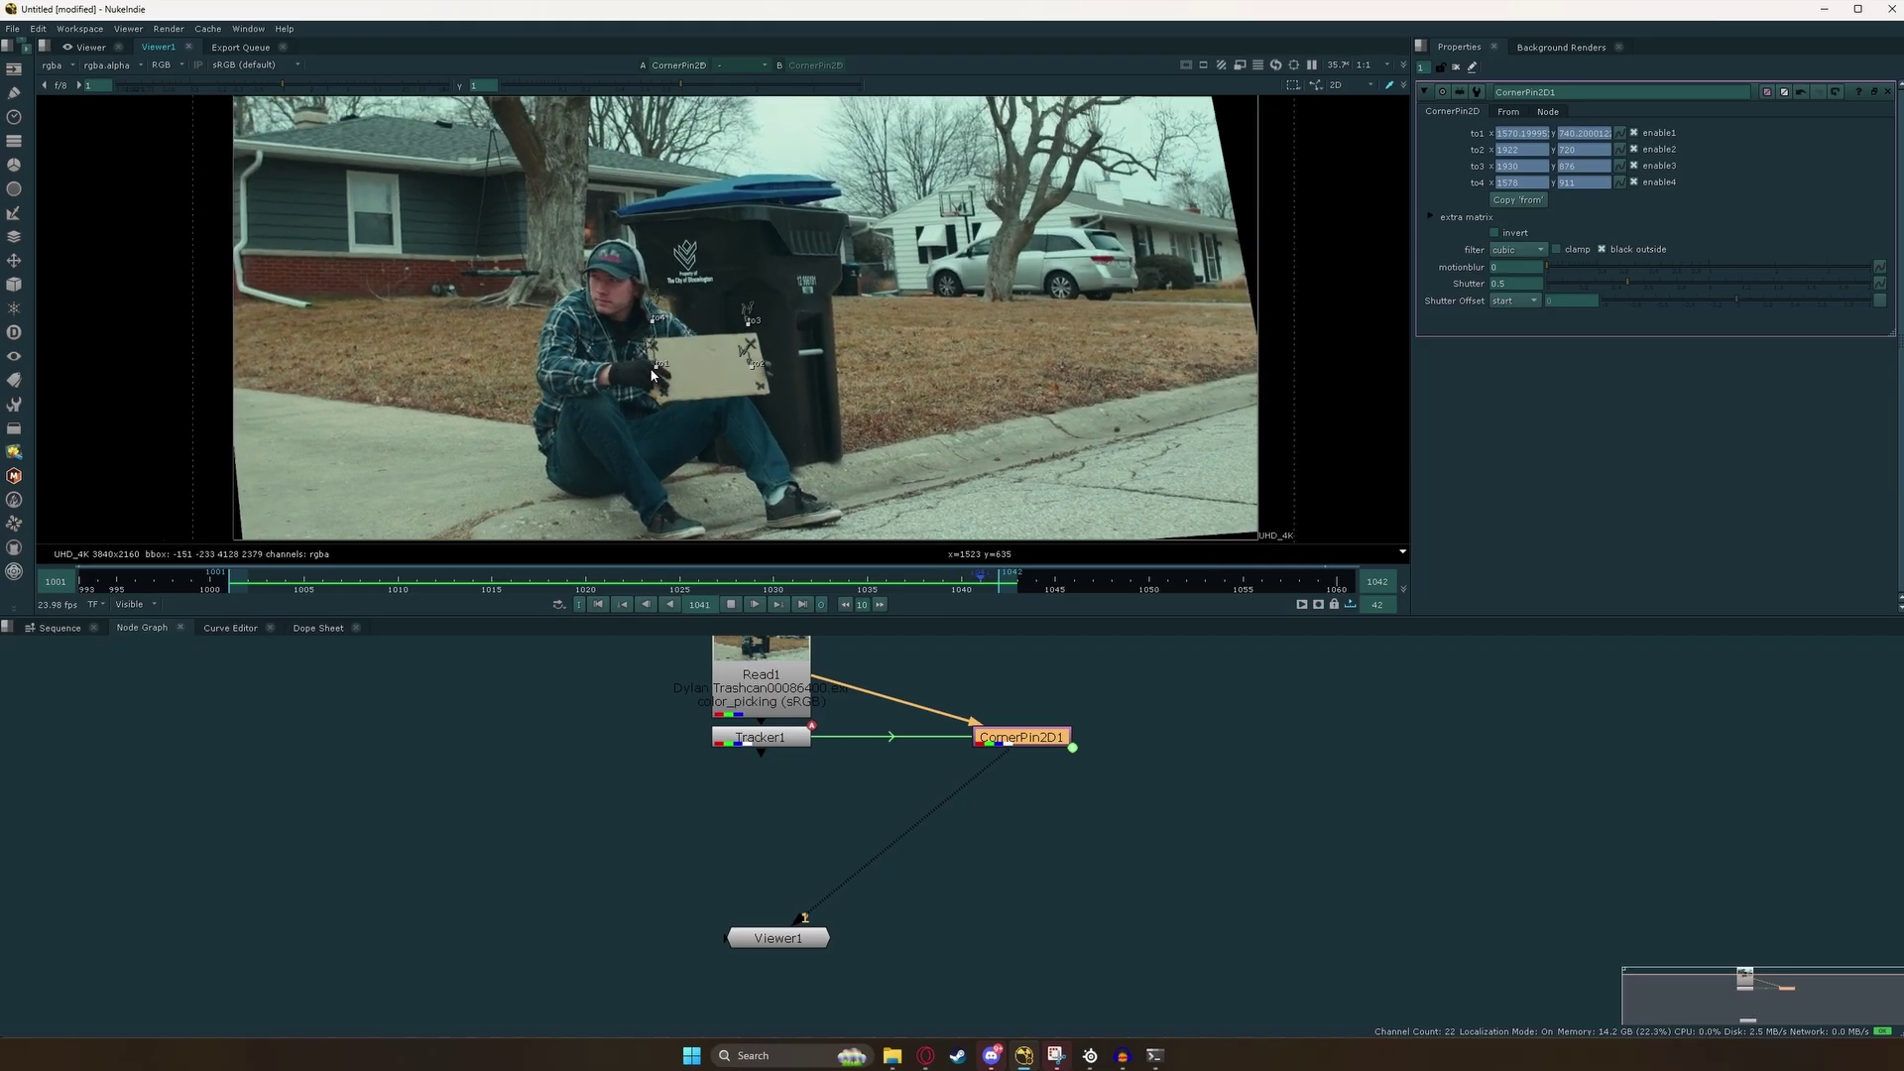
left_click(1506, 236)
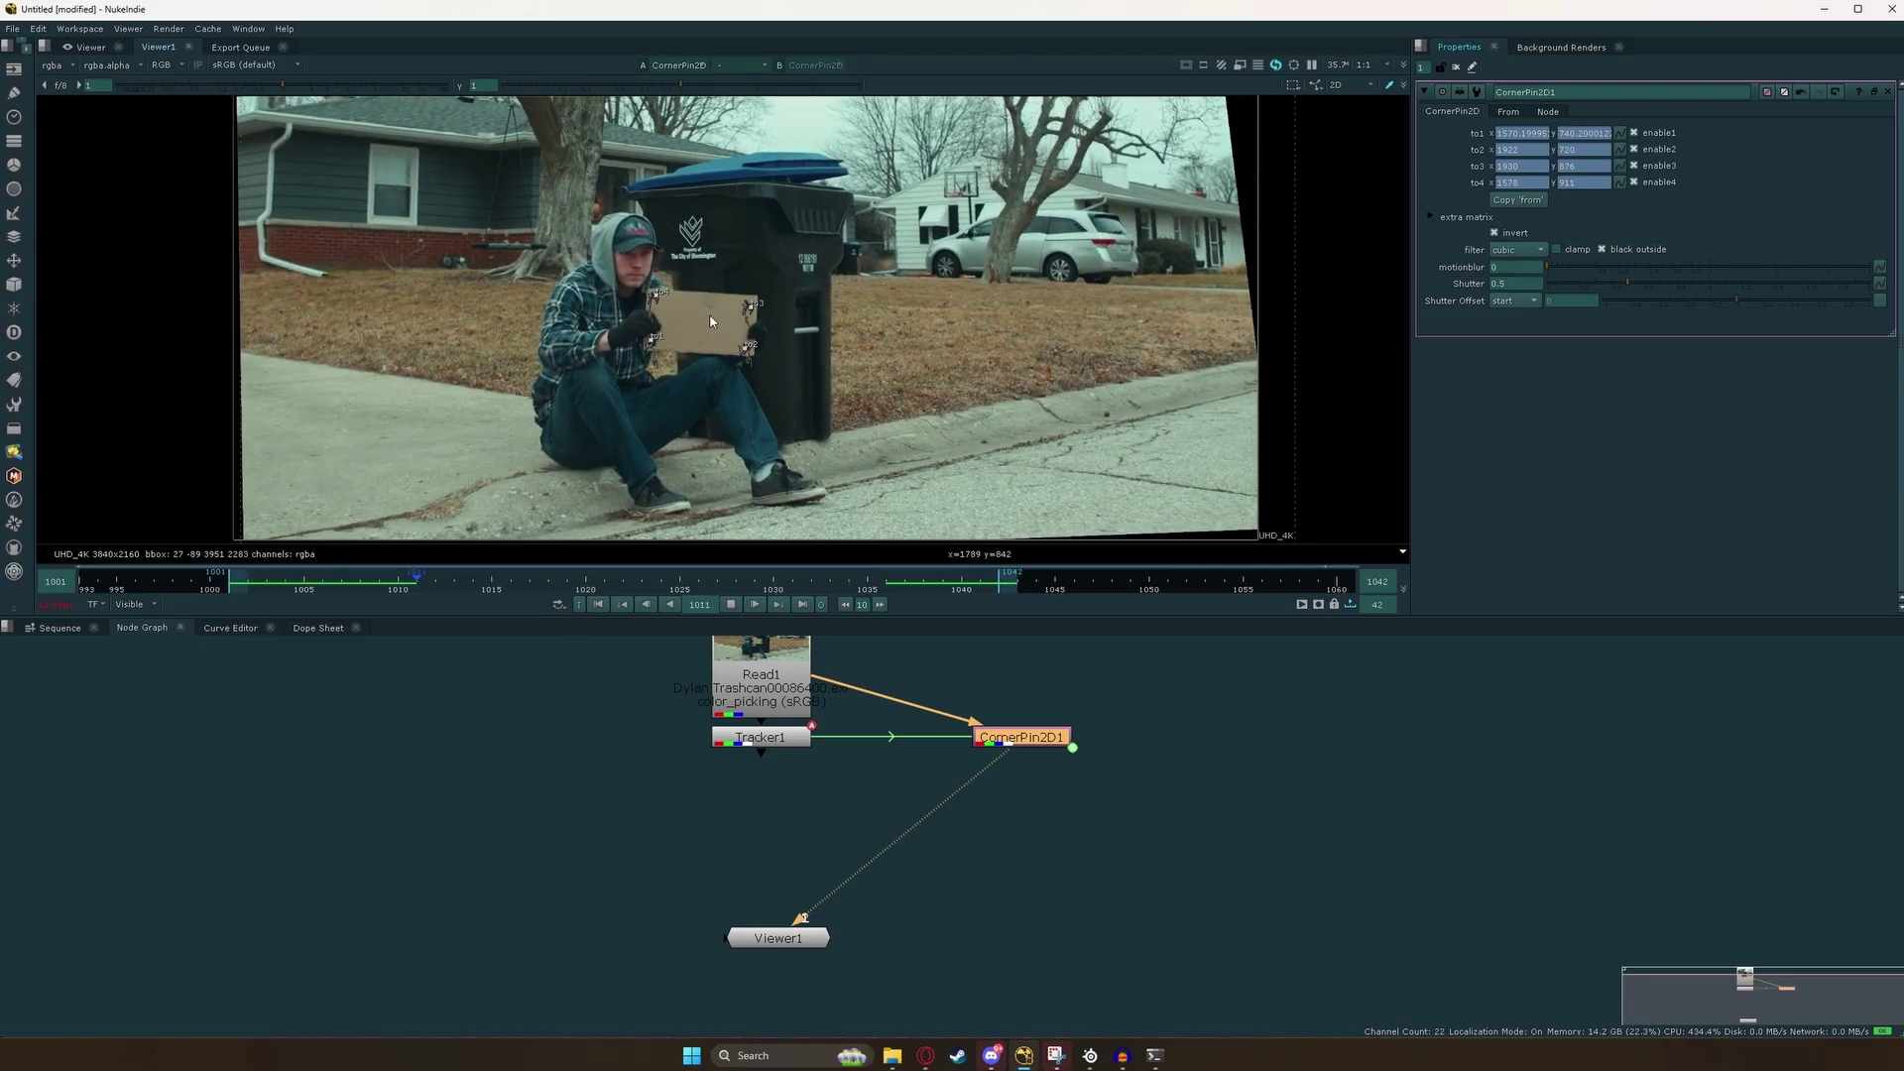
scroll(689, 326, "up", 4)
scroll(696, 317, "up", 2)
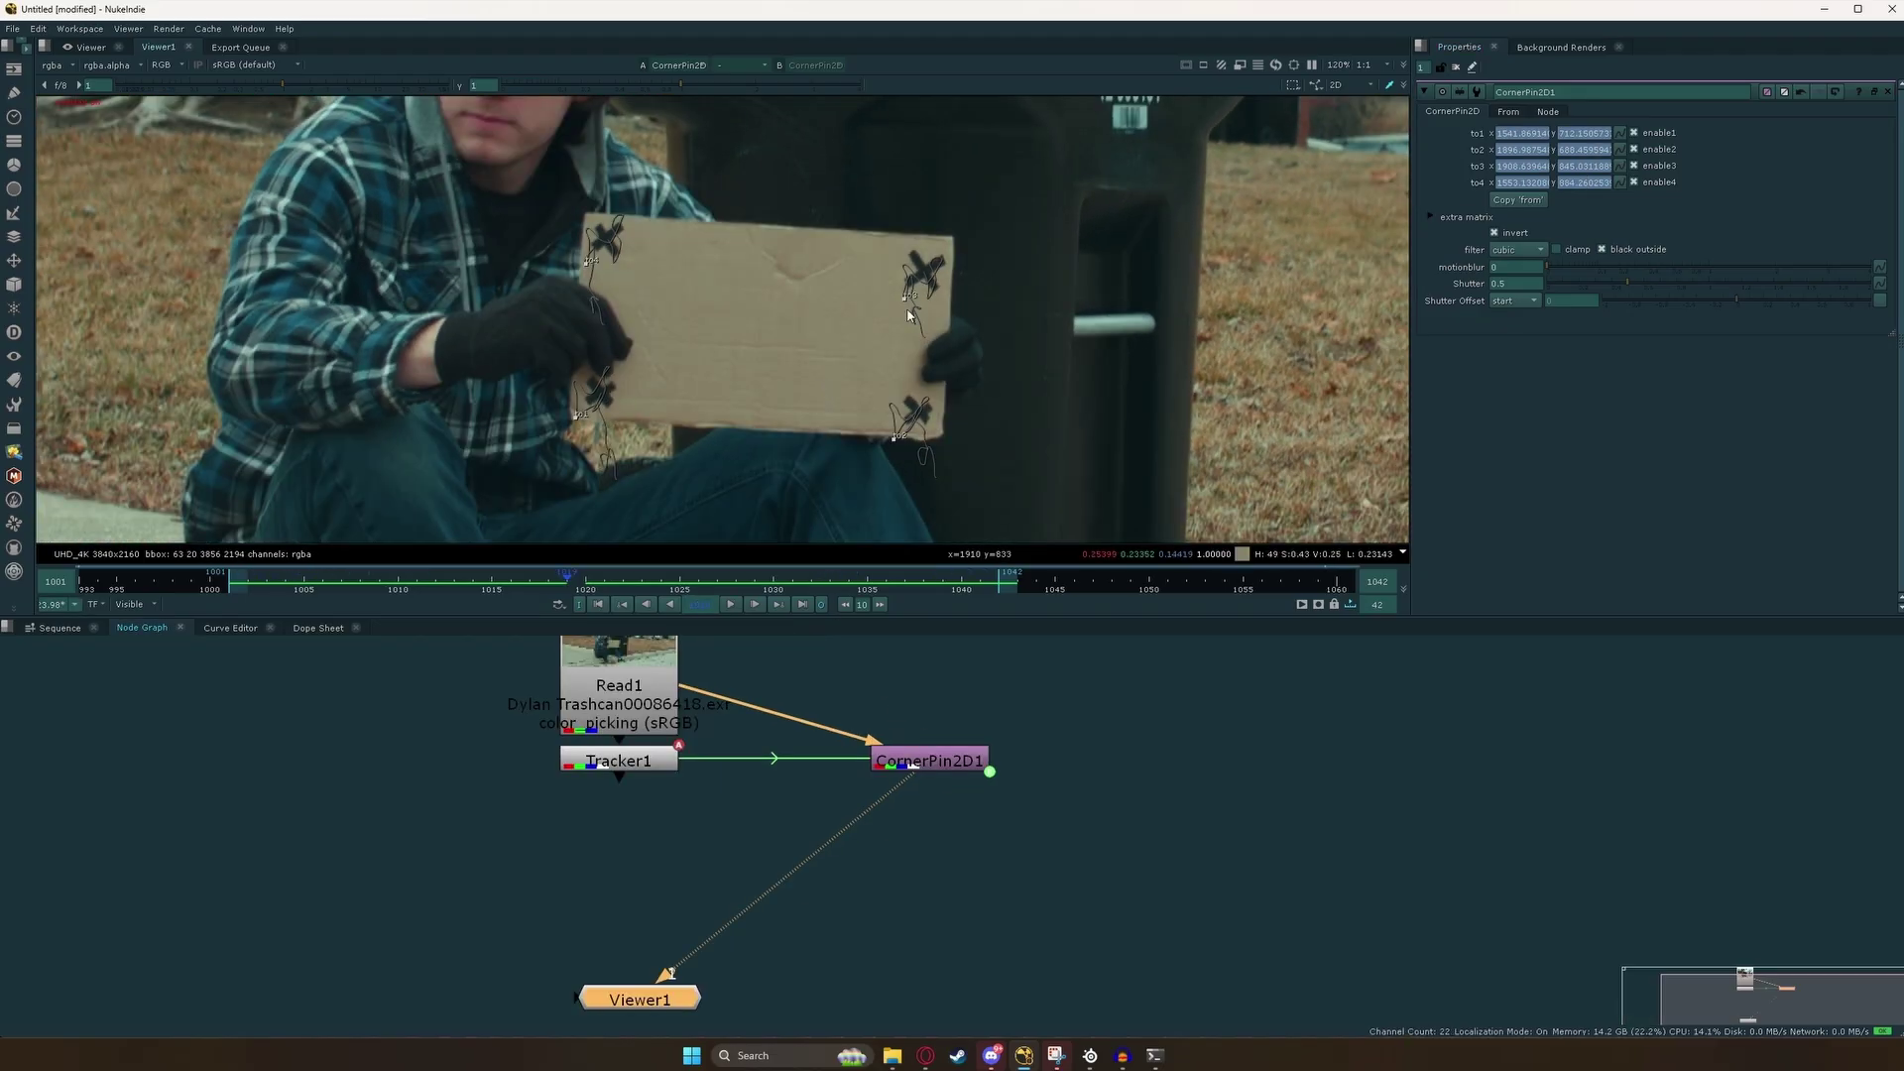
Add a RotoPaint node below the CornerPin2D node, leaving some space between them.
scroll(909, 316, "up", 3)
left_click(925, 767)
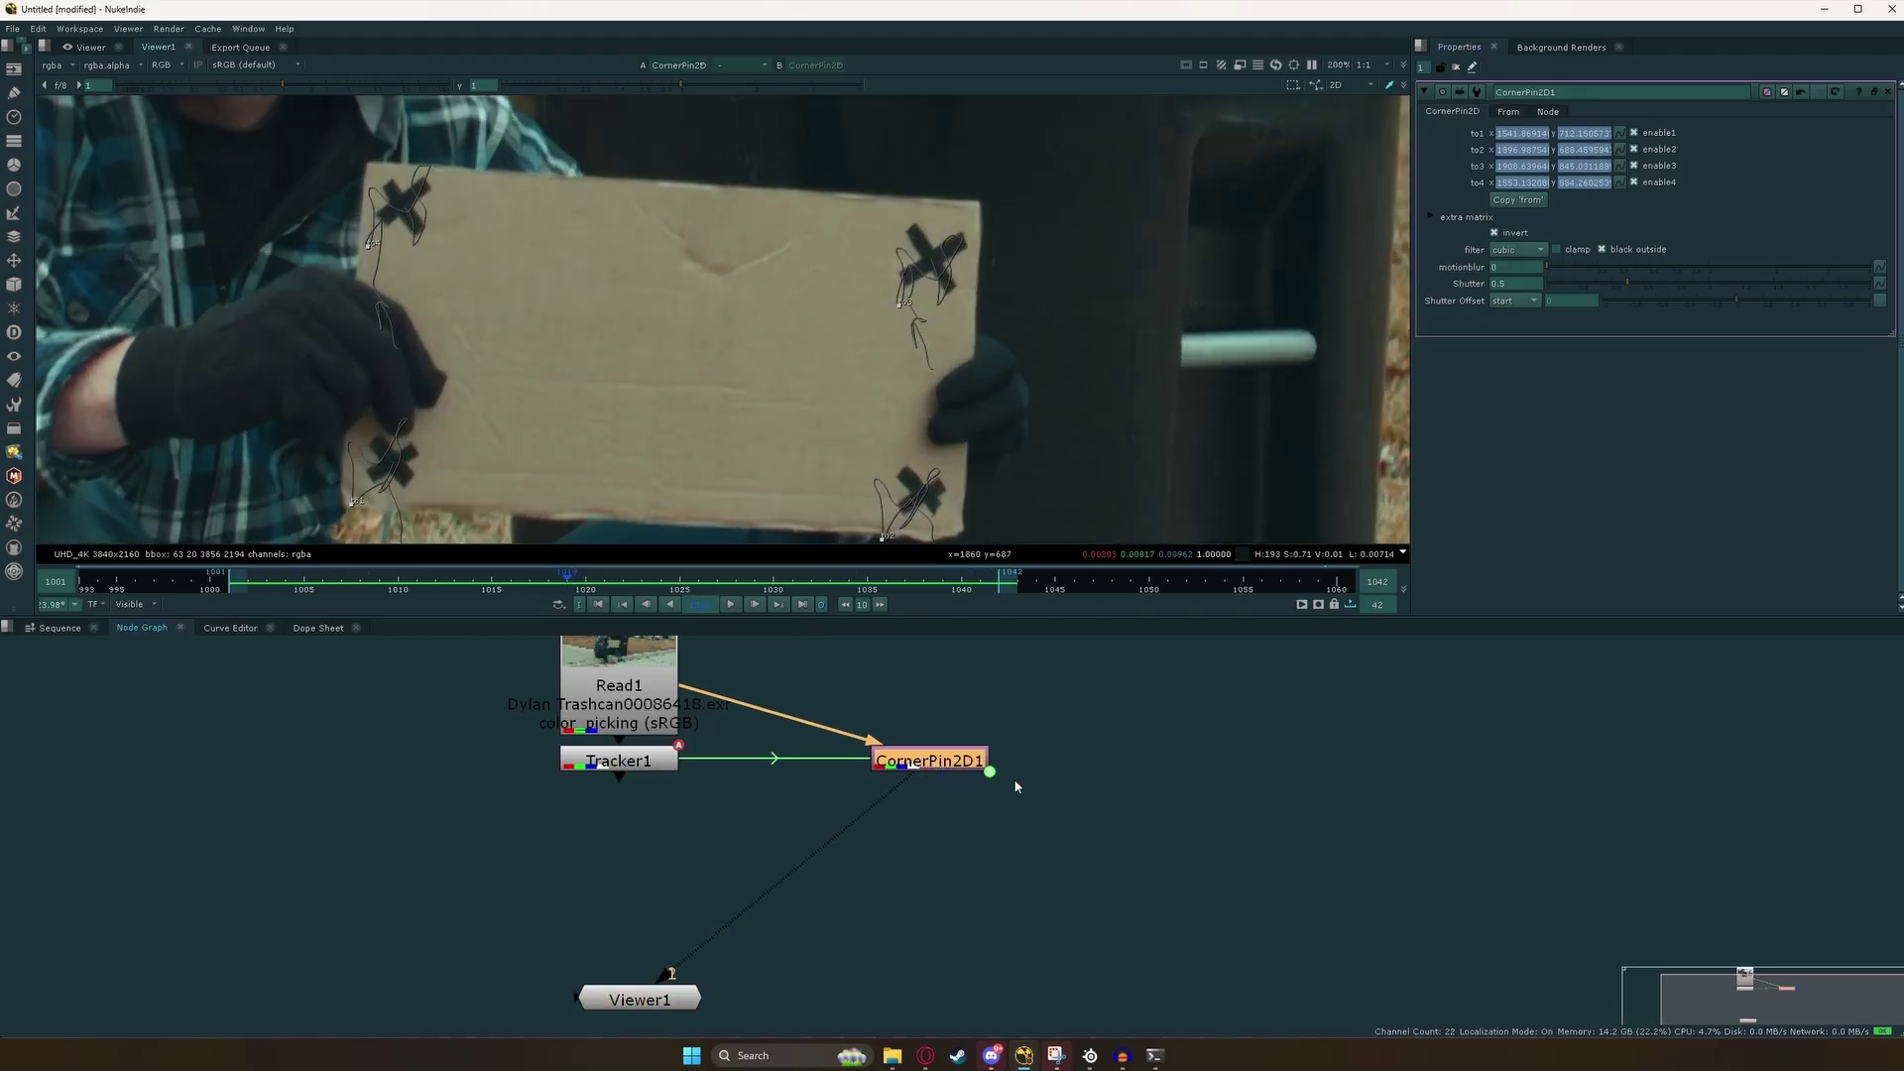
key("Tab")
type("rot")
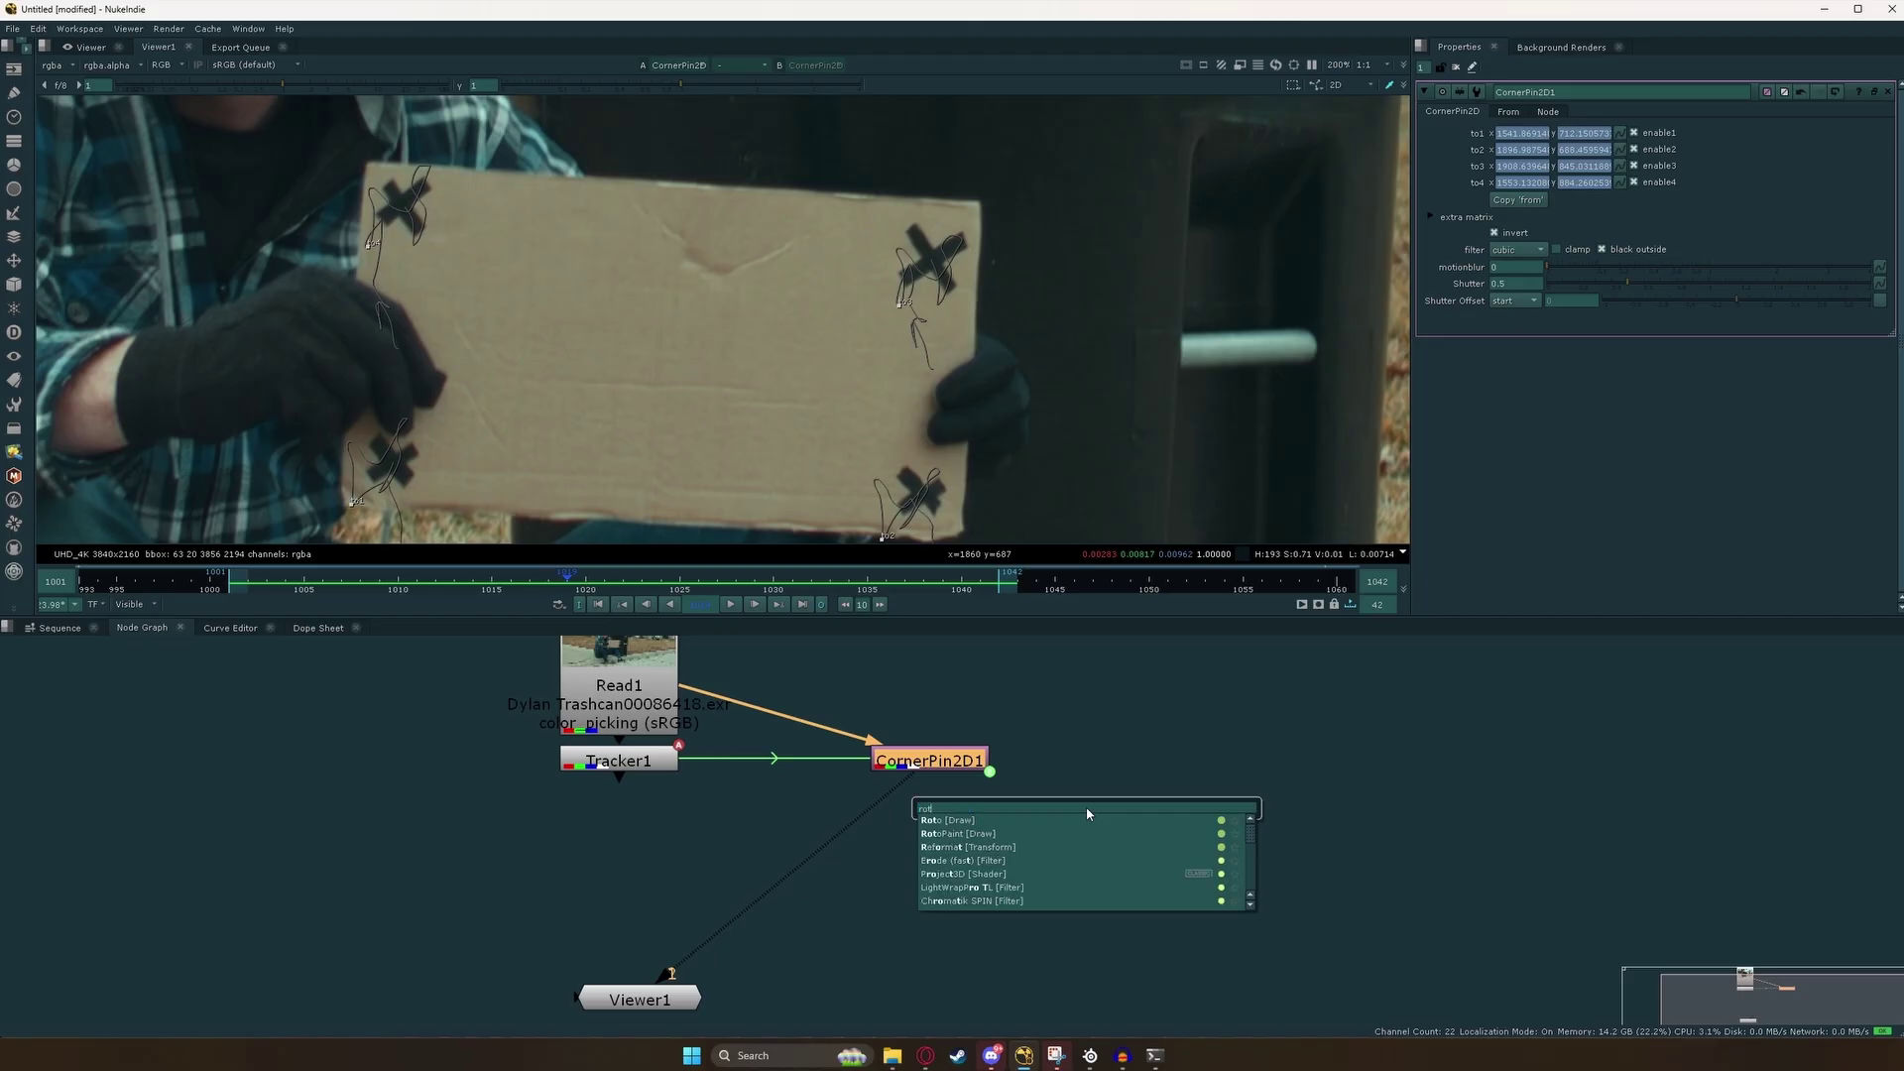
type("op")
key("Down")
key("Return")
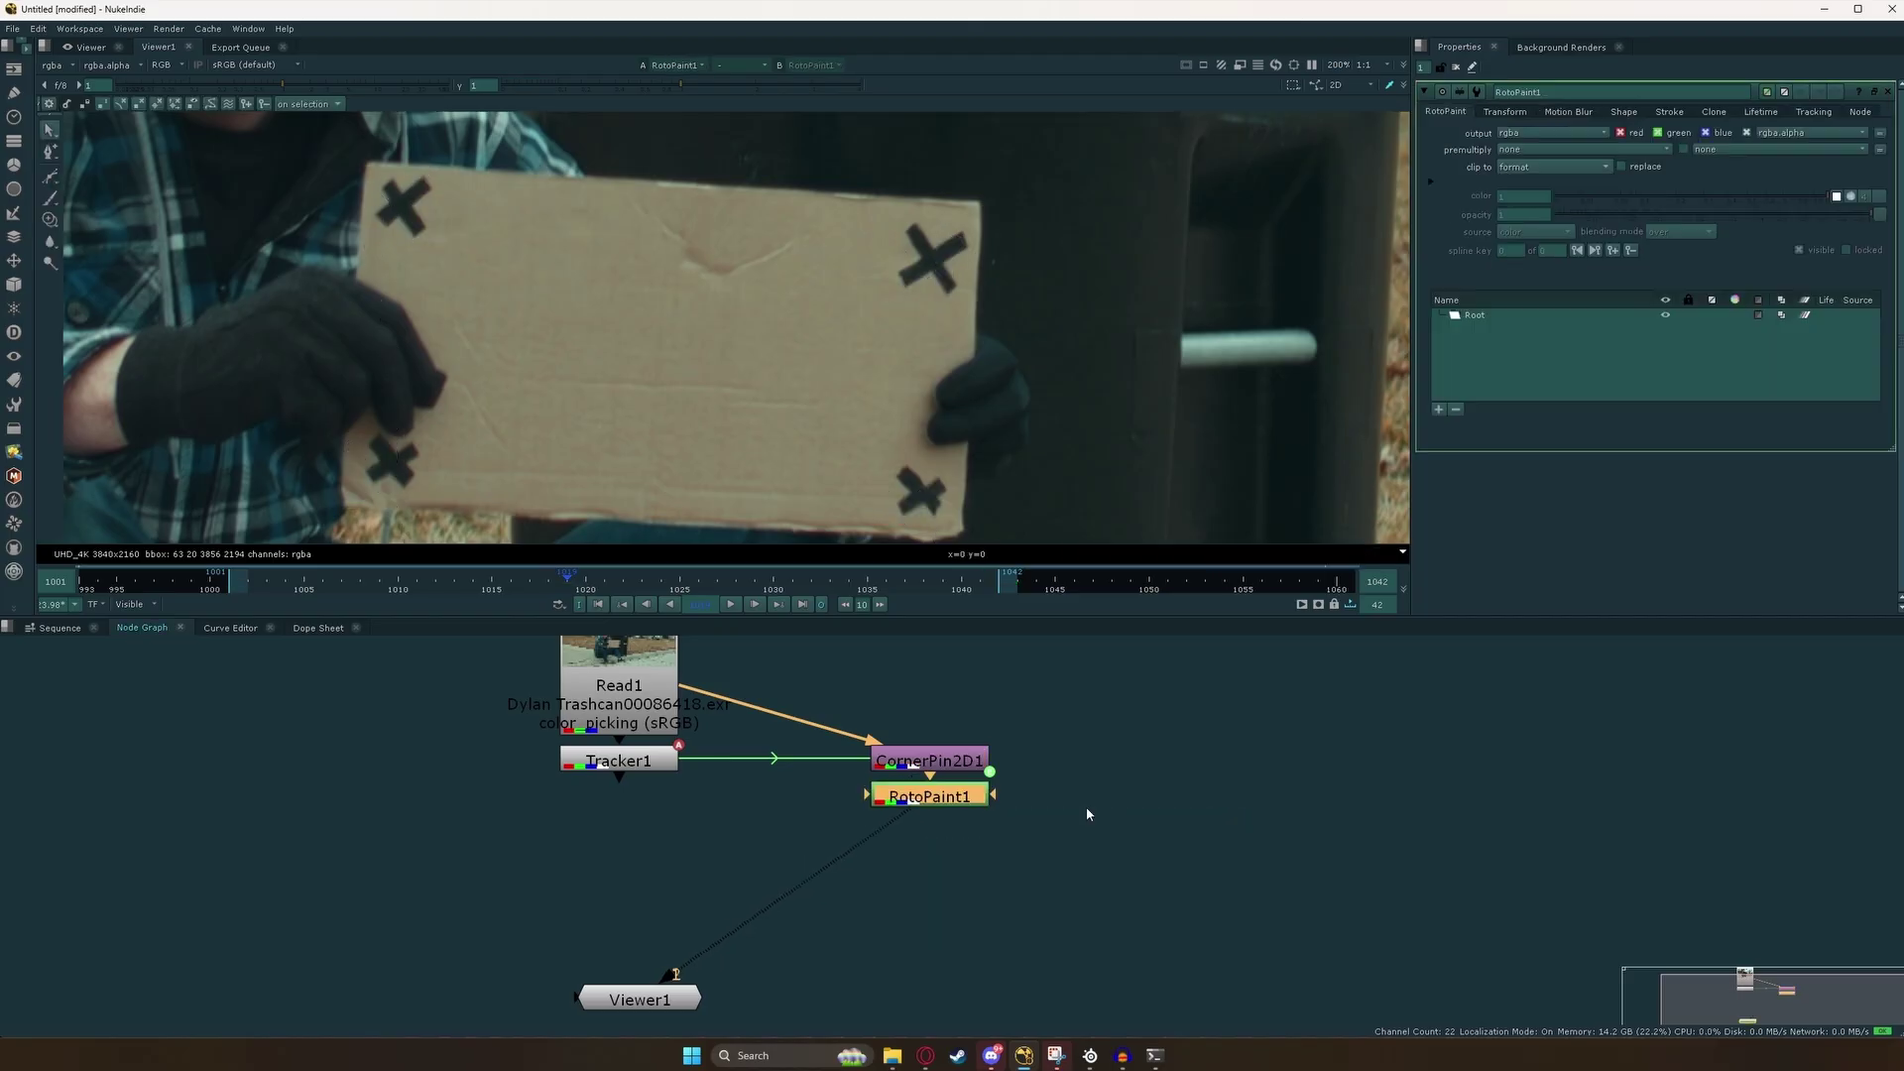
left_click_drag(948, 813, 950, 838)
Clone clean cardboard over the X markers in the sign's upper-right and lower-right corners at frame 1019.
key("c")
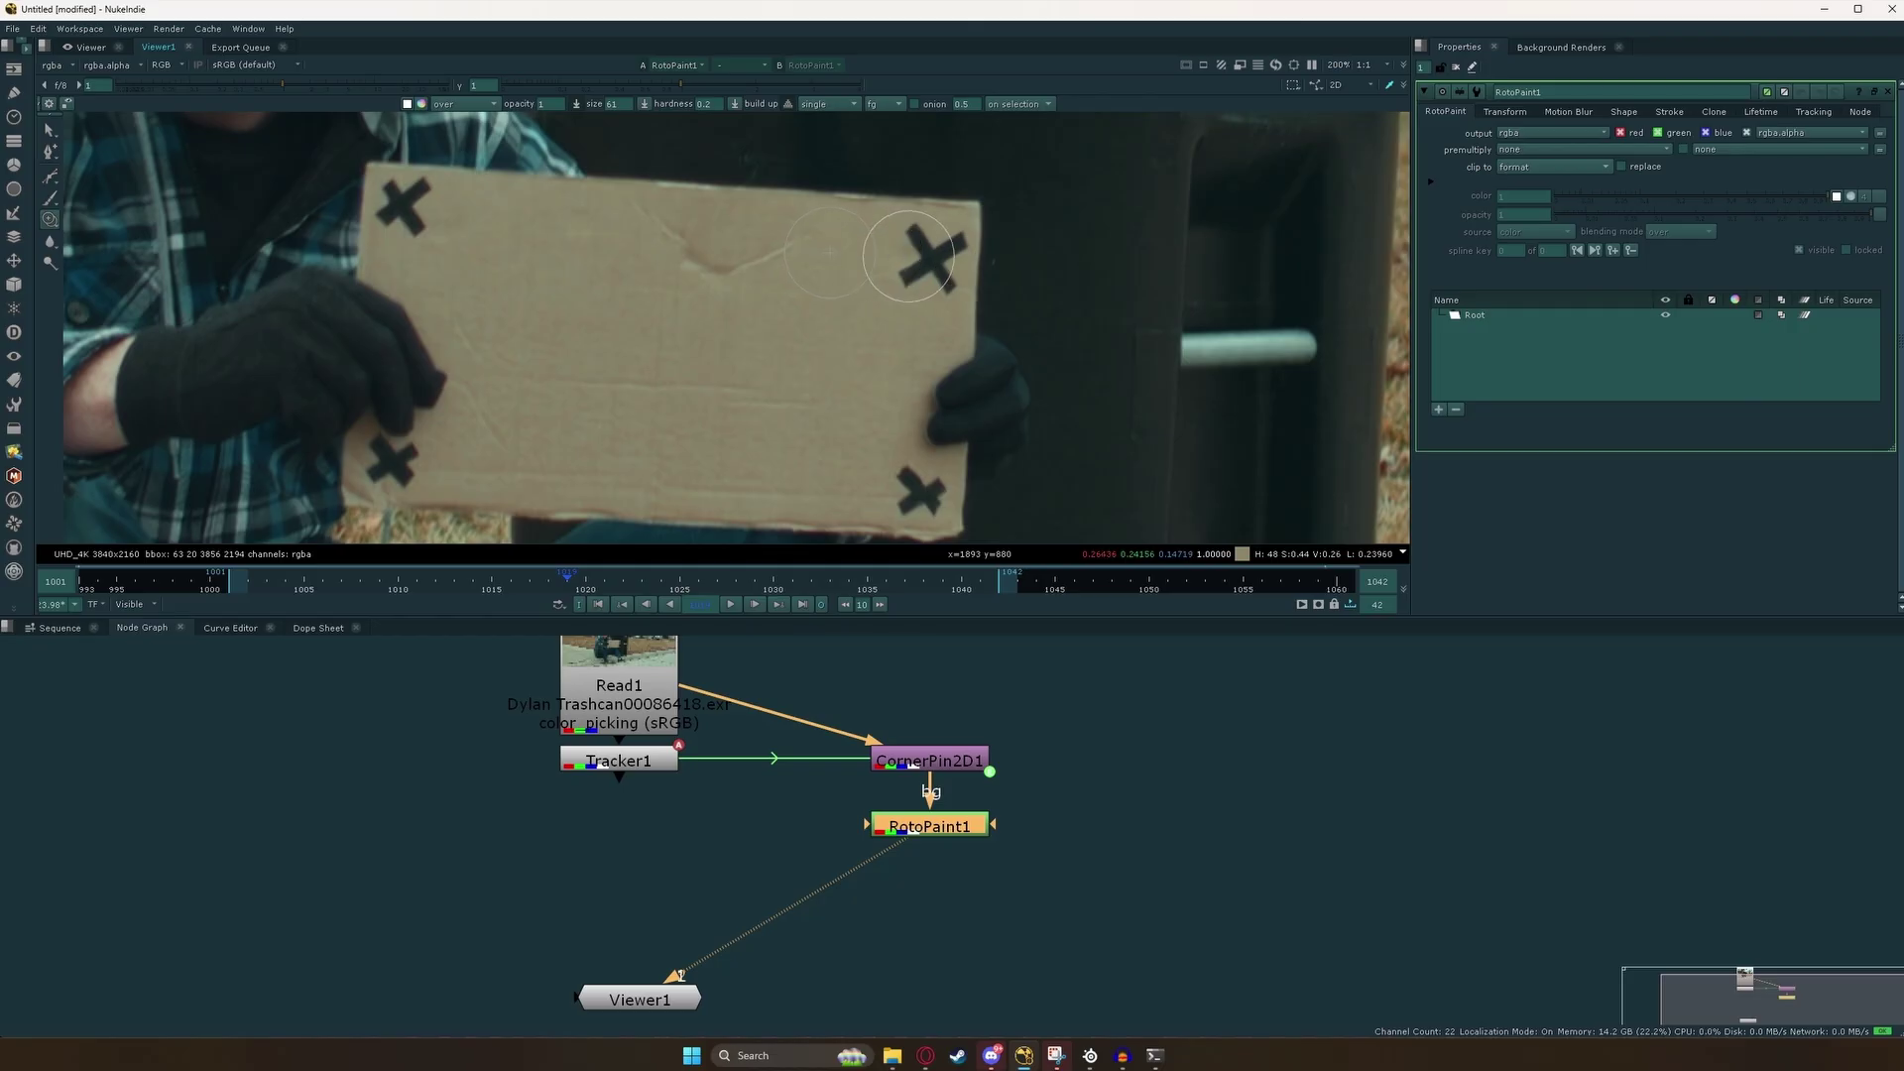
left_click_drag(928, 258, 914, 275)
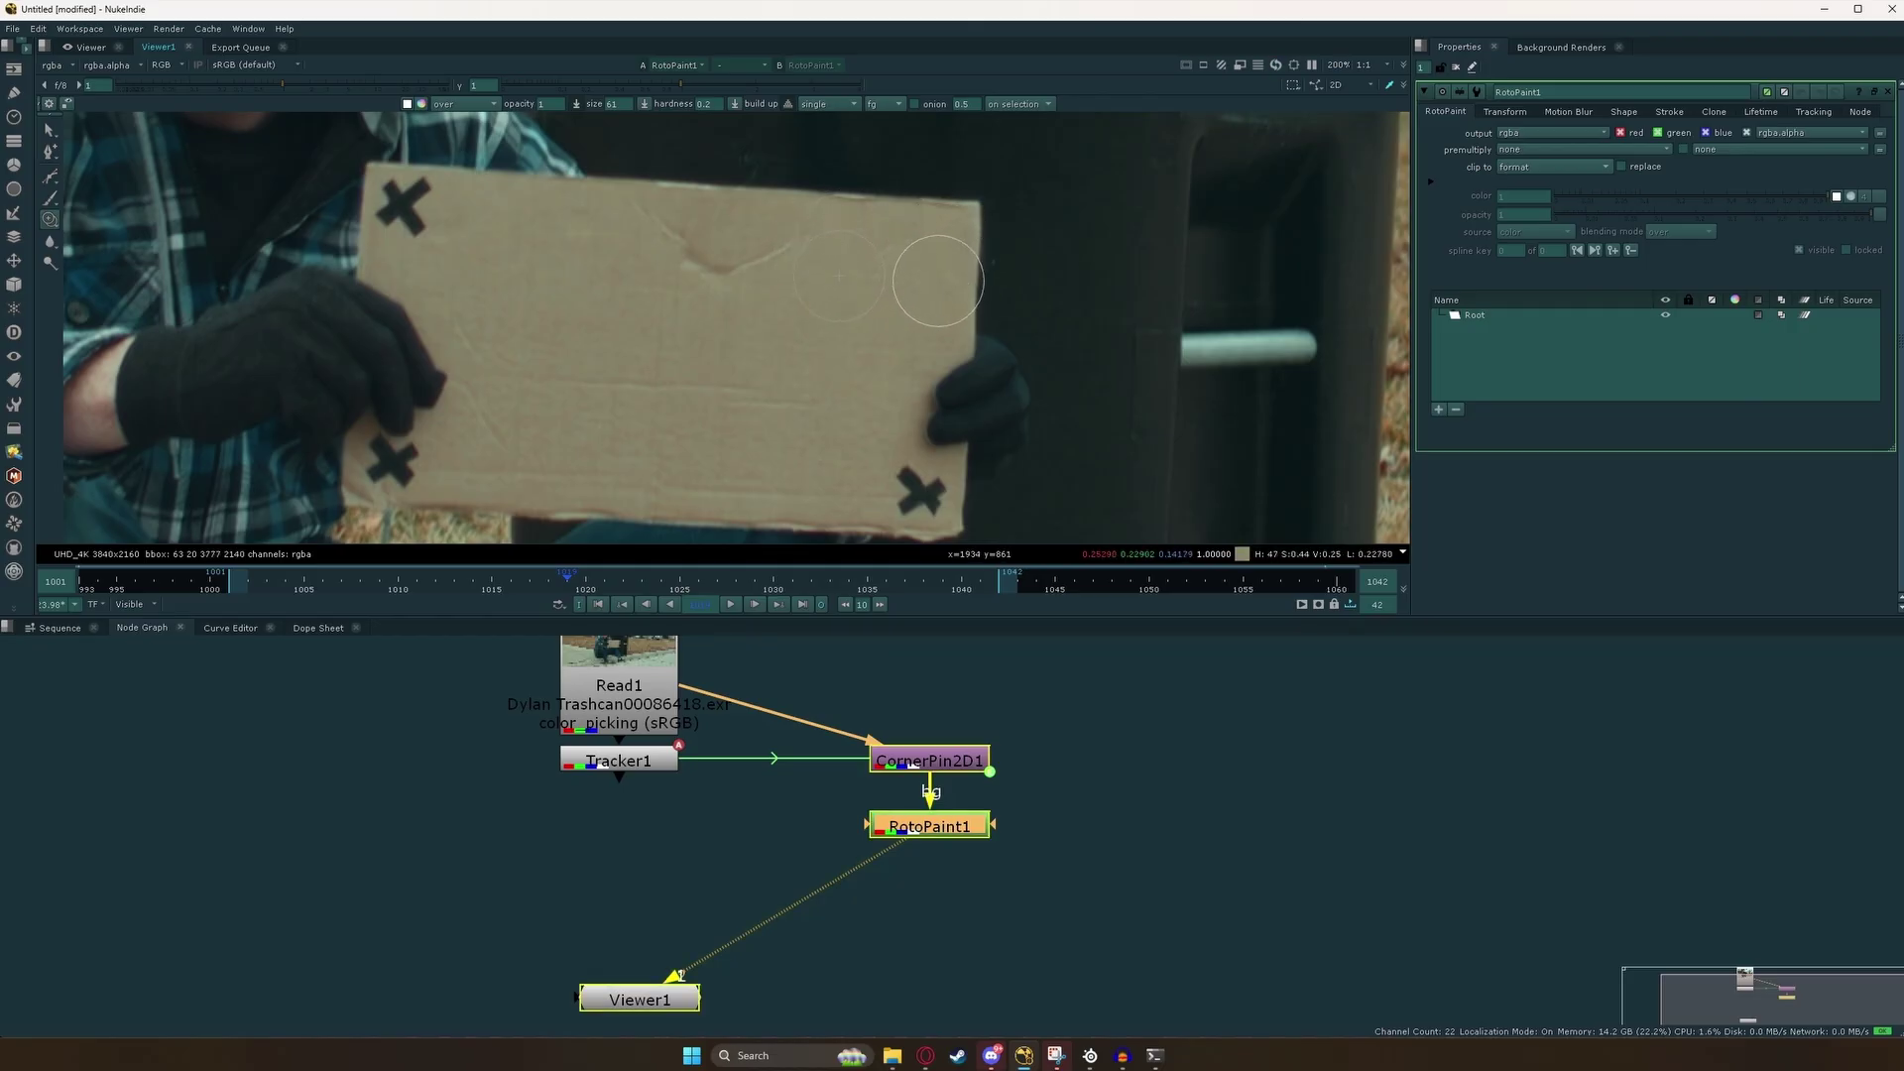
left_click_drag(939, 281, 939, 243)
middle_click_drag(845, 472, 795, 377)
scroll(862, 421, "up", 3)
left_click_drag(865, 361, 860, 387)
Clone cardboard over the sign's lower-left X marker and undo the extra stroke painted near it.
scroll(807, 385, "down", 4)
middle_click_drag(697, 397, 805, 406)
scroll(684, 396, "up", 5)
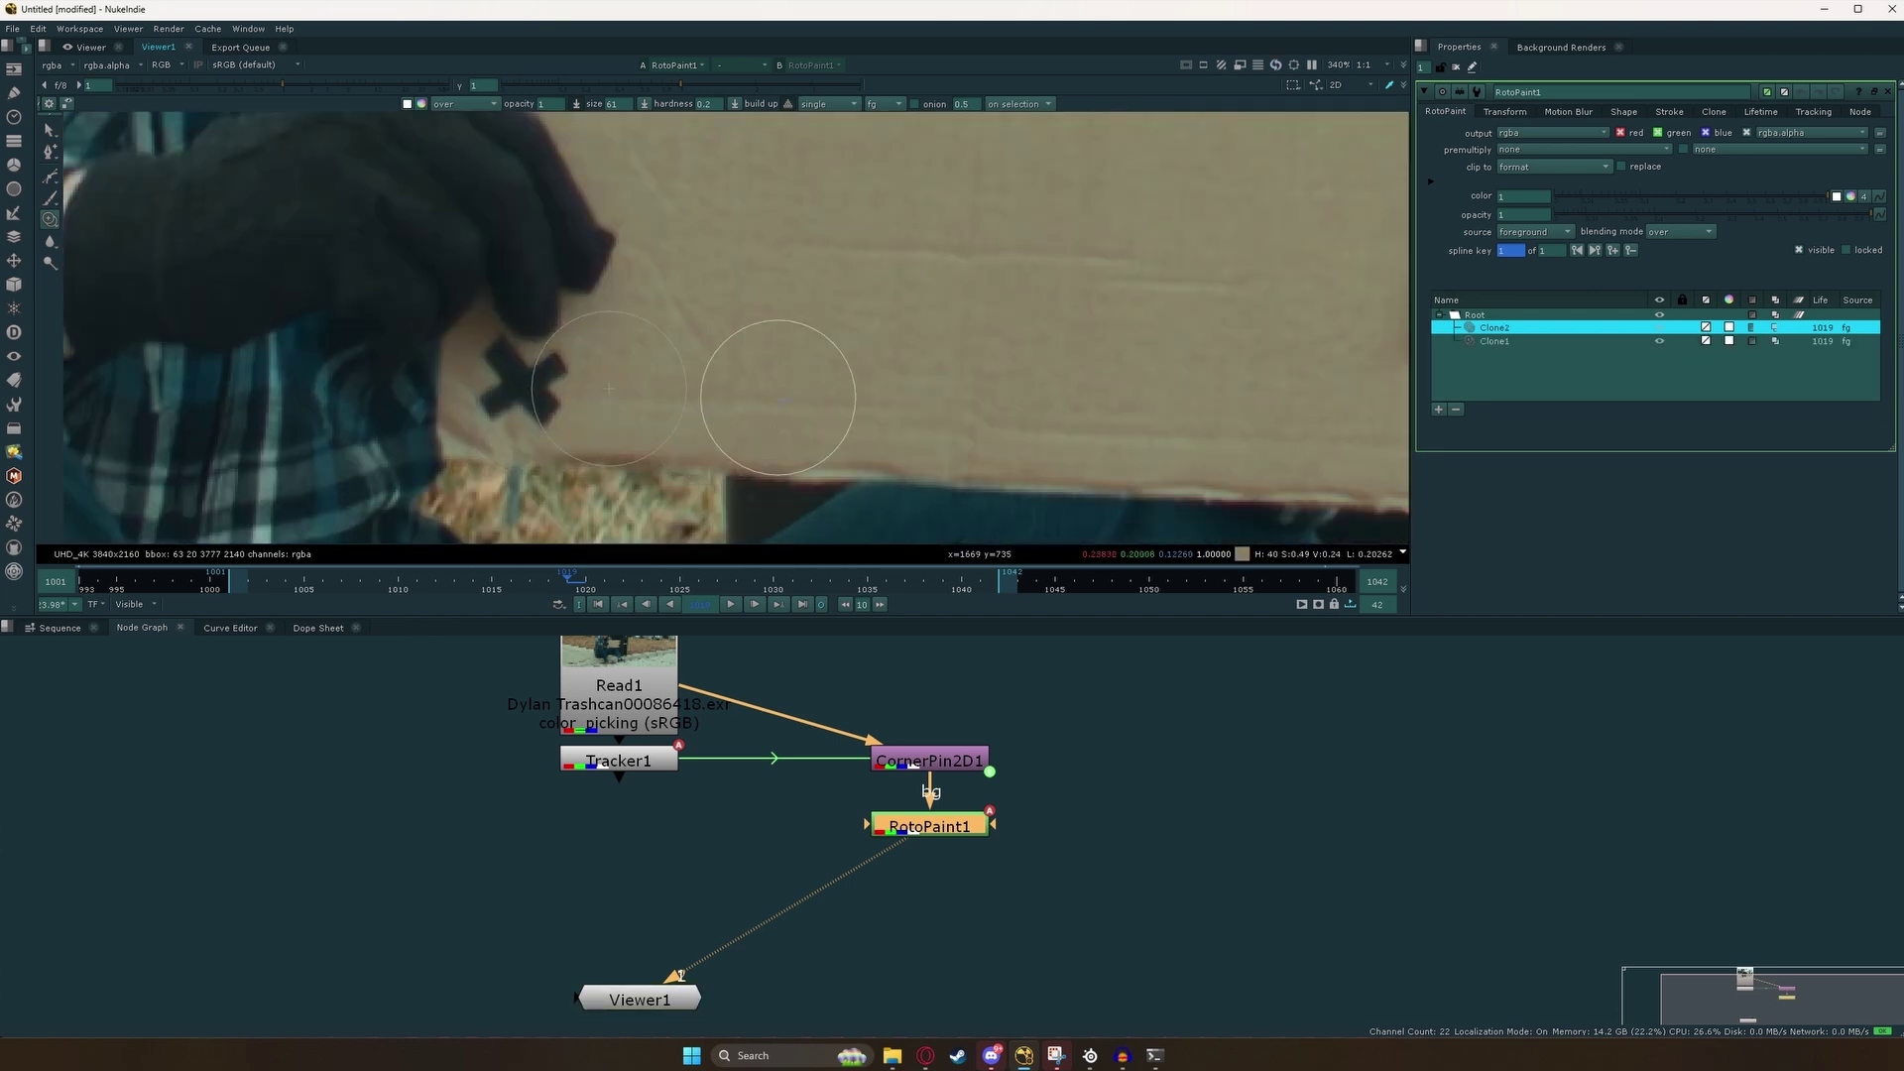
mouse_move(724, 396)
left_mouse_down("ctrl")
mouse_move(510, 361)
mouse_move(523, 391)
left_mouse_up("ctrl")
scroll(532, 405, "down", 2)
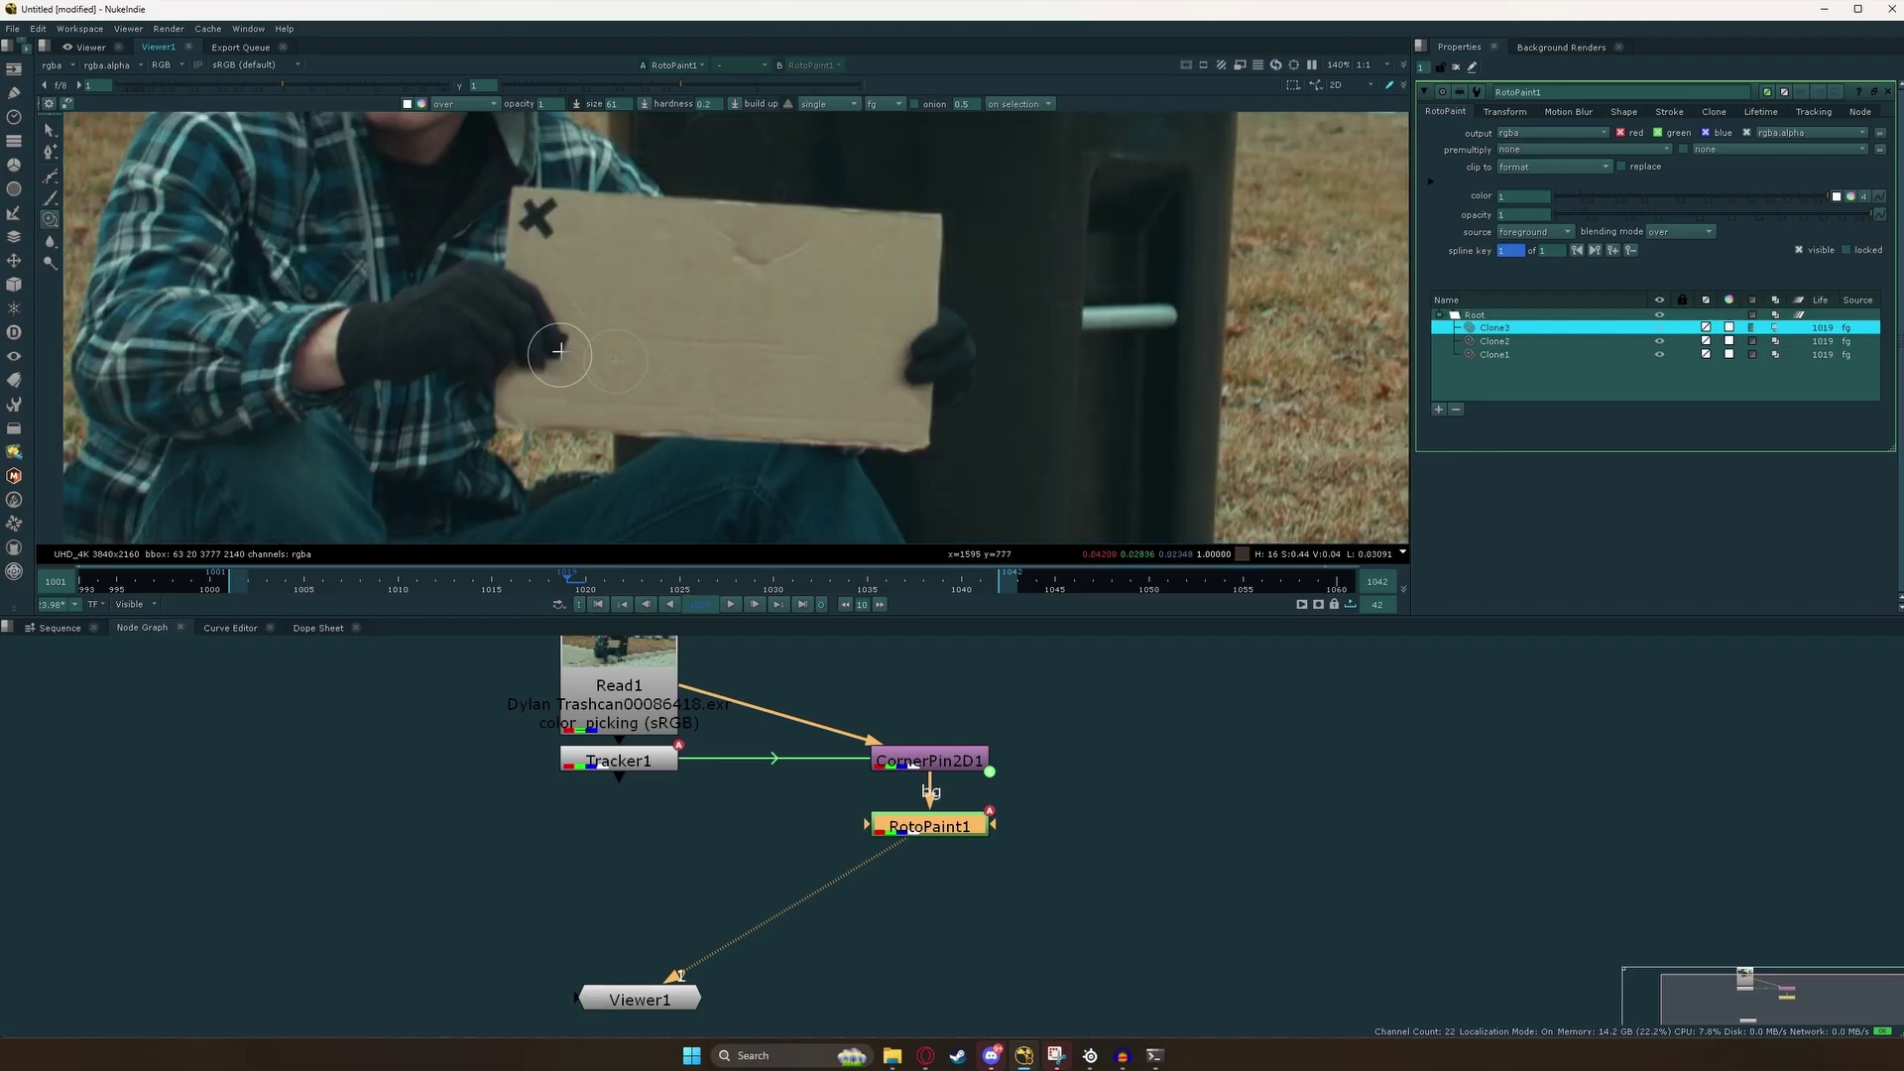
scroll(507, 356, "up", 2)
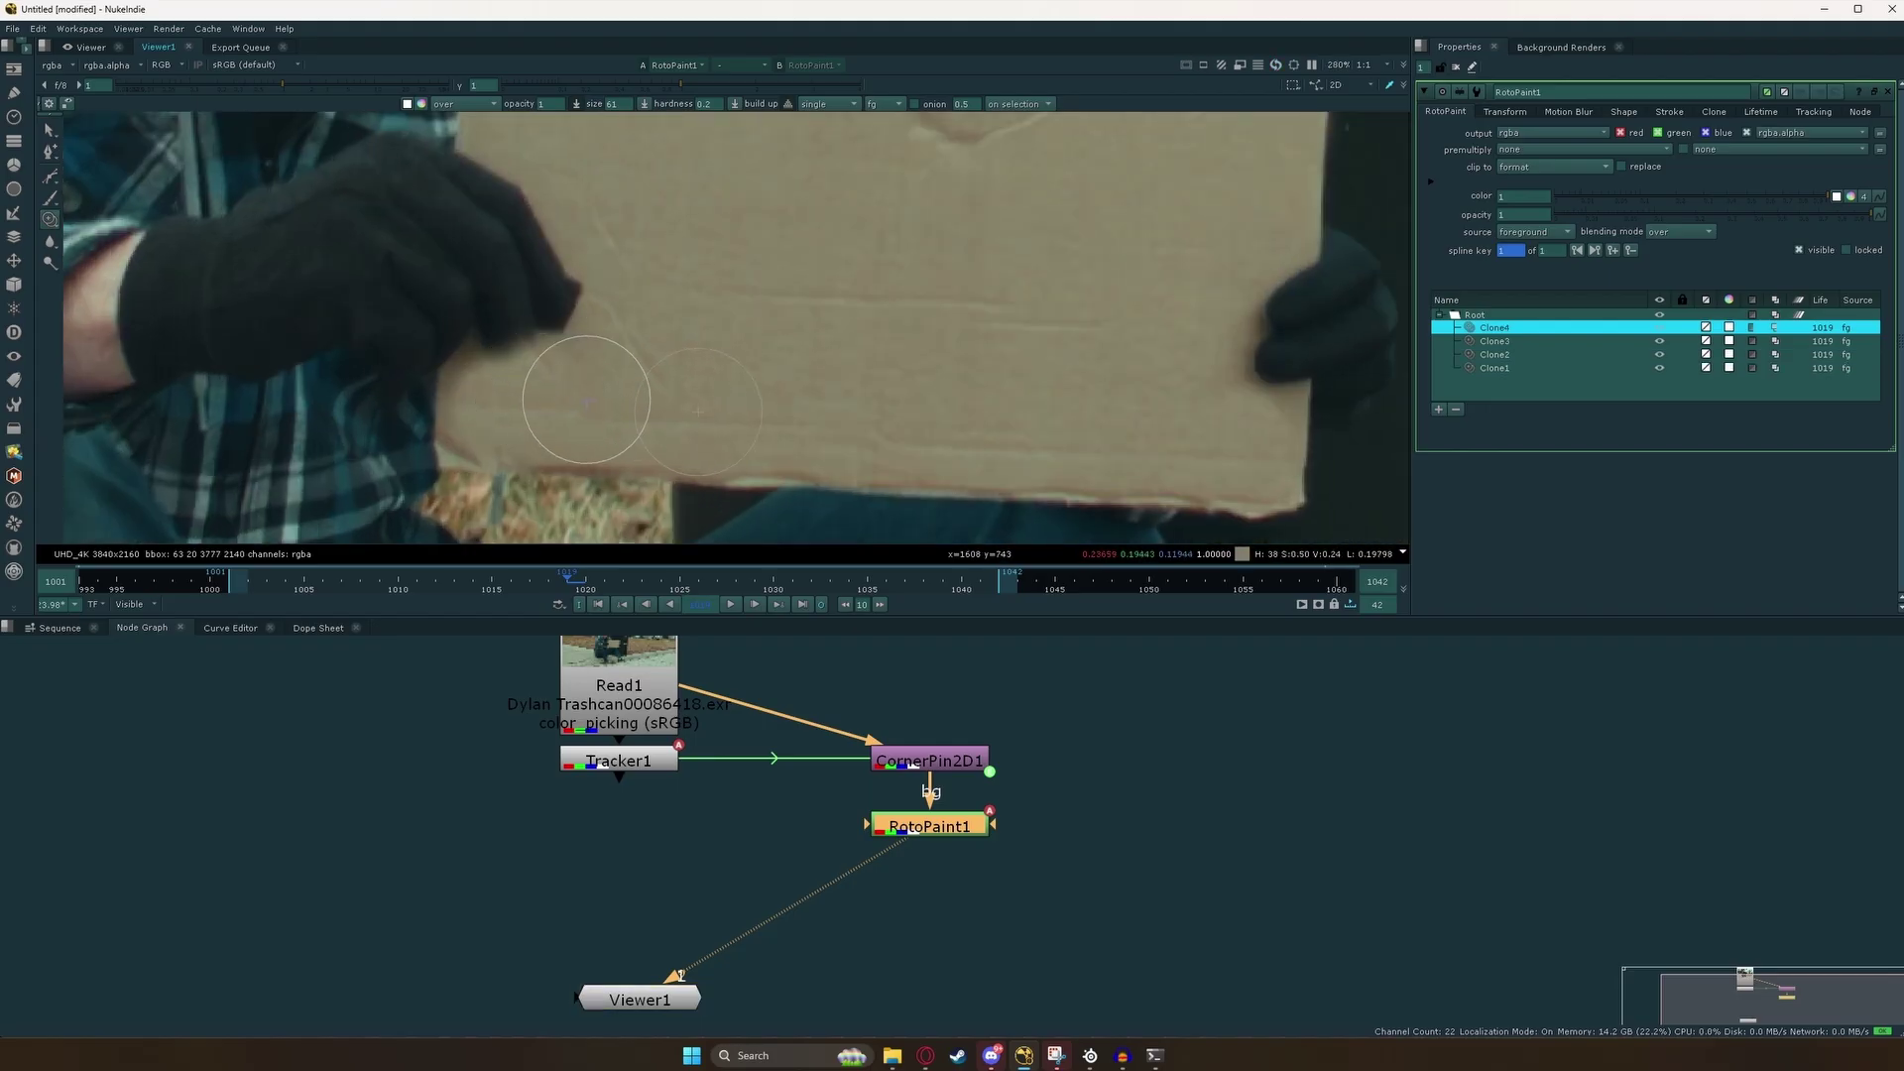
key("ctrl+z")
Clone clean cardboard over the X marker in the sign's upper-left corner.
scroll(575, 347, "down", 2)
scroll(566, 253, "up", 3)
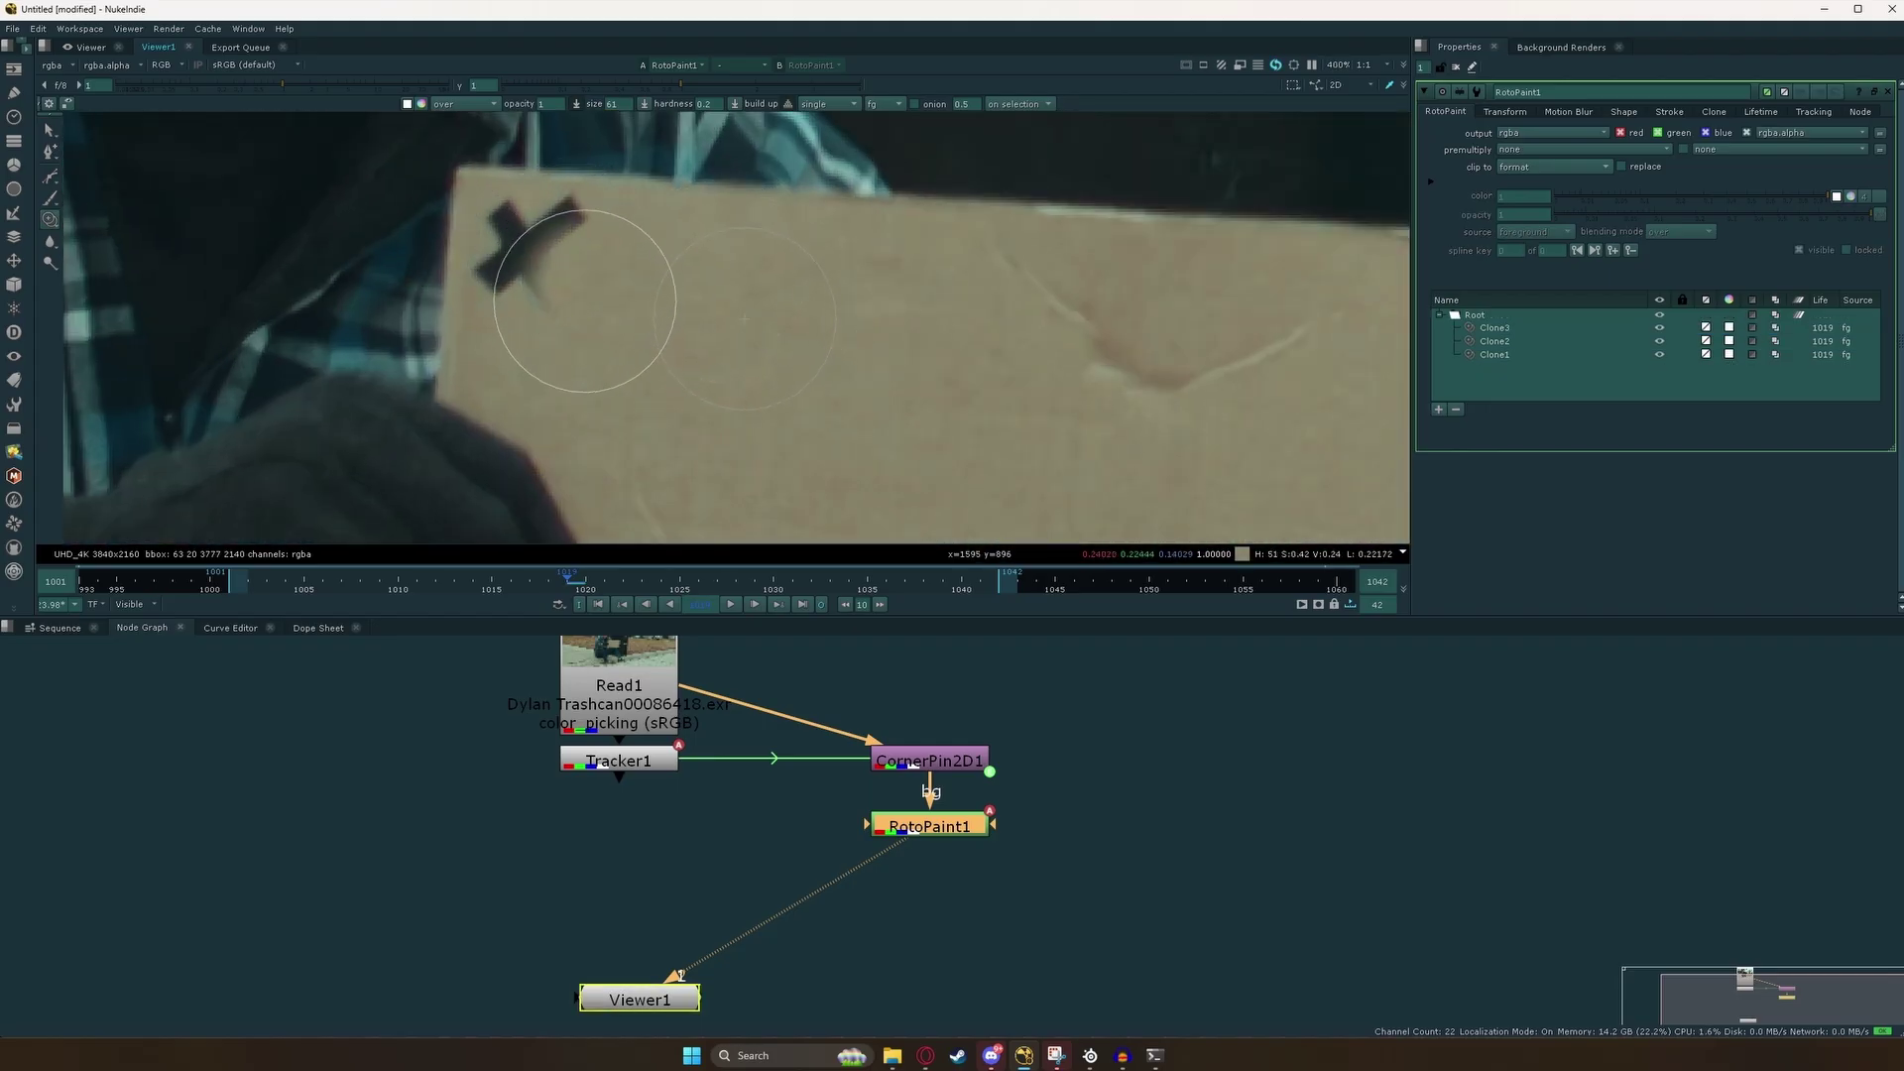
mouse_move(585, 301)
left_mouse_down()
mouse_move(583, 240)
mouse_move(501, 243)
left_mouse_up()
Play the shot to check how long the paint strokes last and return to frame 1019.
scroll(595, 337, "down", 7)
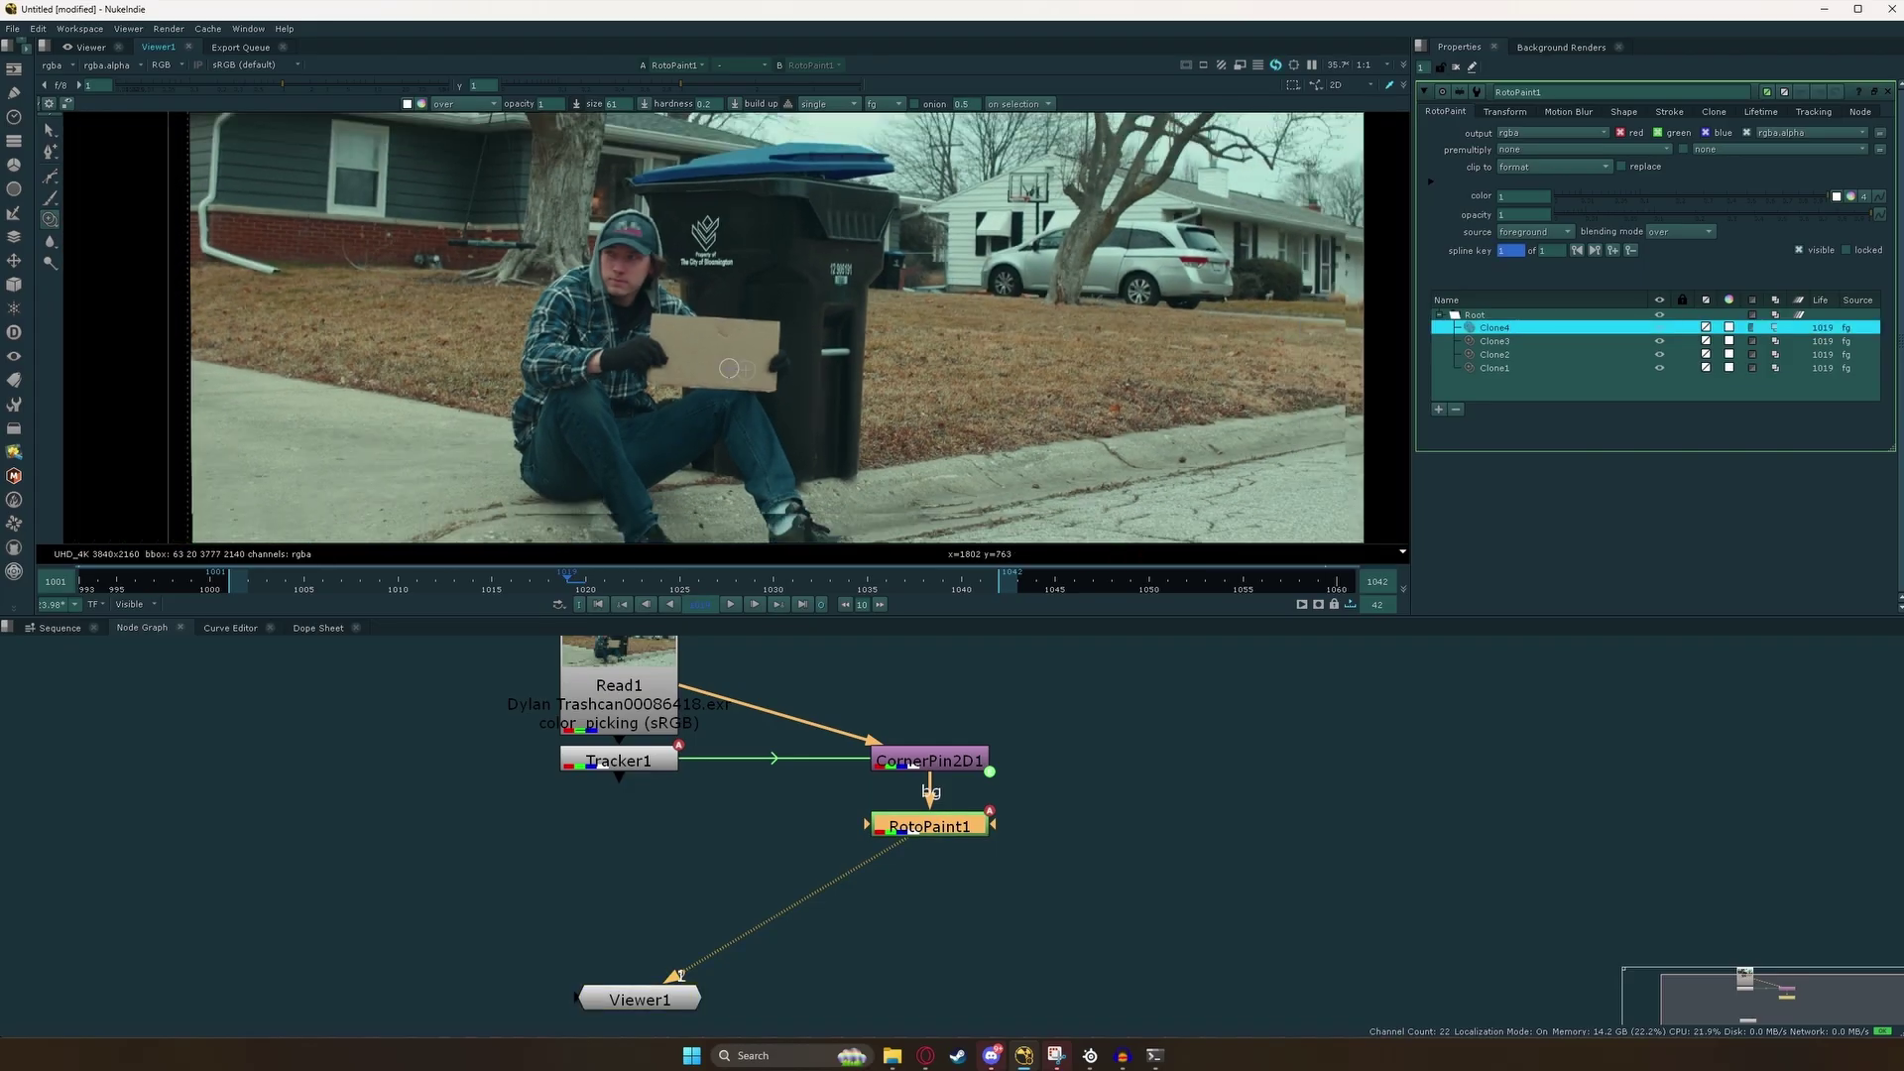
scroll(732, 370, "up", 2)
left_click(734, 604)
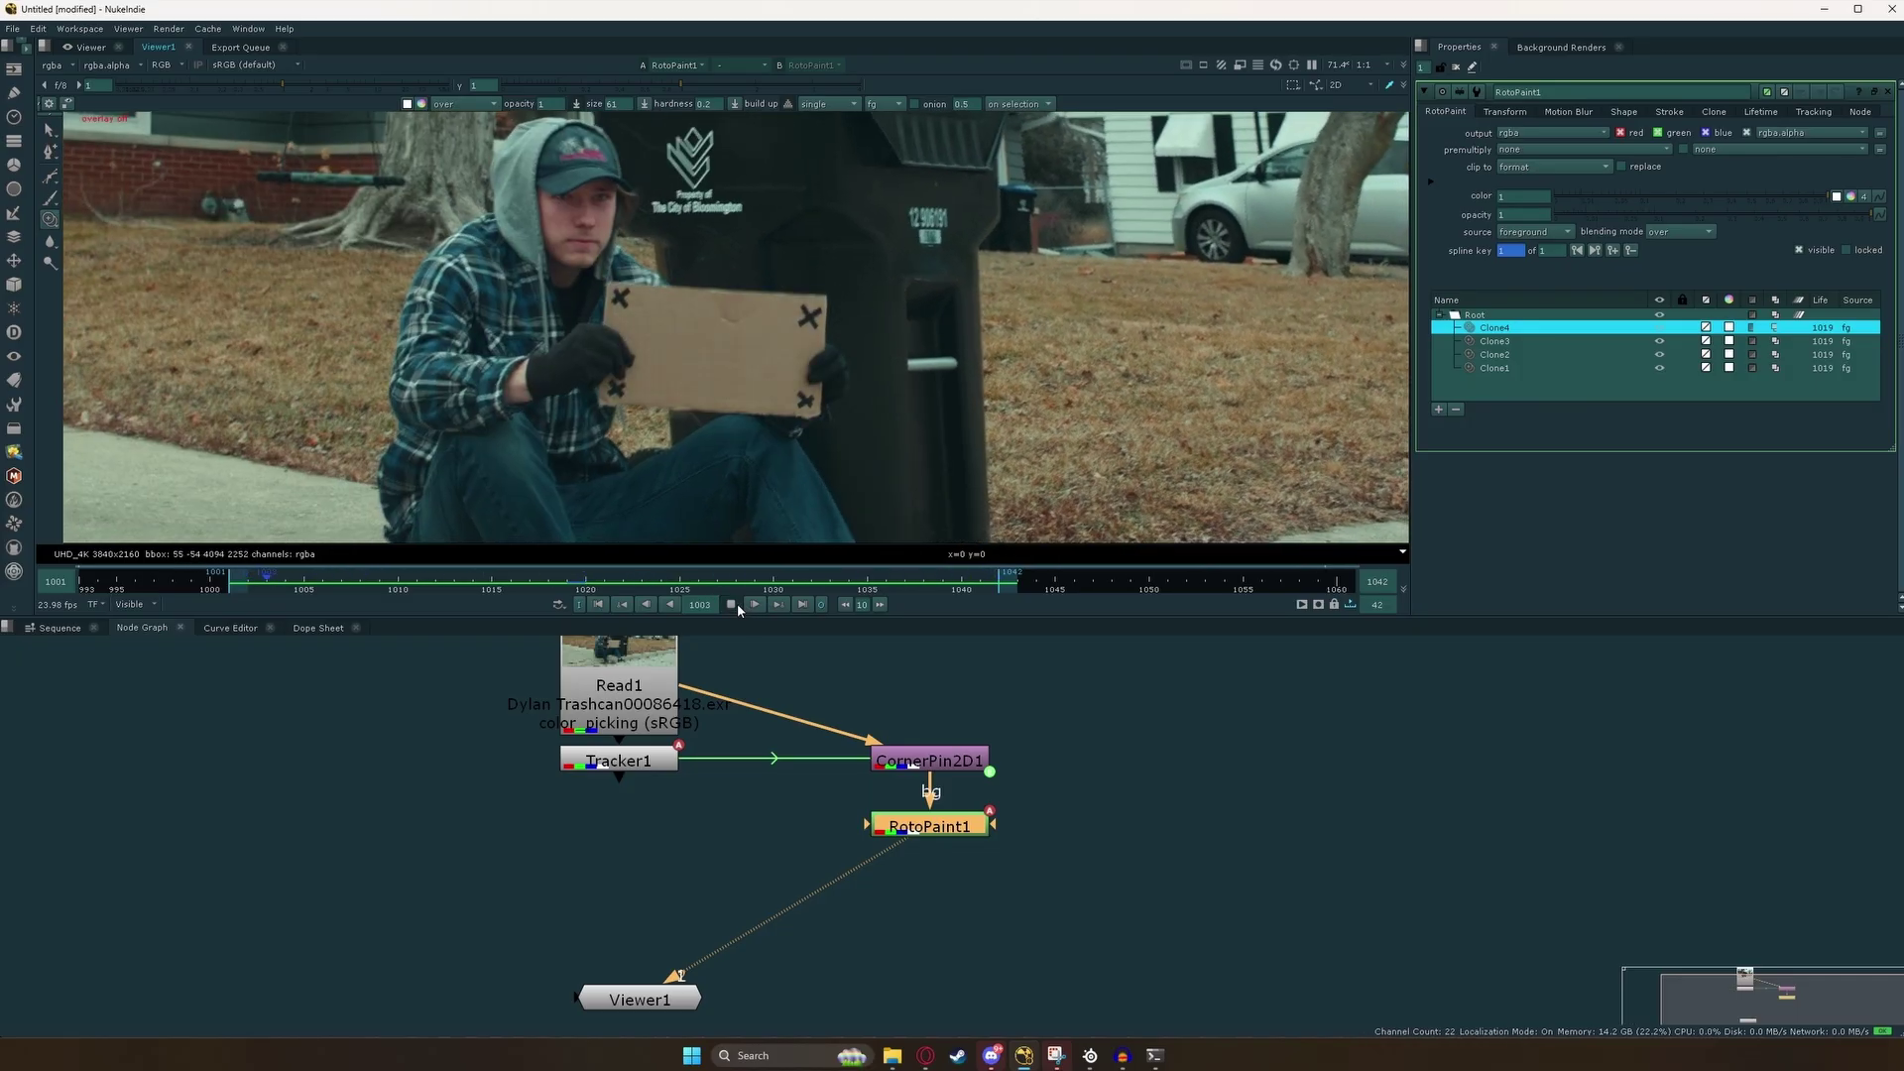
left_click(734, 605)
left_click(571, 586)
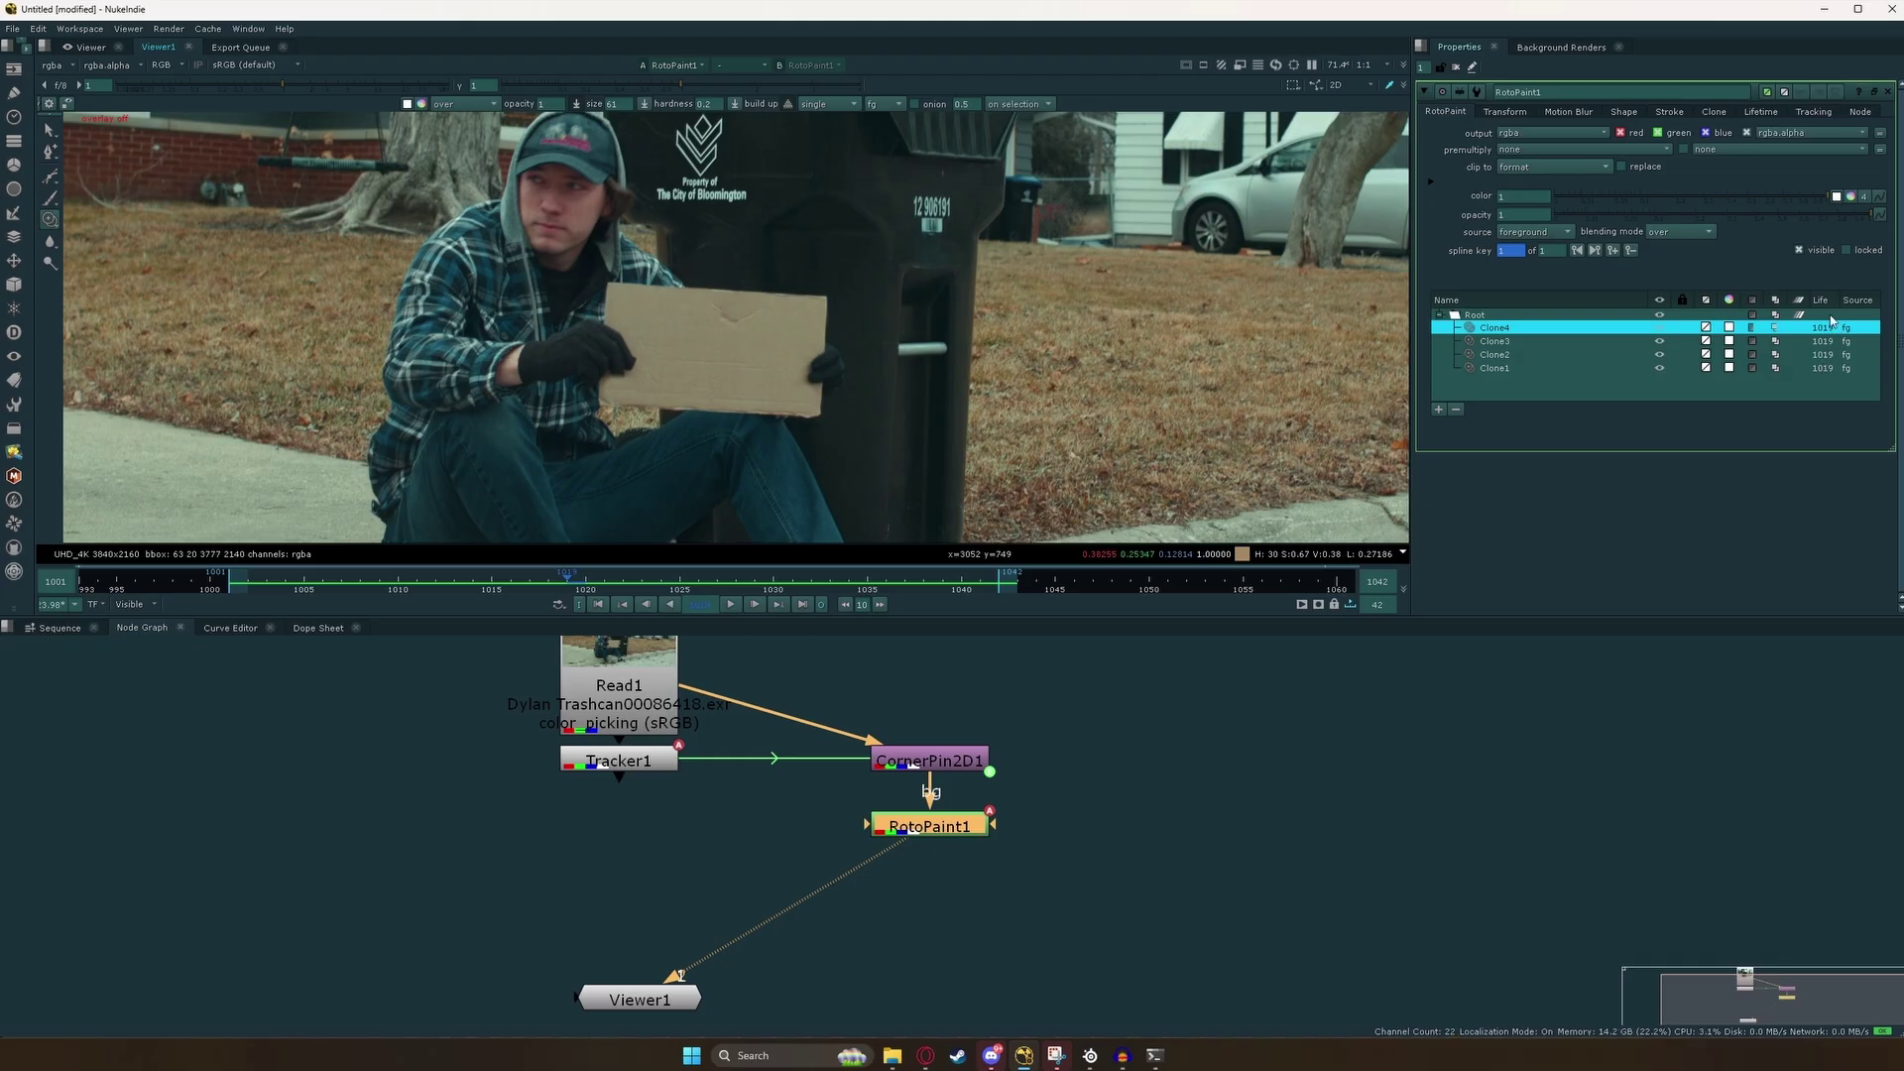
Select all four clone strokes in the RotoPaint node and set their life to all frames.
left_click(1507, 369, "shift")
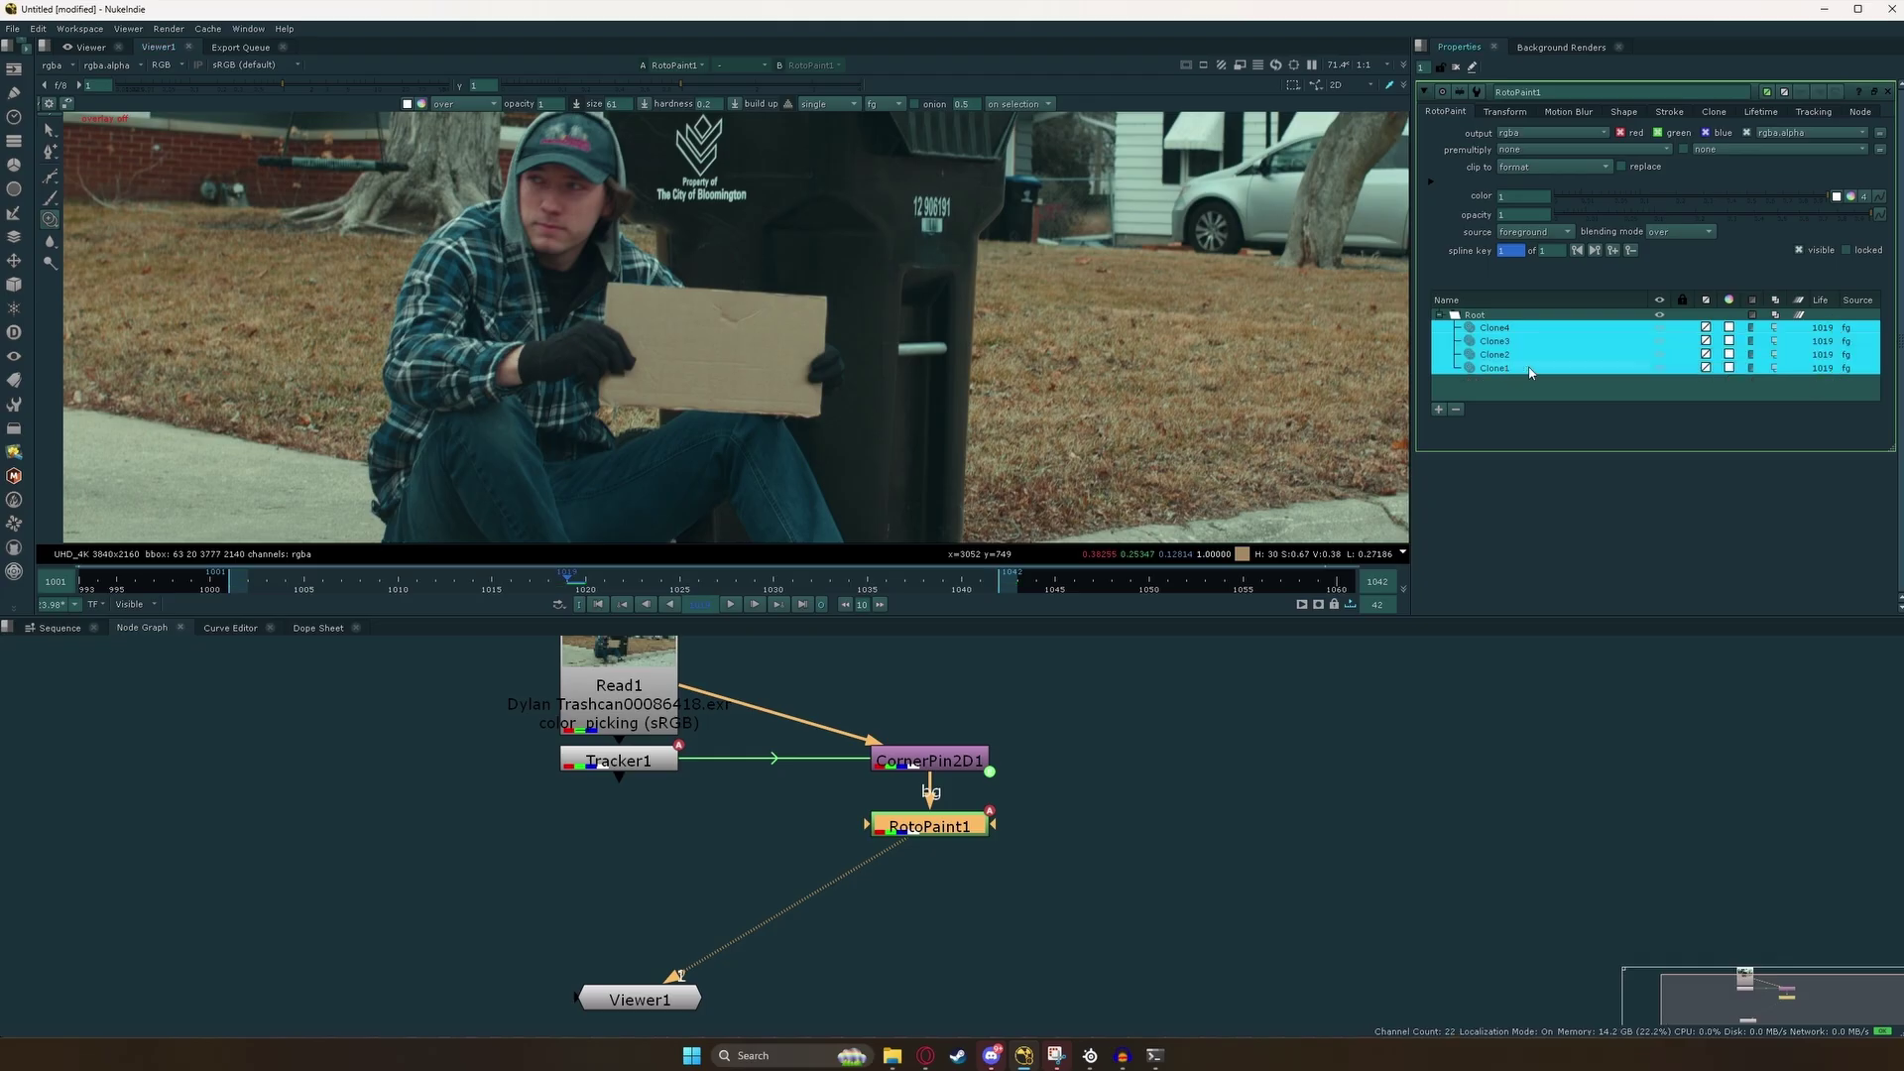
left_click(1830, 374)
left_click(1863, 346)
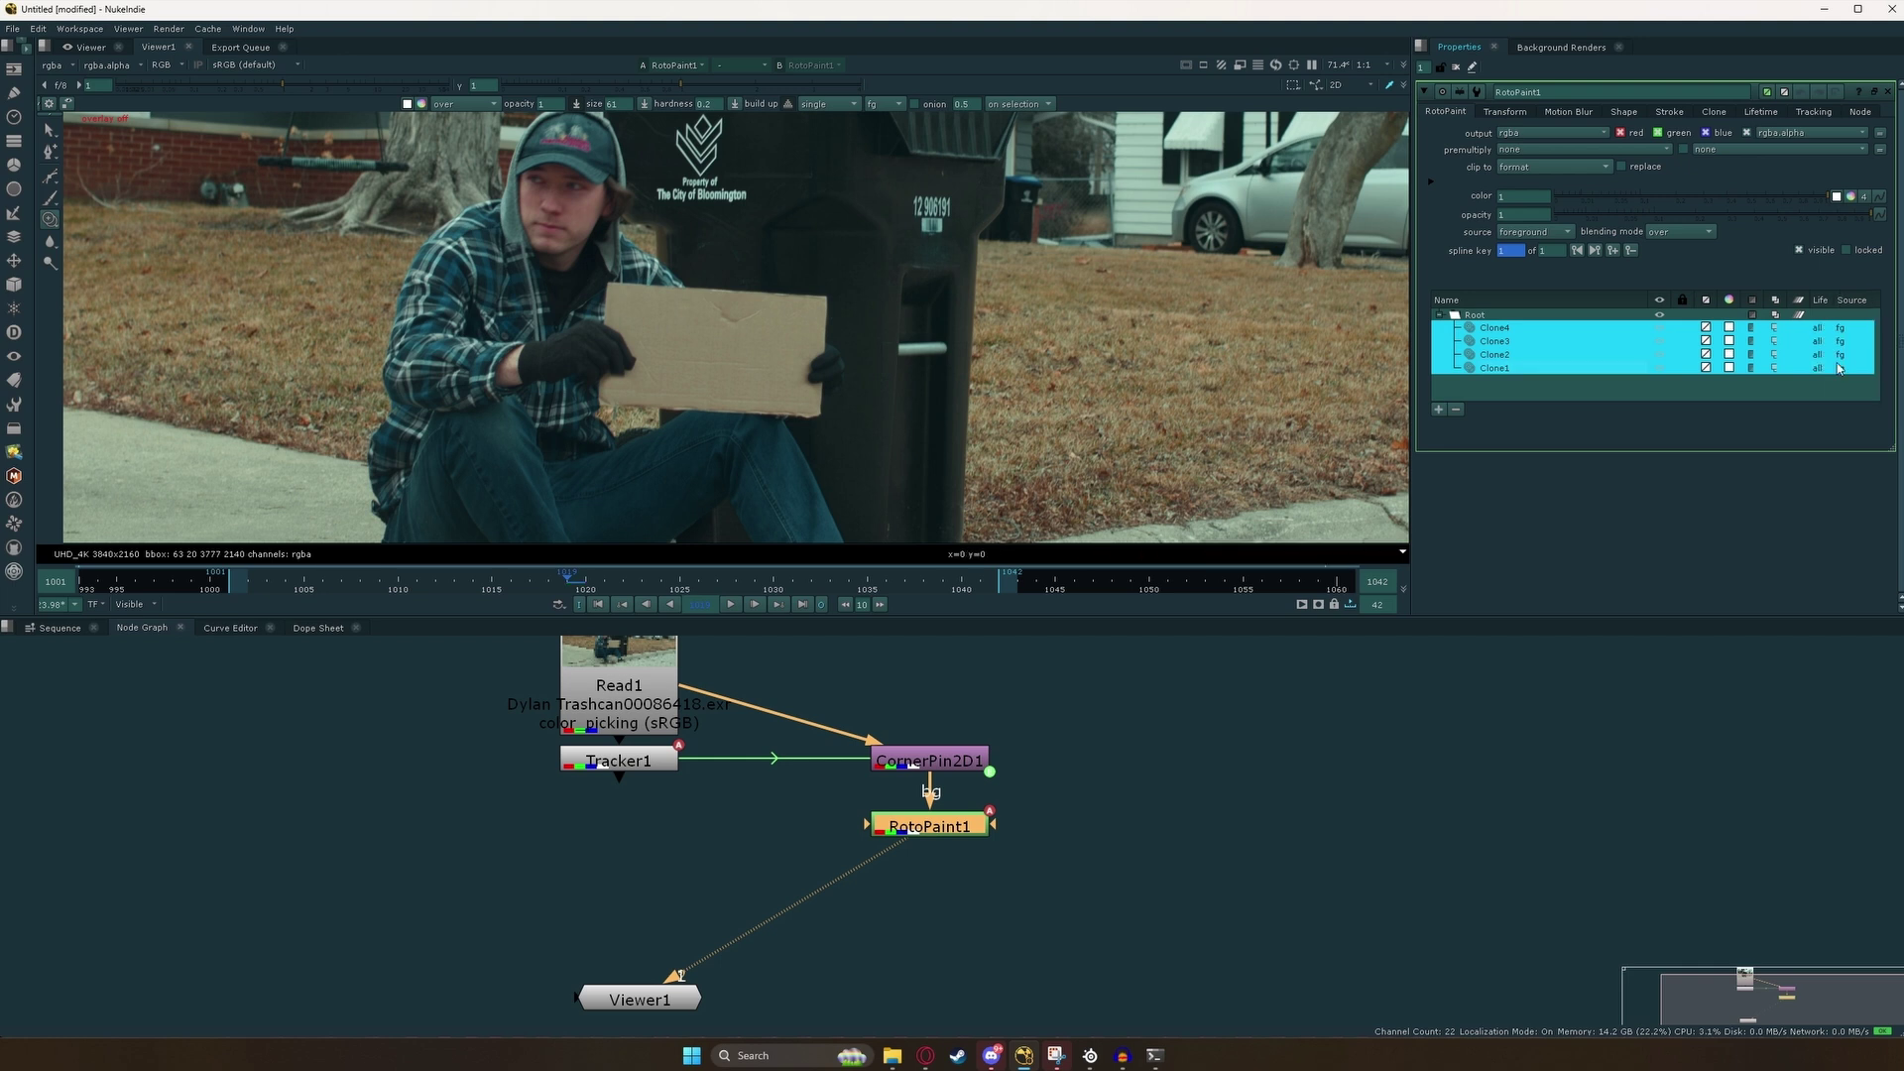
Play the painted shot again and examine the lower edge of the sign up close.
left_click(731, 604)
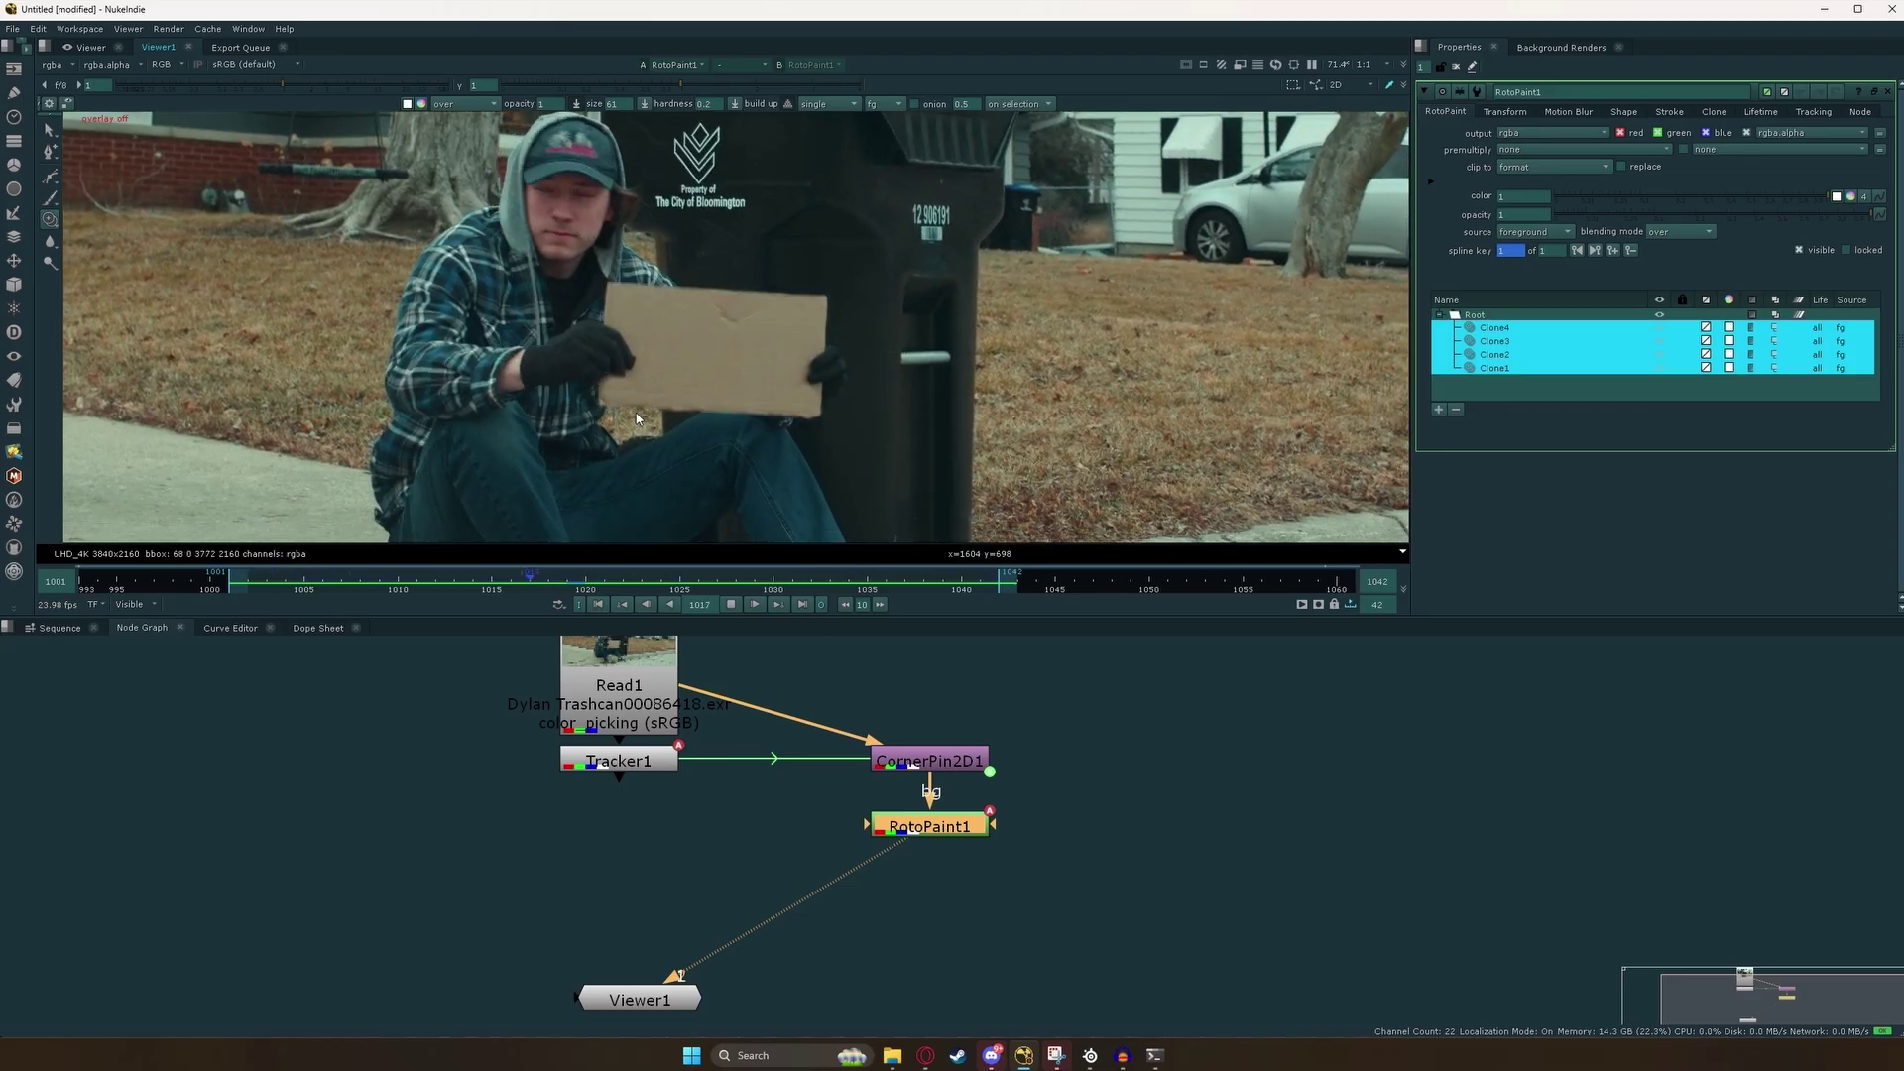
scroll(635, 412, "up", 5)
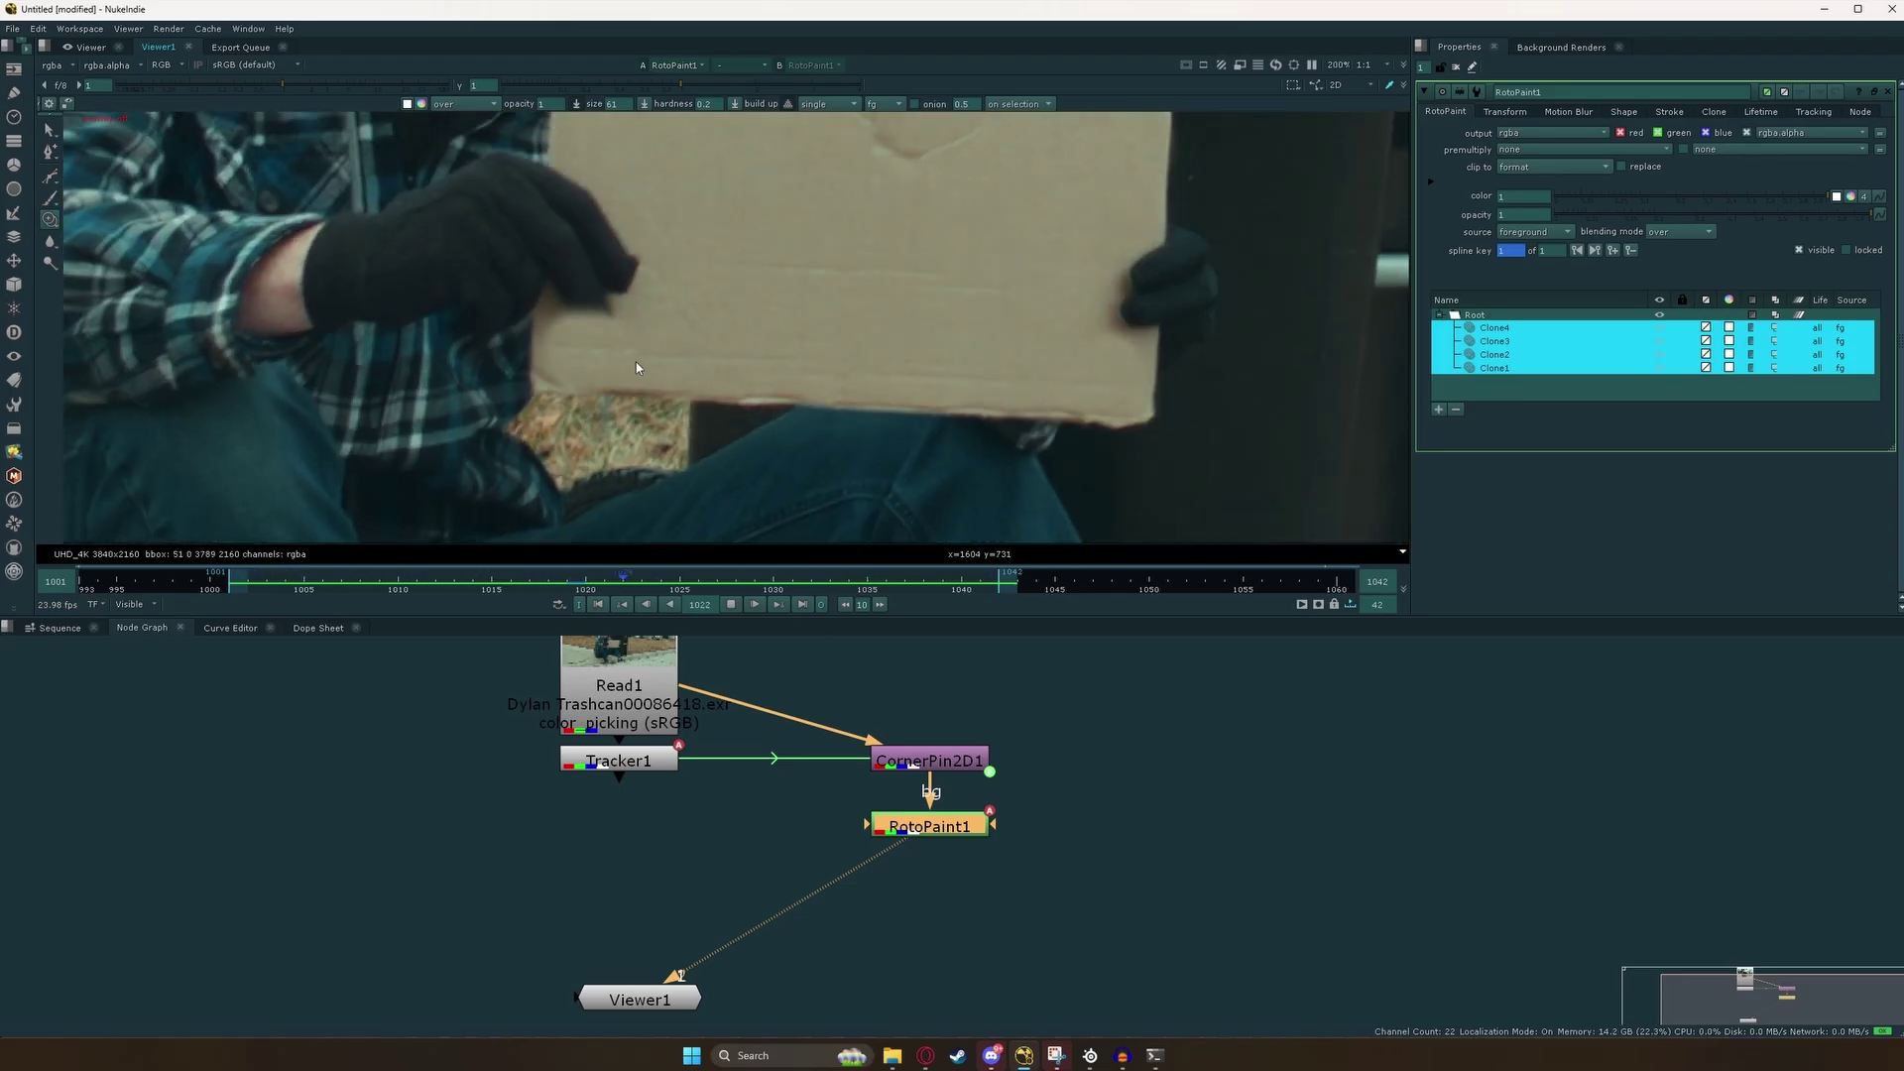
left_click(734, 605)
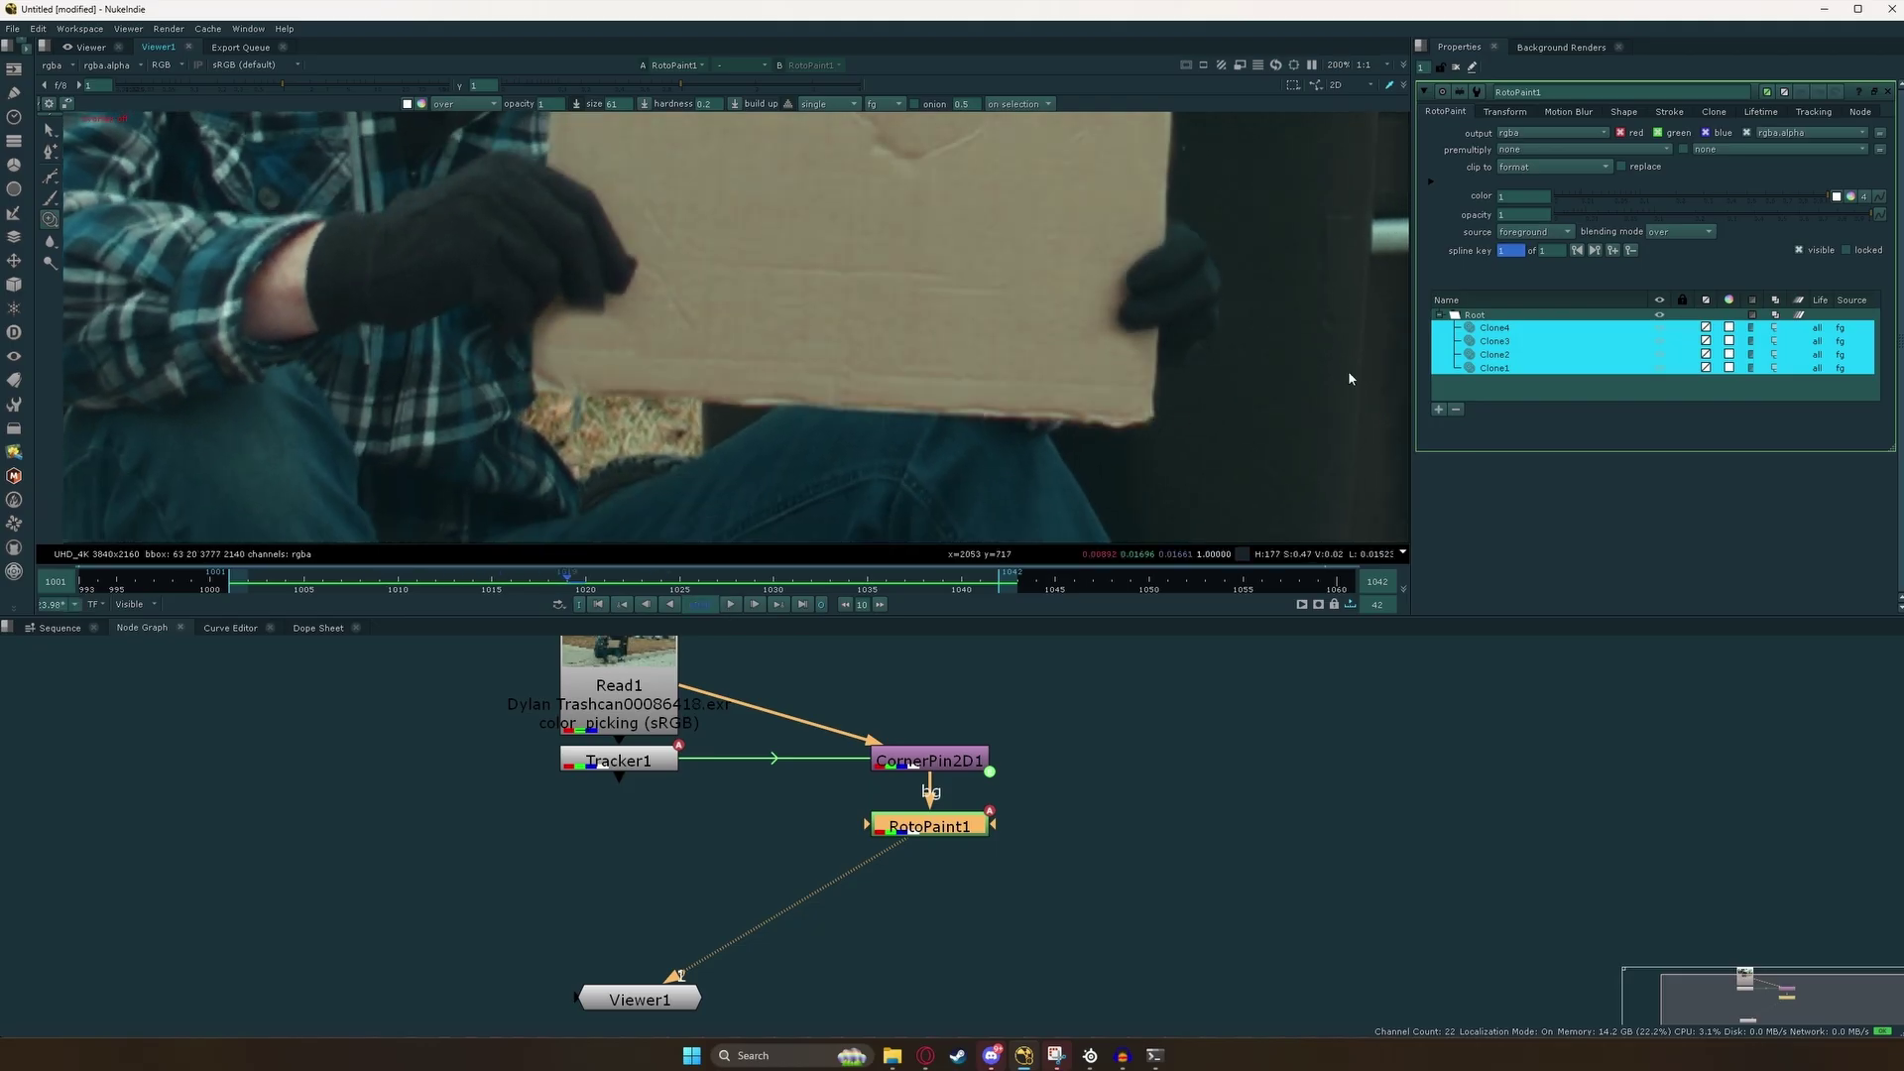
Delete the Clone3 stroke that covers the lower-left X marker.
left_click(1518, 340)
left_click(1455, 409)
scroll(670, 385, "down", 2)
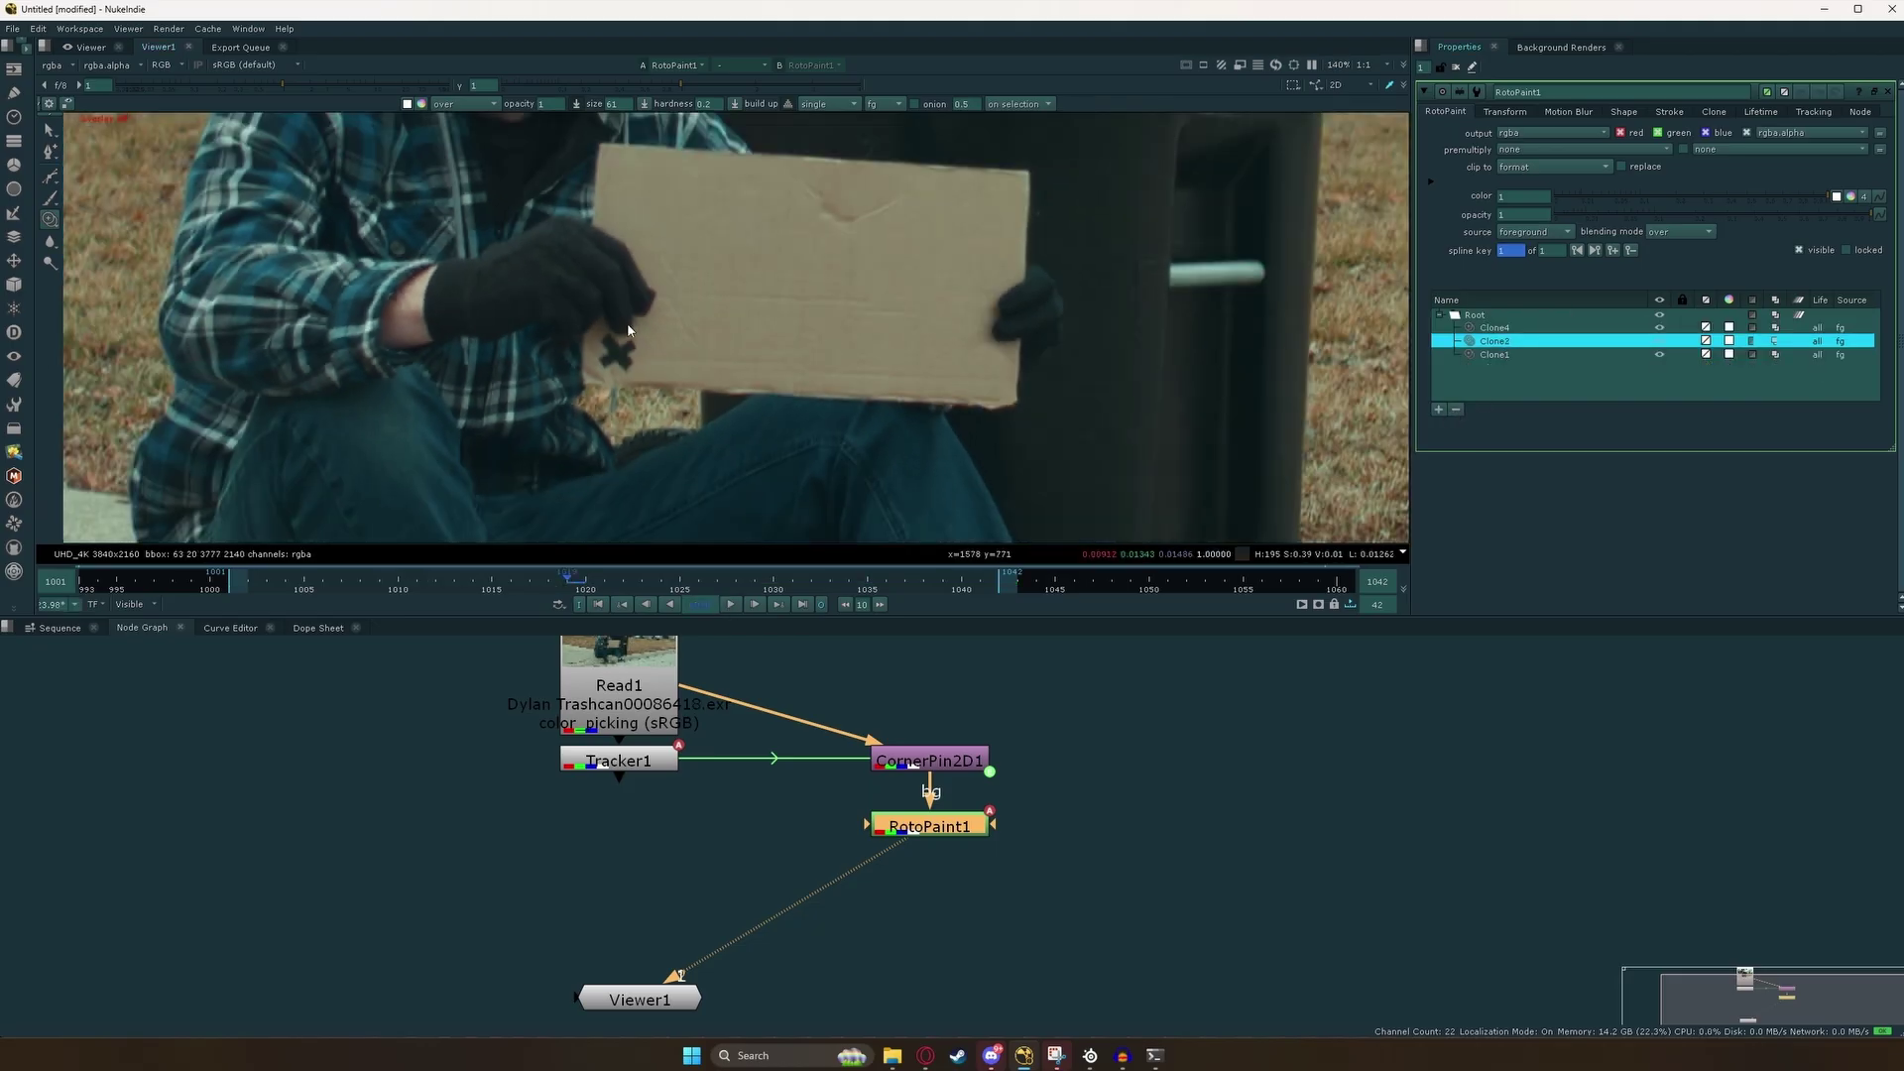
Repaint the sign's lower-left X marker with several short clone strokes at frame 1019, keeping the glove and cardboard edge intact.
scroll(671, 385, "up", 3)
scroll(606, 342, "up", 2)
key("o")
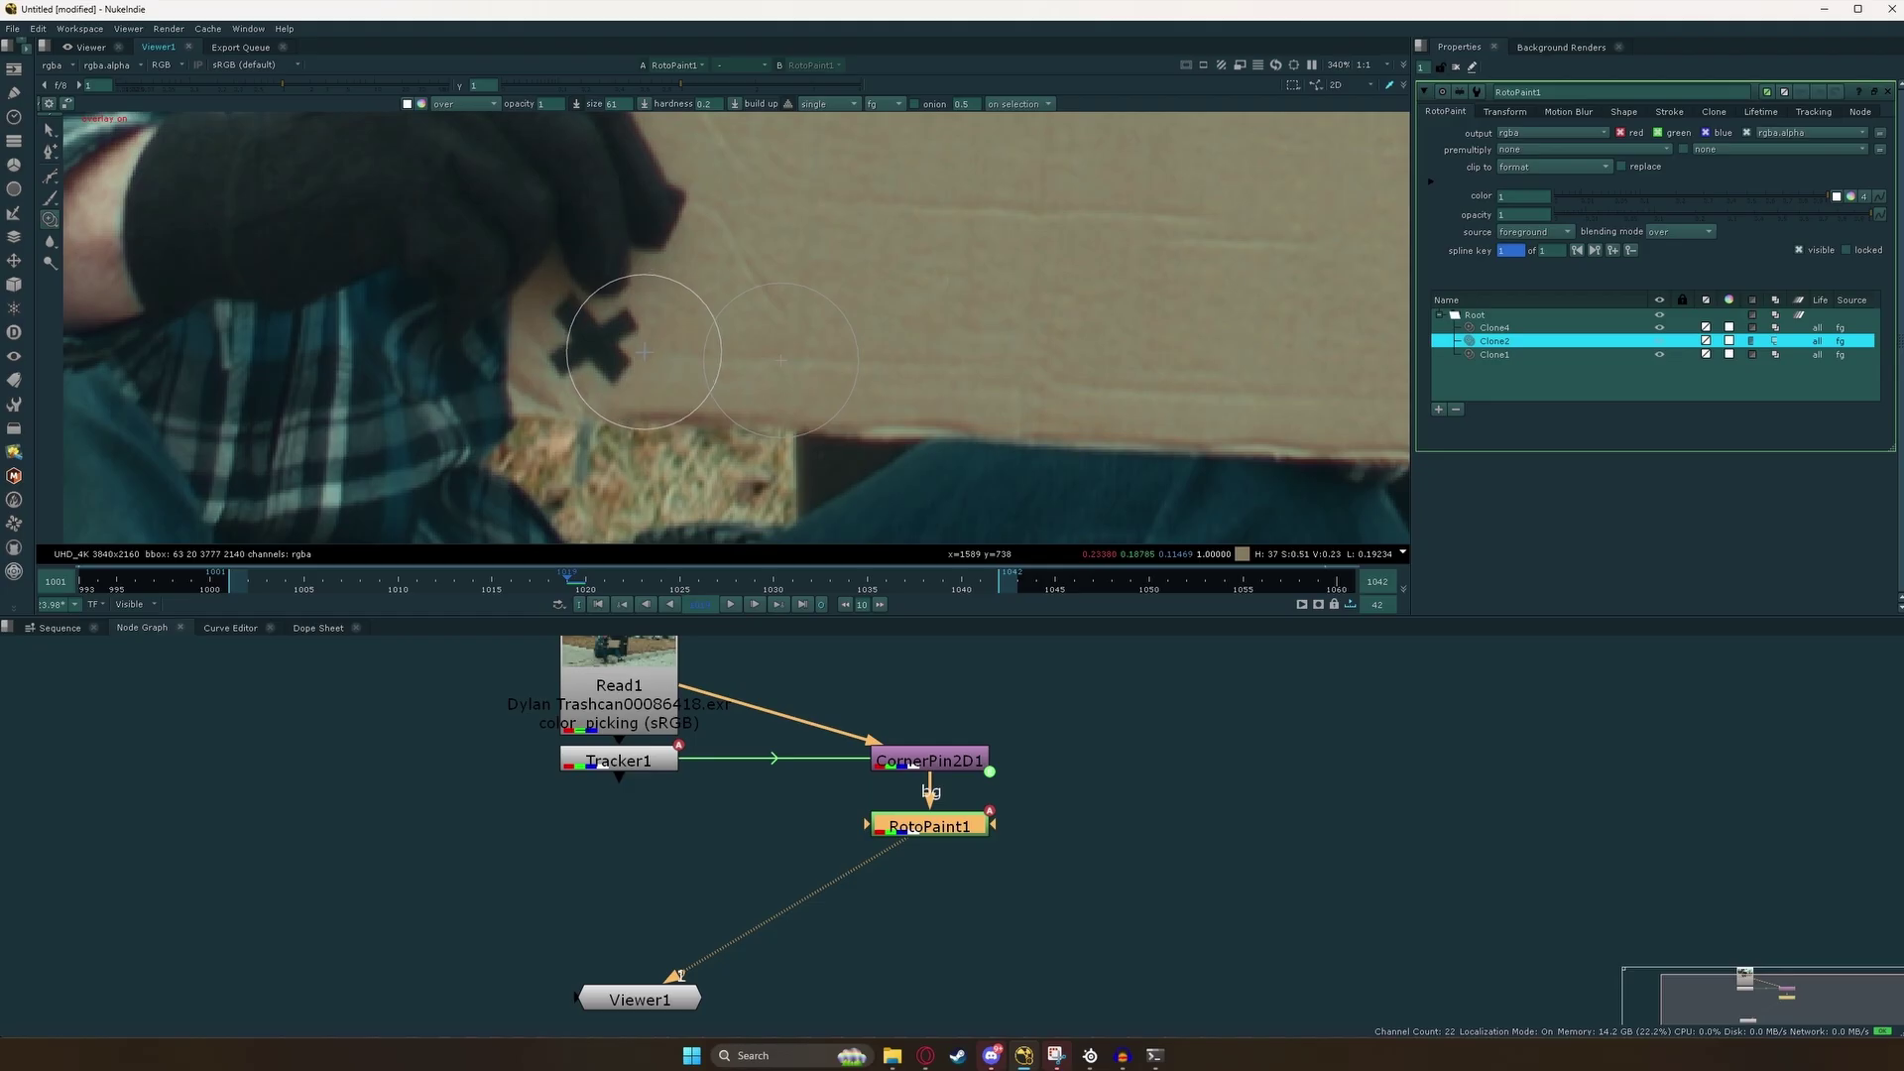
left_click_drag(642, 352, 577, 347)
left_click(556, 325)
left_click(569, 324)
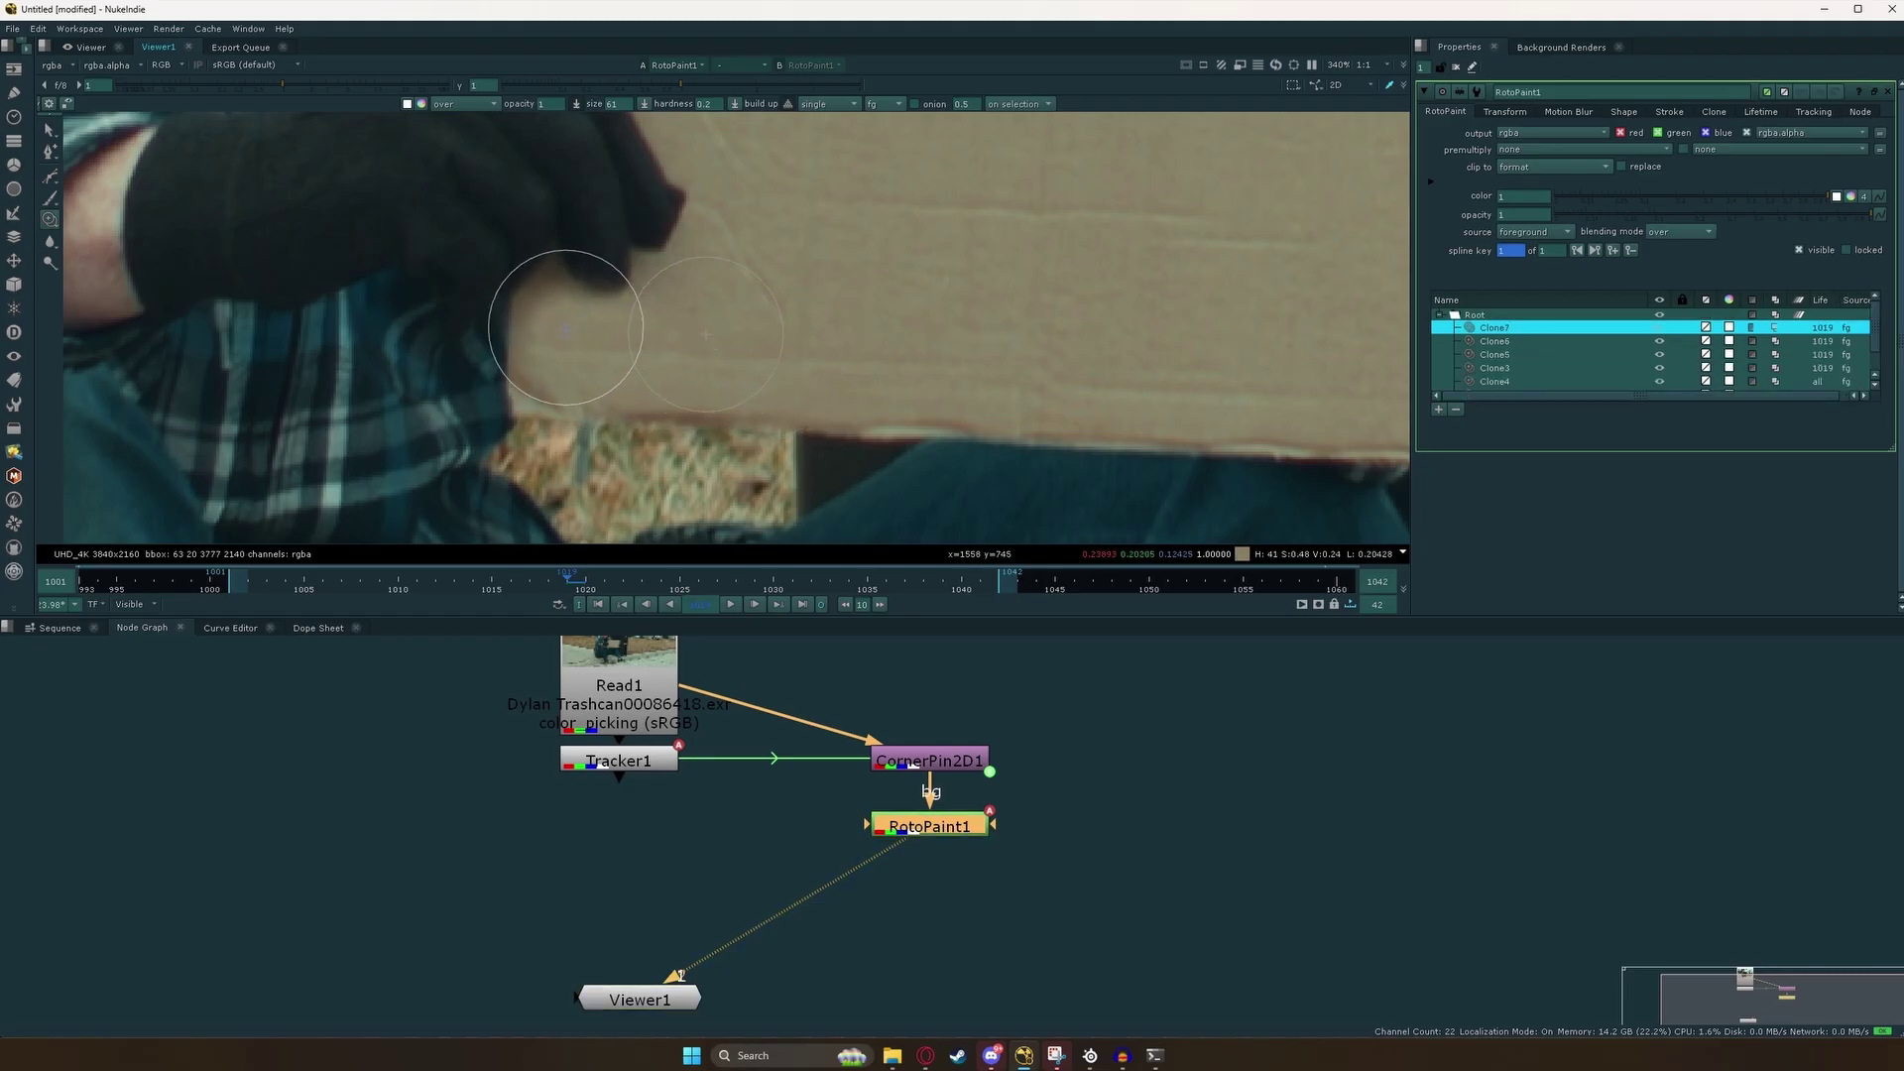
left_click(566, 321)
left_click(576, 334)
key("f")
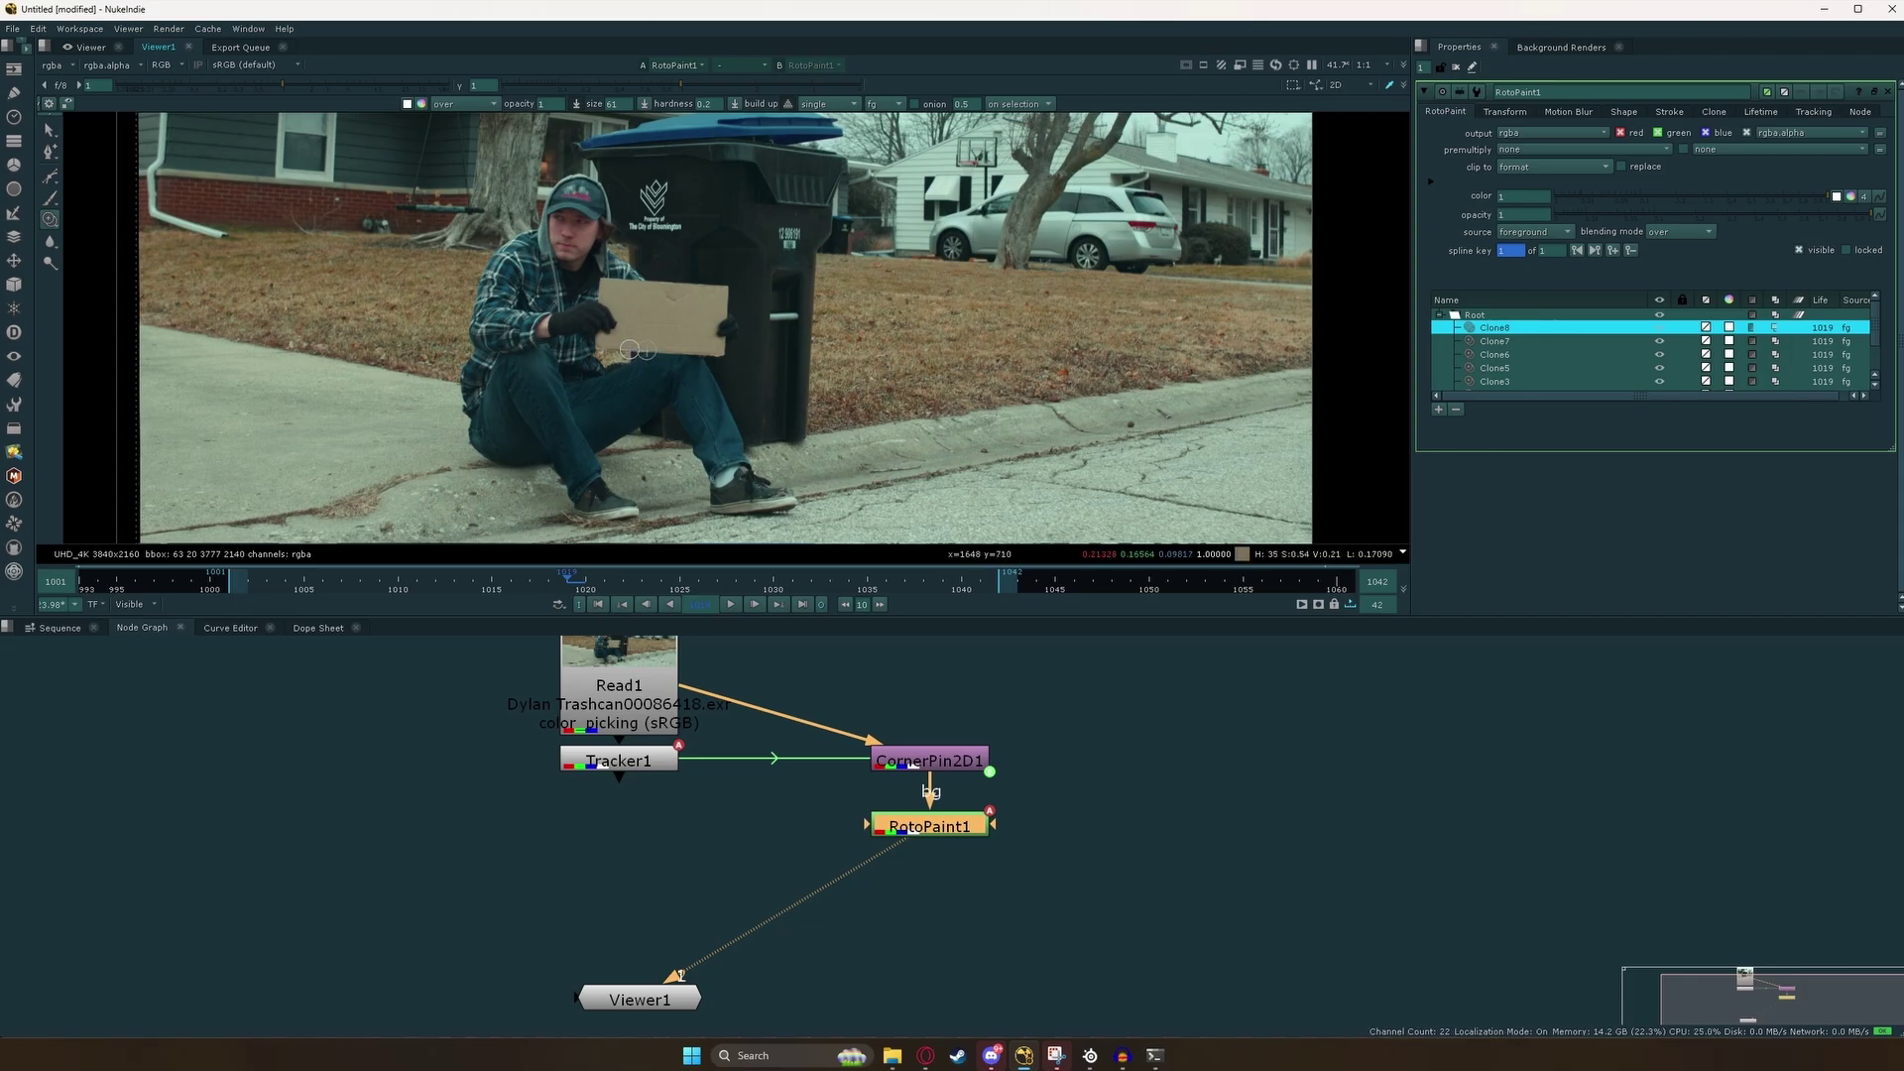
scroll(635, 342, "up", 6)
scroll(665, 397, "down", 6)
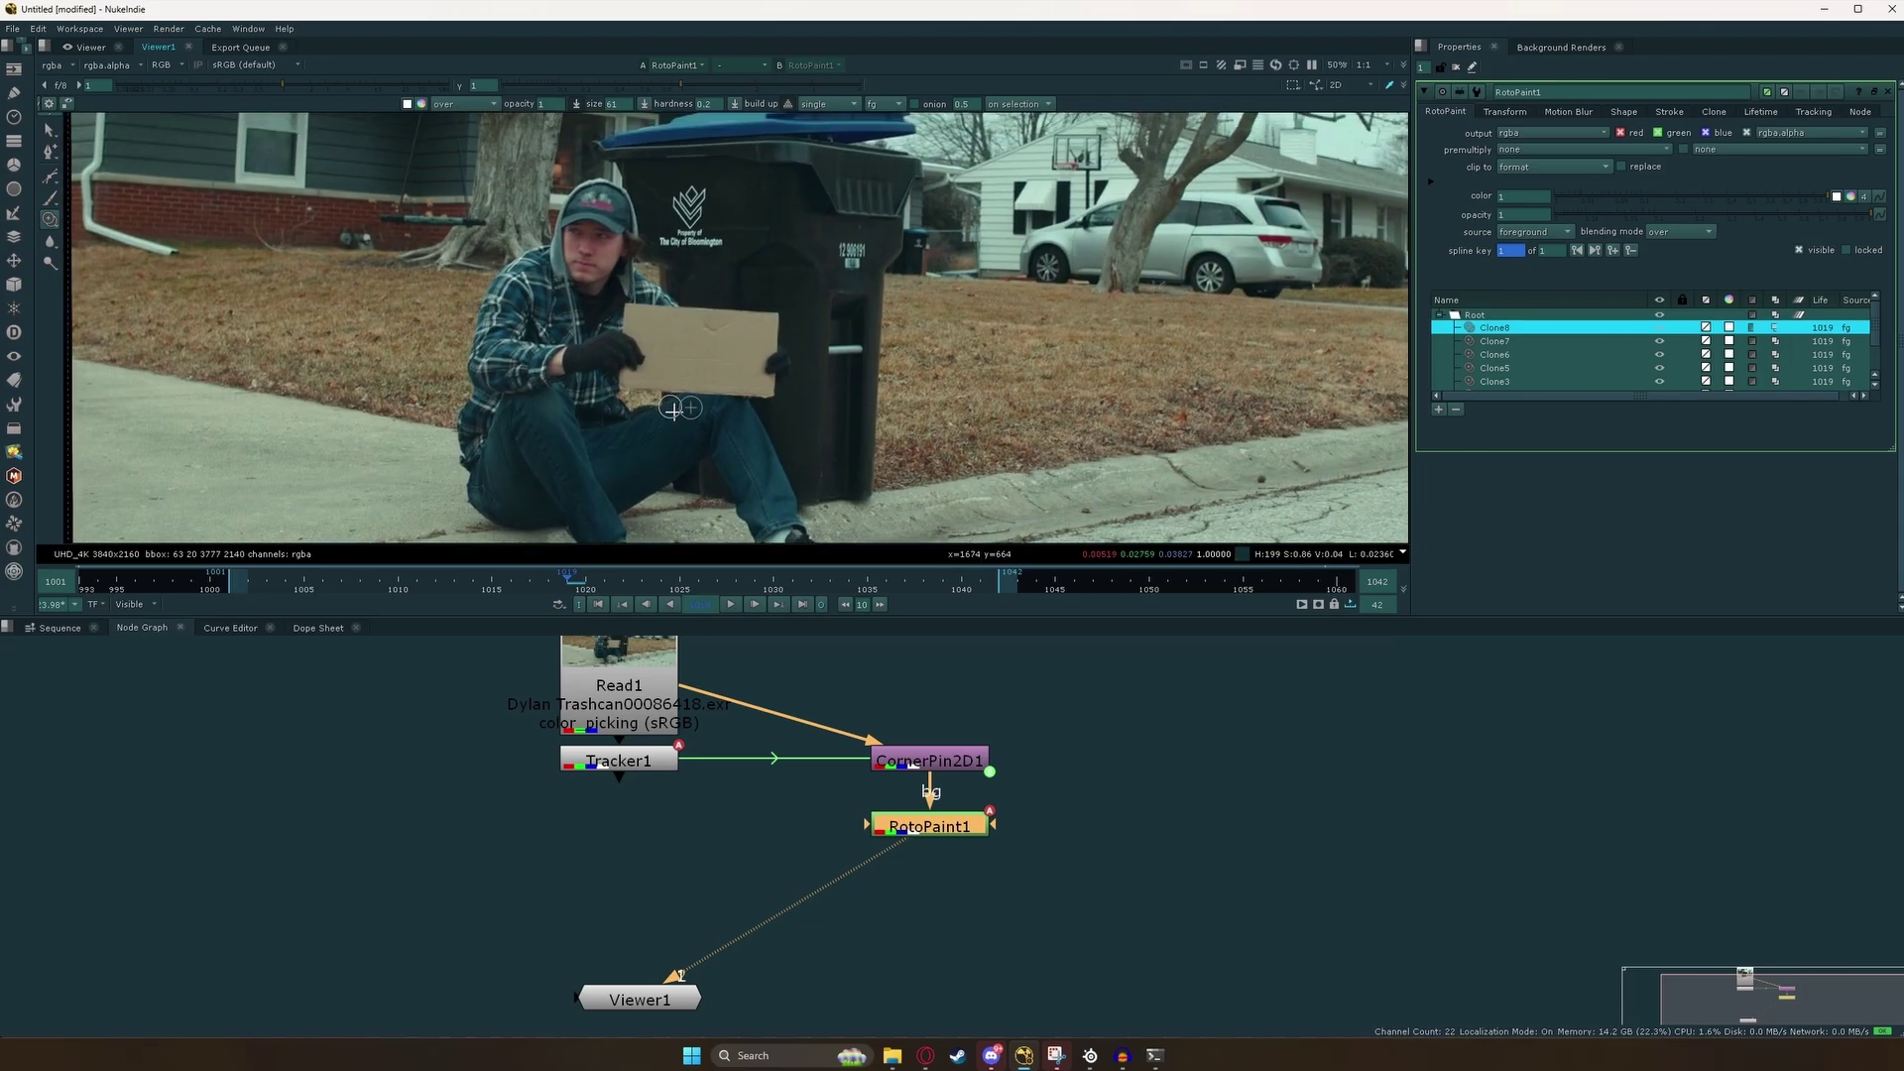
Set the life of the new lower-left clone strokes, Clone3 and Clone5 to Clone8, to all frames.
scroll(673, 408, "up", 6)
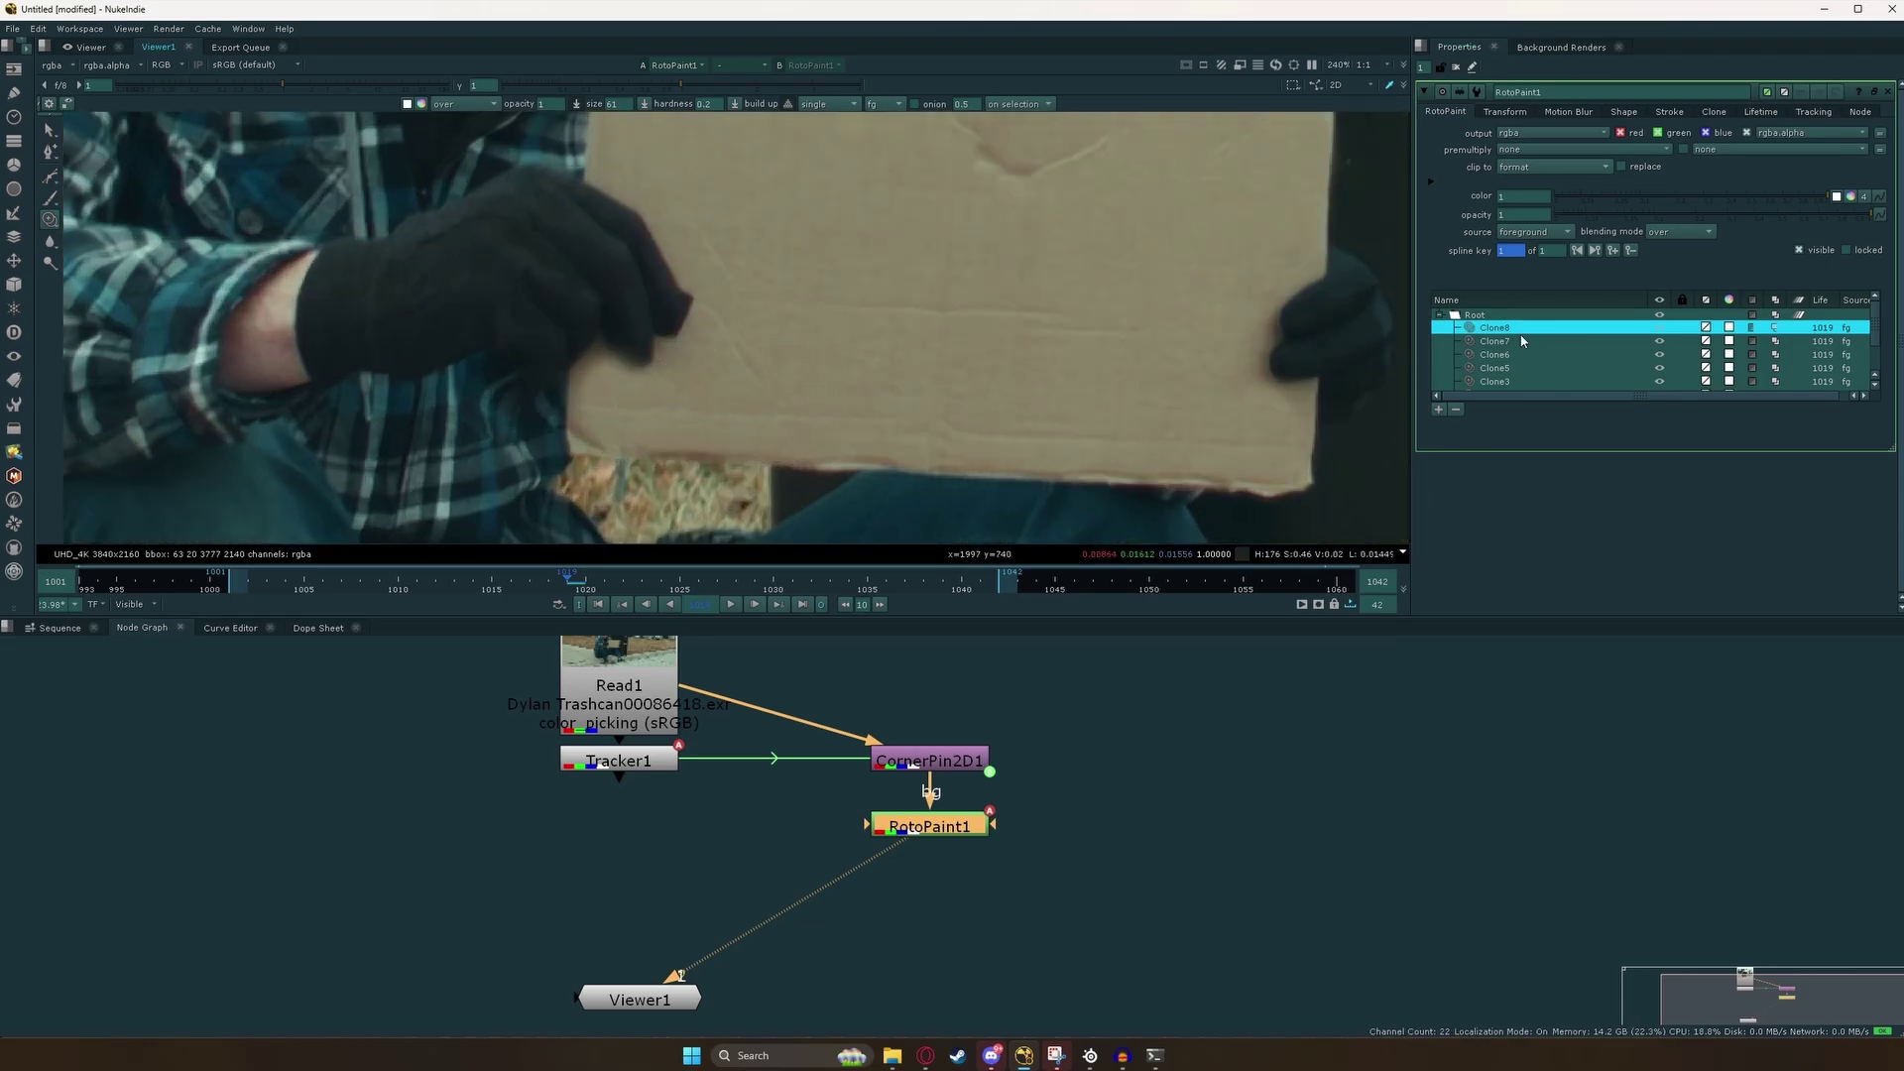
scroll(1532, 337, "down", 1)
left_click(1831, 343, "shift")
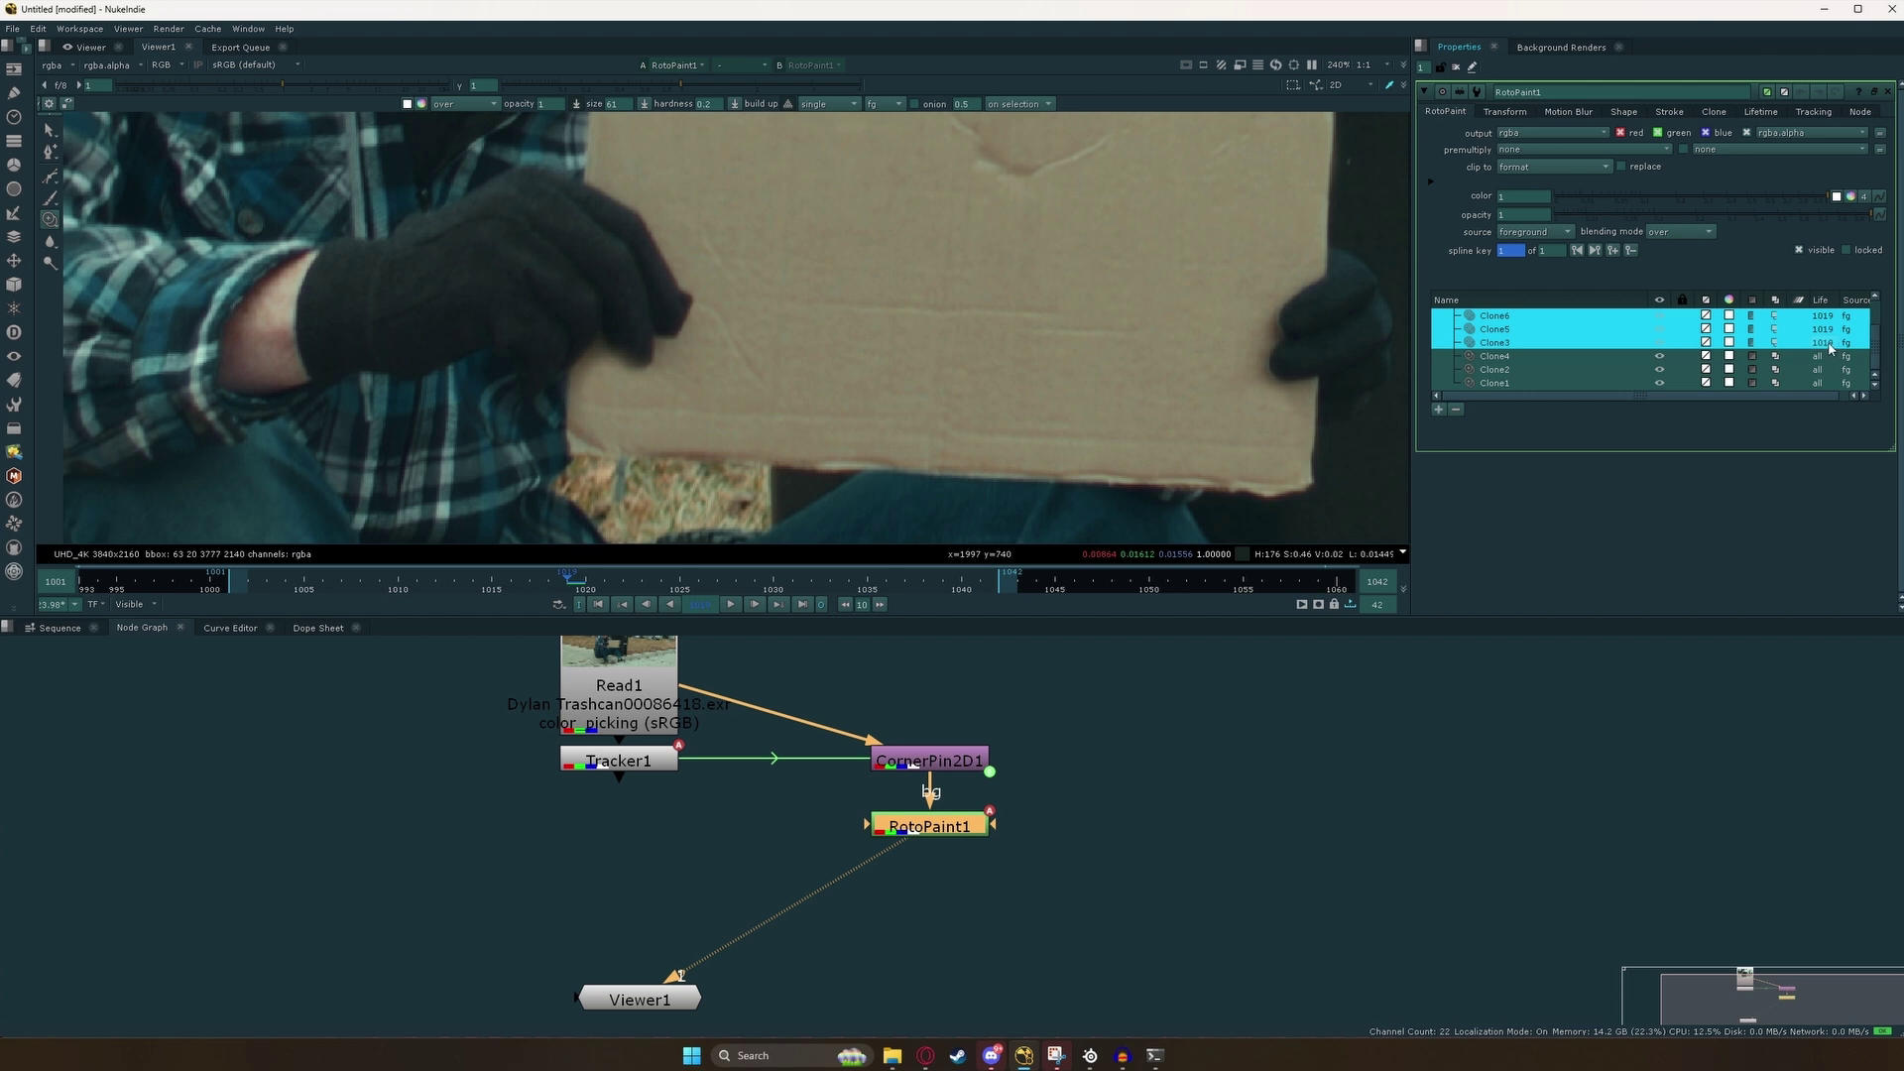
left_click(1831, 349)
left_click(1869, 317)
scroll(635, 412, "down", 5)
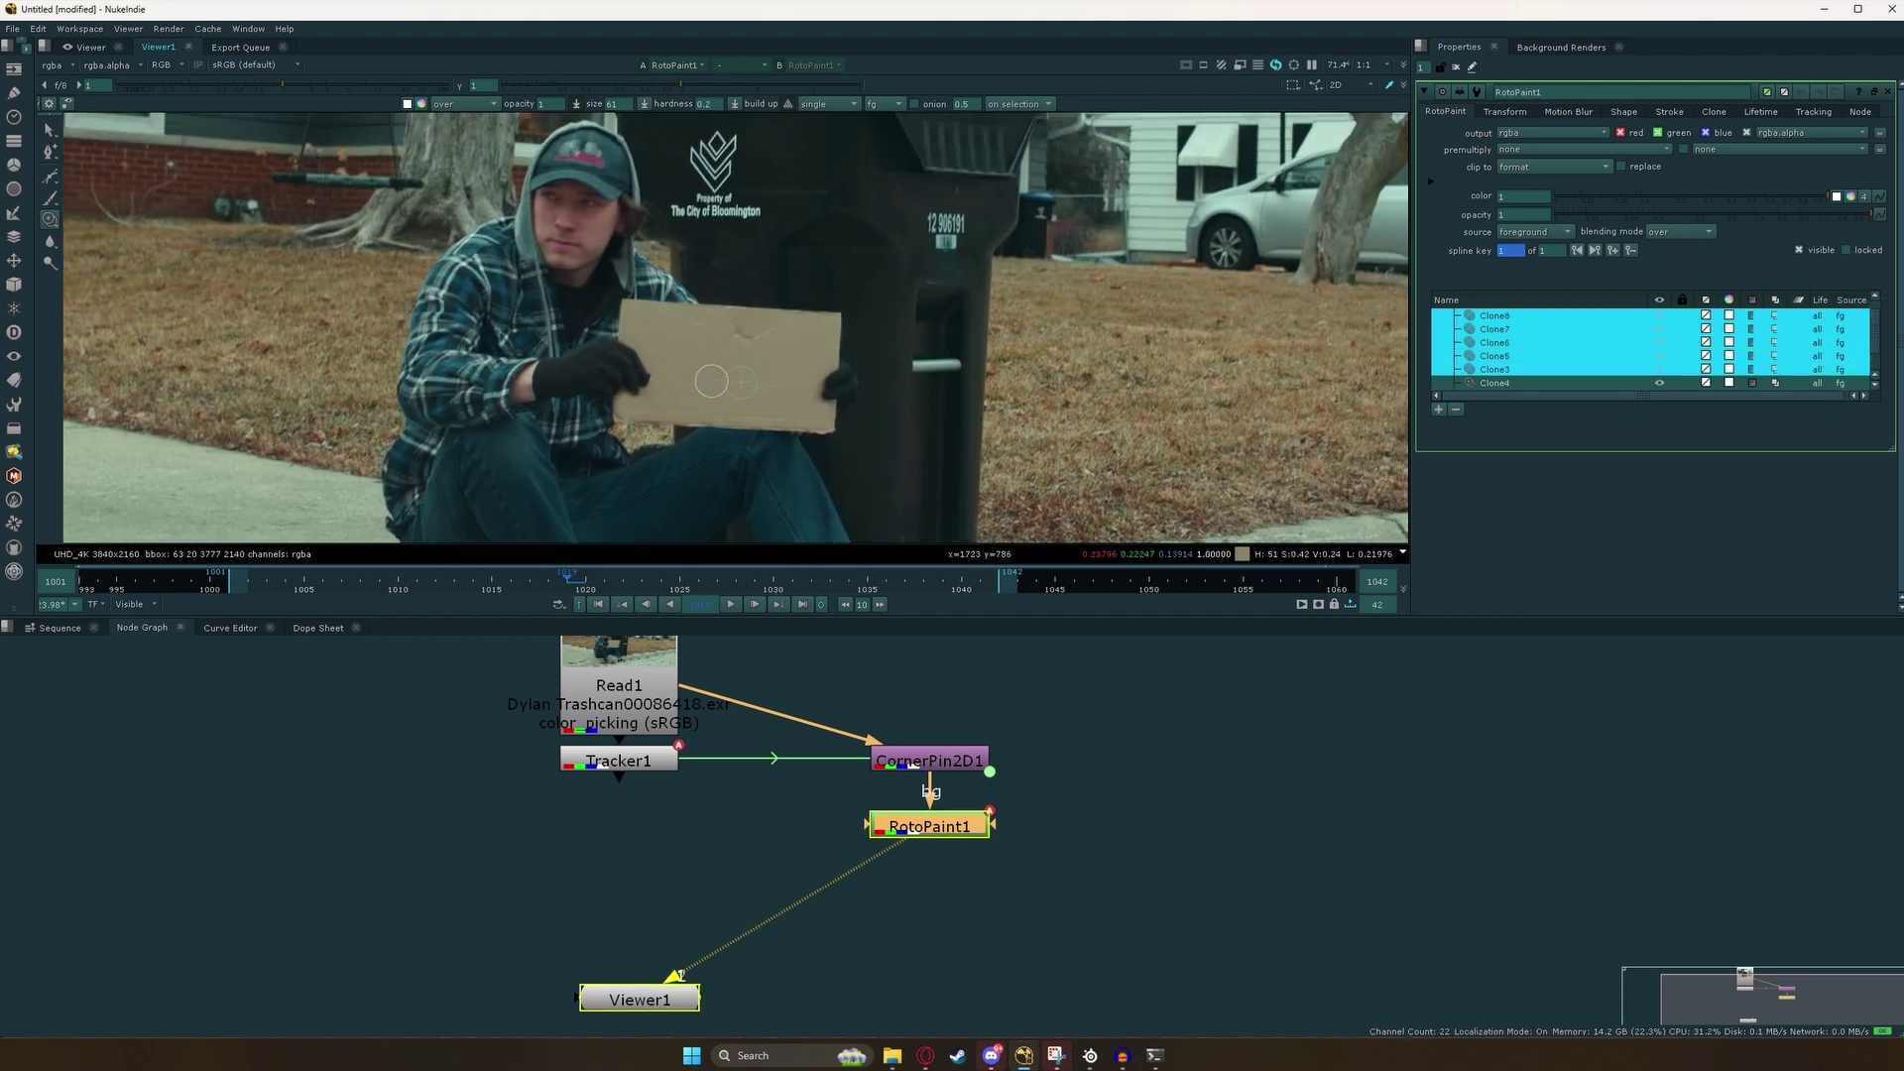
Play the stabilized shot with the extended clone strokes and check the painted sign over the full range.
left_click(732, 605)
scroll(670, 489, "down", 2)
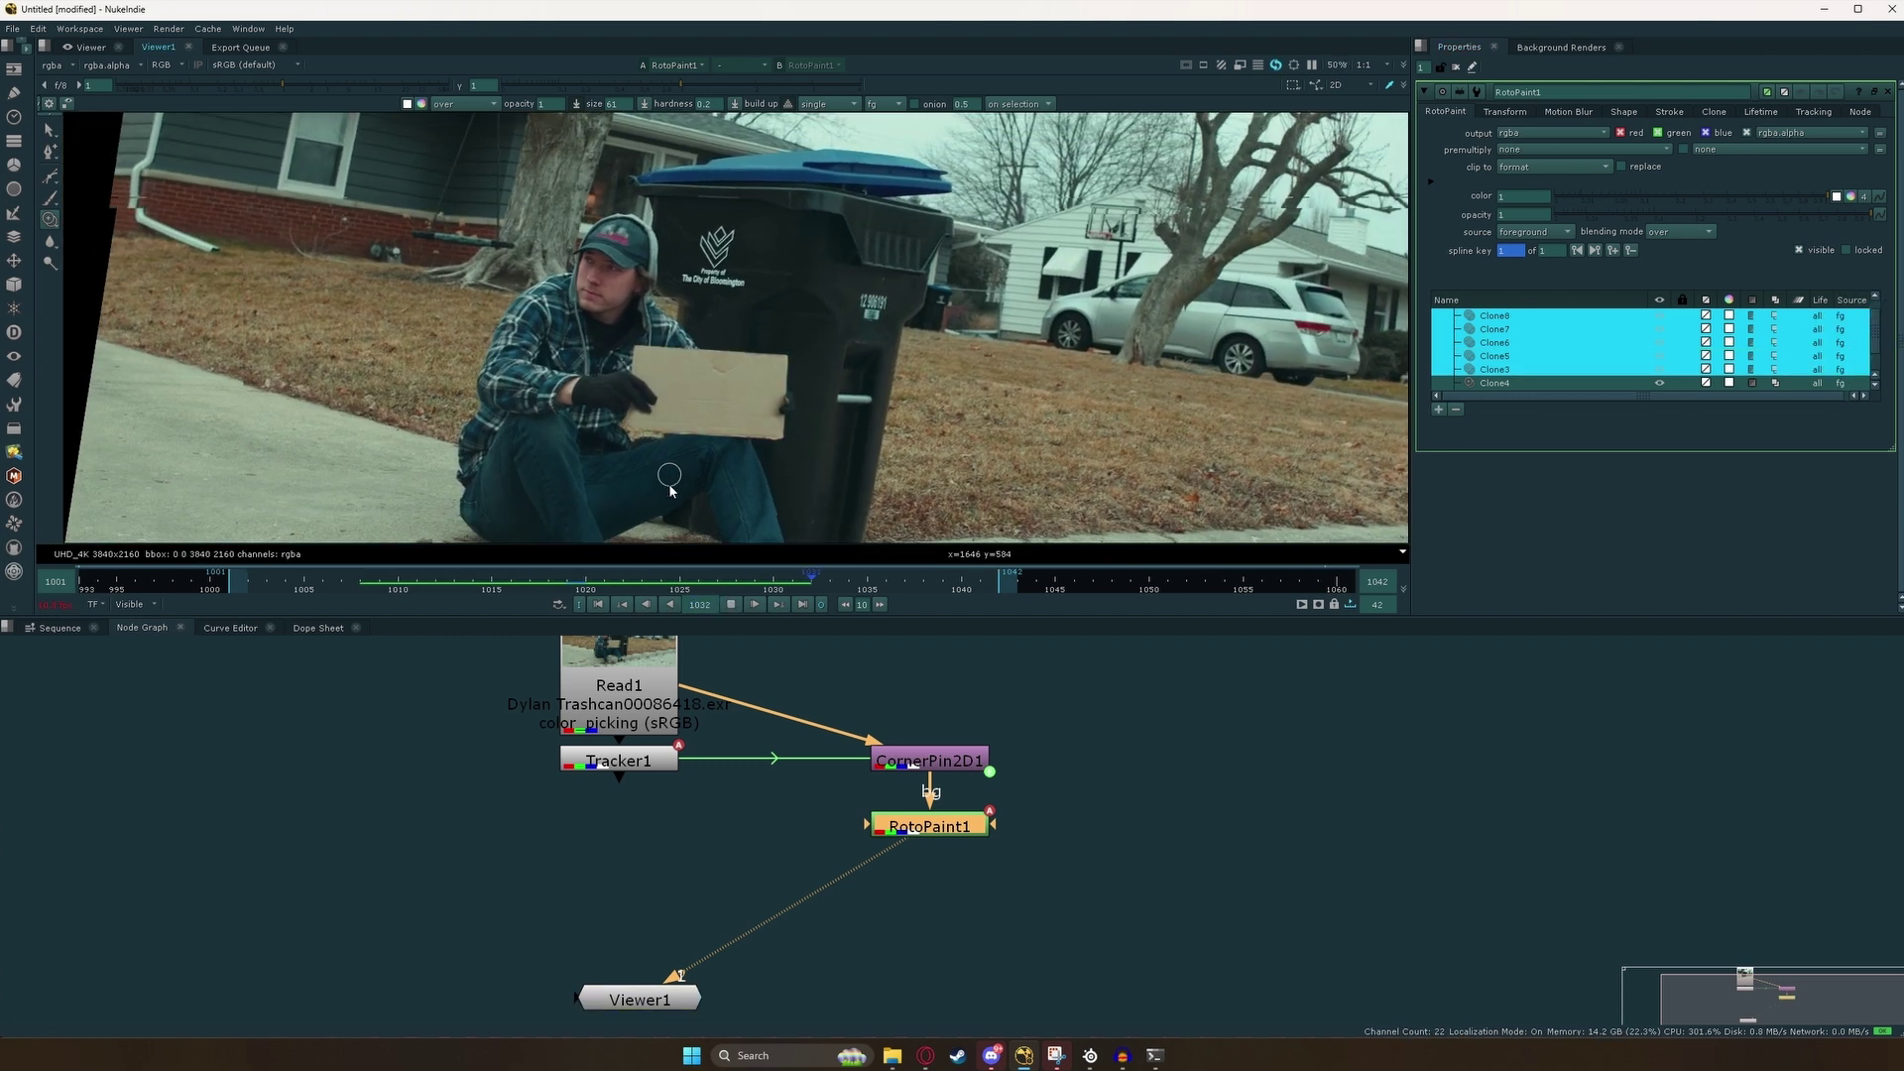
left_click(732, 606)
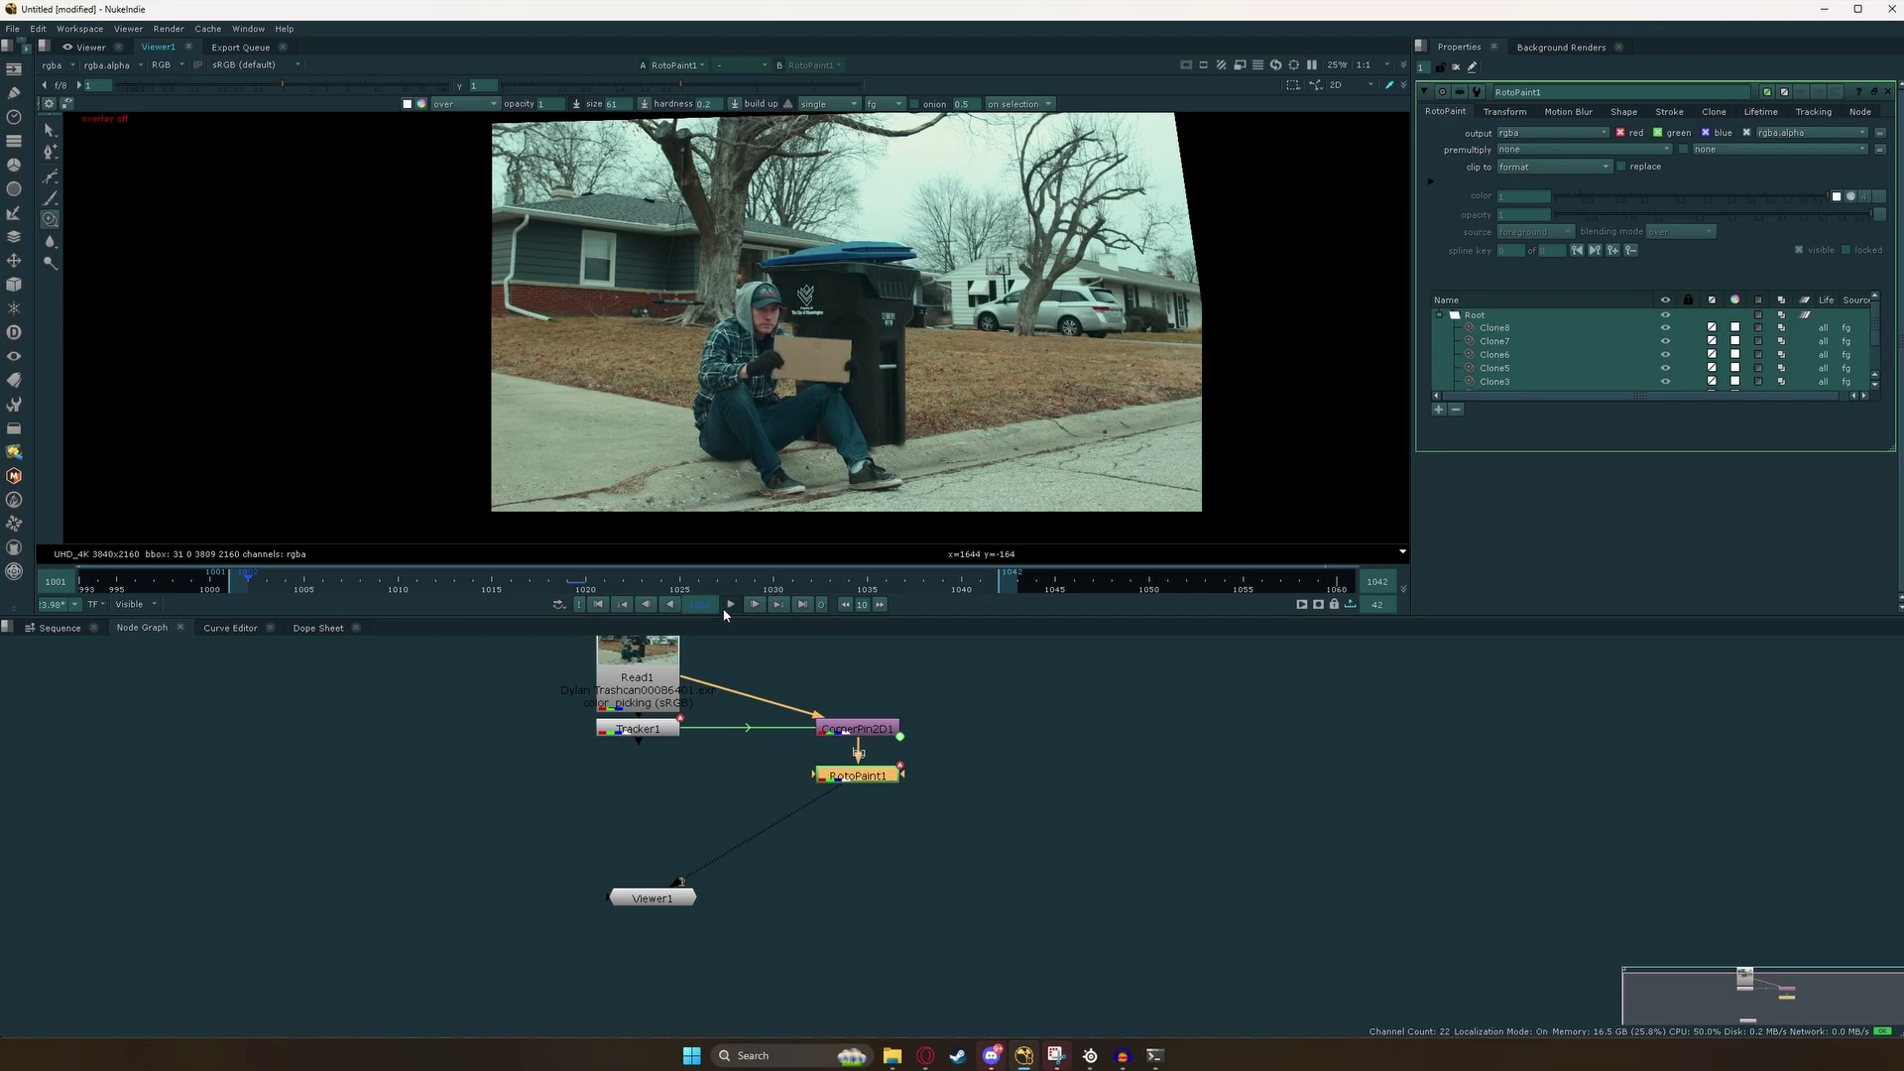
left_click(730, 605)
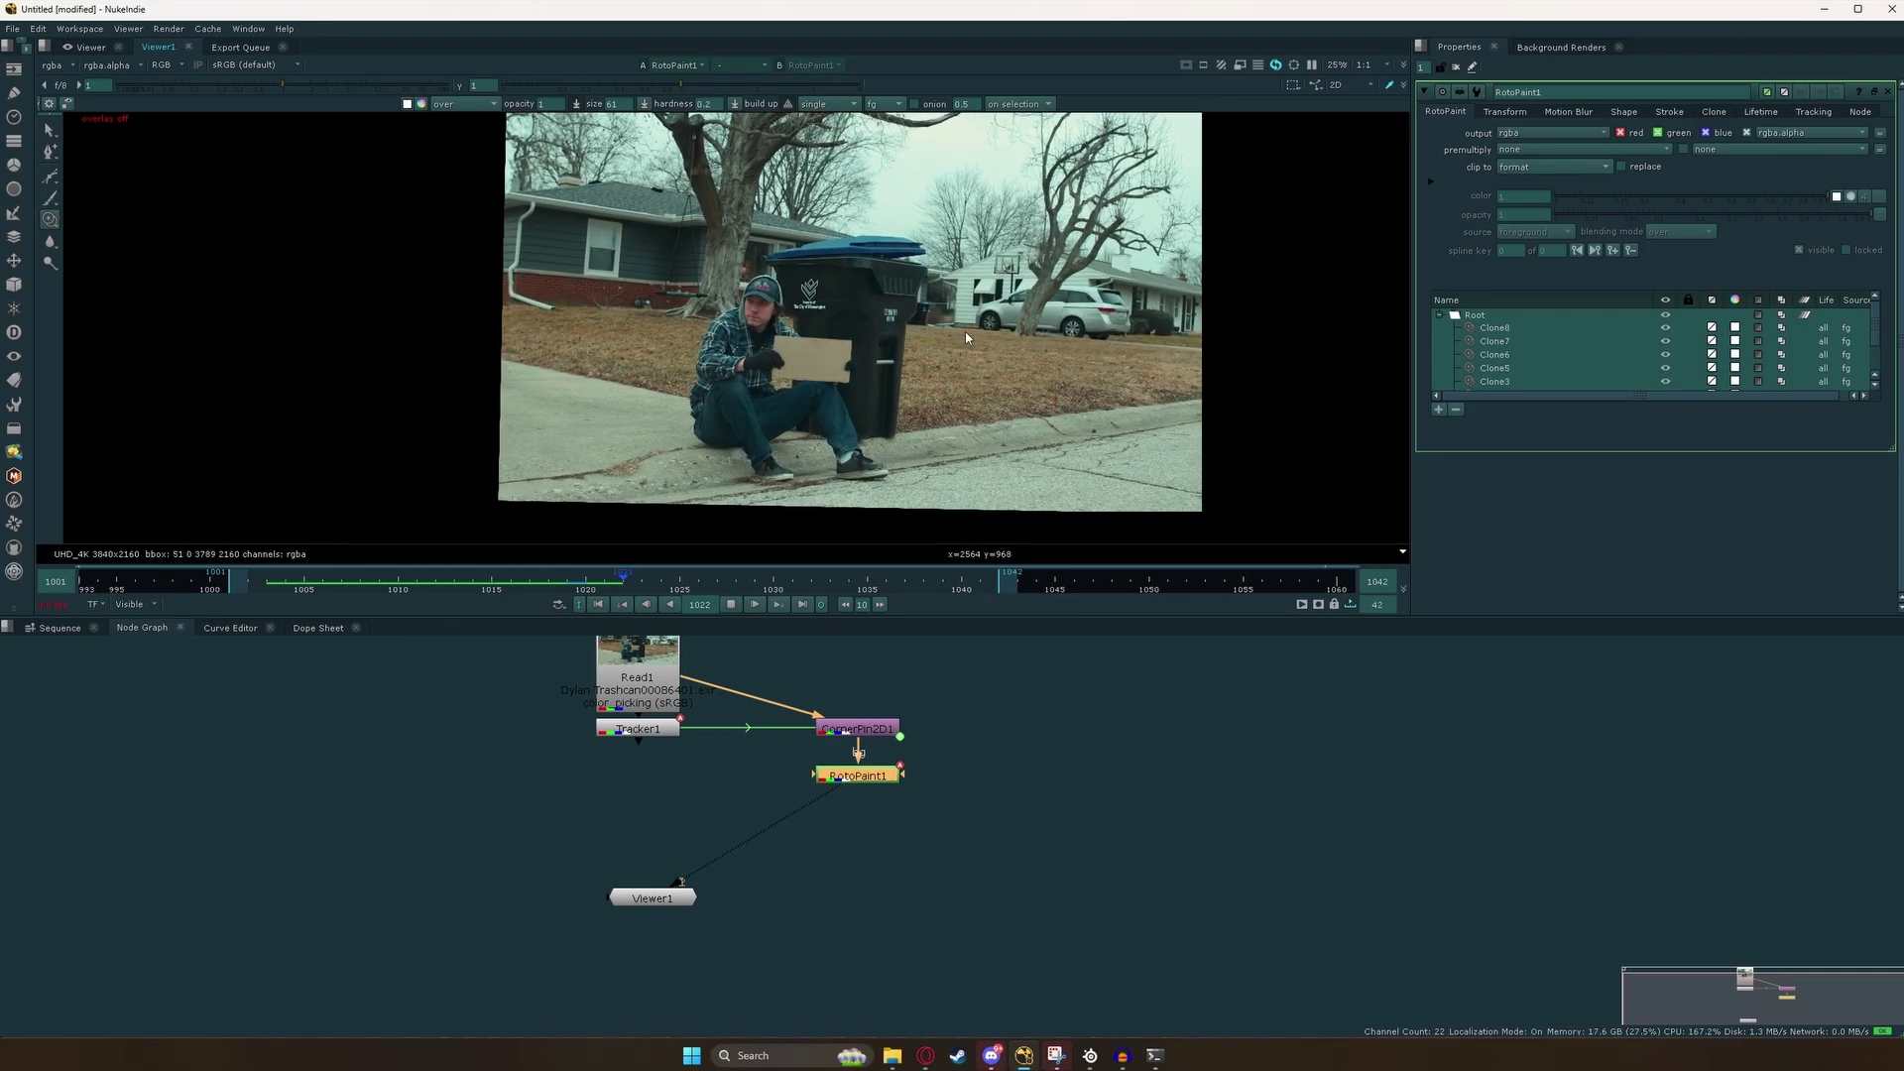
scroll(932, 307, "up", 5)
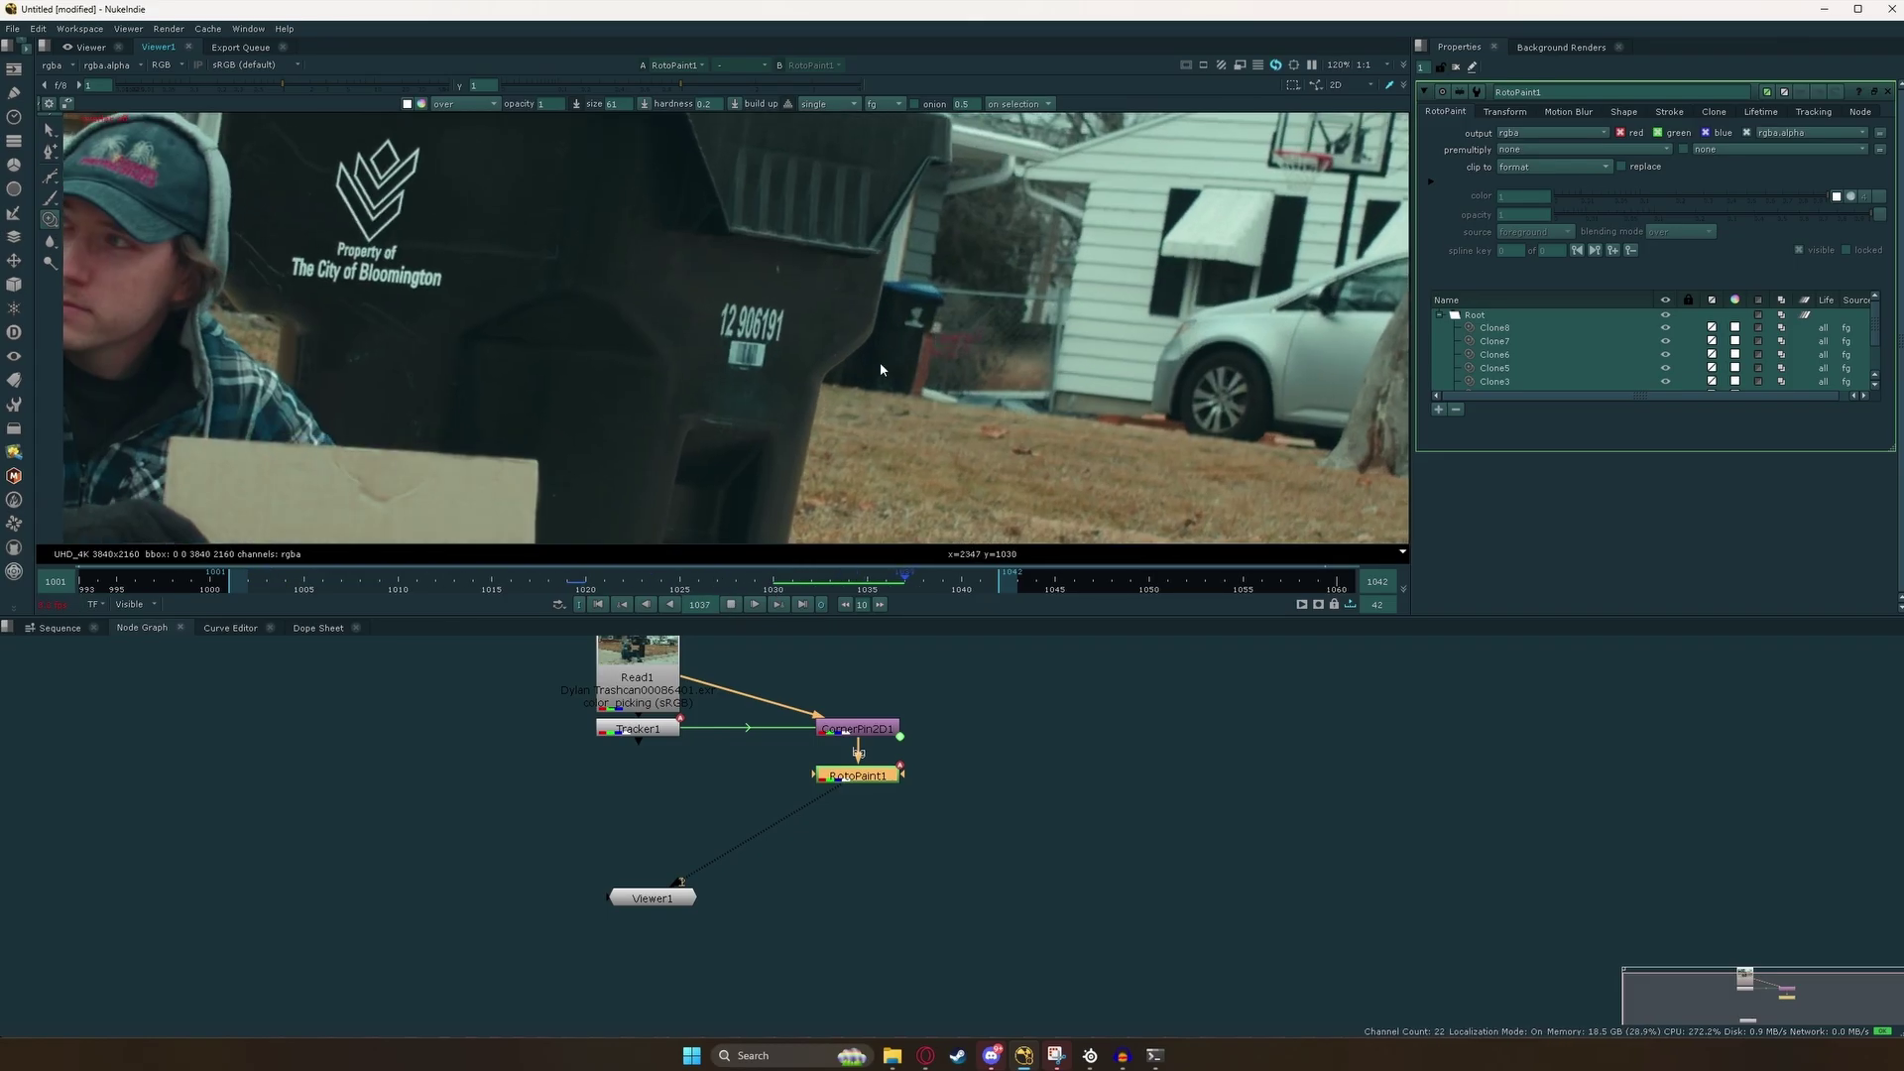
left_click(731, 604)
scroll(848, 271, "up", 4)
scroll(836, 303, "up", 1)
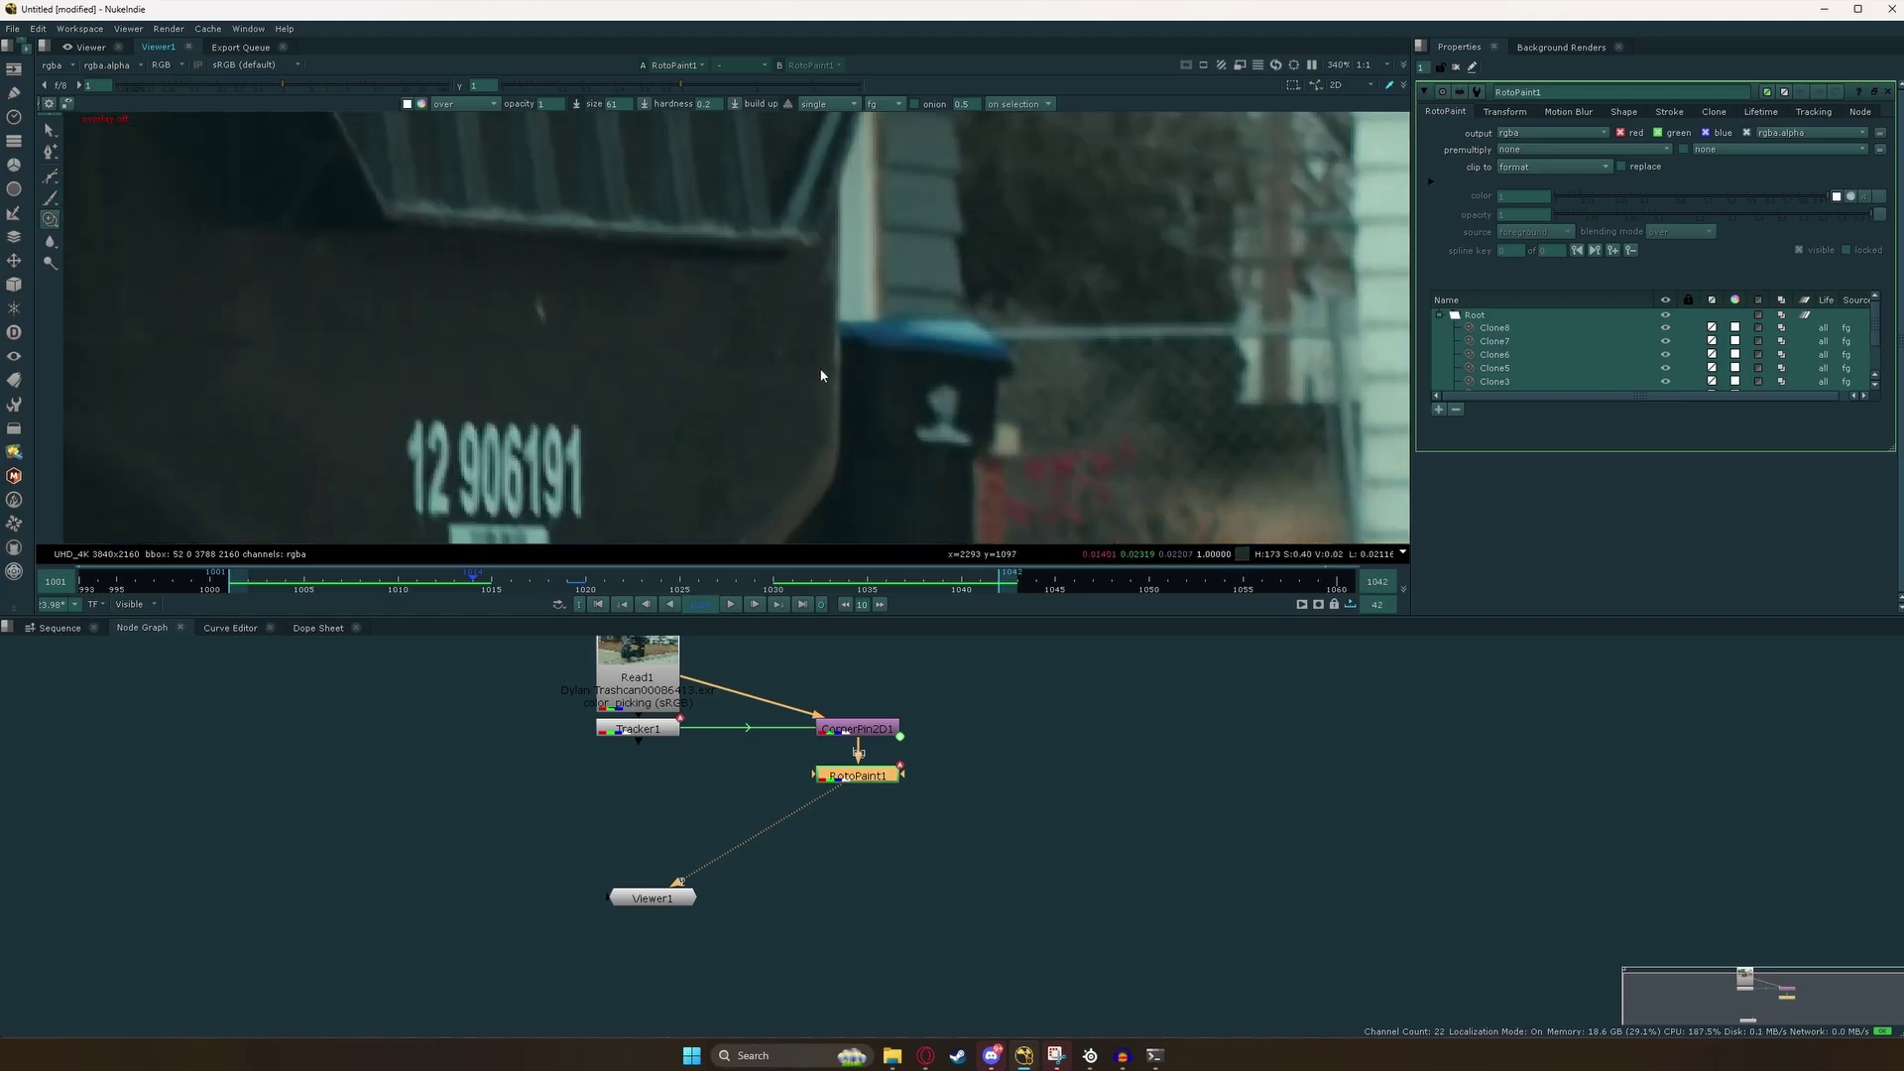
Examine the sign's painted corners and the gloves up close at frame 1011.
mouse_move(435, 580)
left_mouse_down()
mouse_move(391, 585)
mouse_move(417, 584)
left_mouse_up()
scroll(694, 407, "down", 7)
left_click(856, 588)
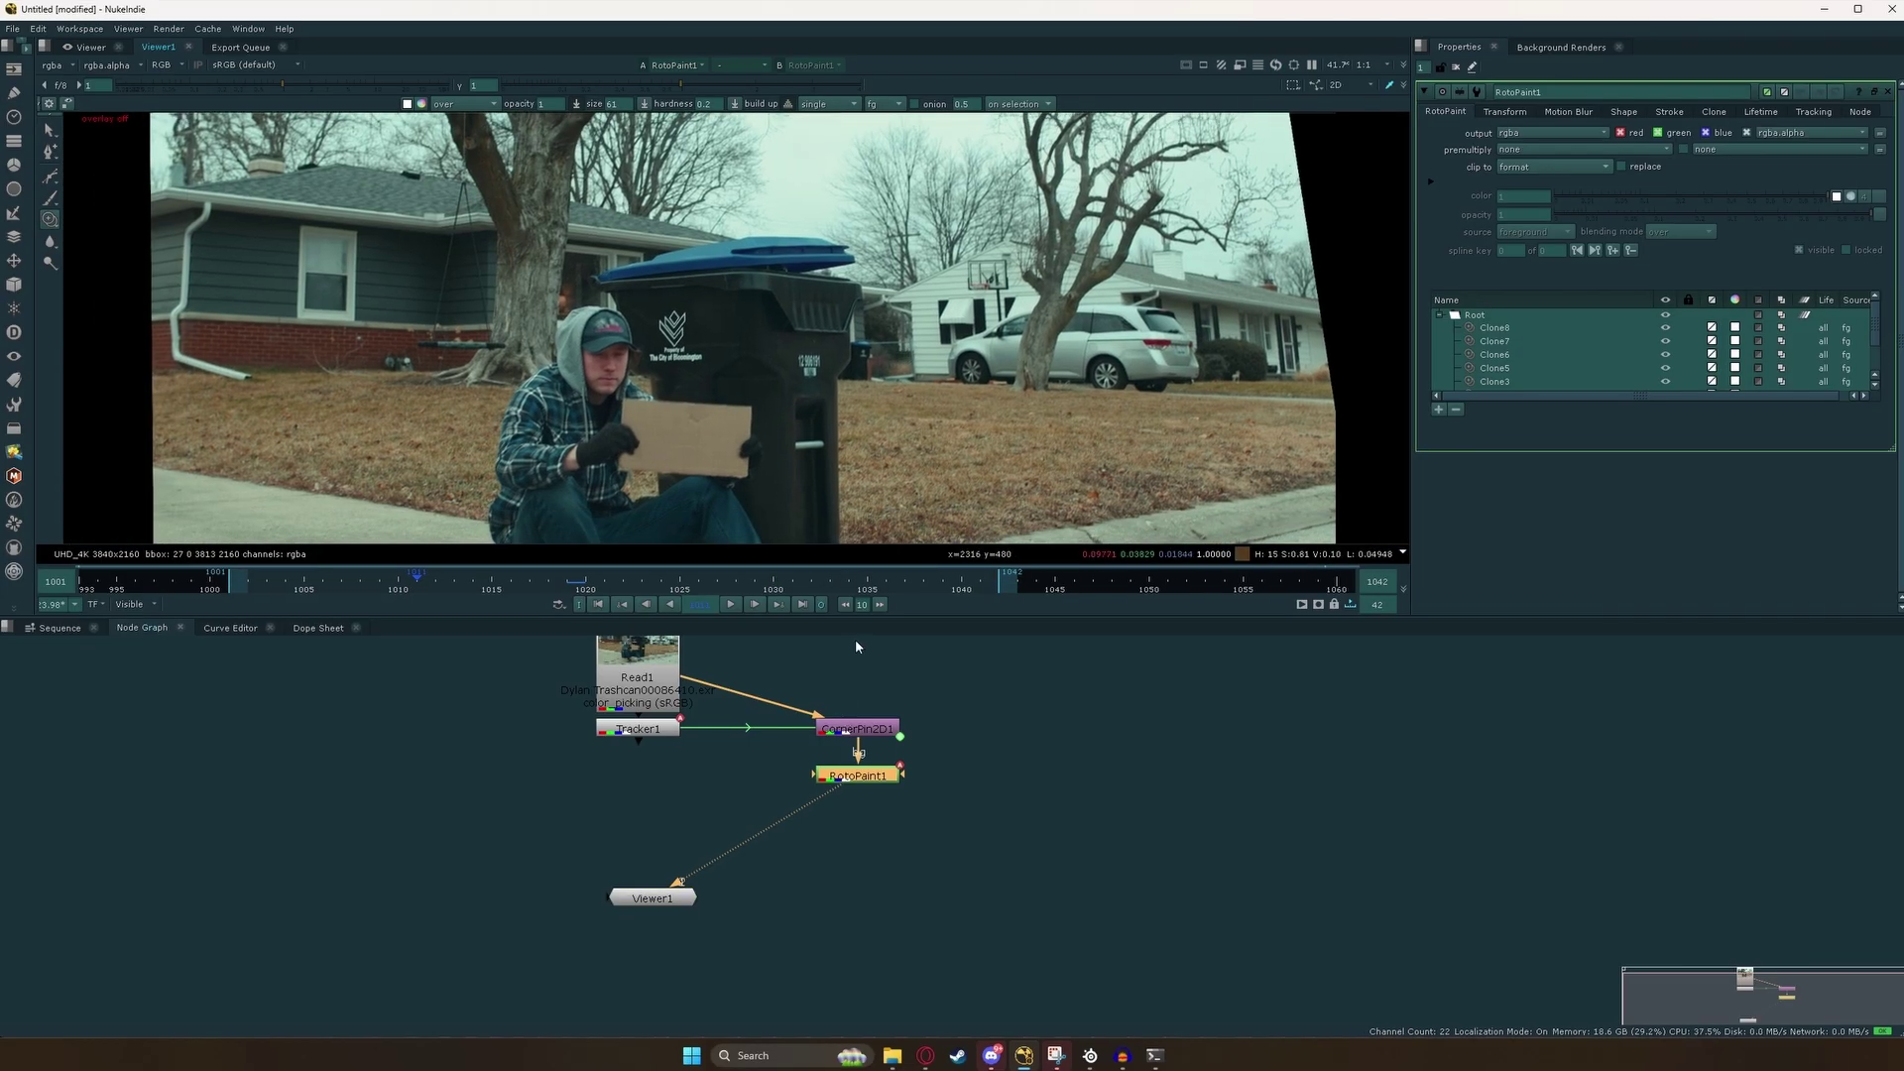
scroll(864, 399, "down", 4)
scroll(851, 414, "up", 4)
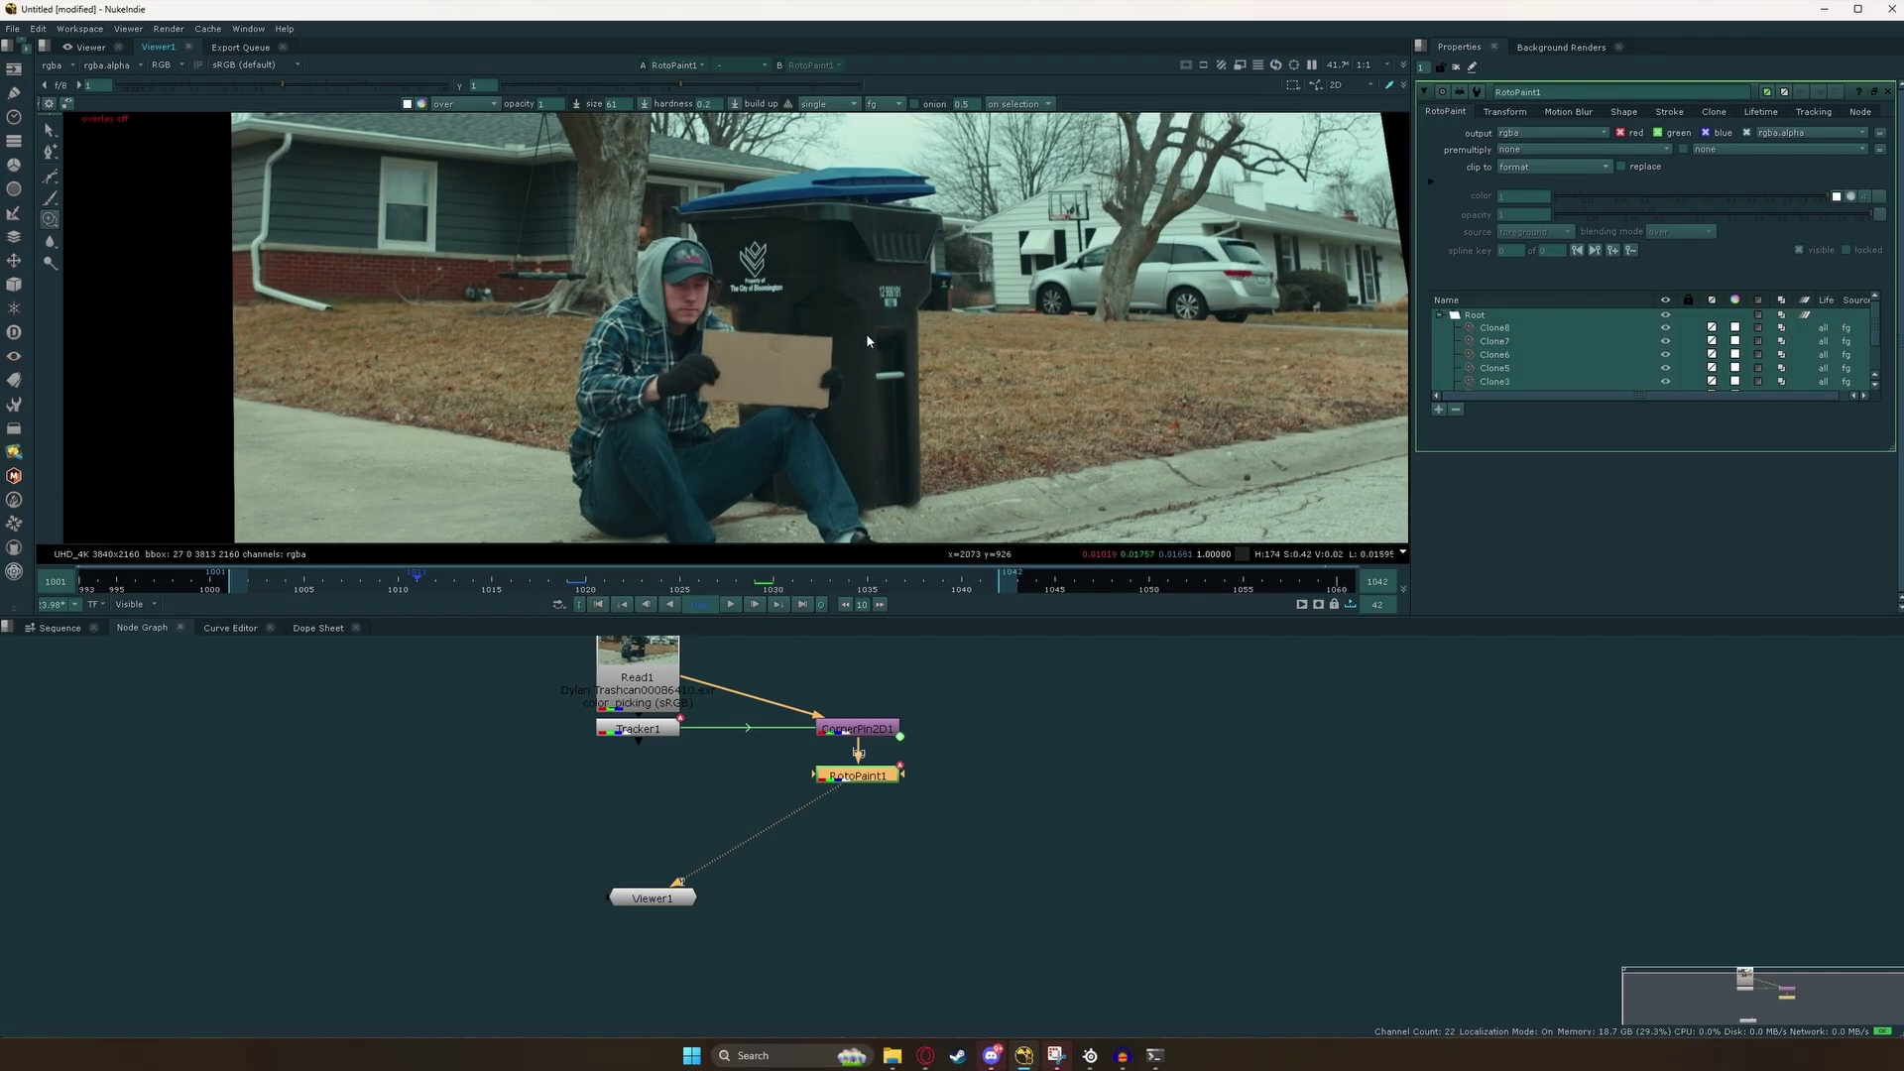
scroll(804, 665, "down", 3)
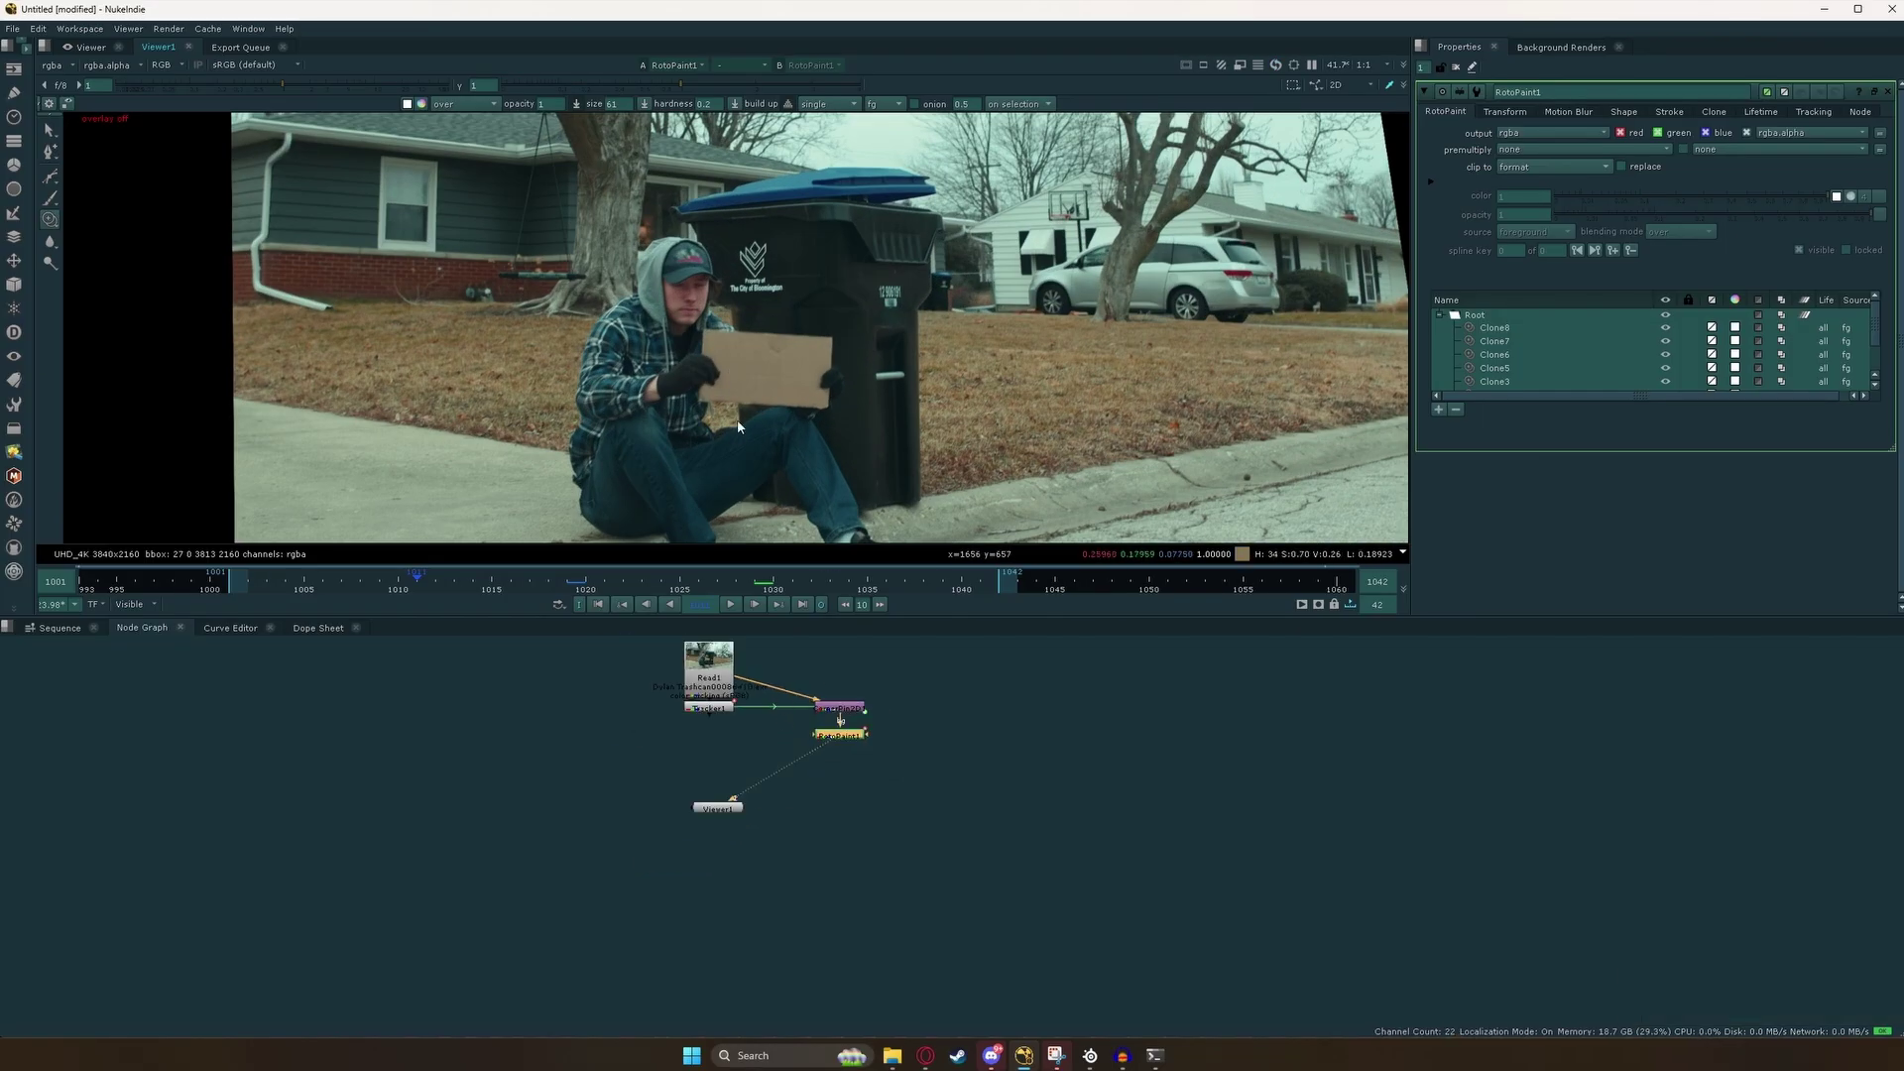
scroll(661, 325, "up", 8)
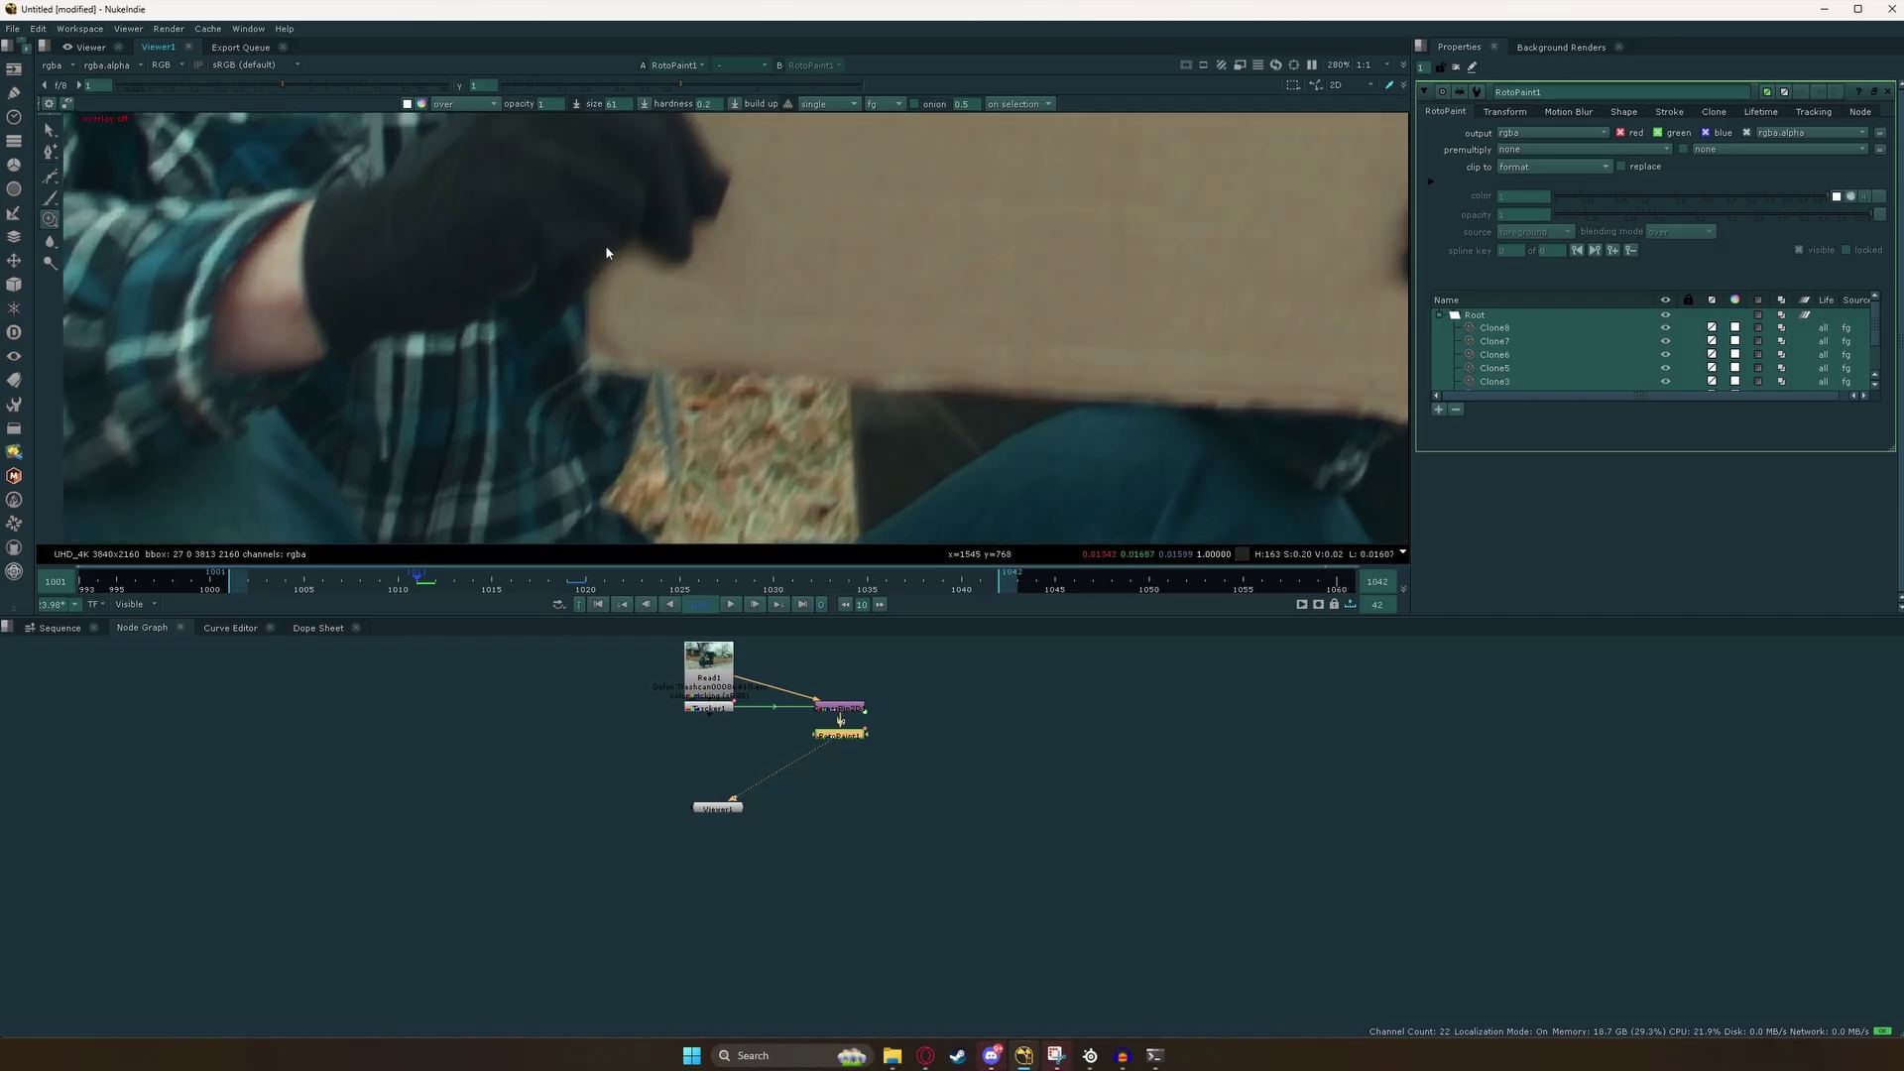
scroll(689, 391, "down", 3)
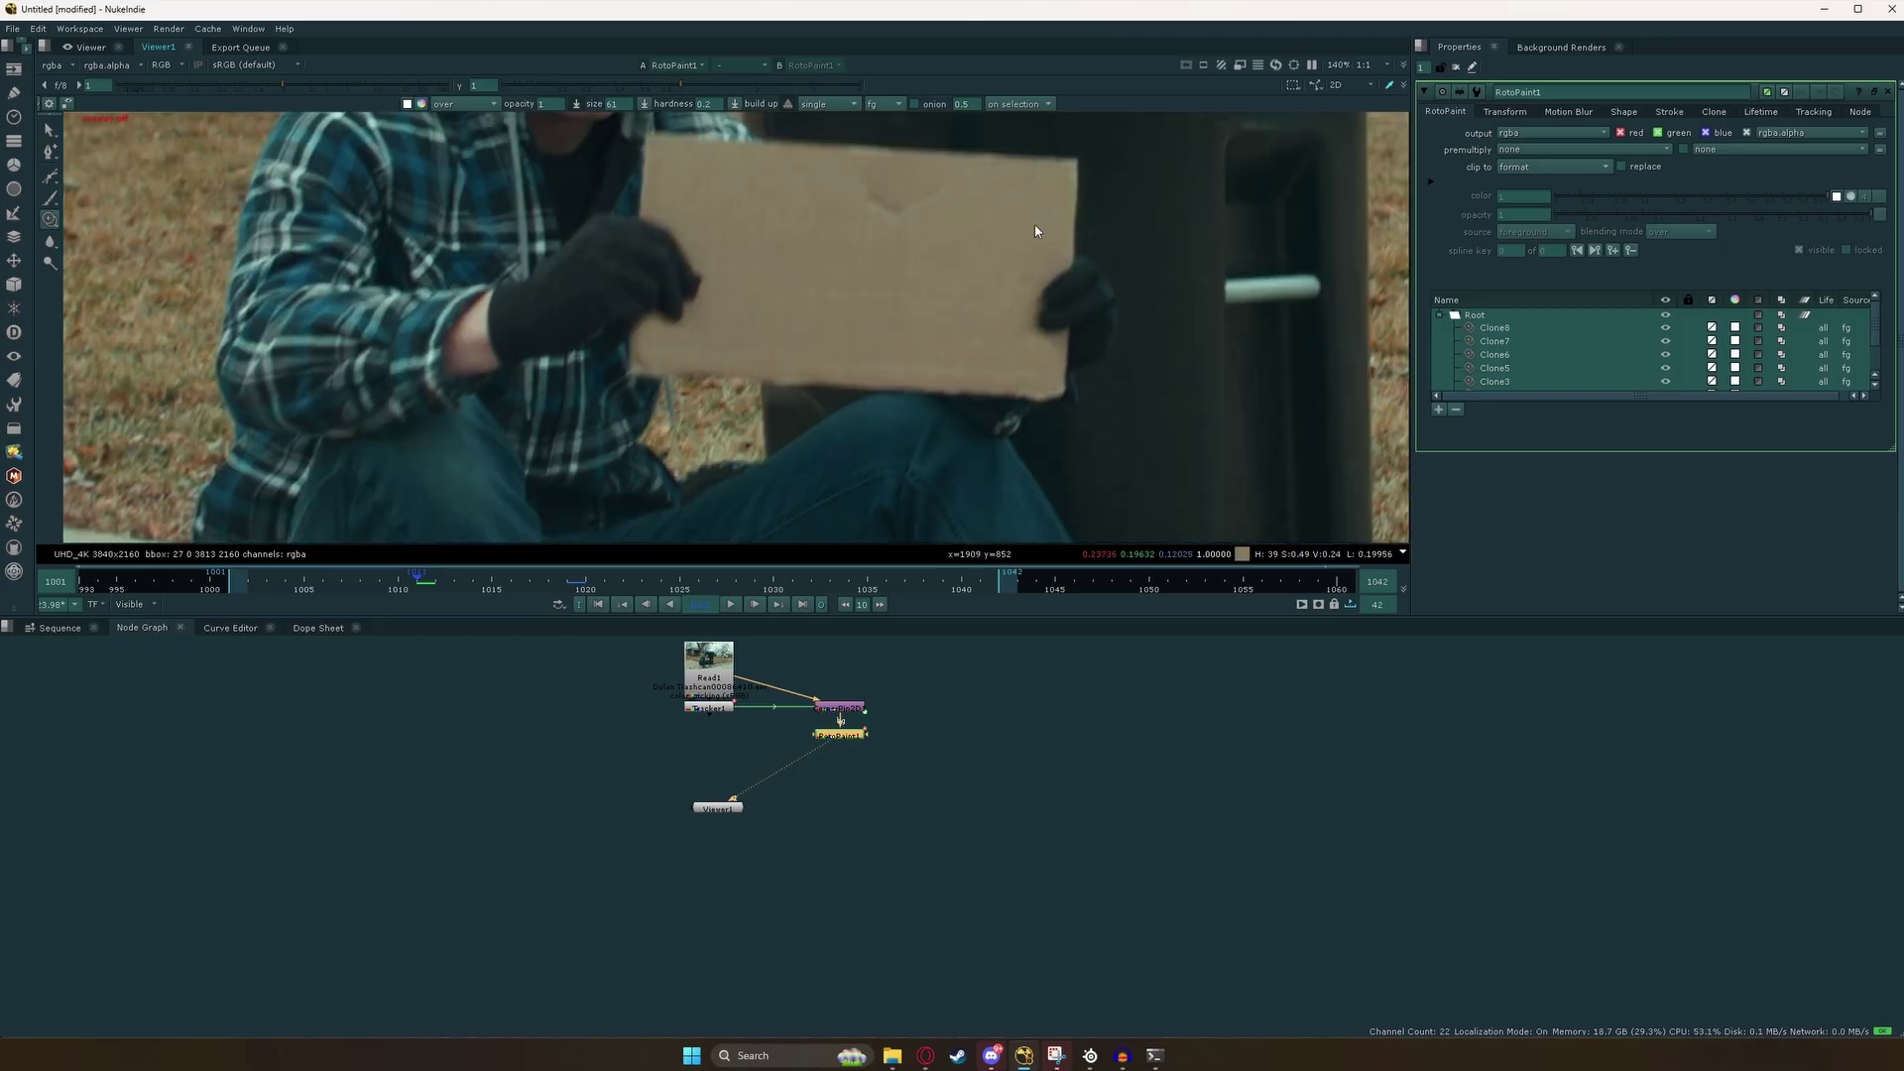
scroll(819, 706, "up", 3)
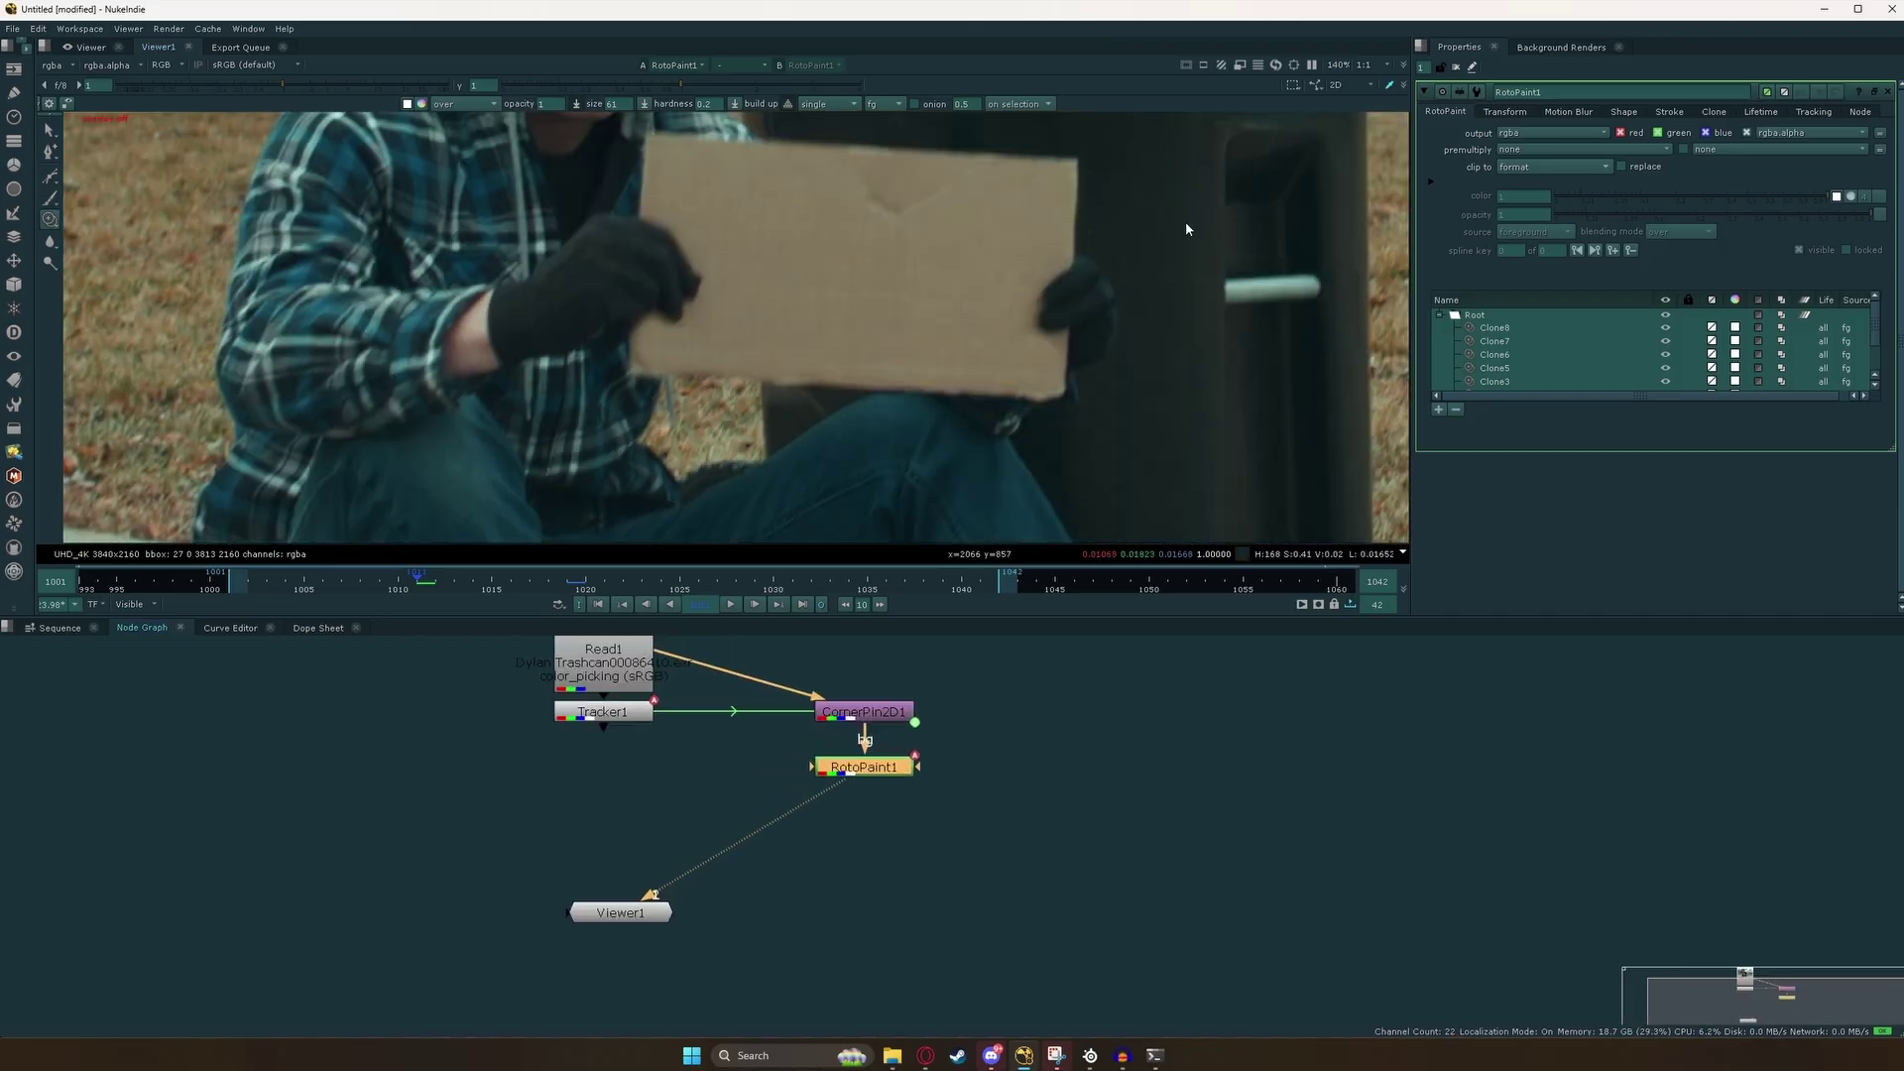
Set the RotoPaint1 node's premultiply option to rgba.
left_click(1543, 147)
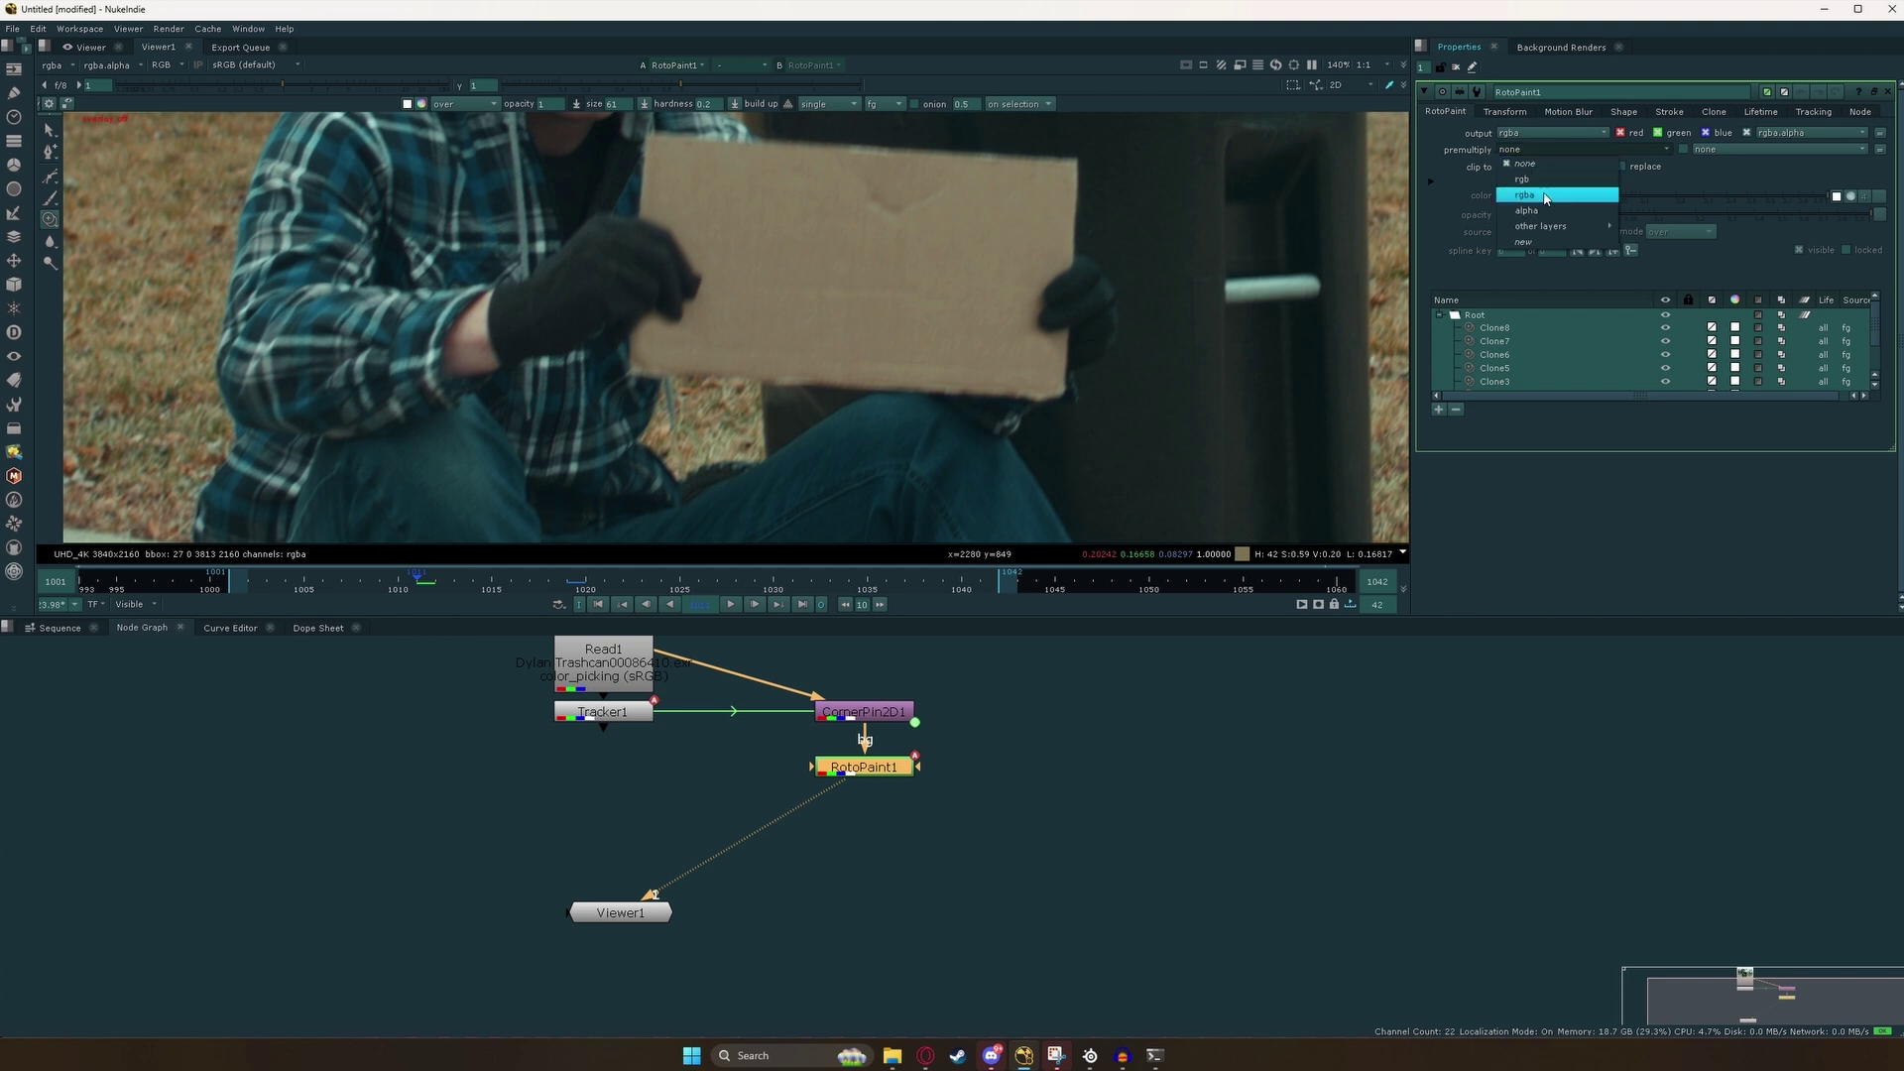
left_click(1547, 191)
scroll(1023, 359, "down", 3)
scroll(1061, 361, "down", 3)
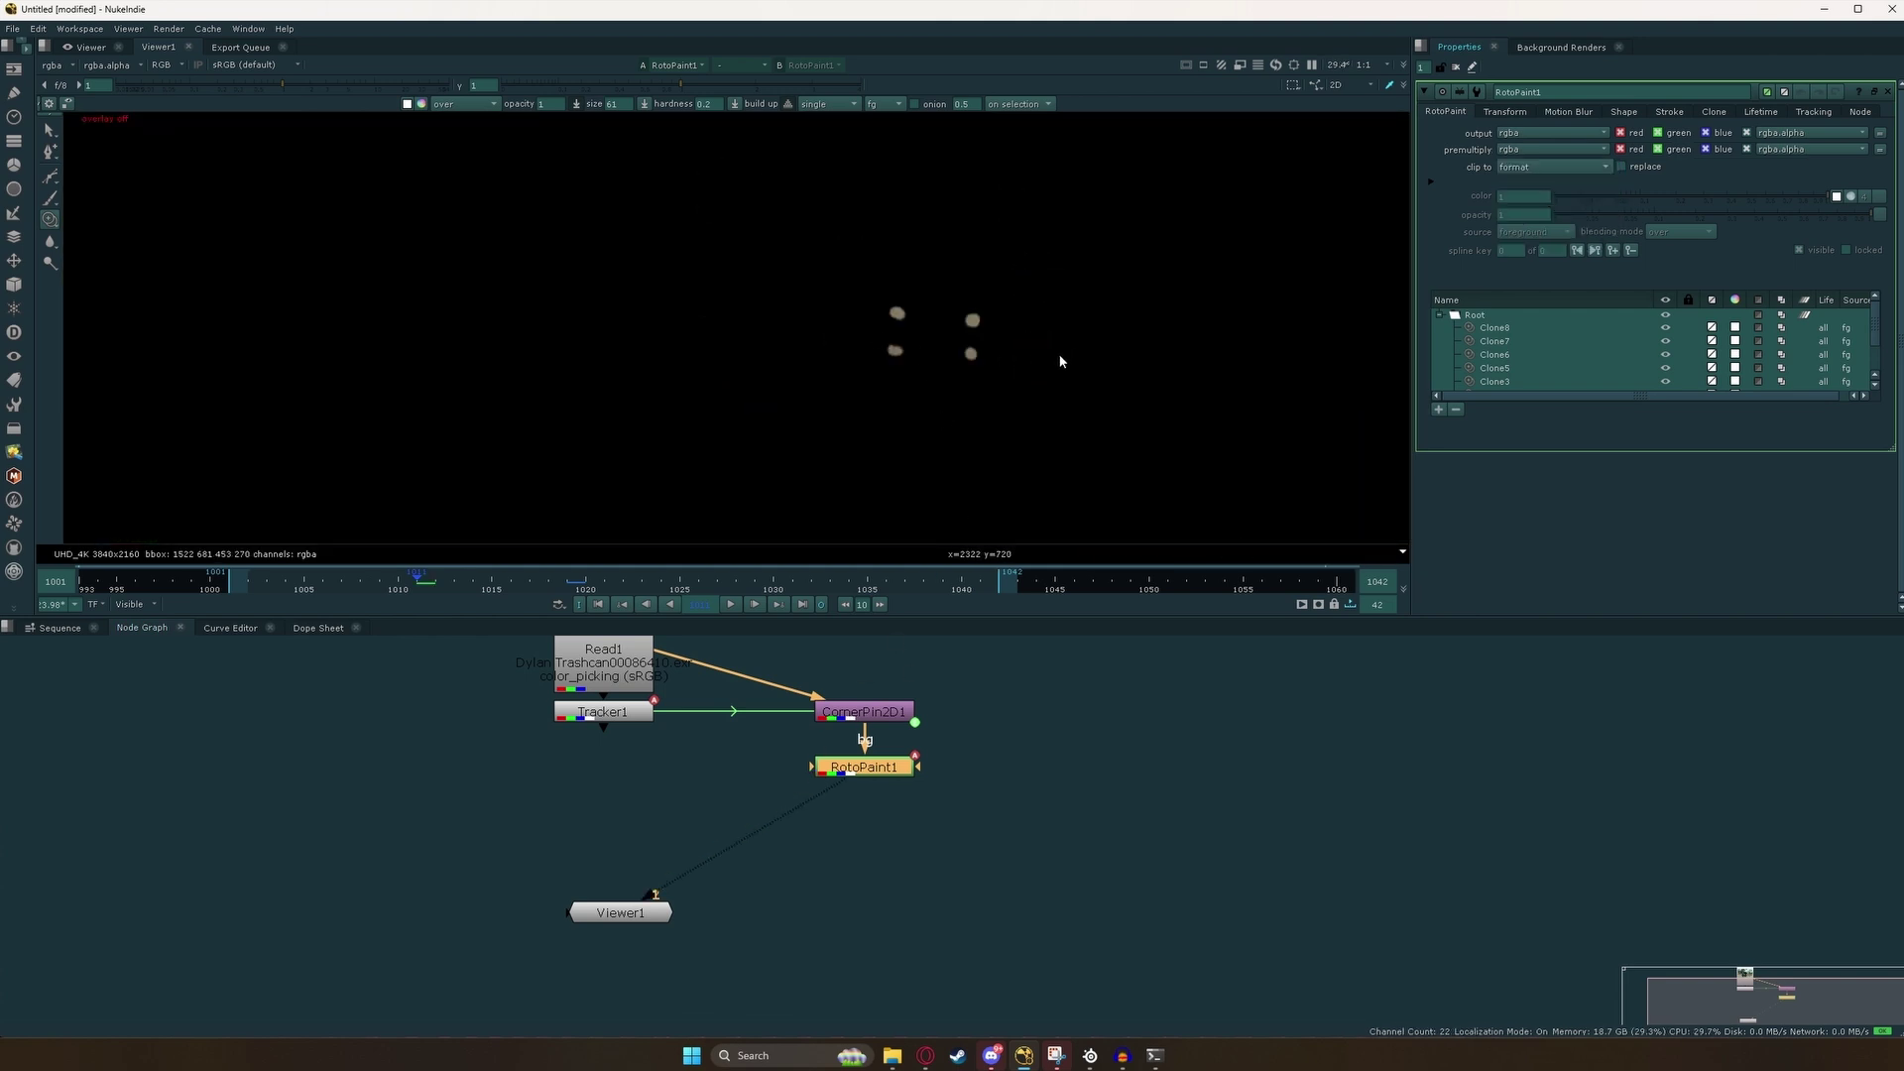
Show the viewer overlays and examine the bounding box and alpha channel of the four paint patches.
key("q")
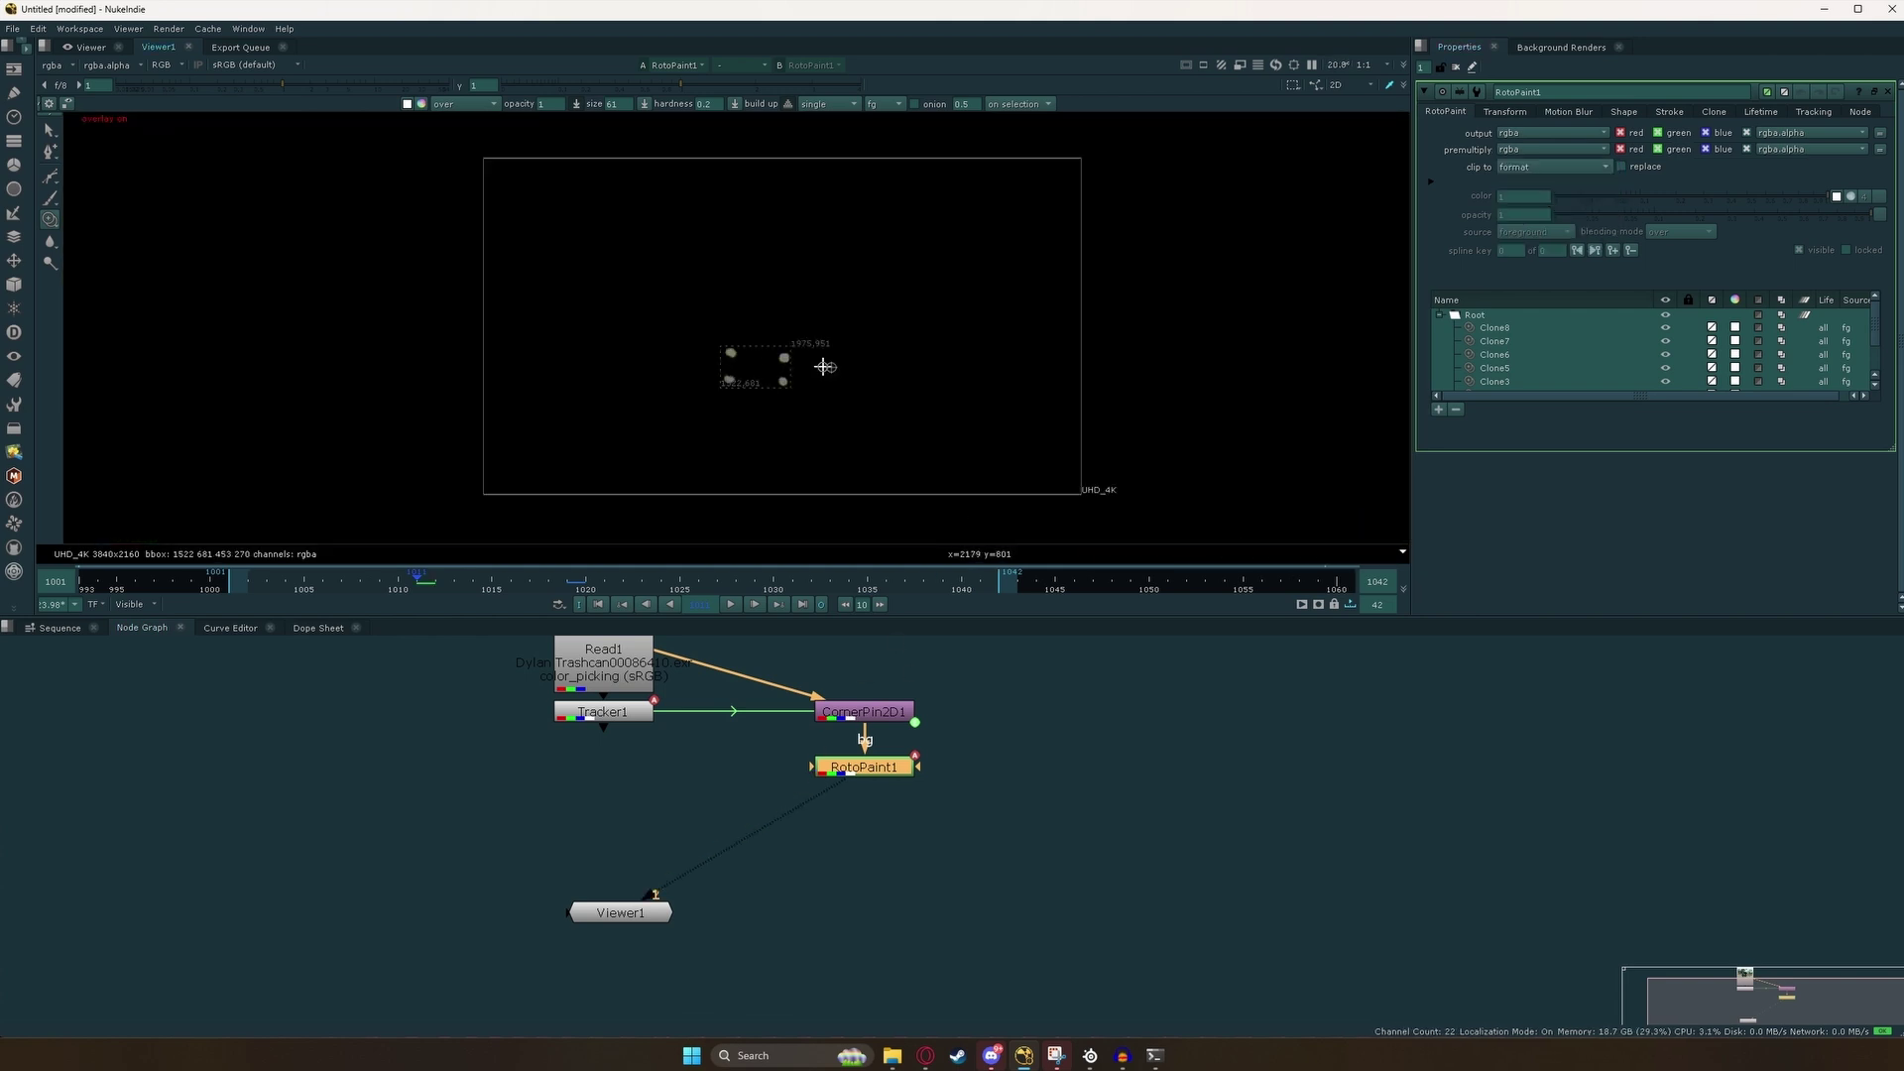
scroll(808, 357, "down", 1)
scroll(751, 355, "up", 2)
scroll(762, 361, "down", 1)
scroll(843, 402, "up", 2)
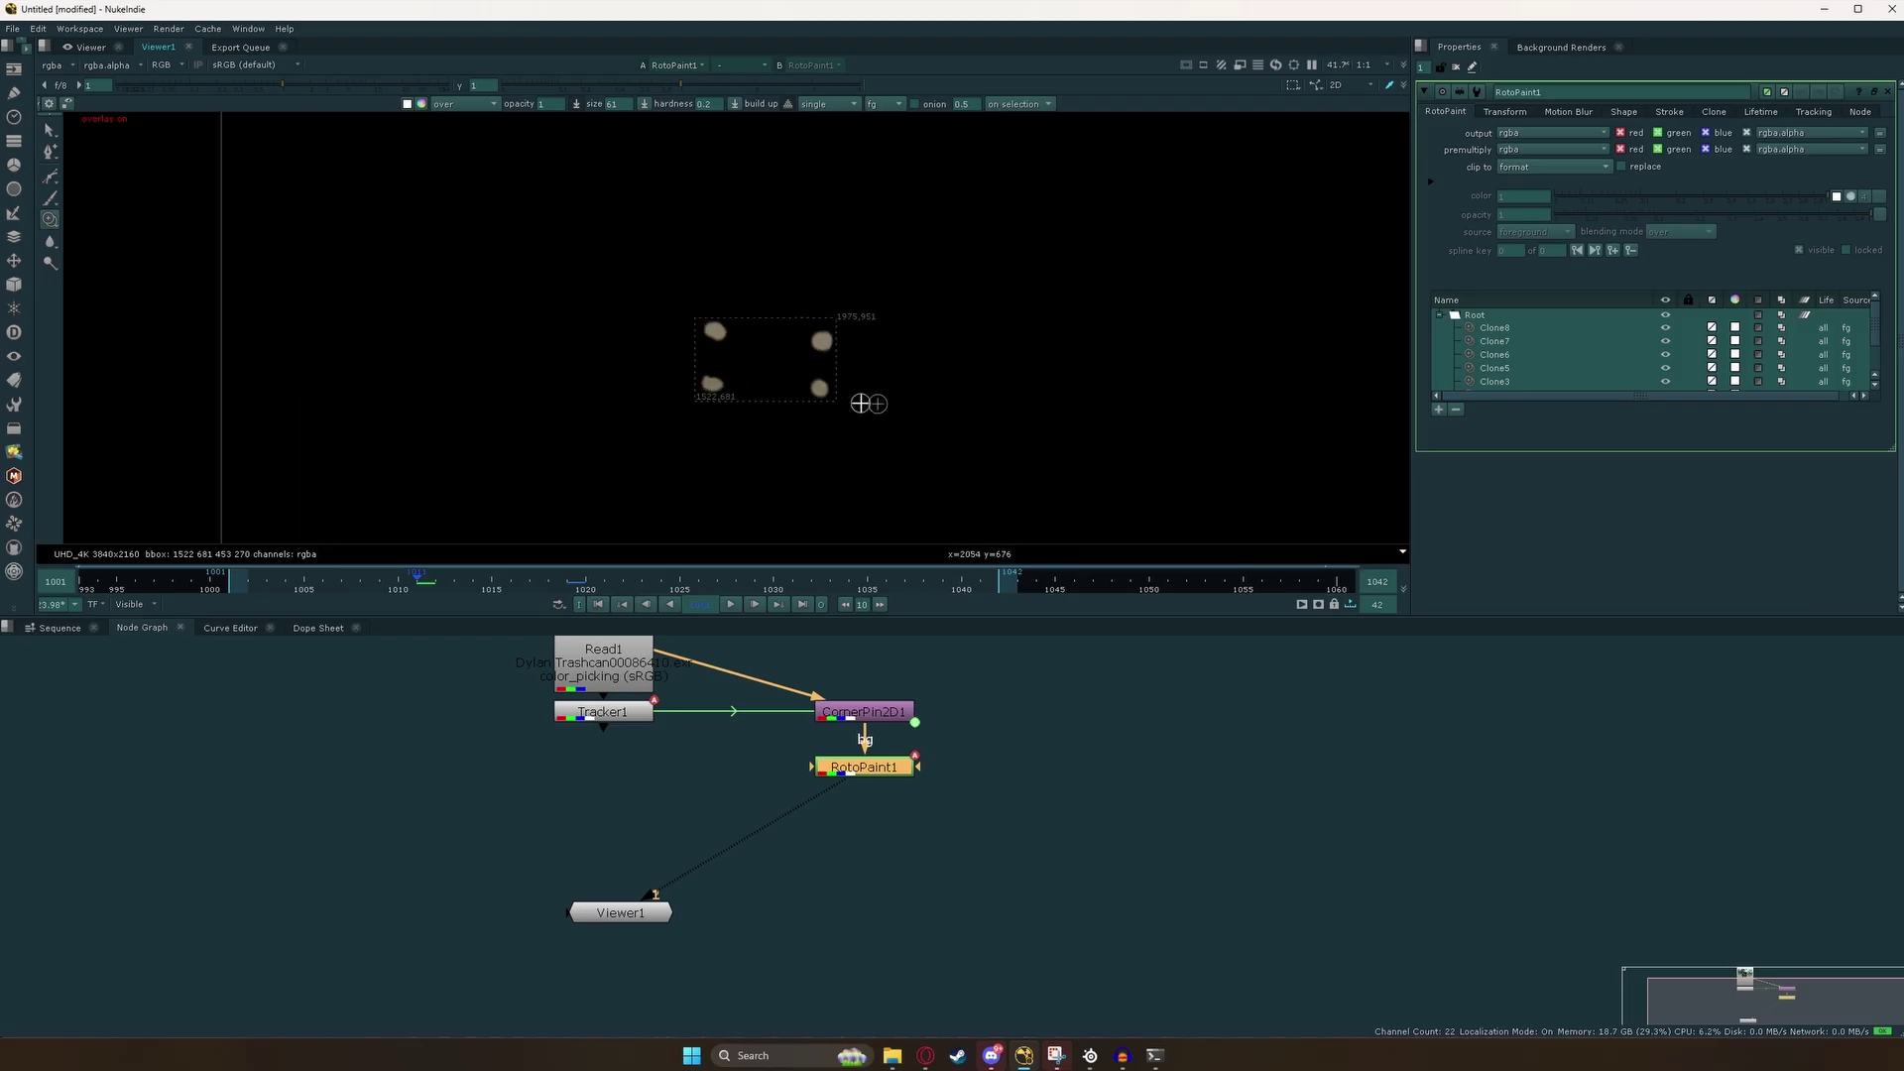
scroll(804, 377, "up", 2)
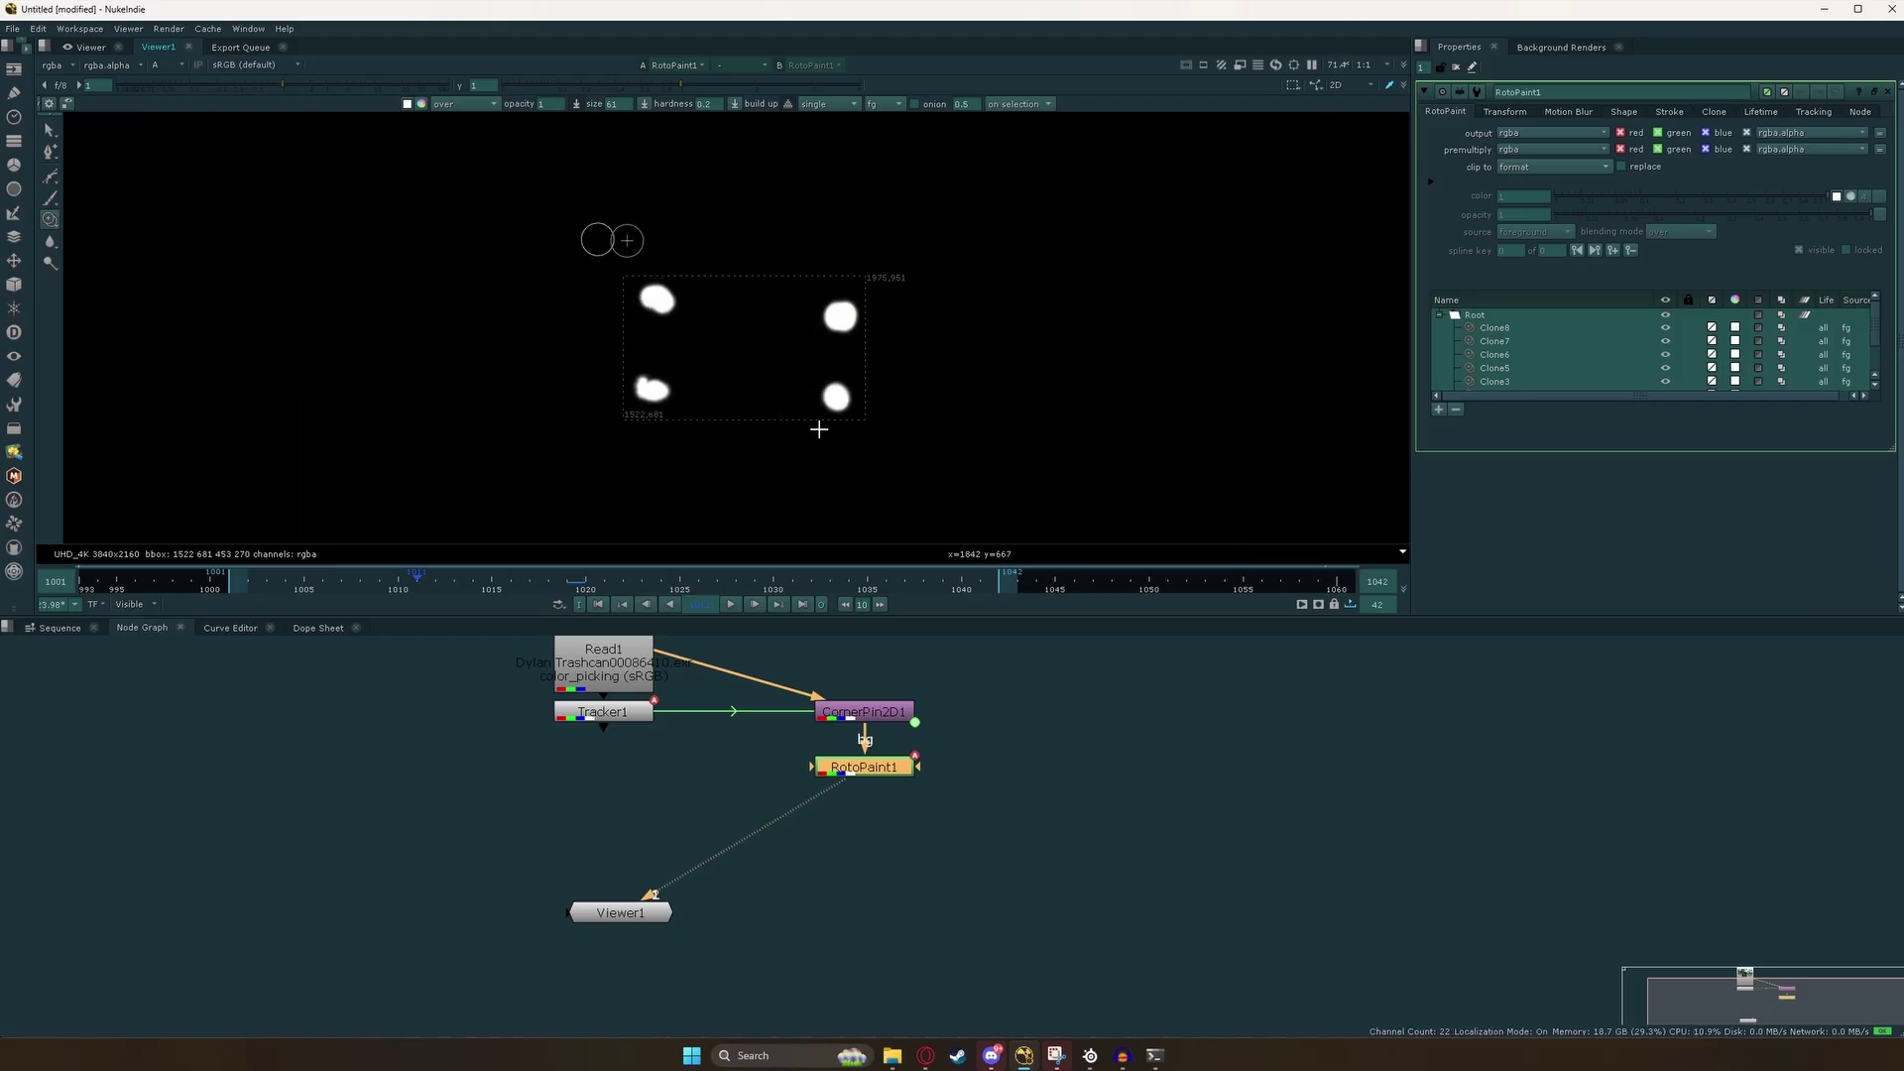
key("a")
scroll(748, 374, "down", 2)
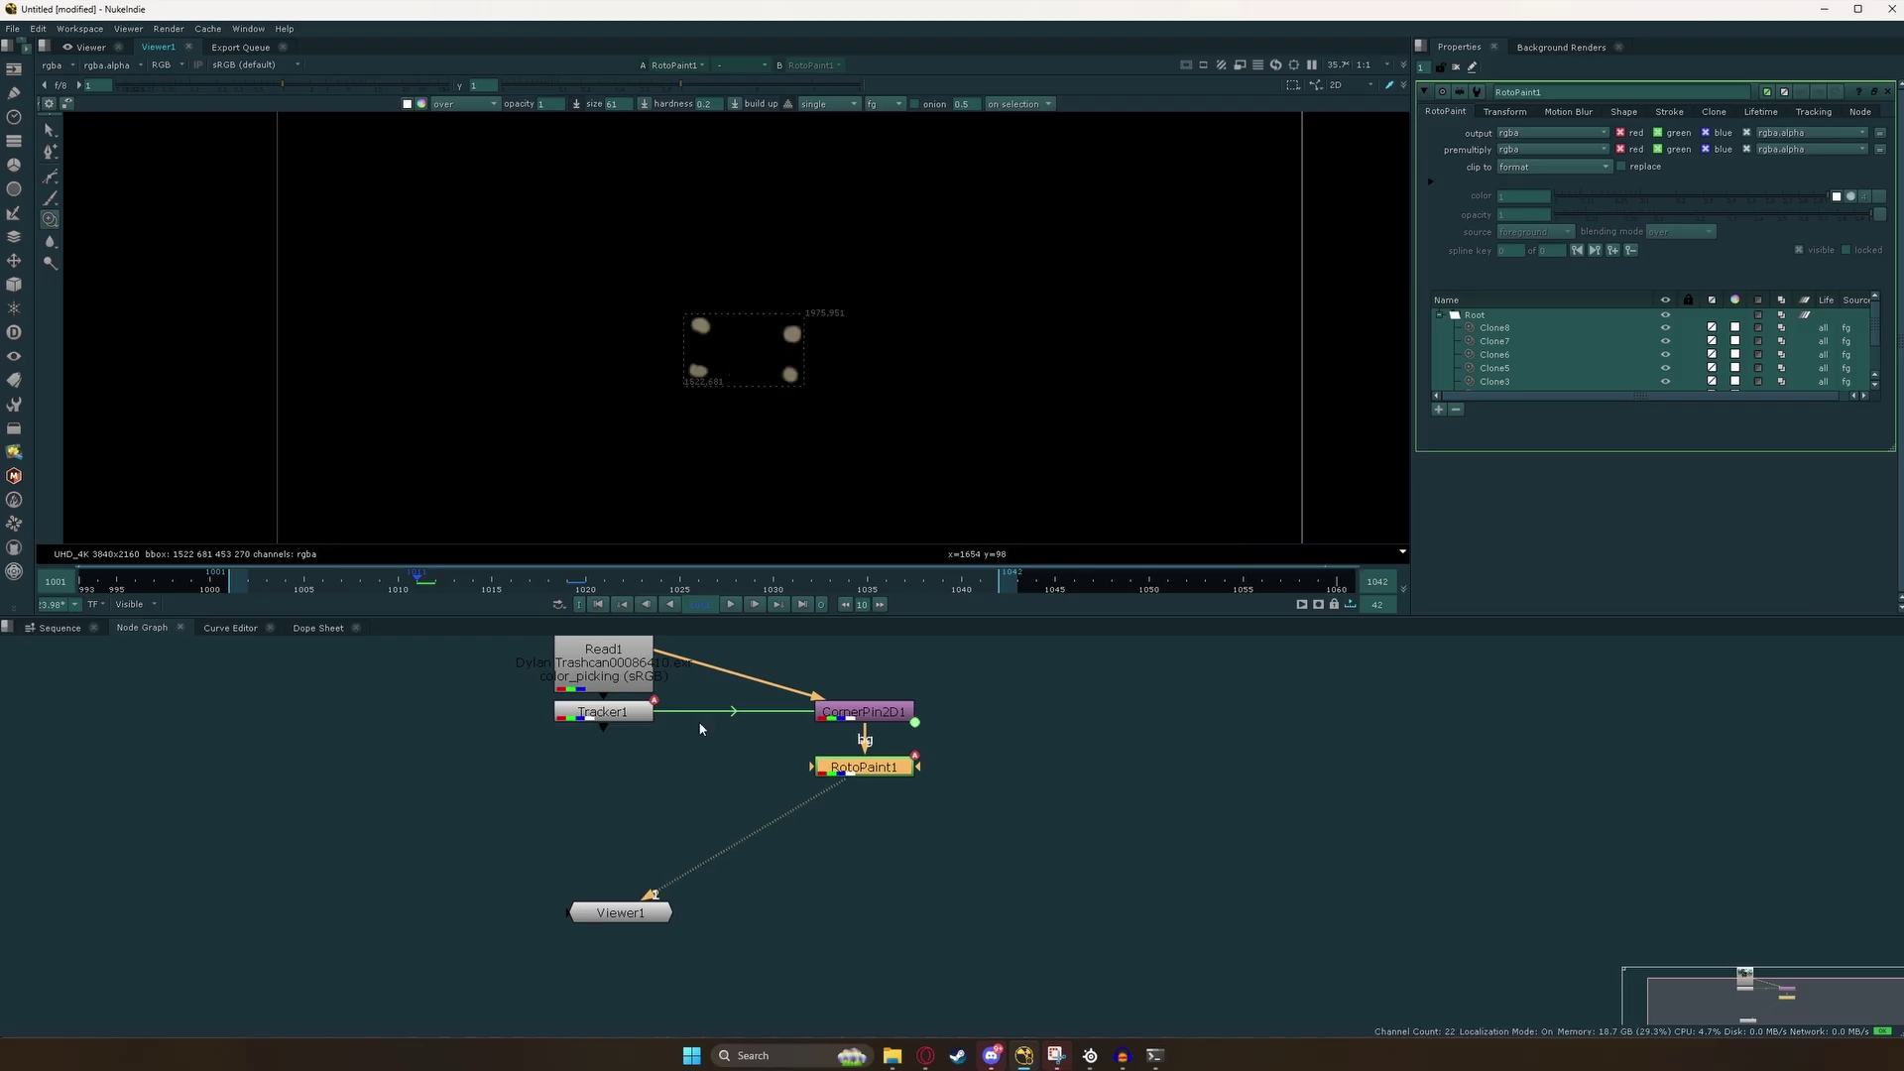
Merge RotoPaint1 (A) over the original Read1 plate (B), place the Merge below RotoPaint1, and view its output.
scroll(663, 796, "down", 1)
scroll(686, 811, "up", 2)
scroll(689, 809, "down", 2)
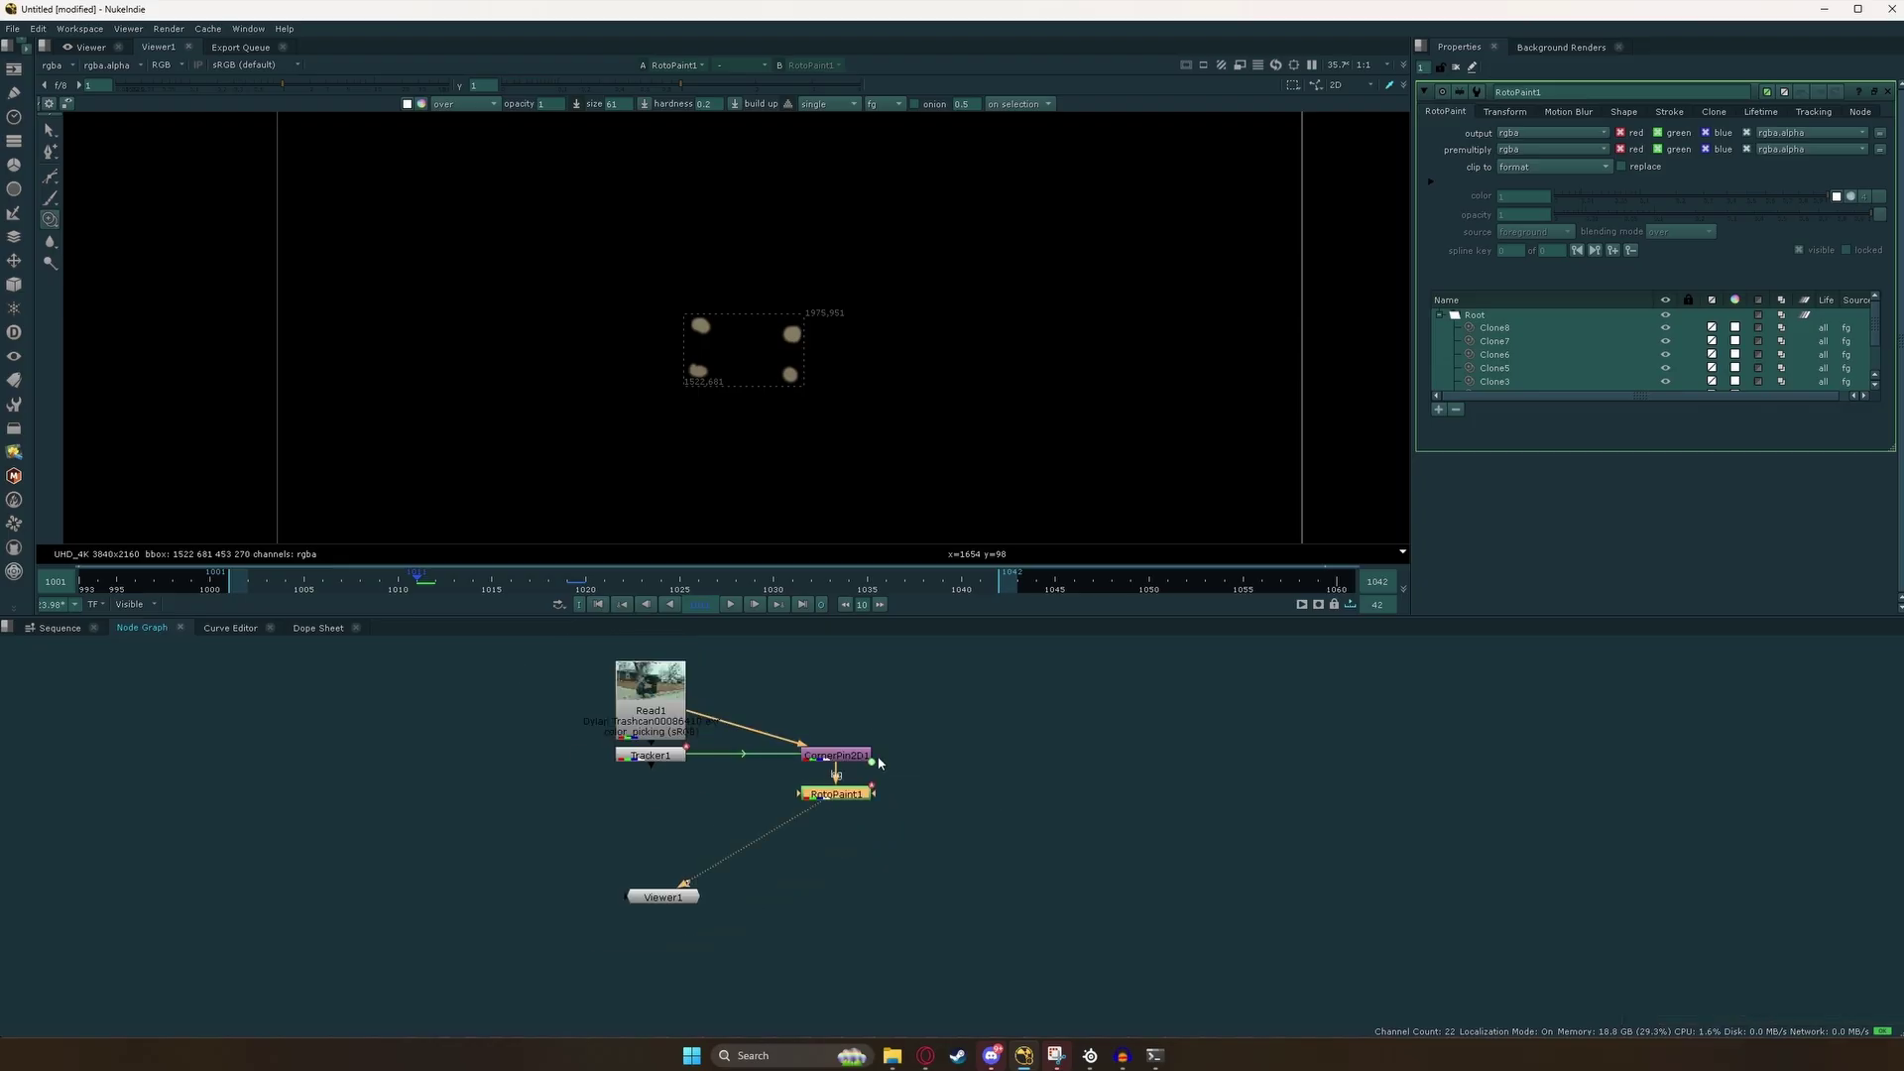
scroll(714, 783, "up", 2)
left_click(731, 801)
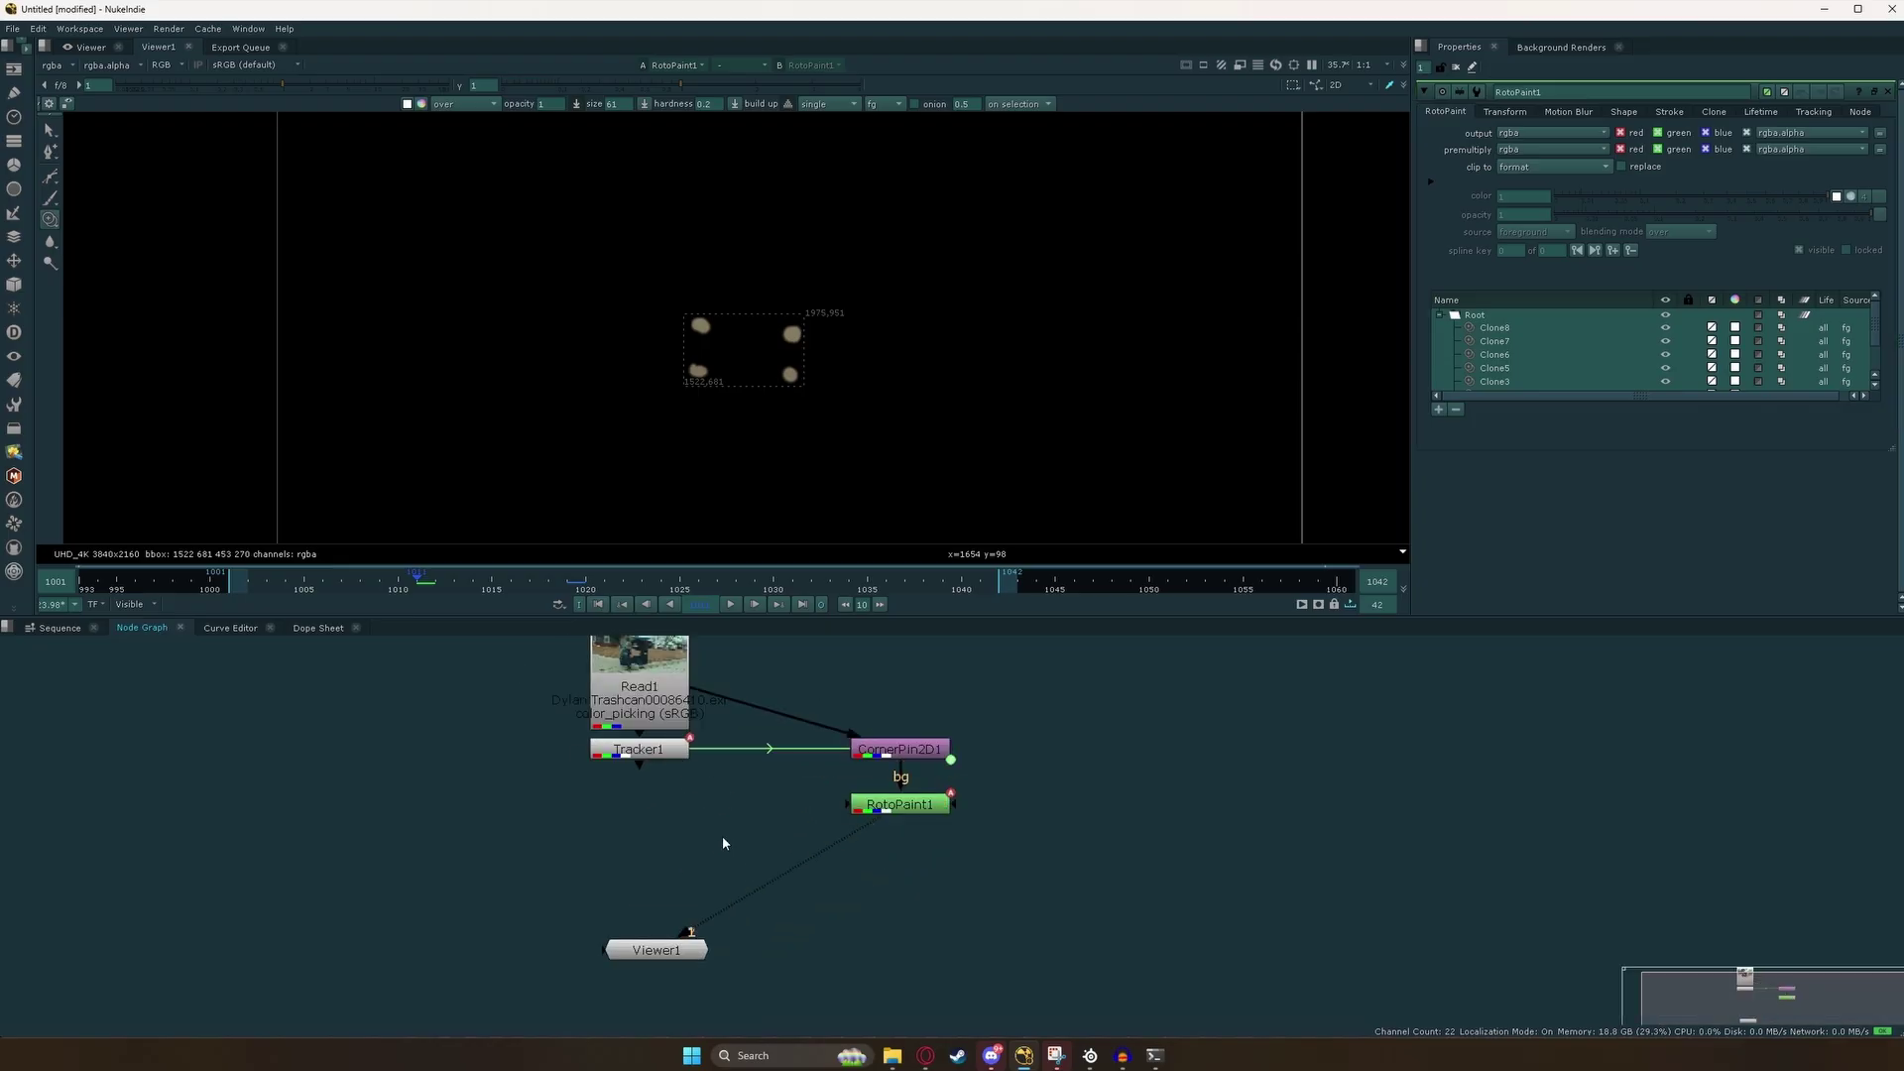
key("m")
scroll(724, 843, "up", 2)
scroll(728, 875, "down", 2)
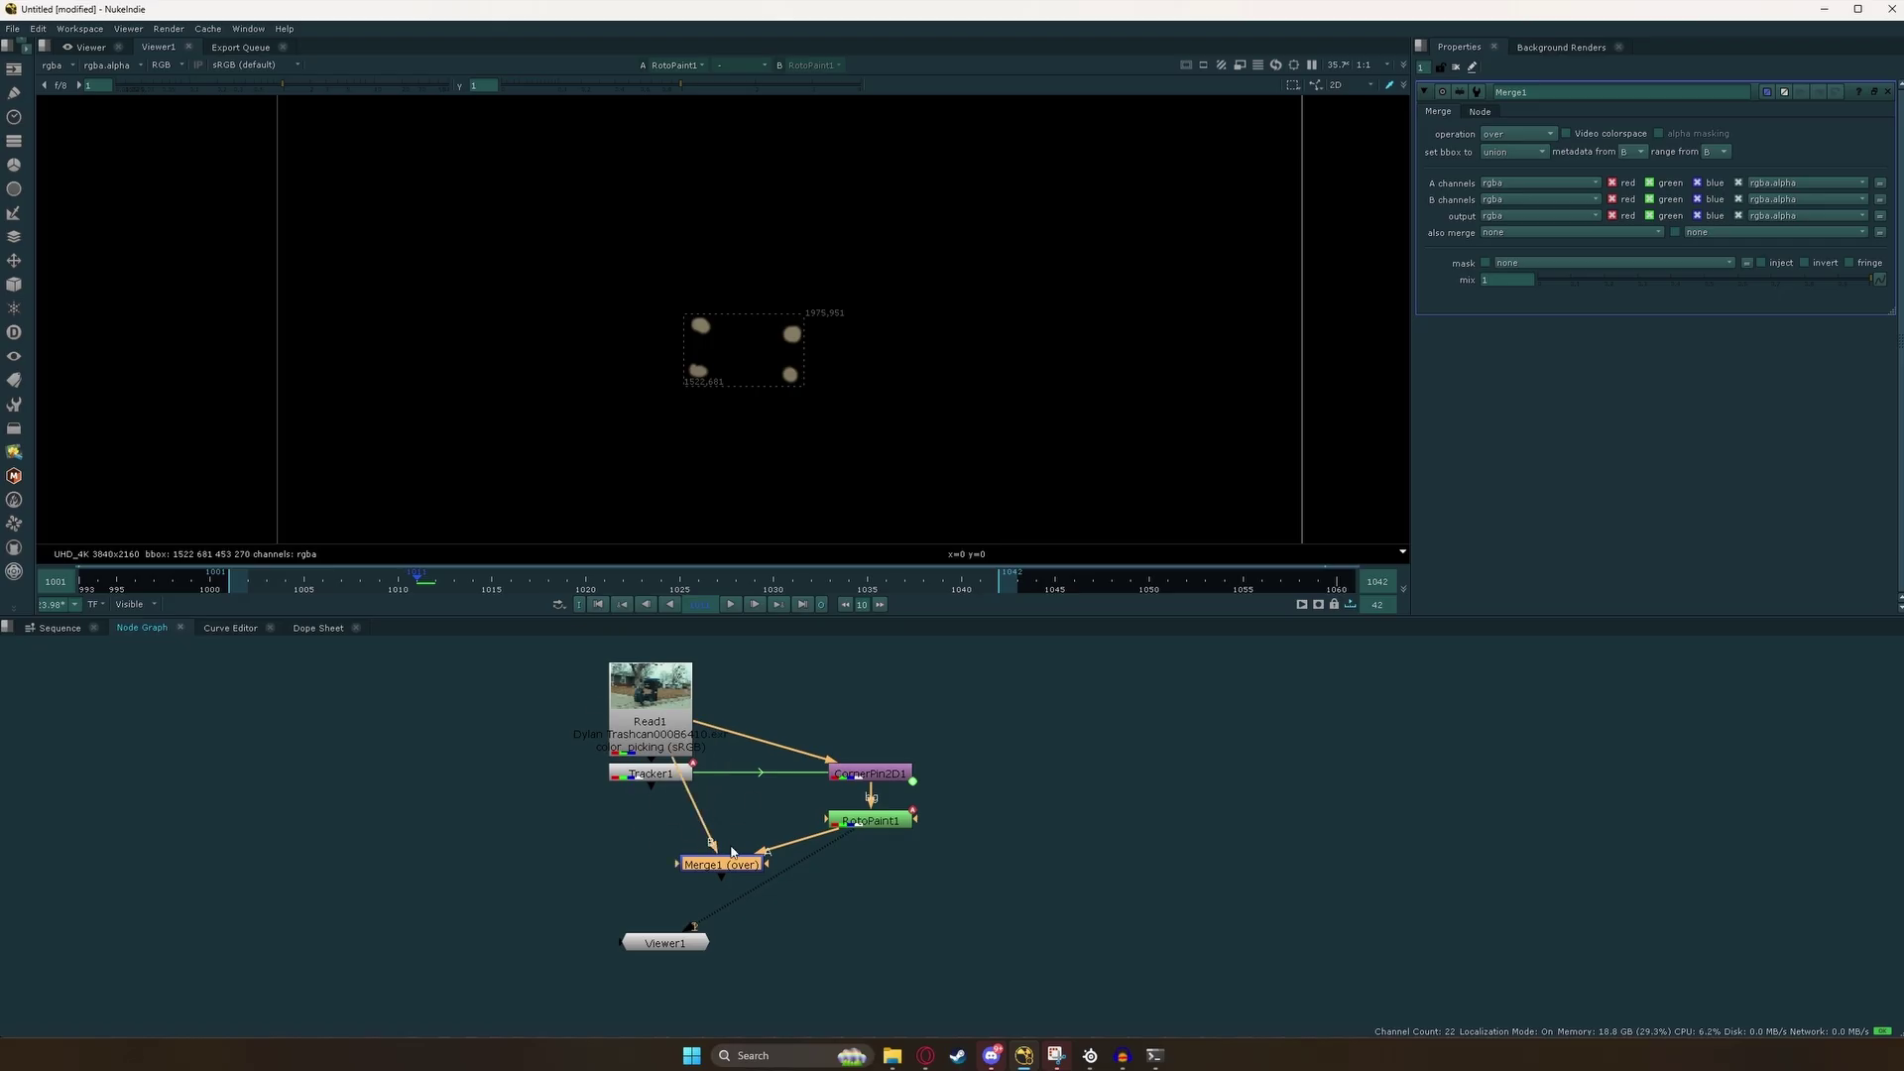
left_click_drag(739, 871, 884, 905)
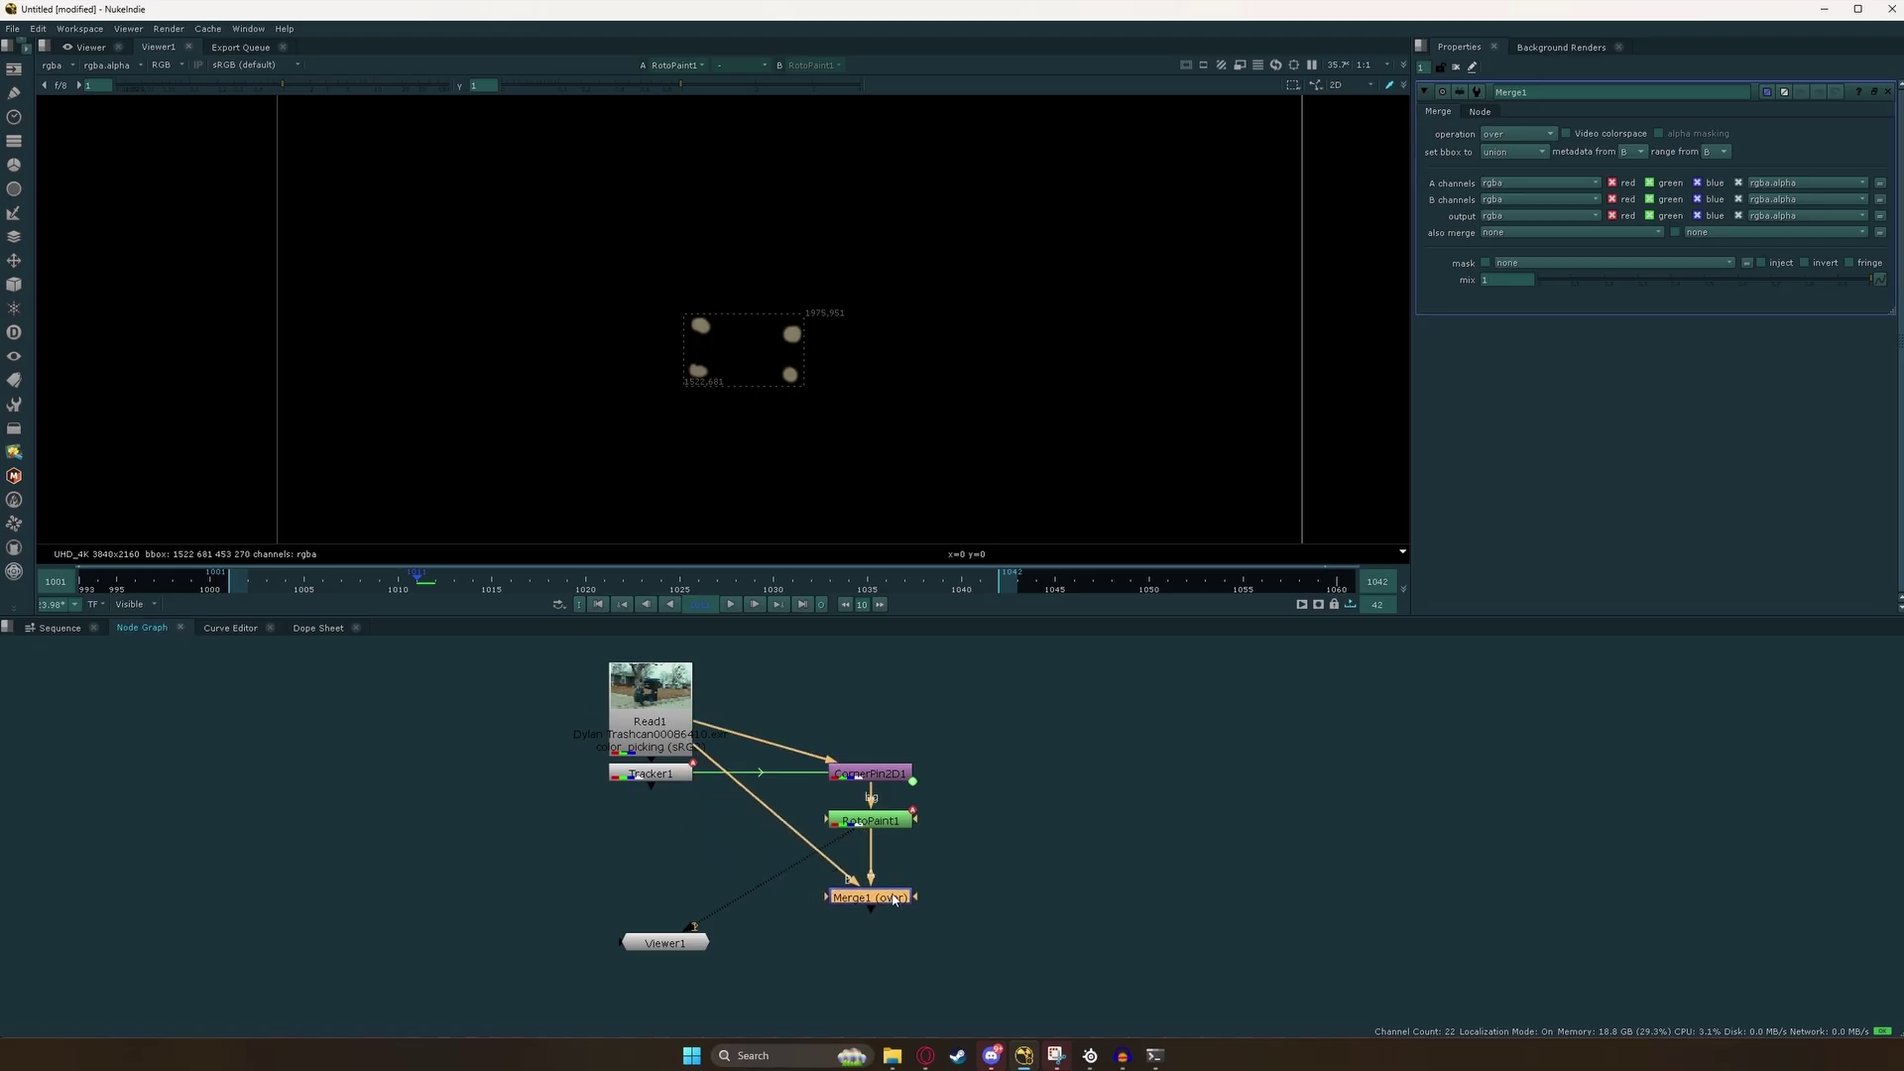
key("1")
Play the merged result and check how the paint patches line up with the X markers on the moving sign.
scroll(752, 406, "up", 6)
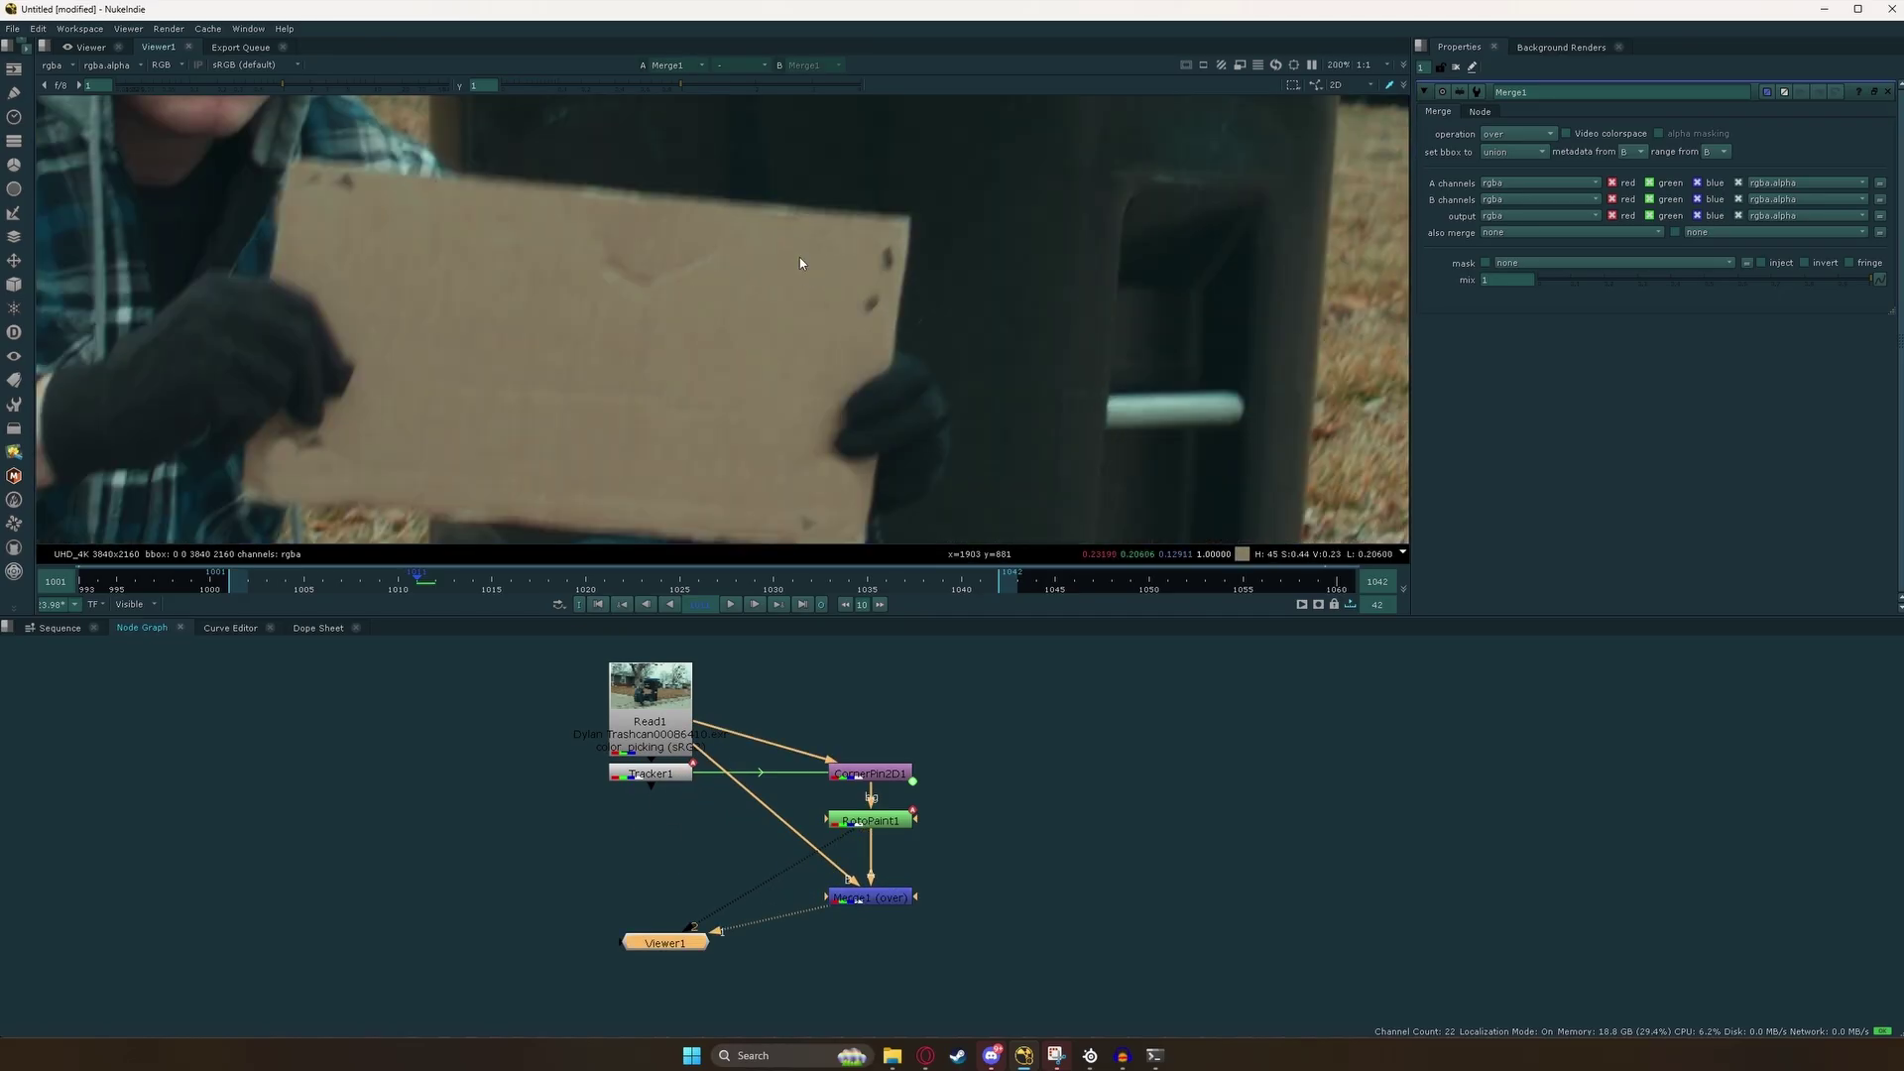
scroll(784, 263, "up", 2)
scroll(795, 248, "down", 3)
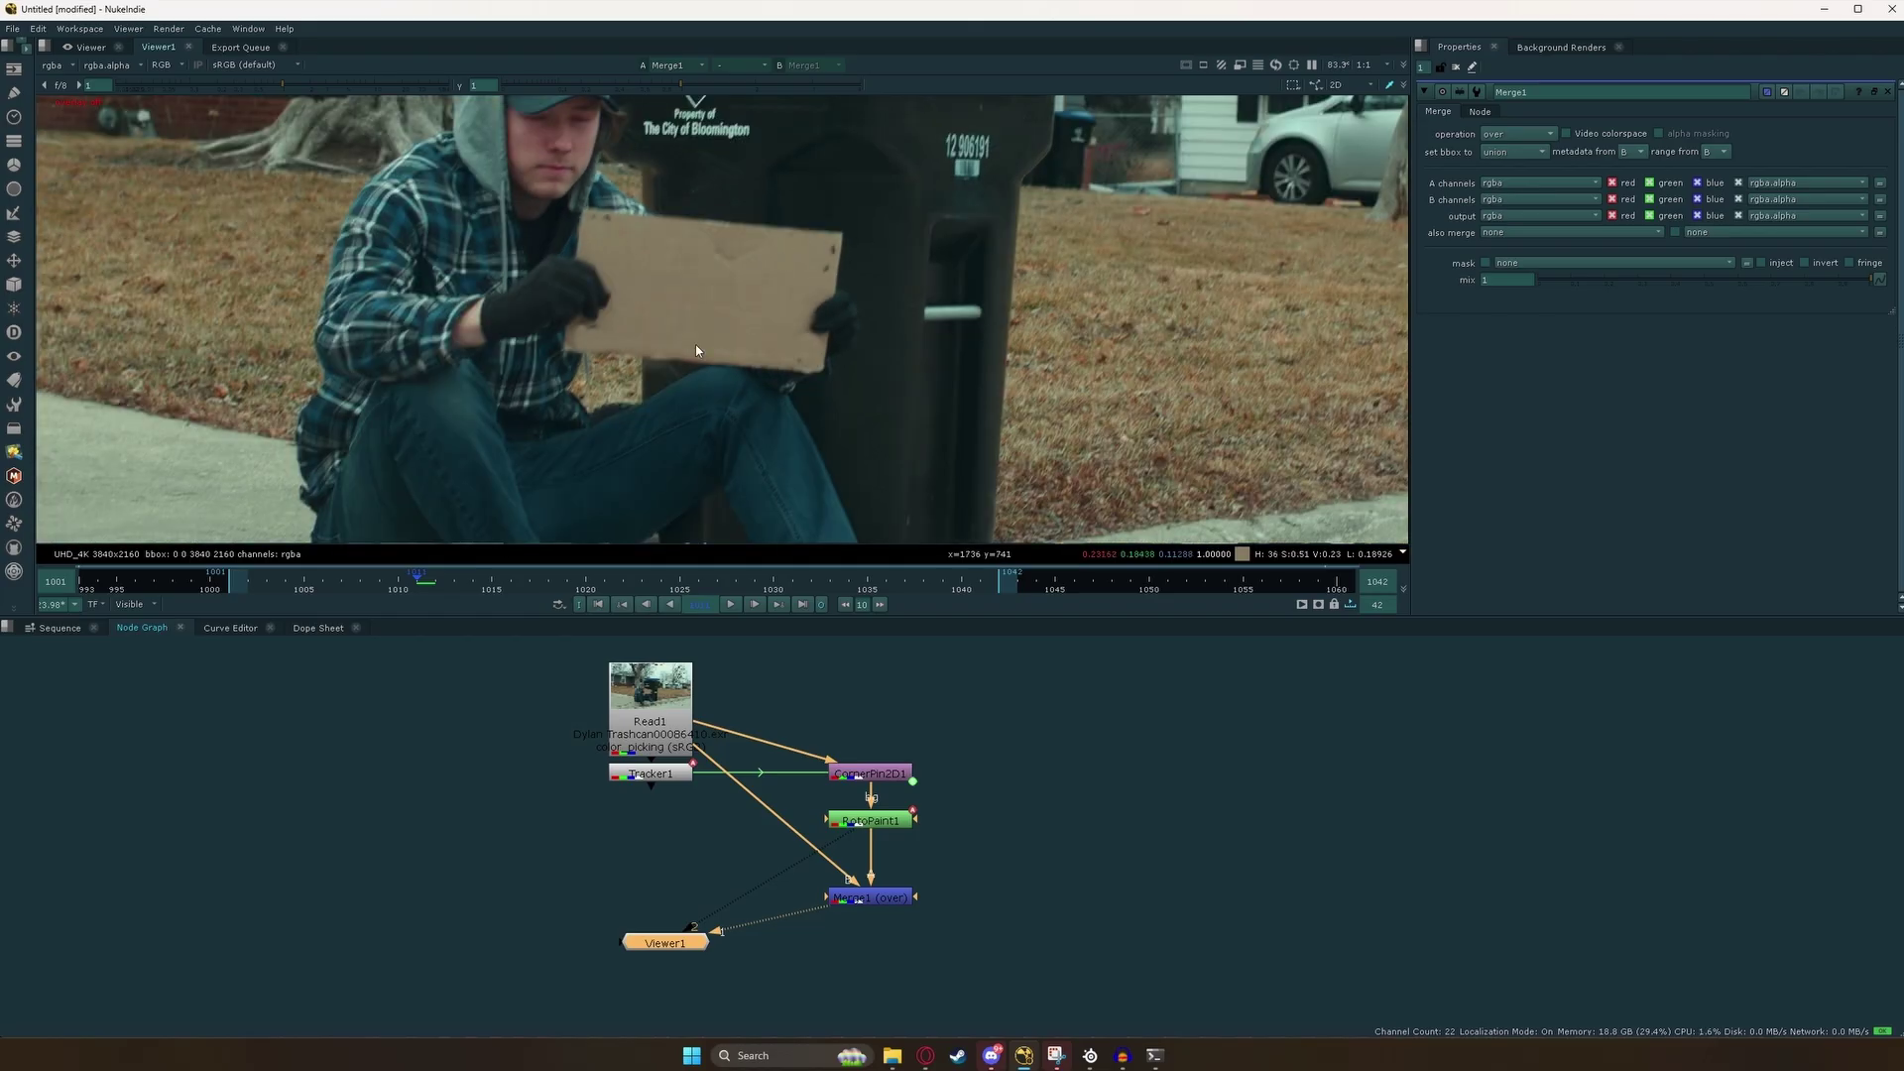
left_click(734, 605)
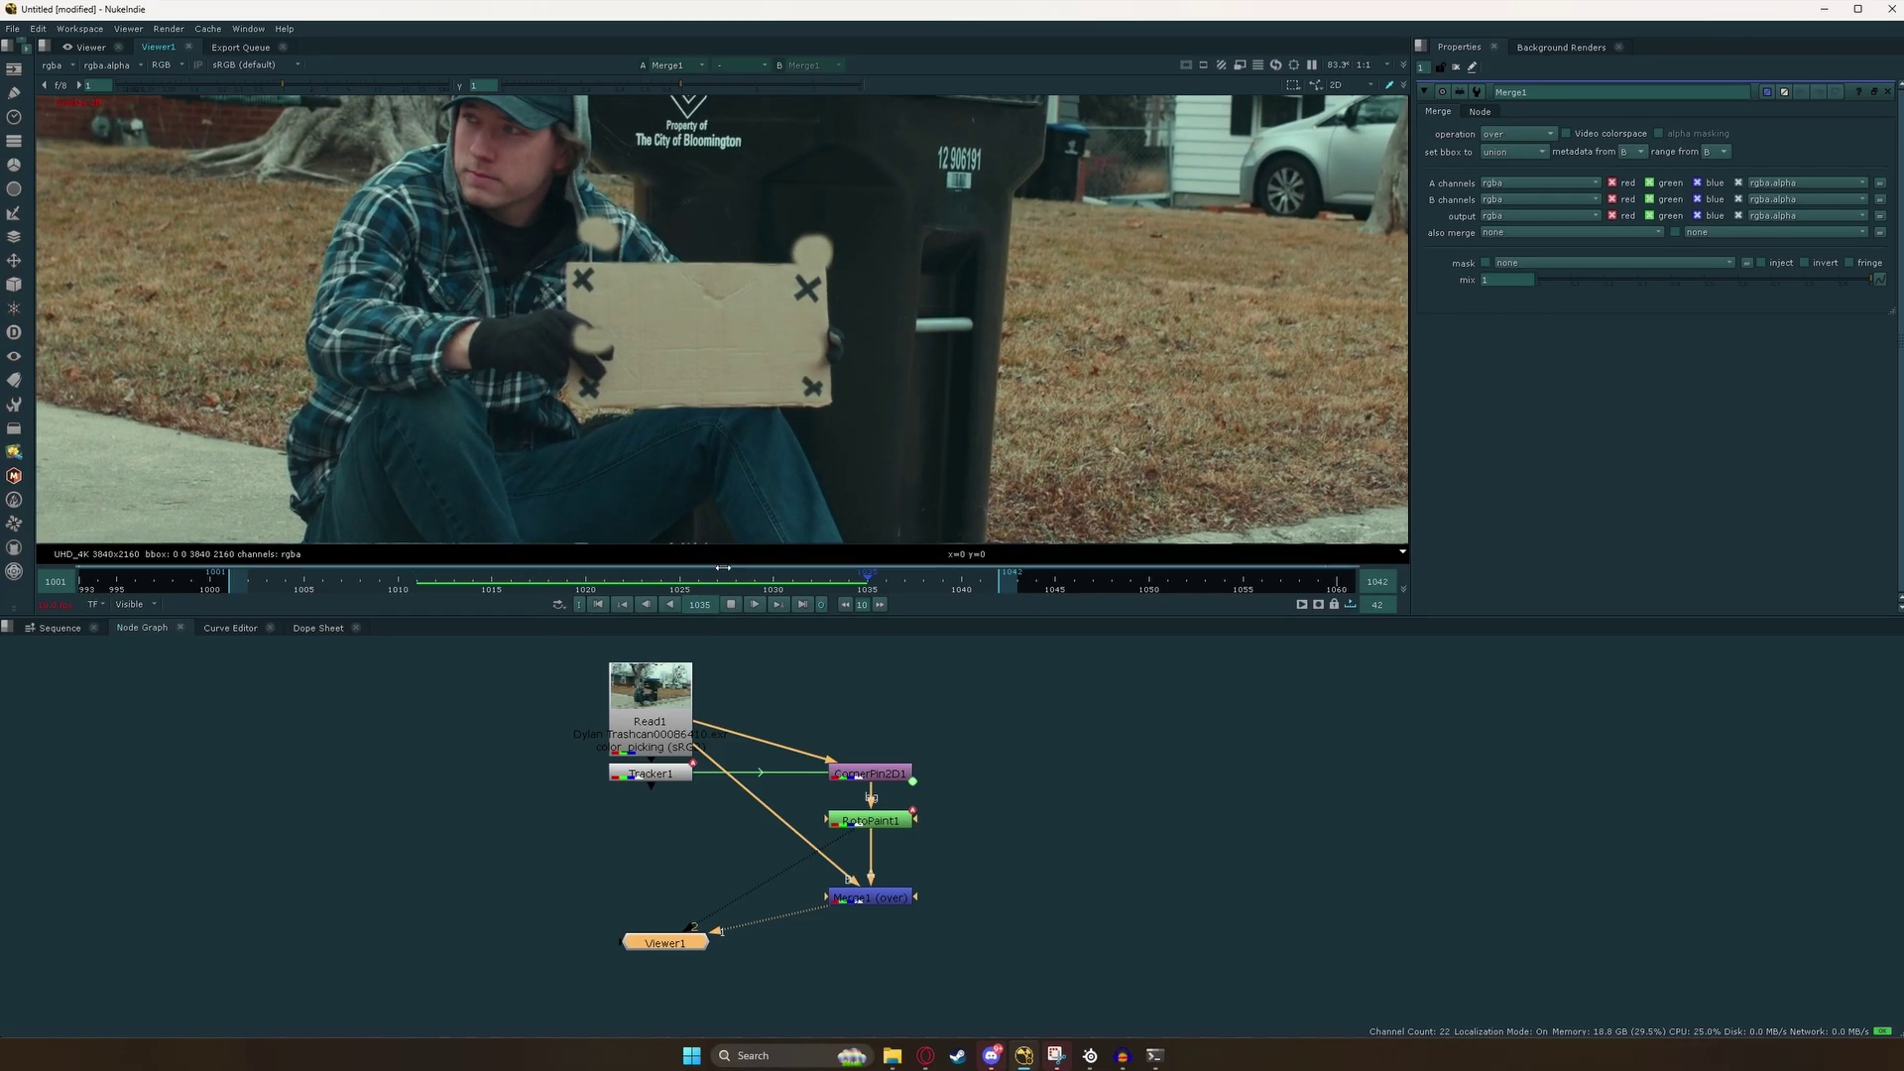
left_click(439, 592)
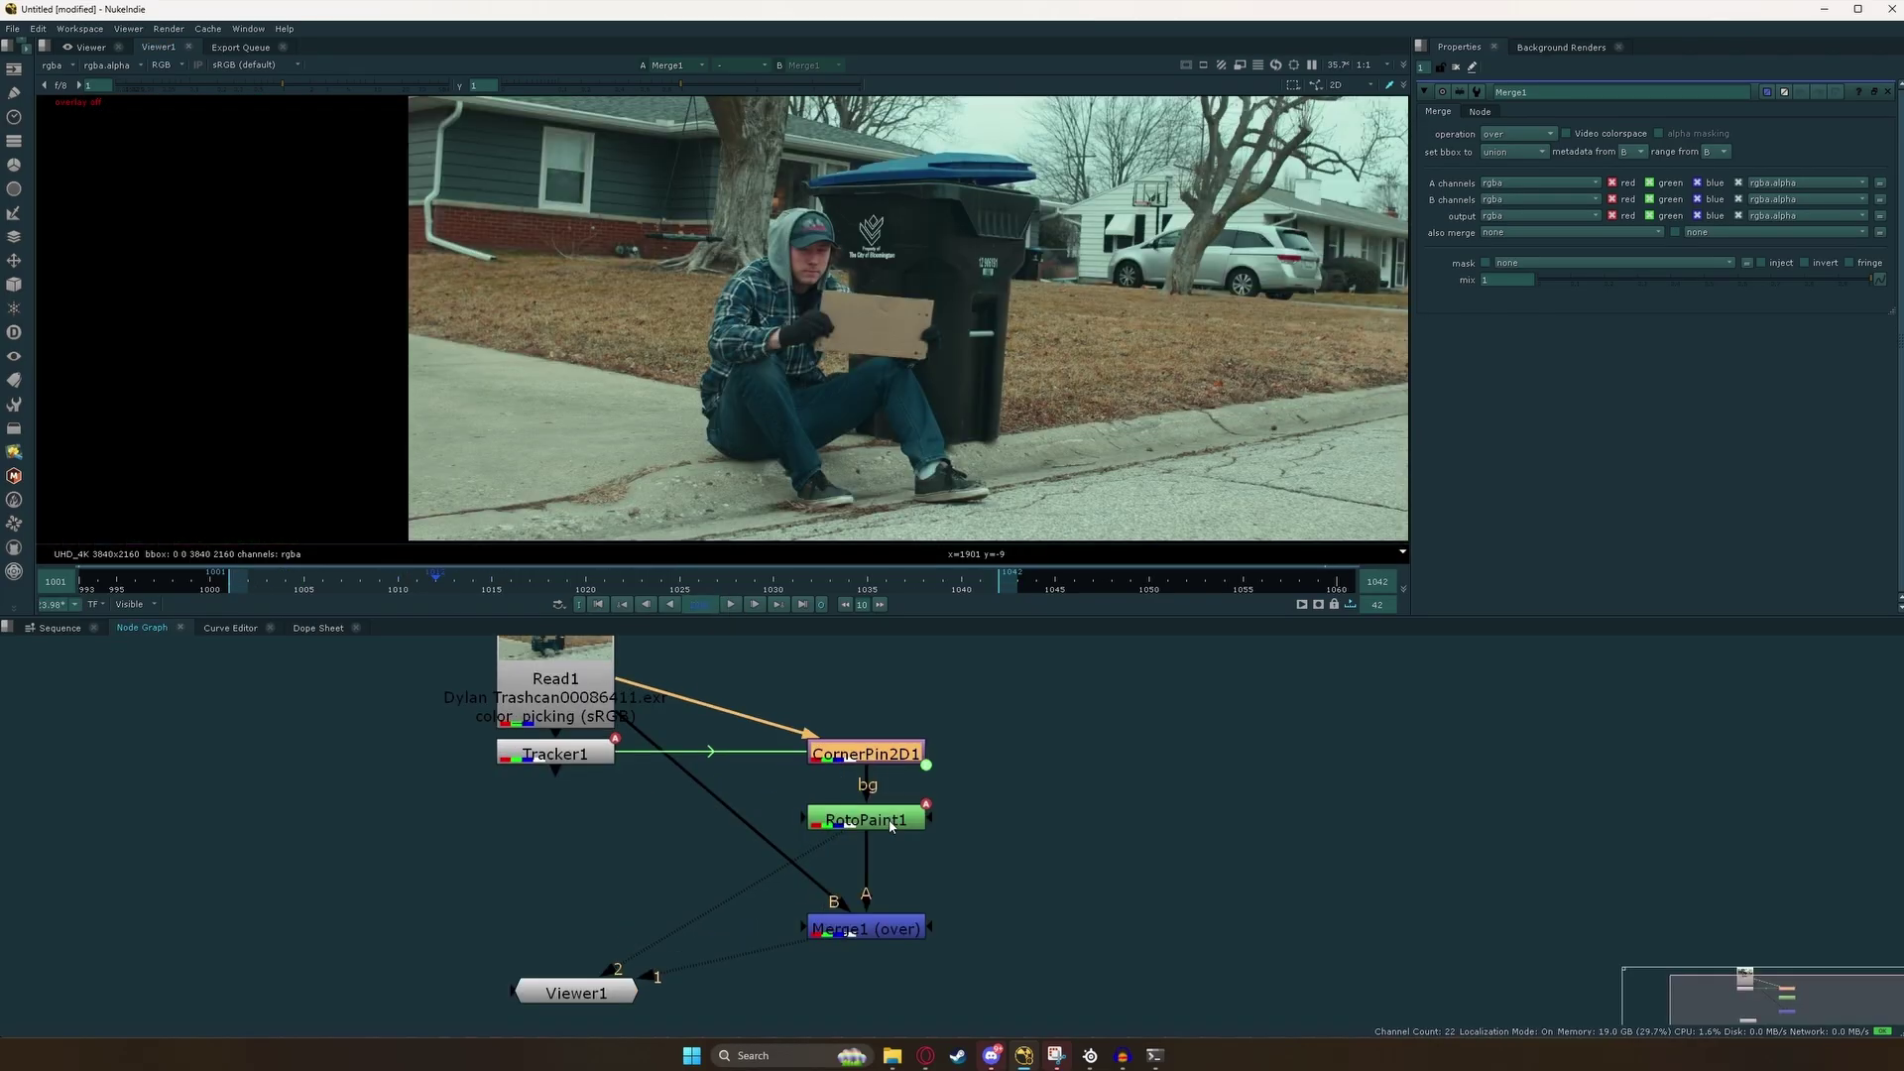
Duplicate CornerPin2D1 between RotoPaint1 and Merge1, and turn off invert on the copy.
left_click(891, 823)
left_click(904, 758)
left_click(883, 825)
left_click(897, 832)
double_click(891, 851)
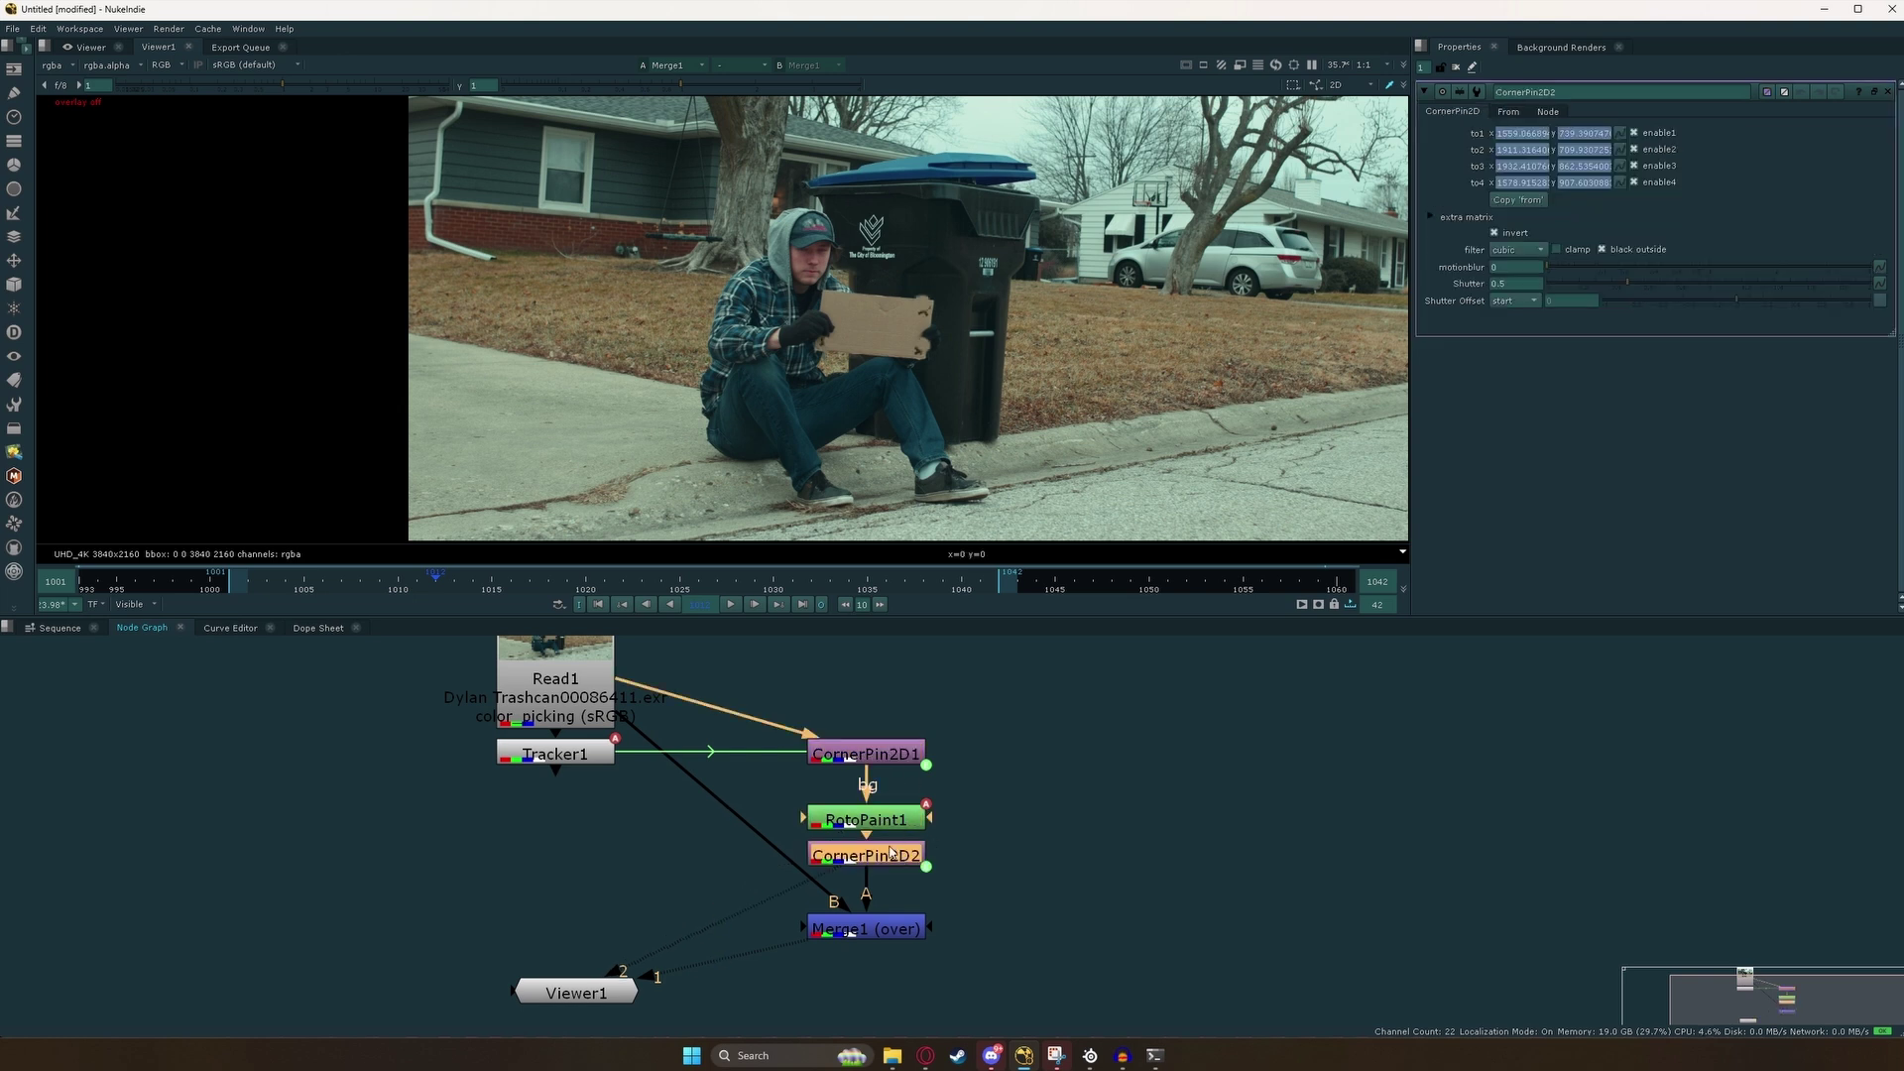
left_click(1527, 234)
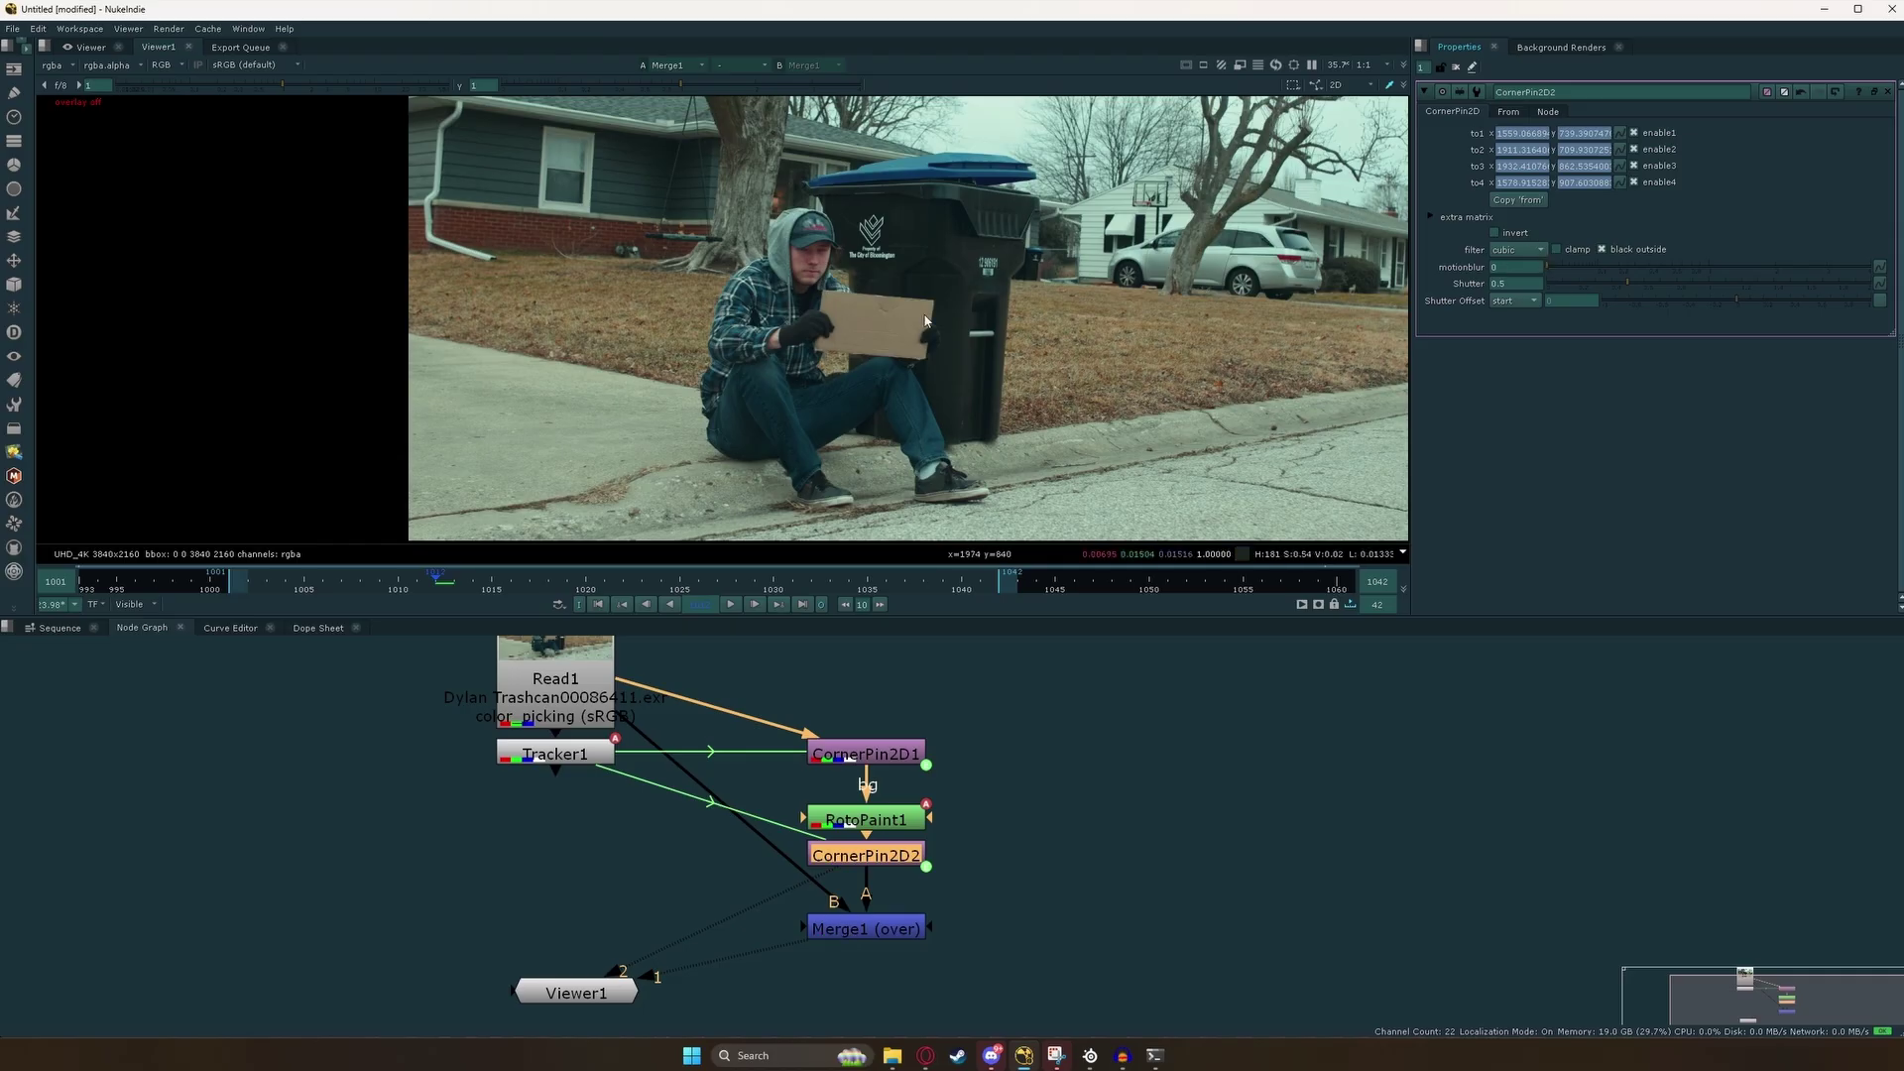
Play the merged shot with the restored motion and examine the sign's painted corners up close on different frames.
scroll(924, 320, "up", 5)
left_click(730, 604)
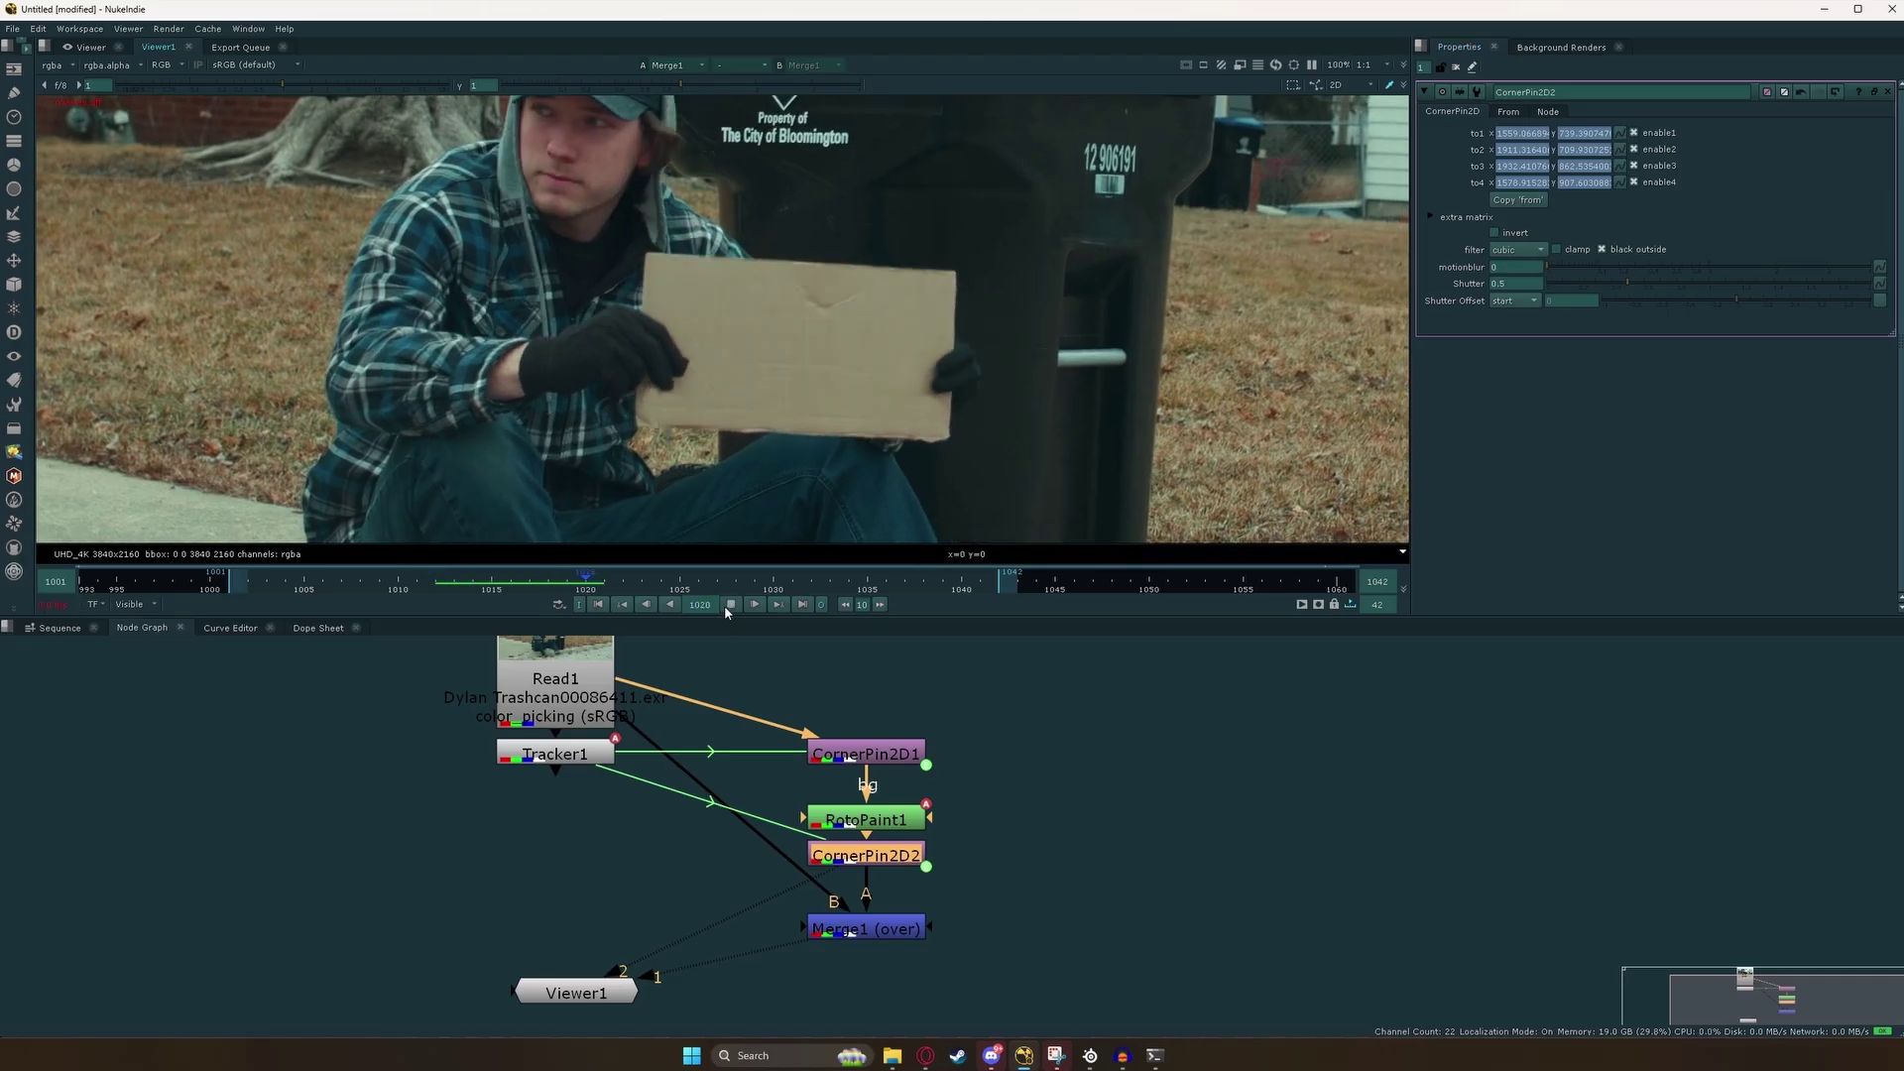
scroll(941, 452, "down", 1)
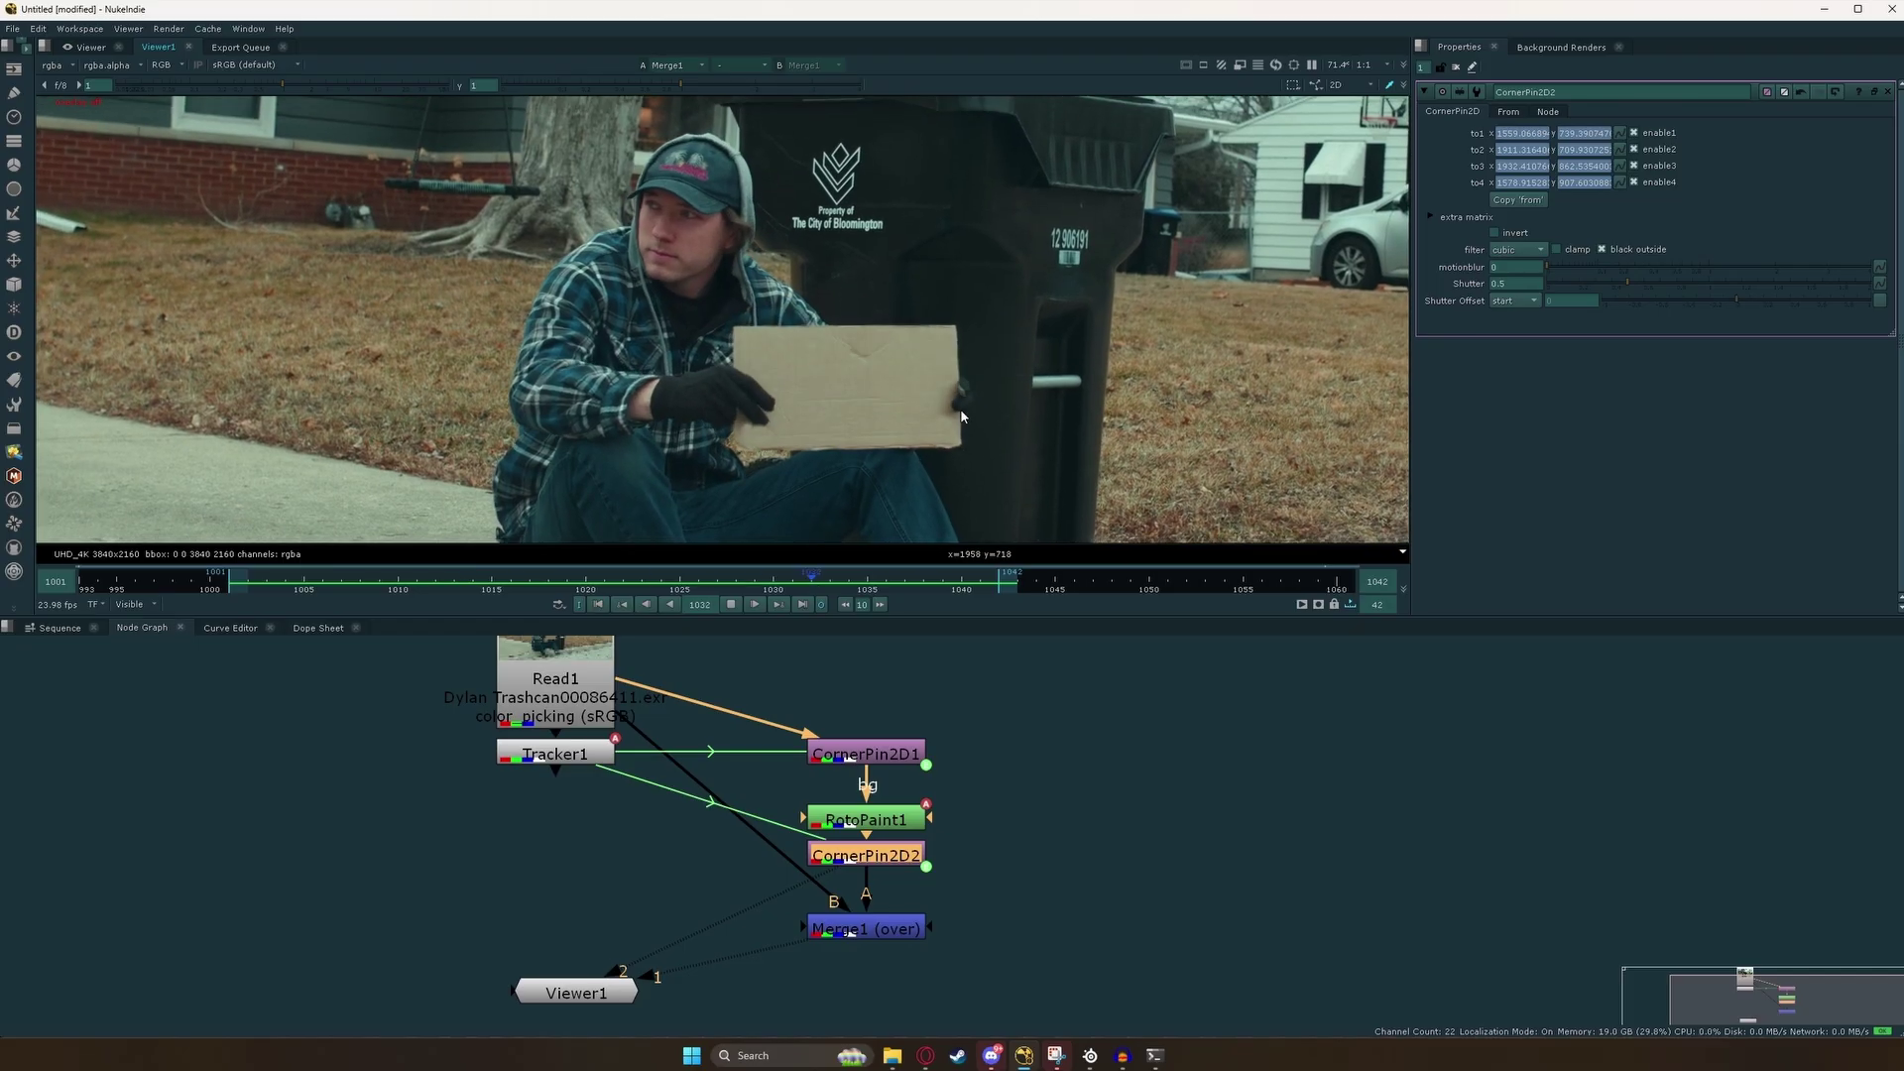
left_click(730, 604)
scroll(953, 367, "up", 5)
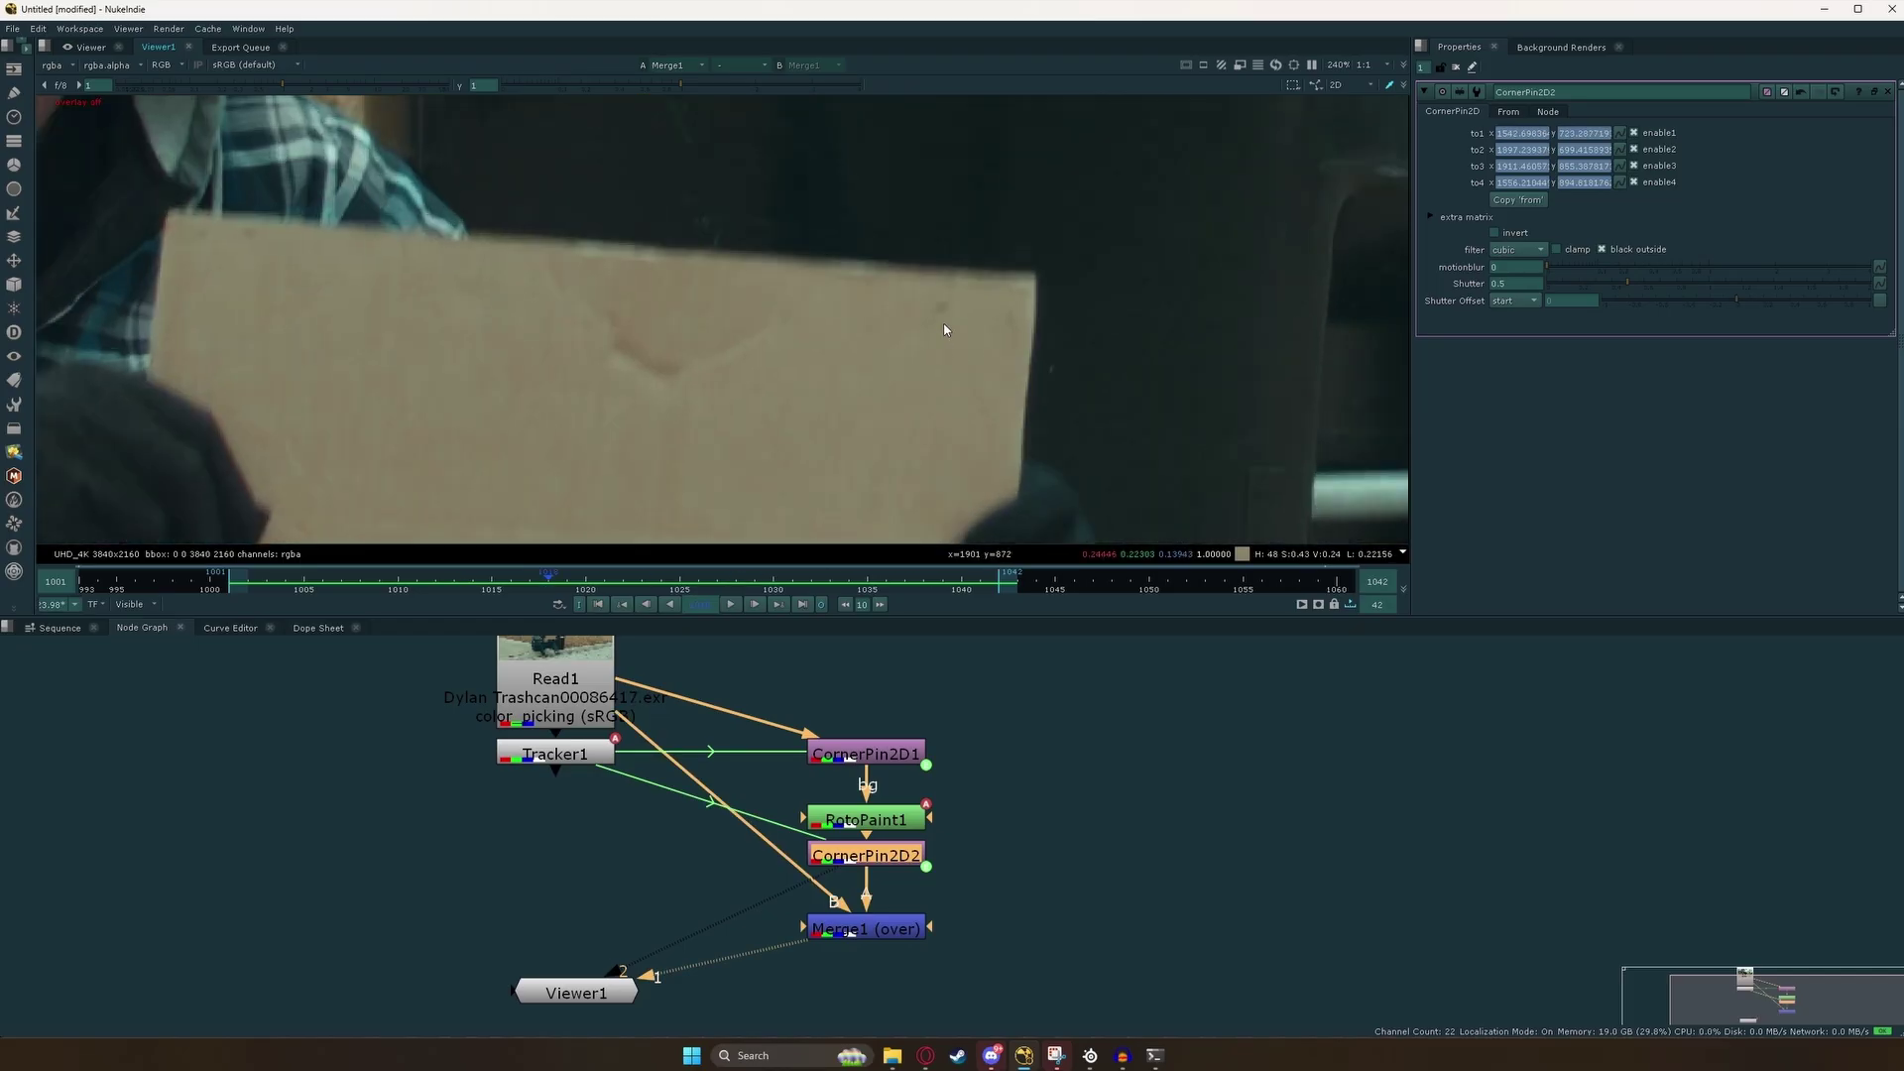
scroll(938, 308, "down", 2)
scroll(664, 308, "down", 5)
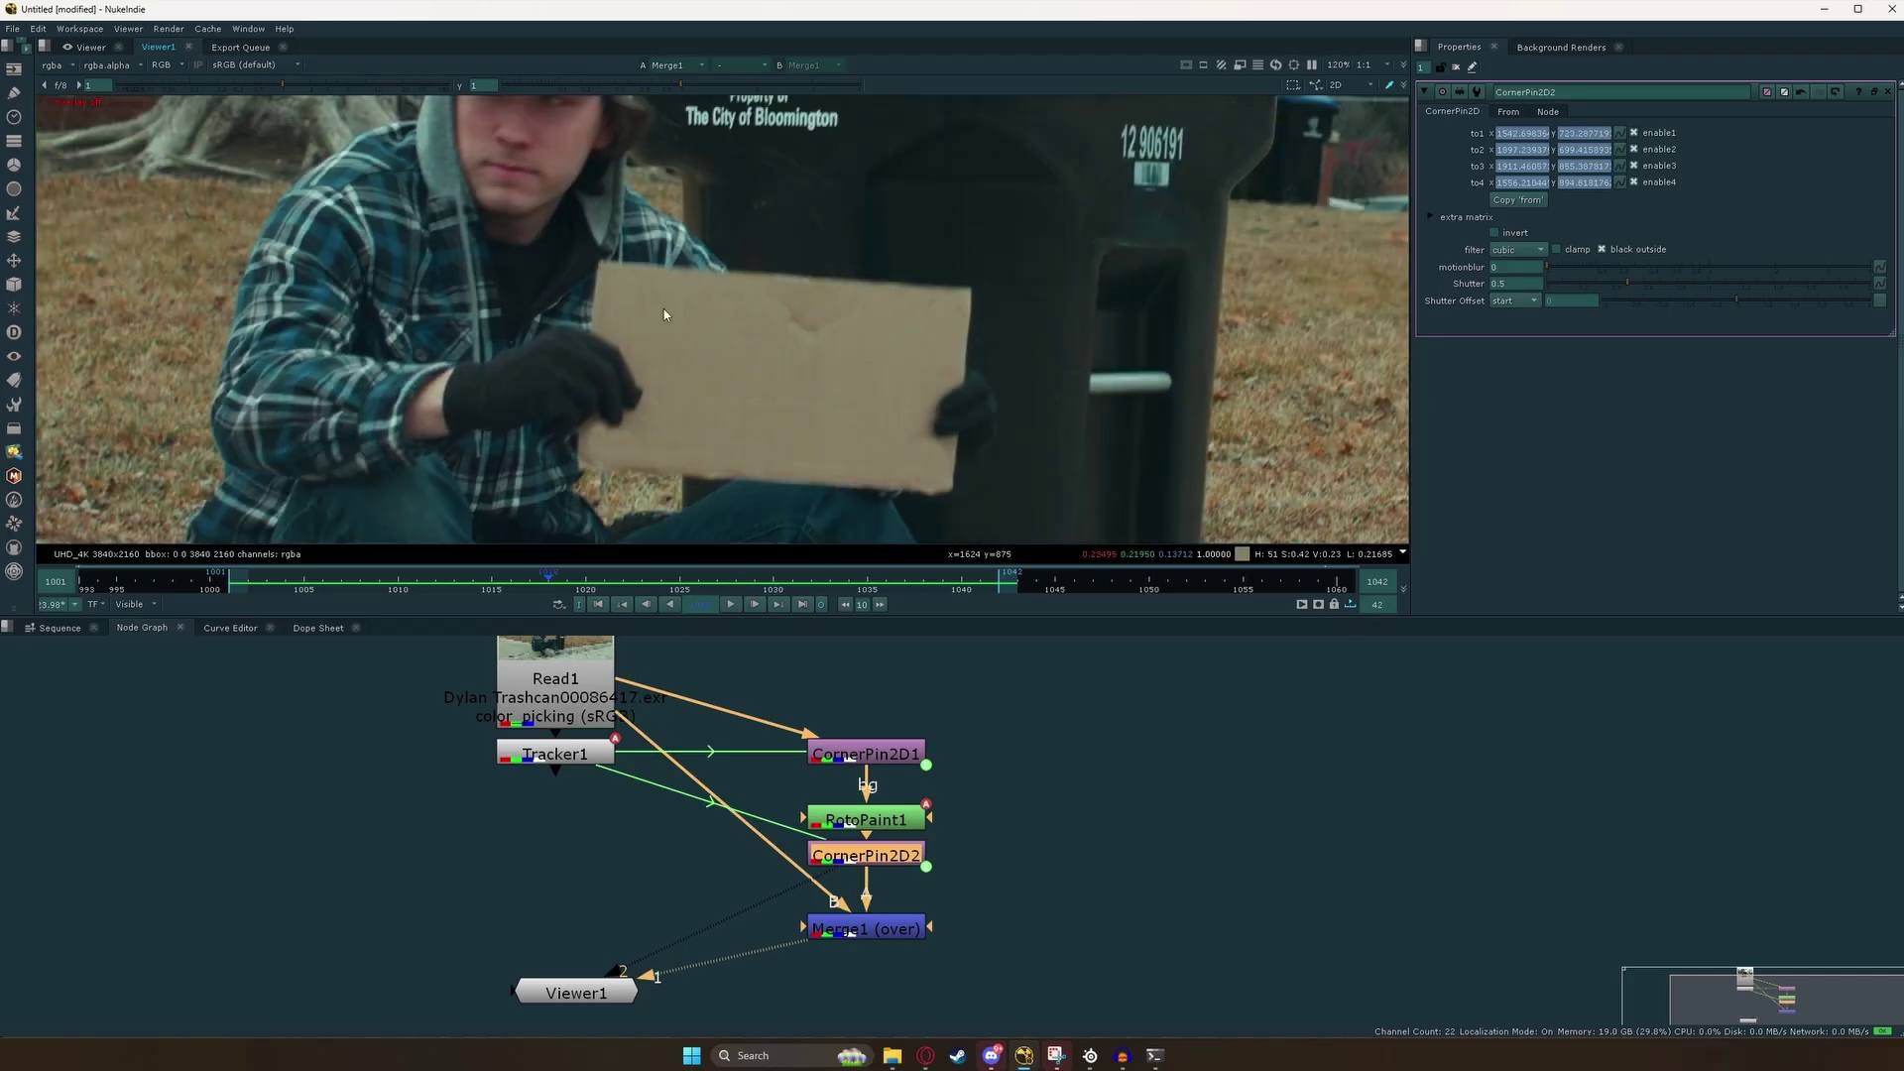
scroll(636, 275, "up", 6)
left_click(726, 578)
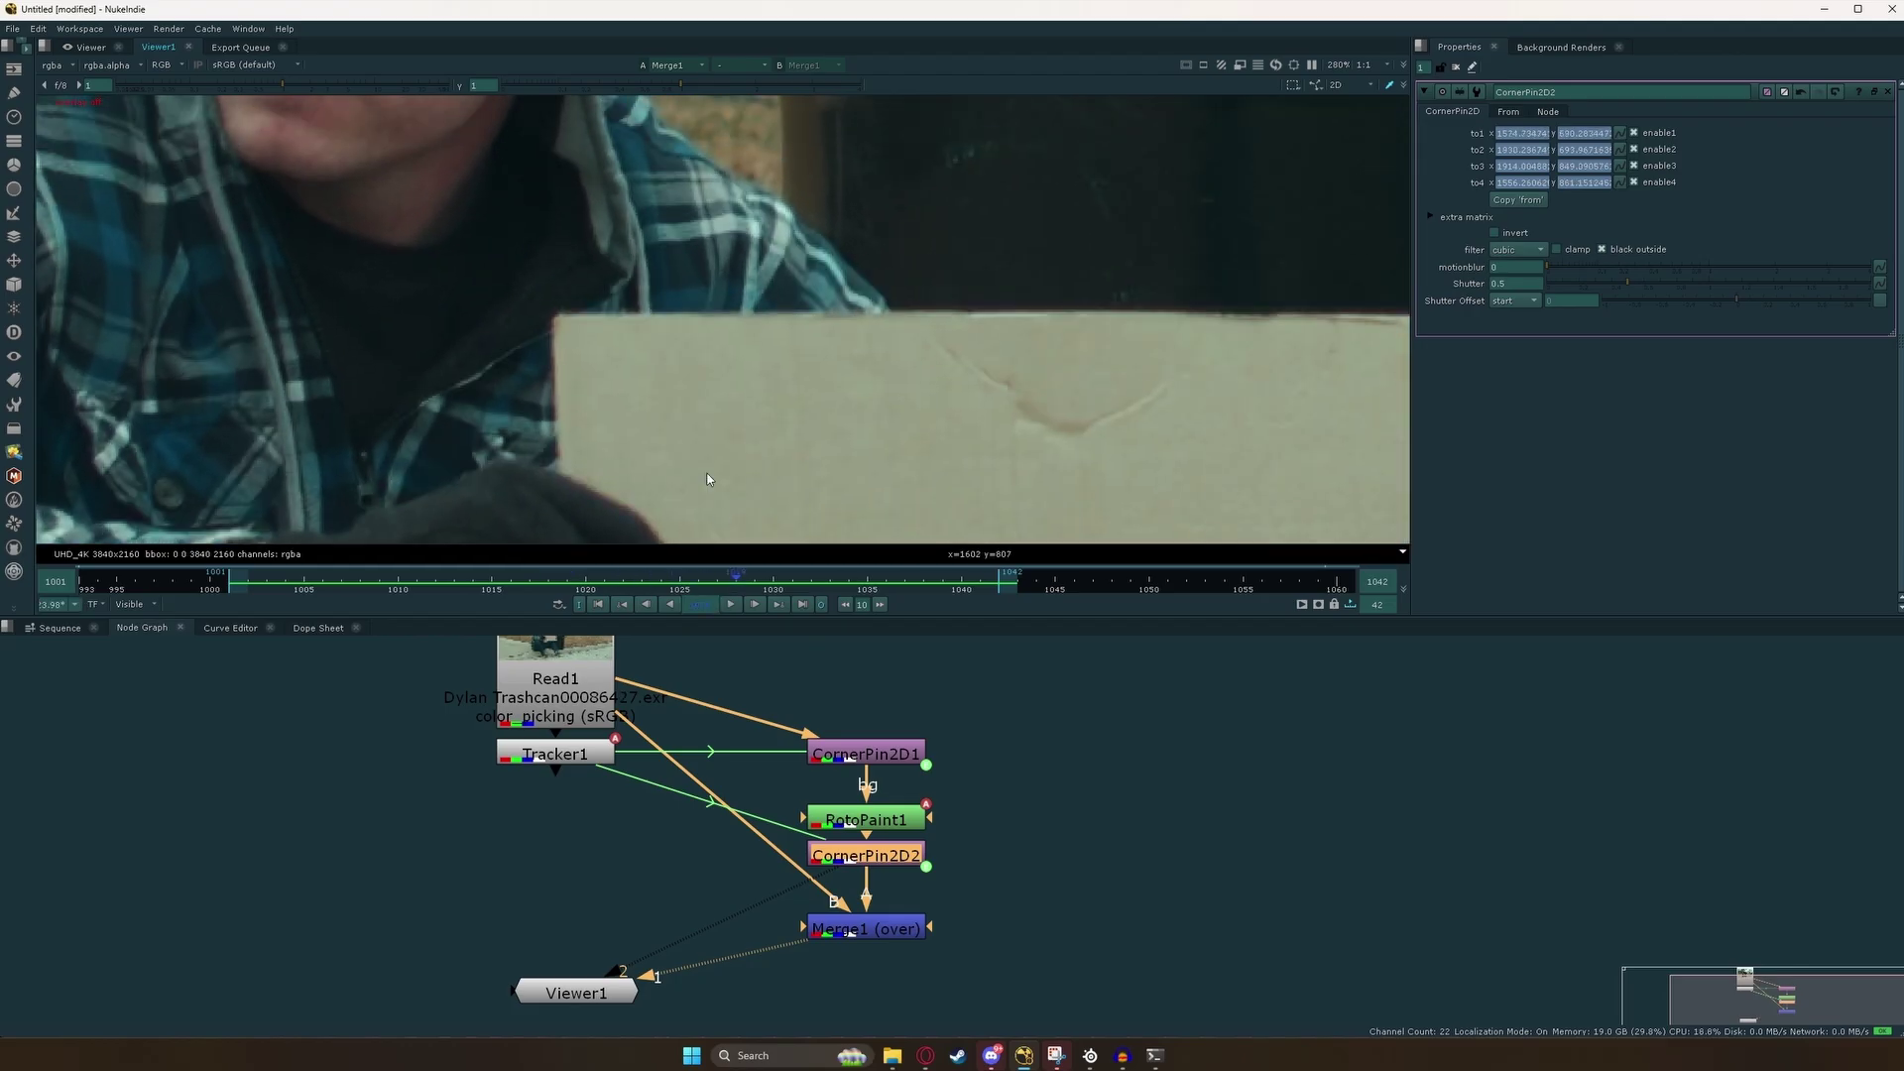
Reopen RotoPaint1 on frame 1019, reduce the clone brush size to 44, and clone over the residue near the sign's upper-right corner.
left_click_drag(725, 578, 512, 593)
double_click(887, 824)
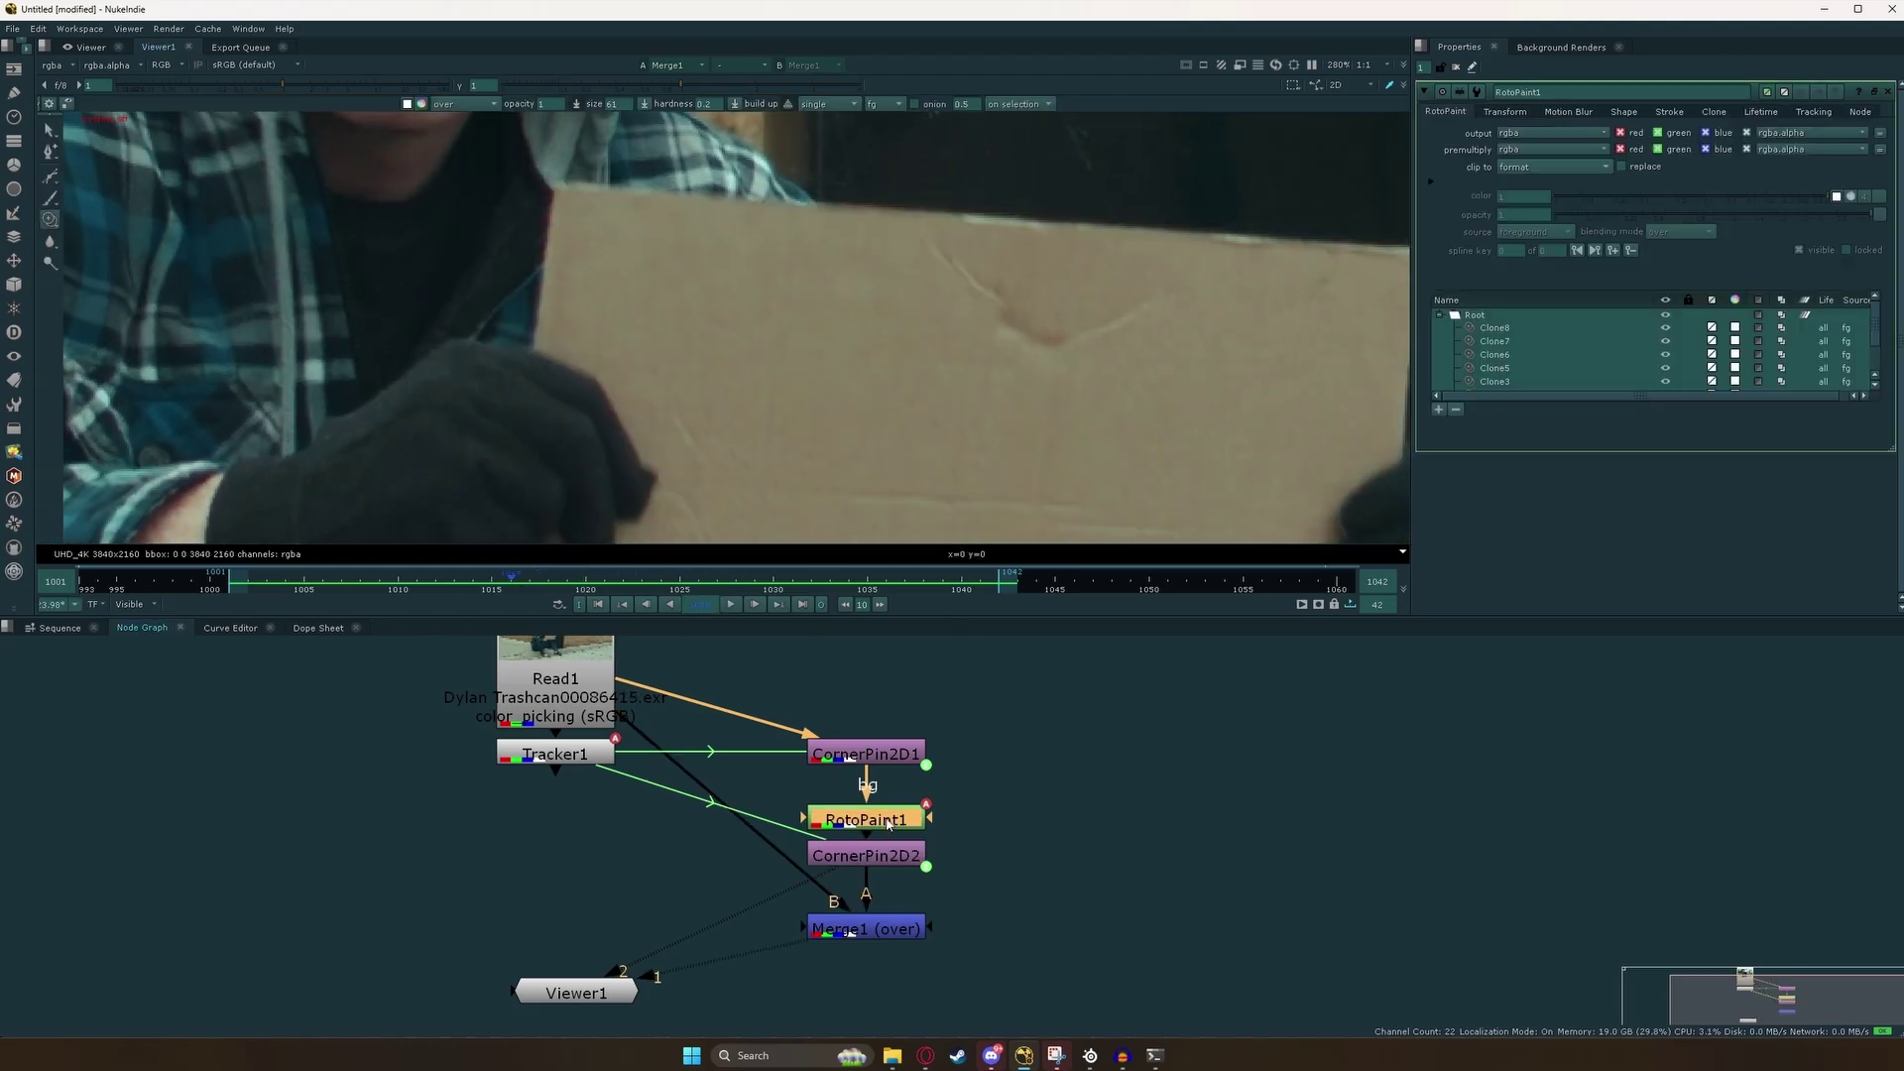
left_click(568, 588)
scroll(654, 396, "down", 5)
scroll(828, 327, "up", 6)
middle_click_drag(807, 293, 824, 335)
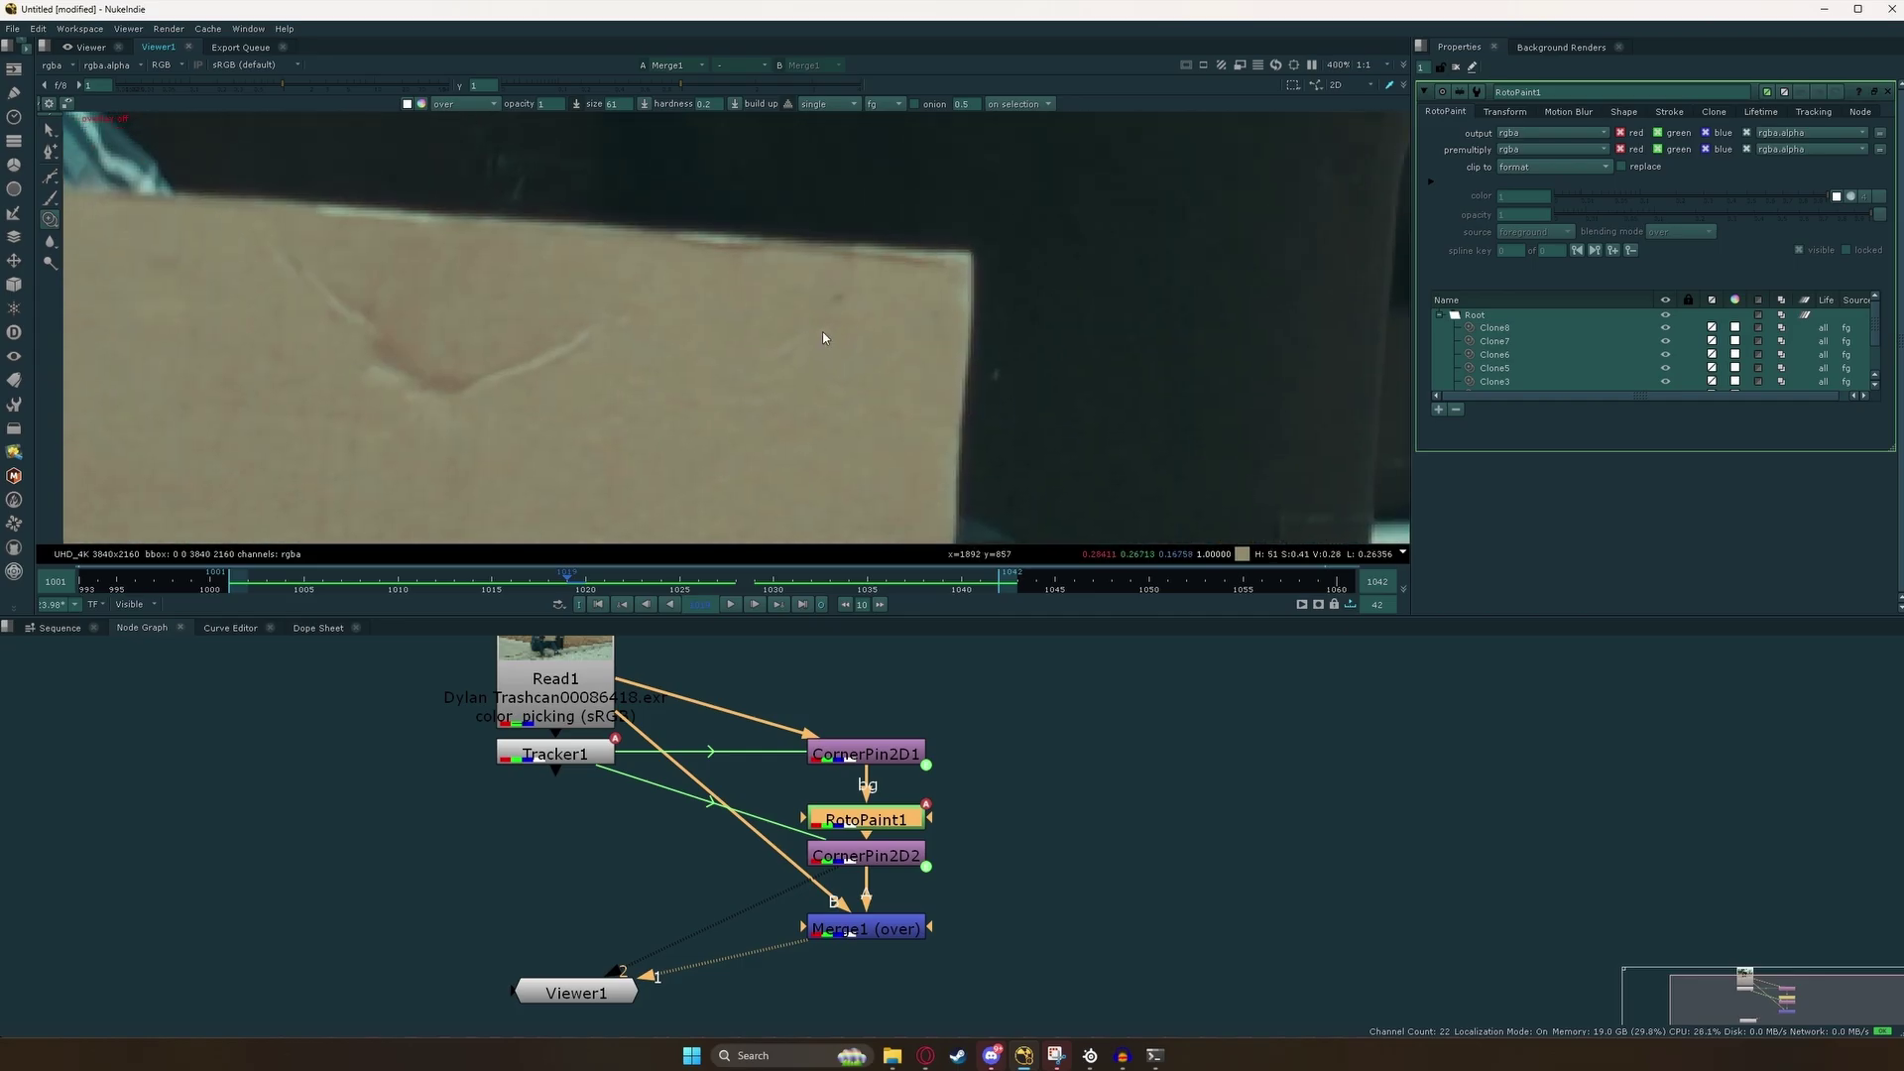
scroll(824, 337, "down", 2)
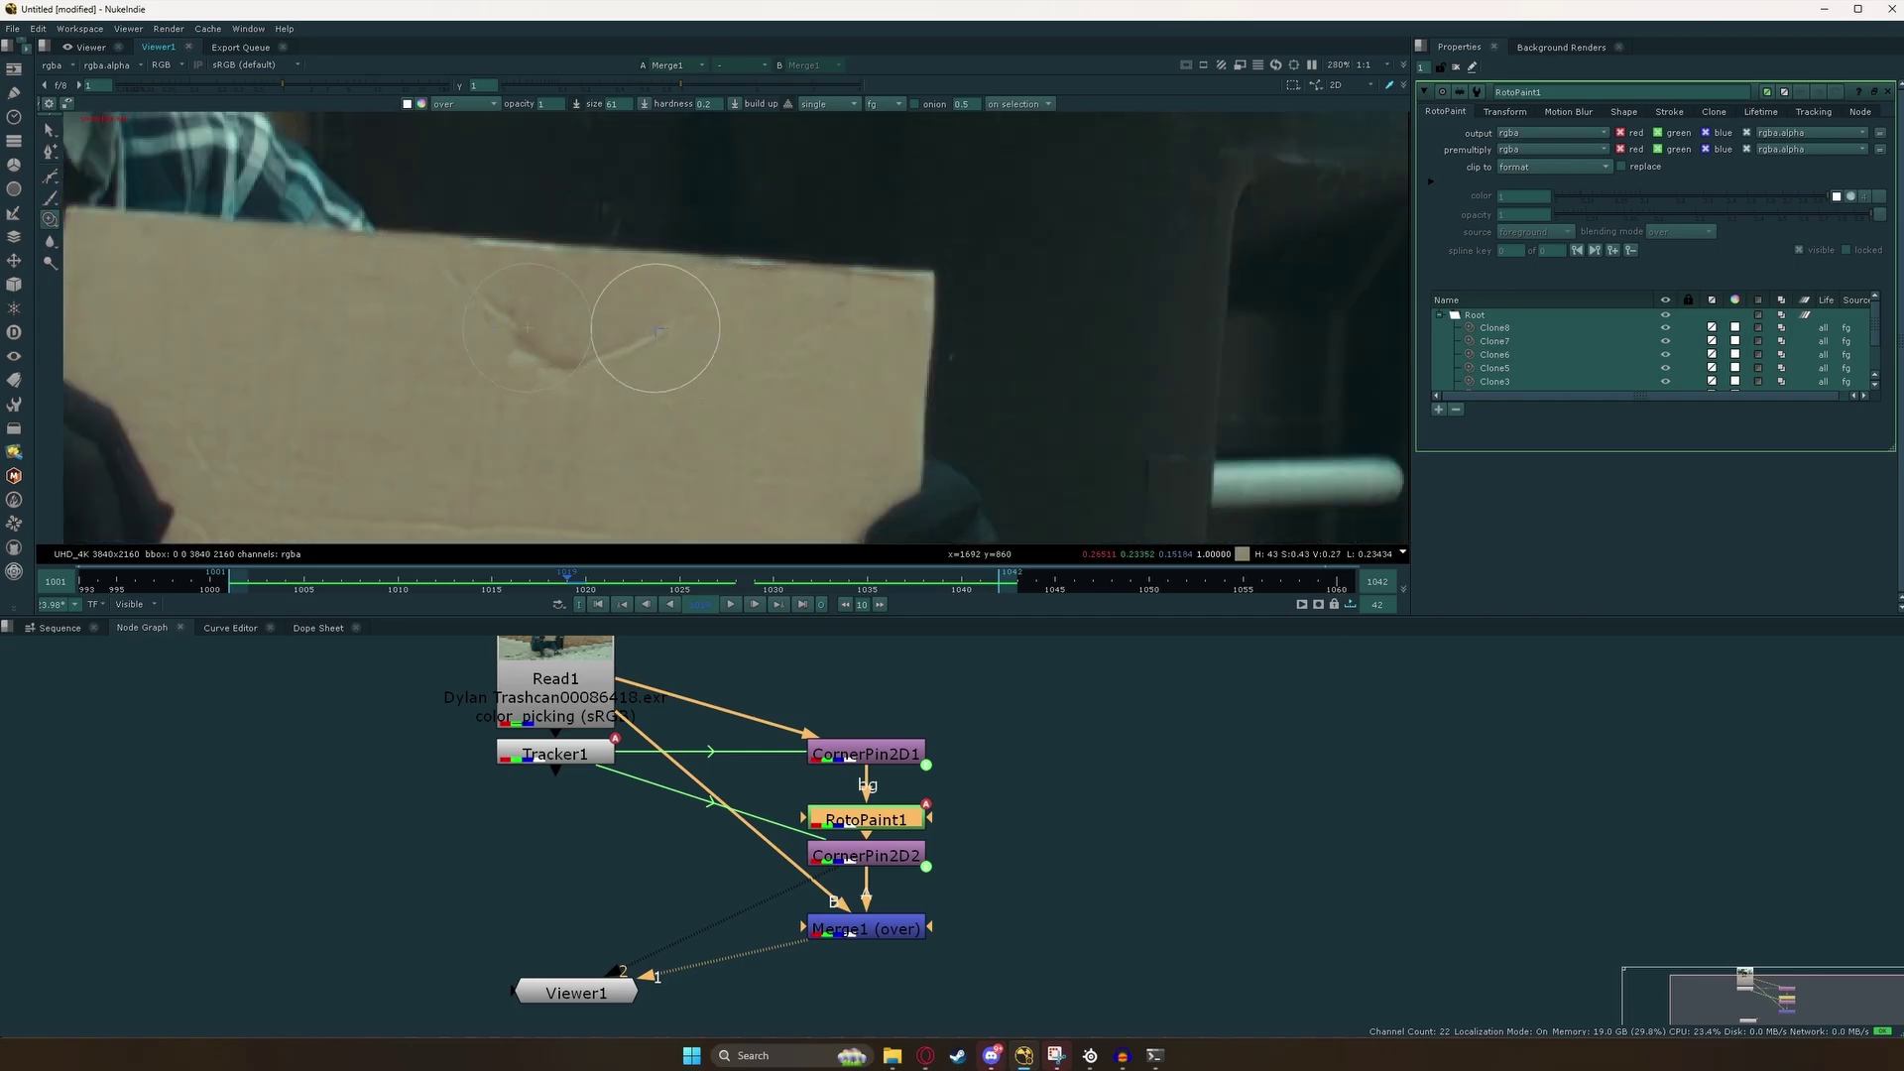
mouse_move(837, 340)
left_mouse_down("shift")
mouse_move(808, 328)
mouse_move(838, 310)
left_mouse_up("shift")
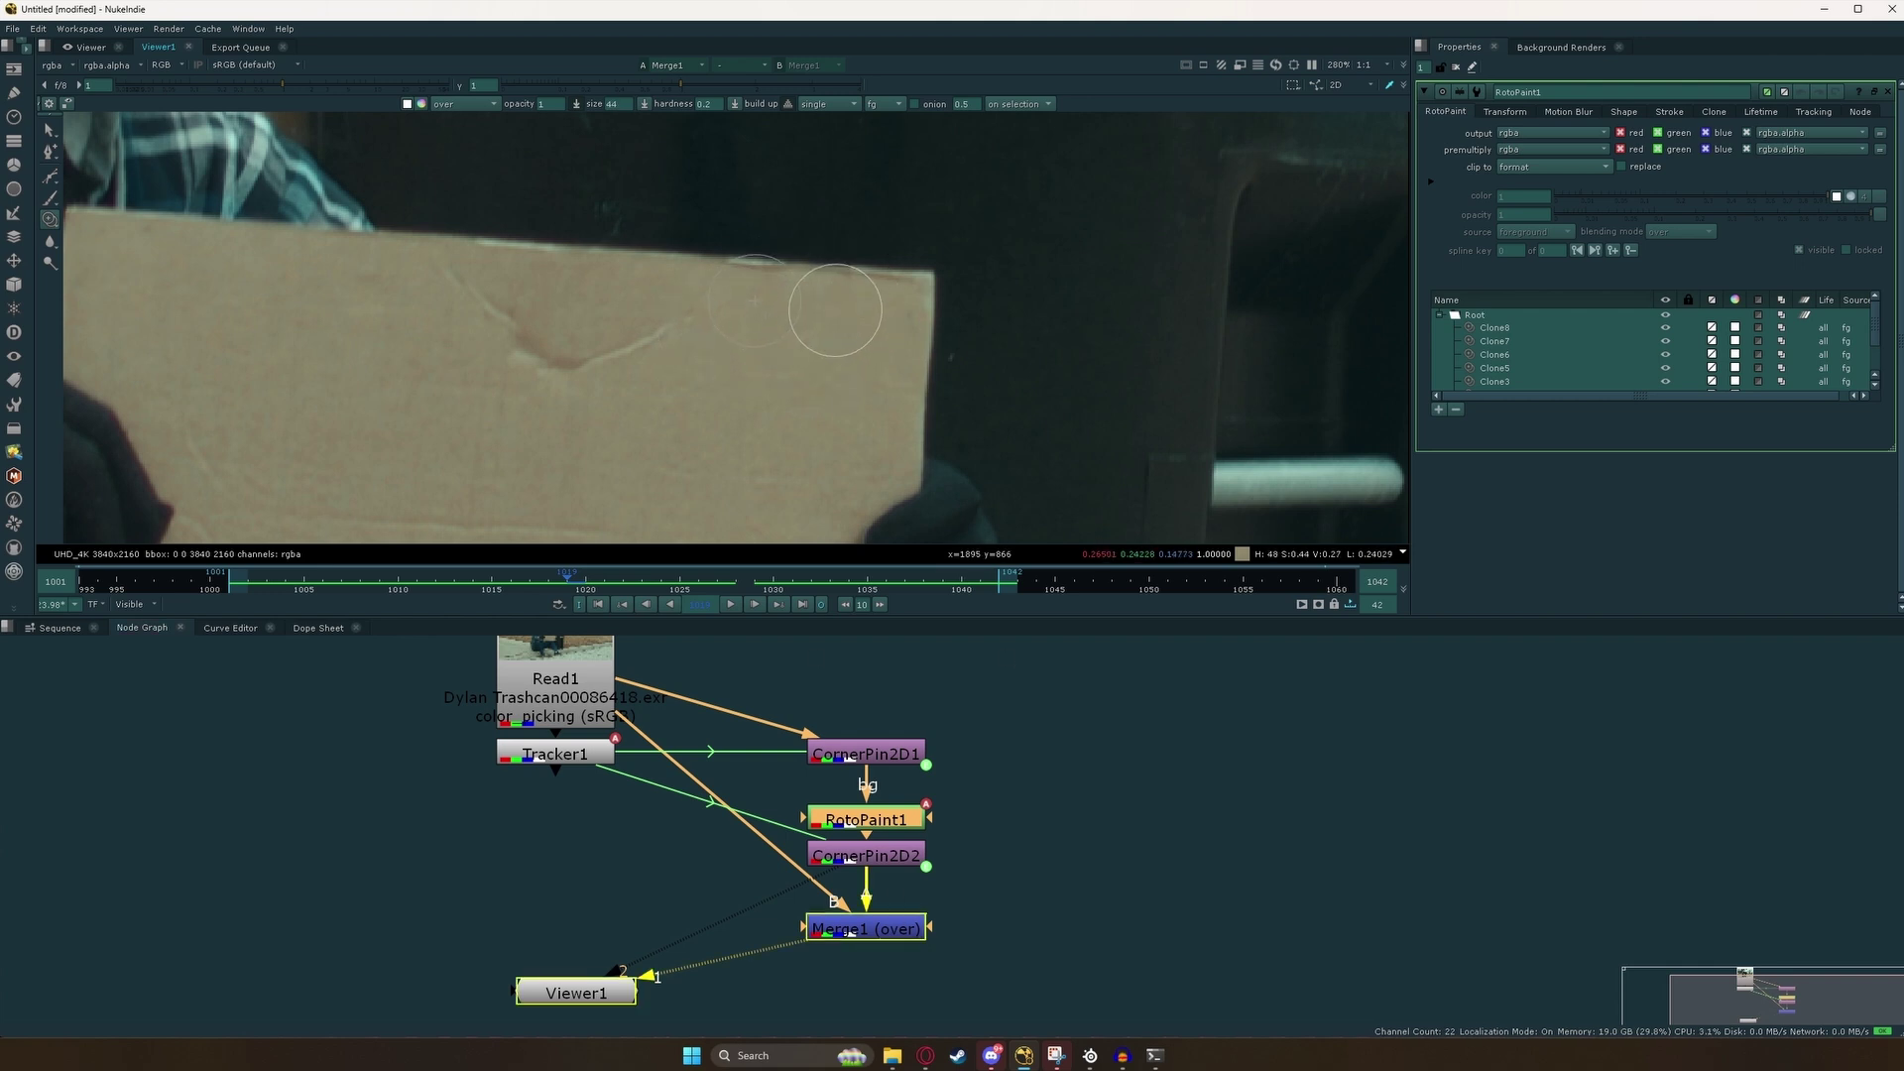
Clone clean cardboard over the leftover marker traces at the sign's upper-left corner.
scroll(844, 320, "down", 5)
scroll(584, 318, "up", 6)
mouse_move(659, 291)
left_mouse_down("ctrl")
mouse_move(575, 283)
mouse_move(587, 255)
left_mouse_up("ctrl")
left_click(561, 260)
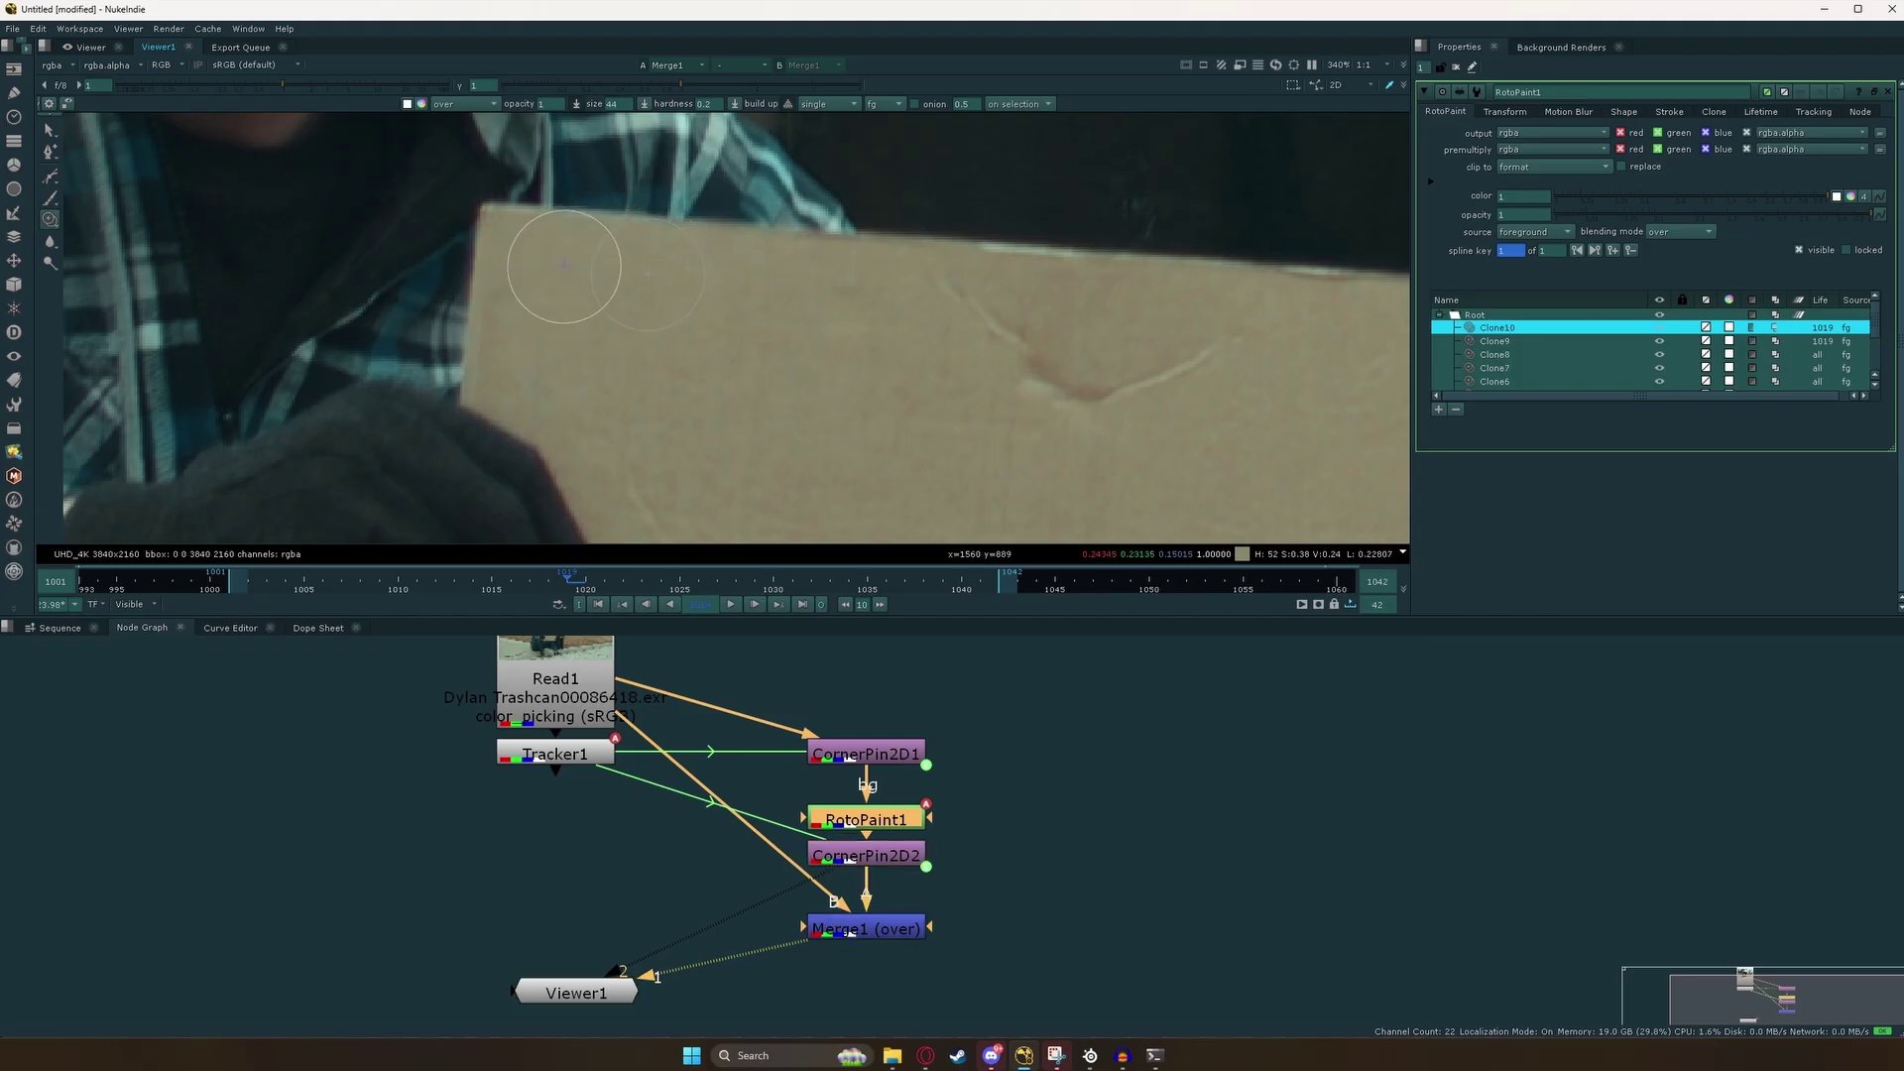
left_click(532, 263)
scroll(541, 268, "down", 6)
scroll(556, 287, "up", 2)
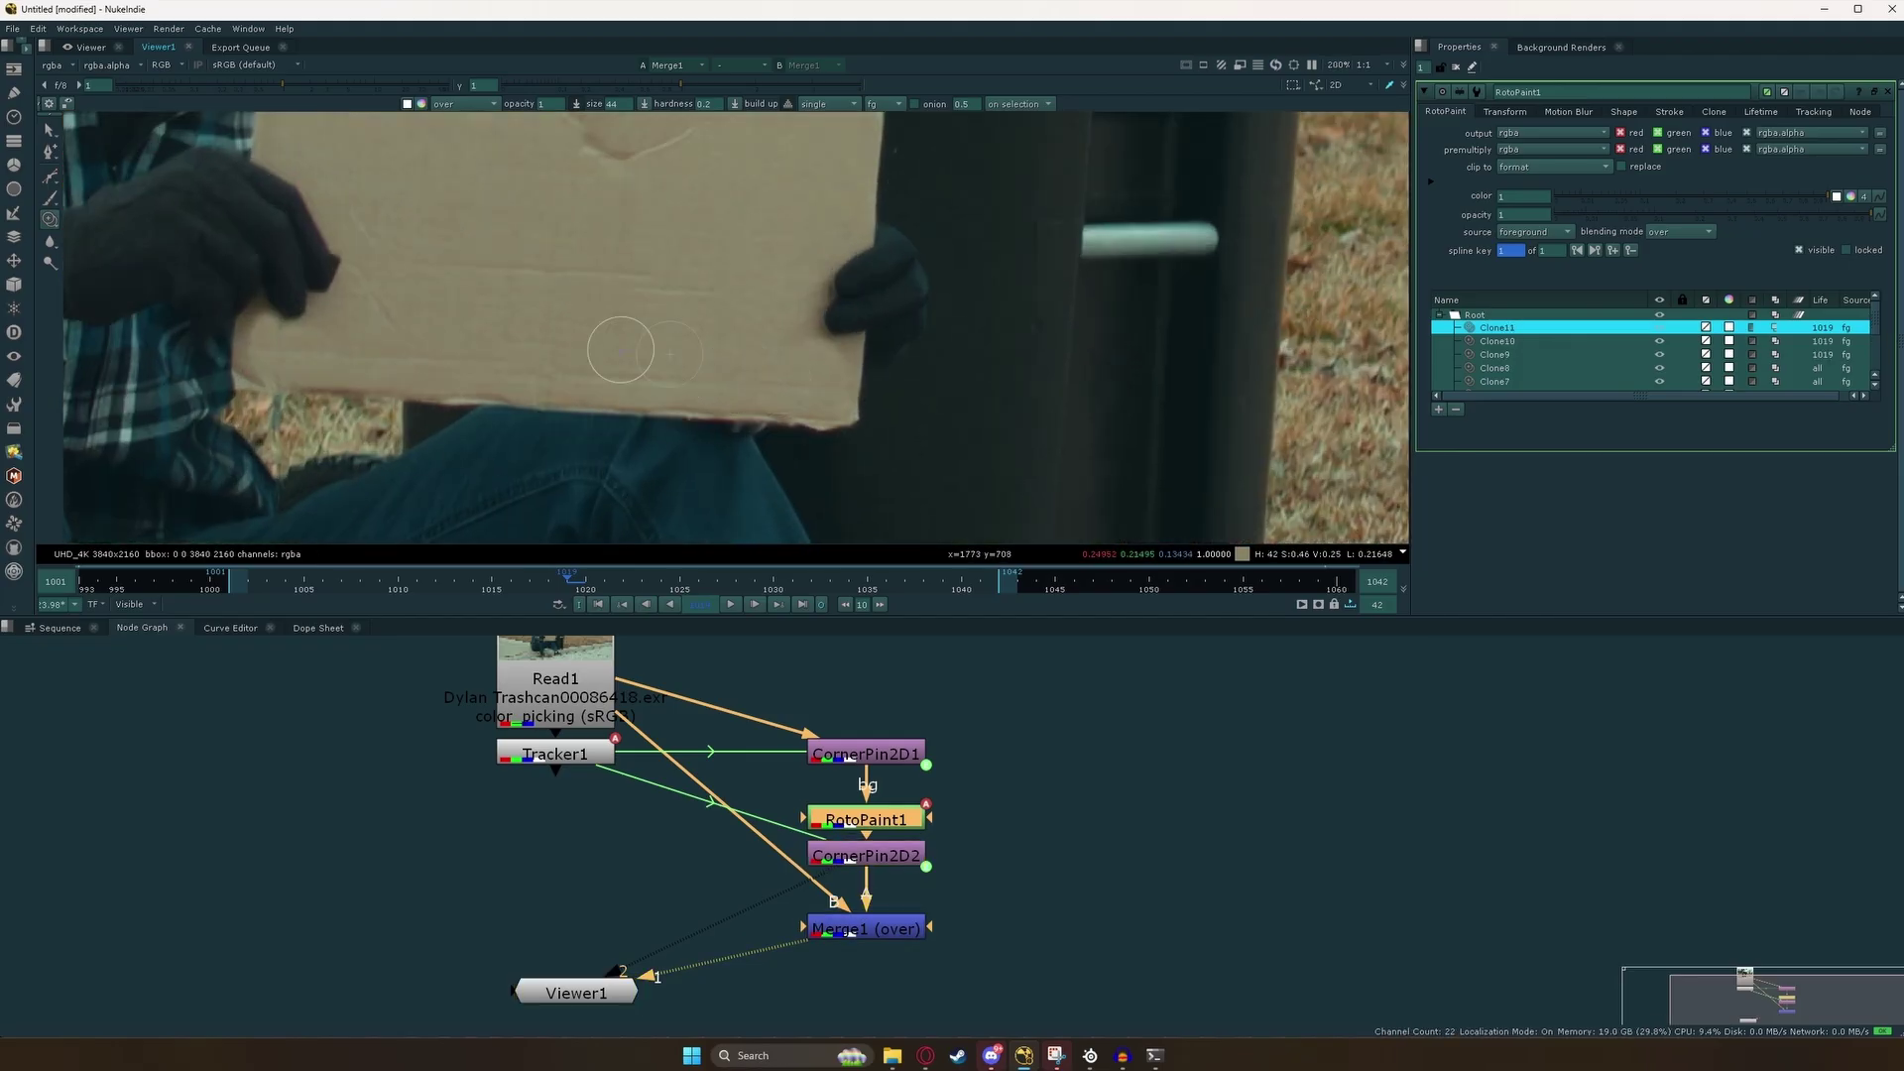
Shrink the clone brush to about 27 and paint out the marker residue at the sign's lower-right corner.
scroll(608, 340, "up", 4)
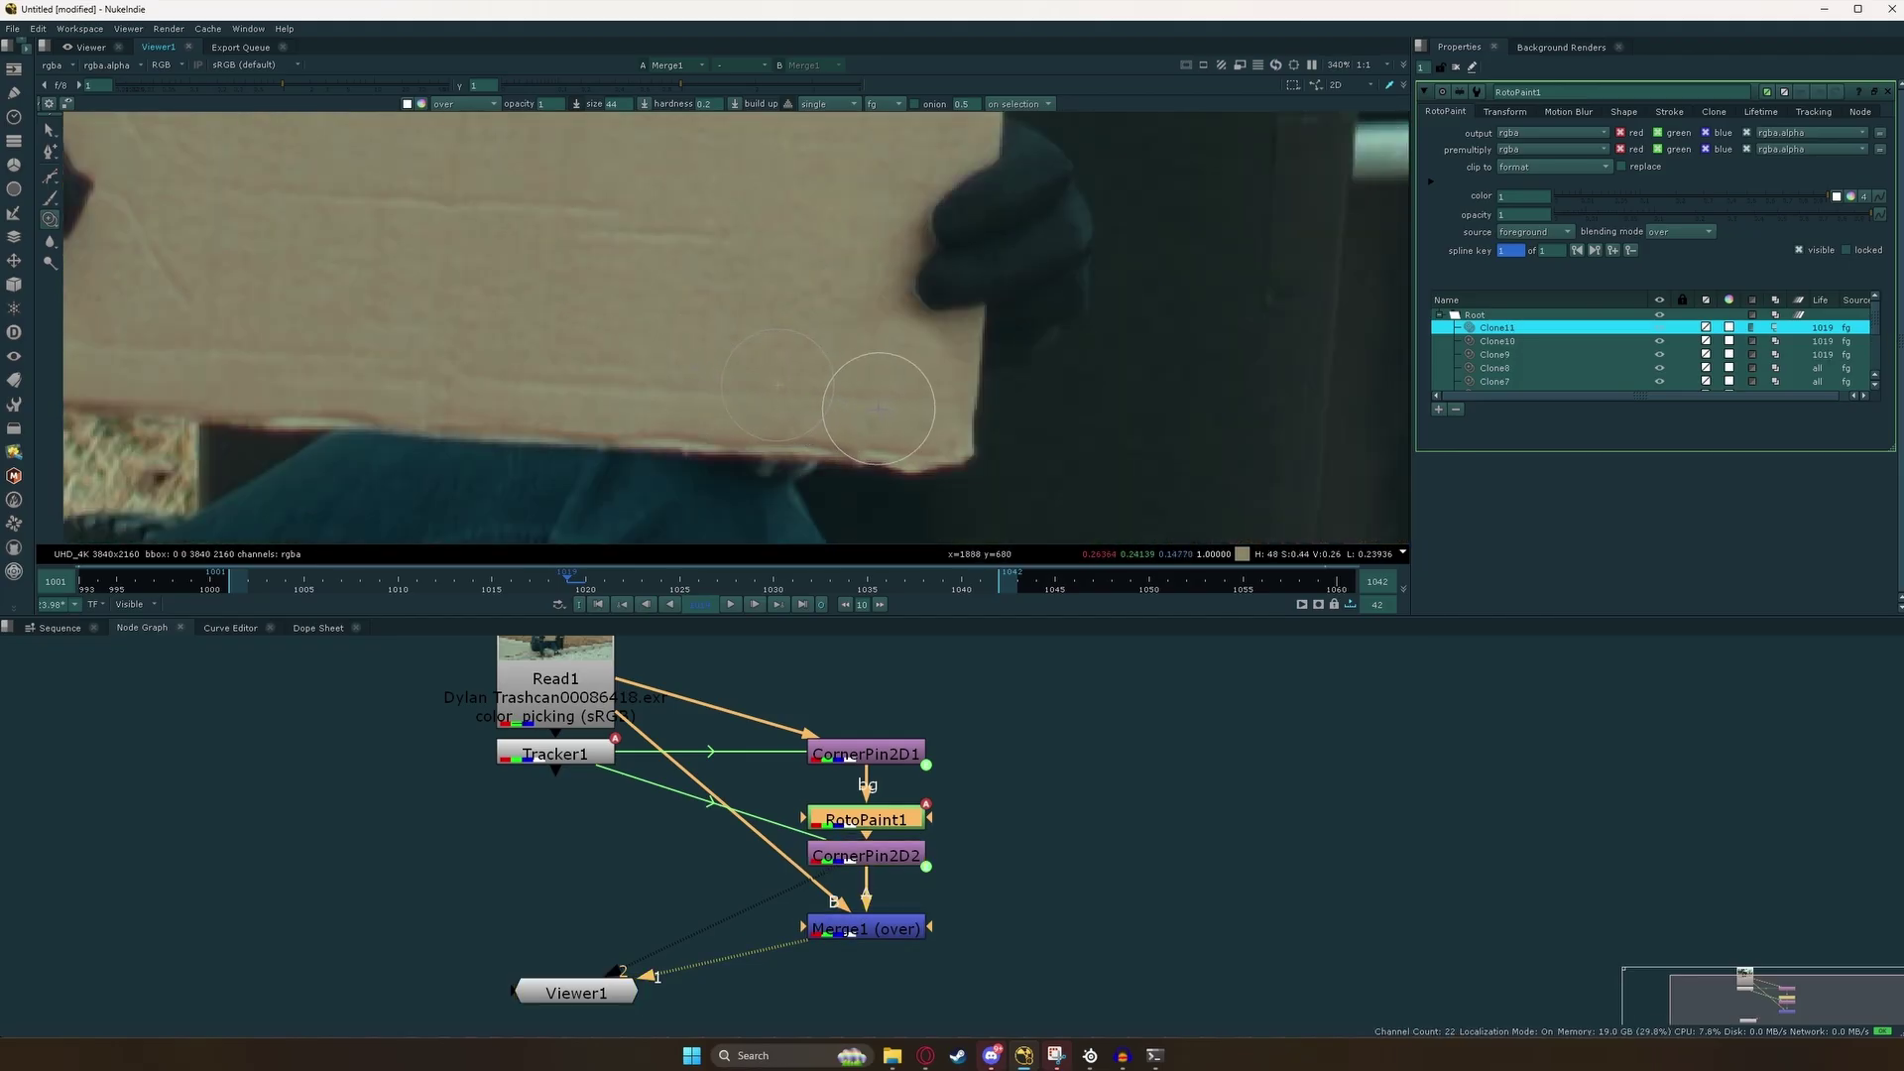
left_click_drag(879, 408, 859, 408, "shift")
scroll(894, 439, "up", 1)
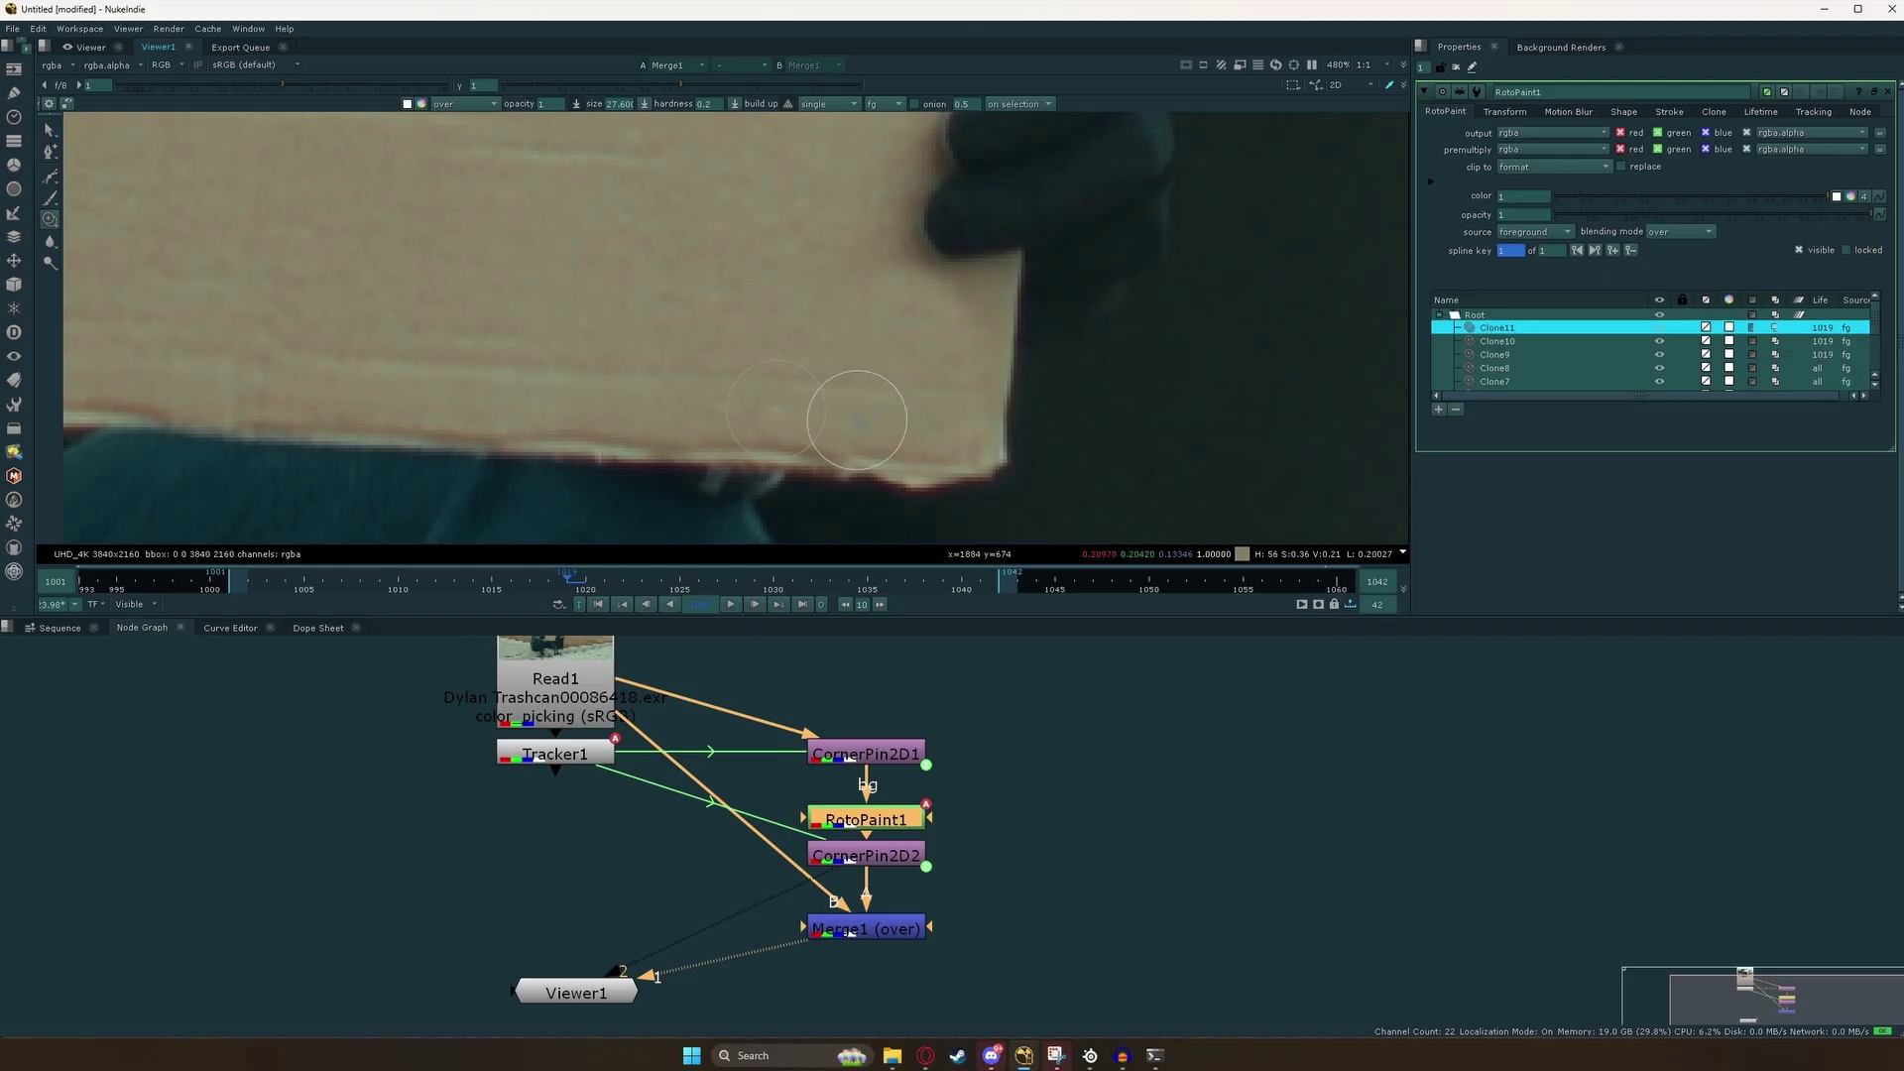
left_click(893, 427)
scroll(898, 426, "down", 4)
scroll(524, 415, "up", 3)
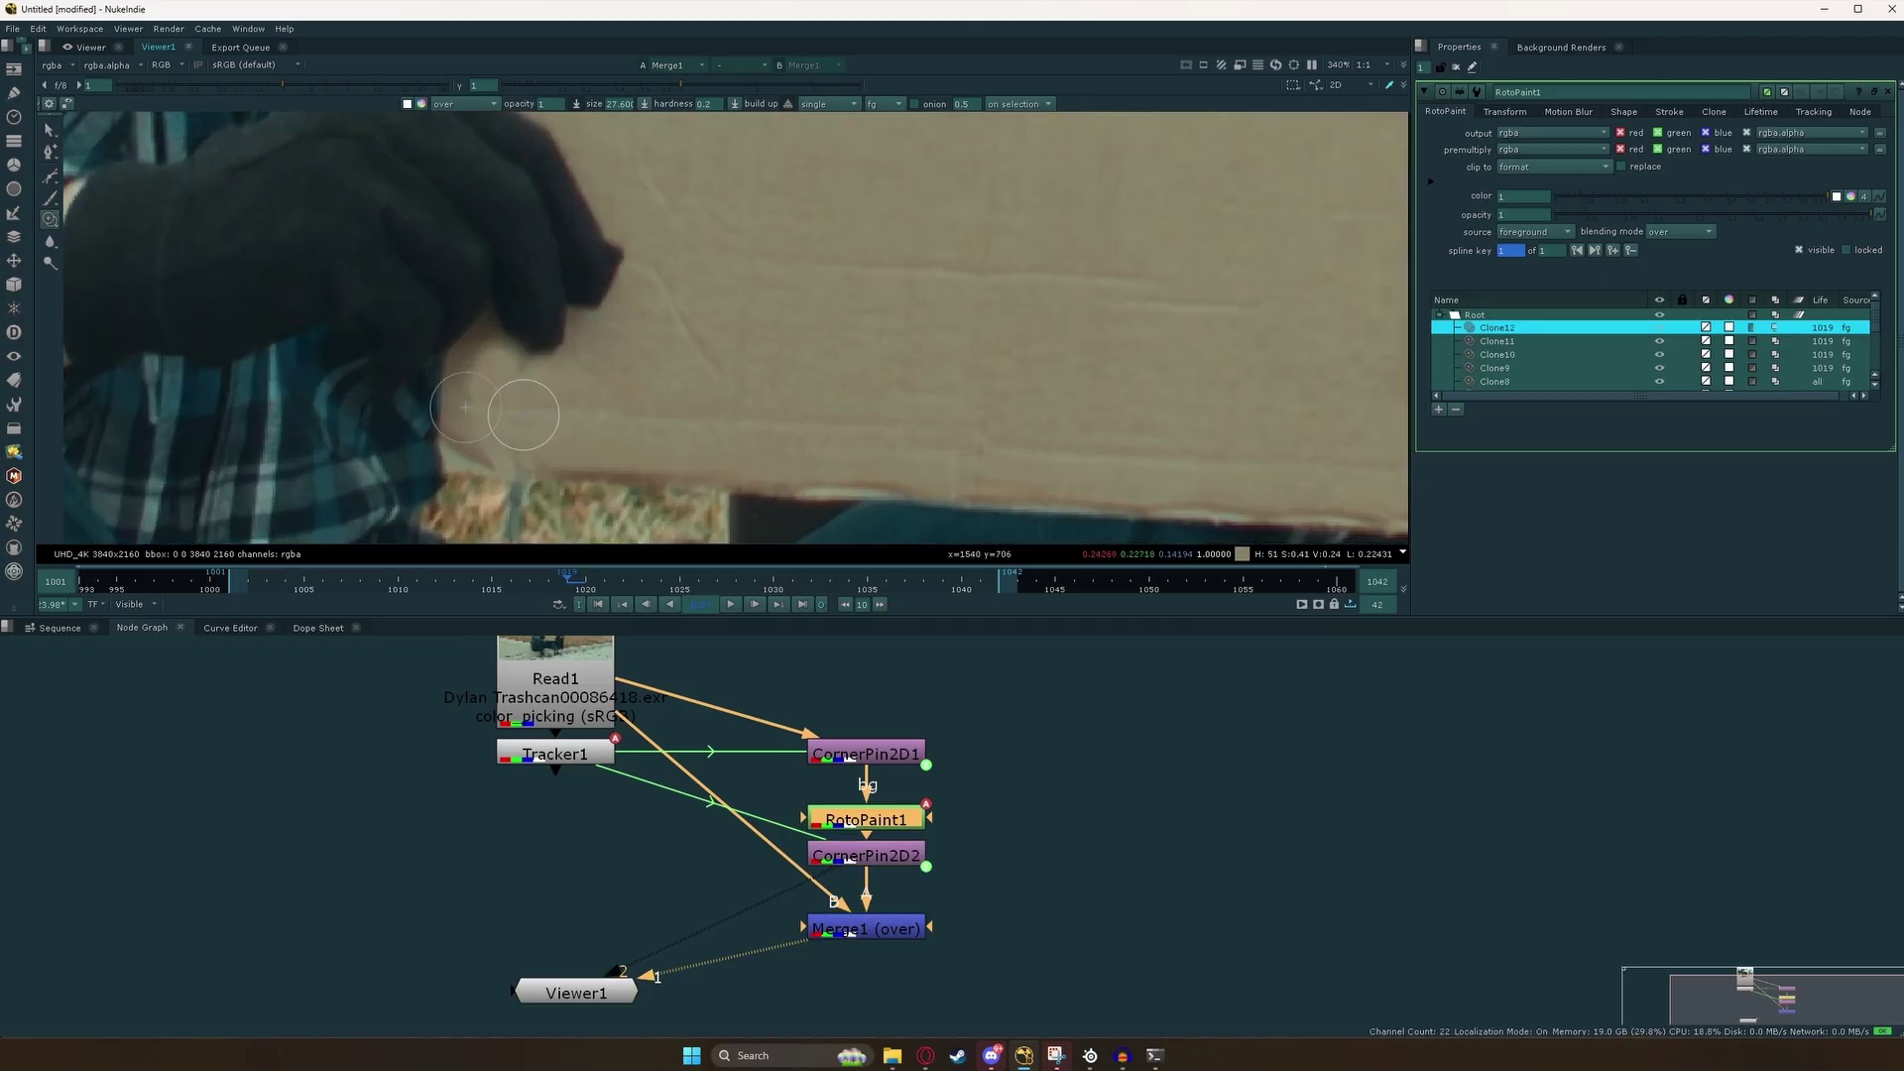
Clone clean cardboard over the traces at the sign's lower-left corner, just below the gloved fingers.
left_click_drag(544, 382, 563, 378, "ctrl")
left_click(565, 378)
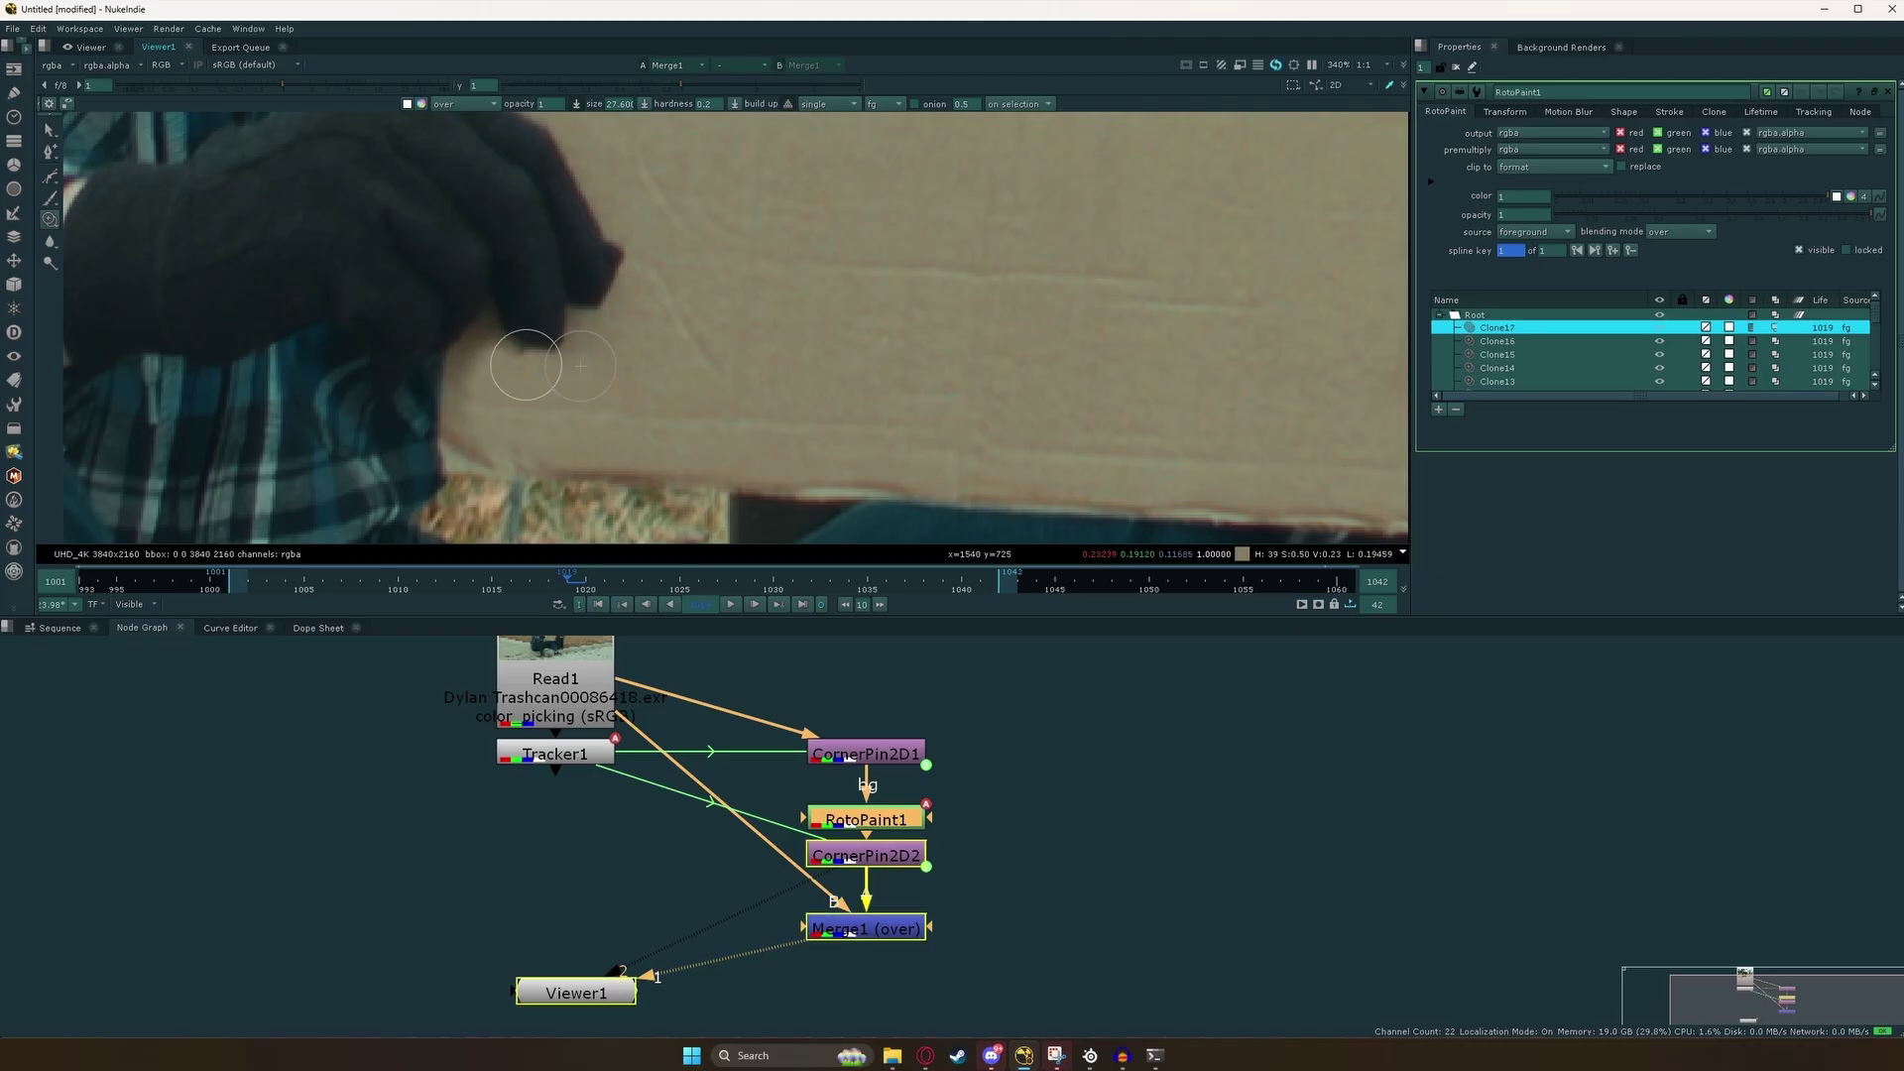
left_click(556, 362)
left_click(562, 373)
left_click(521, 364)
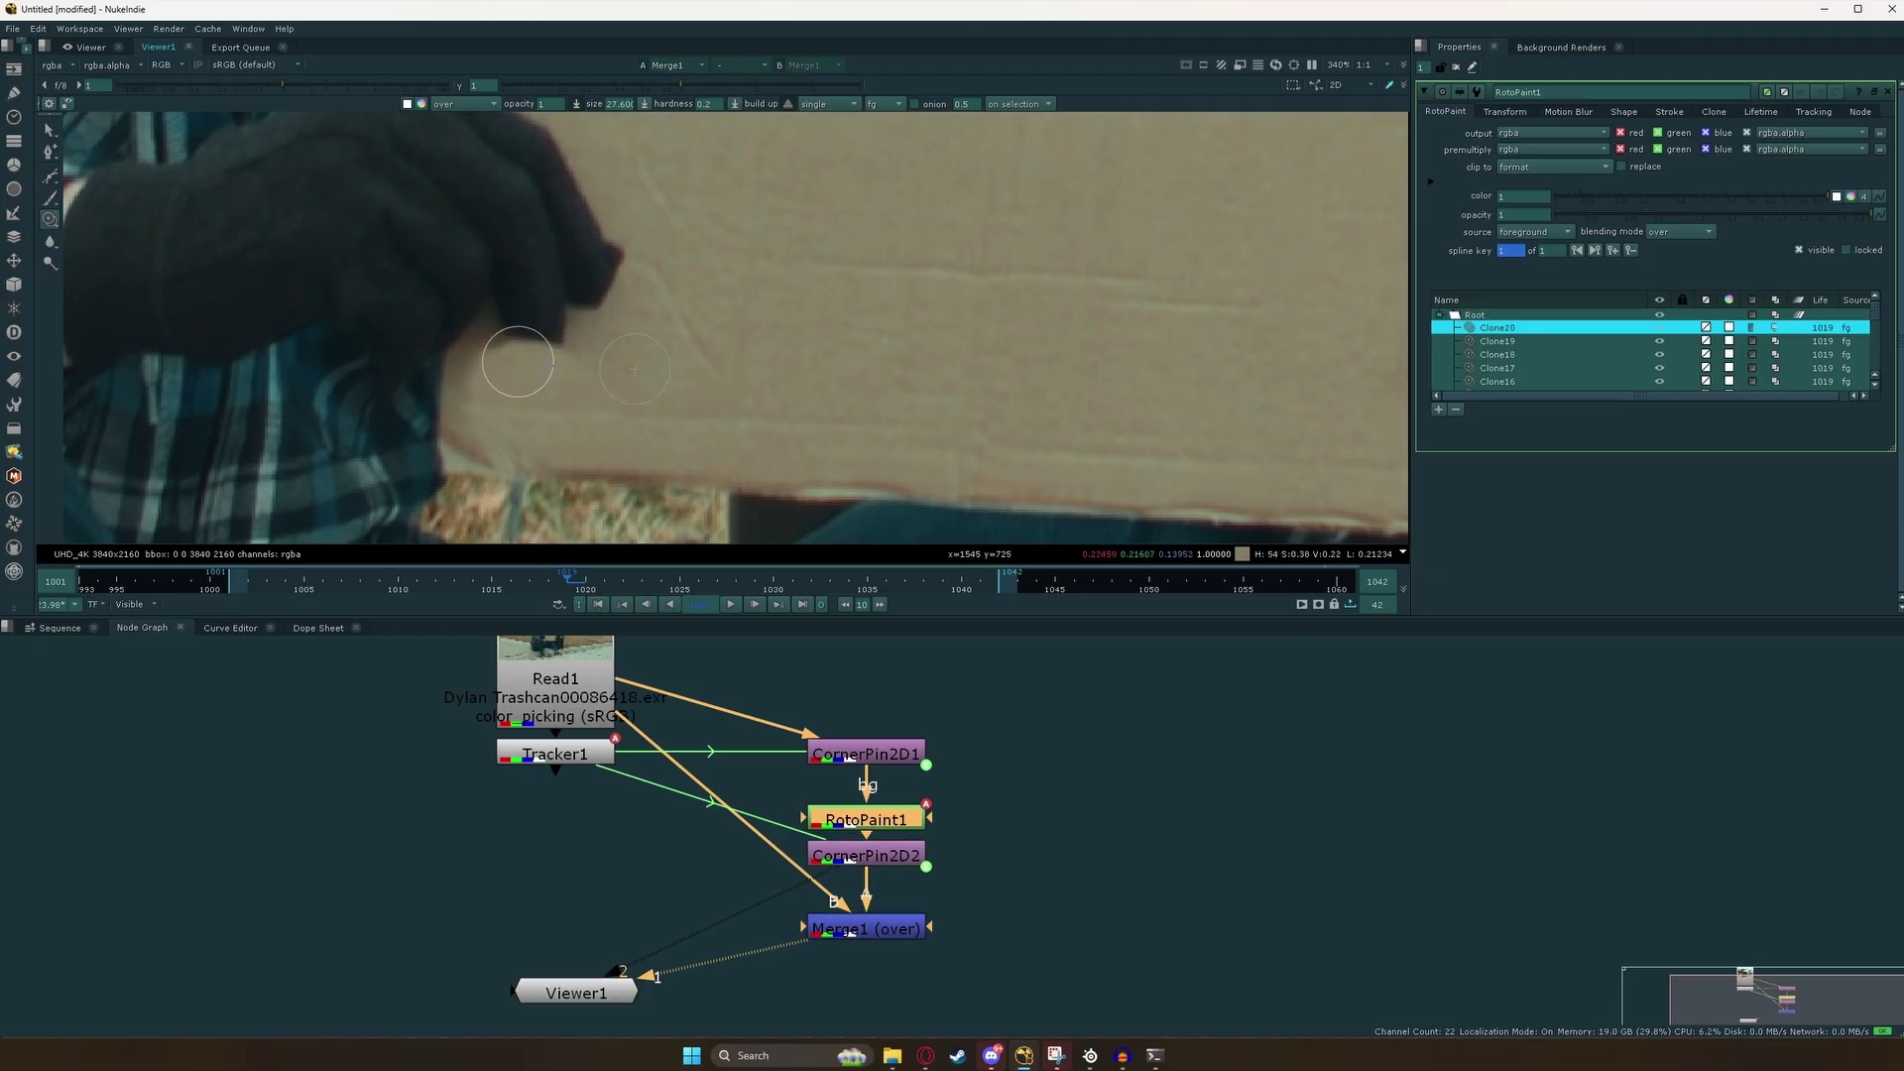
left_click(502, 361)
Extend the lifetime of the new single-frame strokes, Clone9 through Clone22, to all frames.
scroll(558, 398, "down", 9)
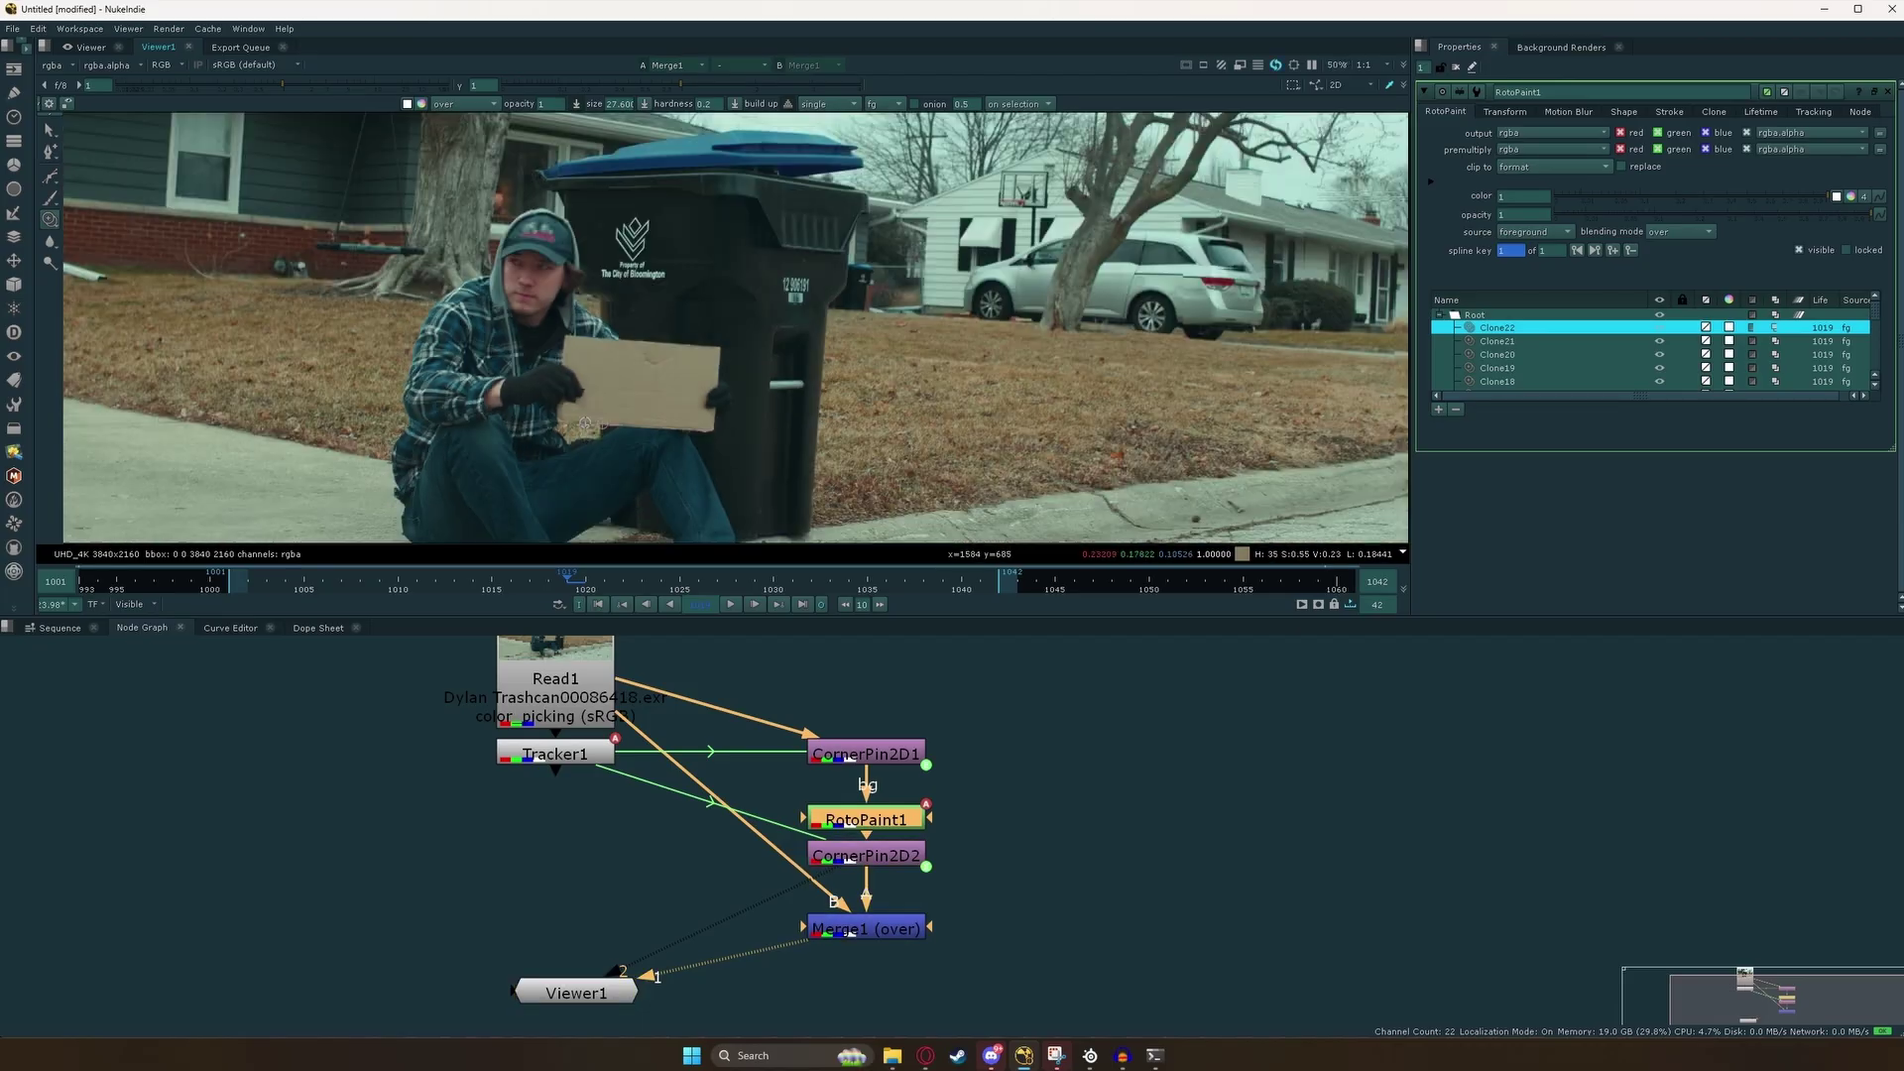
scroll(615, 420, "up", 5)
mouse_move(615, 419)
middle_mouse_down()
mouse_move(742, 370)
mouse_move(736, 407)
middle_mouse_up()
scroll(1528, 346, "down", 2)
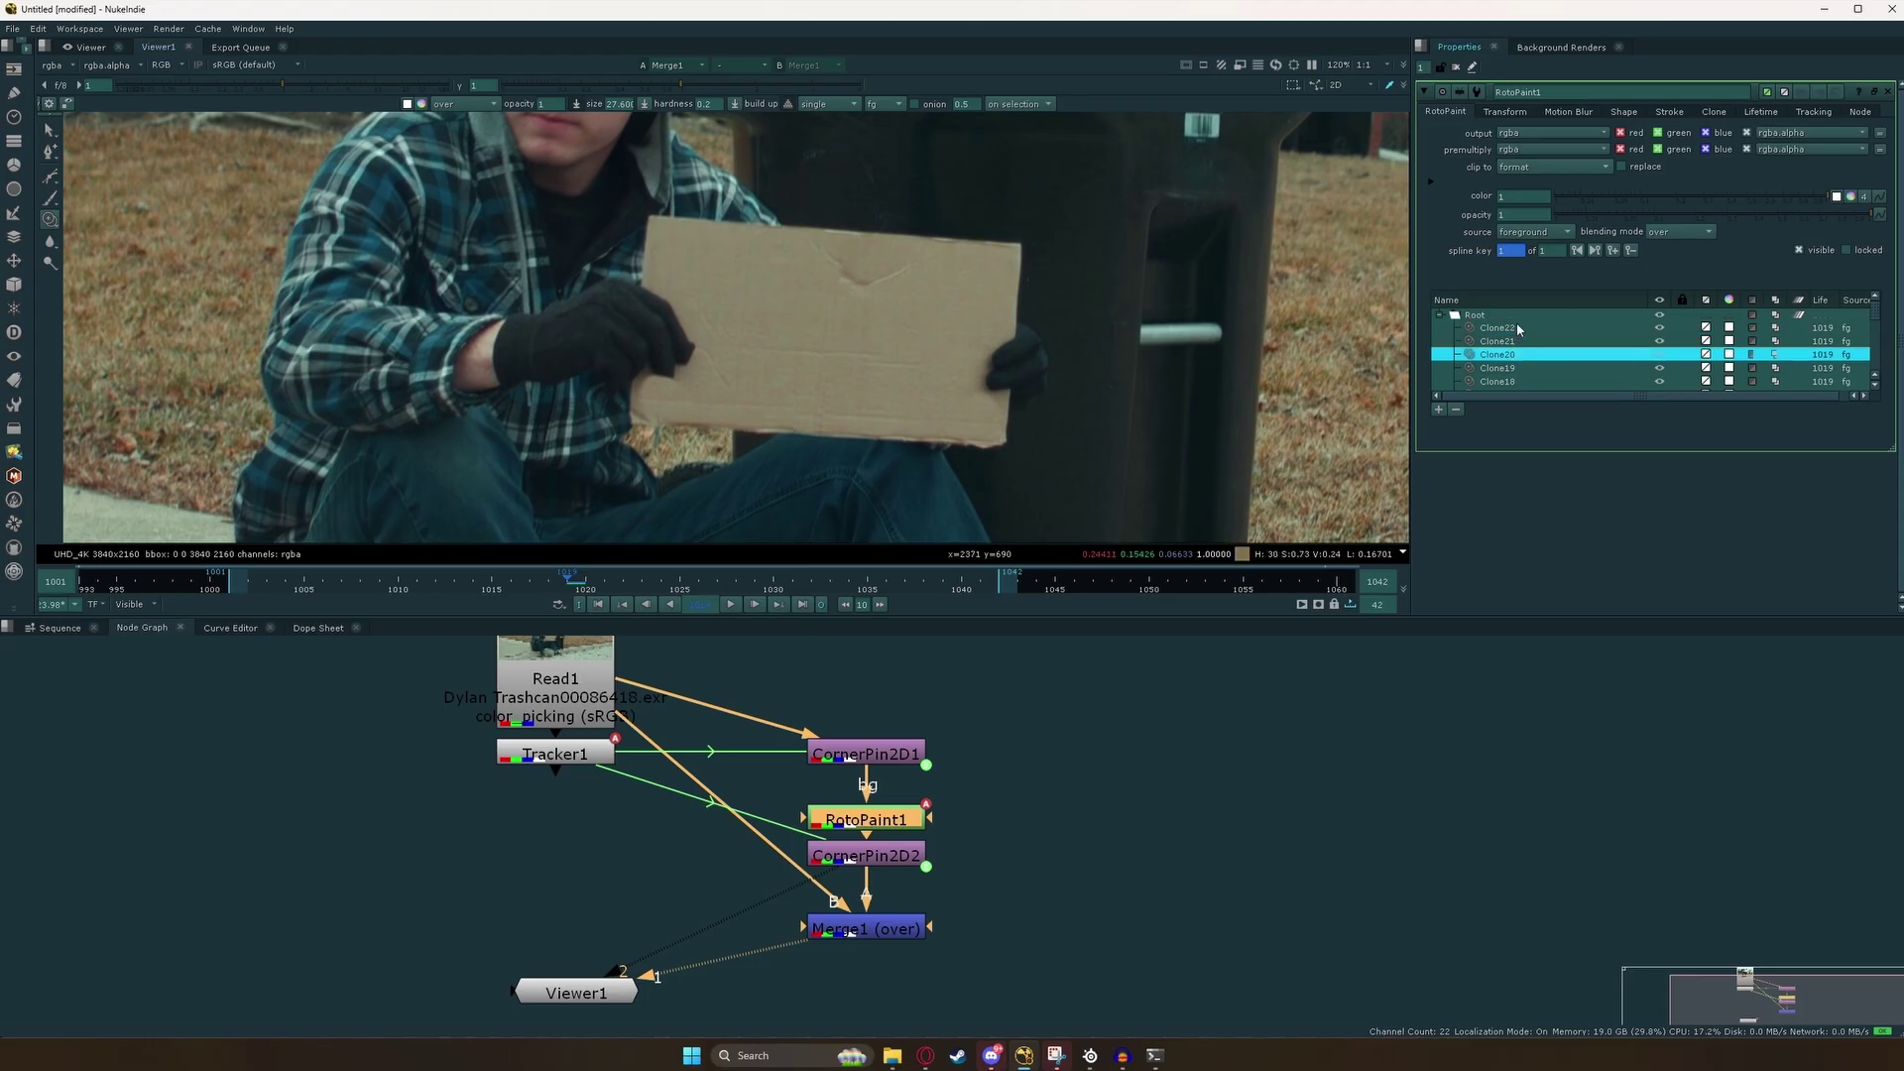
left_click(1823, 334, "shift")
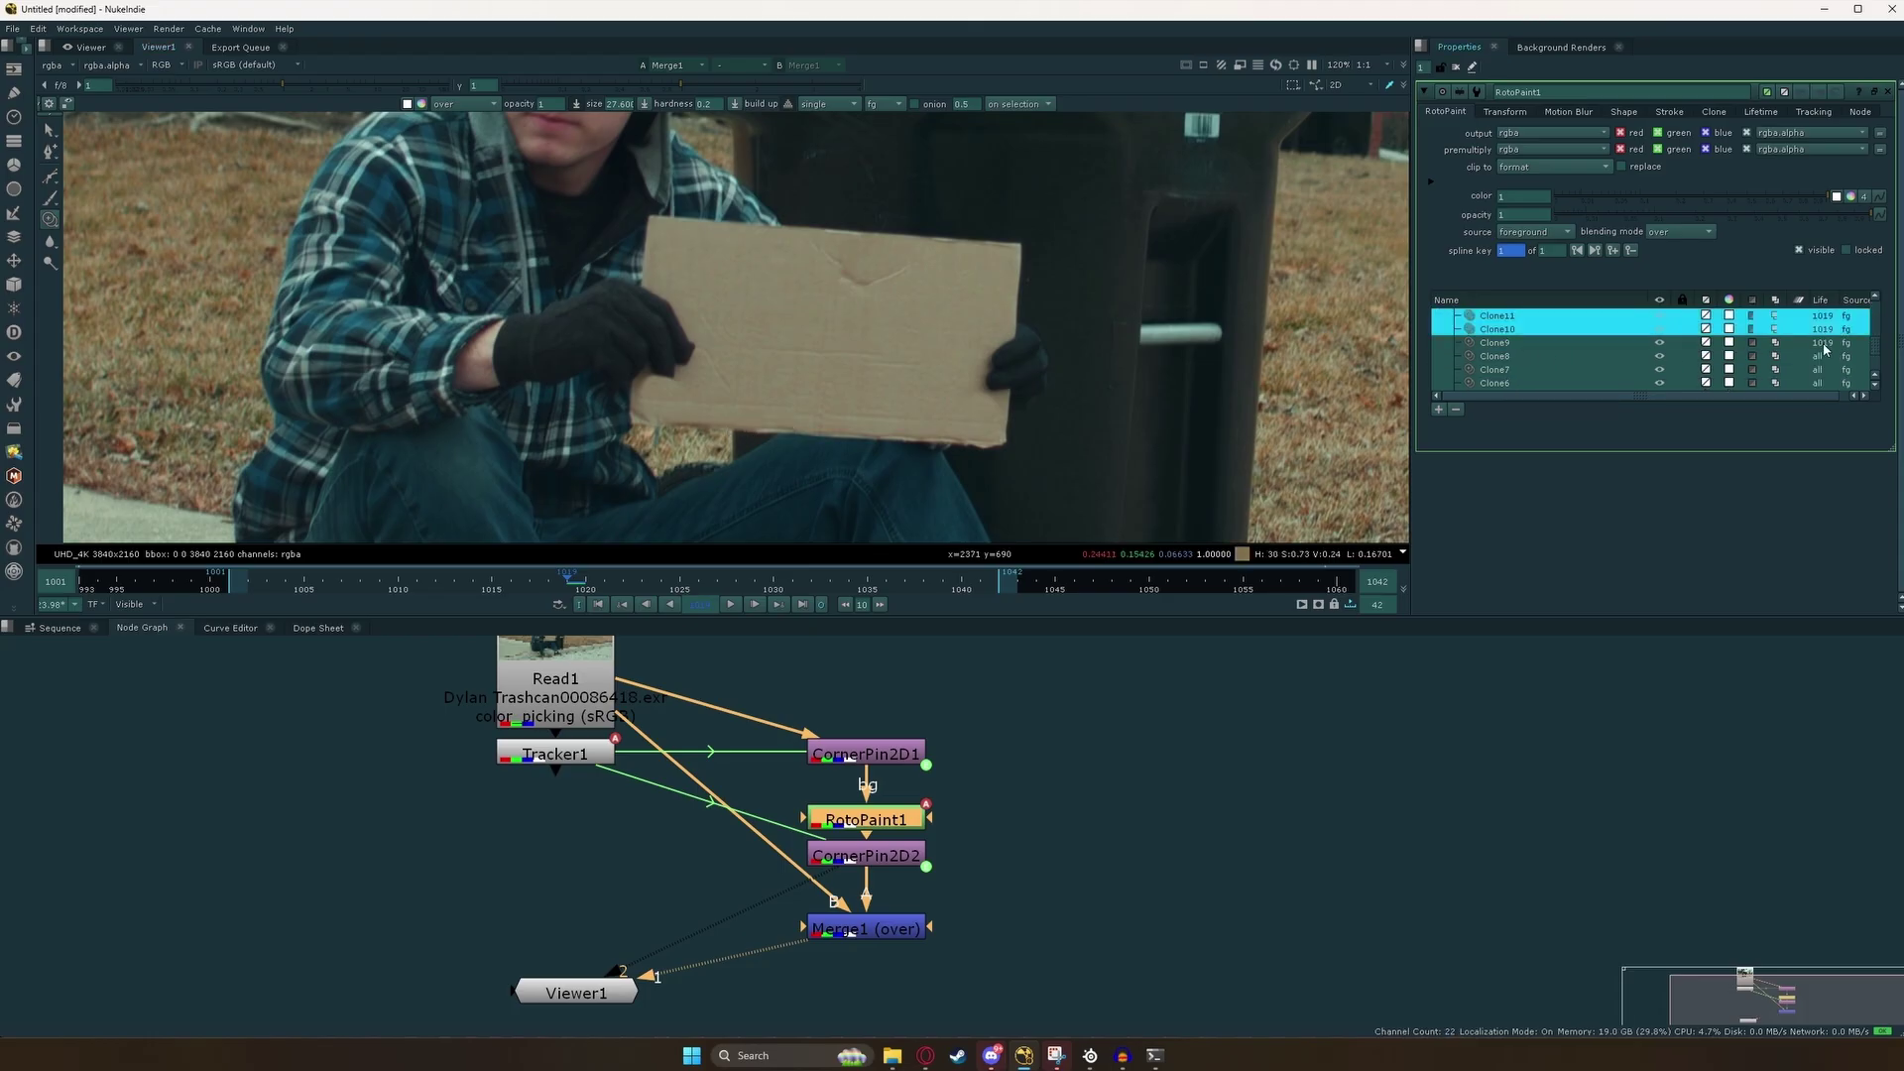
left_click(1826, 344, "shift")
right_click(1826, 344)
left_click(1865, 321)
scroll(886, 414, "down", 5)
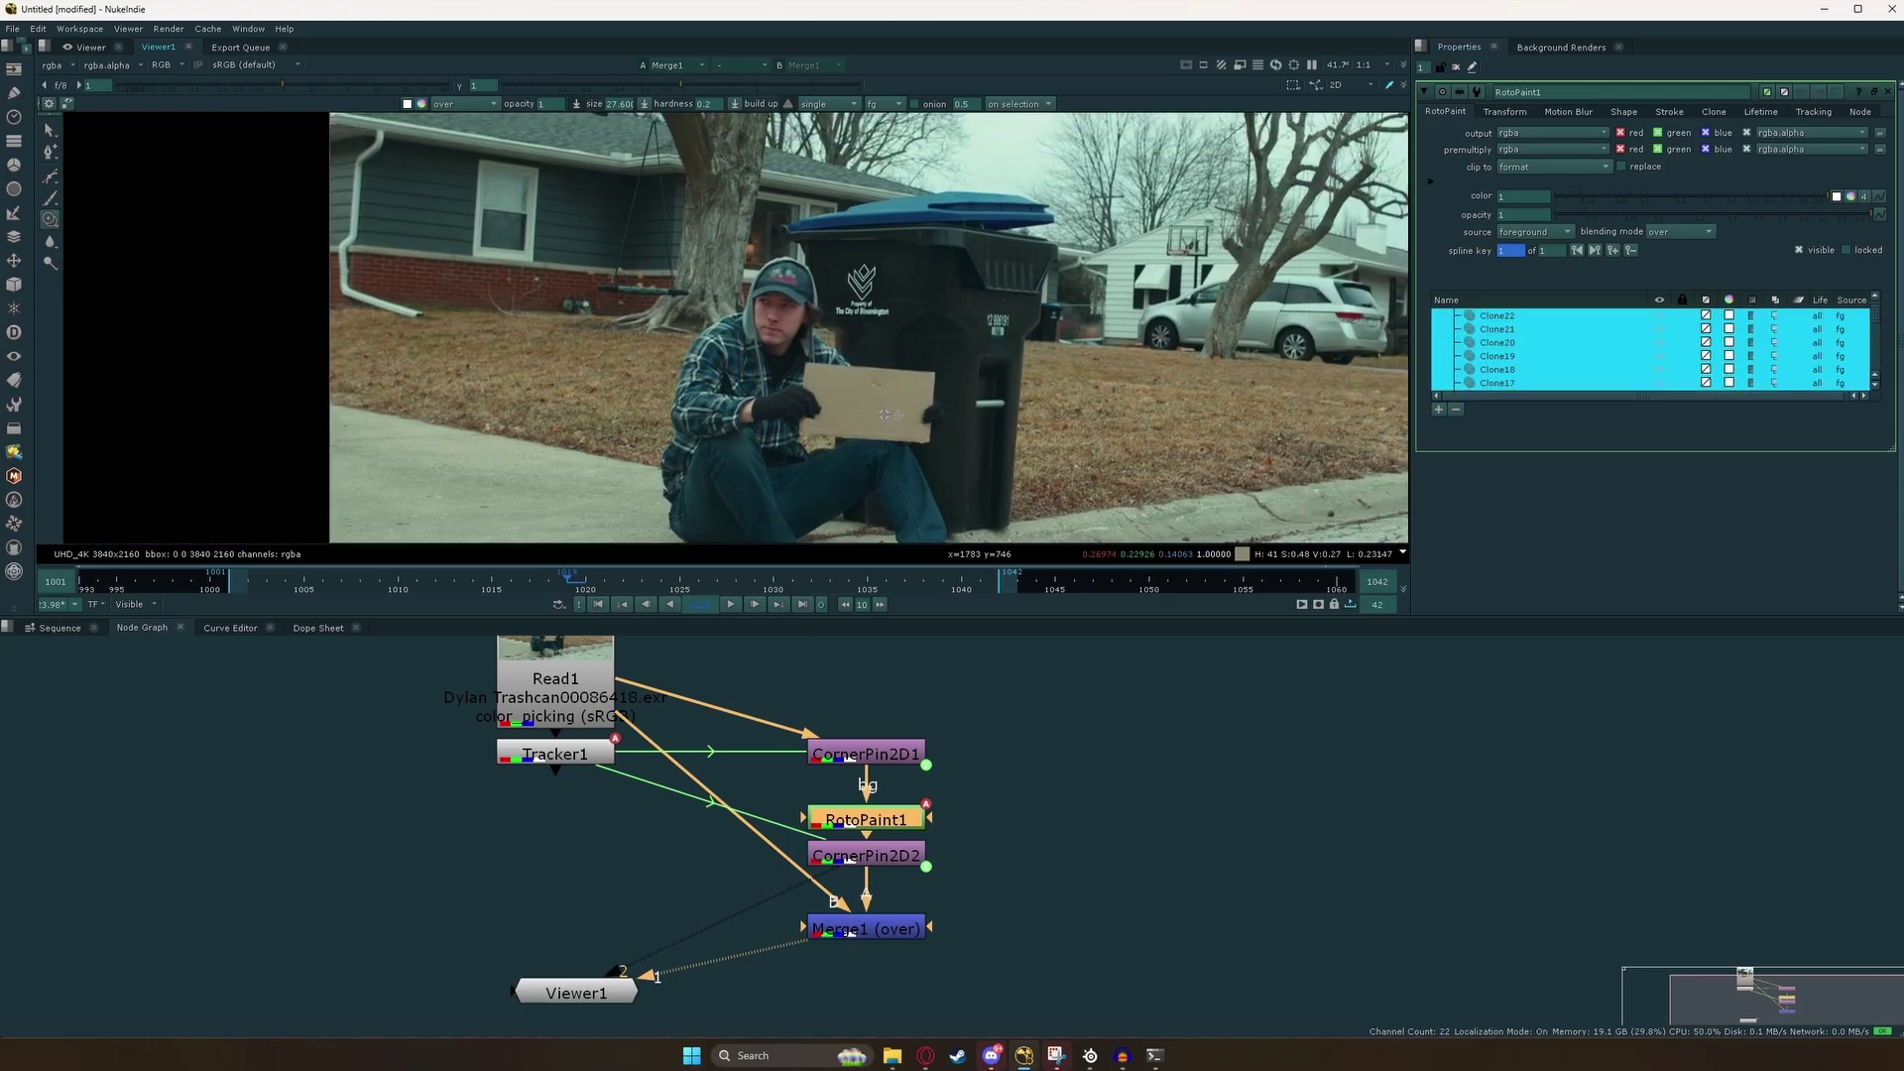
Play the merged shot and check the cleaned sign corners in motion.
left_click(729, 604)
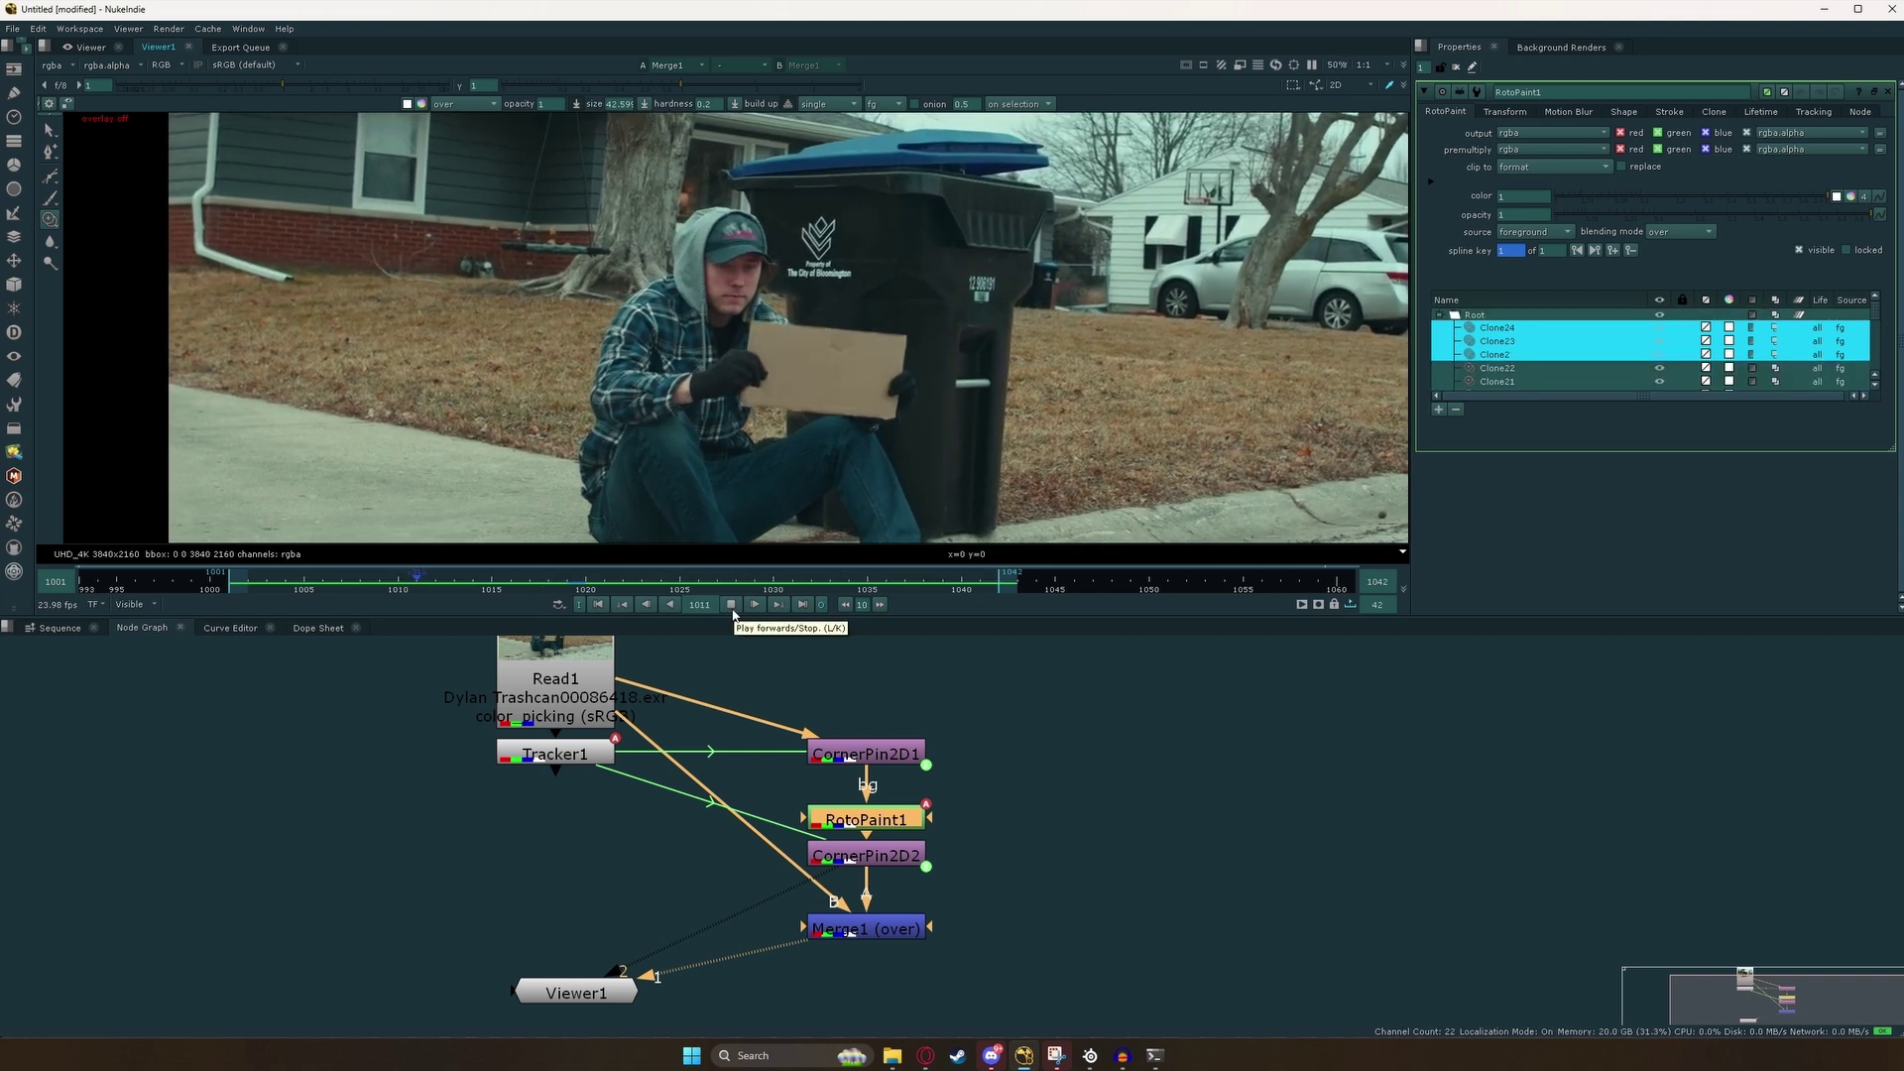
scroll(692, 826, "down", 5)
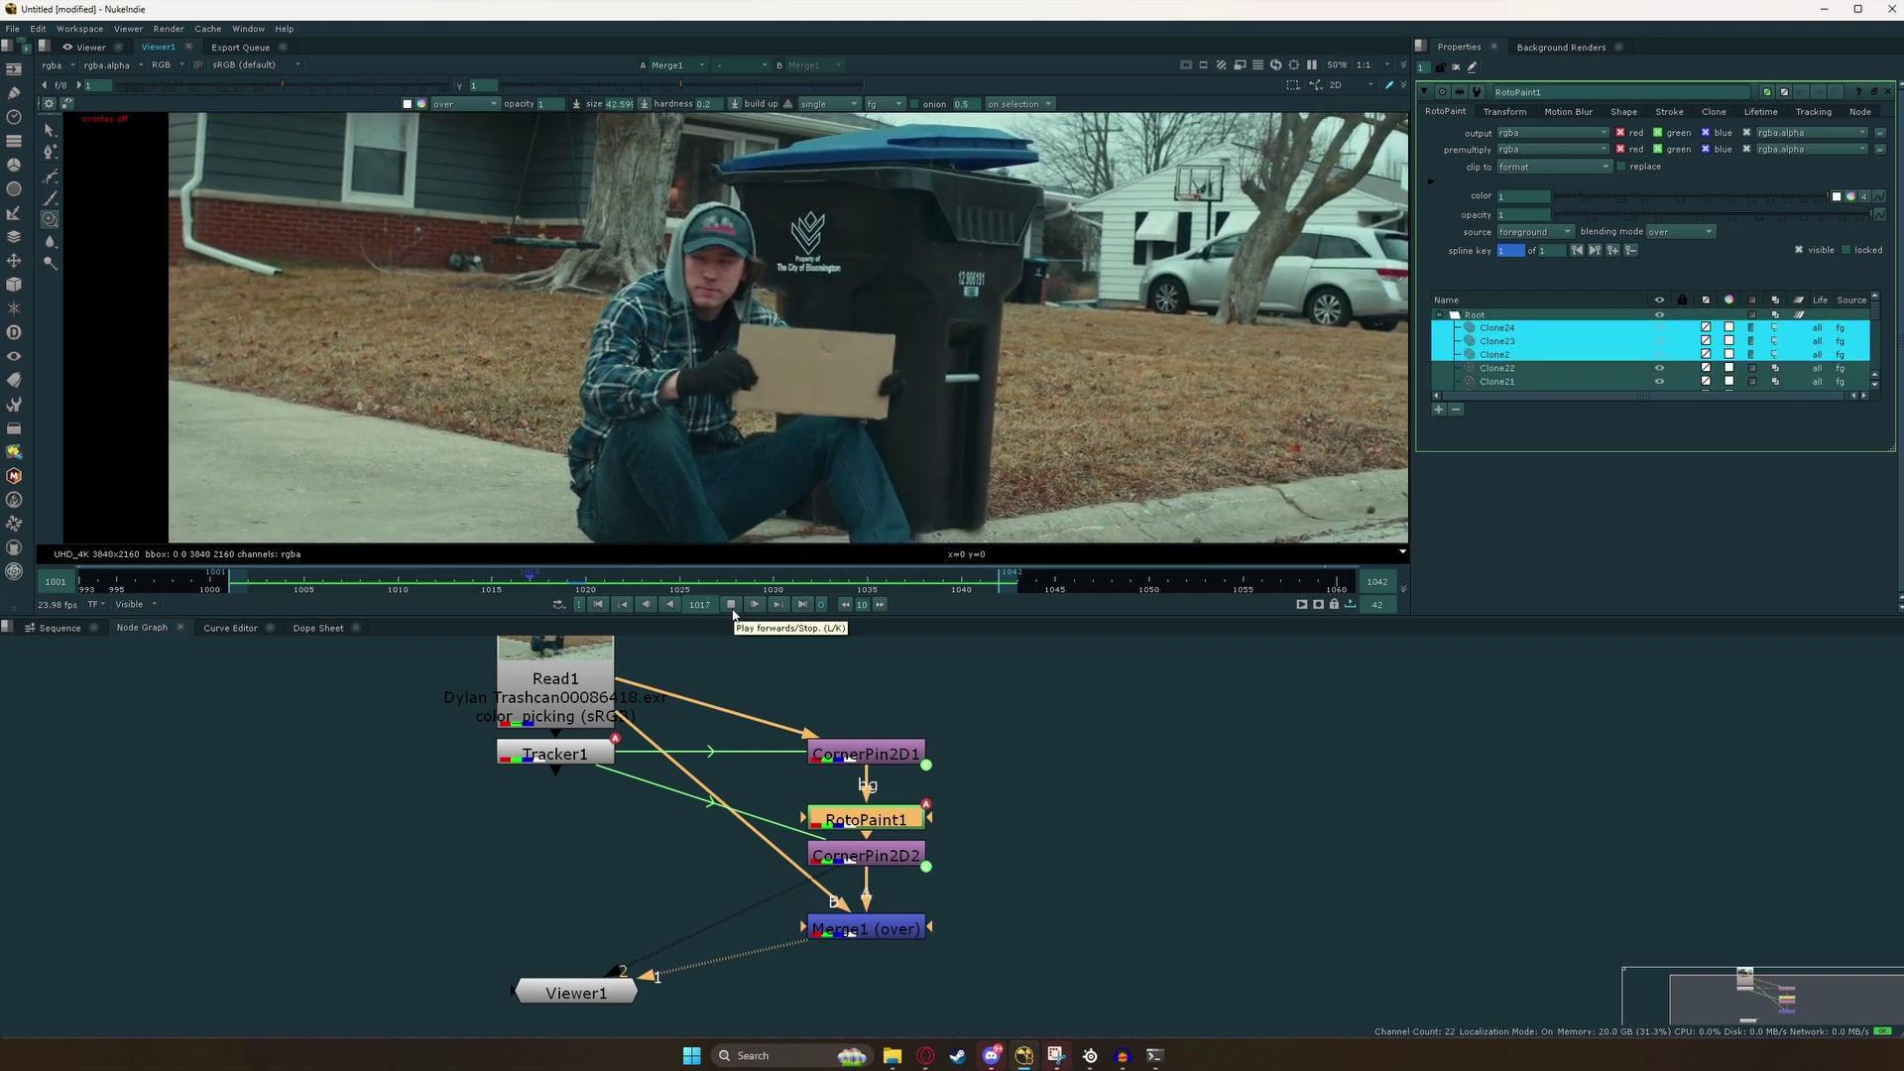
scroll(924, 863, "up", 2)
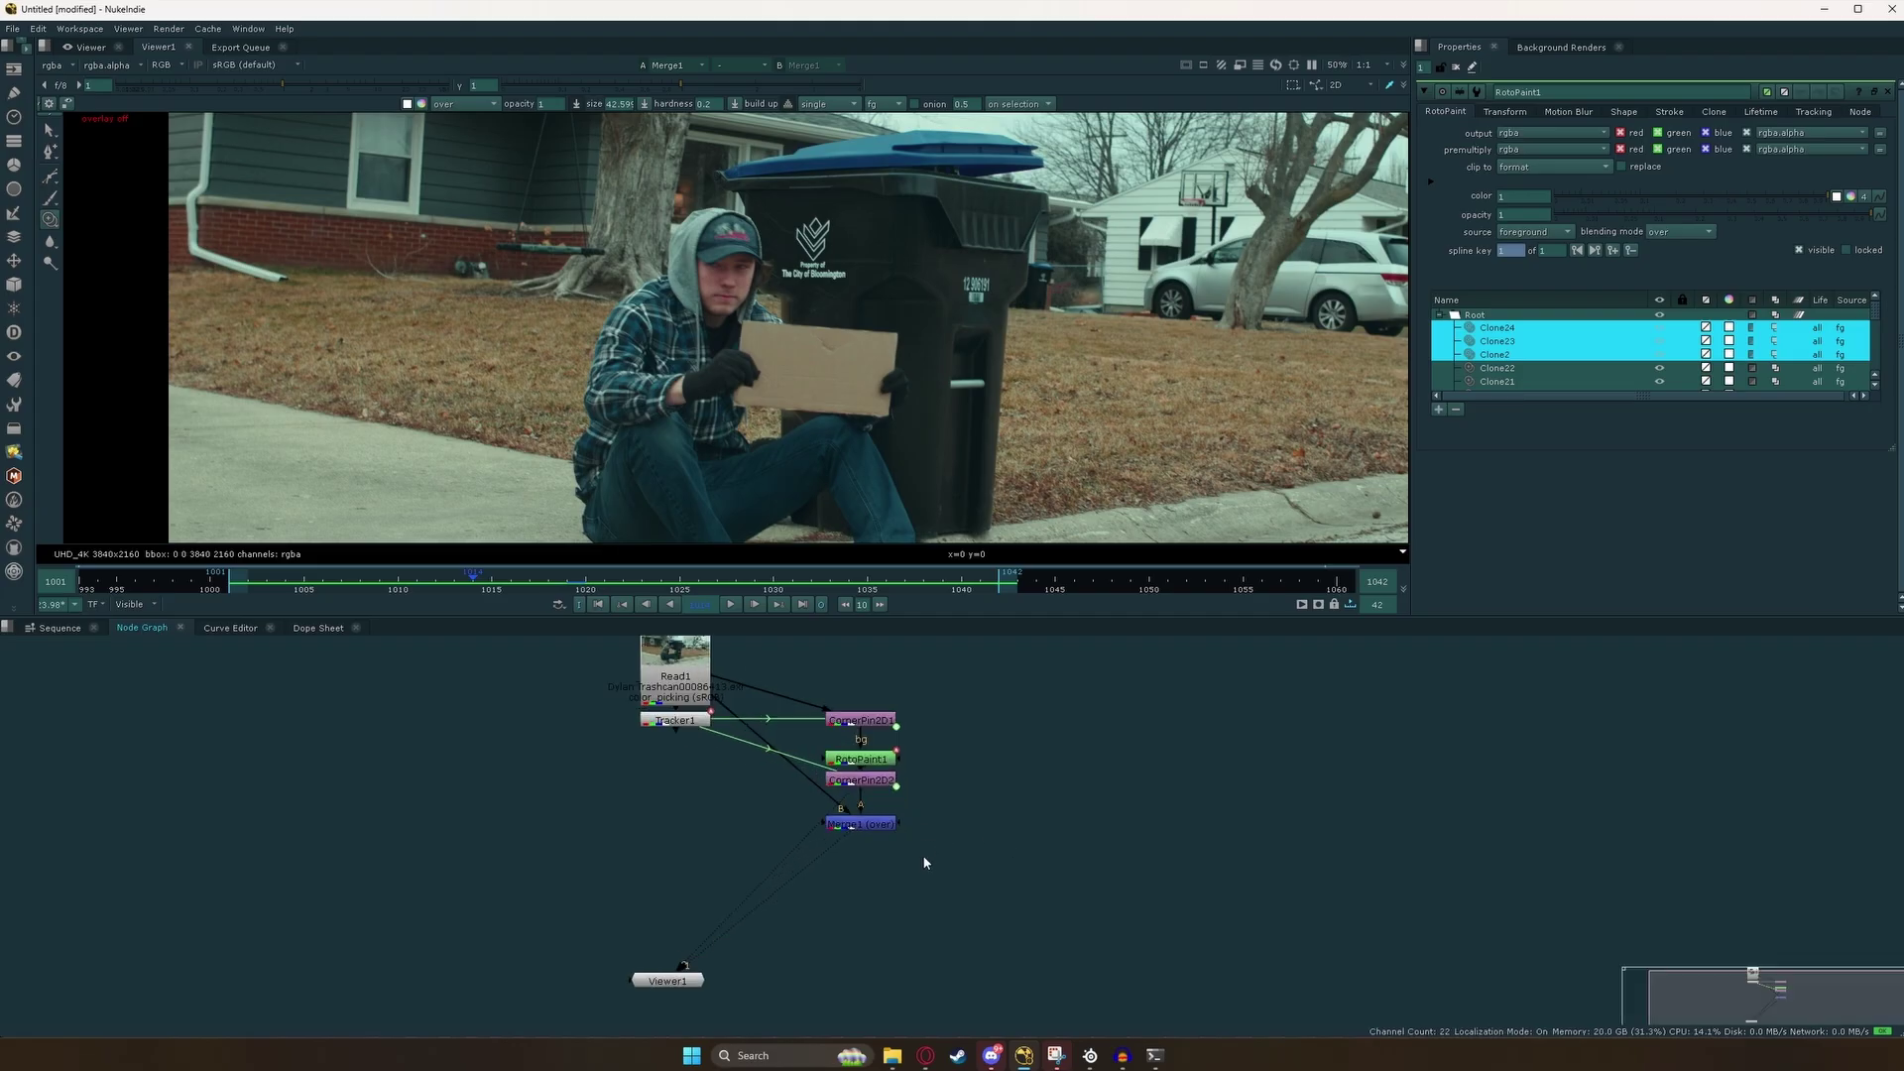
Create a Text node and place it in empty space beside the RotoPaint and Merge chain.
key("Tab")
type("text")
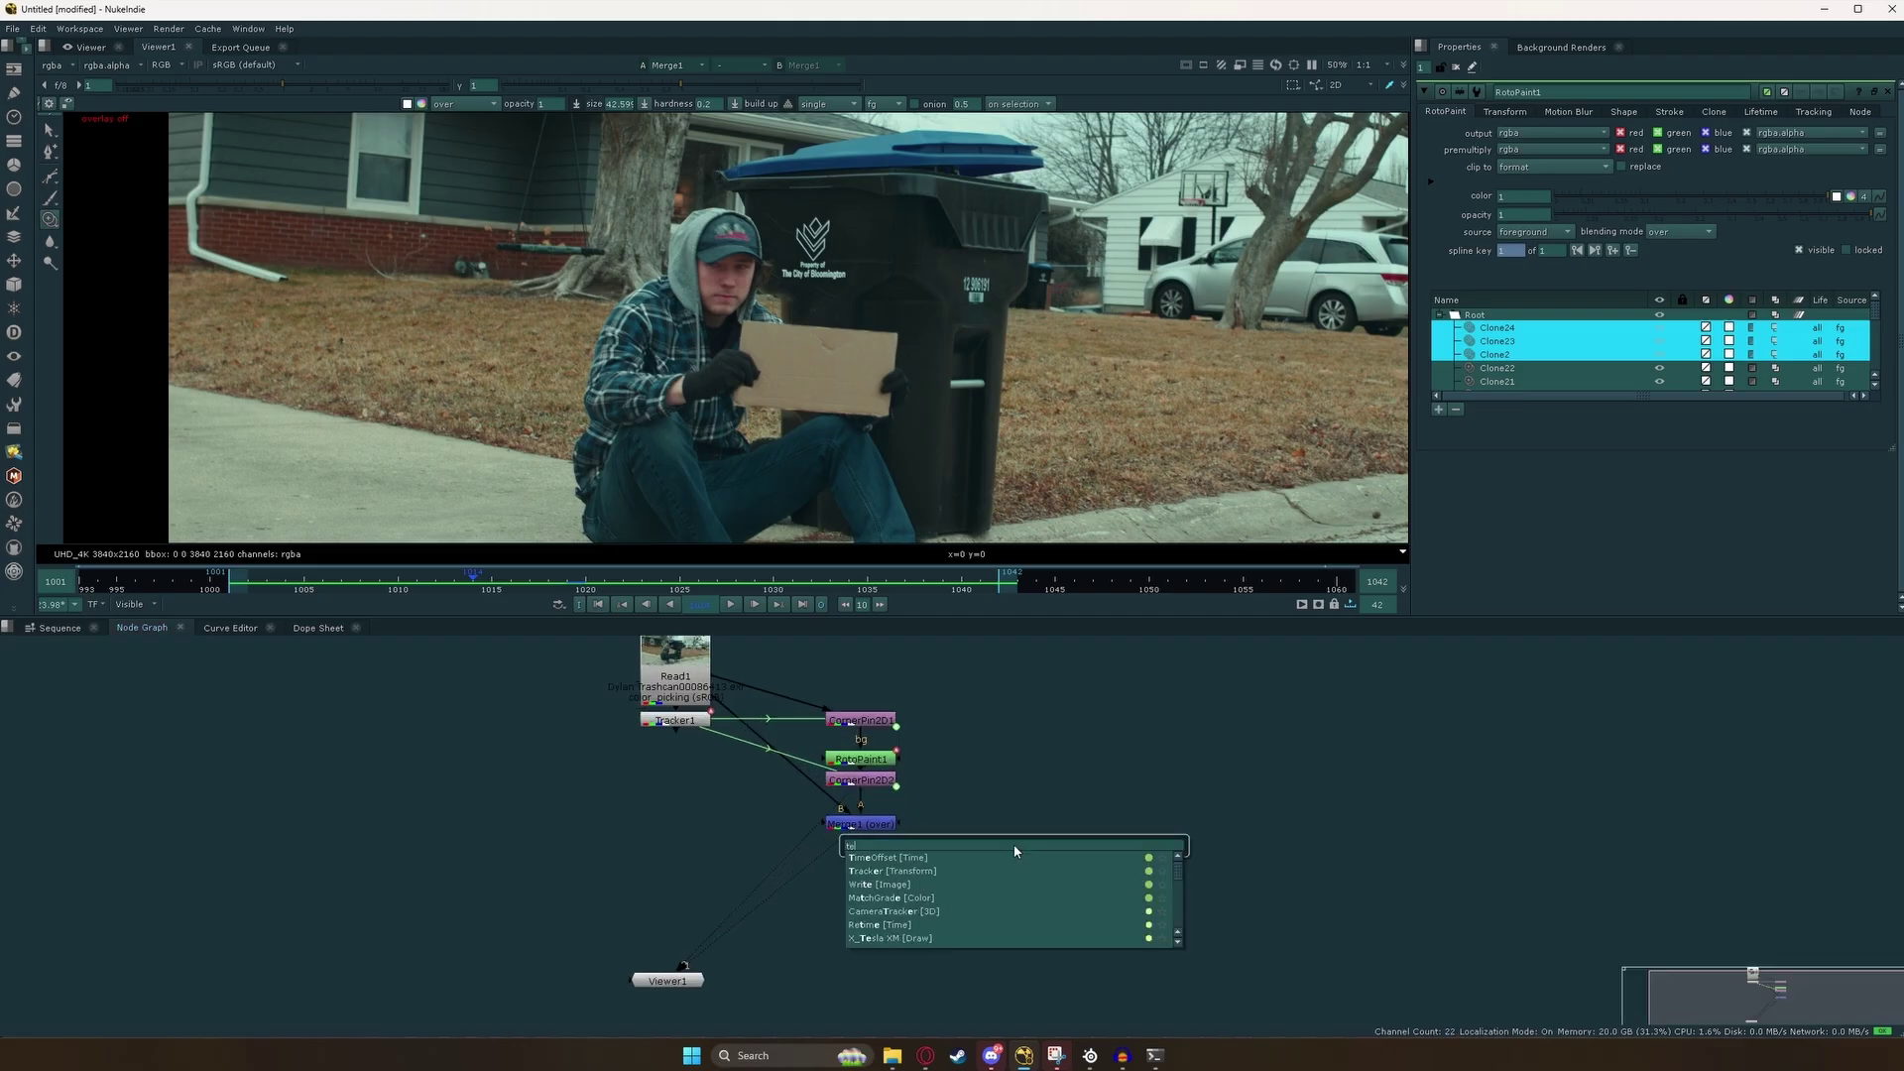
key("Return")
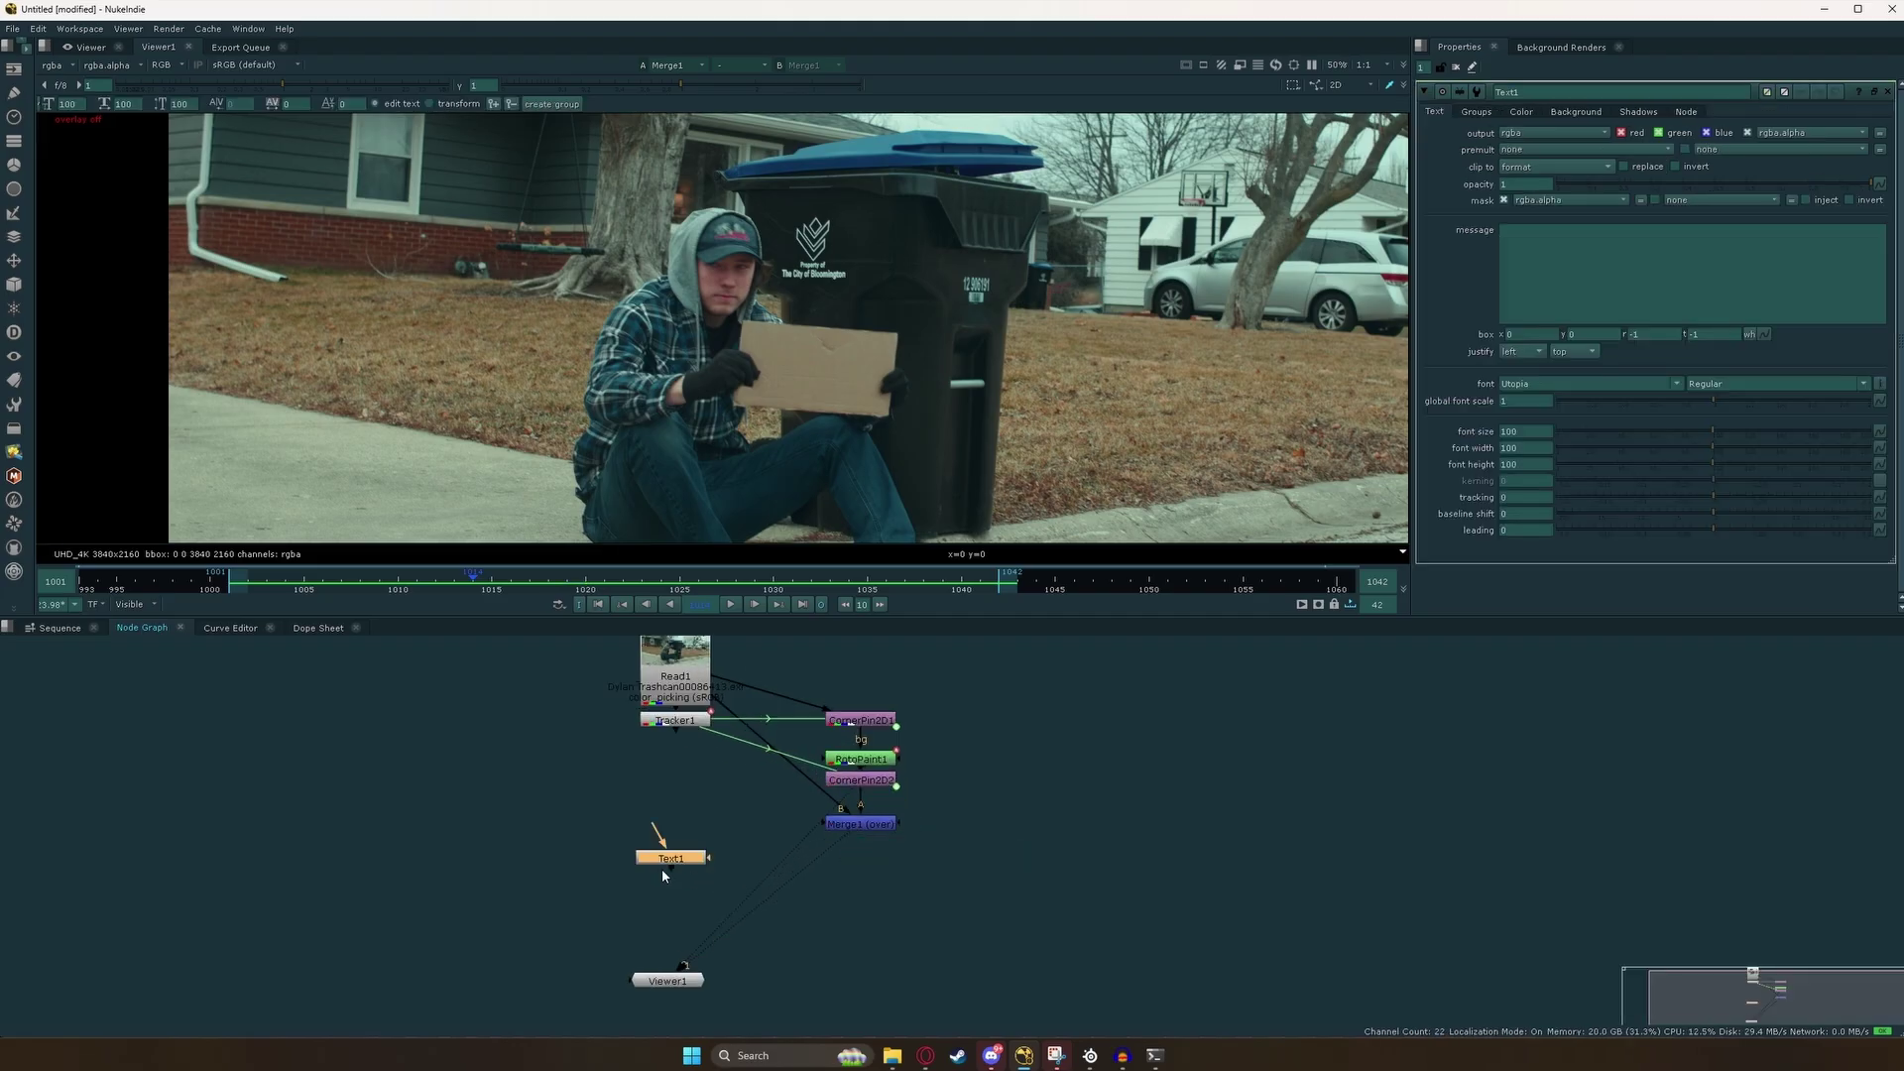
left_click_drag(666, 857, 1090, 795)
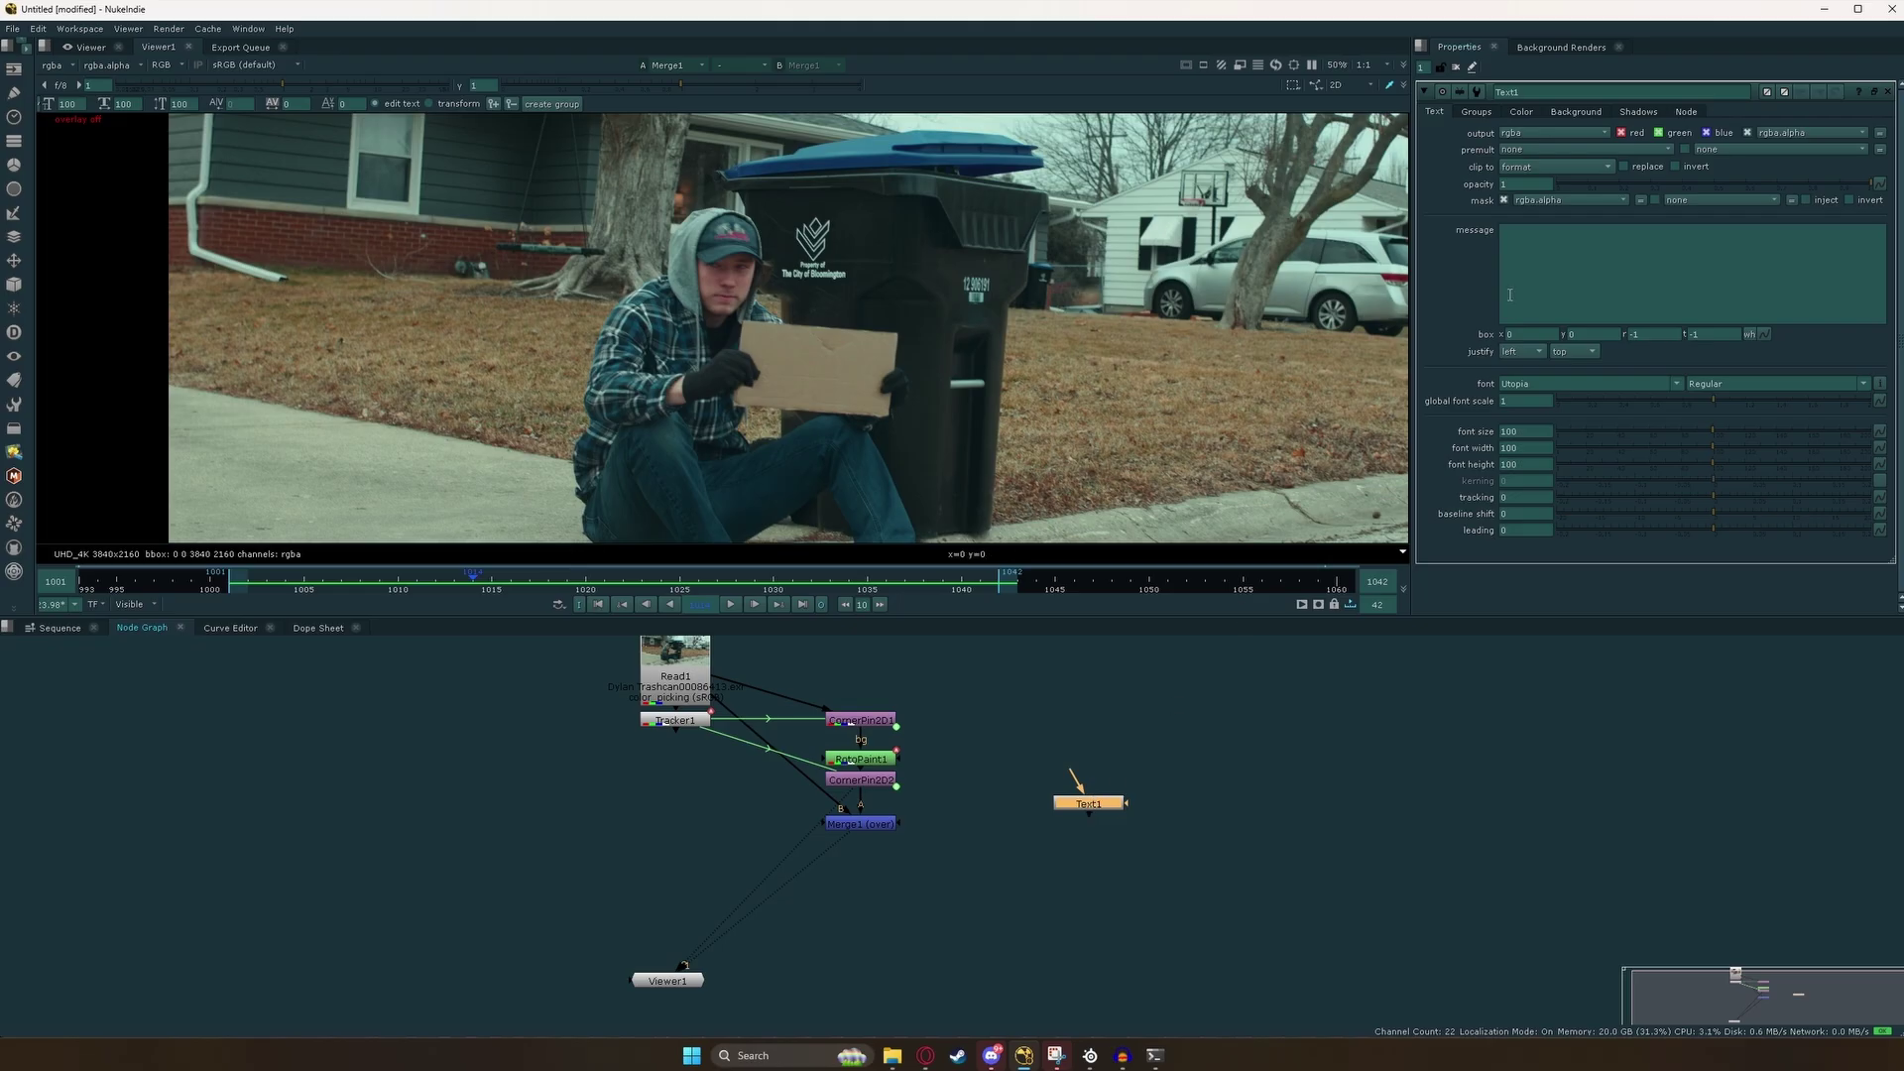
Set the Text1 message to "I Love" and "Compositing!" on two lines.
scroll(898, 343, "down", 4)
scroll(1042, 382, "up", 3)
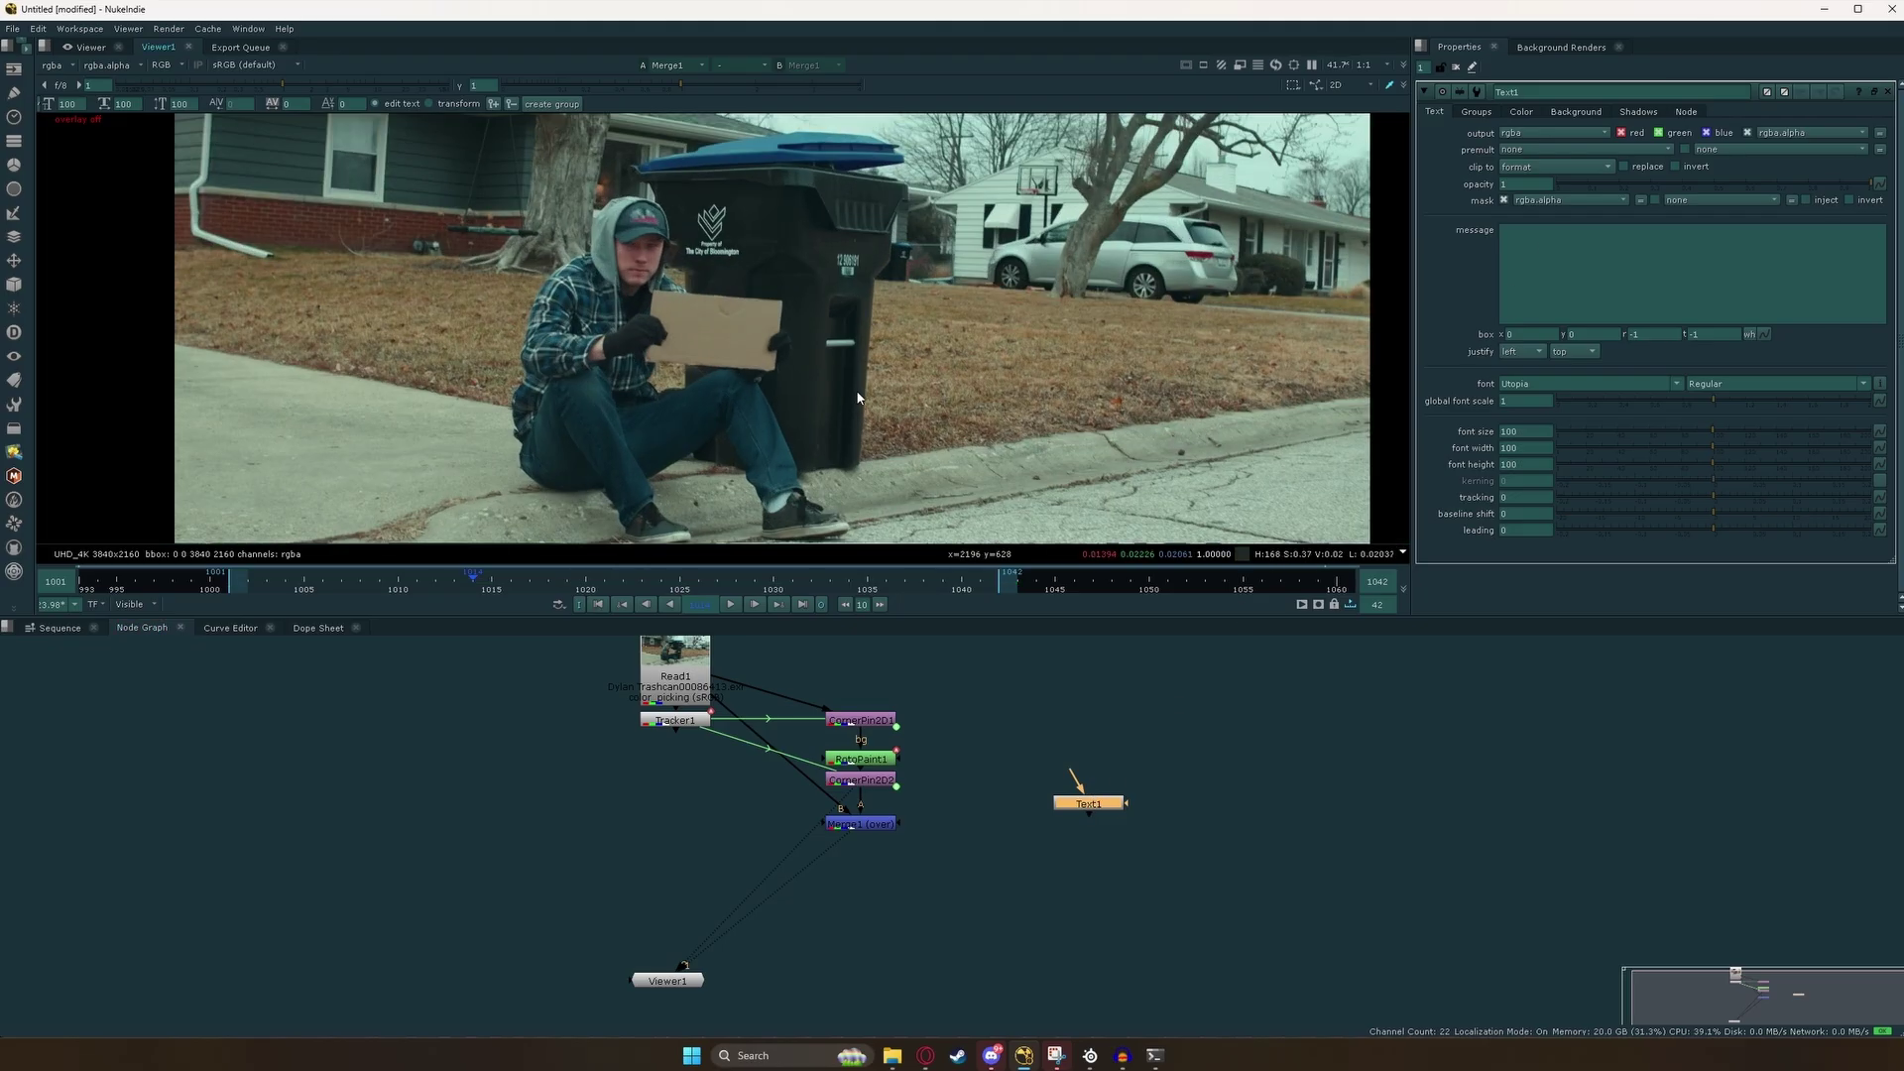
left_click(1517, 235)
type("I Love")
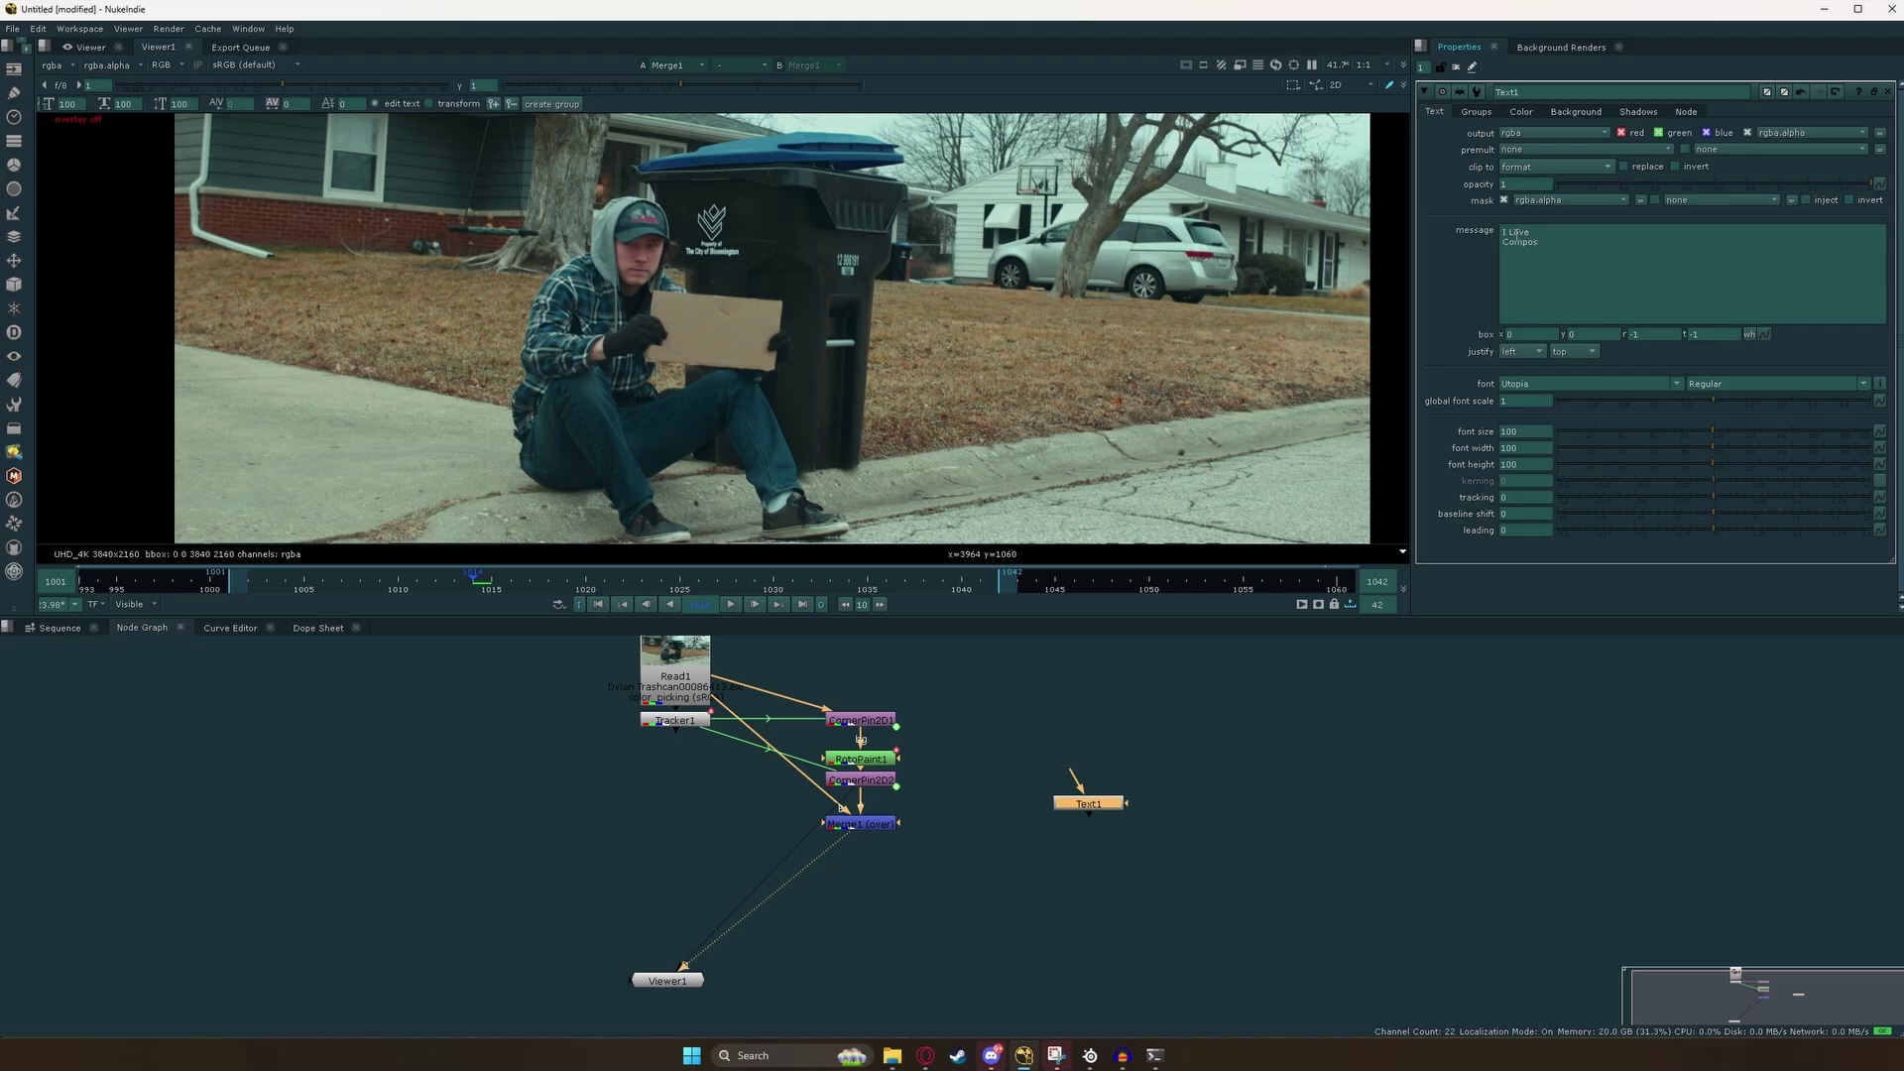
scroll(763, 383, "down", 5)
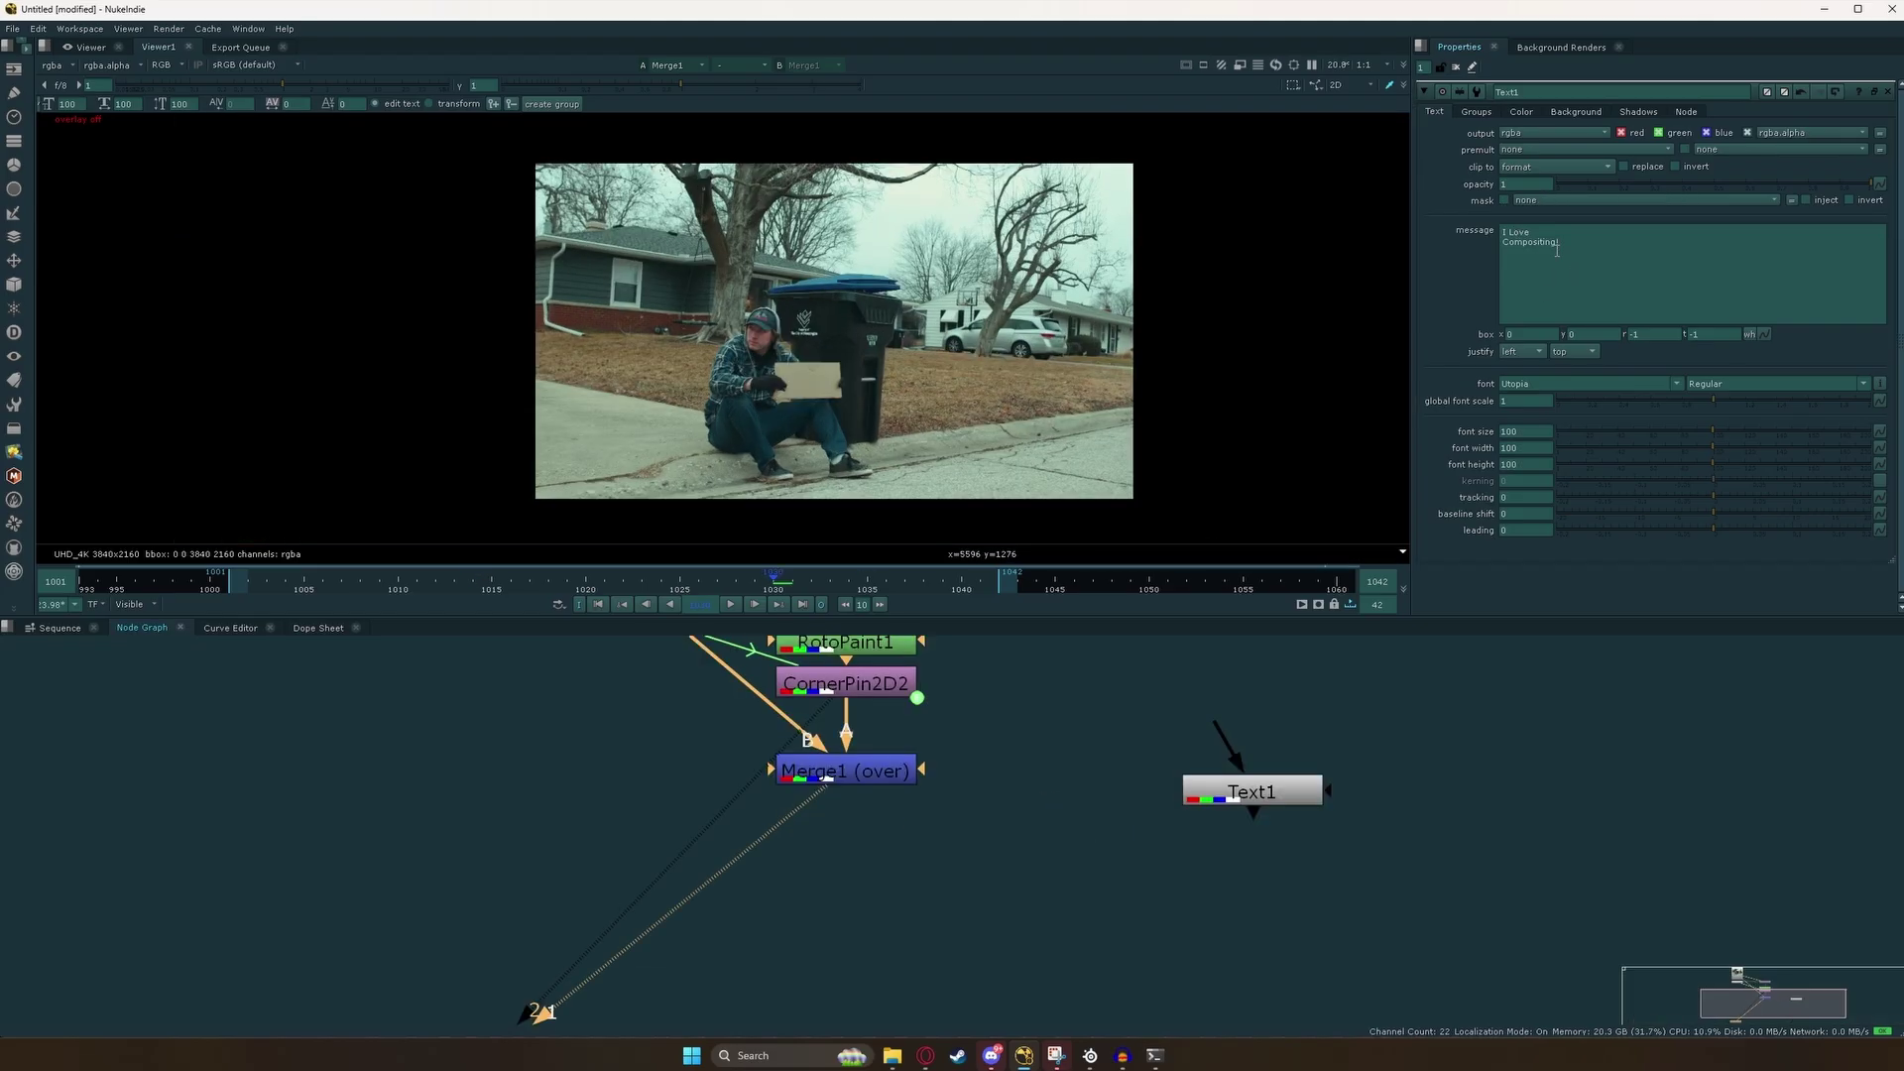
Add a CornerPin2D node directly below Text1.
left_click(1230, 789)
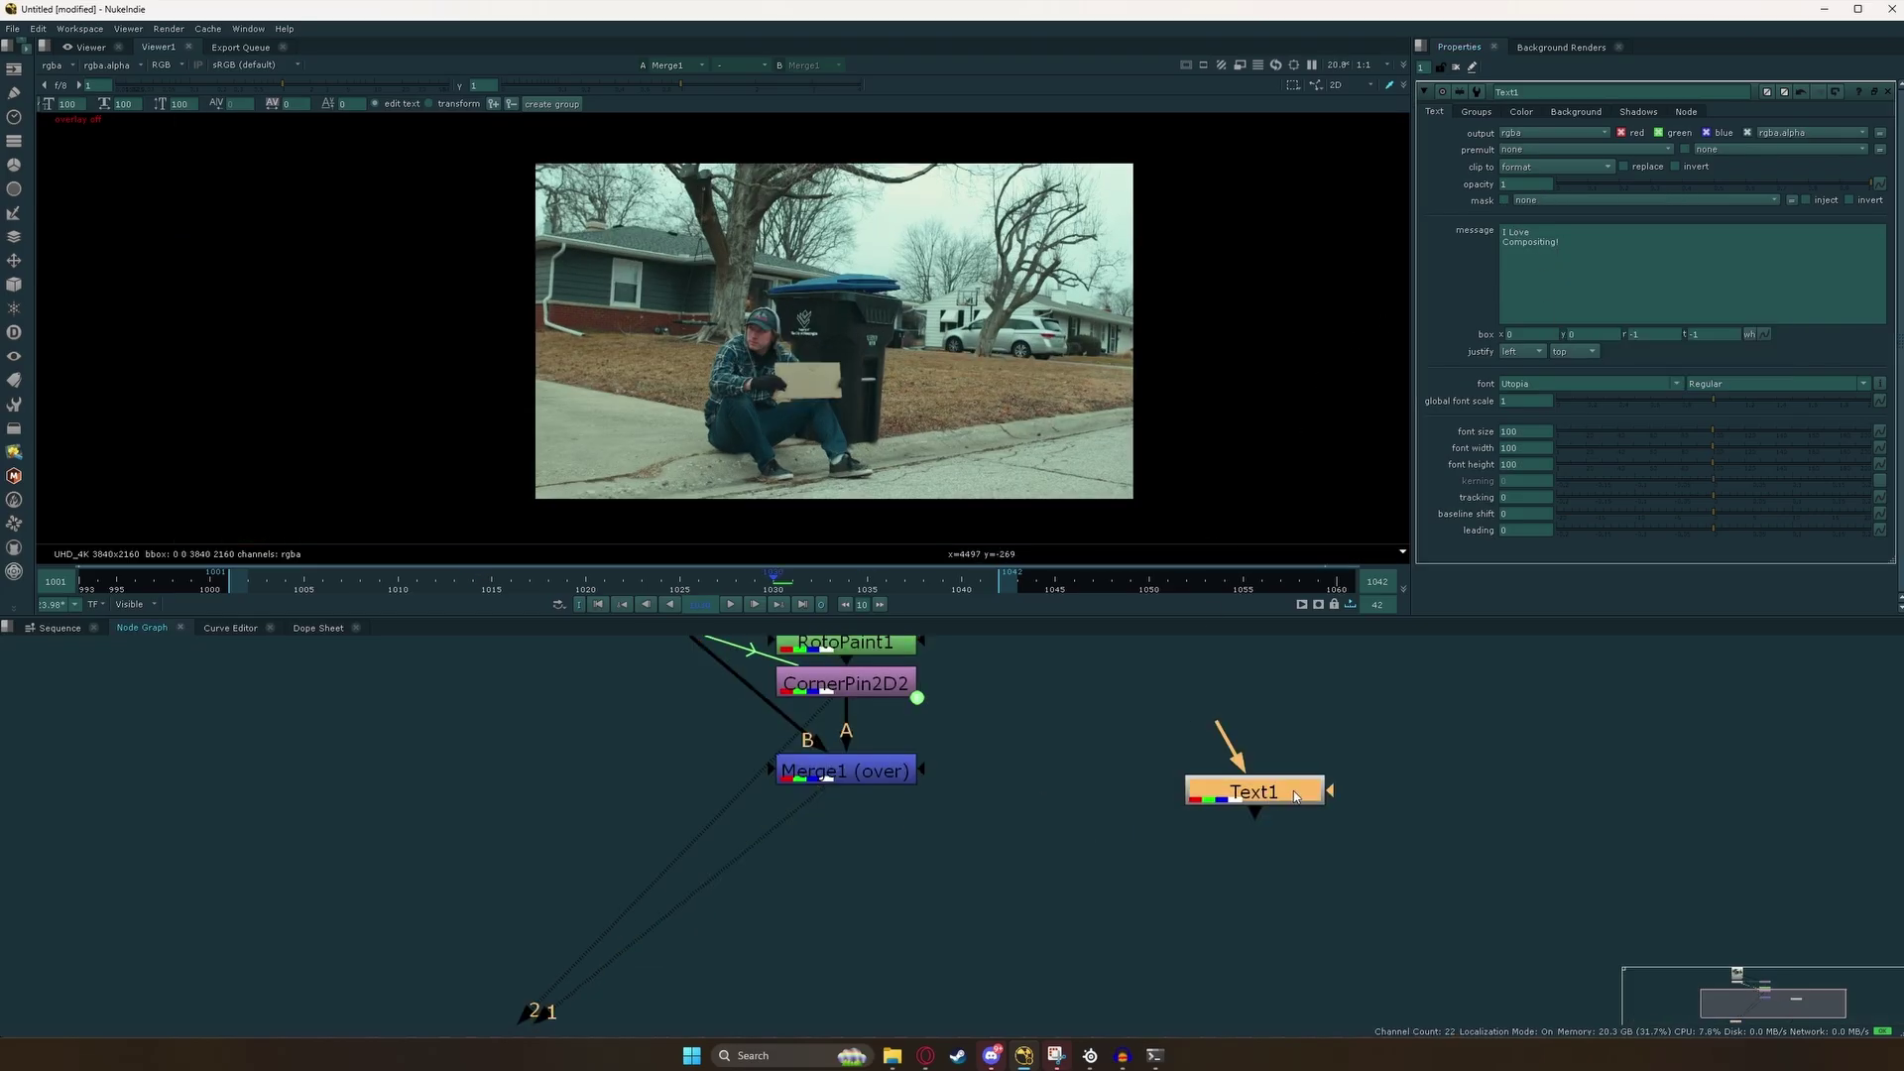
key("Tab")
type("corn")
key("Return")
scroll(1279, 799, "down", 3)
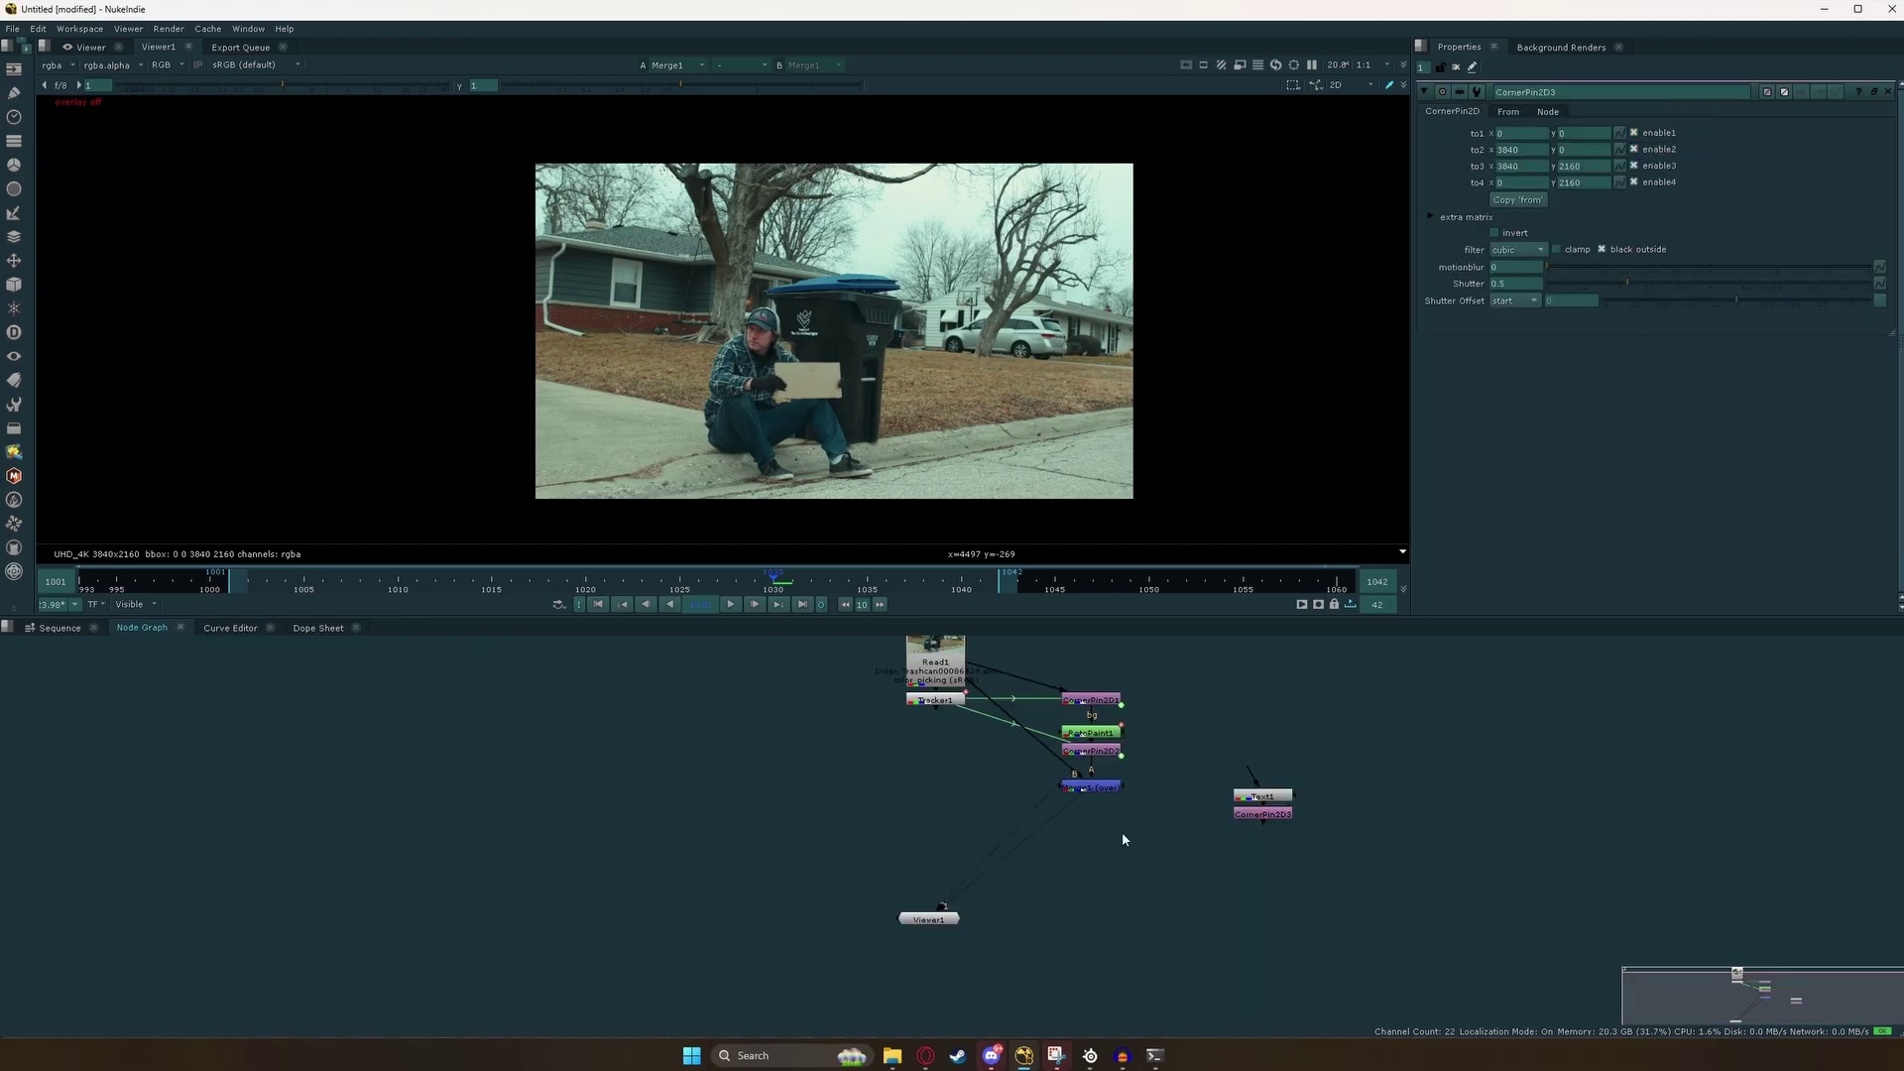
Merge CornerPin2D3 (A) over Merge1 (B), place the new Merge below Merge1, and view its output.
key("m")
scroll(1122, 836, "up", 2)
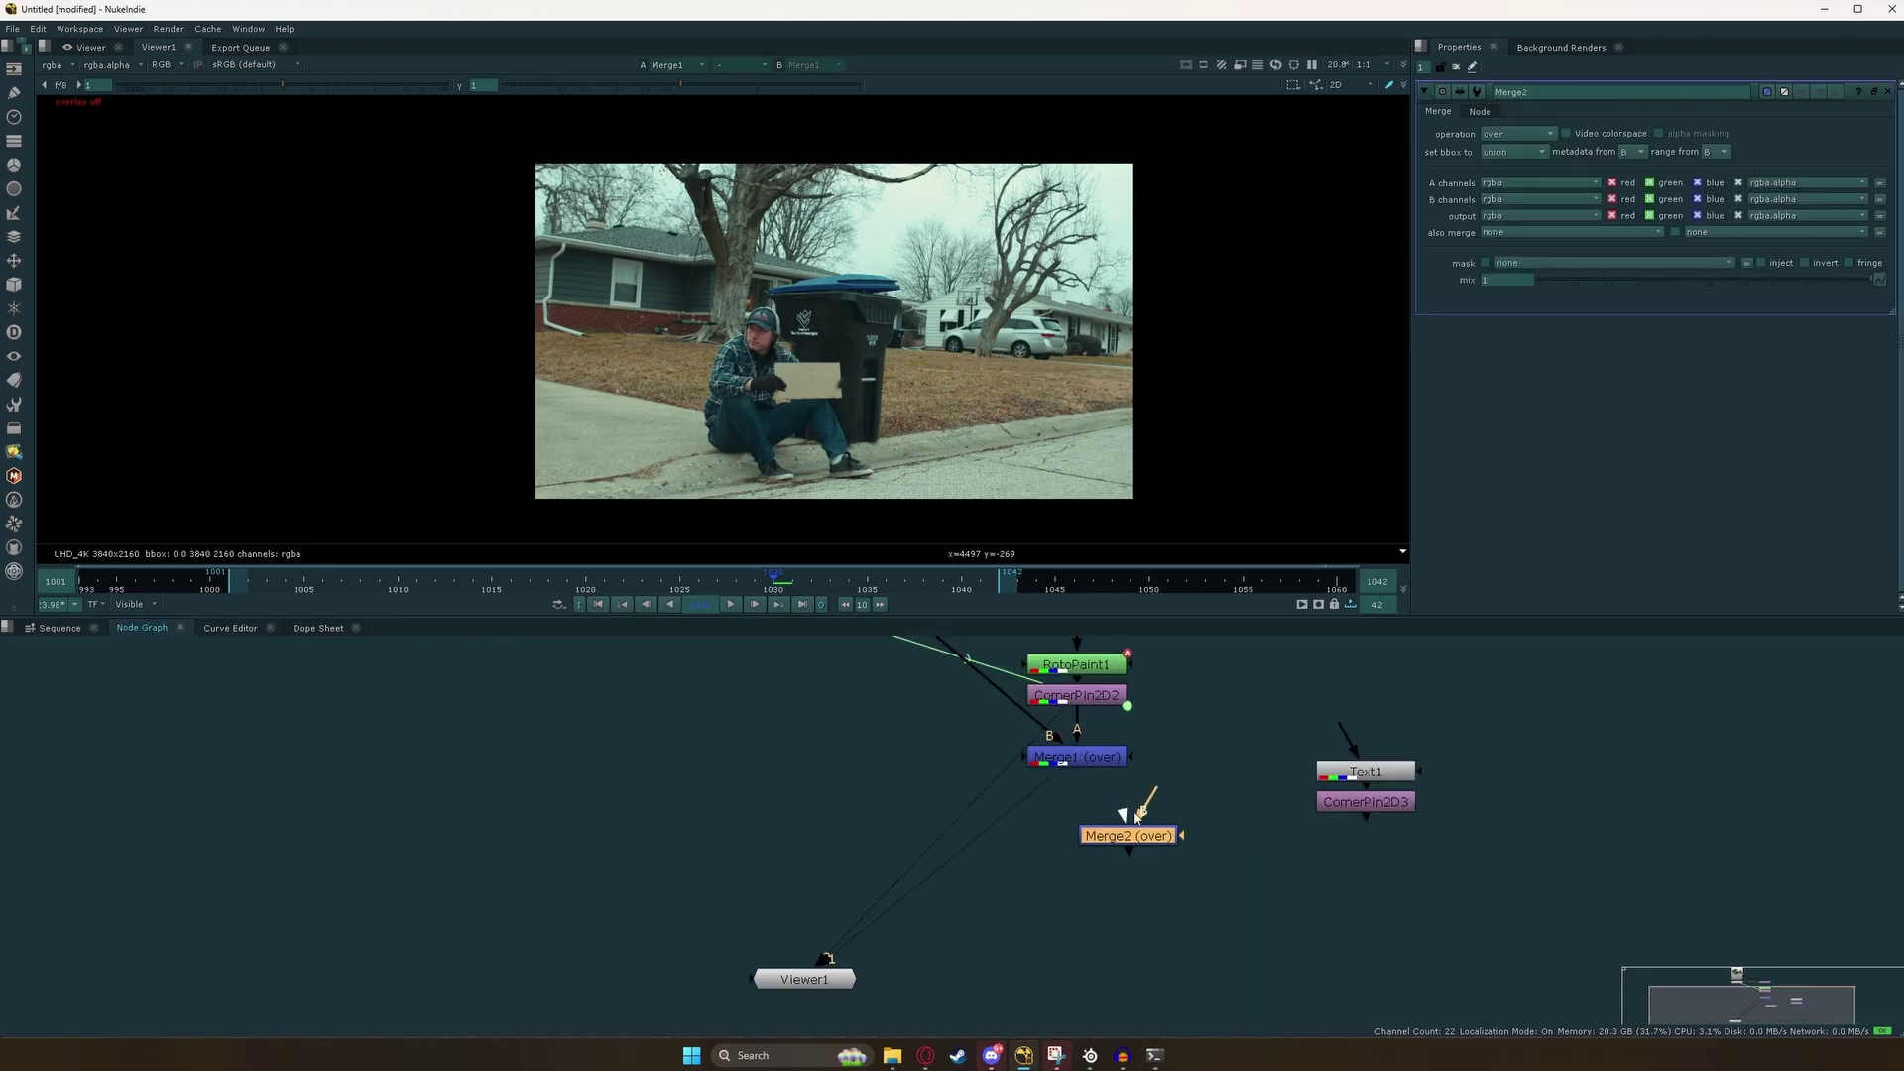
left_click_drag(1137, 815, 1308, 807)
left_click_drag(1167, 793, 1077, 759)
left_click_drag(1150, 841, 1088, 846)
key("2")
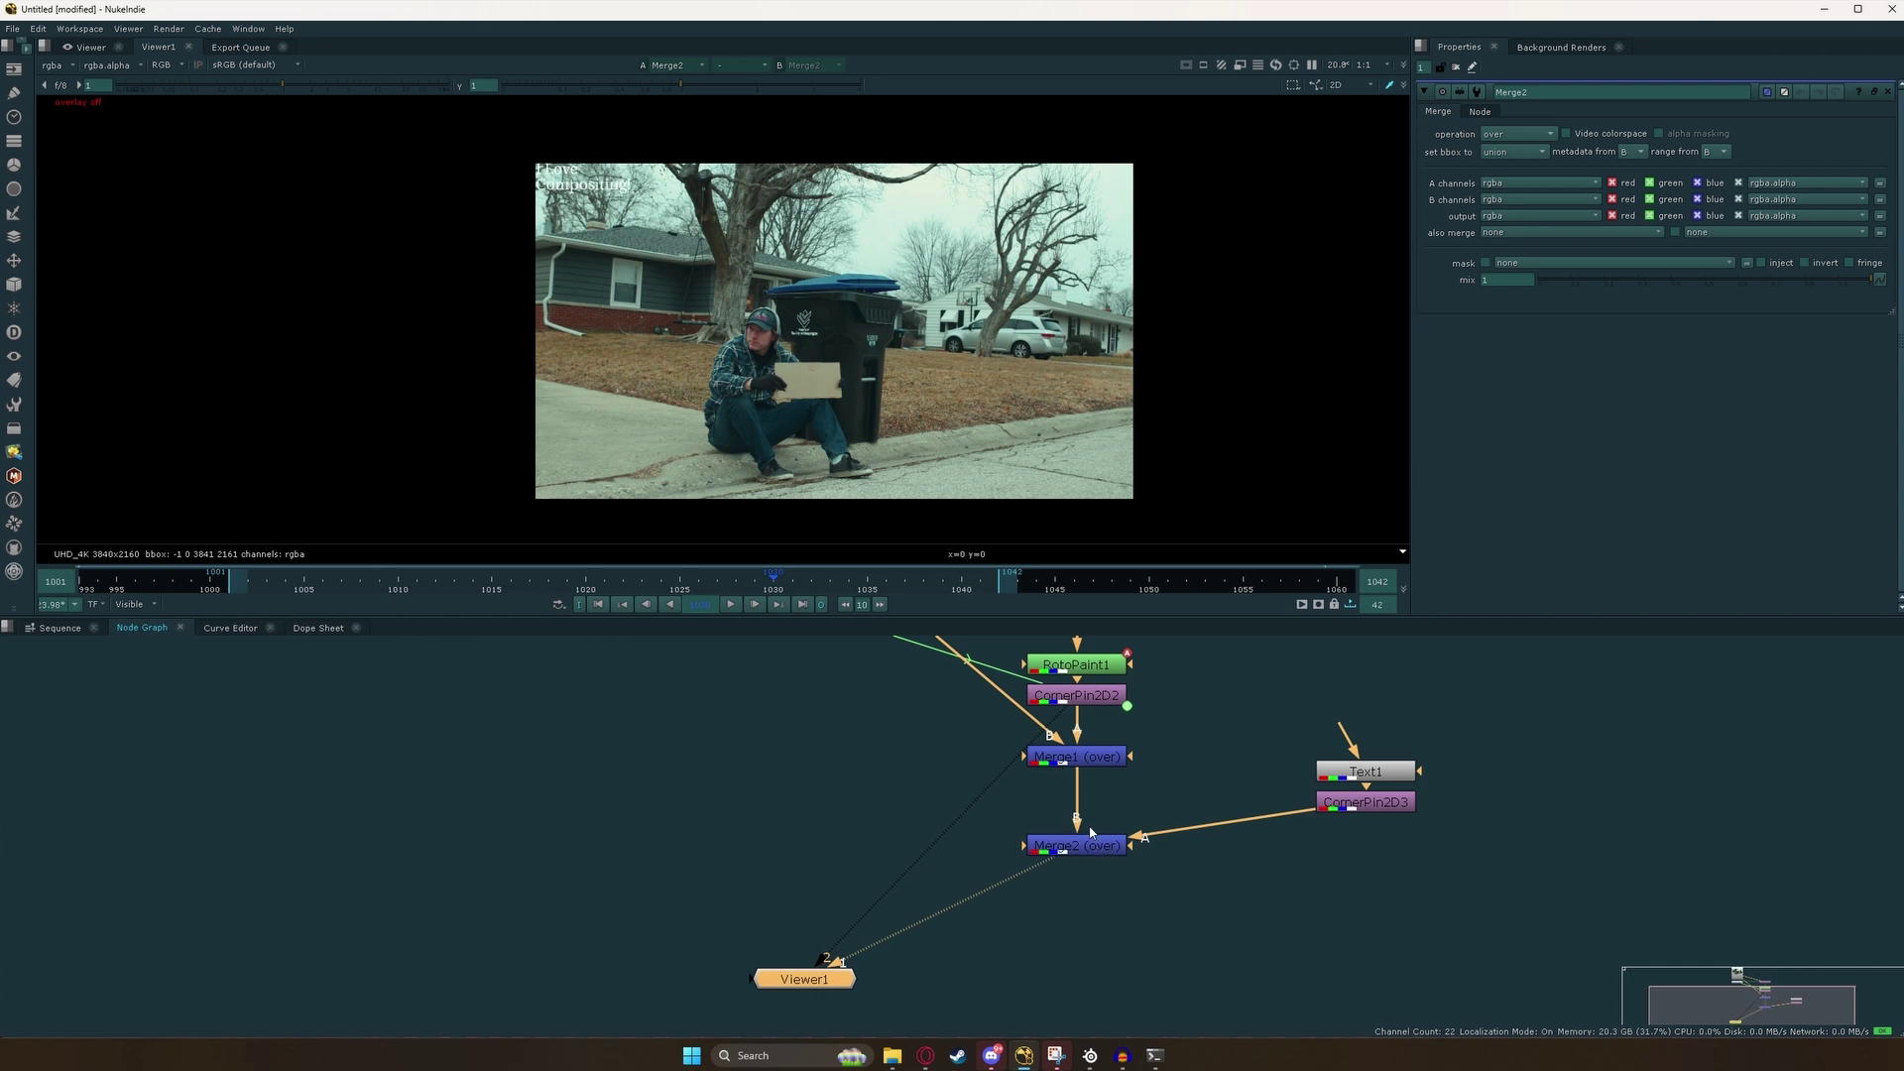
scroll(562, 151, "up", 3)
scroll(596, 176, "down", 3)
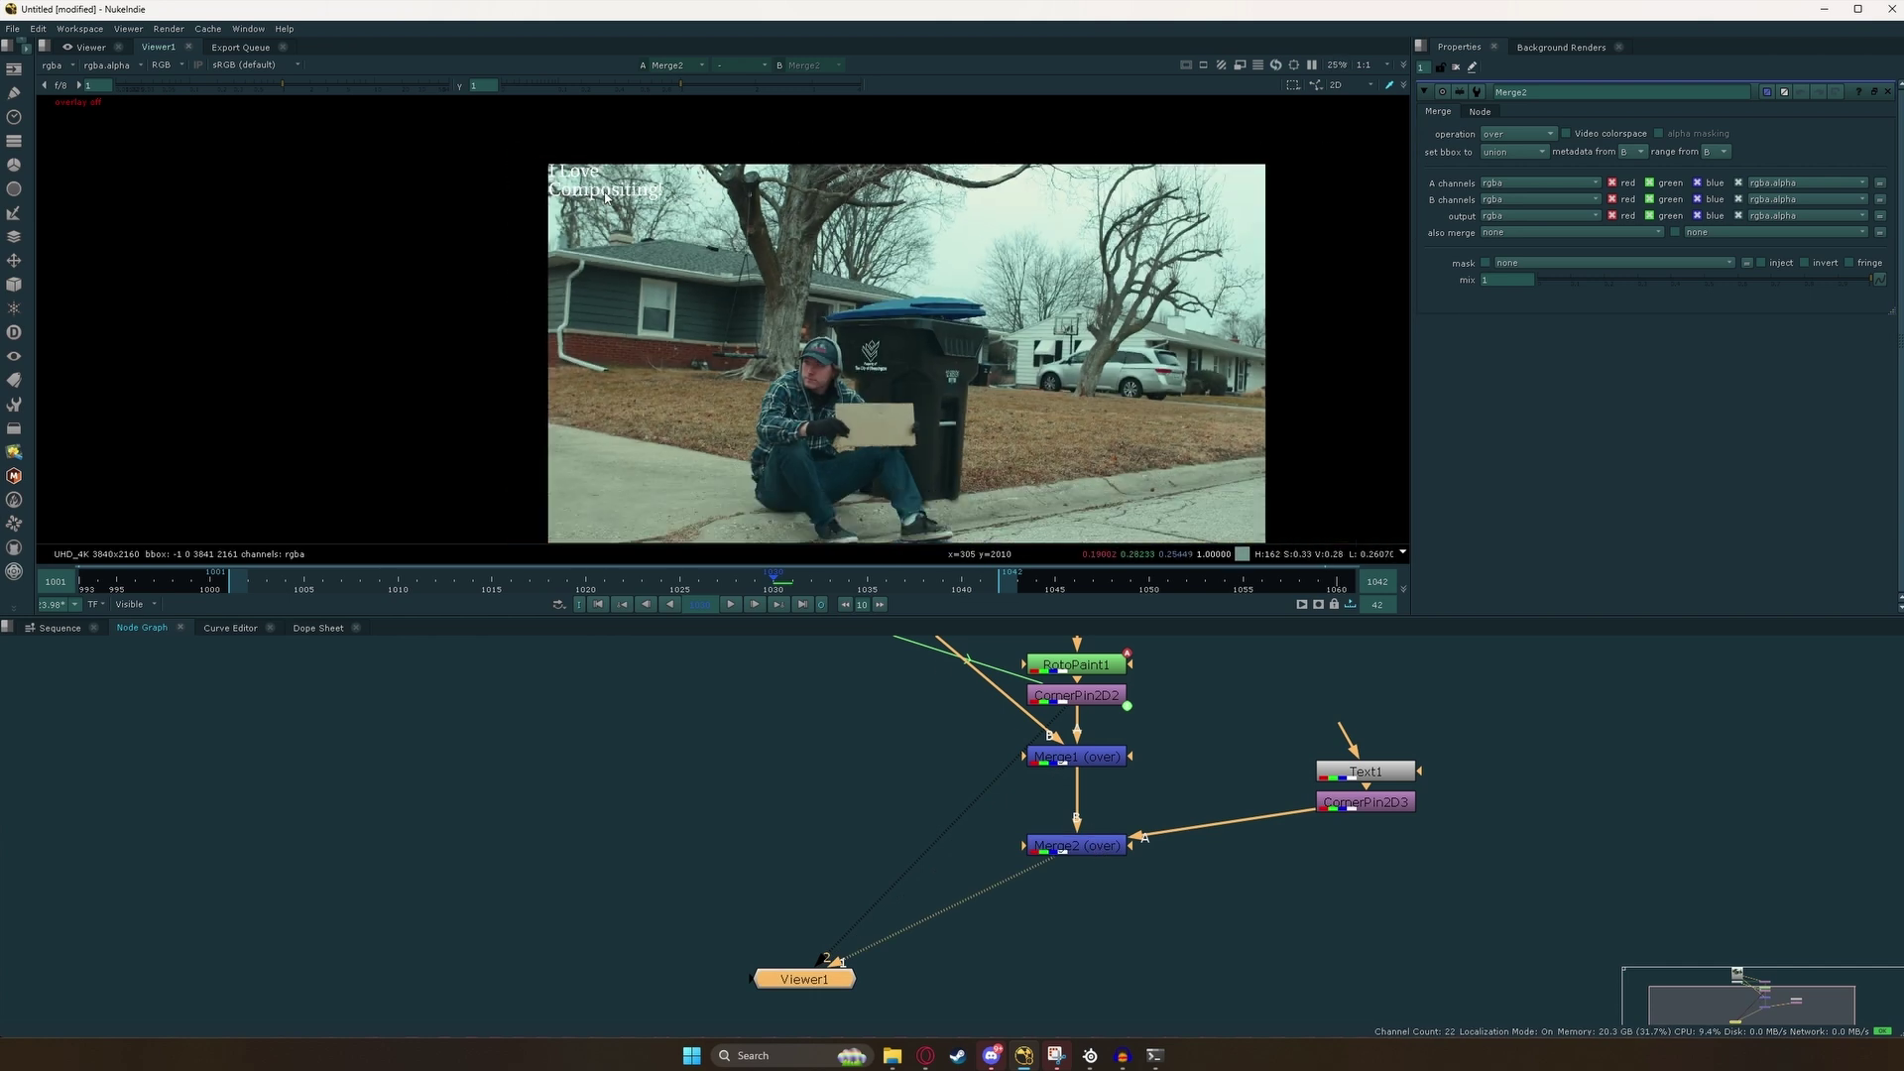
Pin CornerPin2D3 to the cardboard sign's corners: to1 (1556.5, 651), to2 (1957.5, 660), to3 (1960, 878), to4 (1544.5, 871).
left_click(1372, 804)
double_click(1370, 803)
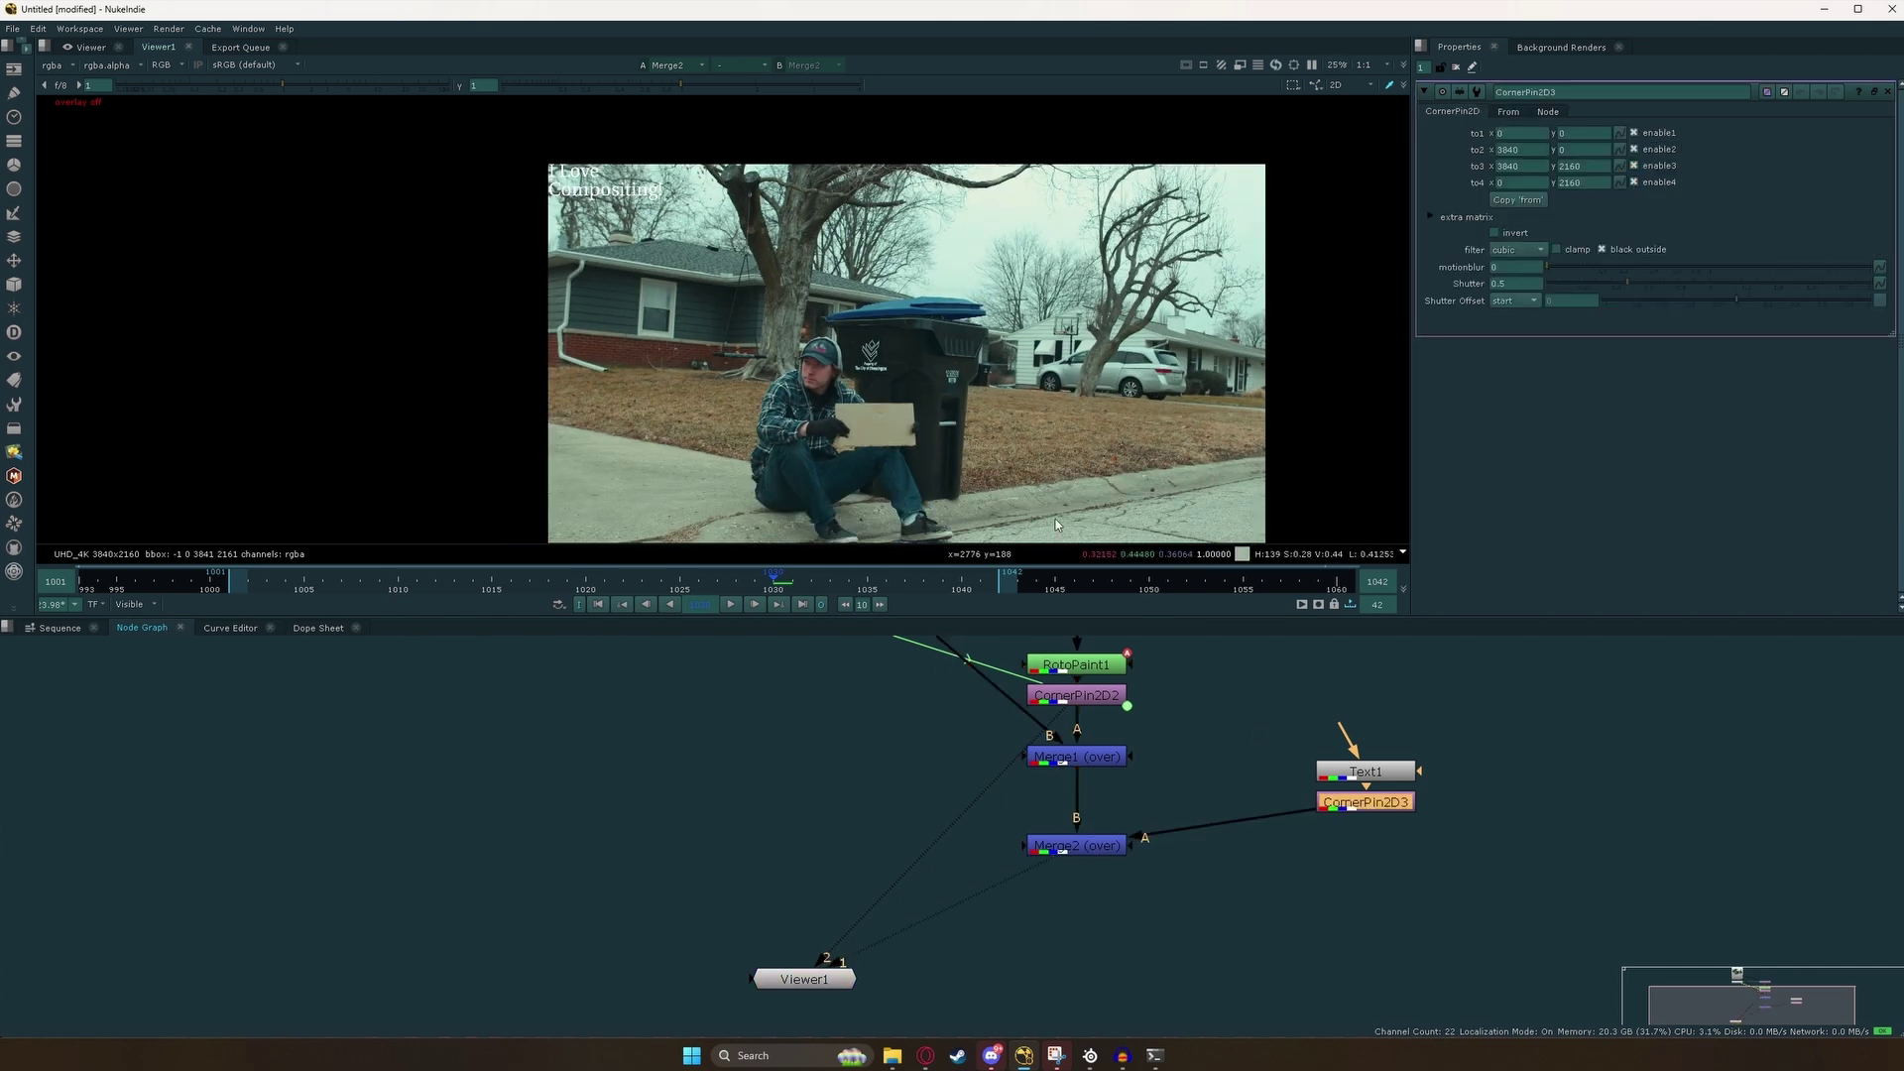
scroll(941, 335, "down", 2)
scroll(957, 369, "up", 2)
key("o")
scroll(680, 193, "down", 1)
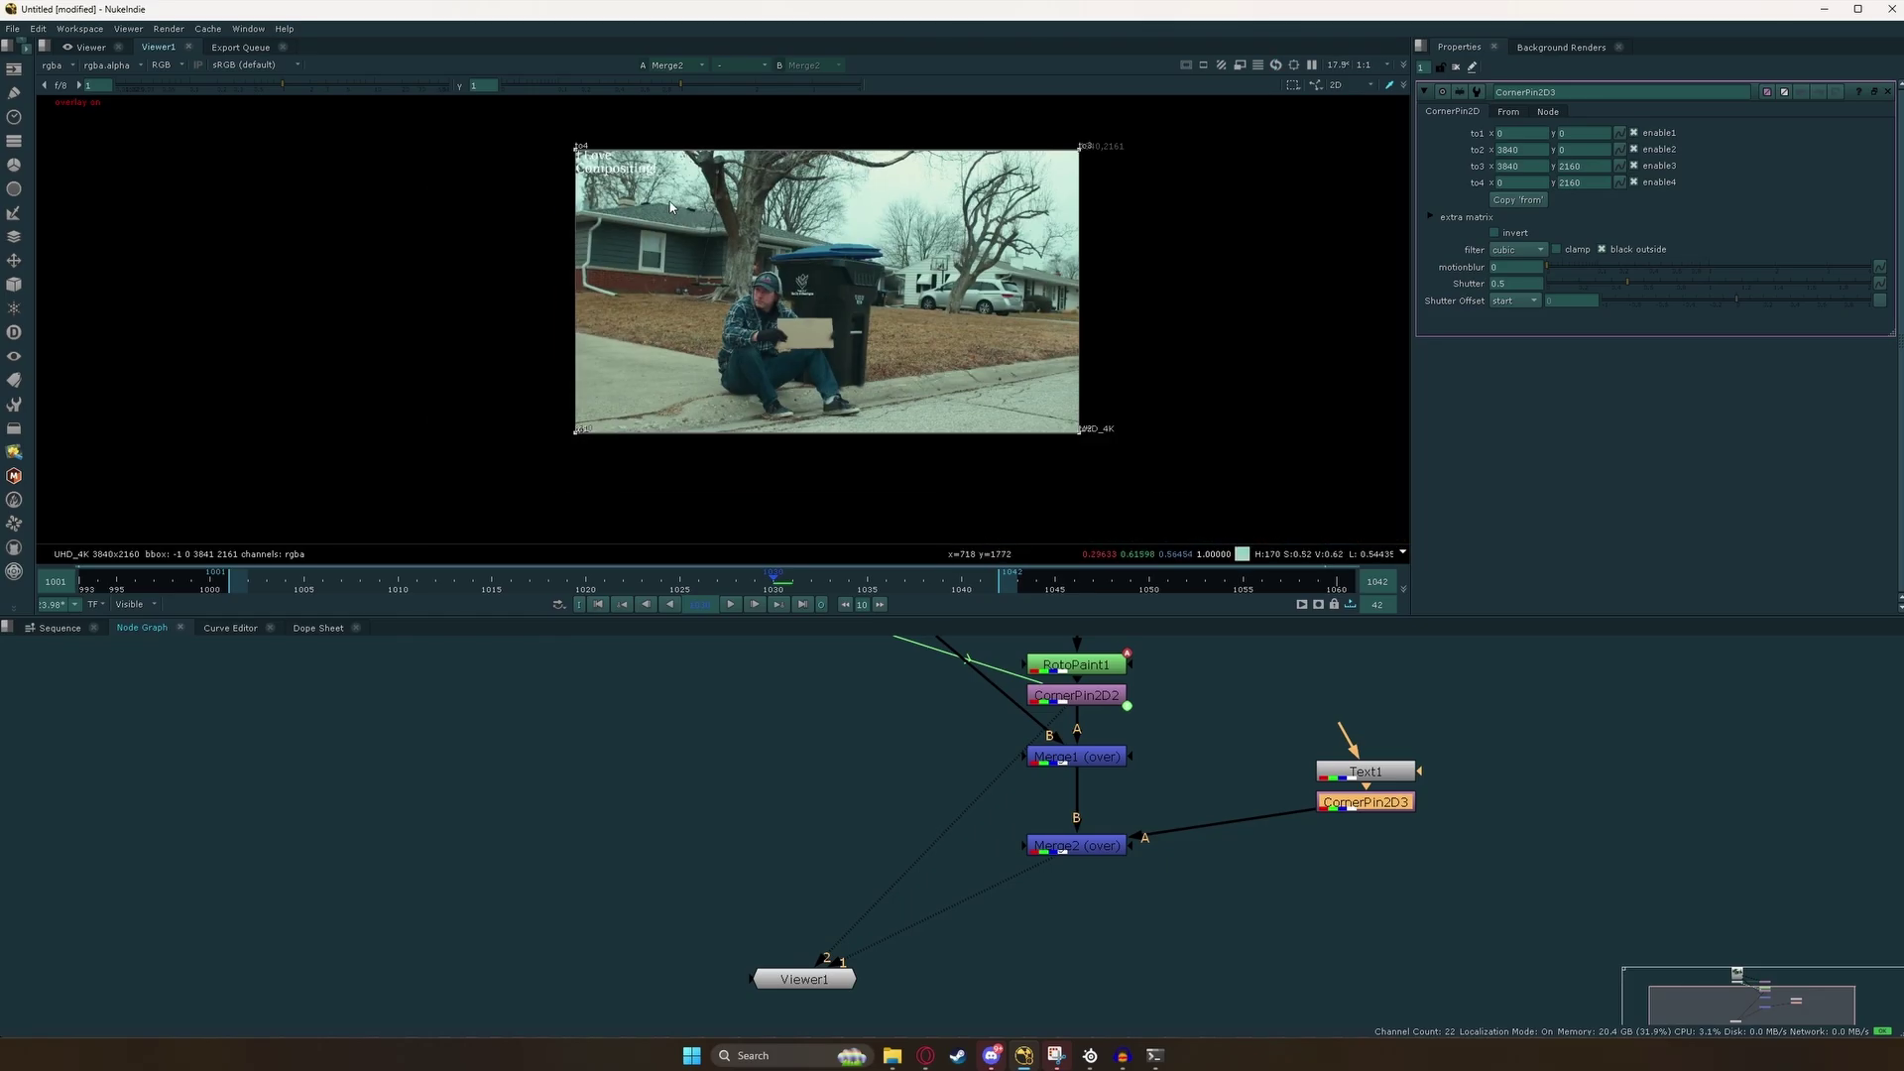
left_click_drag(576, 151, 771, 315)
scroll(780, 320, "up", 9)
scroll(772, 316, "down", 6)
middle_click_drag(1225, 107, 1154, 279)
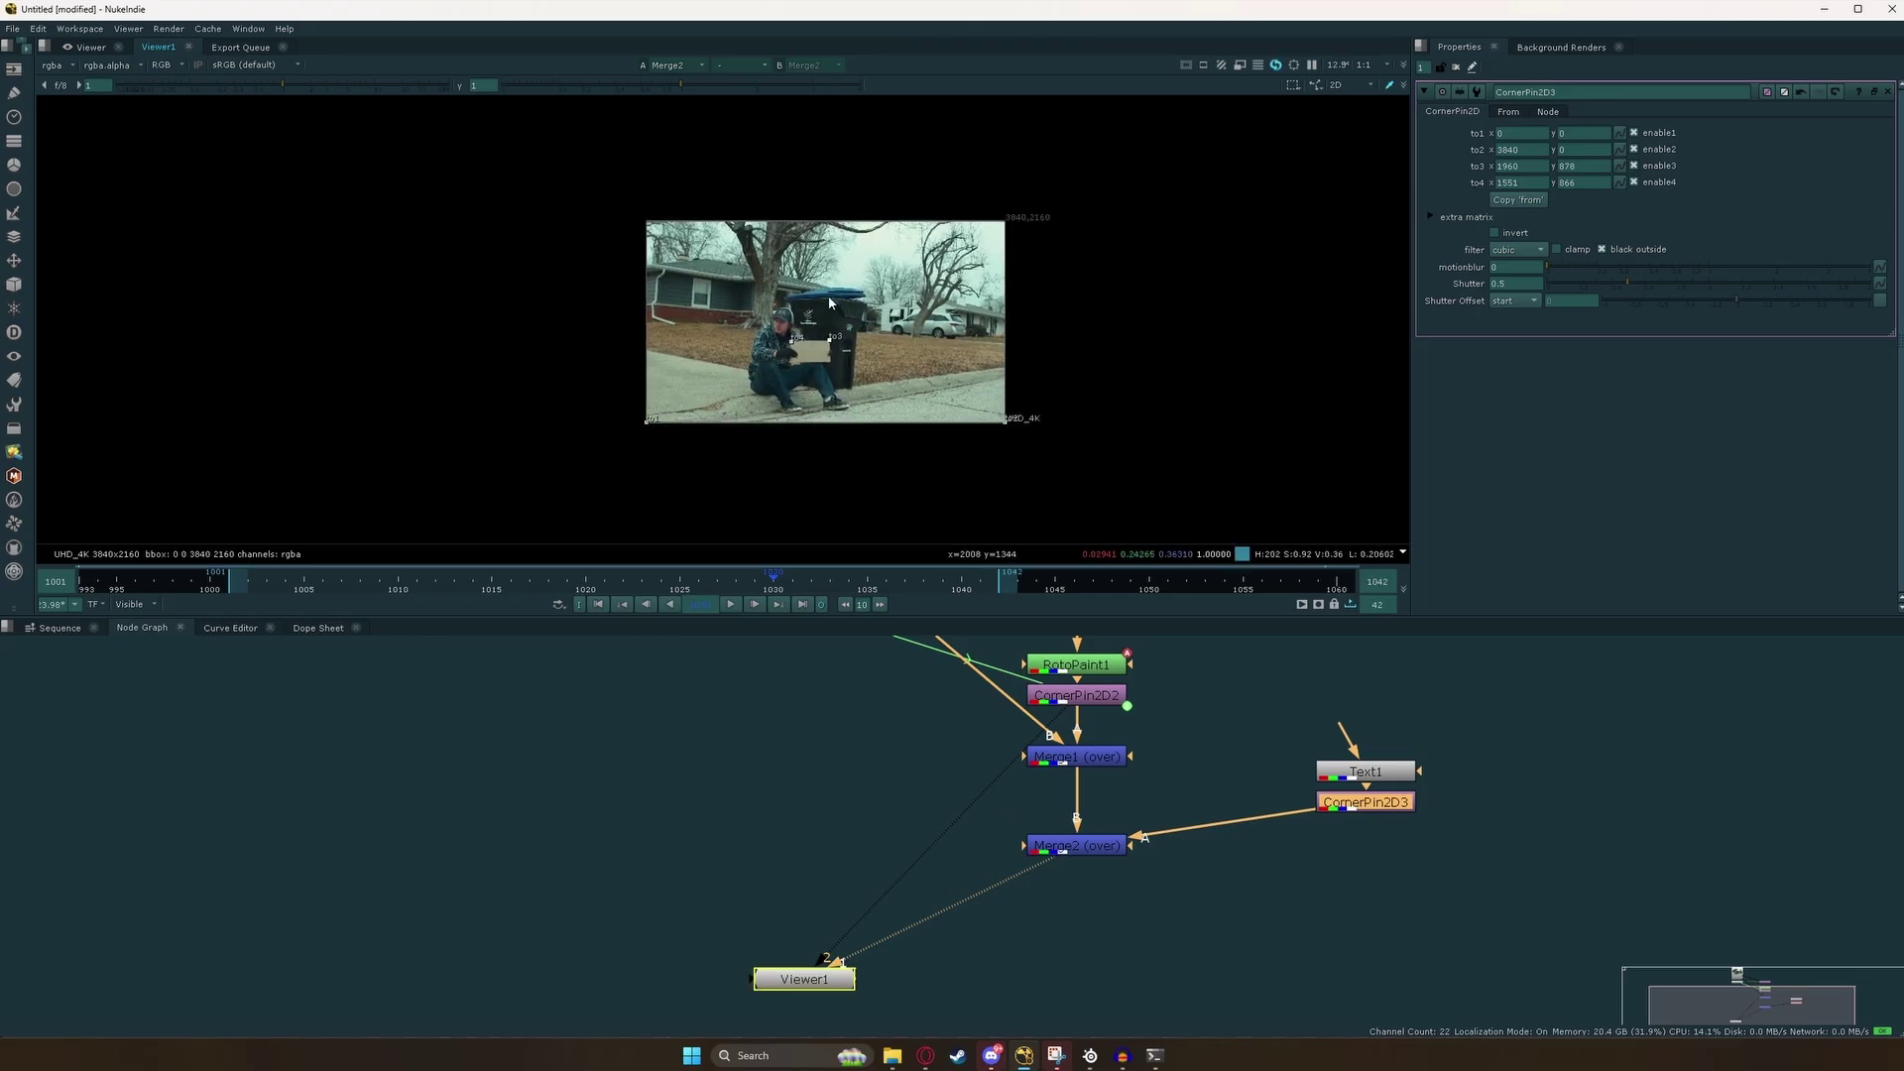
scroll(608, 413, "up", 5)
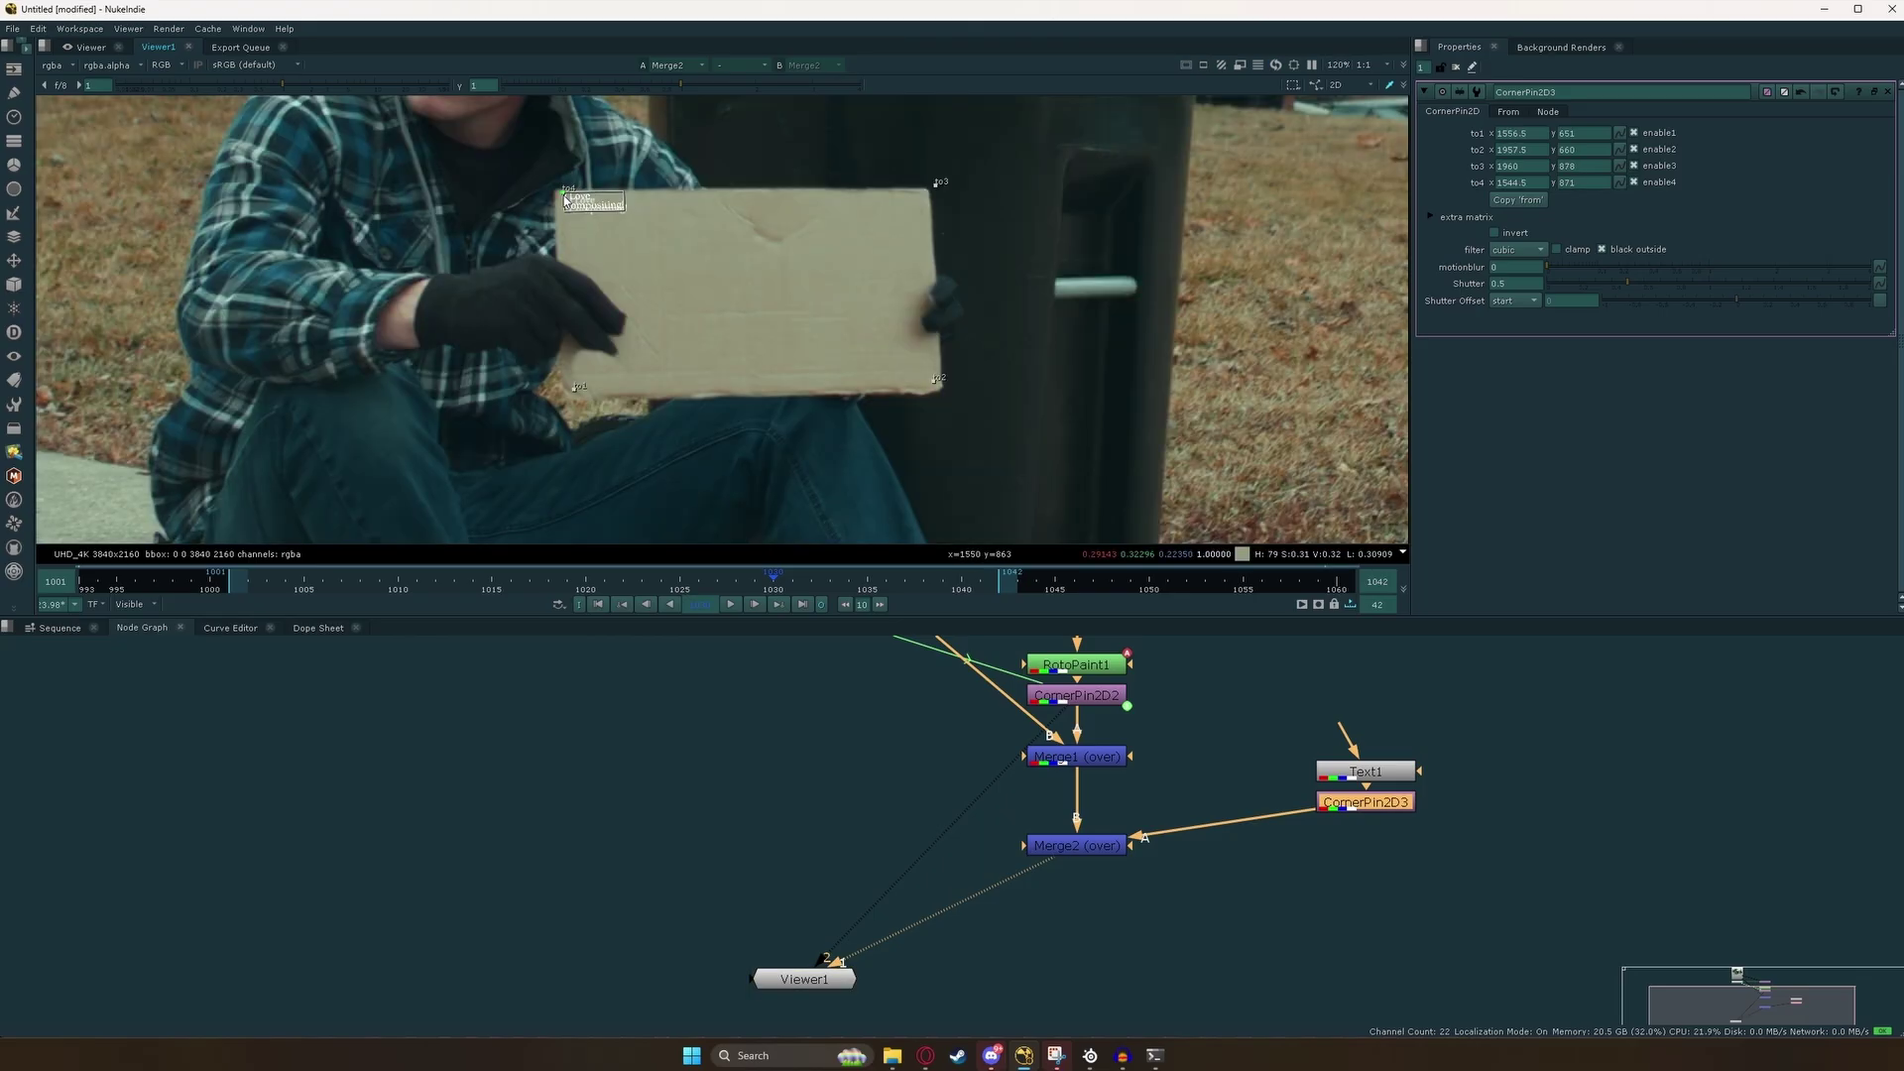
scroll(573, 203, "up", 1)
Insert a Transform between Text1 and CornerPin2D3, and move its pivot onto the text at the sign's upper-left corner.
left_click_drag(1349, 801, 1349, 845)
middle_click_drag(1349, 845, 1241, 808)
left_click(1273, 735)
left_click_drag(1272, 735, 1273, 715)
key("t")
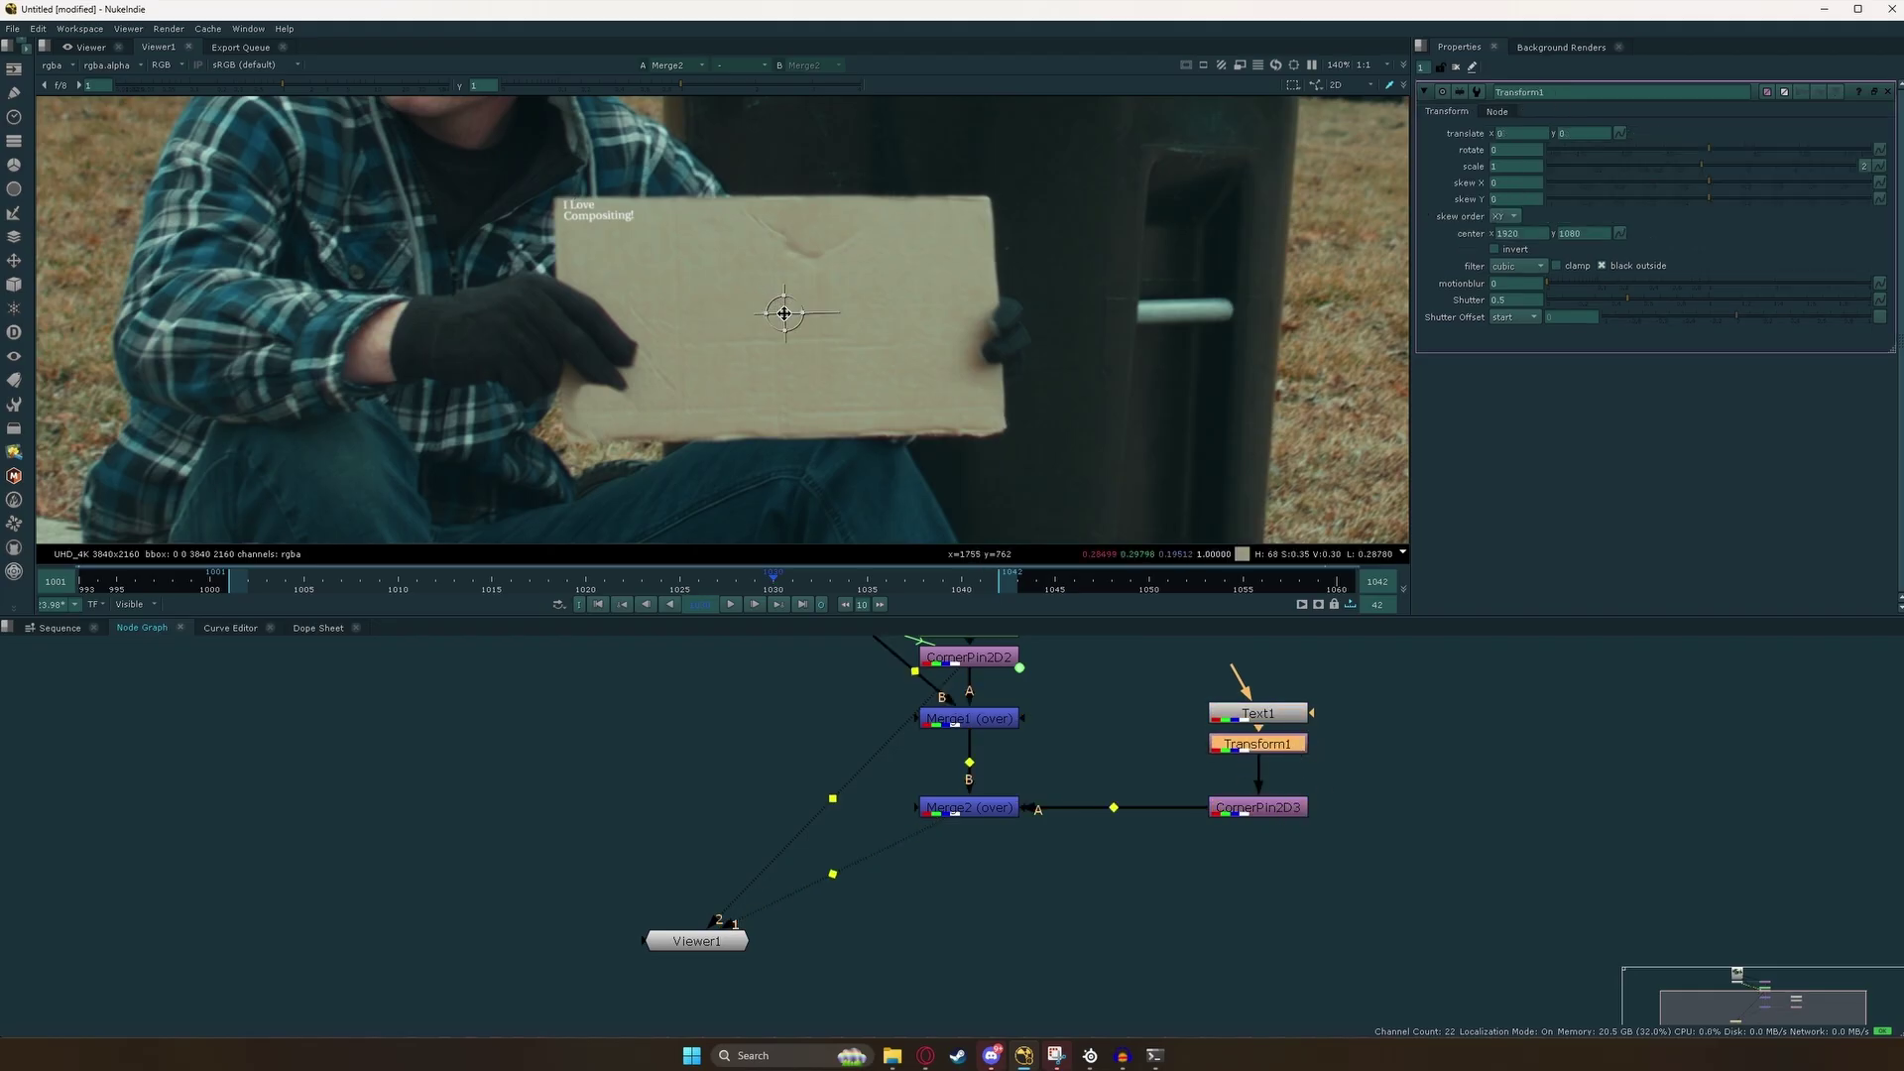
left_click_drag(784, 313, 757, 288, "ctrl")
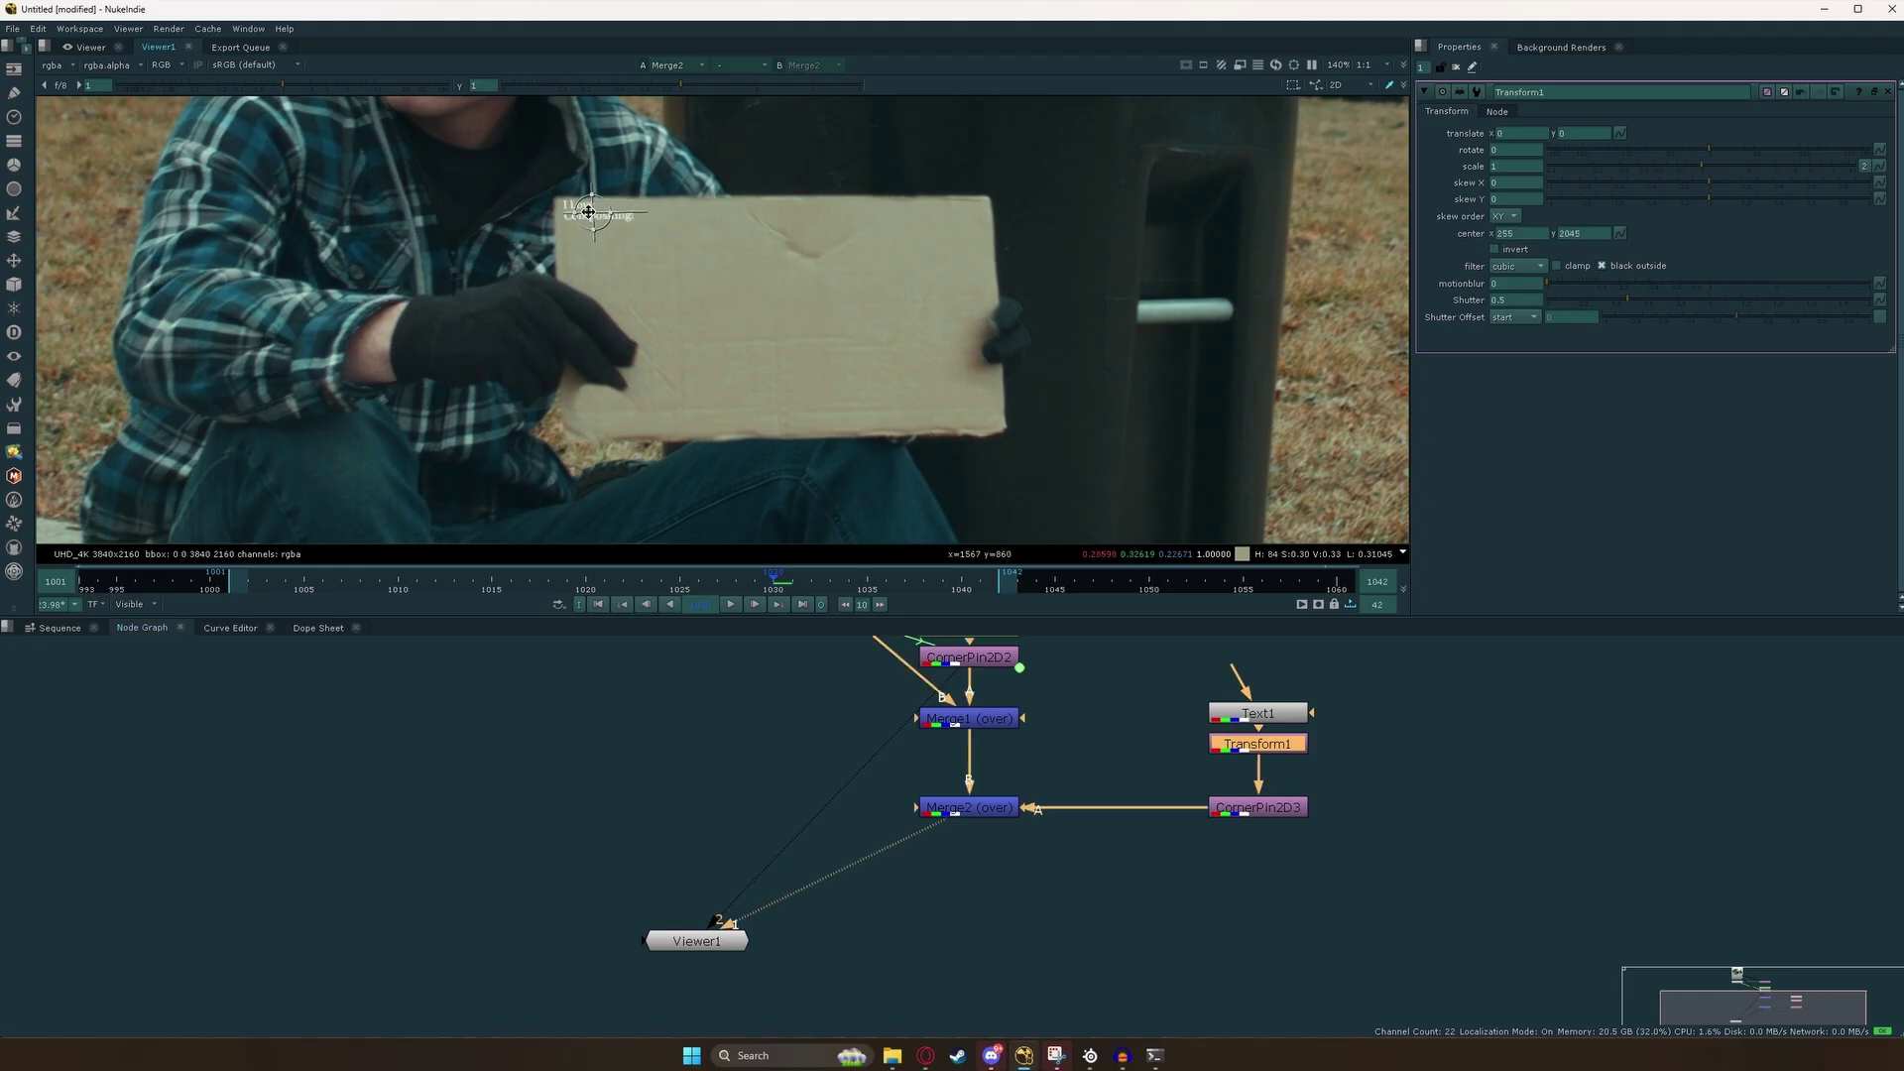
Center the text on the cardboard sign by setting Transform1 to translate 1475, -915 and scale 3.85, and hide the viewer overlay.
left_click_drag(588, 211, 774, 313)
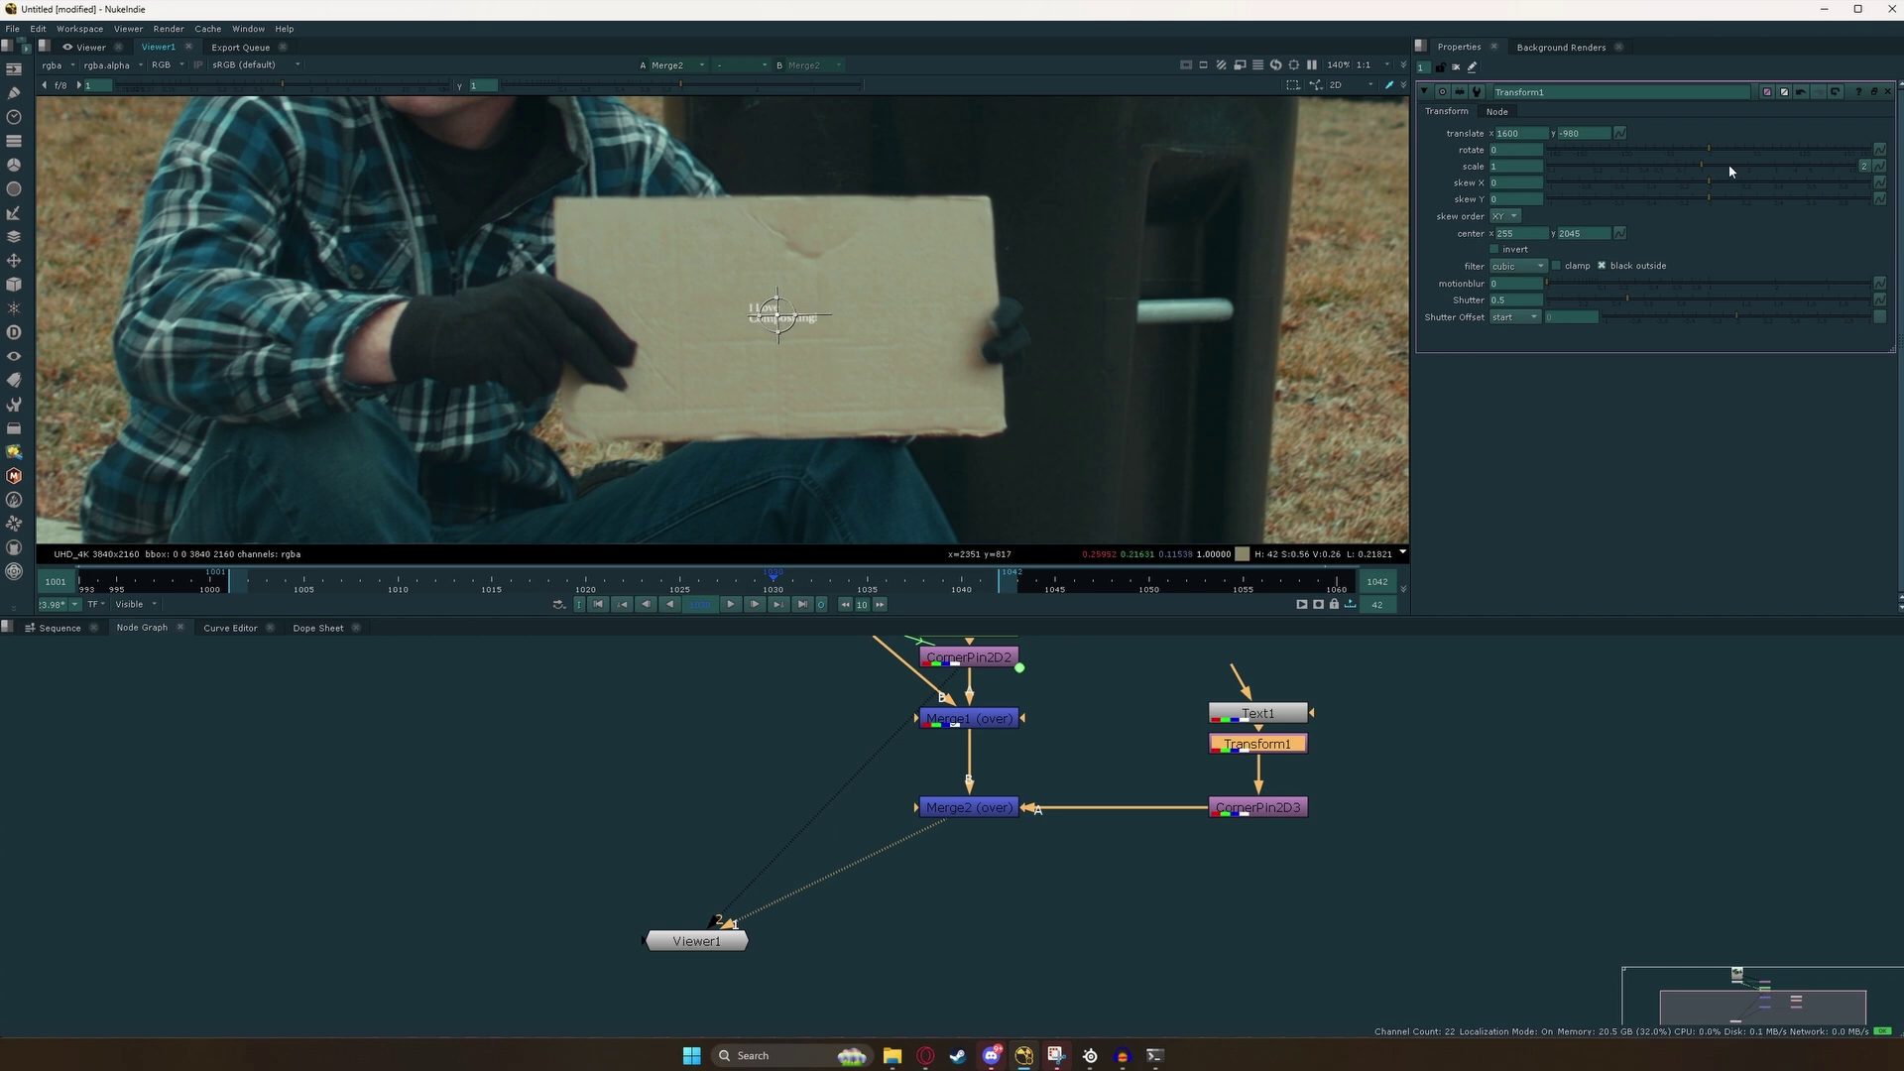
left_click_drag(1730, 171, 1788, 170)
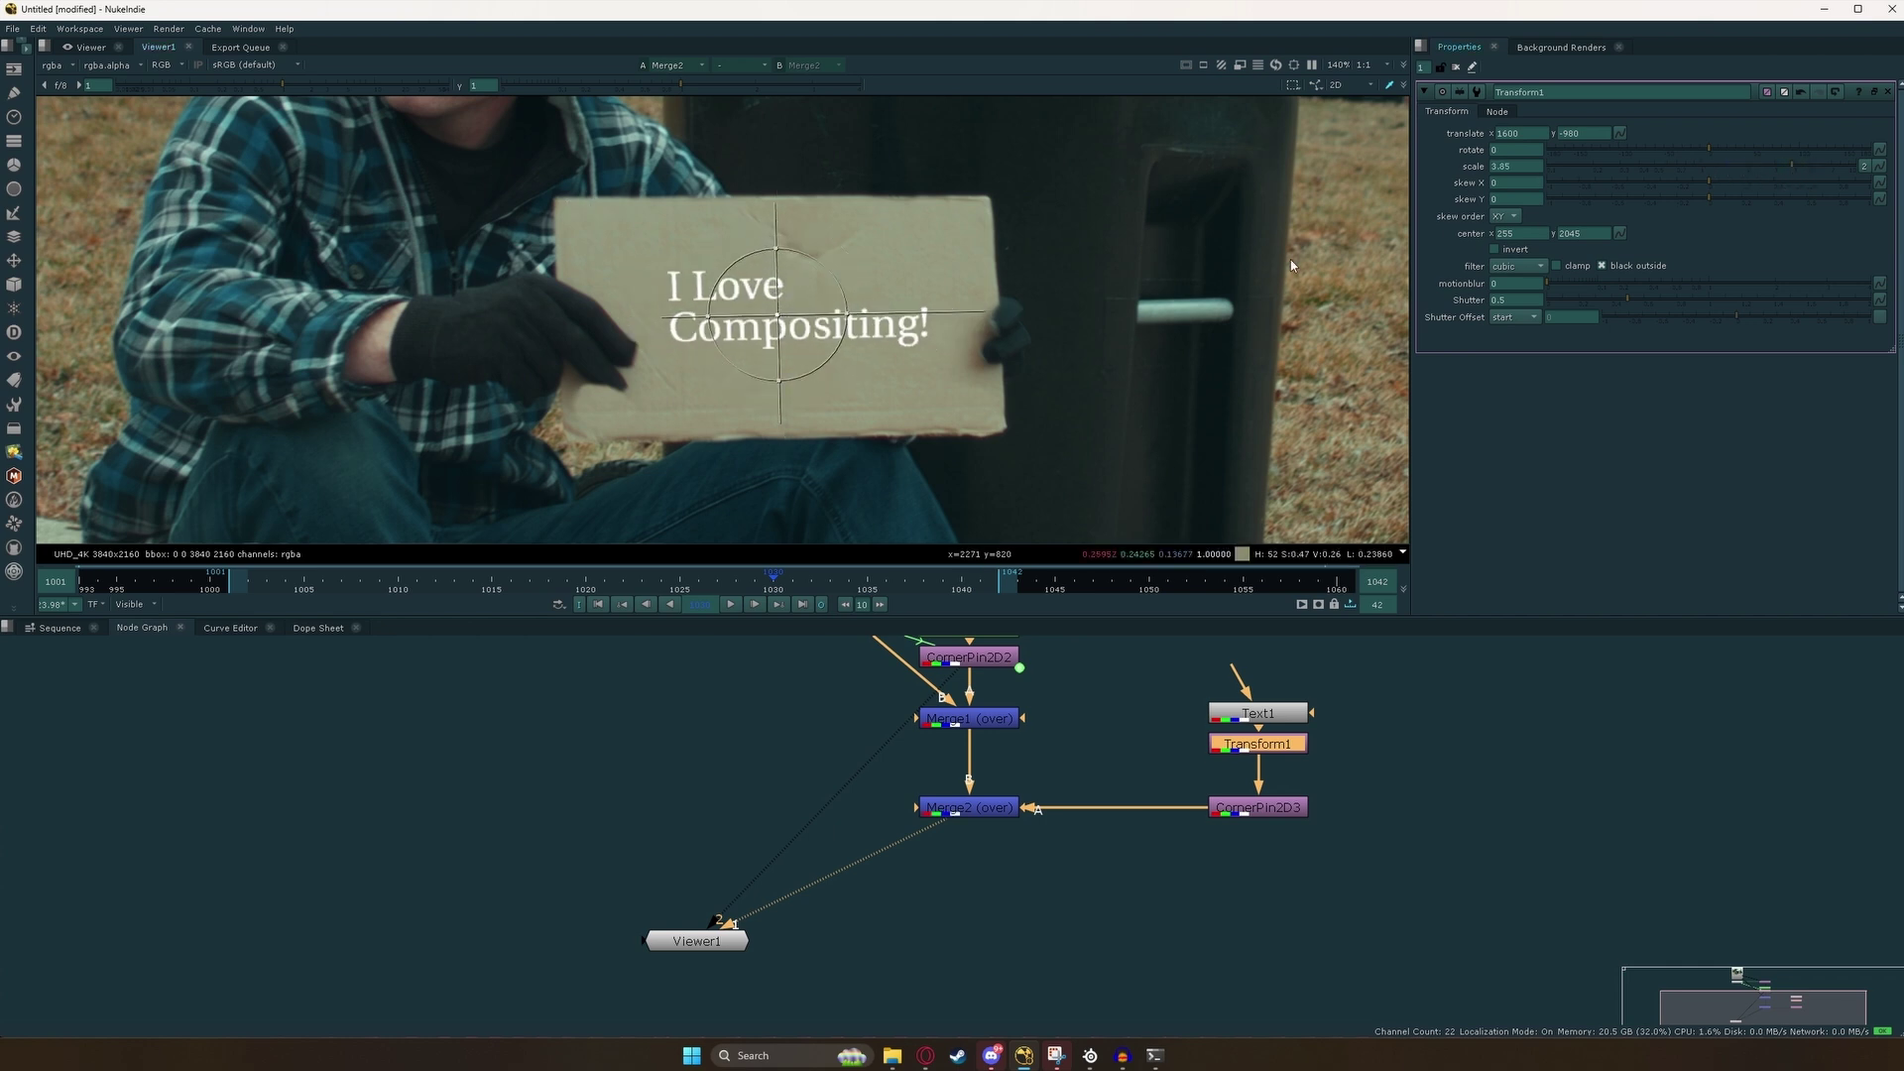
left_click_drag(778, 317, 762, 311)
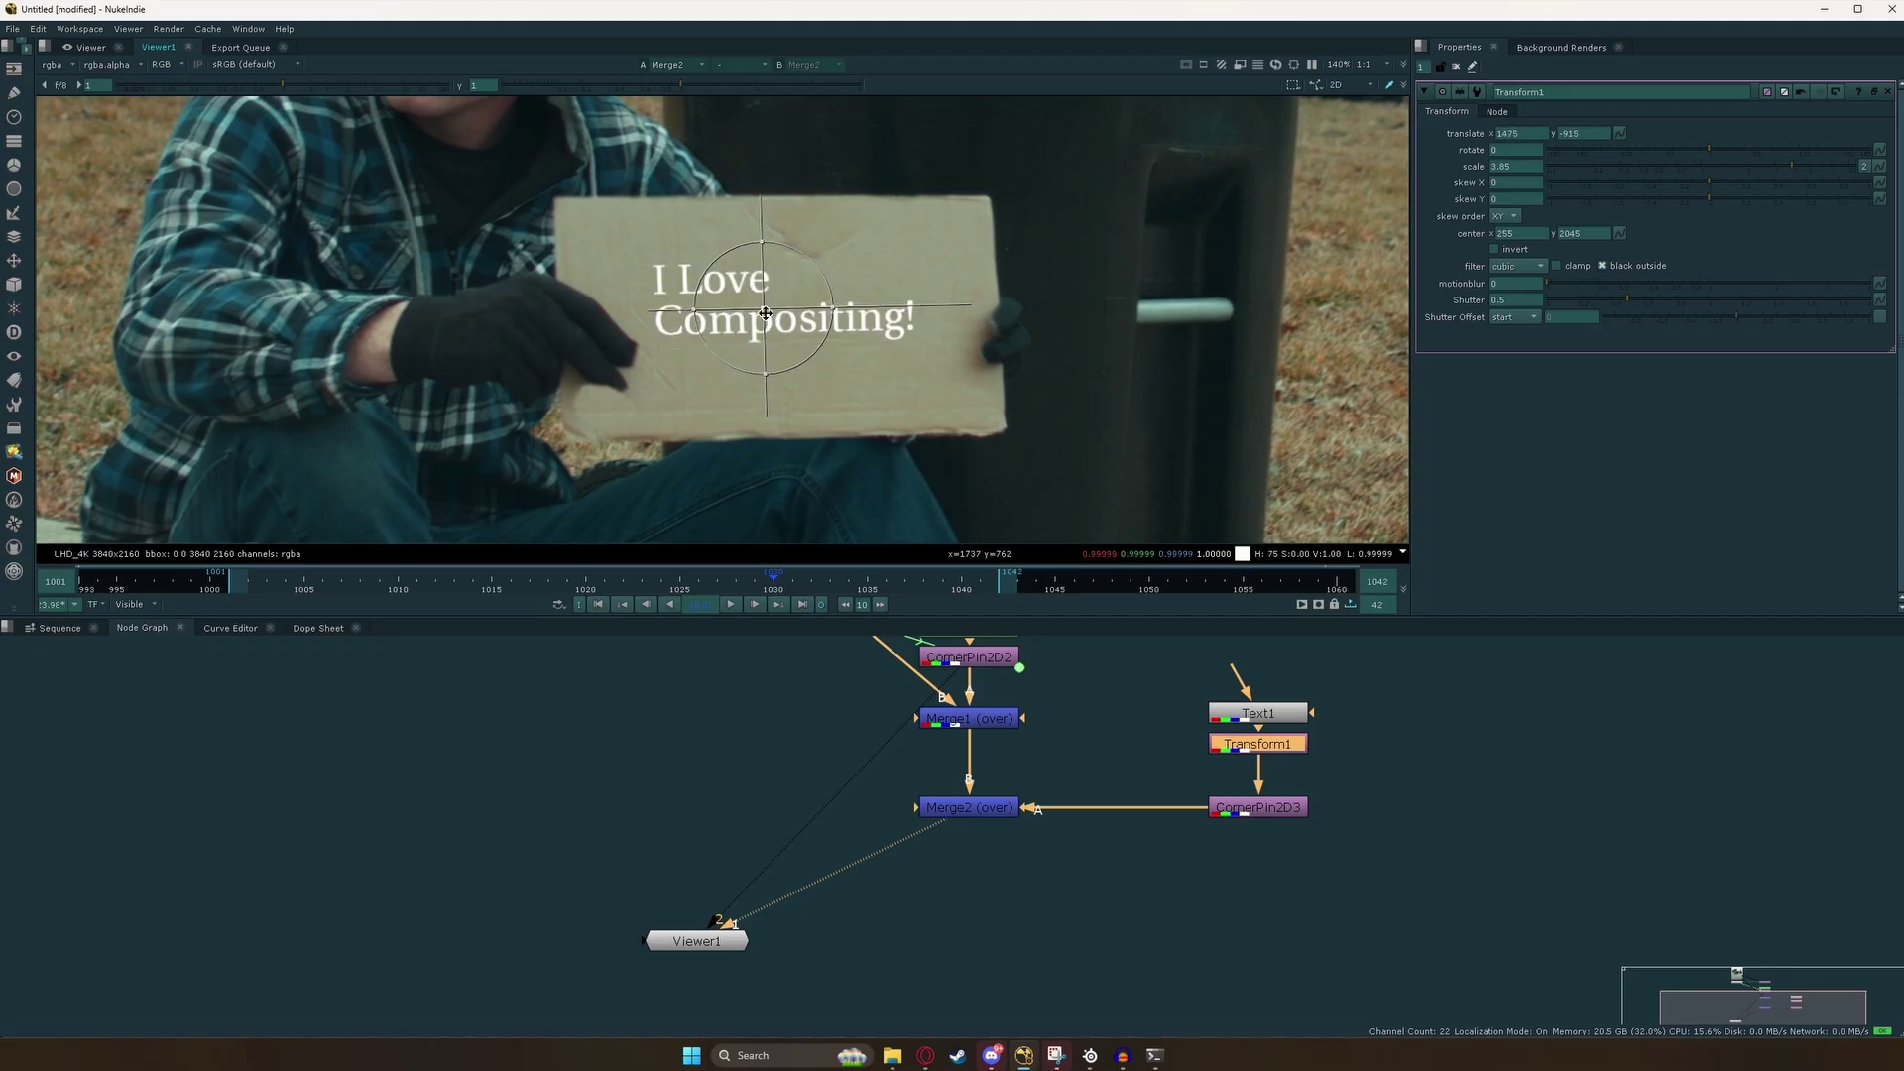
scroll(782, 332, "down", 6)
middle_click_drag(783, 333, 783, 368)
scroll(782, 369, "down", 1)
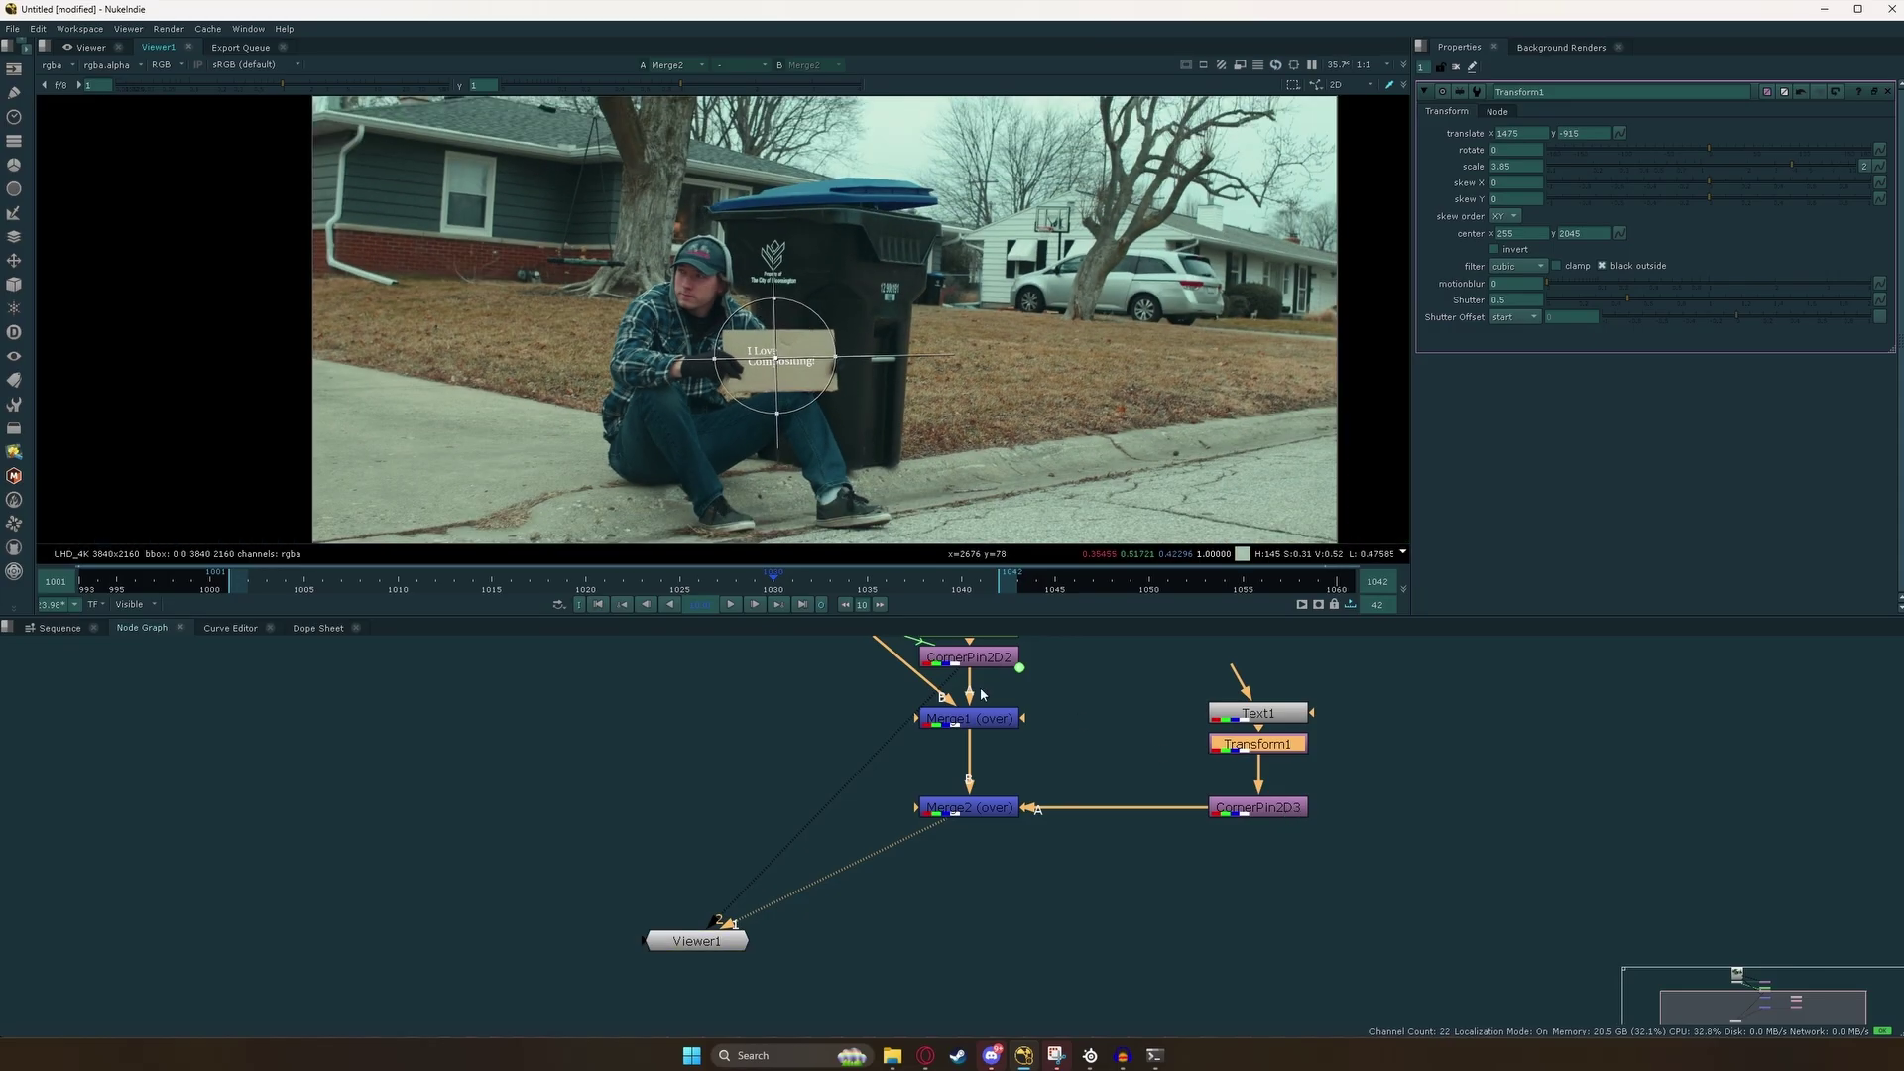
left_click(1101, 753)
key("q")
middle_click_drag(1101, 753, 1059, 713)
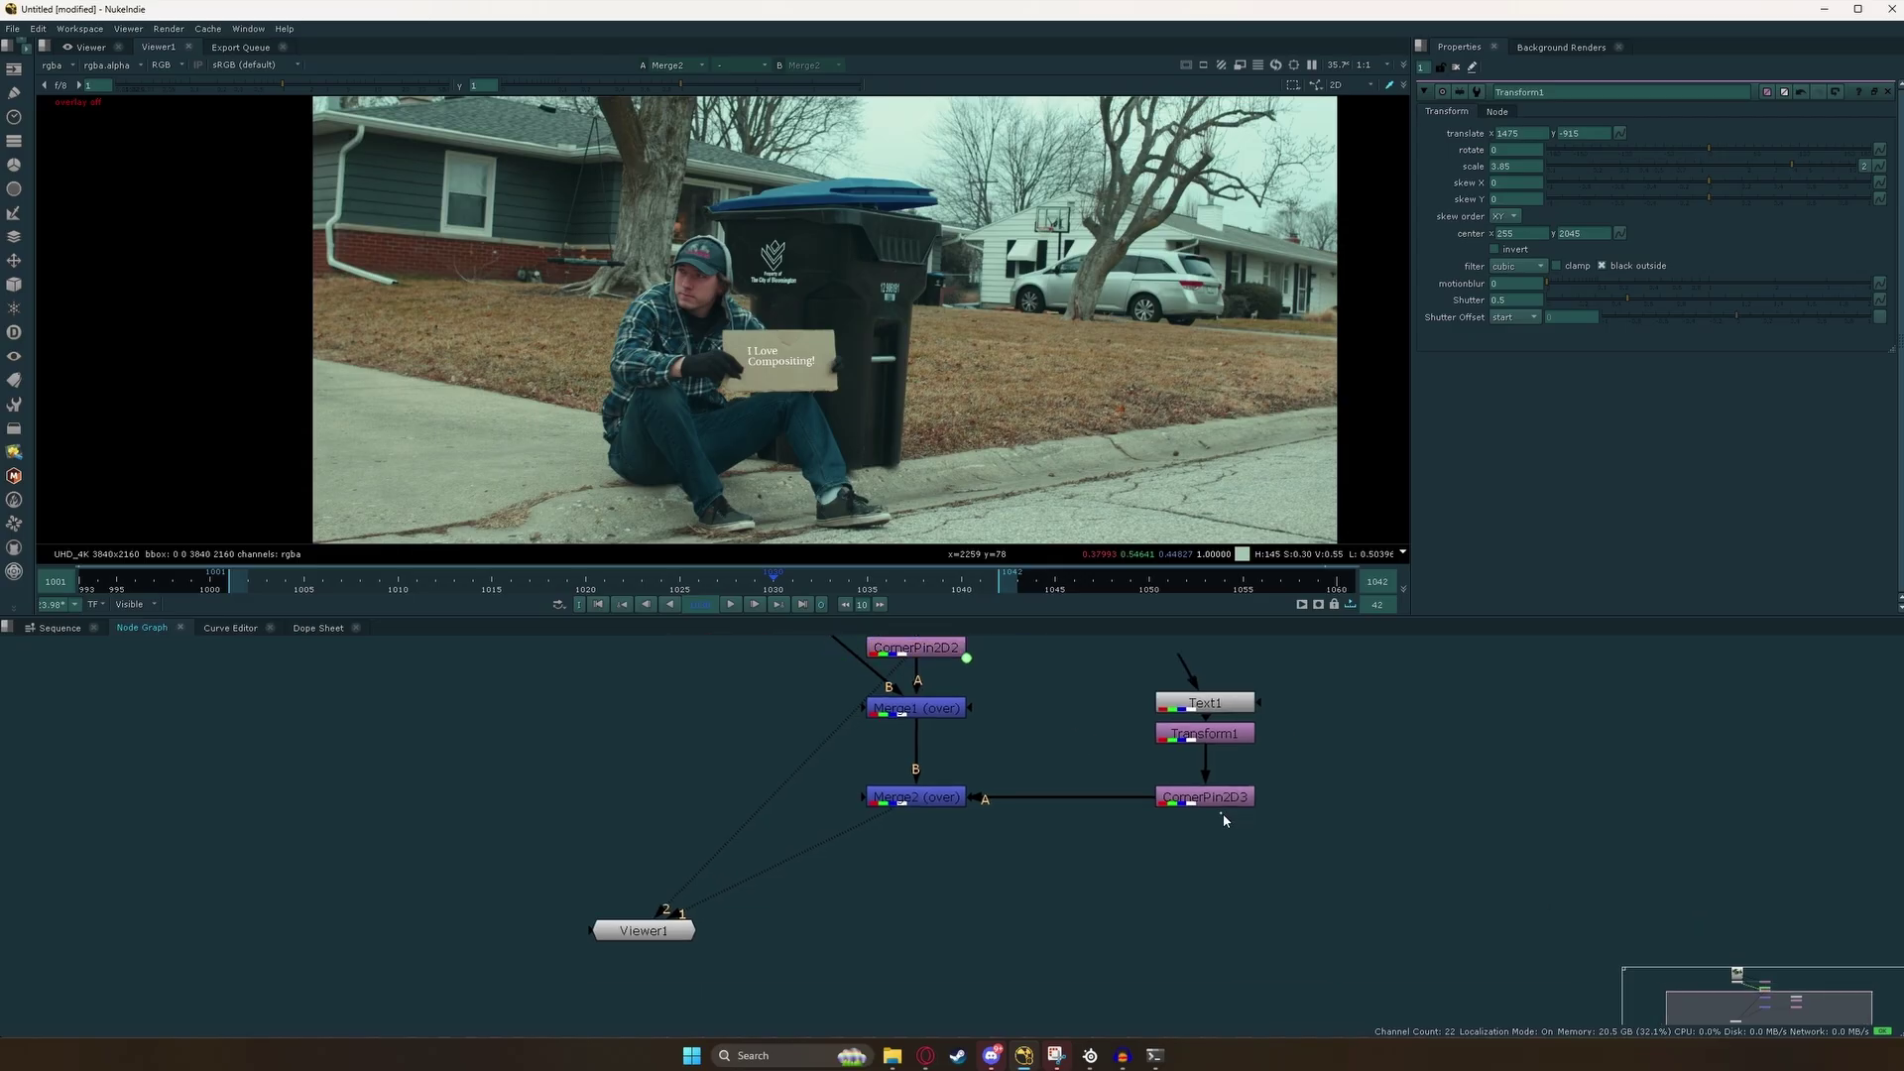
Paste the copied tracker-linked CornerPin2D below CornerPin2D3, lower Merge2 level with it, and play the shot to check the text.
key("ctrl+v")
left_click_drag(930, 804, 931, 835)
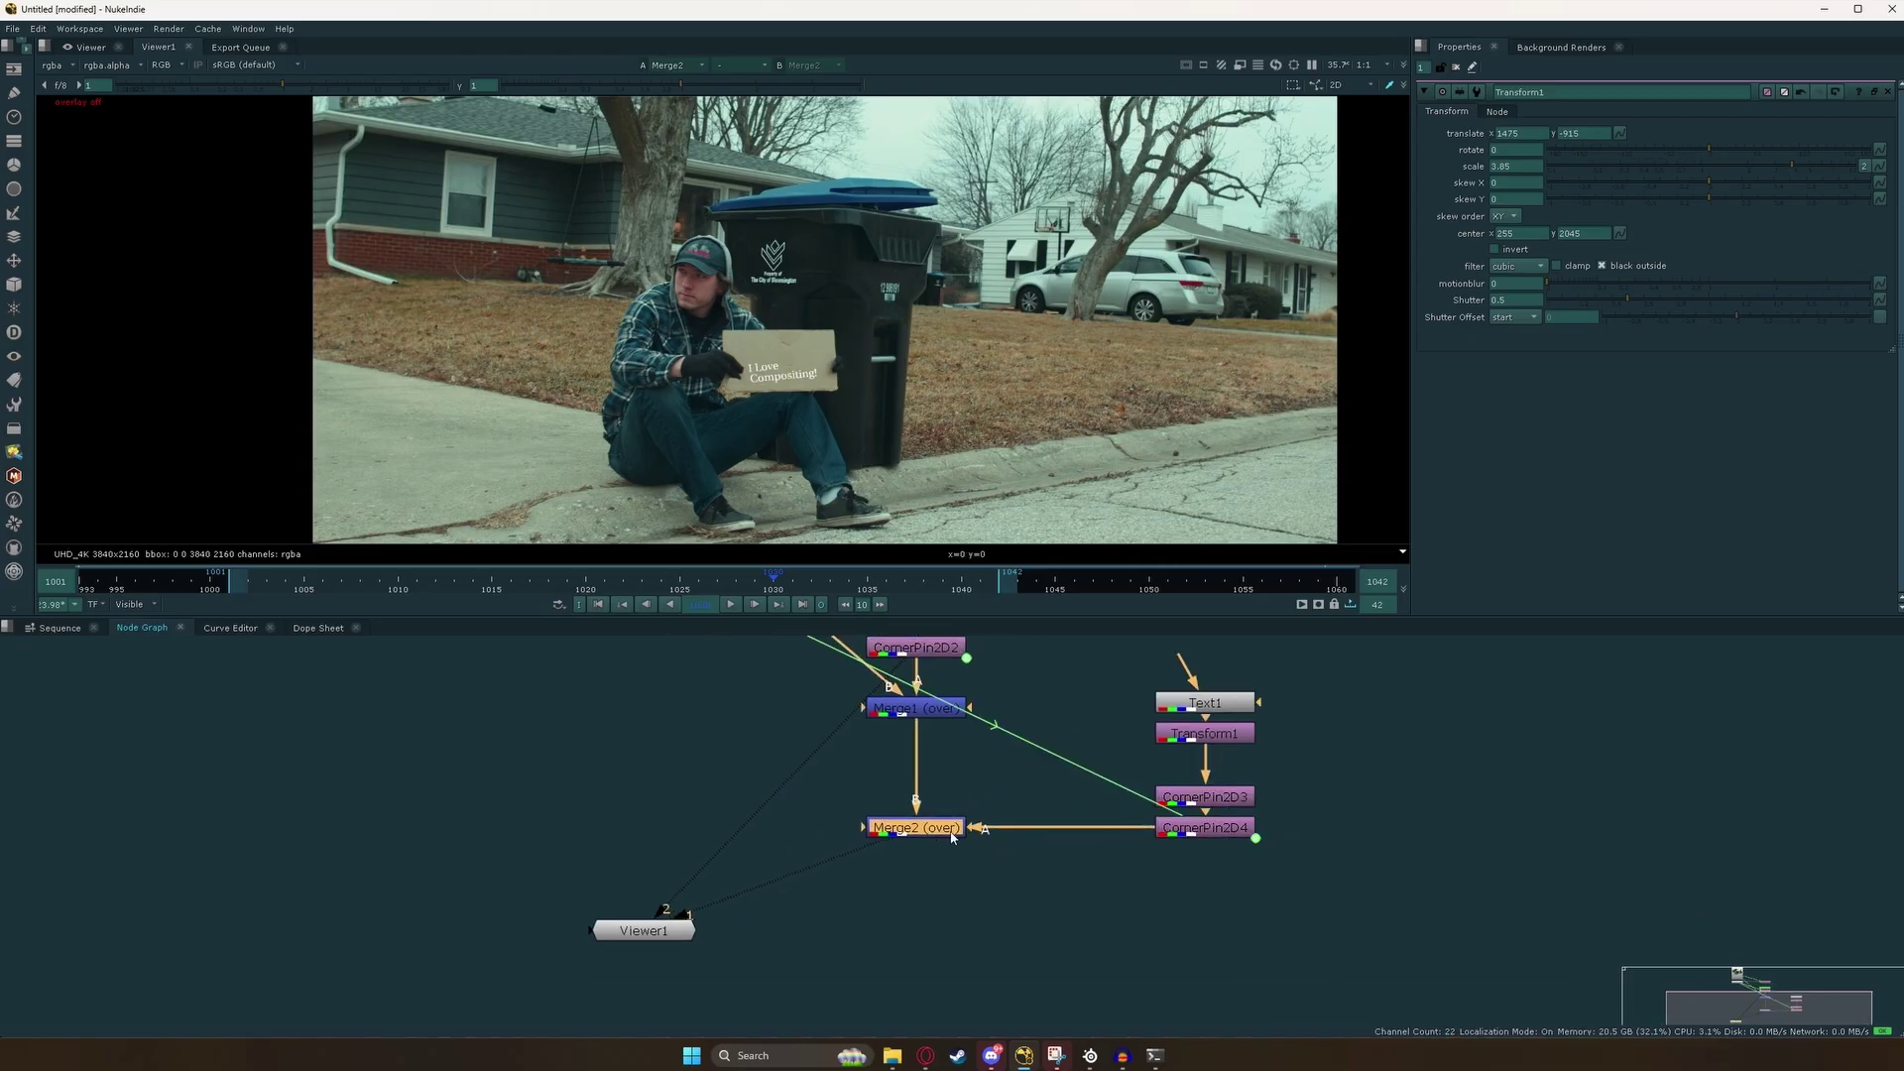
left_click(731, 604)
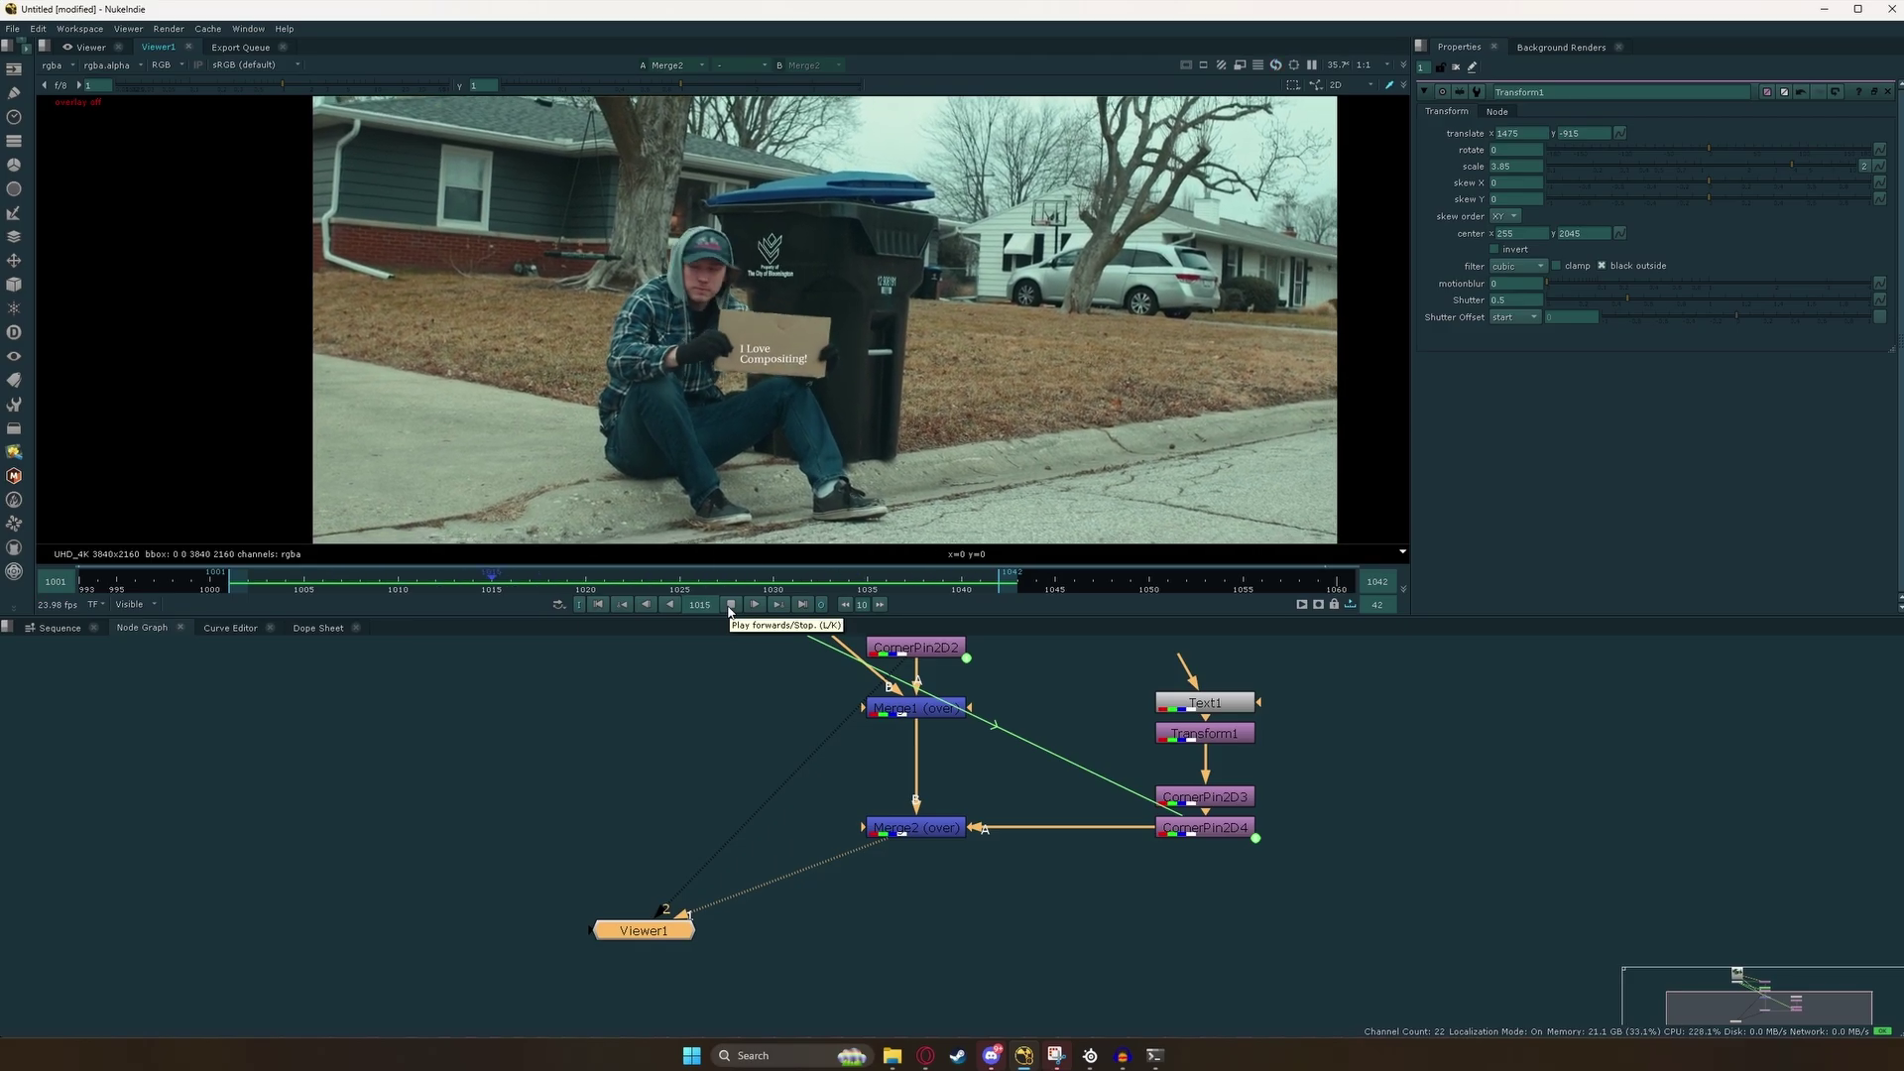
left_click(730, 605)
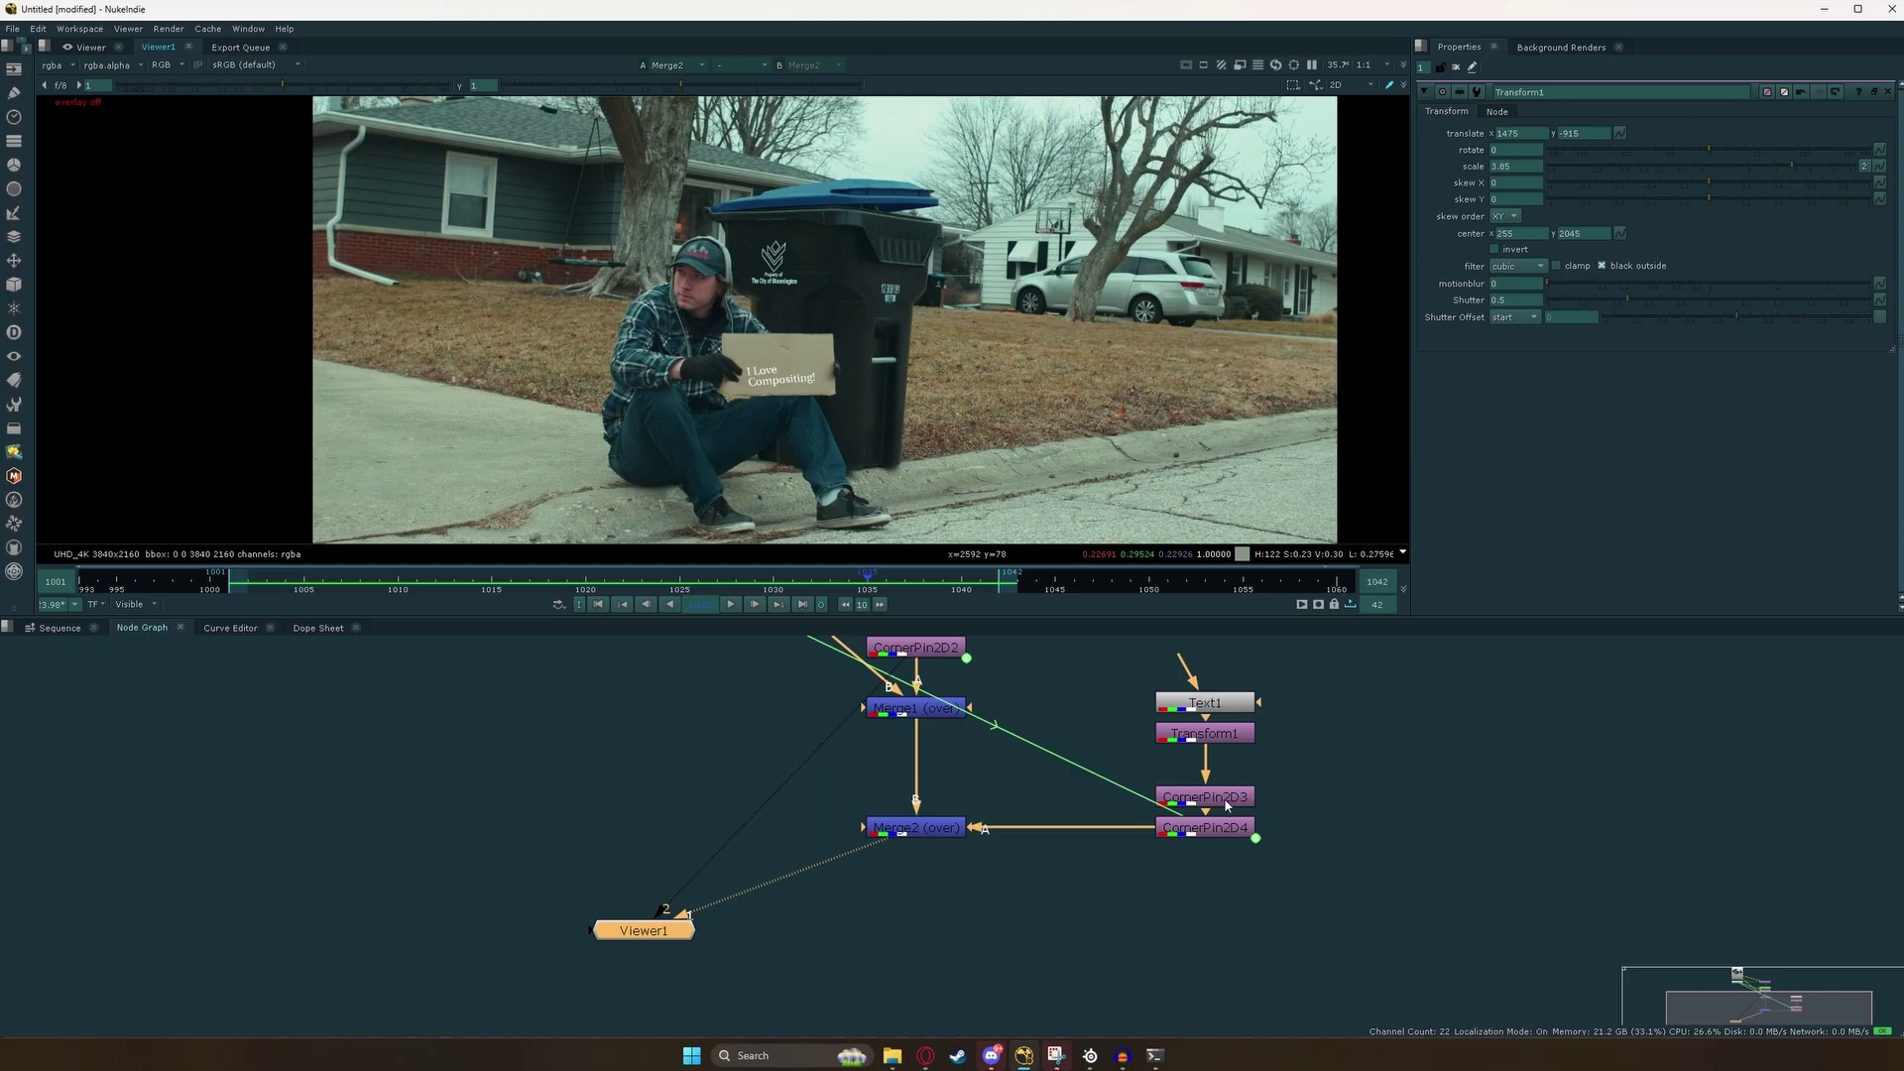
Inspect the pasted tracker-linked corner pin and its link to Tracker1, and delete it from below CornerPin2D3.
double_click(1235, 831)
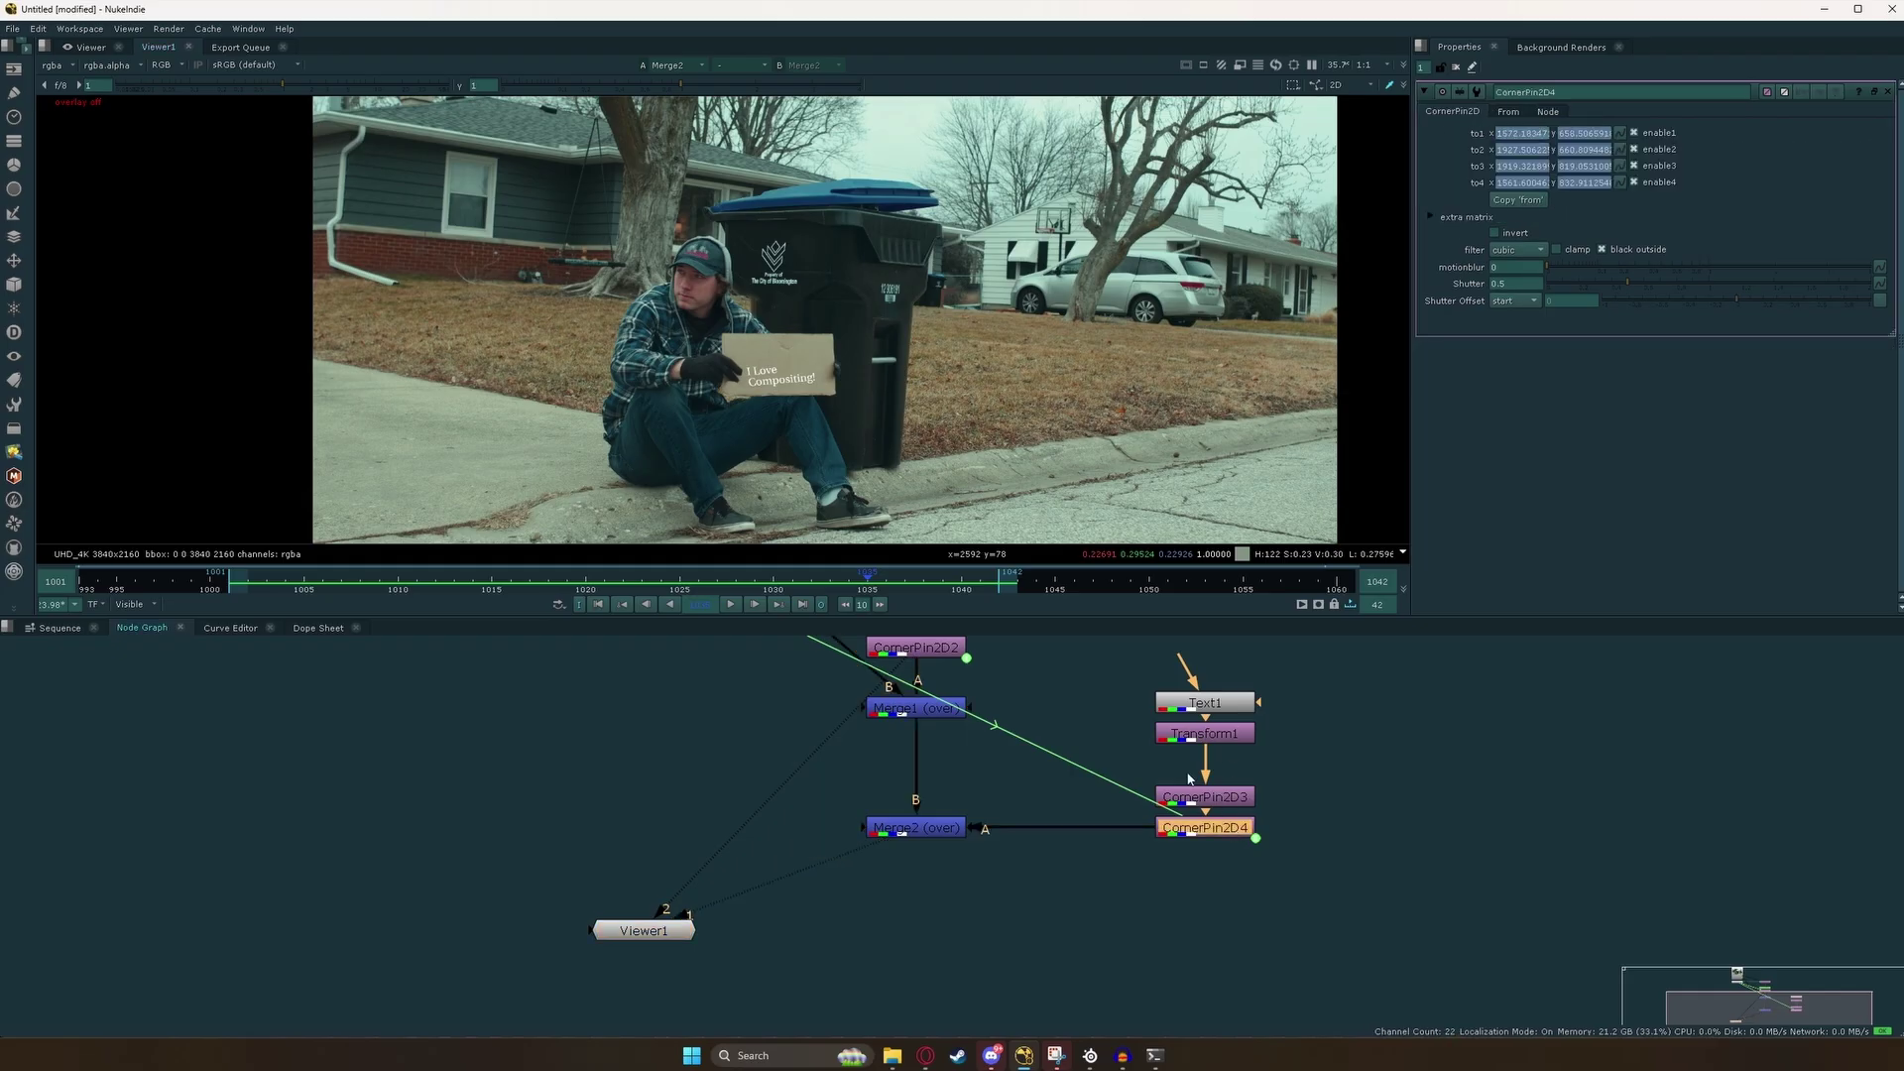
middle_click_drag(983, 766, 1038, 899)
scroll(1037, 899, "down", 3)
scroll(907, 795, "up", 3)
left_click(806, 781)
scroll(865, 795, "down", 3)
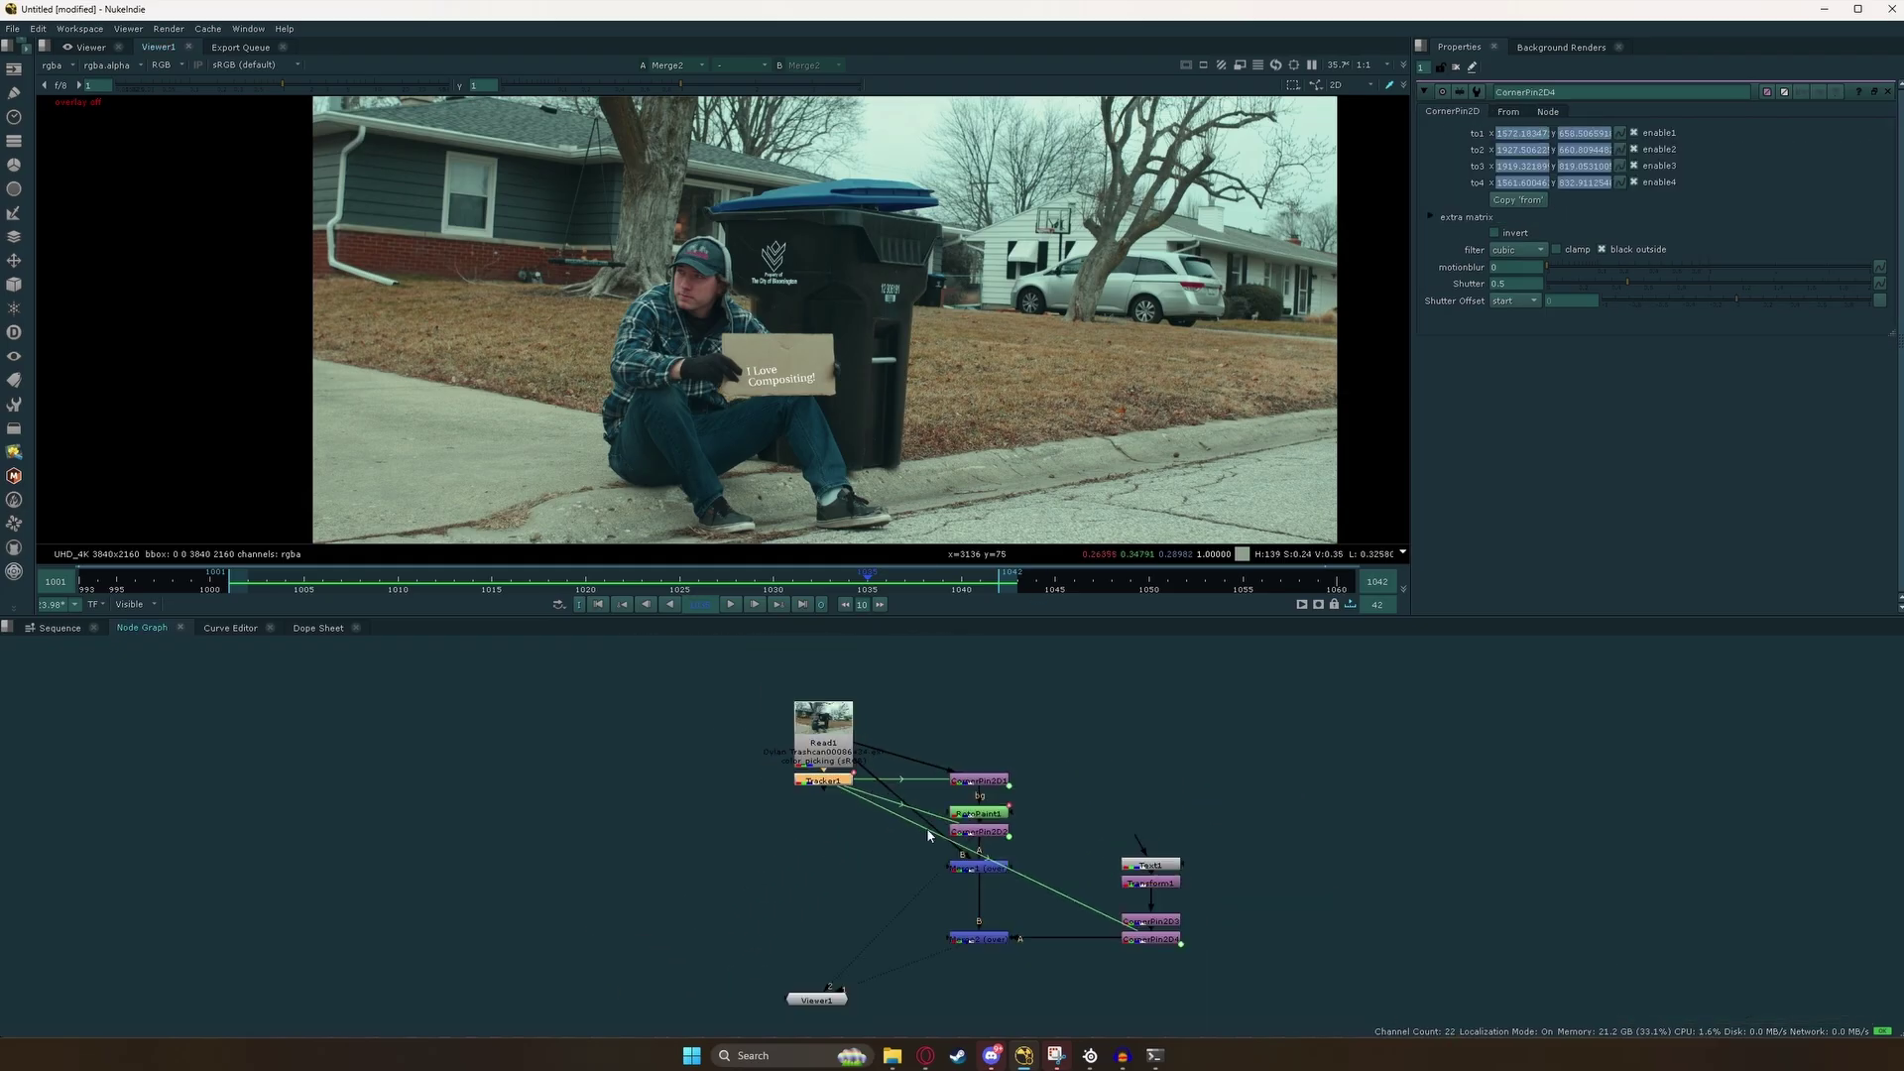
scroll(998, 888, "up", 4)
scroll(1024, 898, "down", 4)
scroll(1136, 962, "up", 5)
left_click(1226, 920)
scroll(1172, 922, "down", 4)
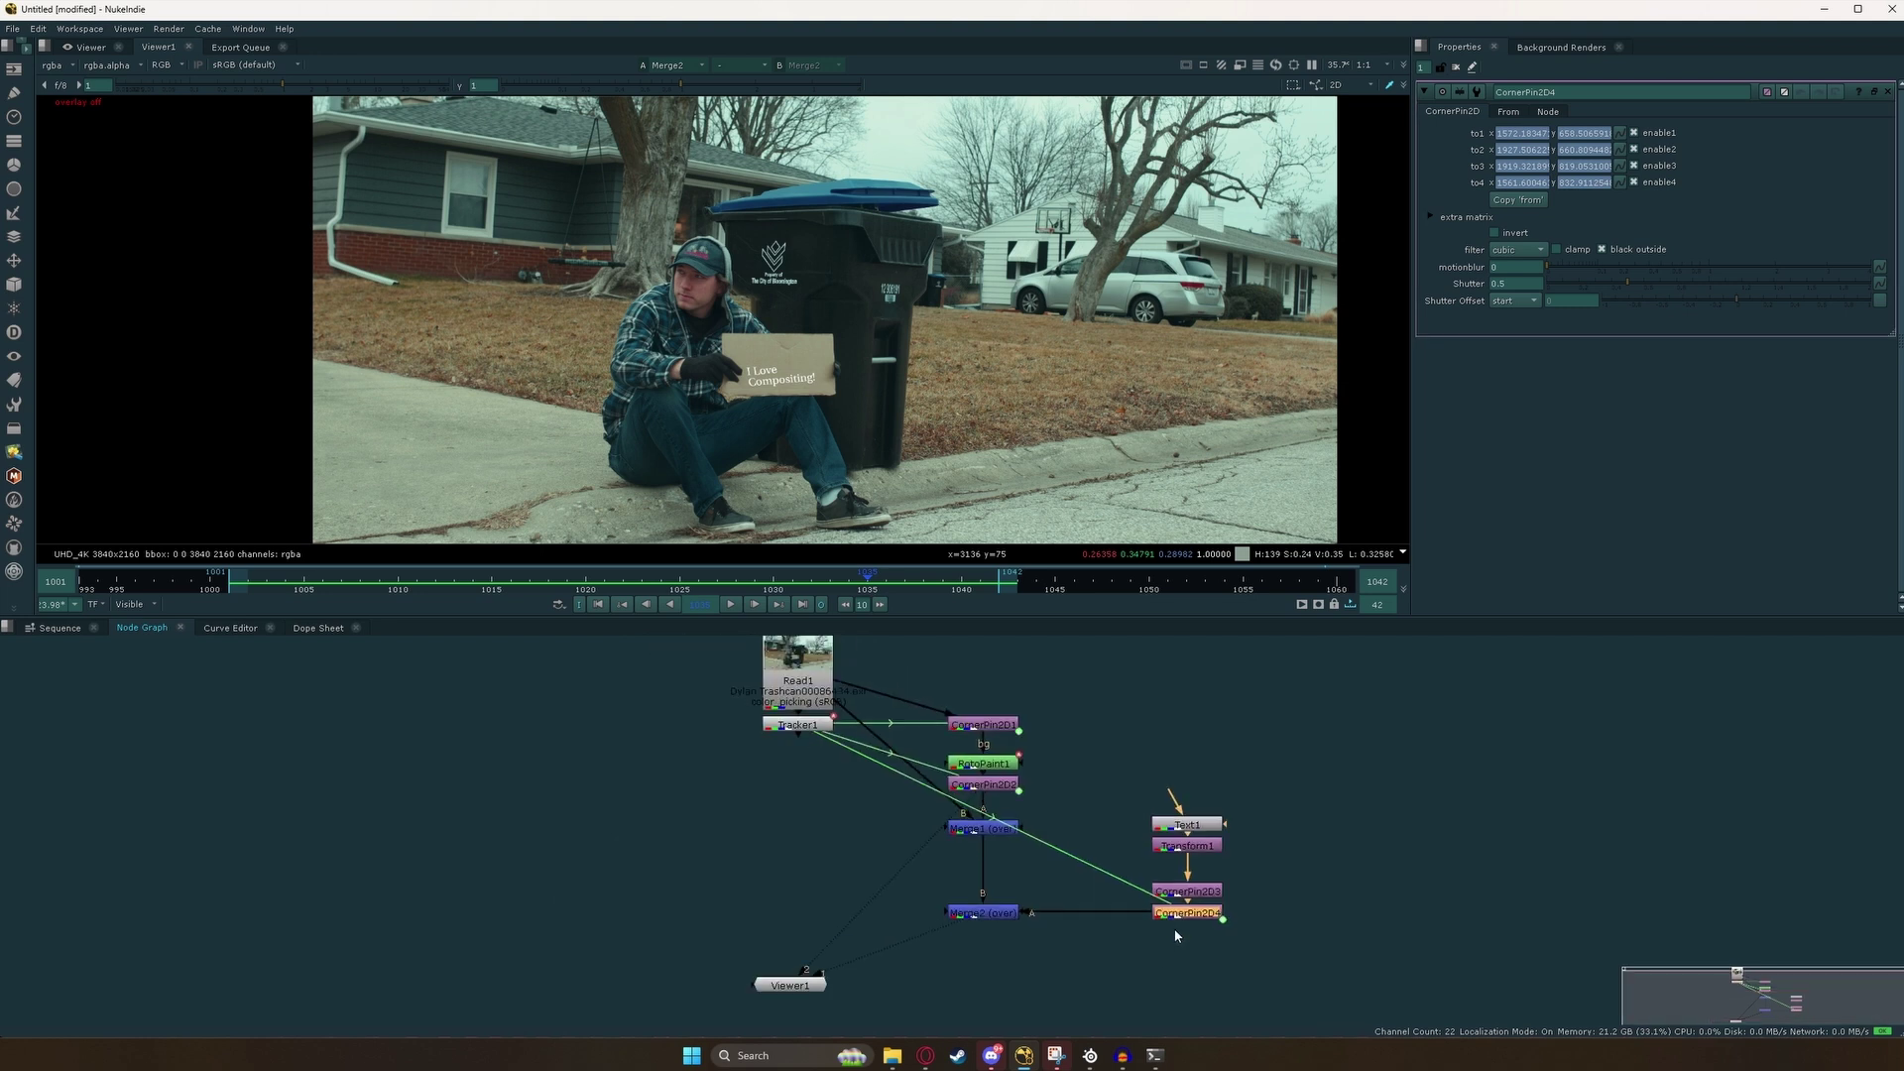
scroll(1188, 921, "up", 3)
scroll(1187, 920, "down", 2)
key("Delete")
Export a CornerPin2D (use transform ref frame, baked) from all four tracks of Tracker1.
middle_click_drag(1076, 853, 1175, 924)
double_click(744, 714)
scroll(783, 791, "down", 2)
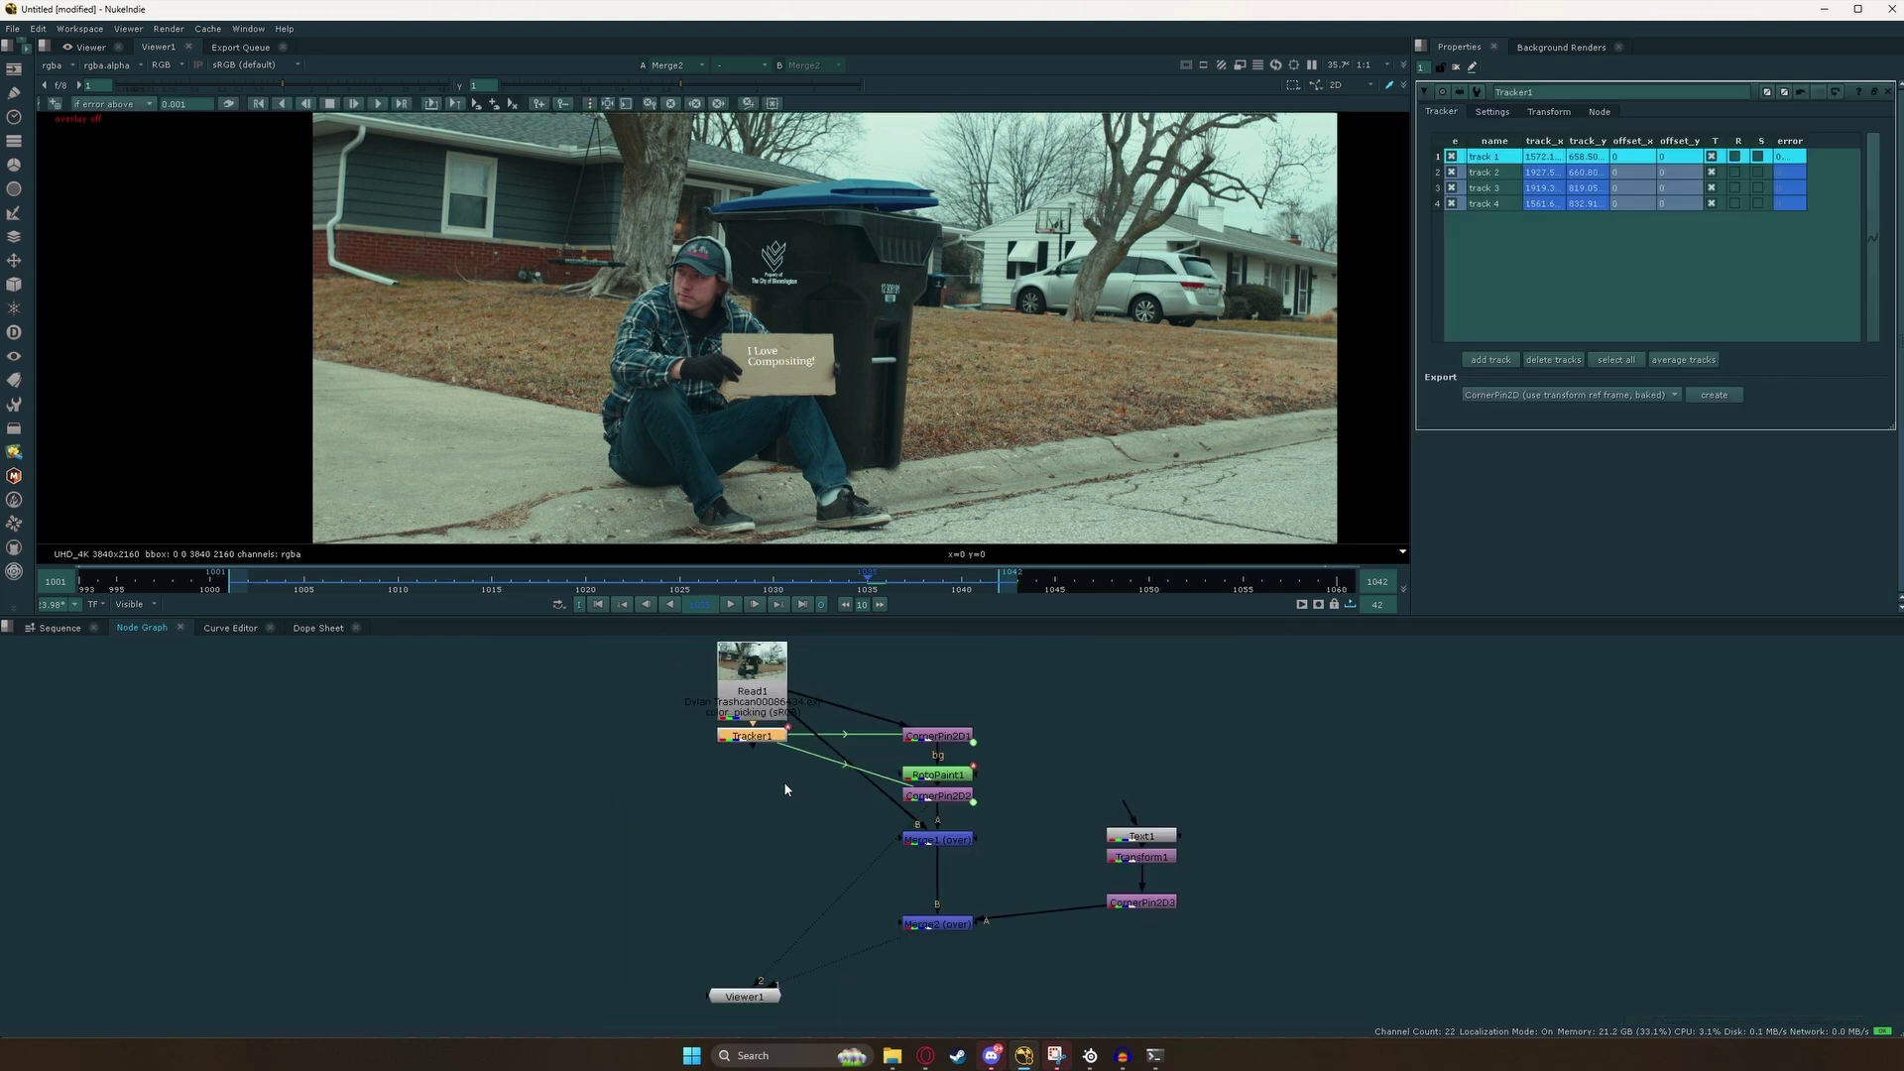
left_click(1498, 396)
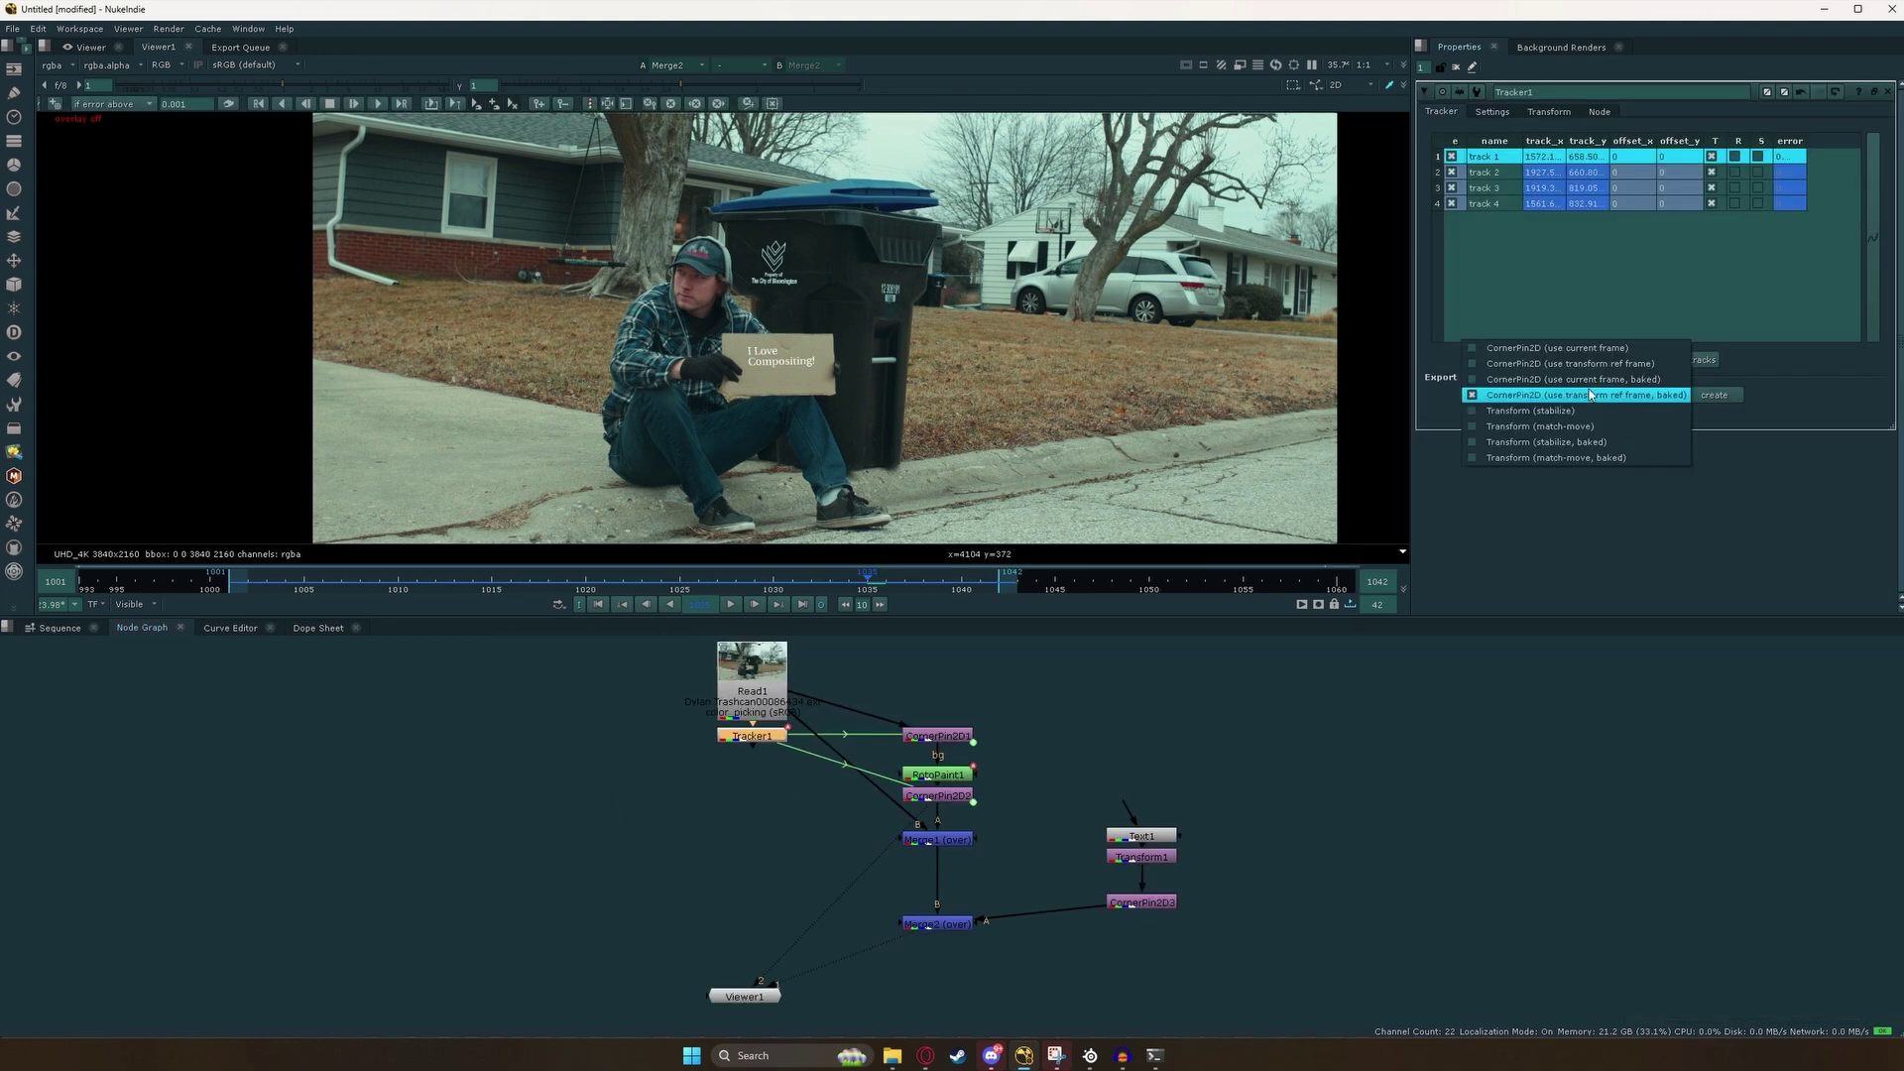
left_click(1672, 365)
left_click(1645, 396)
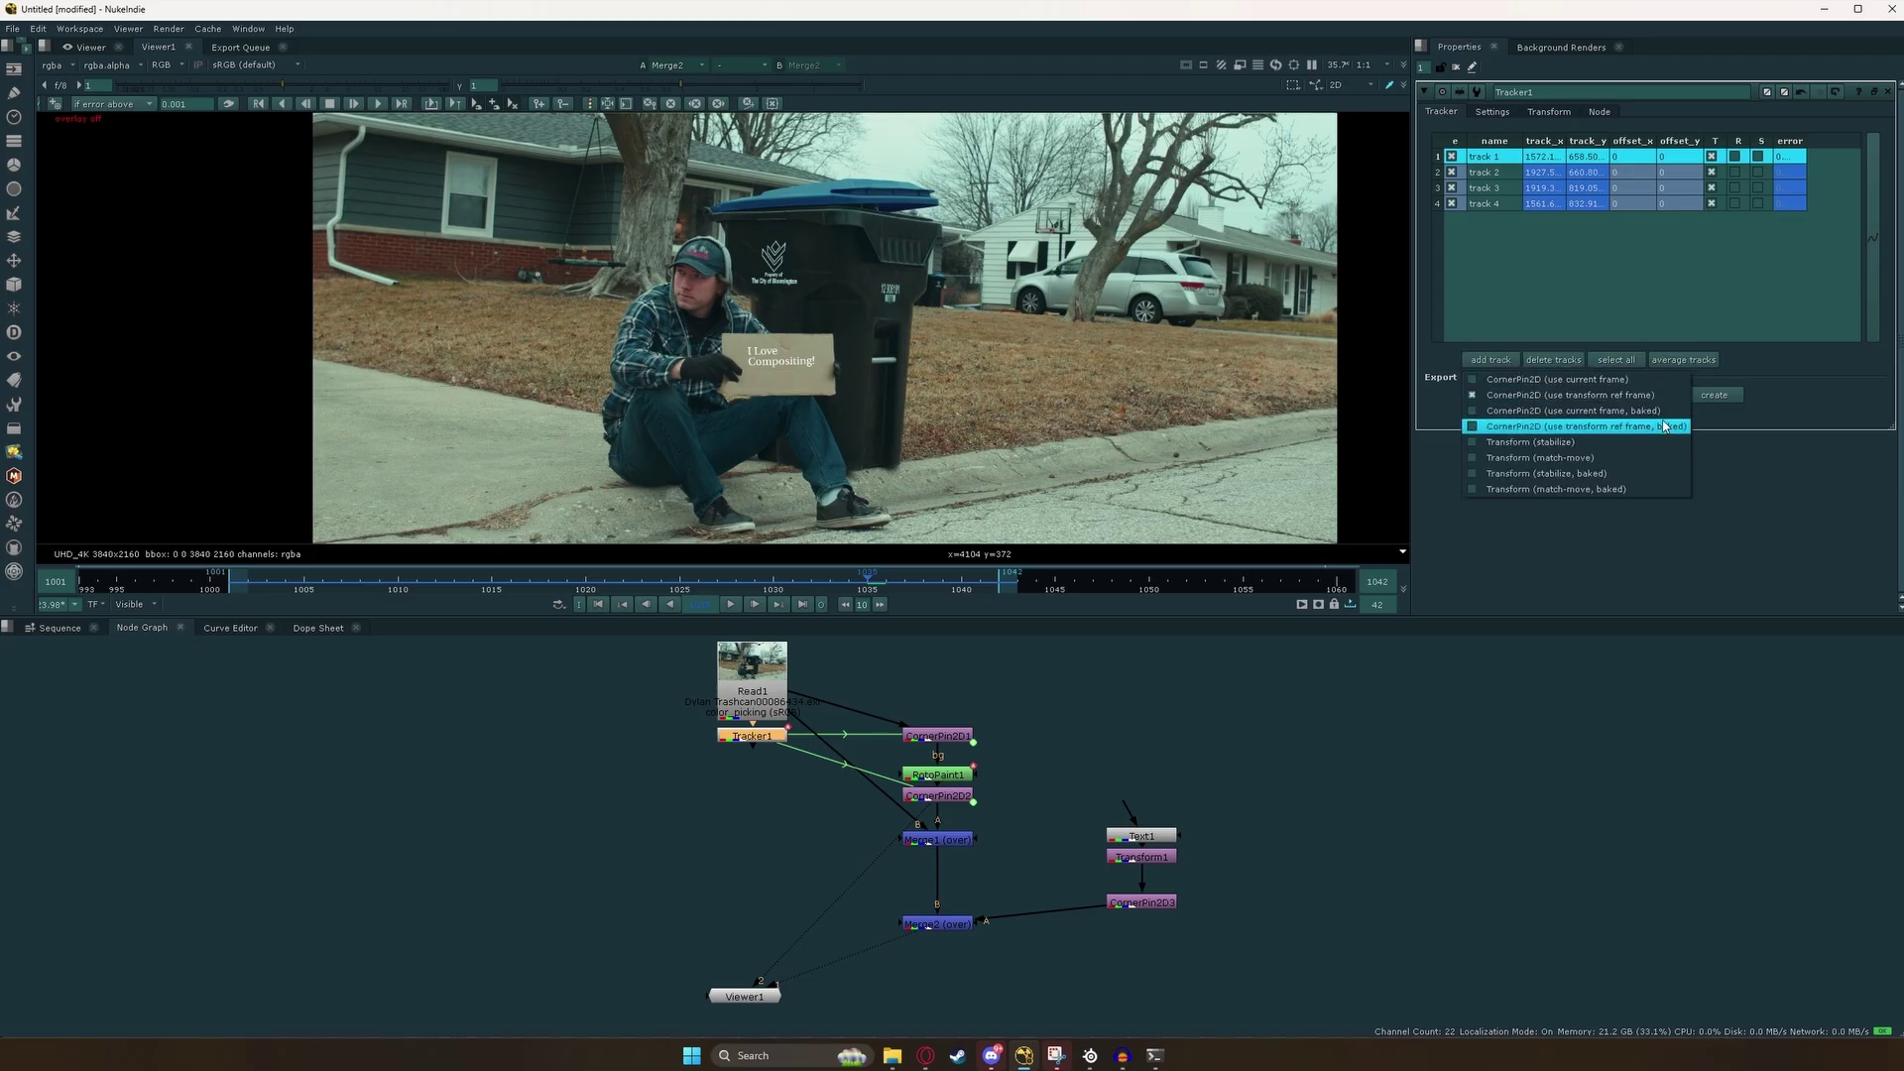
left_click(1667, 427)
left_click_drag(1512, 203, 1507, 161)
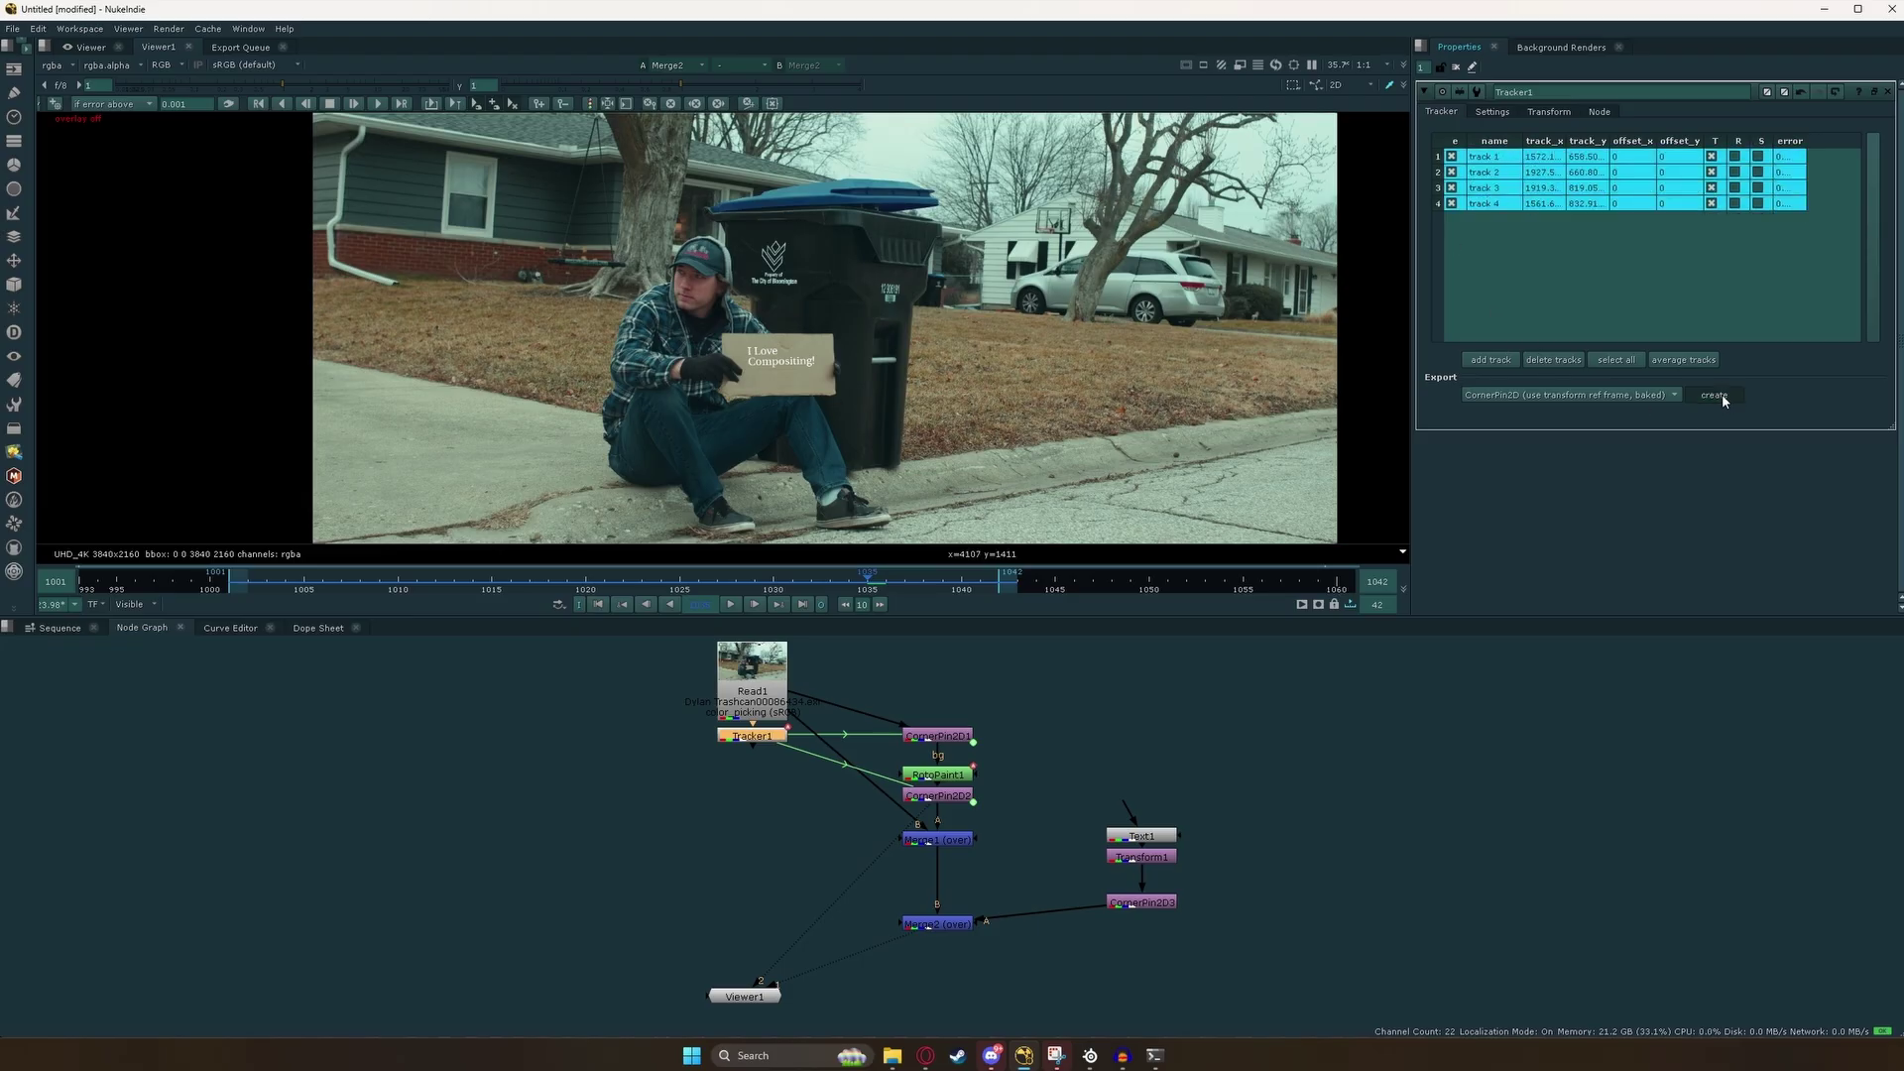
left_click_drag(878, 769, 1004, 914)
left_click_drag(1004, 915, 1089, 907)
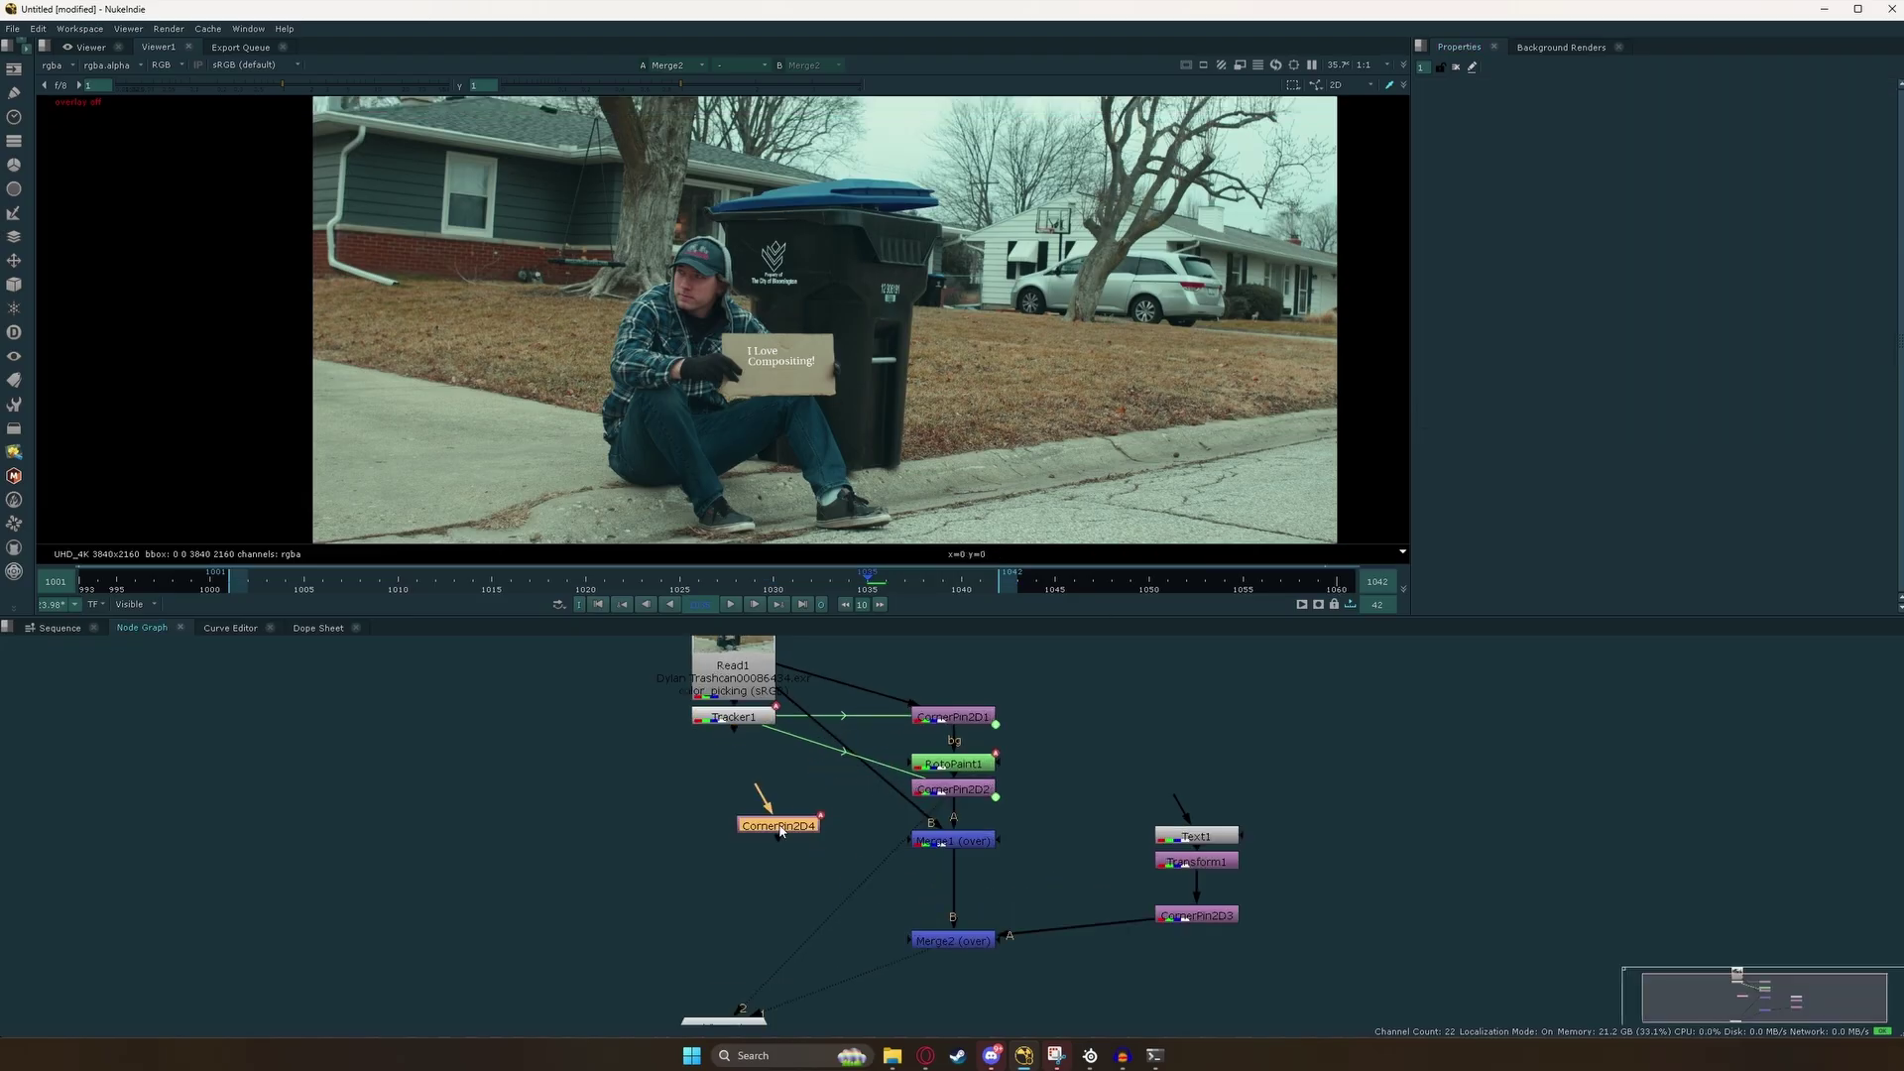
Replace the linked CornerPin2D2 between RotoPaint1 and Merge1 with the newly exported baked corner pin.
scroll(781, 831, "up", 4)
scroll(779, 829, "down", 5)
left_click_drag(780, 811, 1009, 795)
left_click(1019, 791)
key("Delete")
double_click(1009, 795)
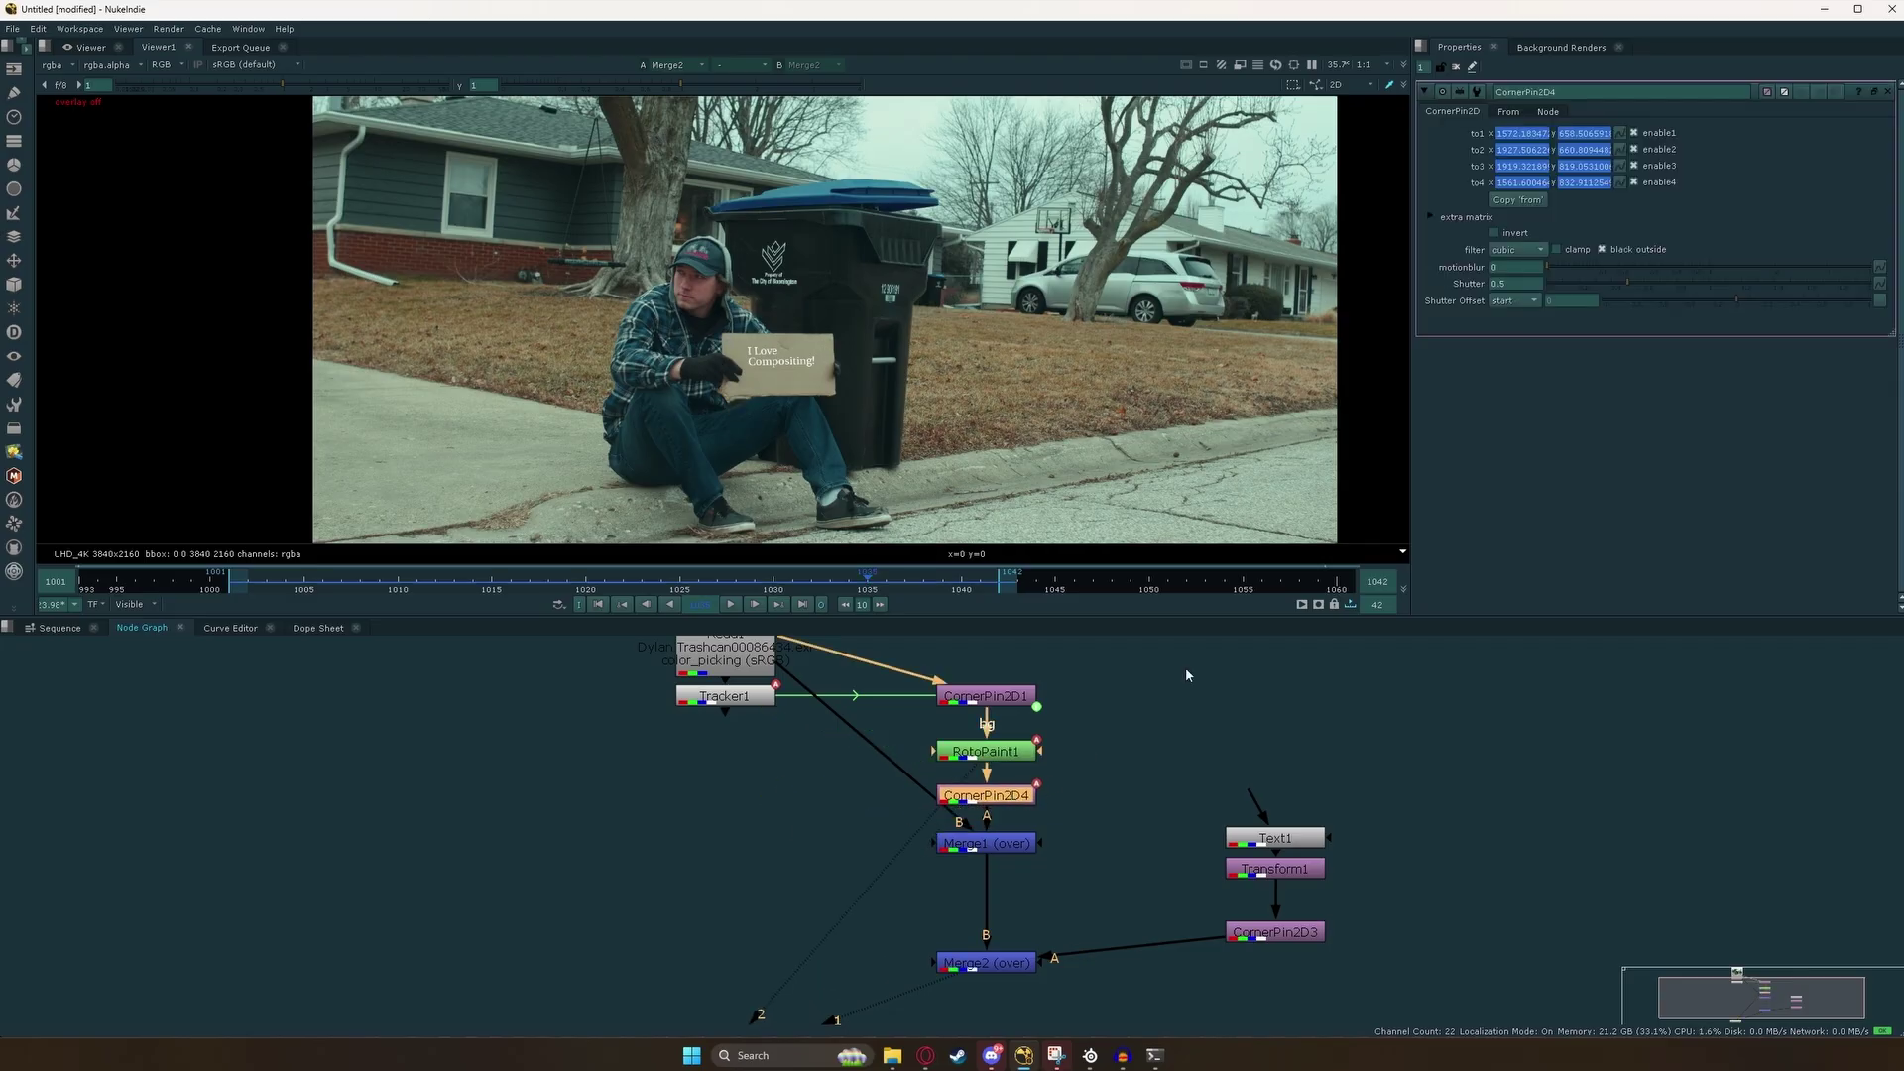
Replace the linked CornerPin2D1 above RotoPaint1 with a copy of the baked corner pin.
left_click(1136, 756)
key("ctrl+v")
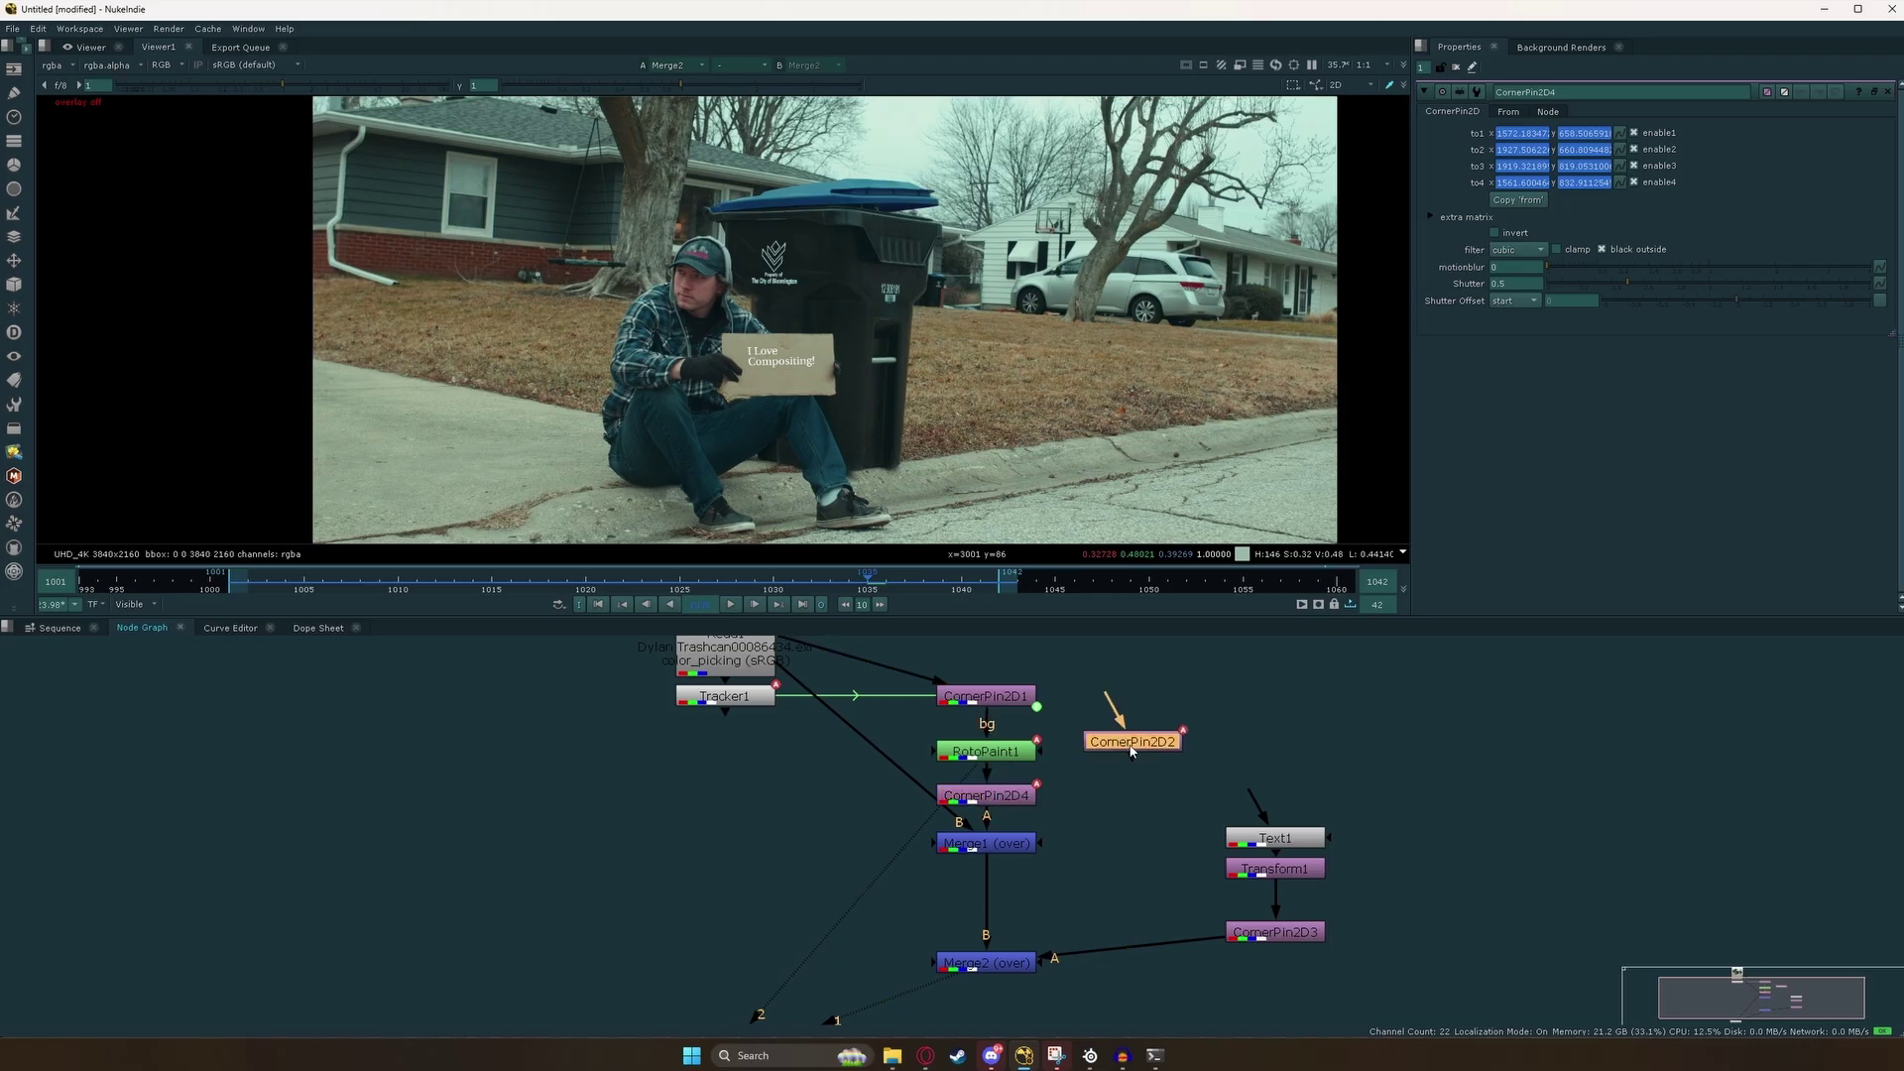
left_click_drag(1131, 744, 1005, 722)
left_click(1002, 698)
key("Delete")
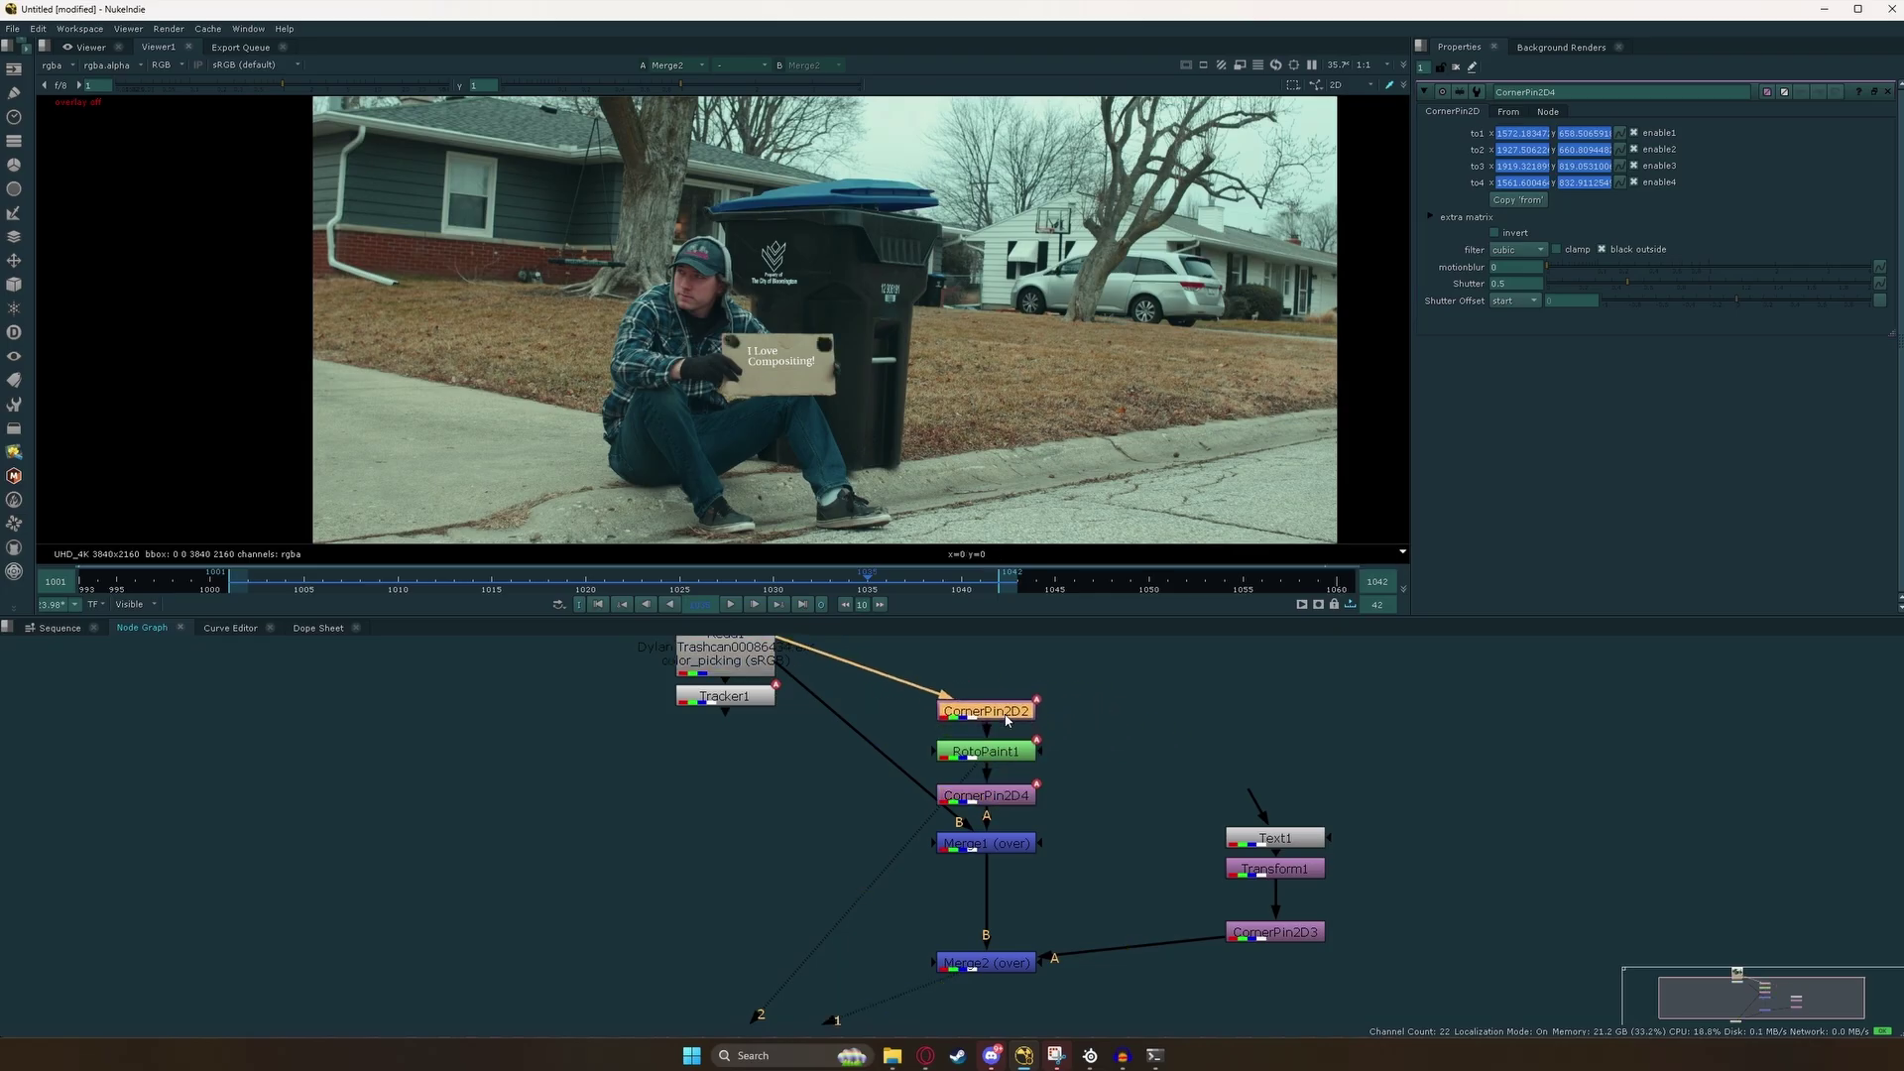
Turn on invert for the baked corner pin above RotoPaint1 and check the cleaned sign.
double_click(1005, 722)
left_click(1495, 232)
scroll(810, 365, "up", 3)
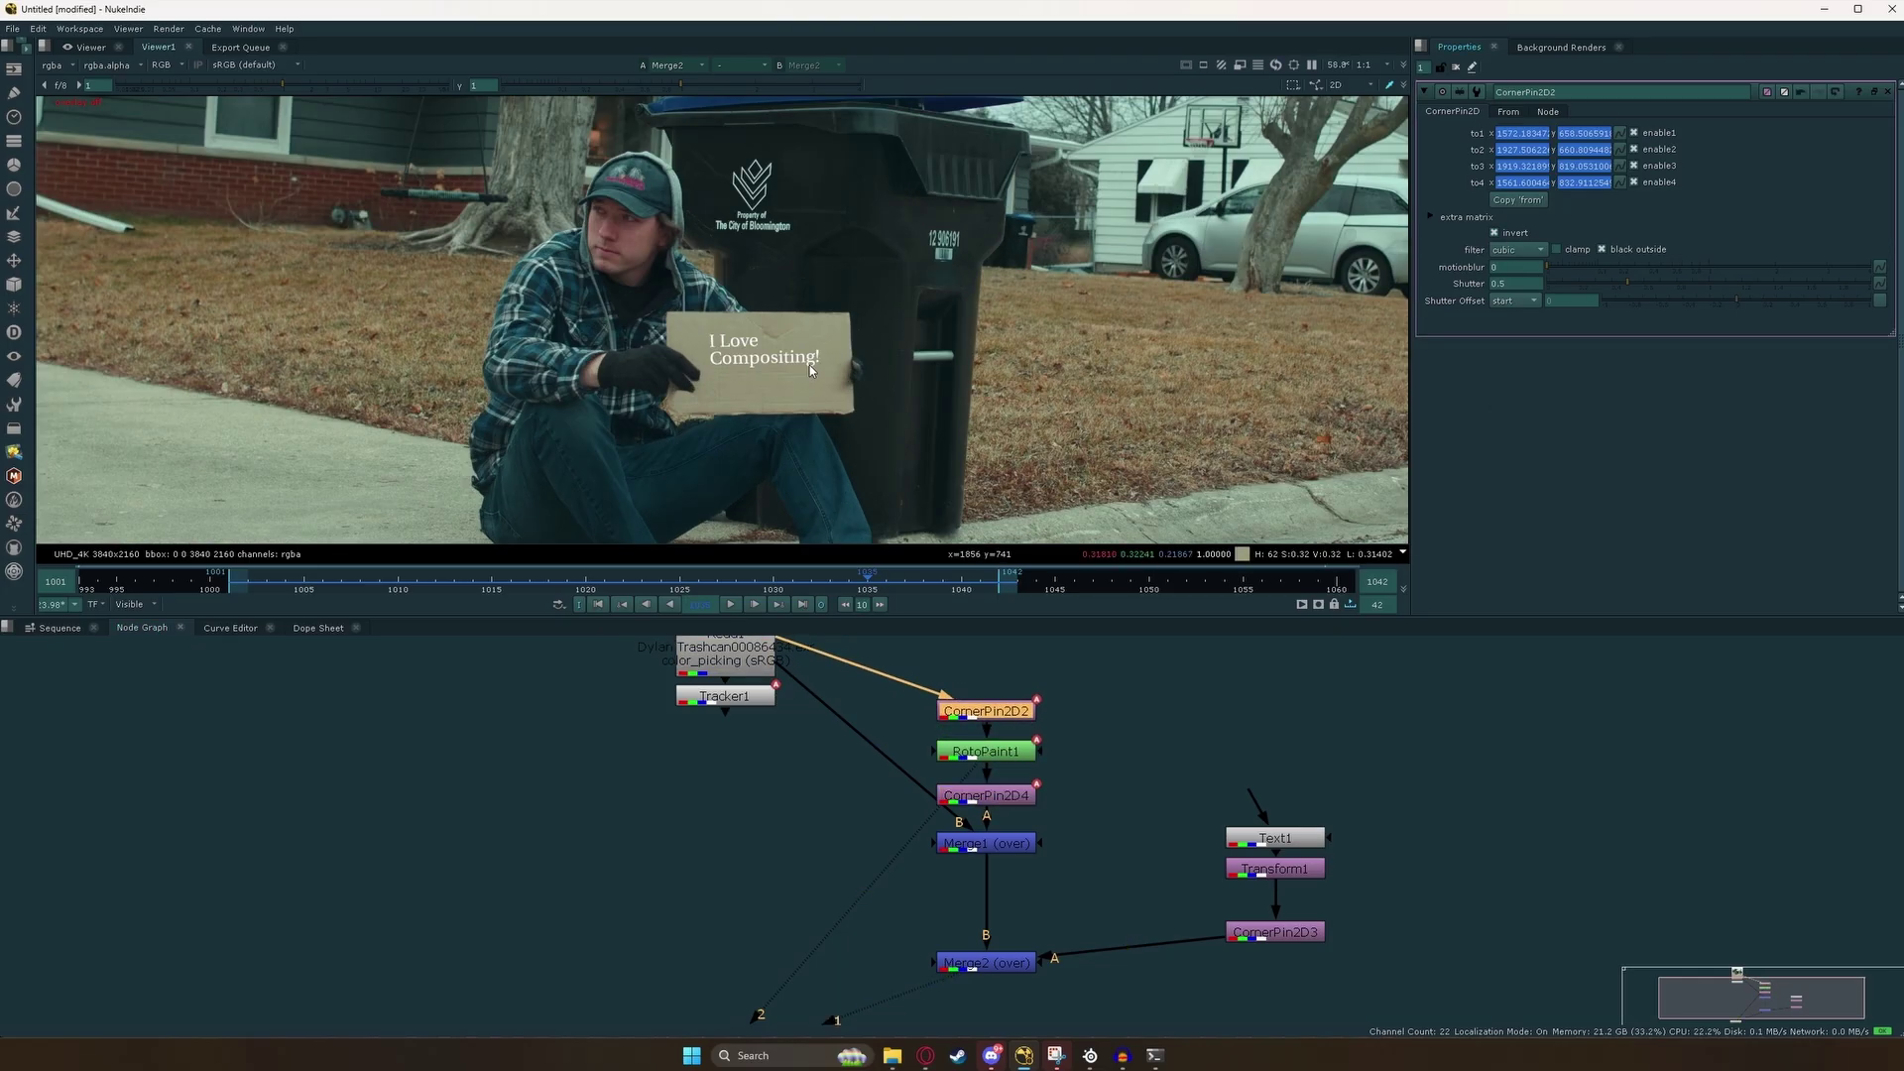
scroll(807, 397, "down", 1)
left_click(1032, 795)
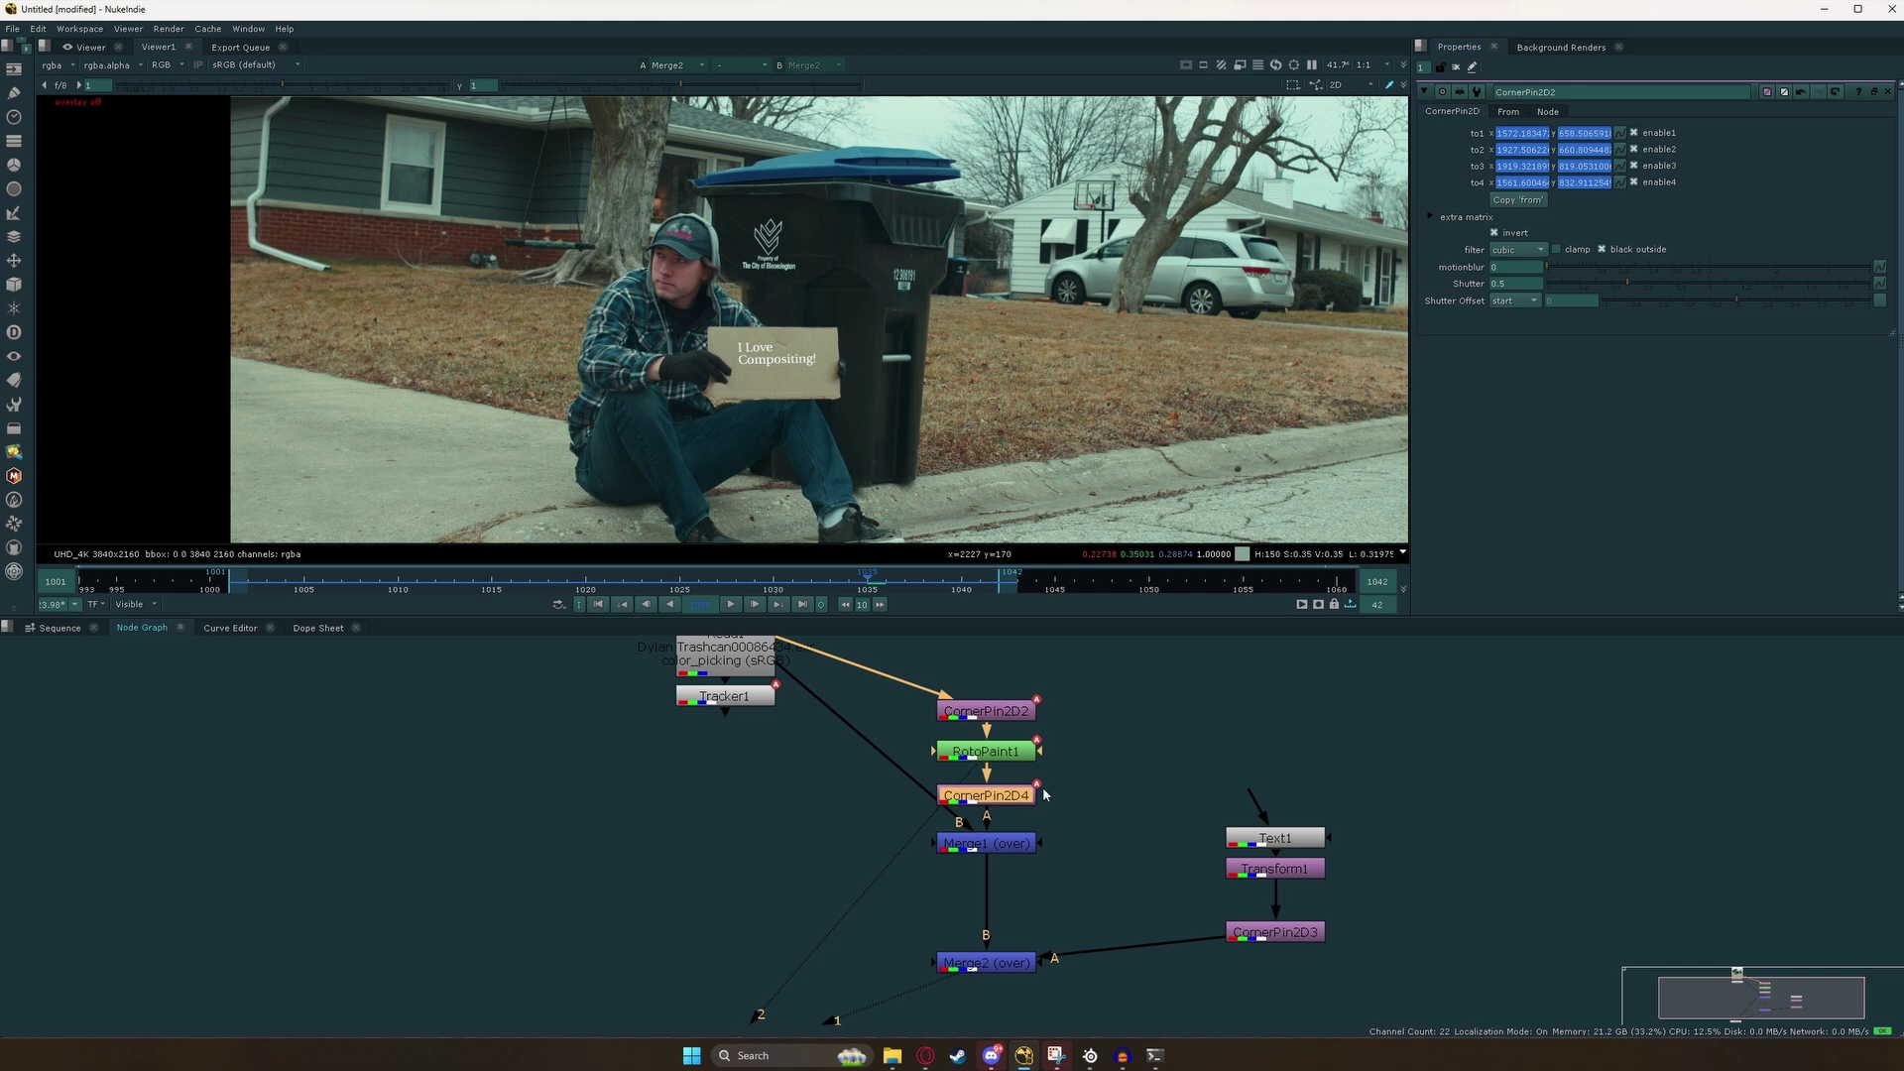
left_click(983, 704)
scroll(977, 706, "down", 5)
scroll(891, 695, "up", 5)
Check Tracker1's reference frame and export another CornerPin2D (use transform ref frame, baked) from all four tracks.
double_click(882, 722)
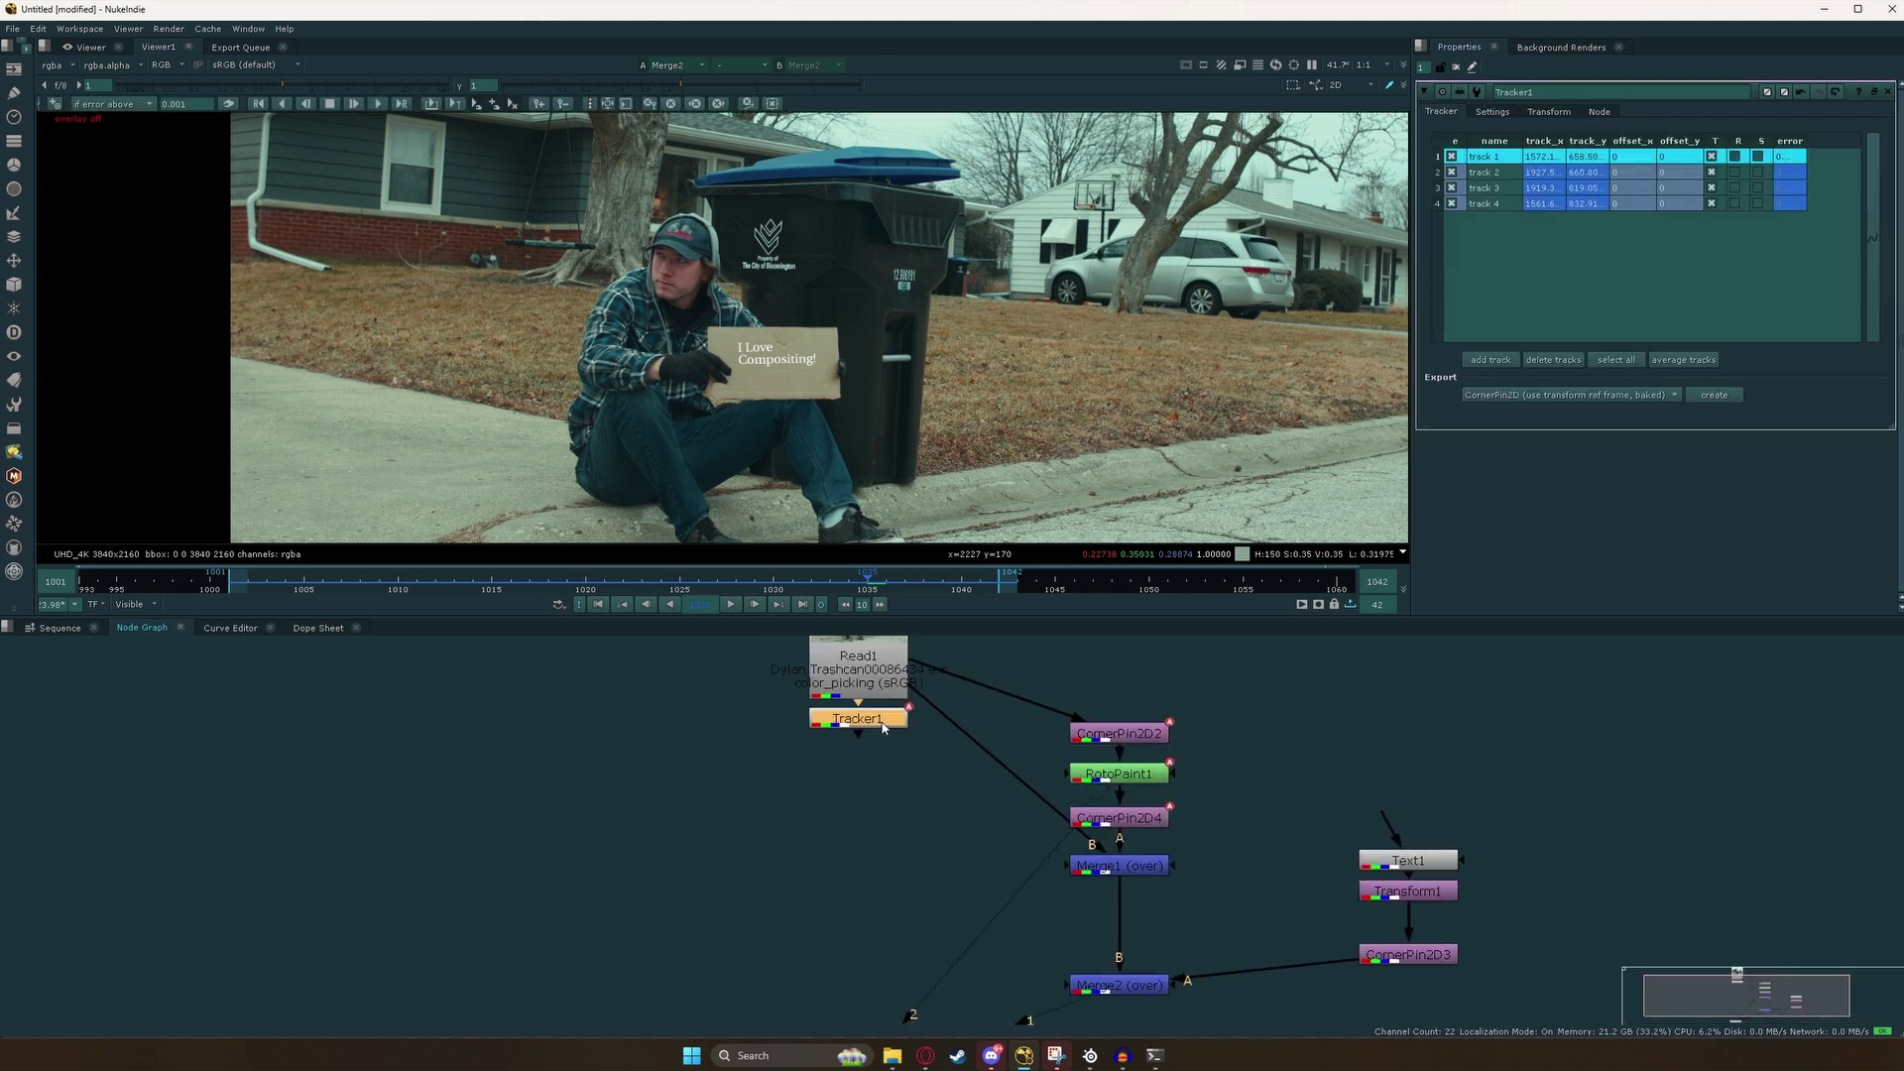
scroll(942, 783, "down", 3)
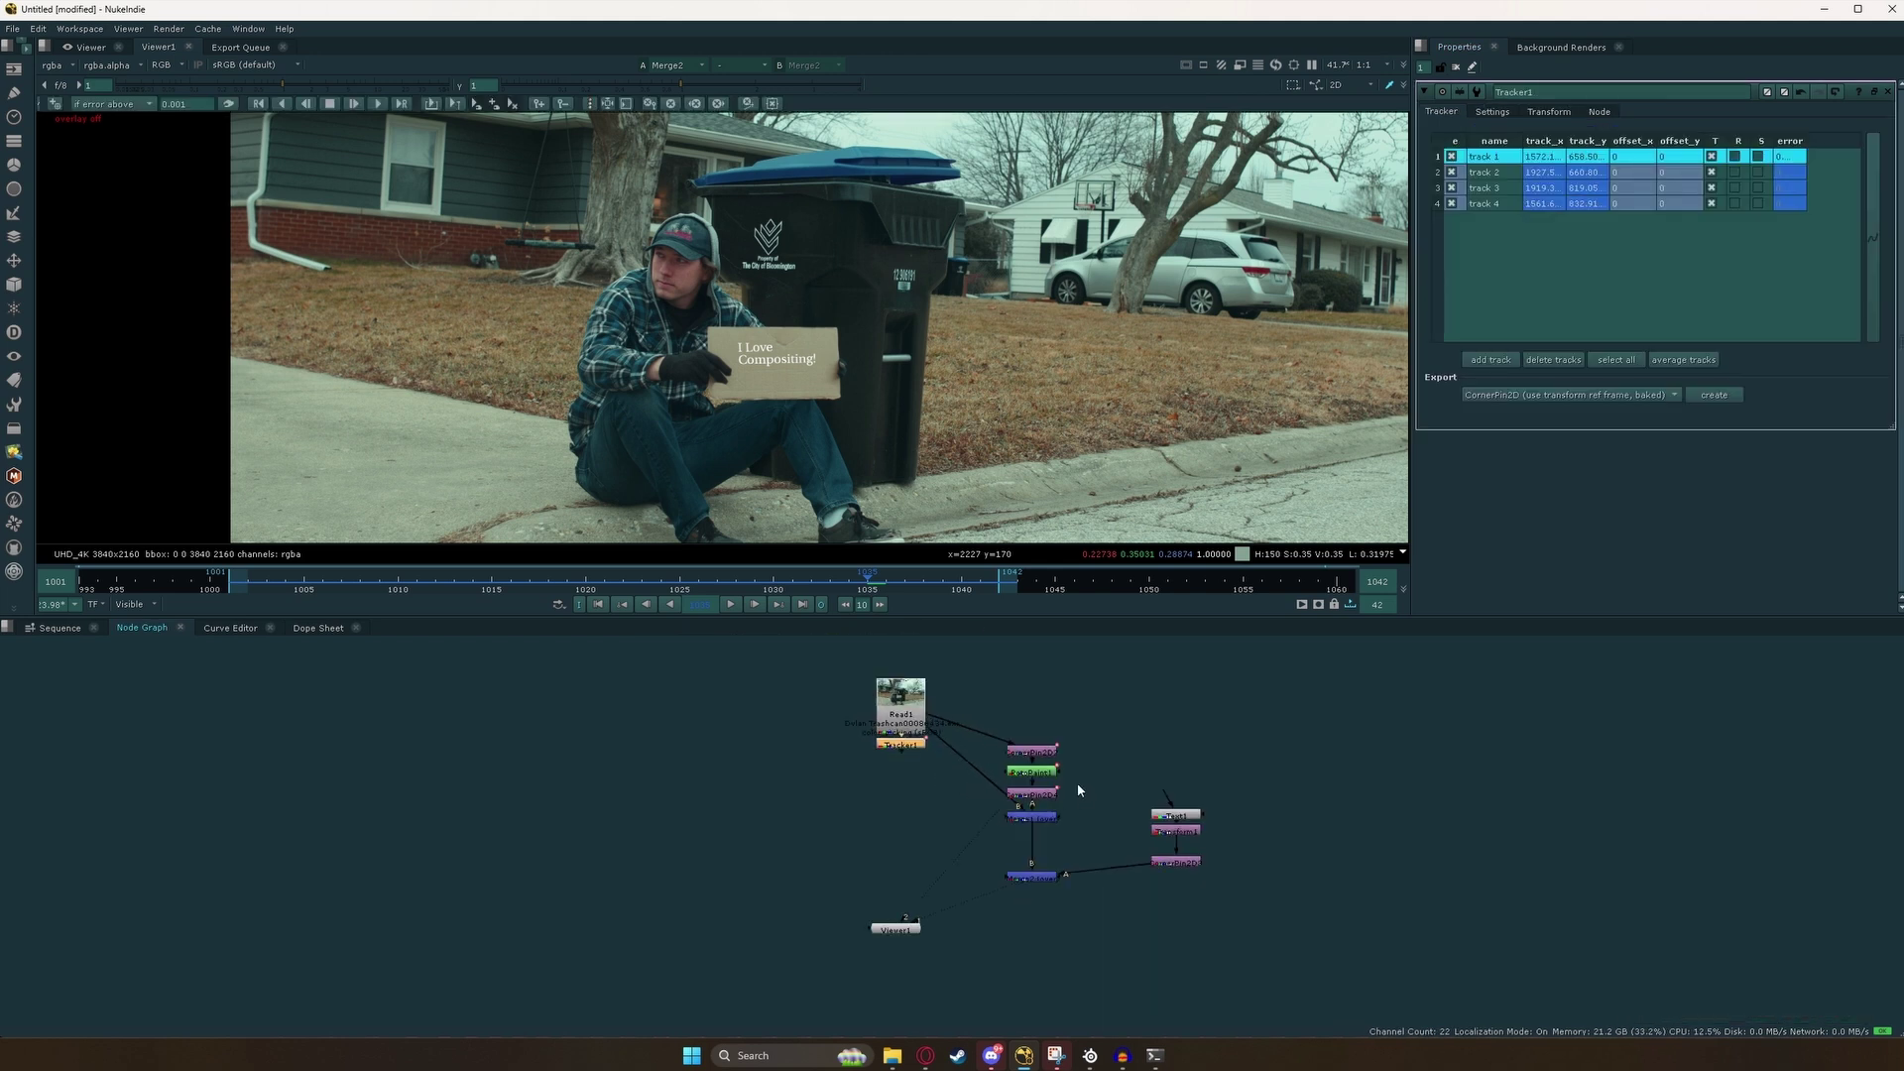
scroll(1051, 768, "up", 2)
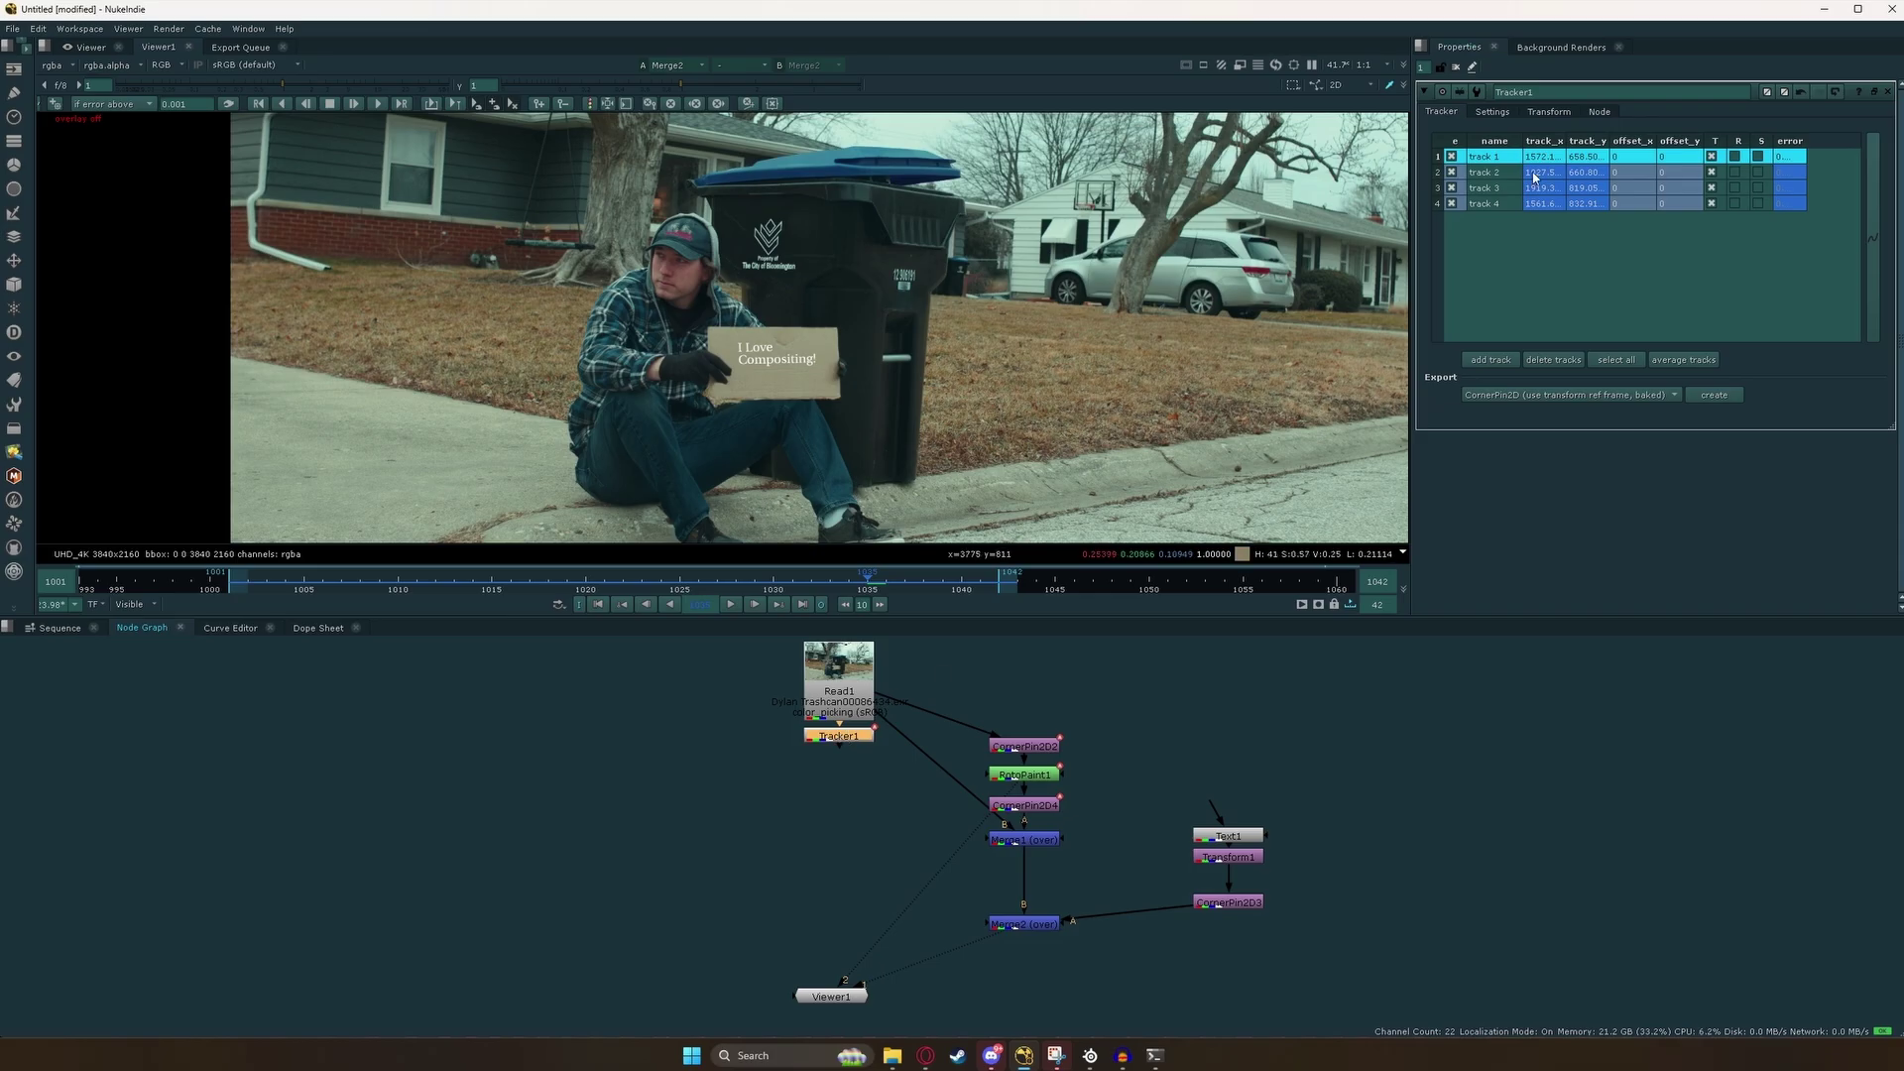
left_click(1545, 112)
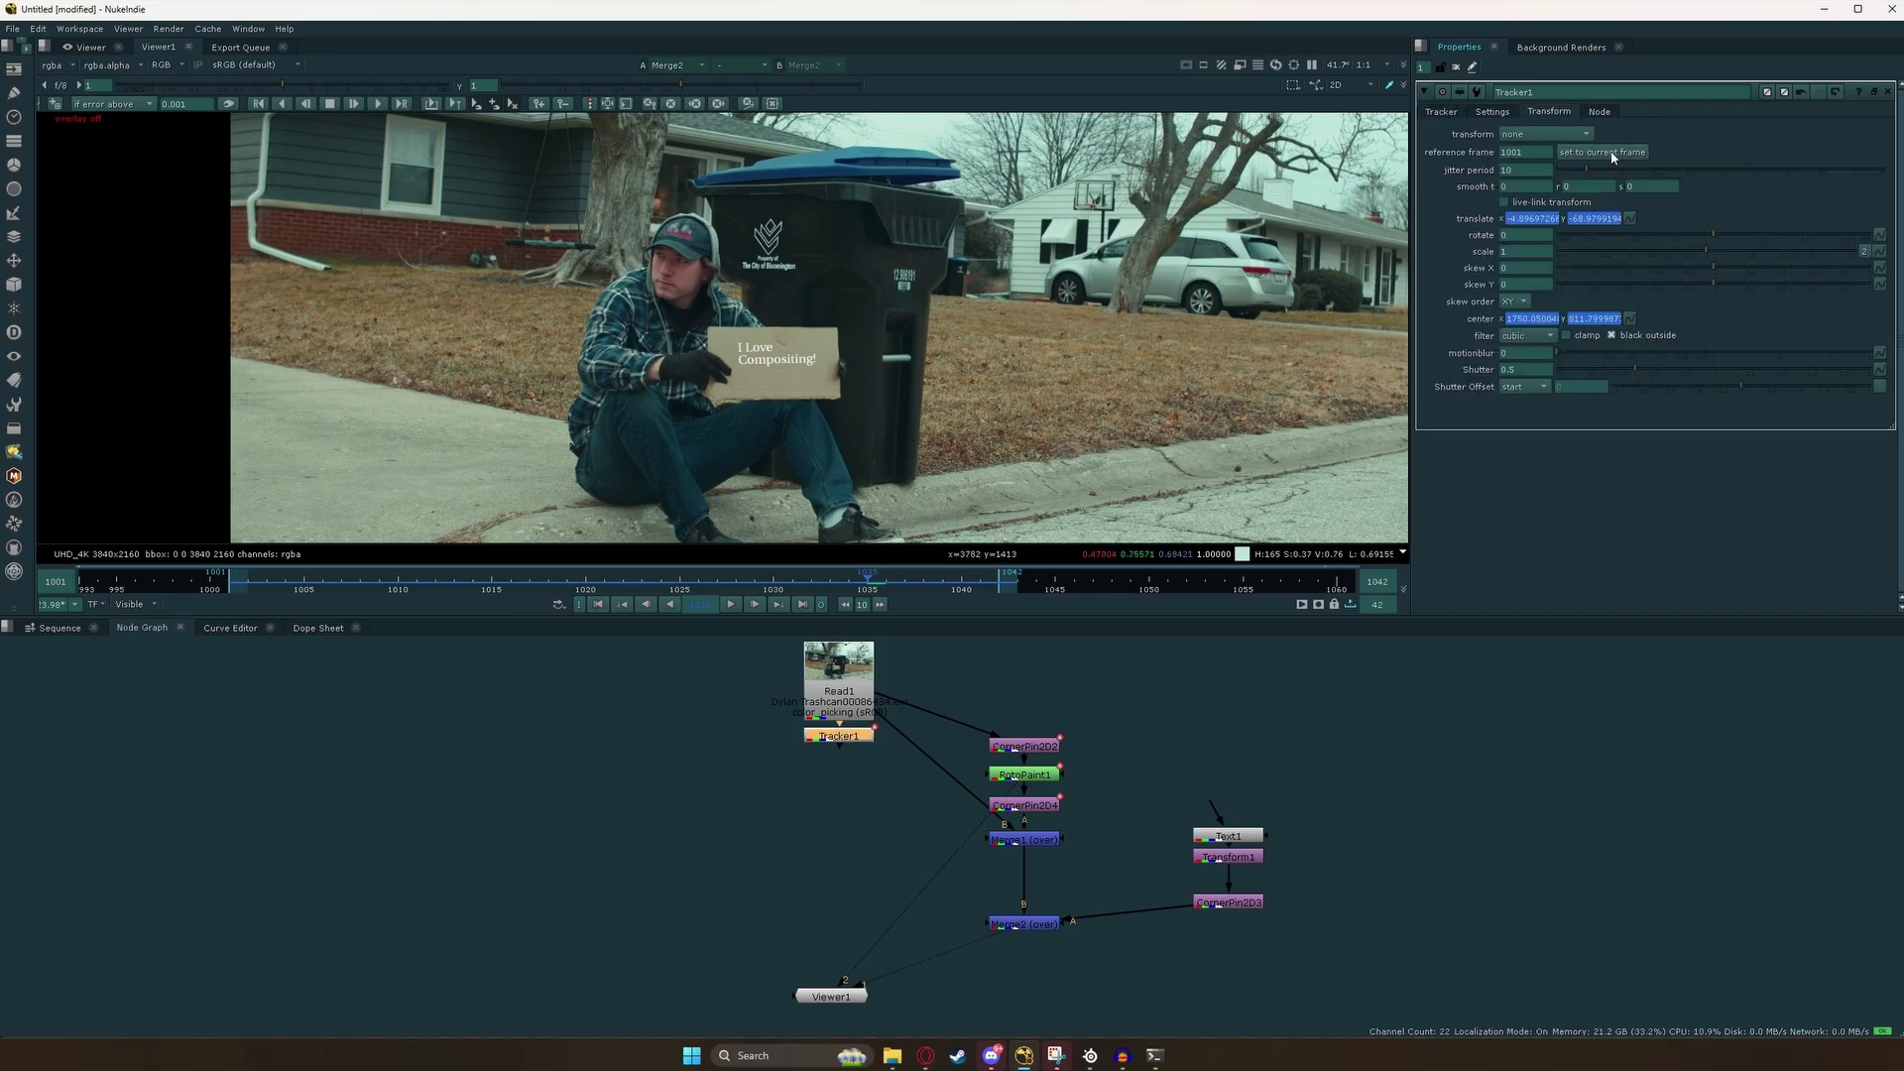
left_click(1441, 112)
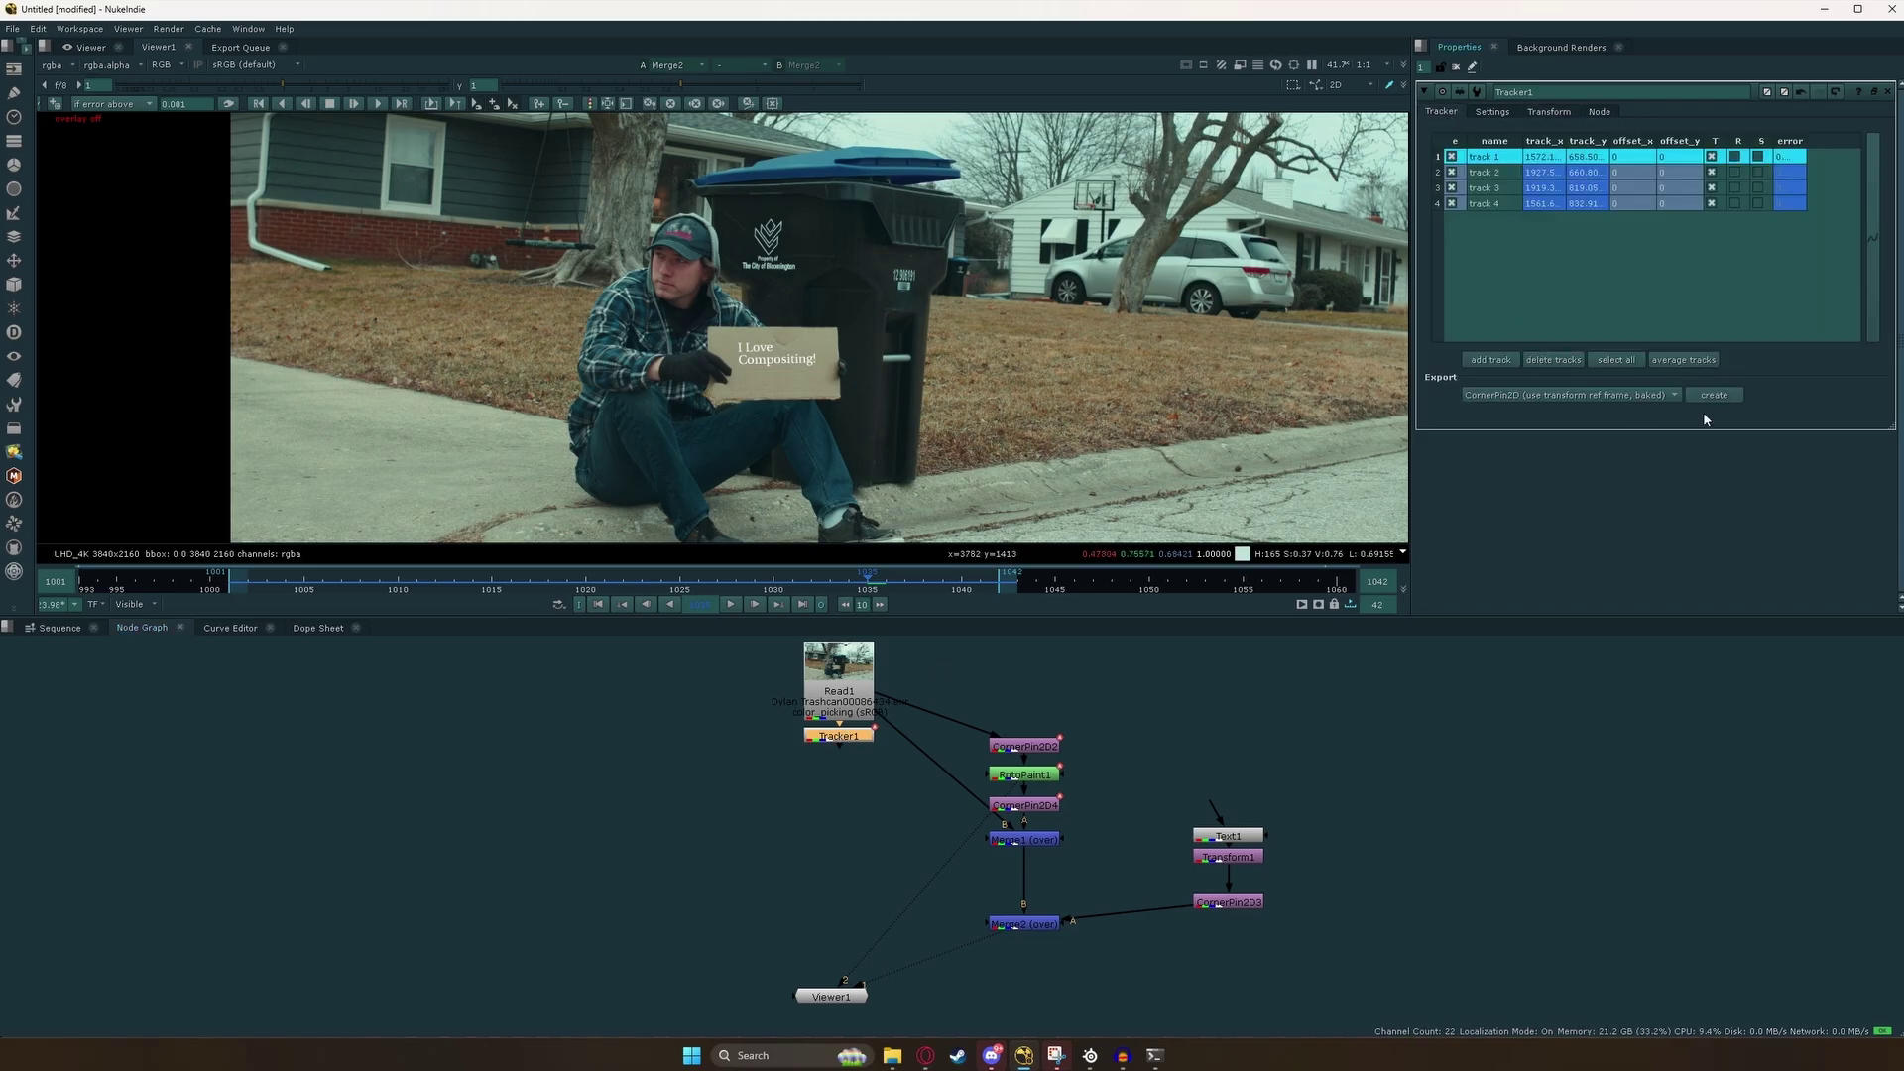
left_click(1618, 359)
left_click(1715, 395)
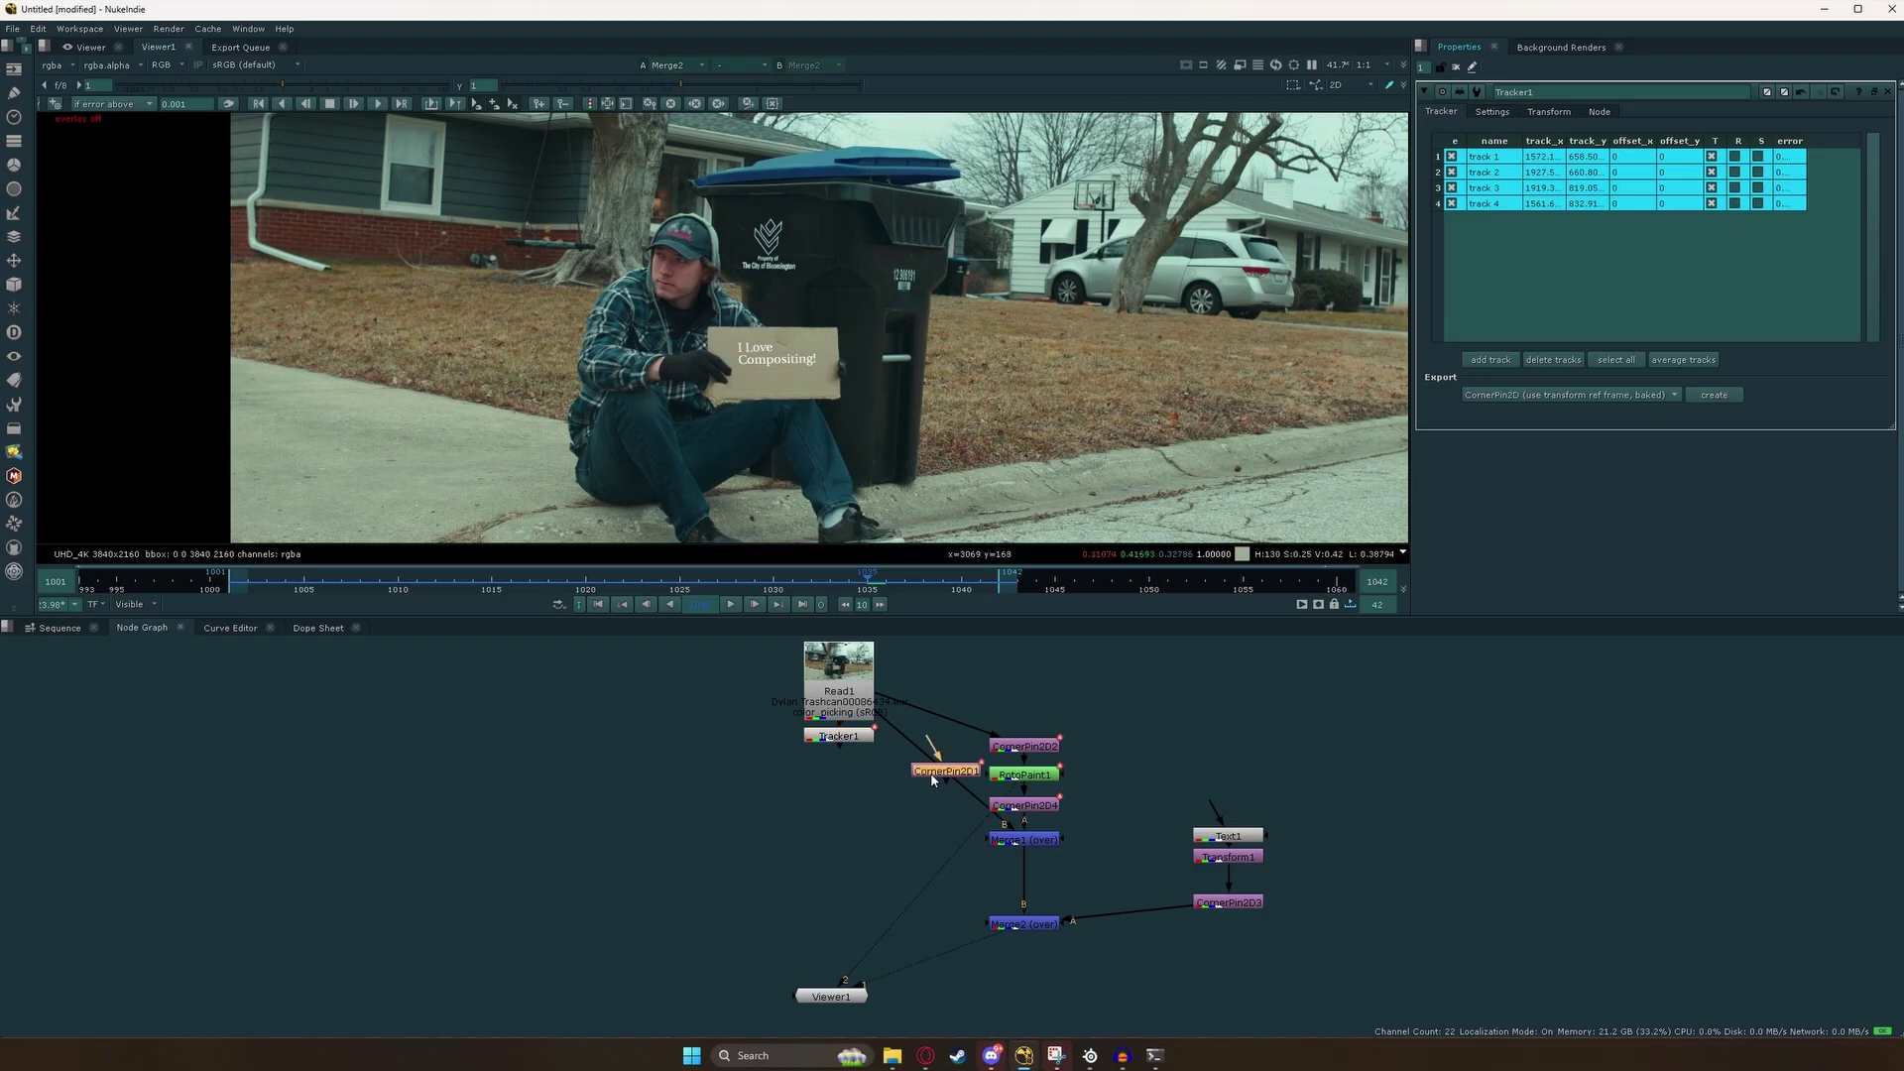
Insert the newly exported baked corner pin below CornerPin2D3 and play the shot to check how the text follows the sign.
left_click_drag(932, 781, 1216, 939)
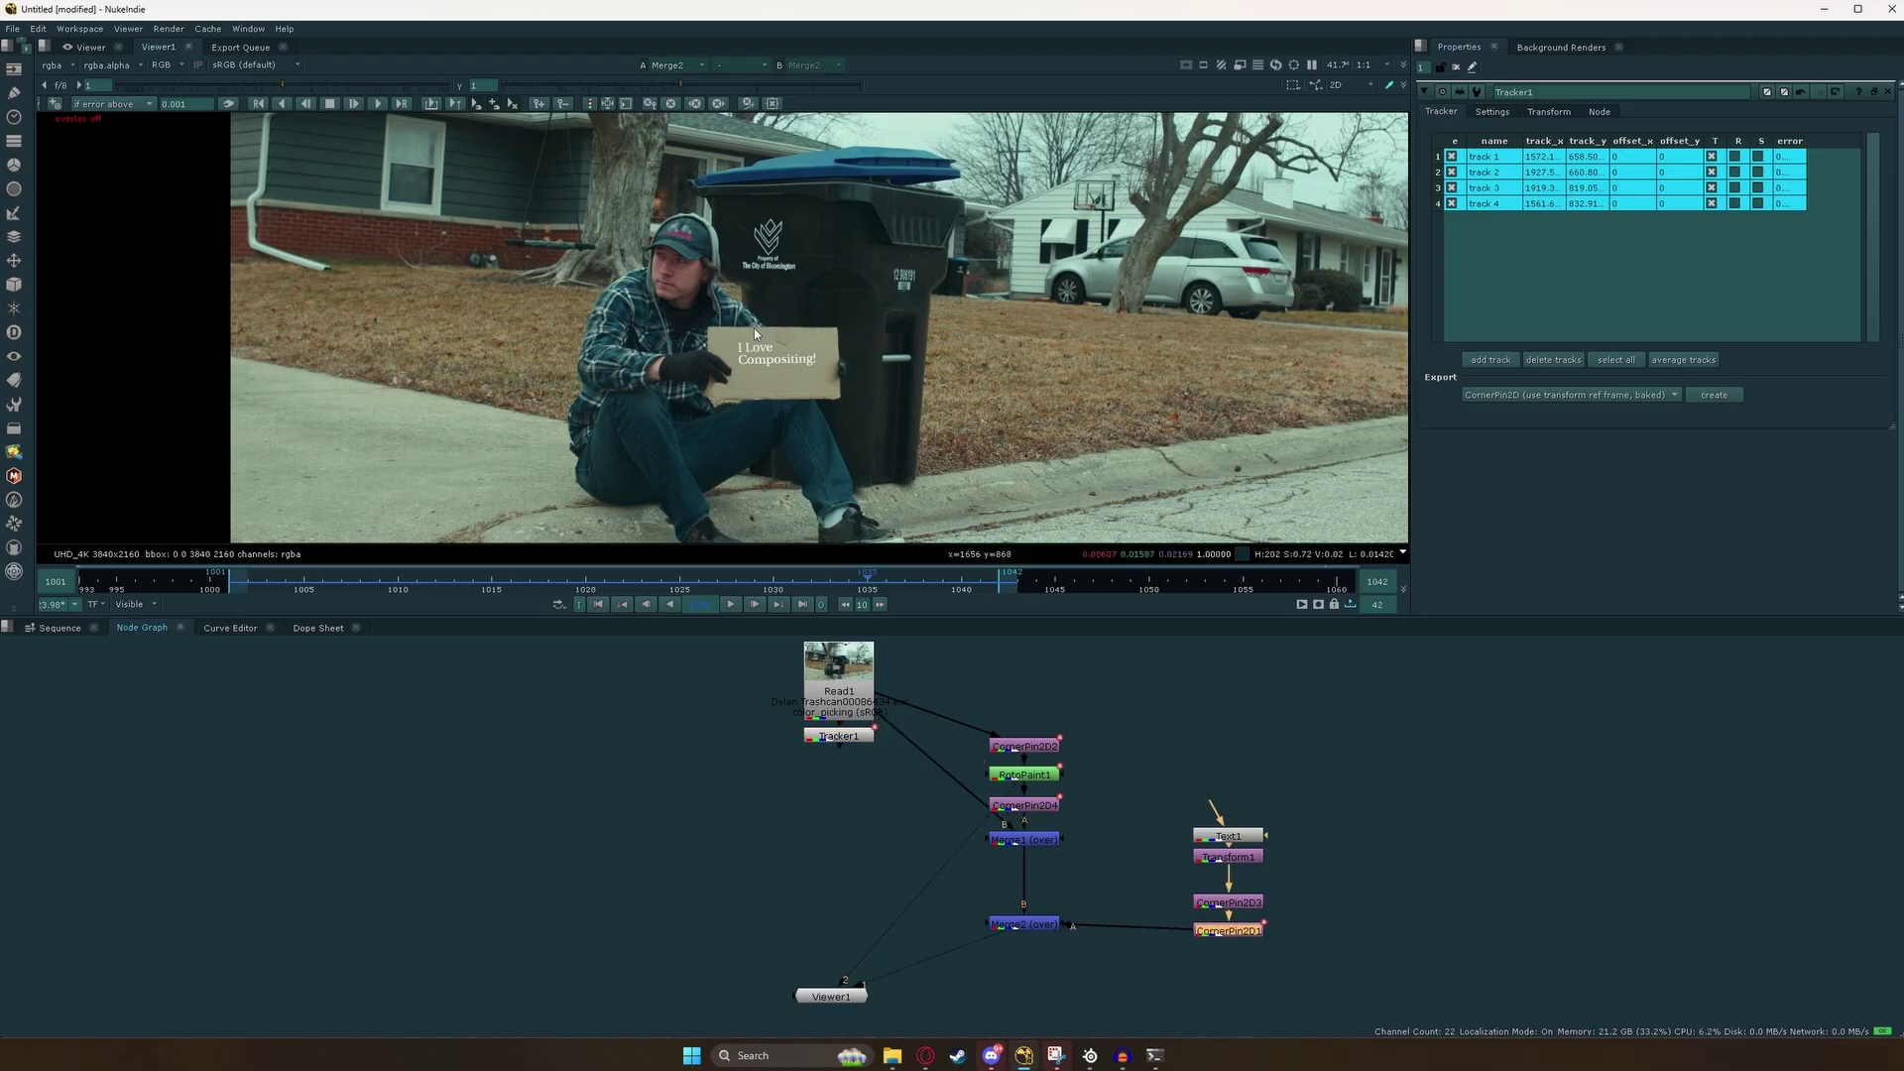
left_click(750, 605)
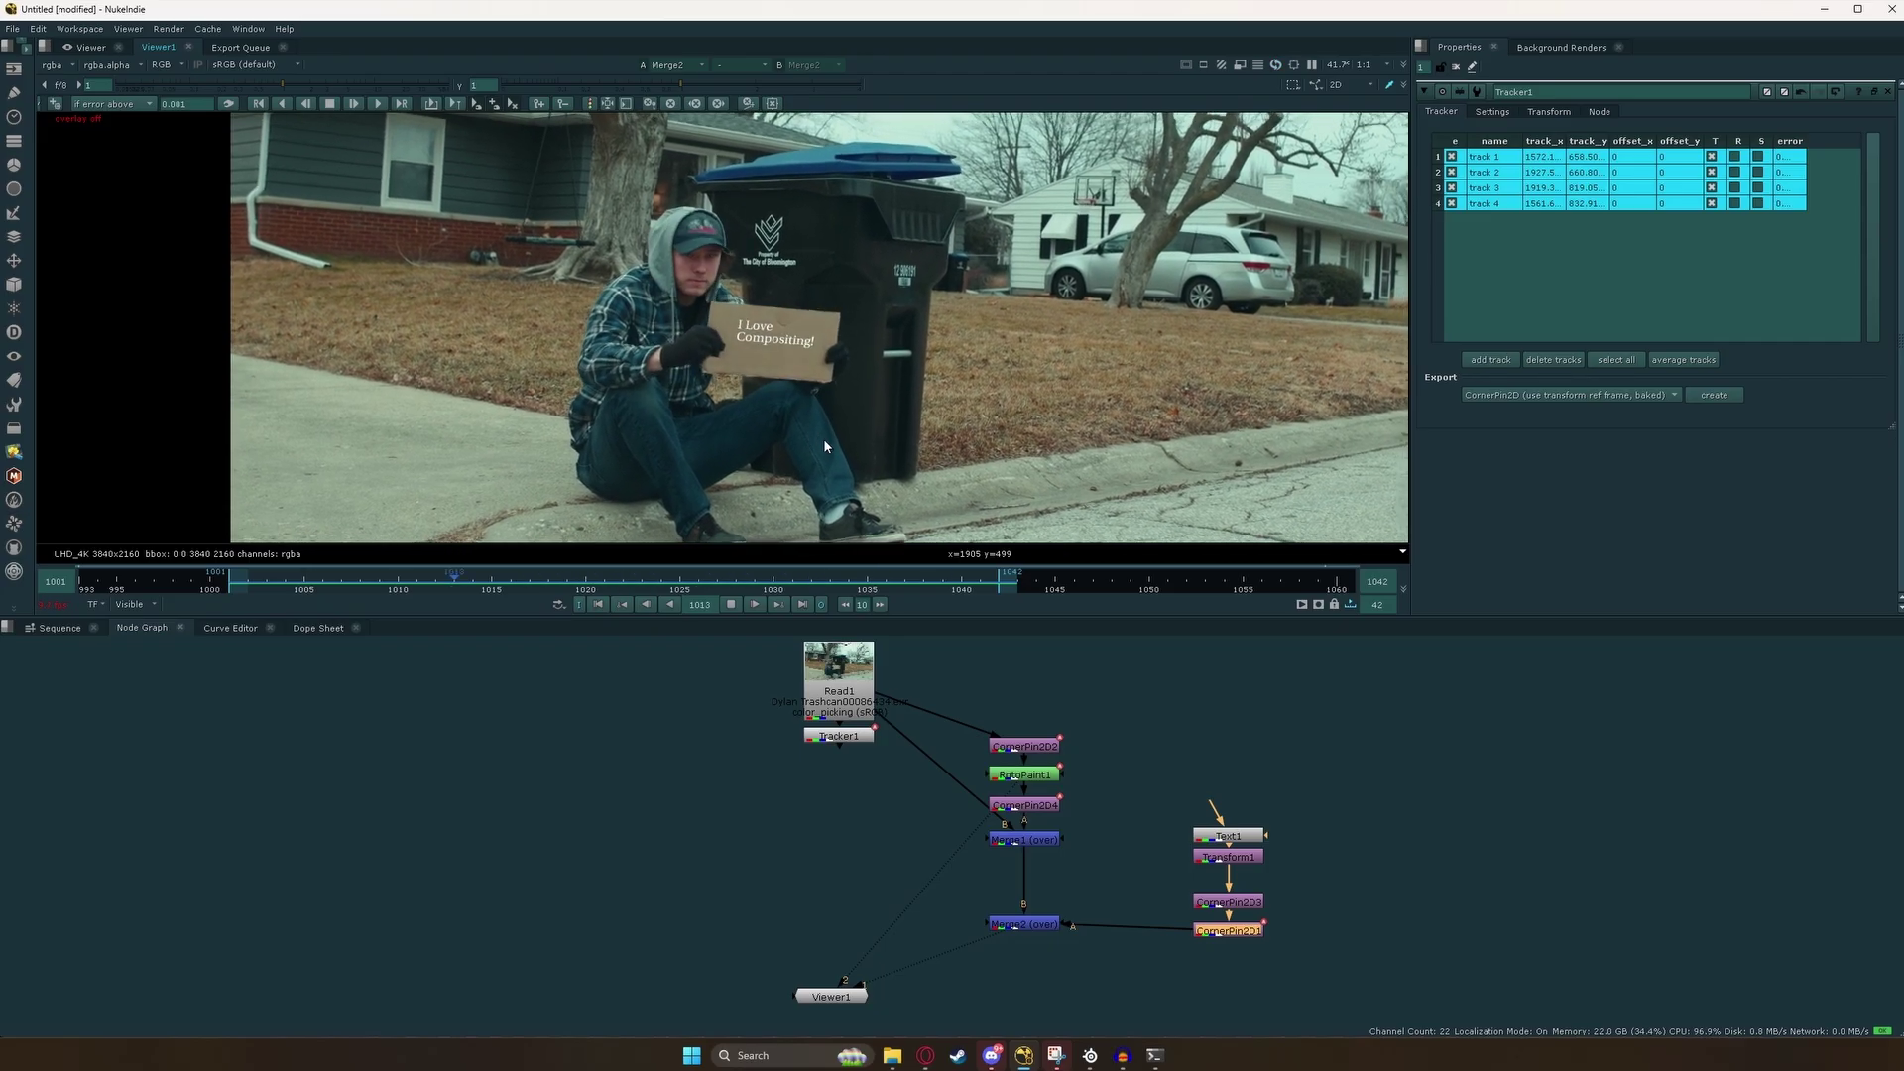
scroll(801, 461, "down", 3)
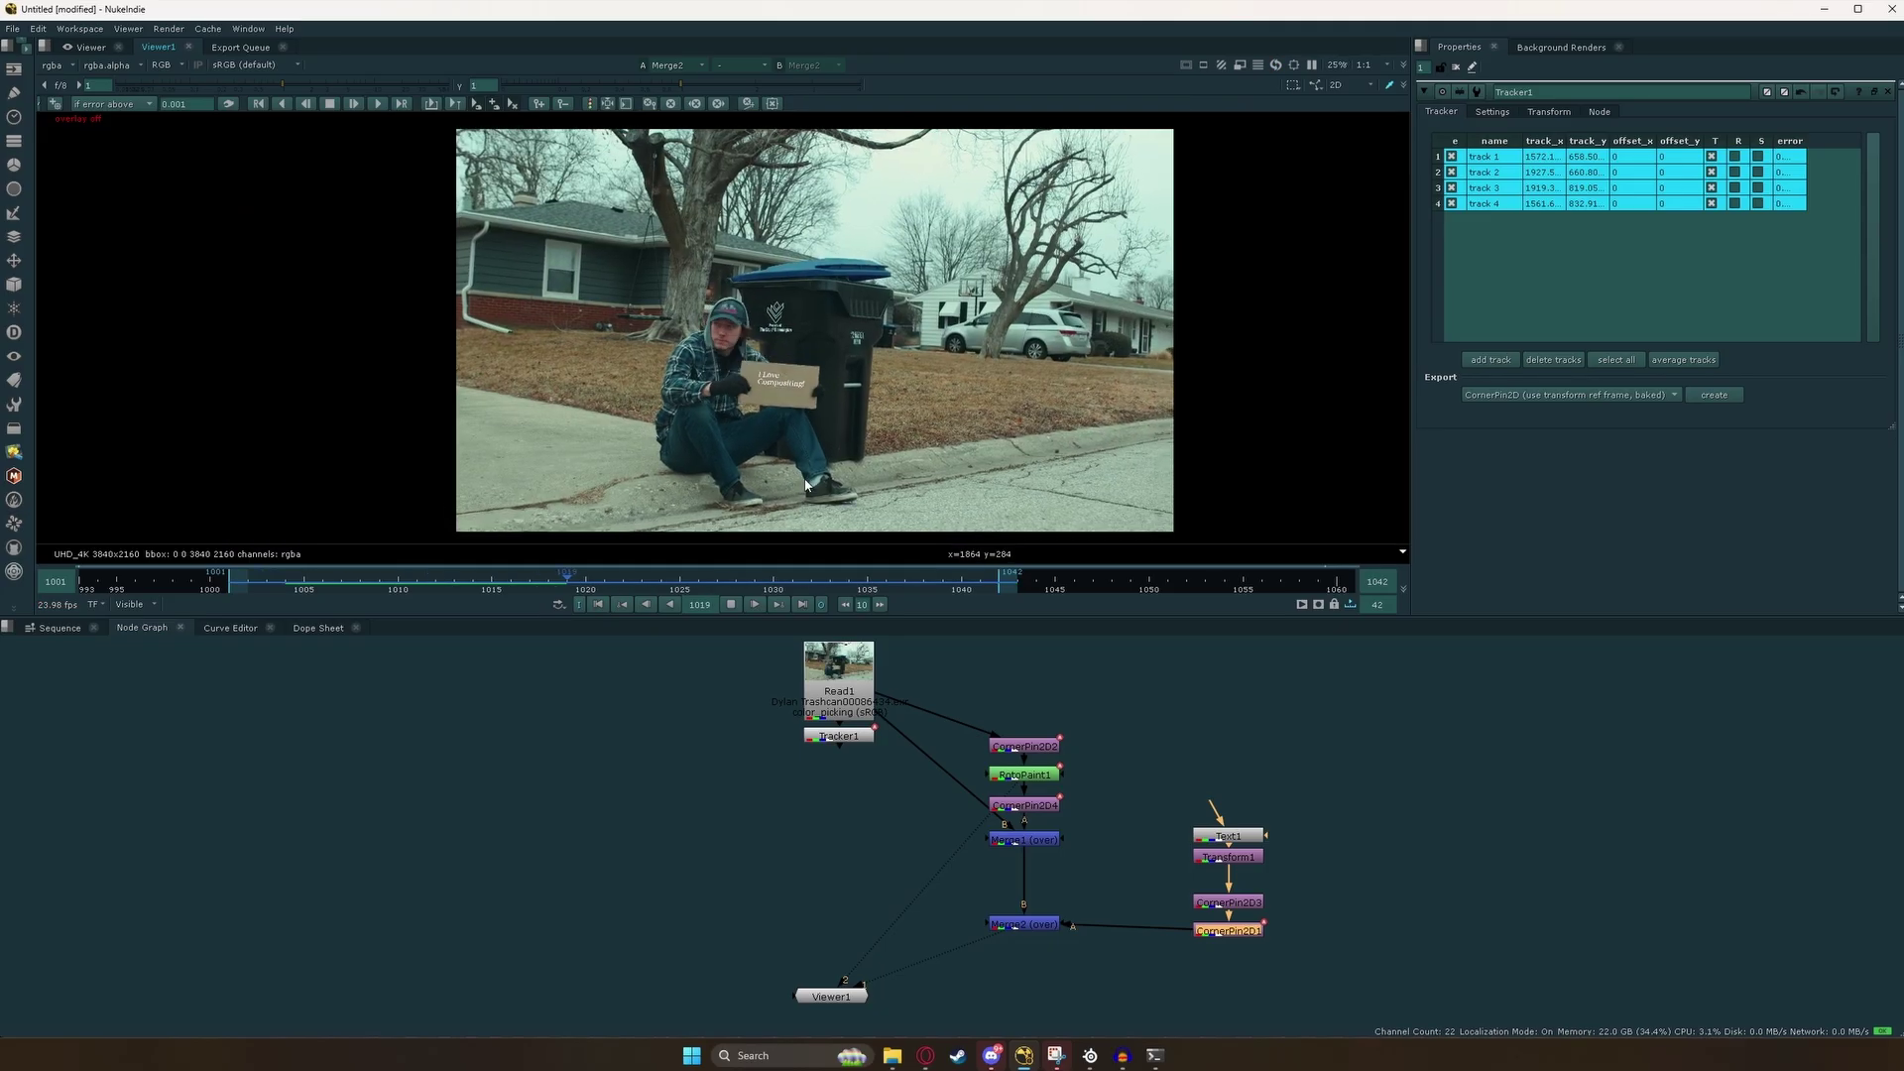
scroll(806, 462, "up", 2)
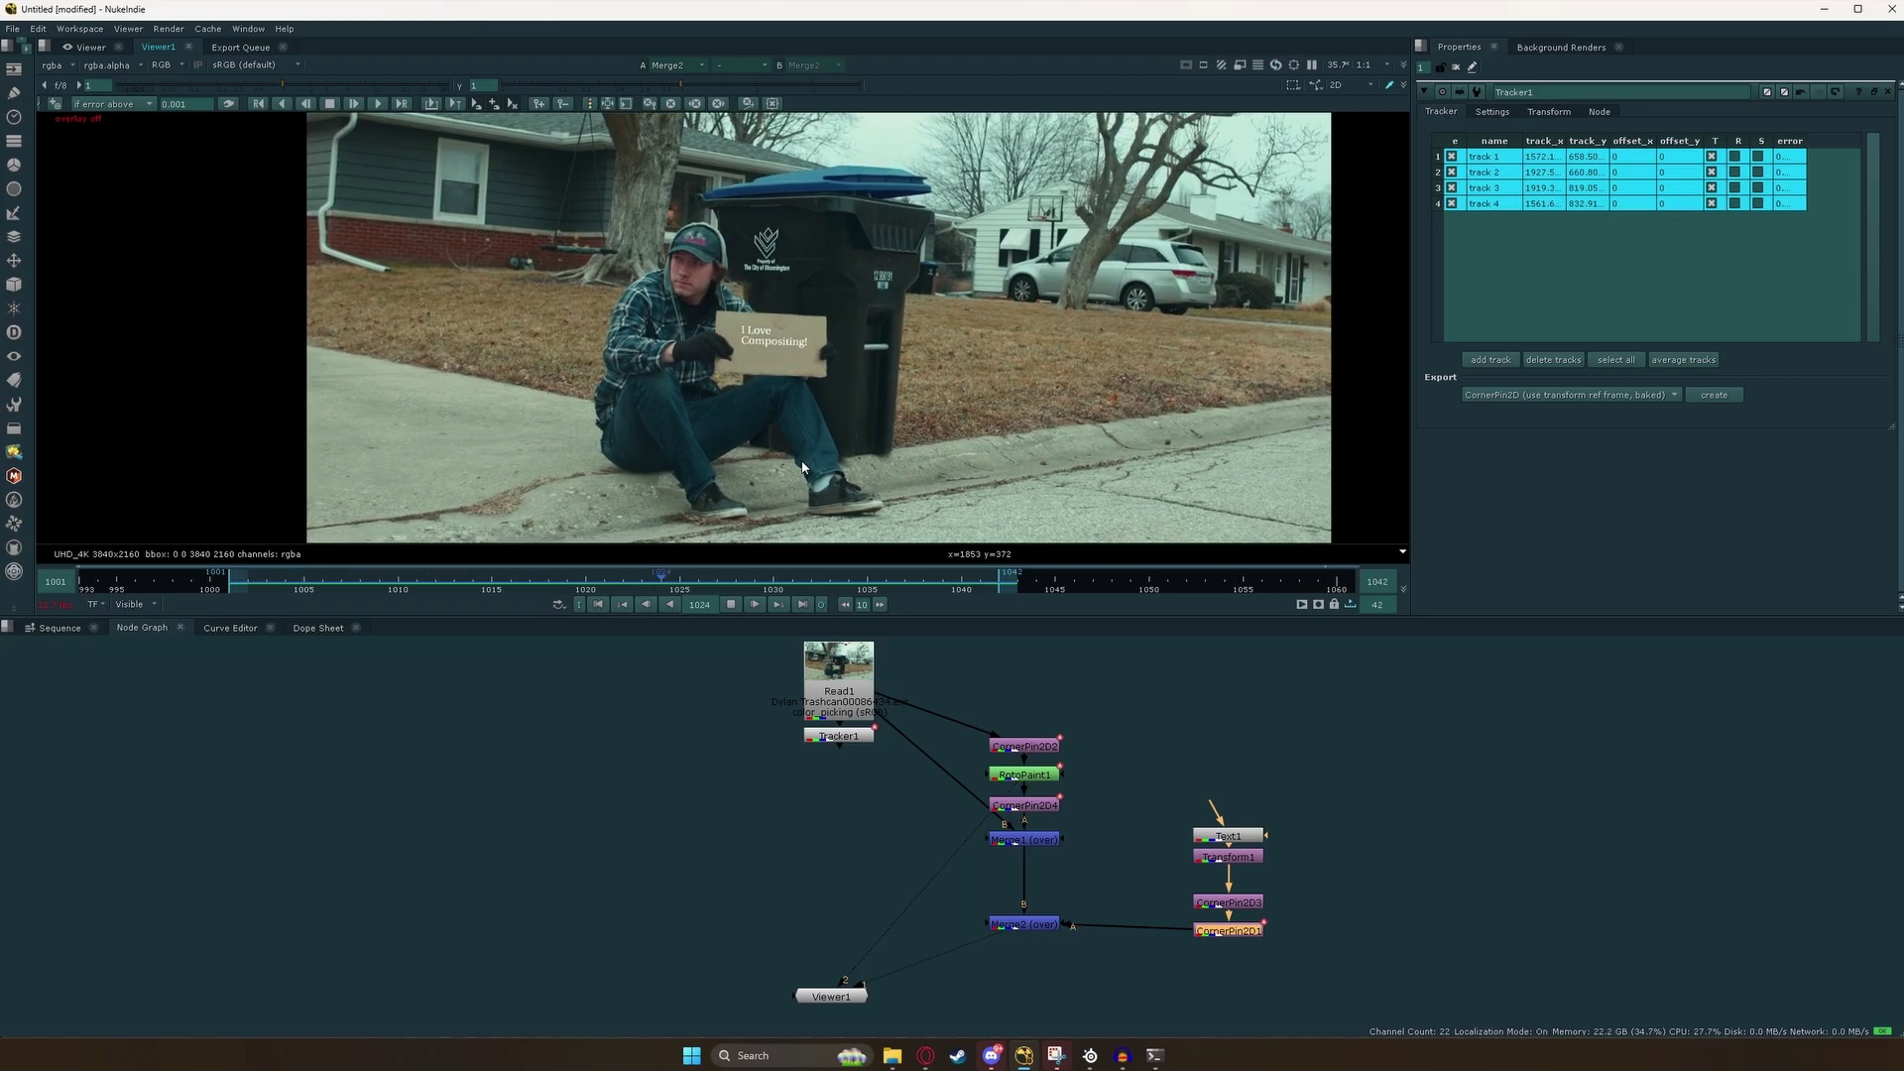
left_click(735, 604)
Set Text1's color by sampling the dark shirt beside the cardboard sign, and check the result on the sign.
scroll(1200, 838, "up", 5)
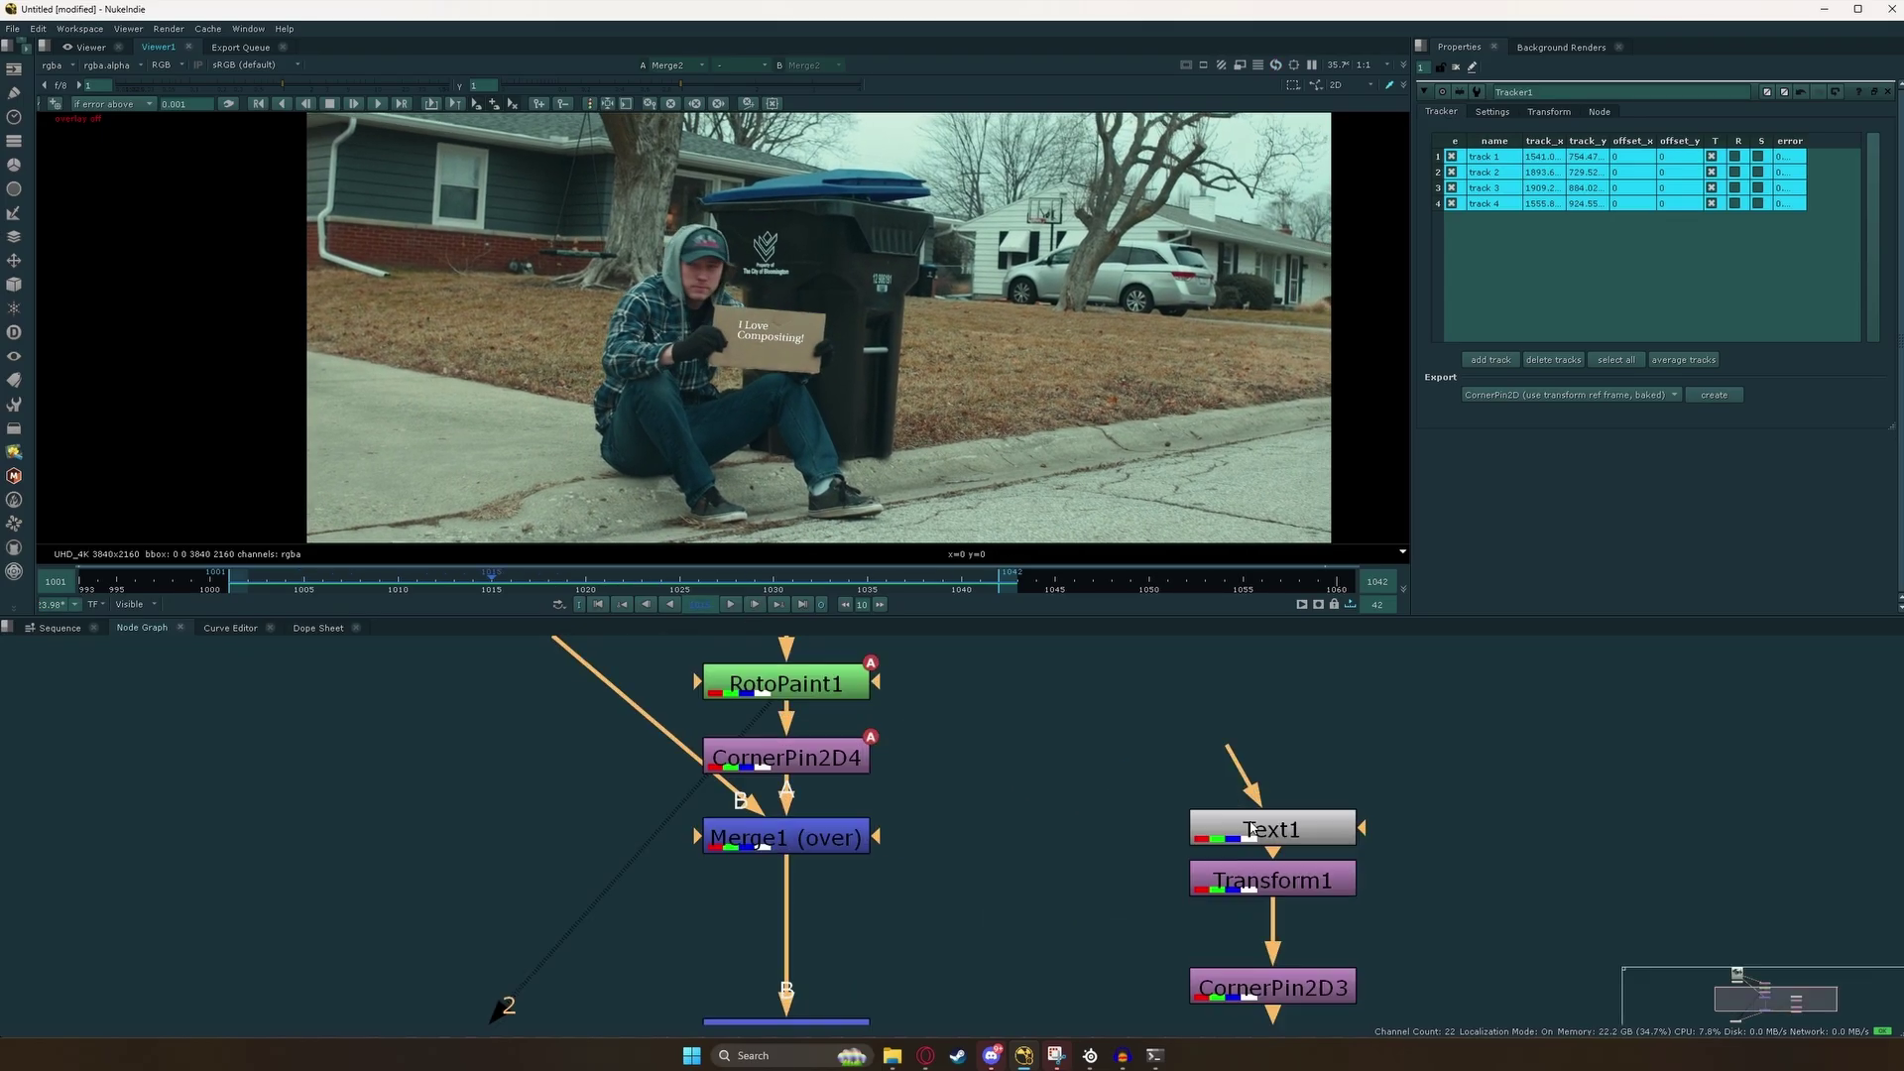
left_click(1272, 830)
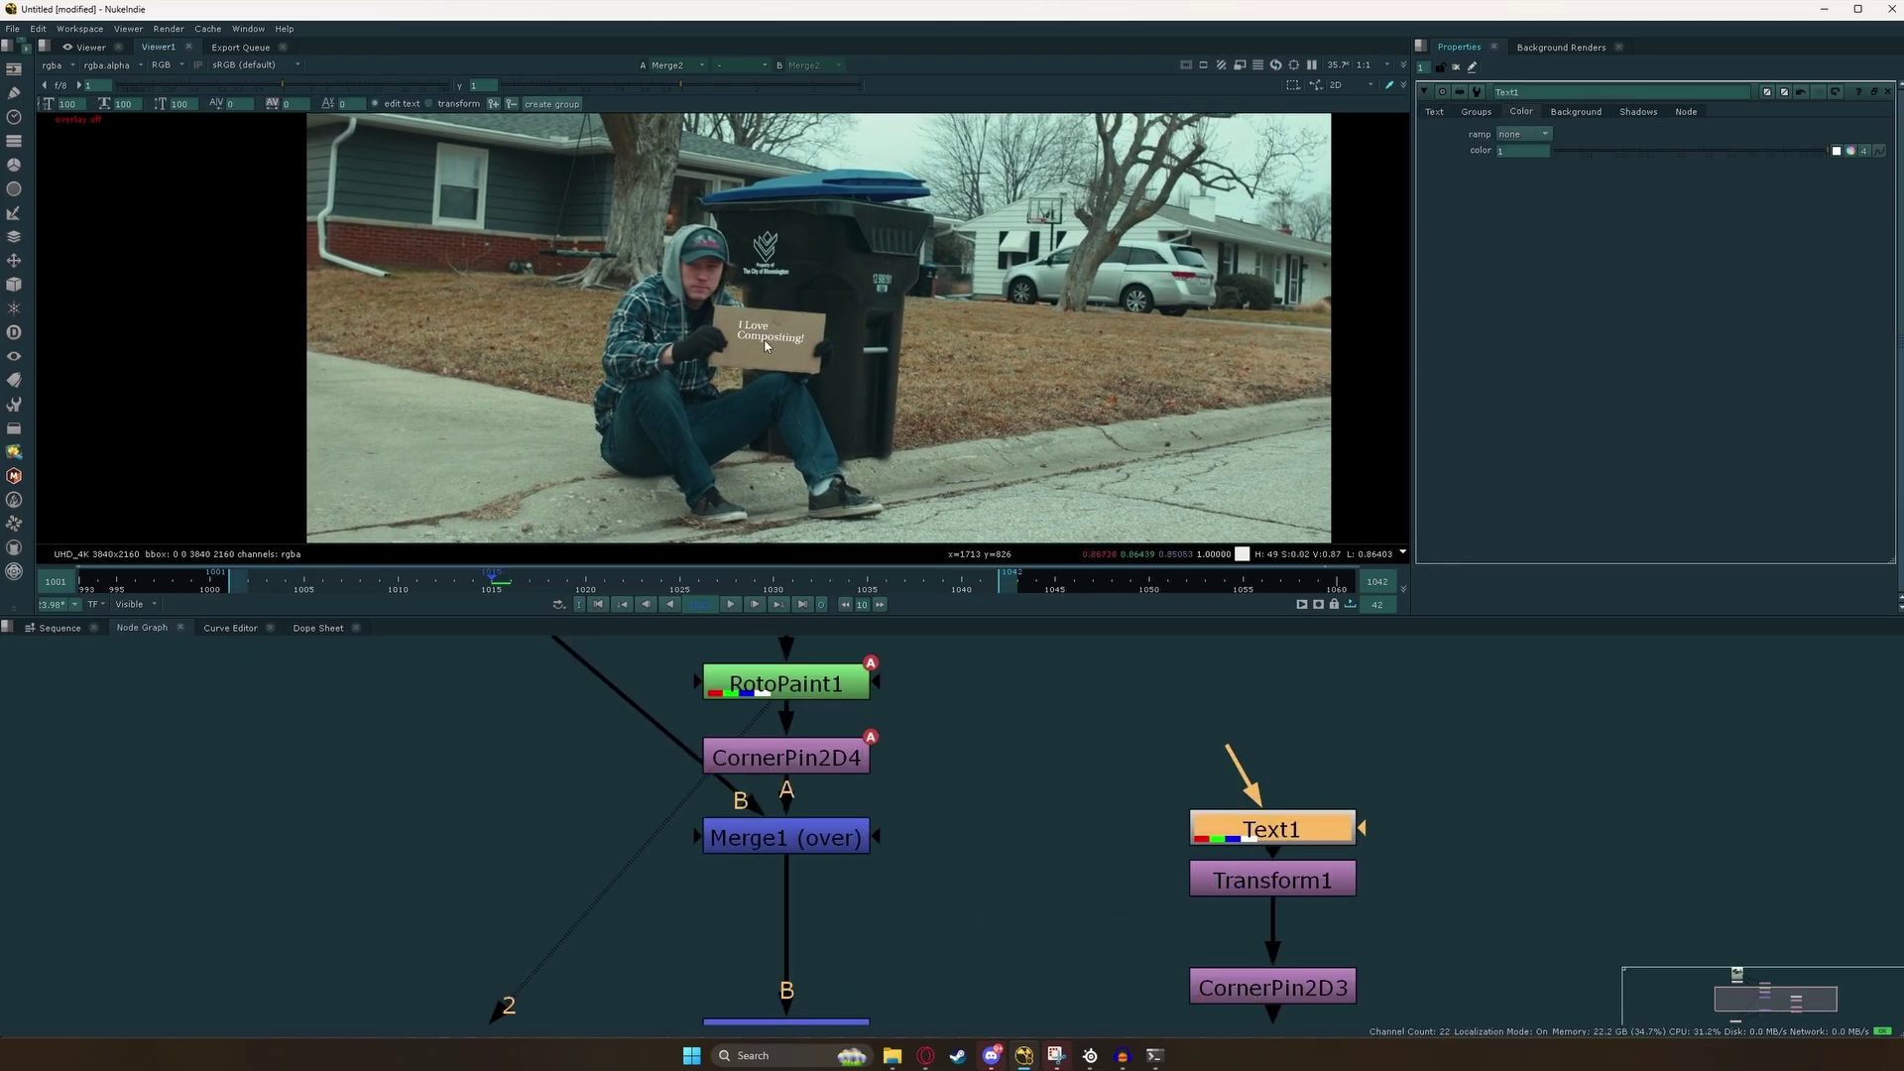
scroll(769, 344, "up", 4)
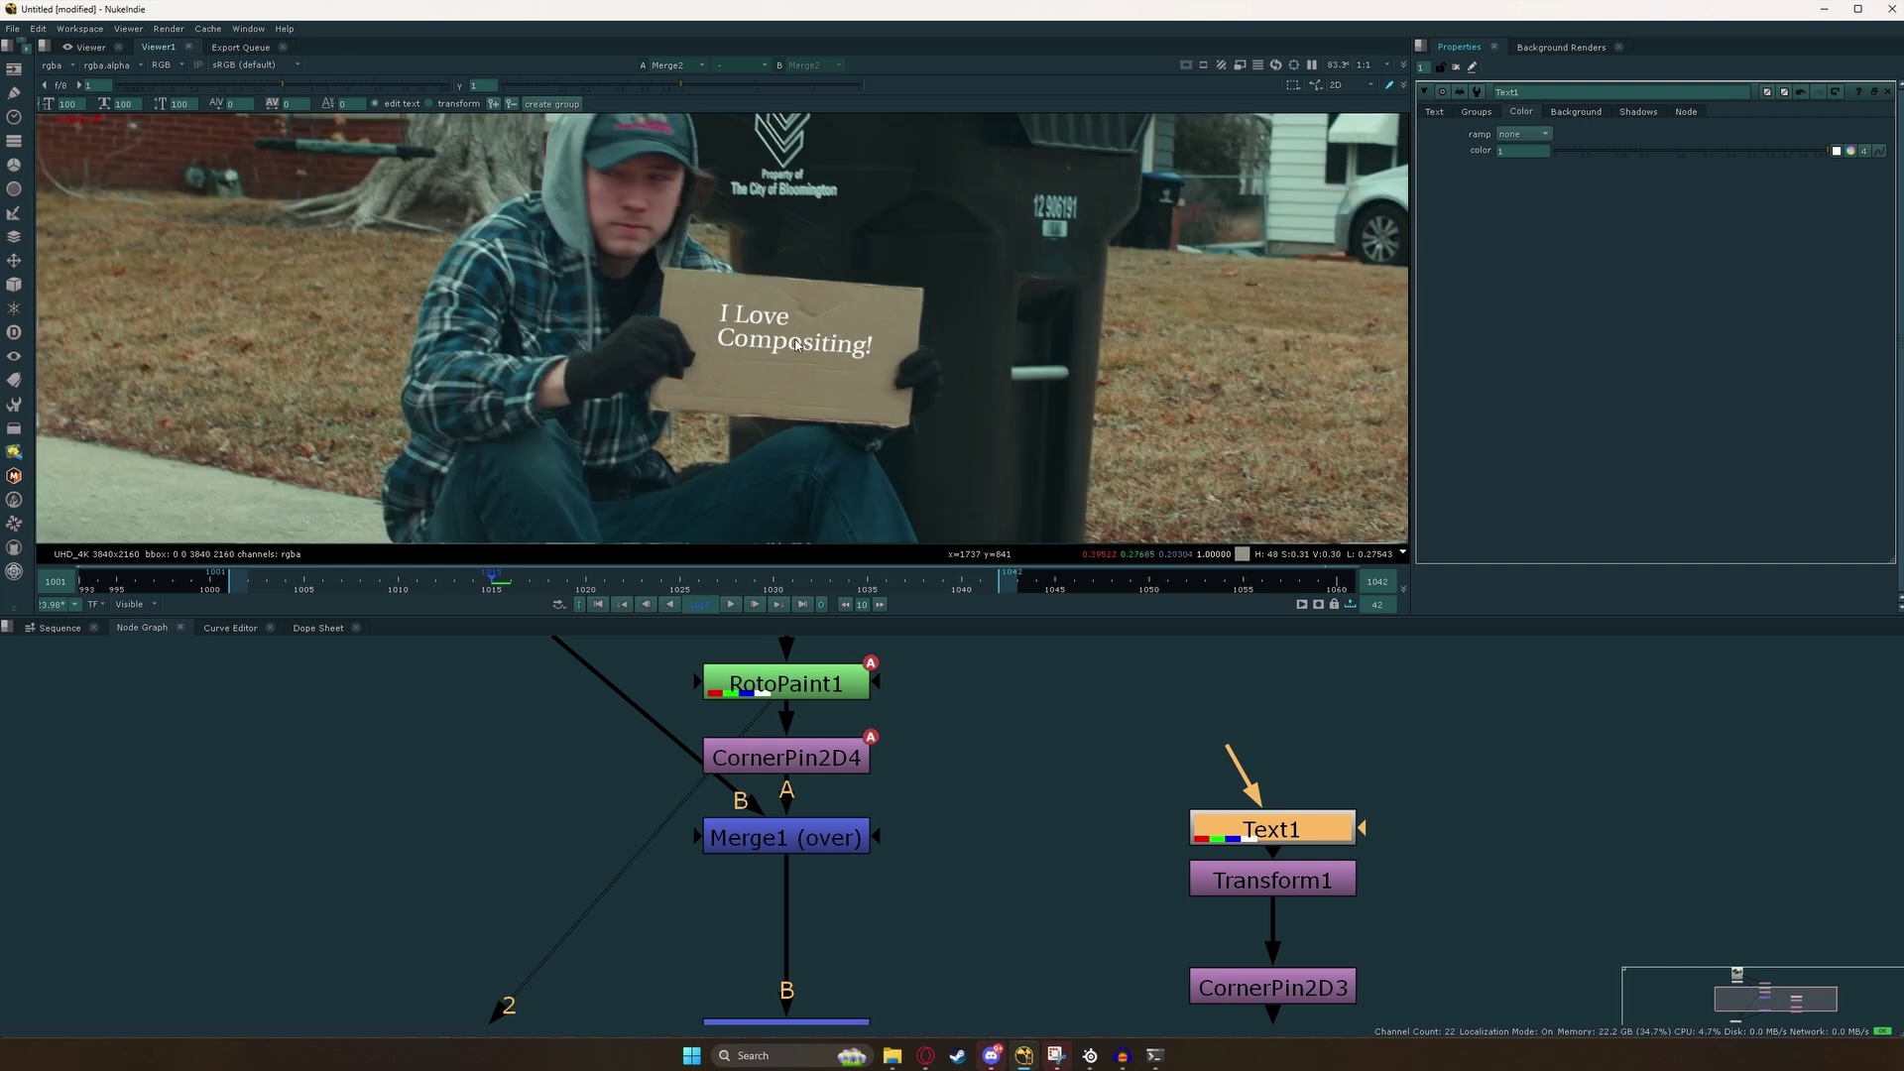
scroll(796, 345, "up", 3)
scroll(863, 341, "down", 3)
scroll(863, 341, "up", 5)
scroll(482, 259, "up", 2)
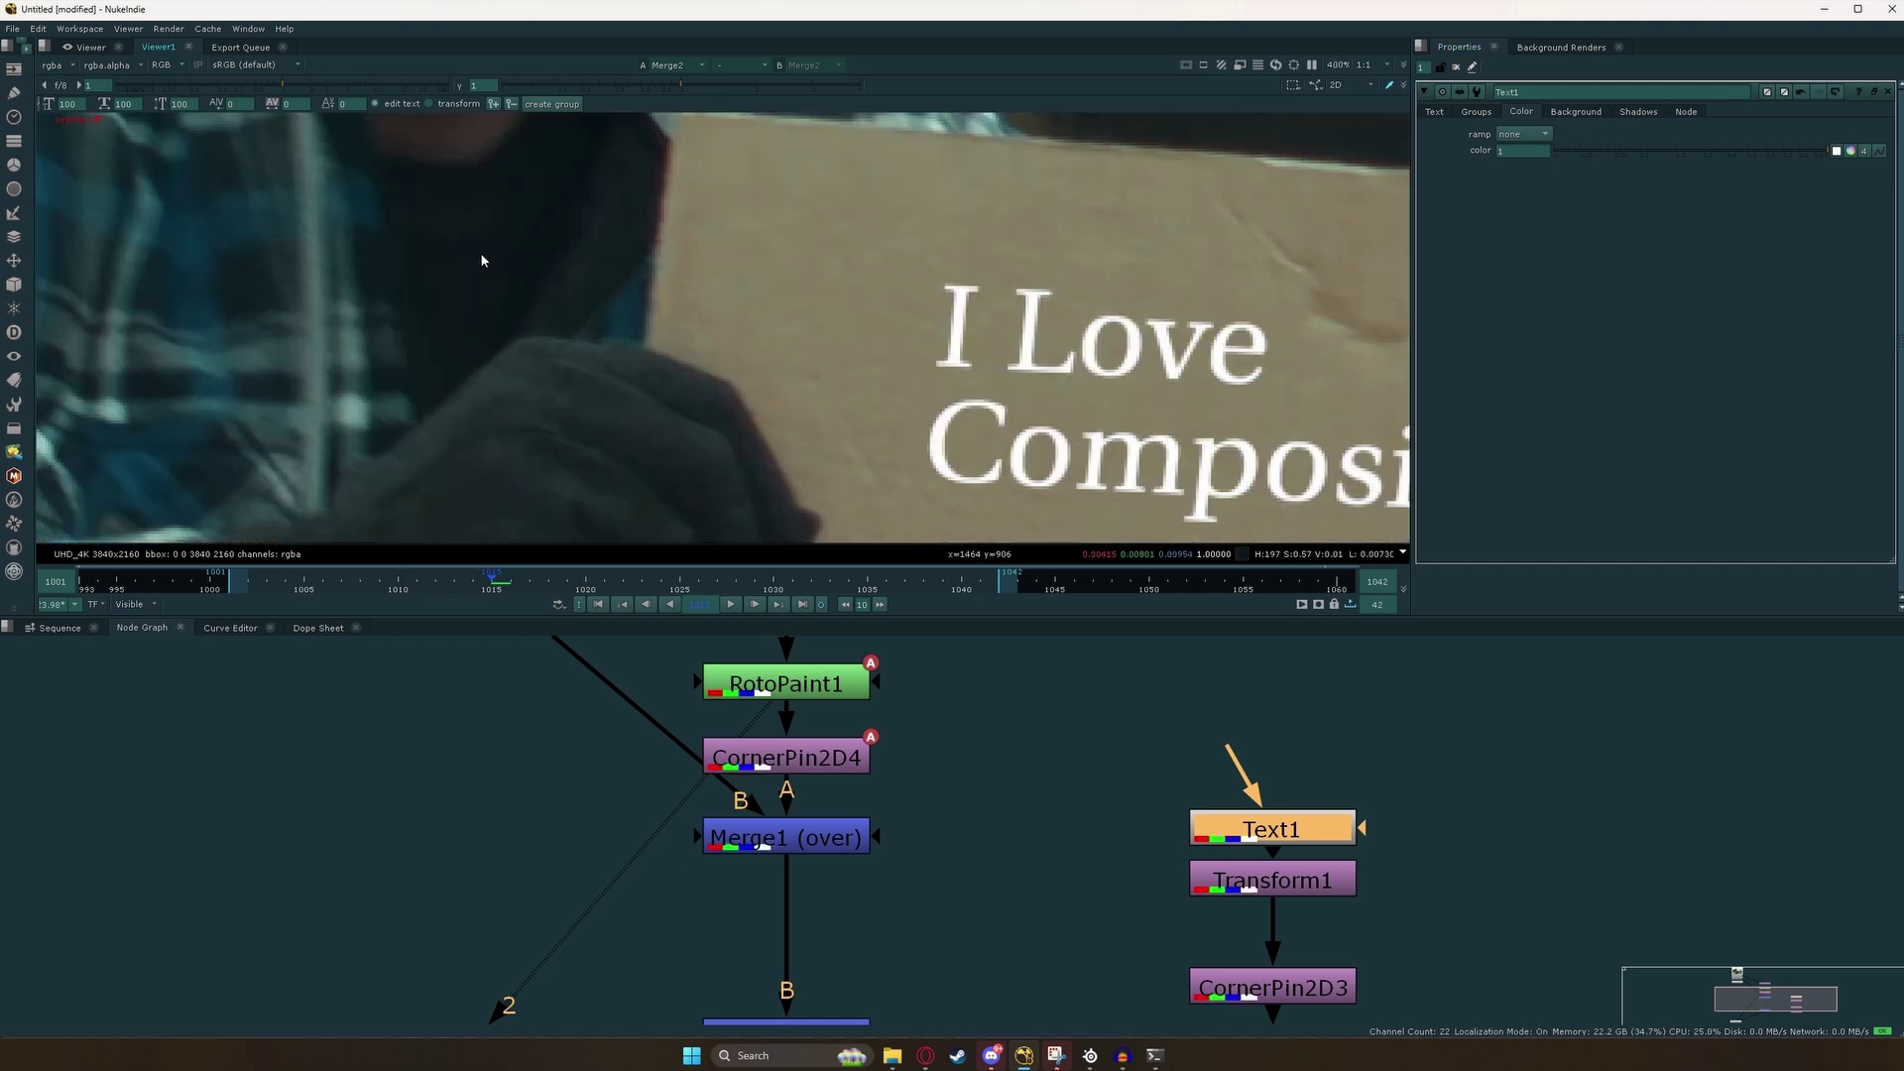
scroll(655, 295, "up", 3)
scroll(651, 295, "down", 4)
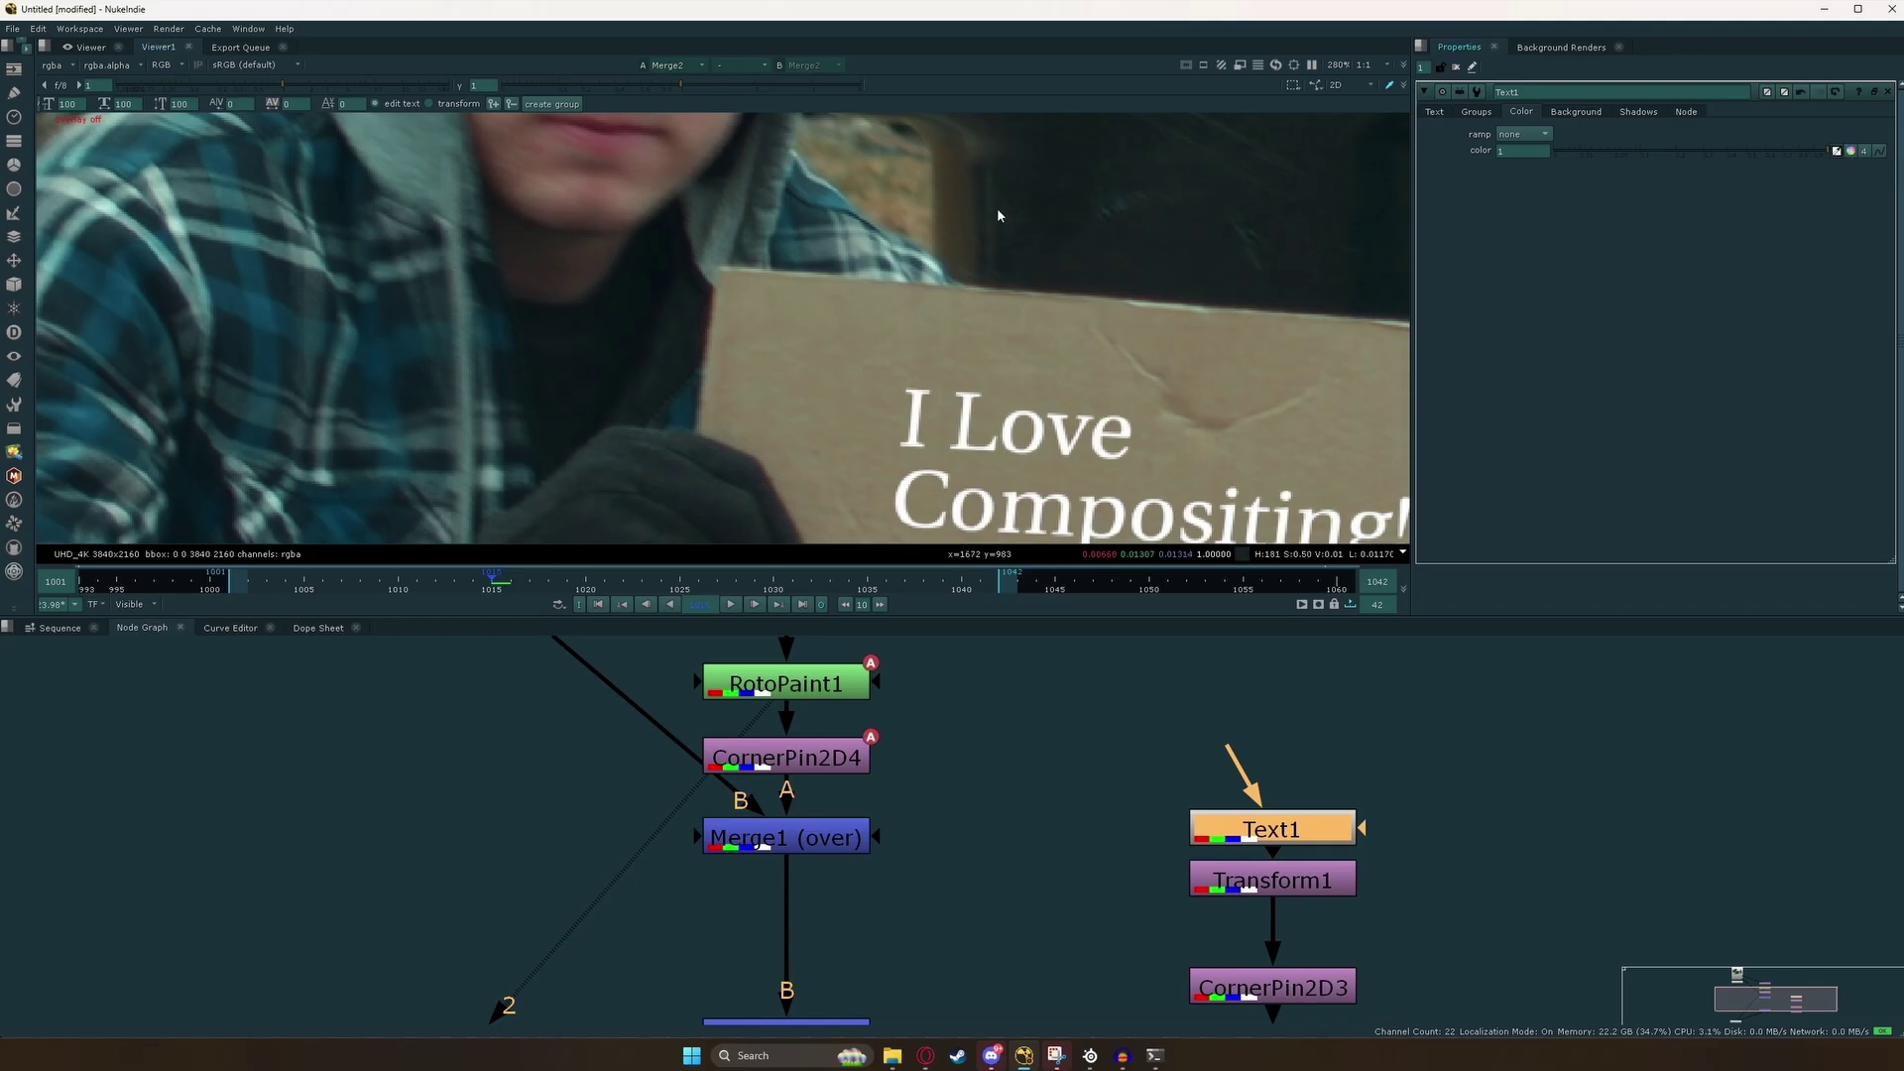
left_click(651, 302, "ctrl")
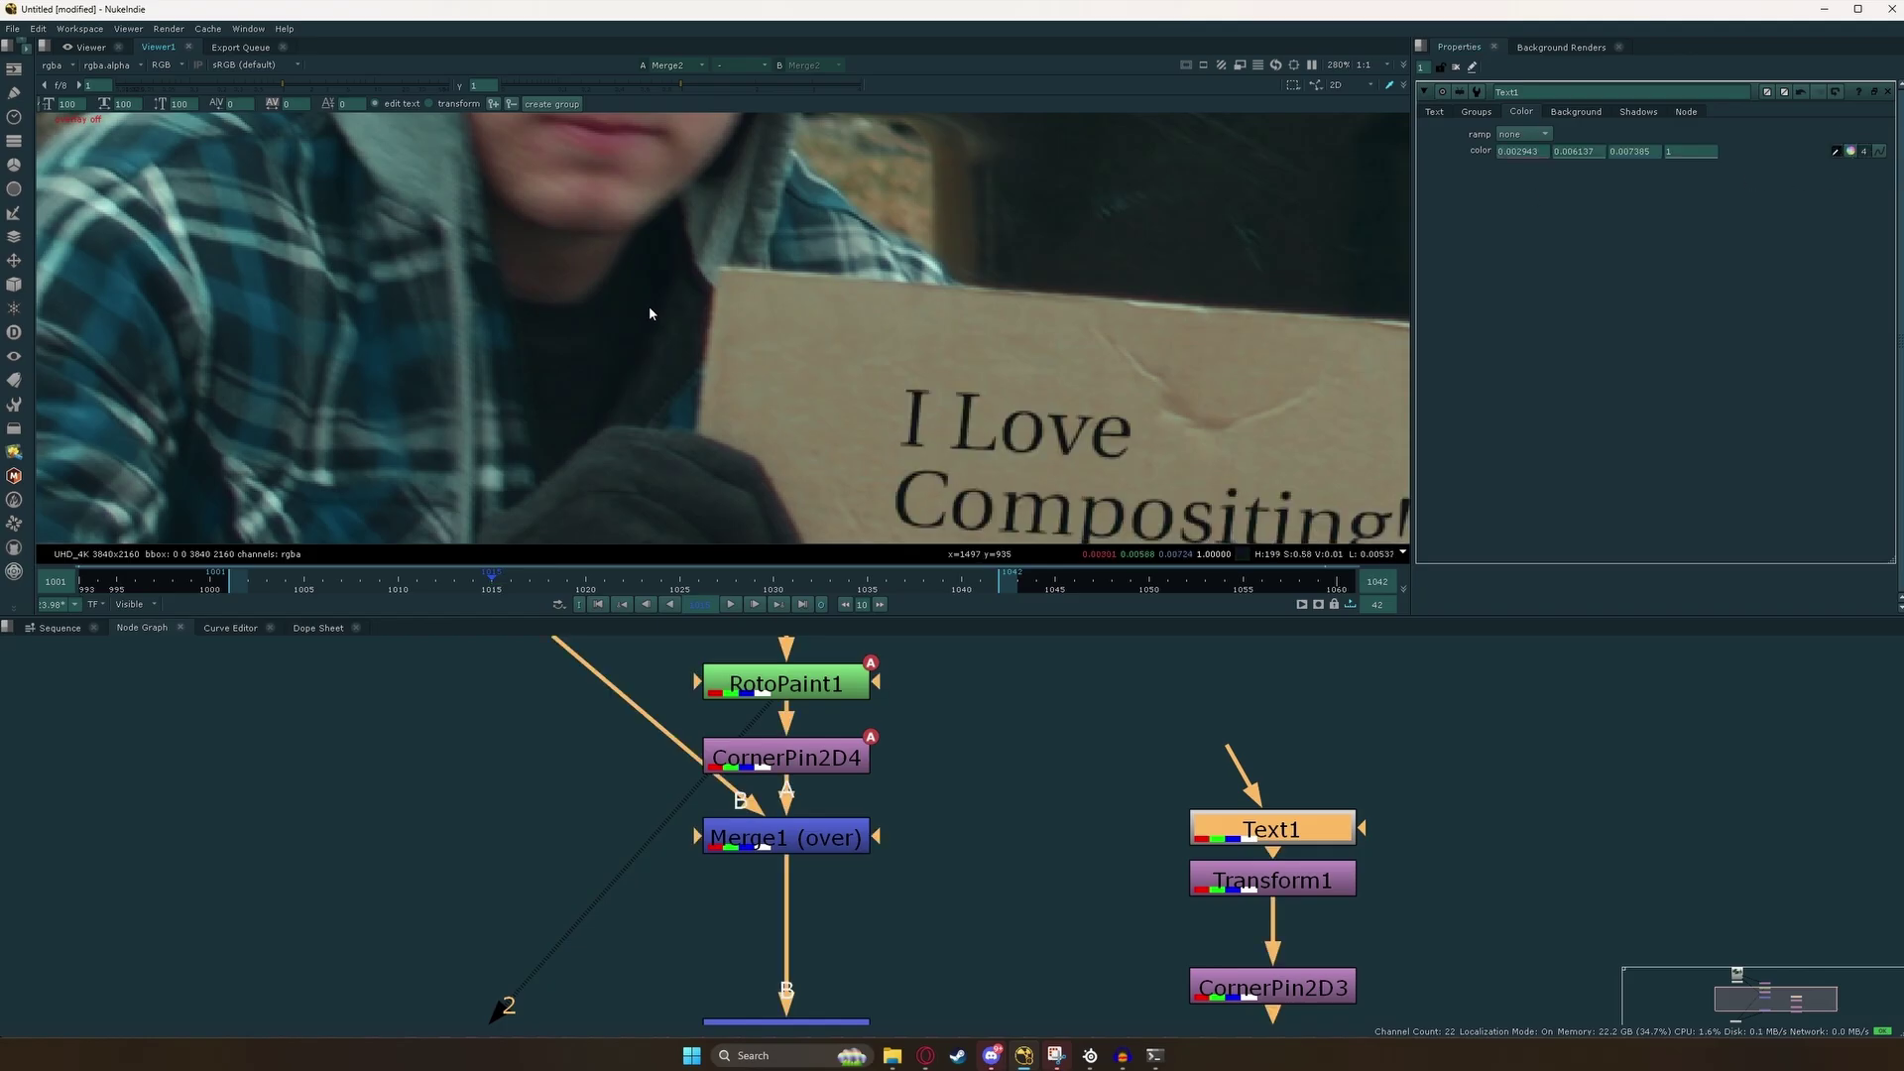
scroll(824, 395, "down", 5)
scroll(877, 407, "up", 4)
scroll(876, 407, "down", 3)
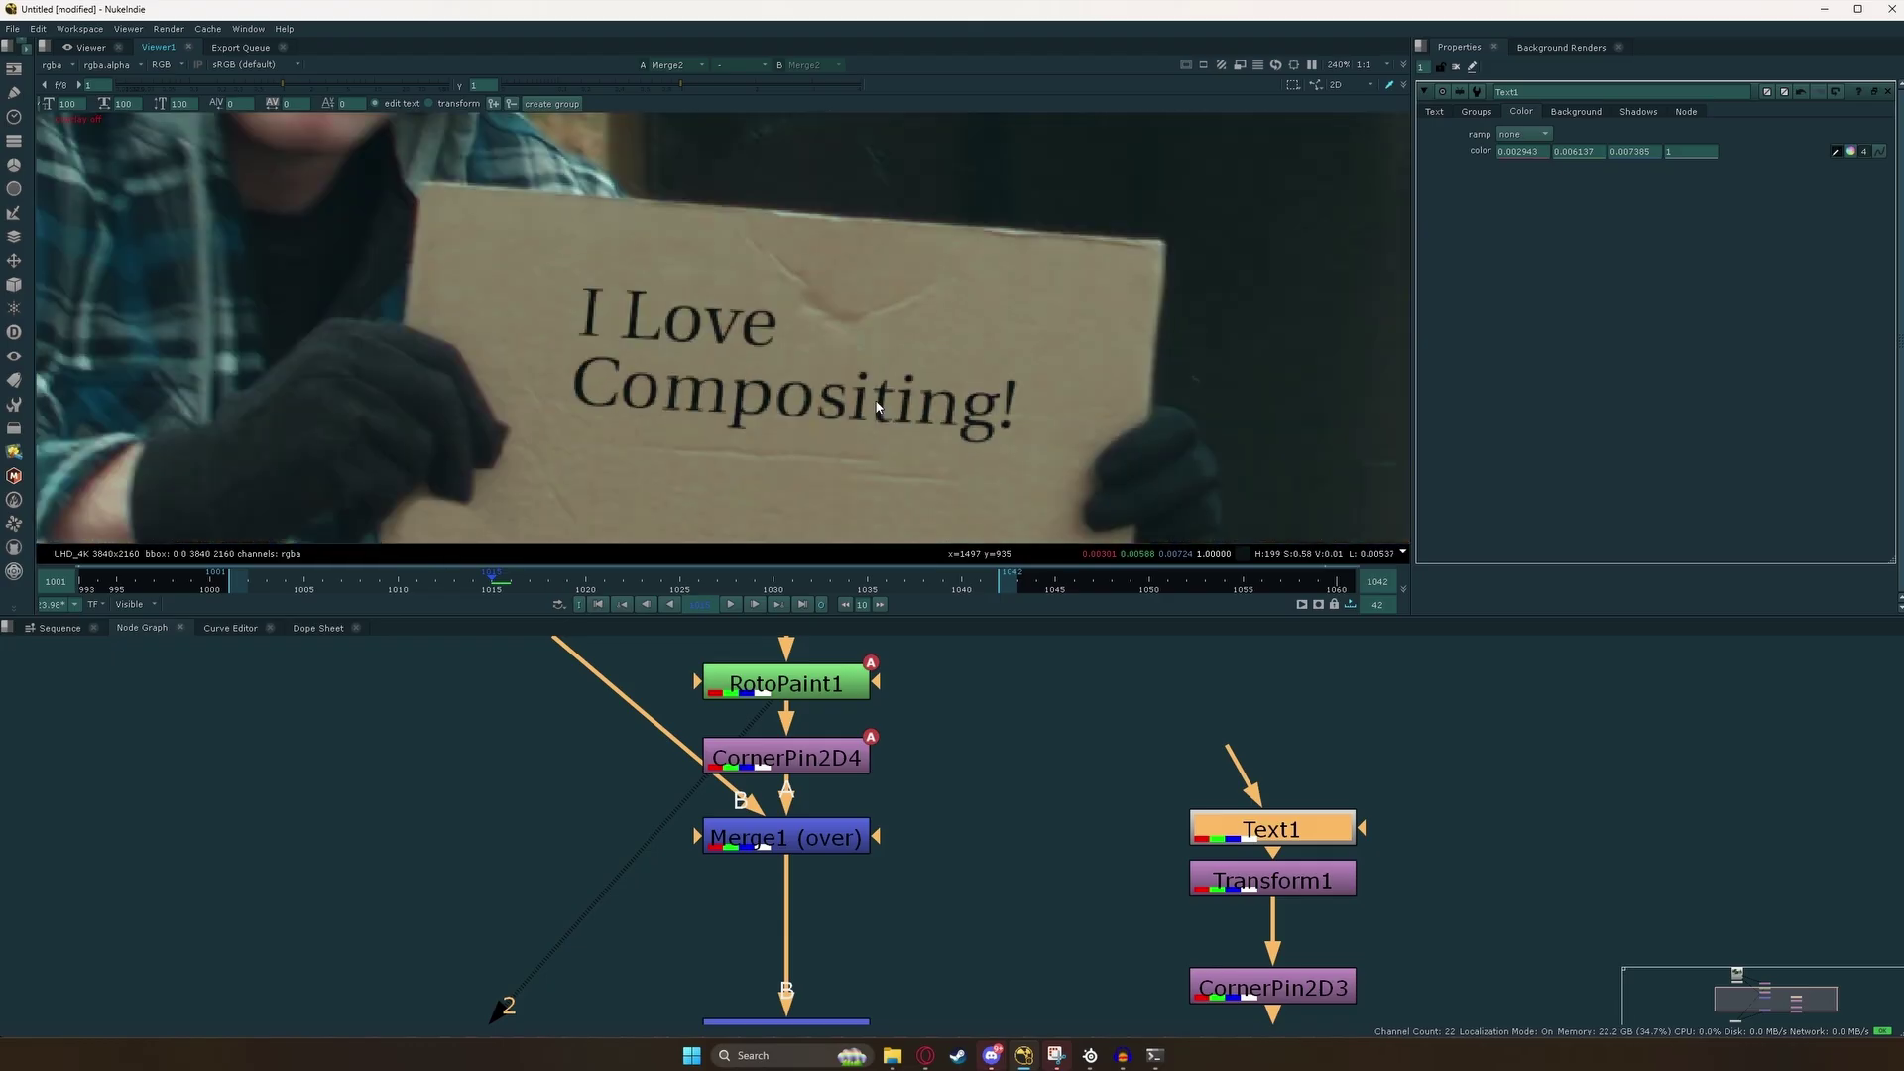
scroll(877, 405, "down", 4)
scroll(863, 413, "up", 8)
scroll(861, 411, "down", 5)
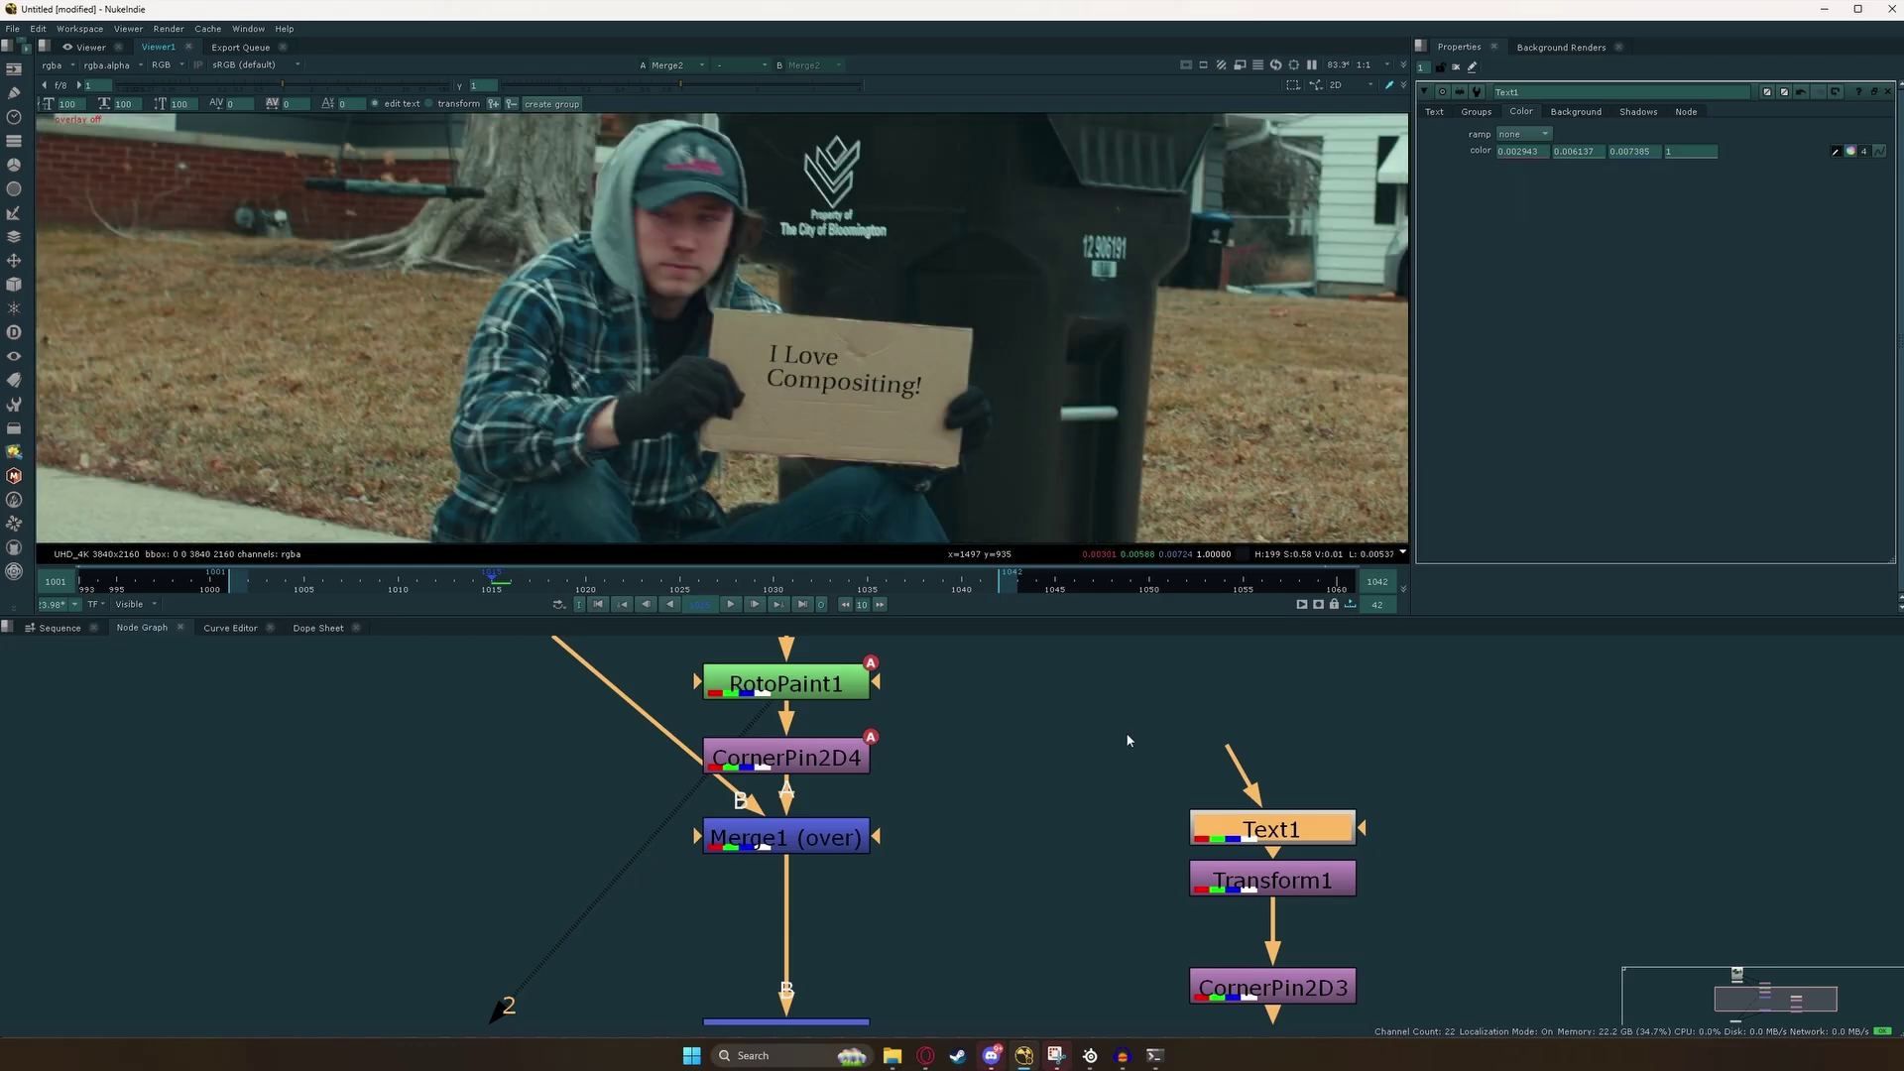
Move Text1 up to leave space above Transform1 and set its font to Handwriting.
middle_click_drag(1293, 830, 1223, 798)
left_click_drag(1233, 804, 1233, 765)
scroll(770, 361, "up", 5)
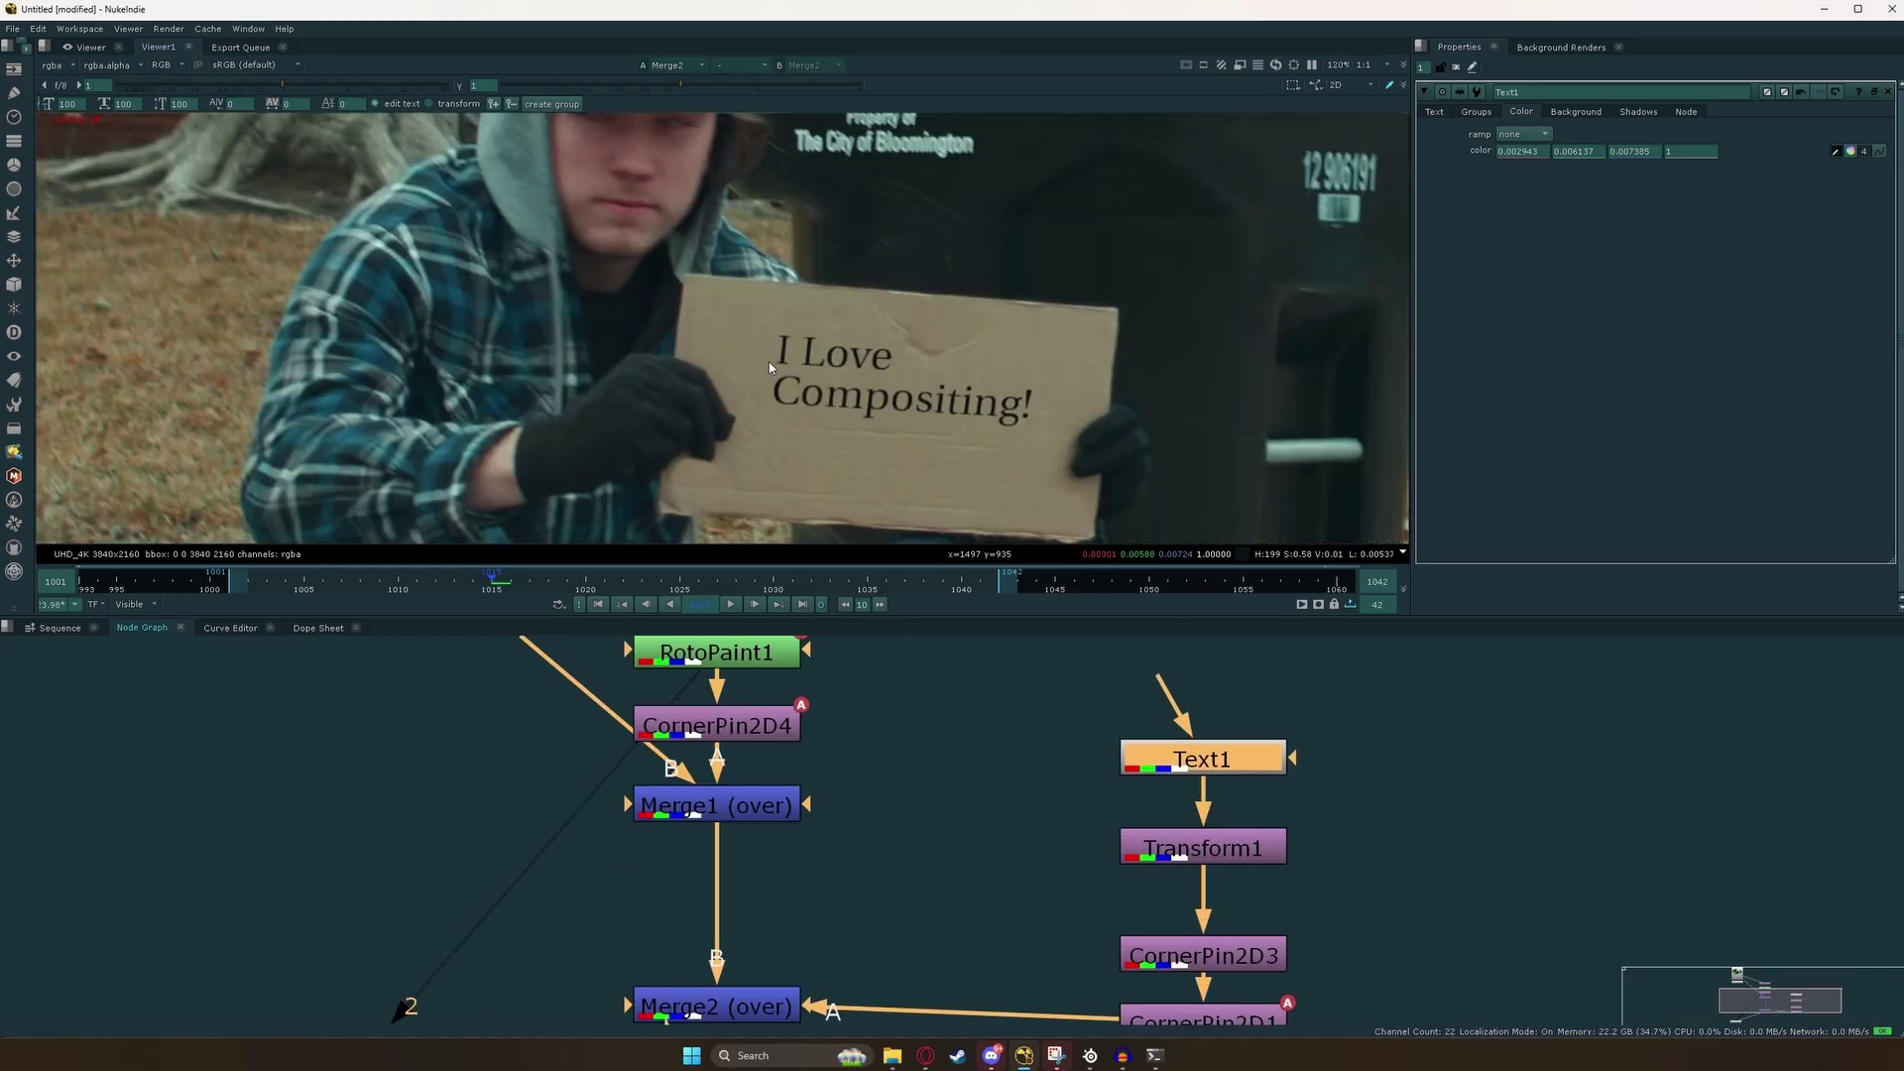
scroll(1175, 509, "down", 3)
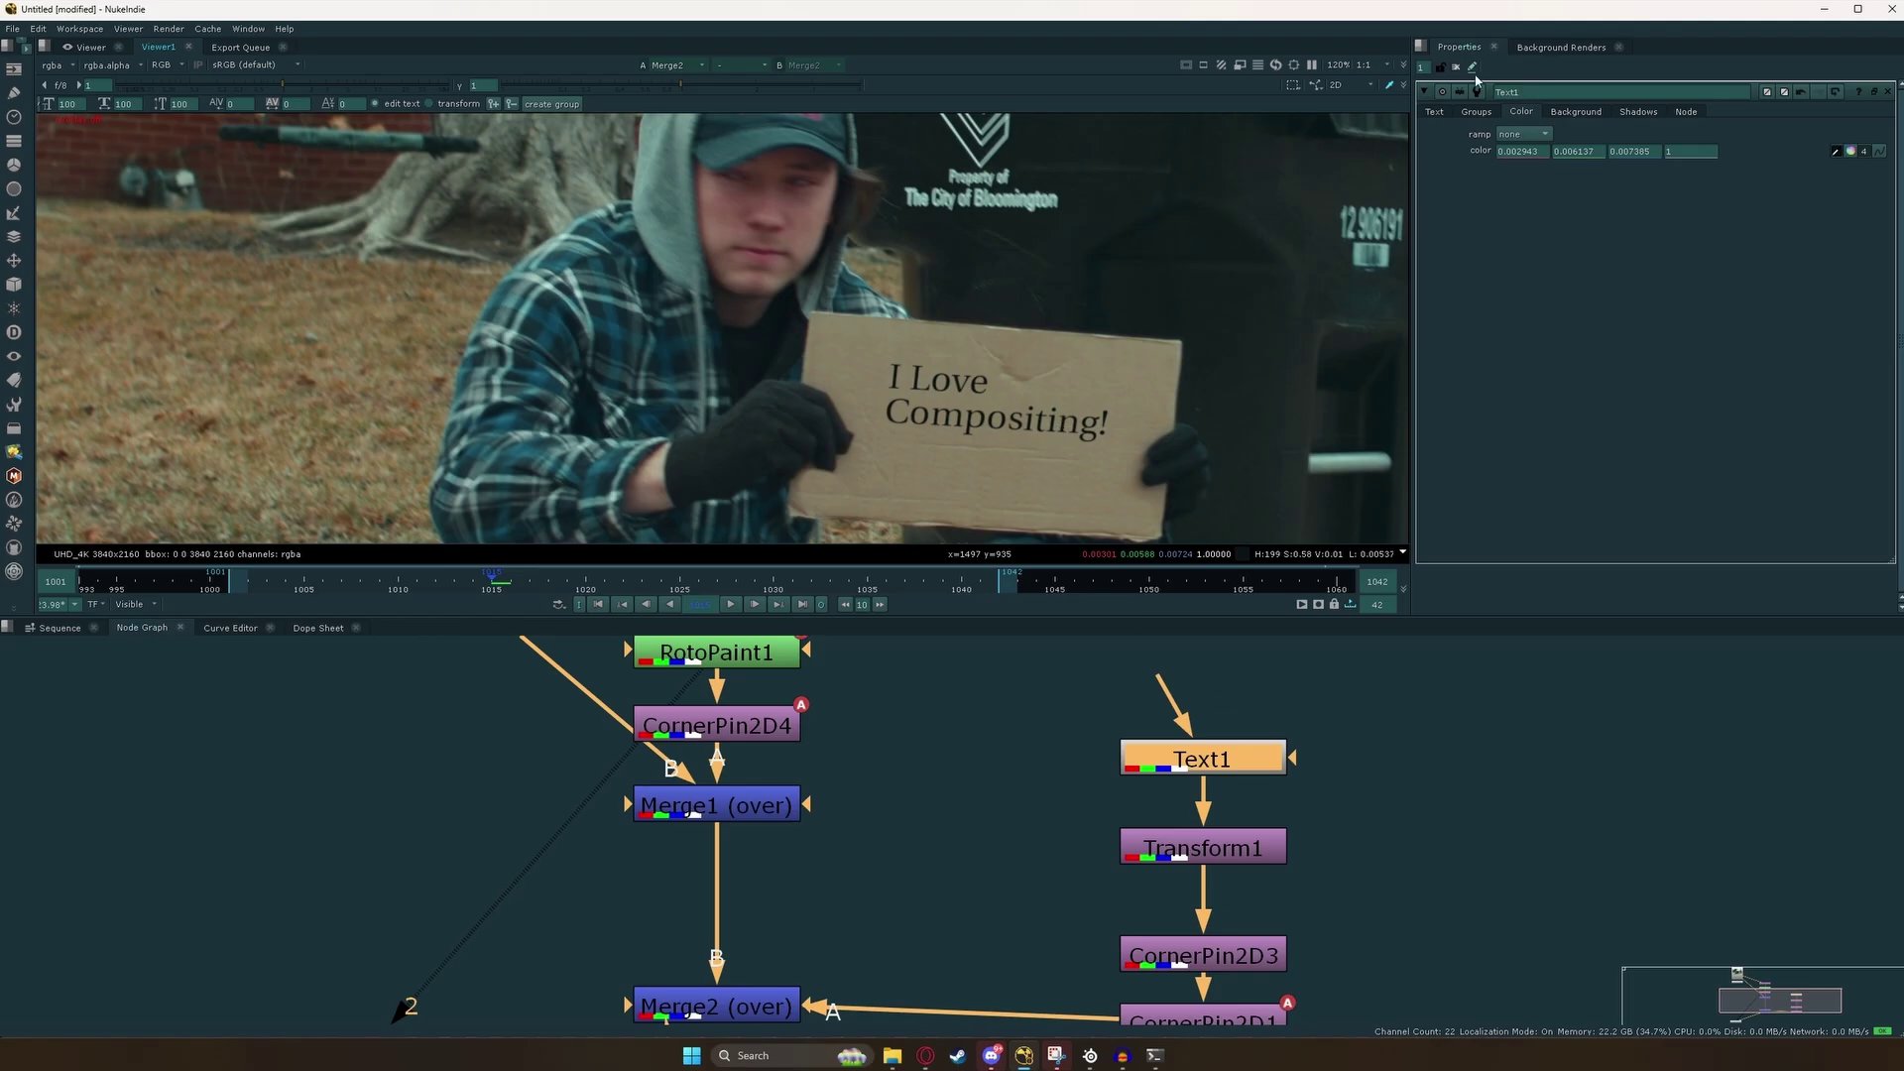
left_click(1435, 111)
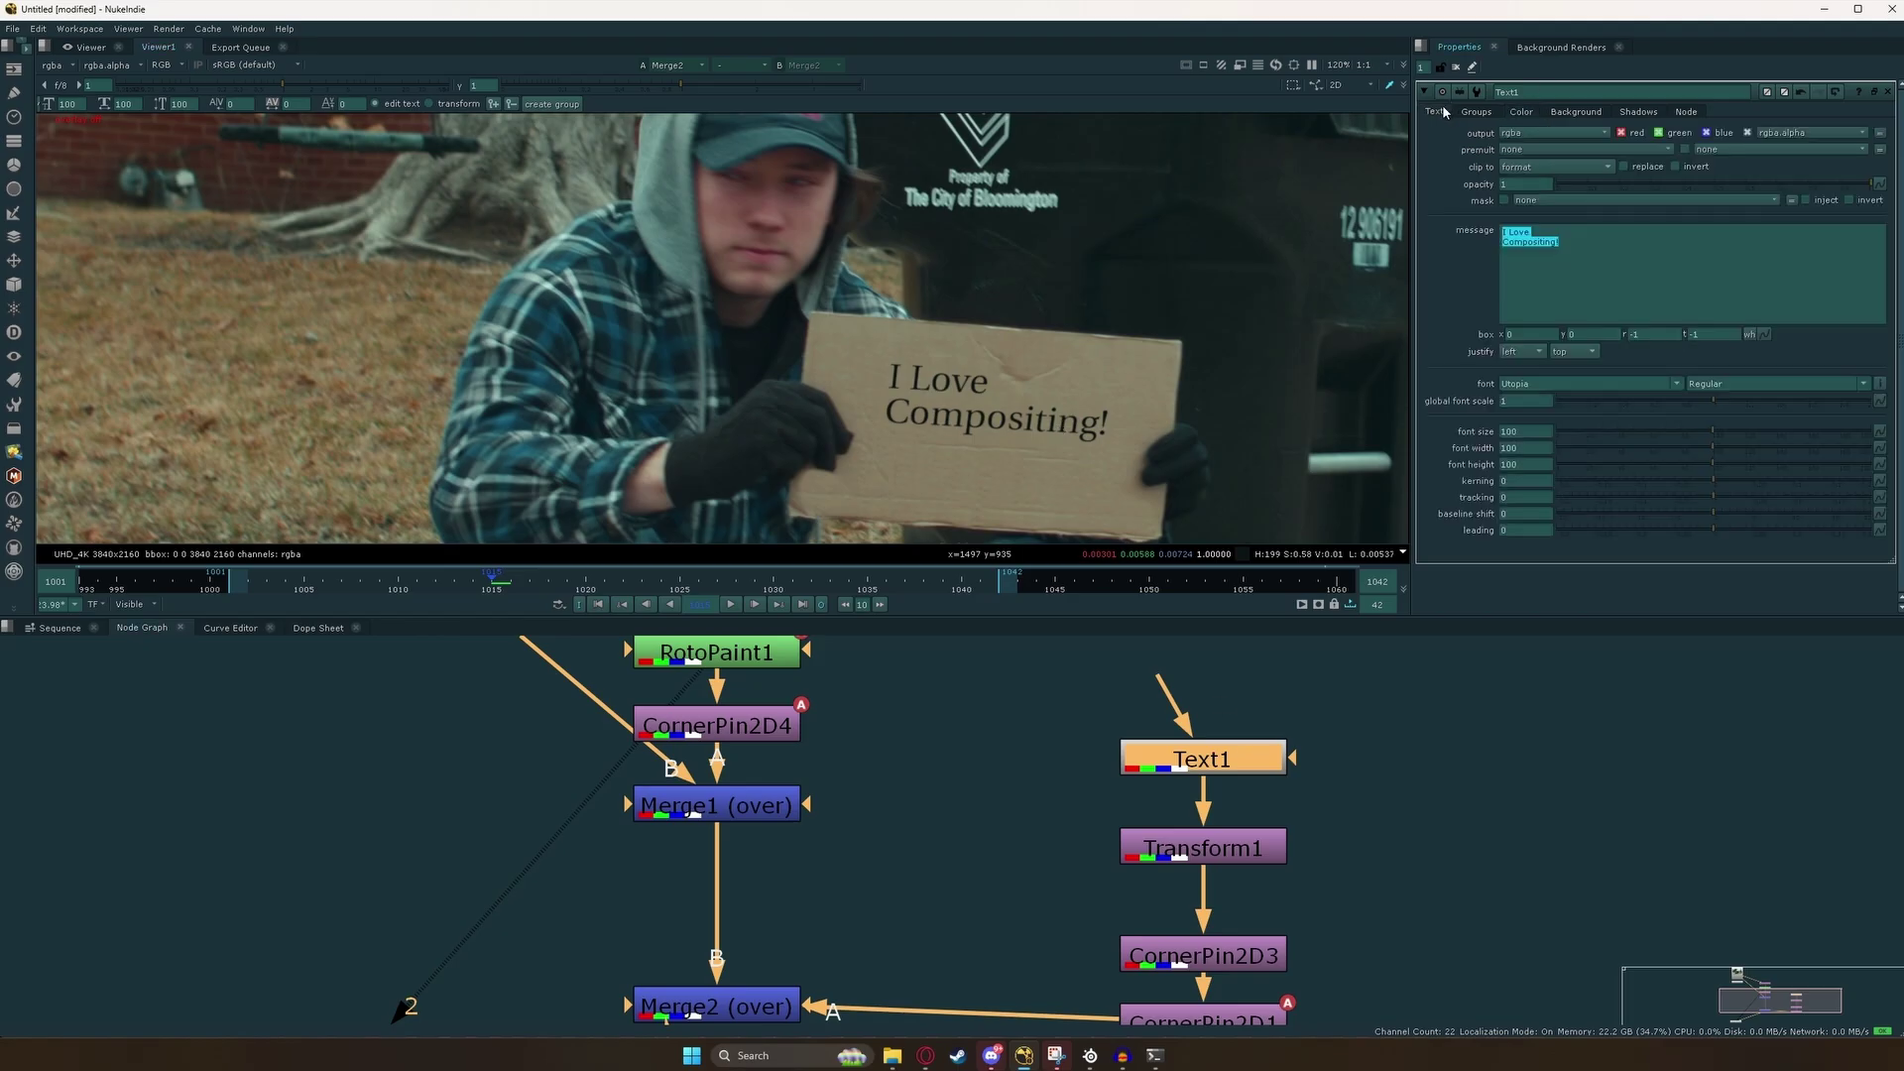
left_click(1600, 385)
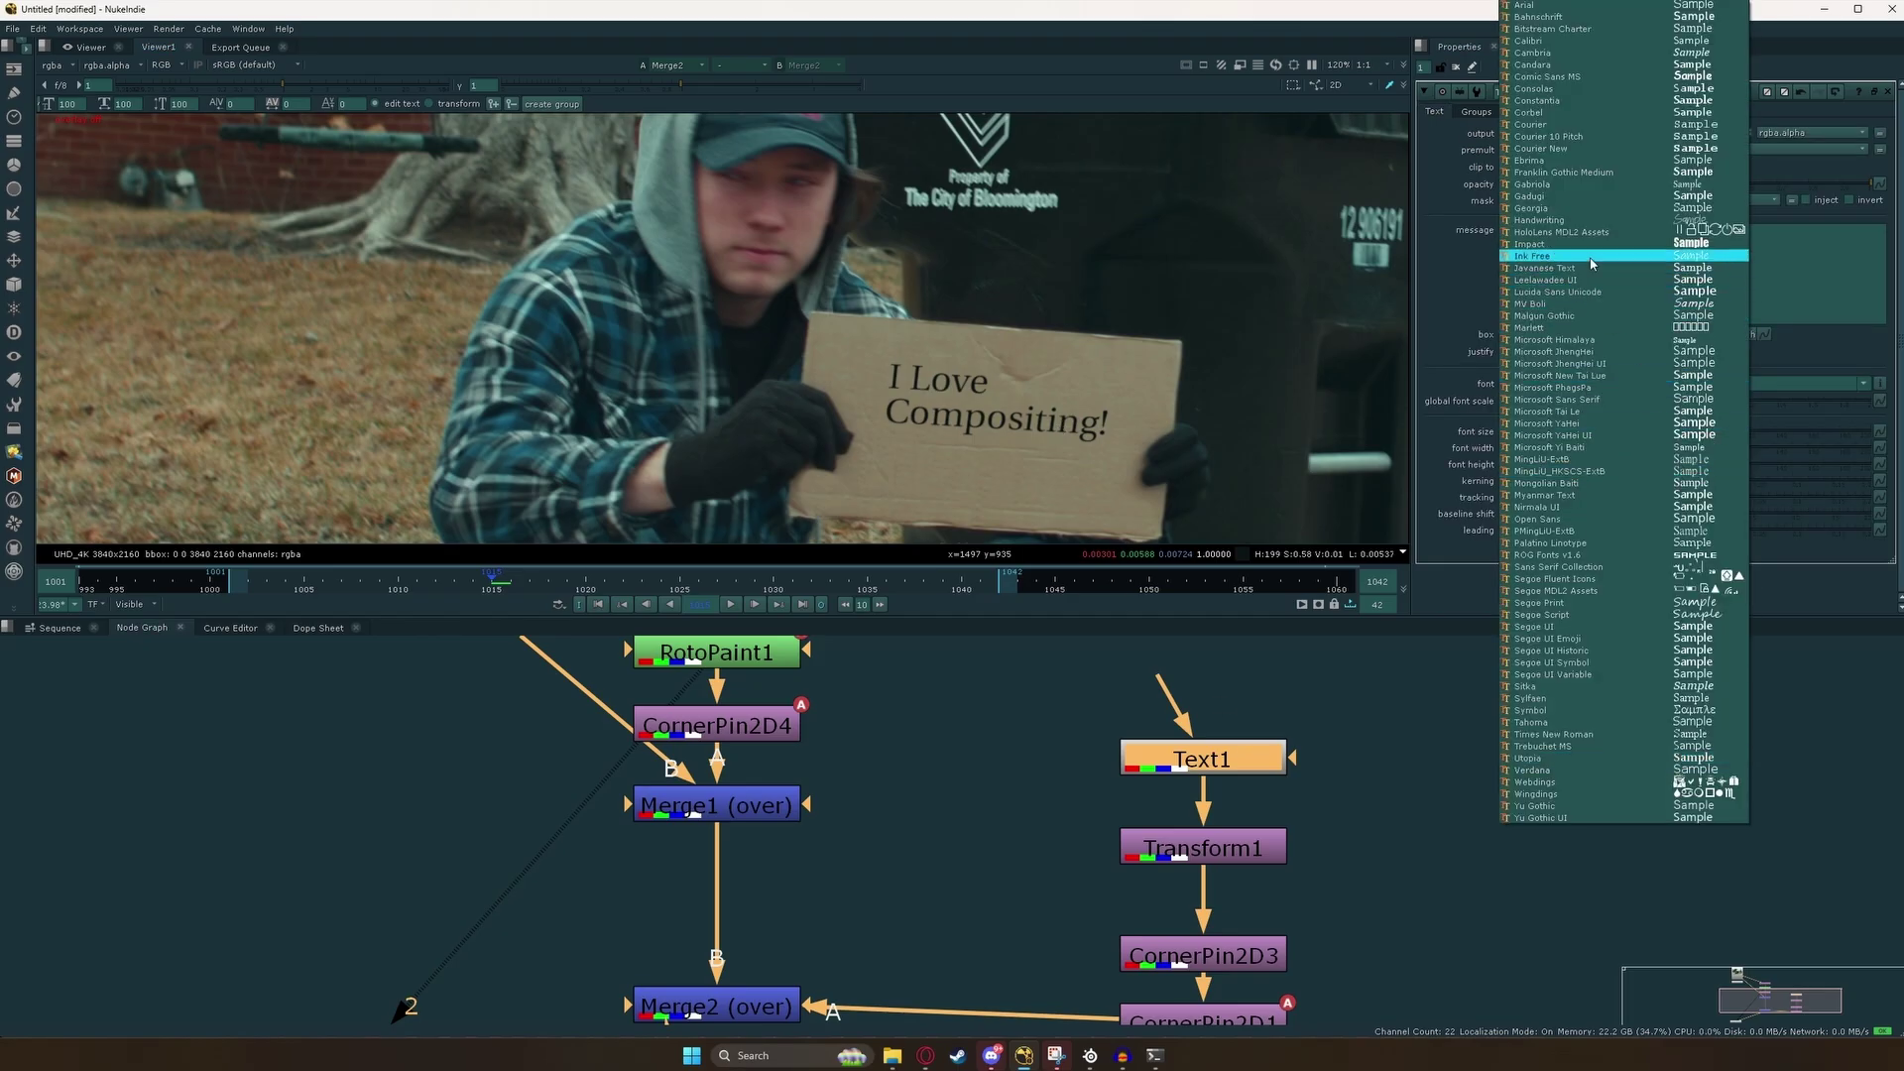
left_click(1620, 229)
scroll(1127, 395, "down", 4)
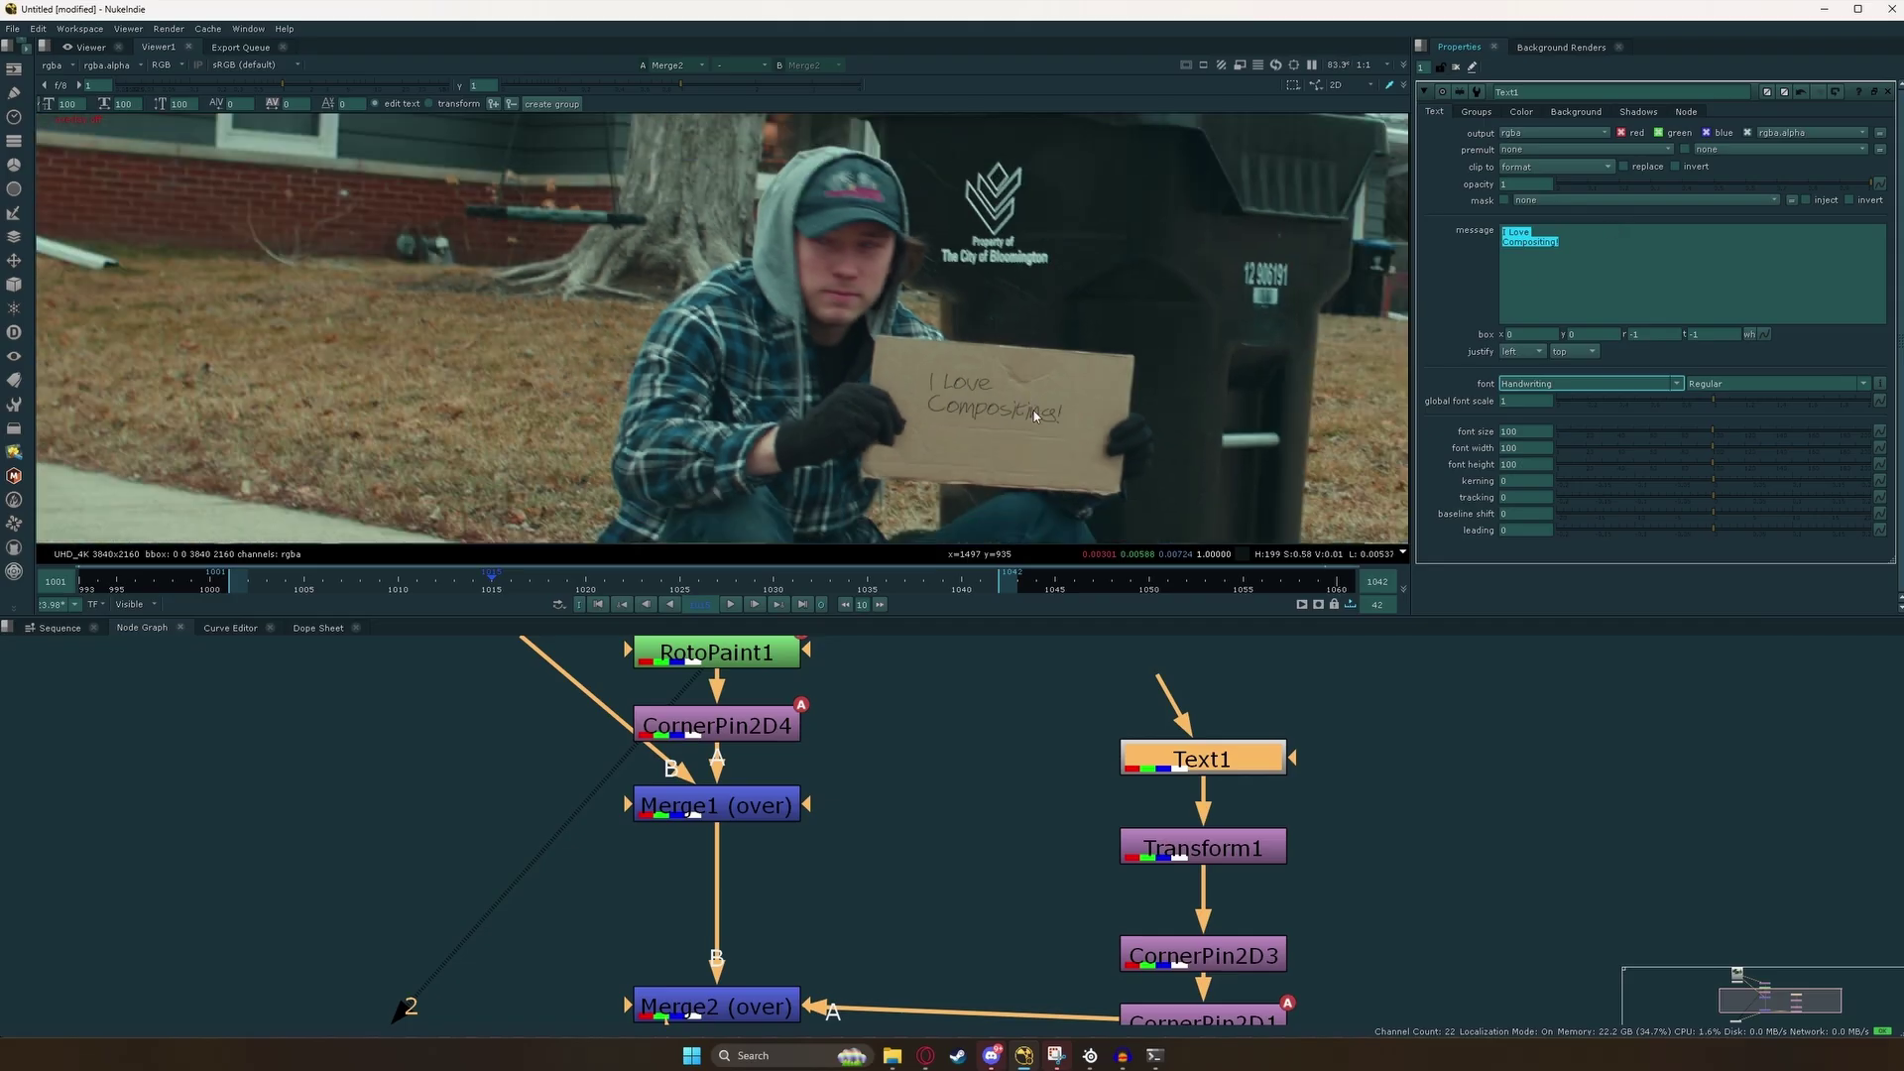
scroll(1038, 416, "up", 6)
scroll(1039, 417, "down", 4)
scroll(1109, 415, "up", 6)
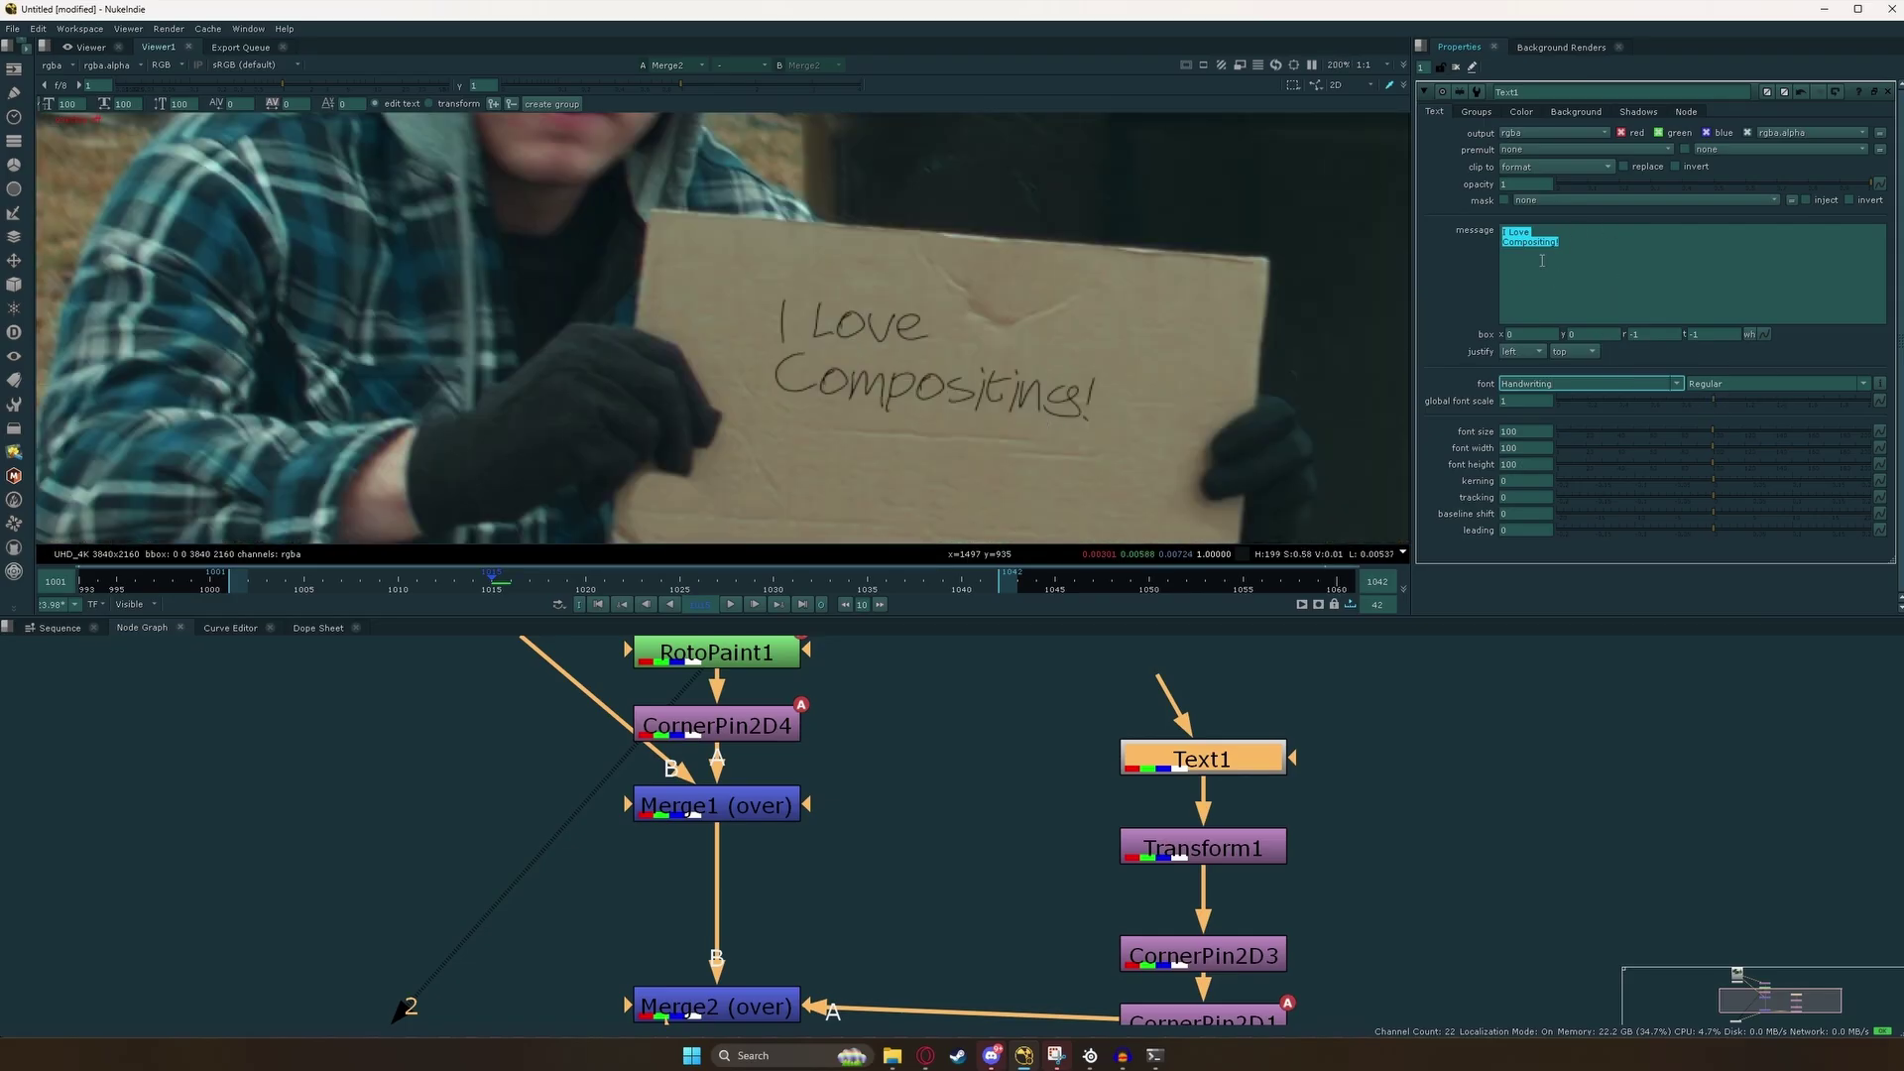
Set Transform1's scale to 5.4, recenter the text on the cardboard, and hide the viewer overlay.
left_click(1227, 843)
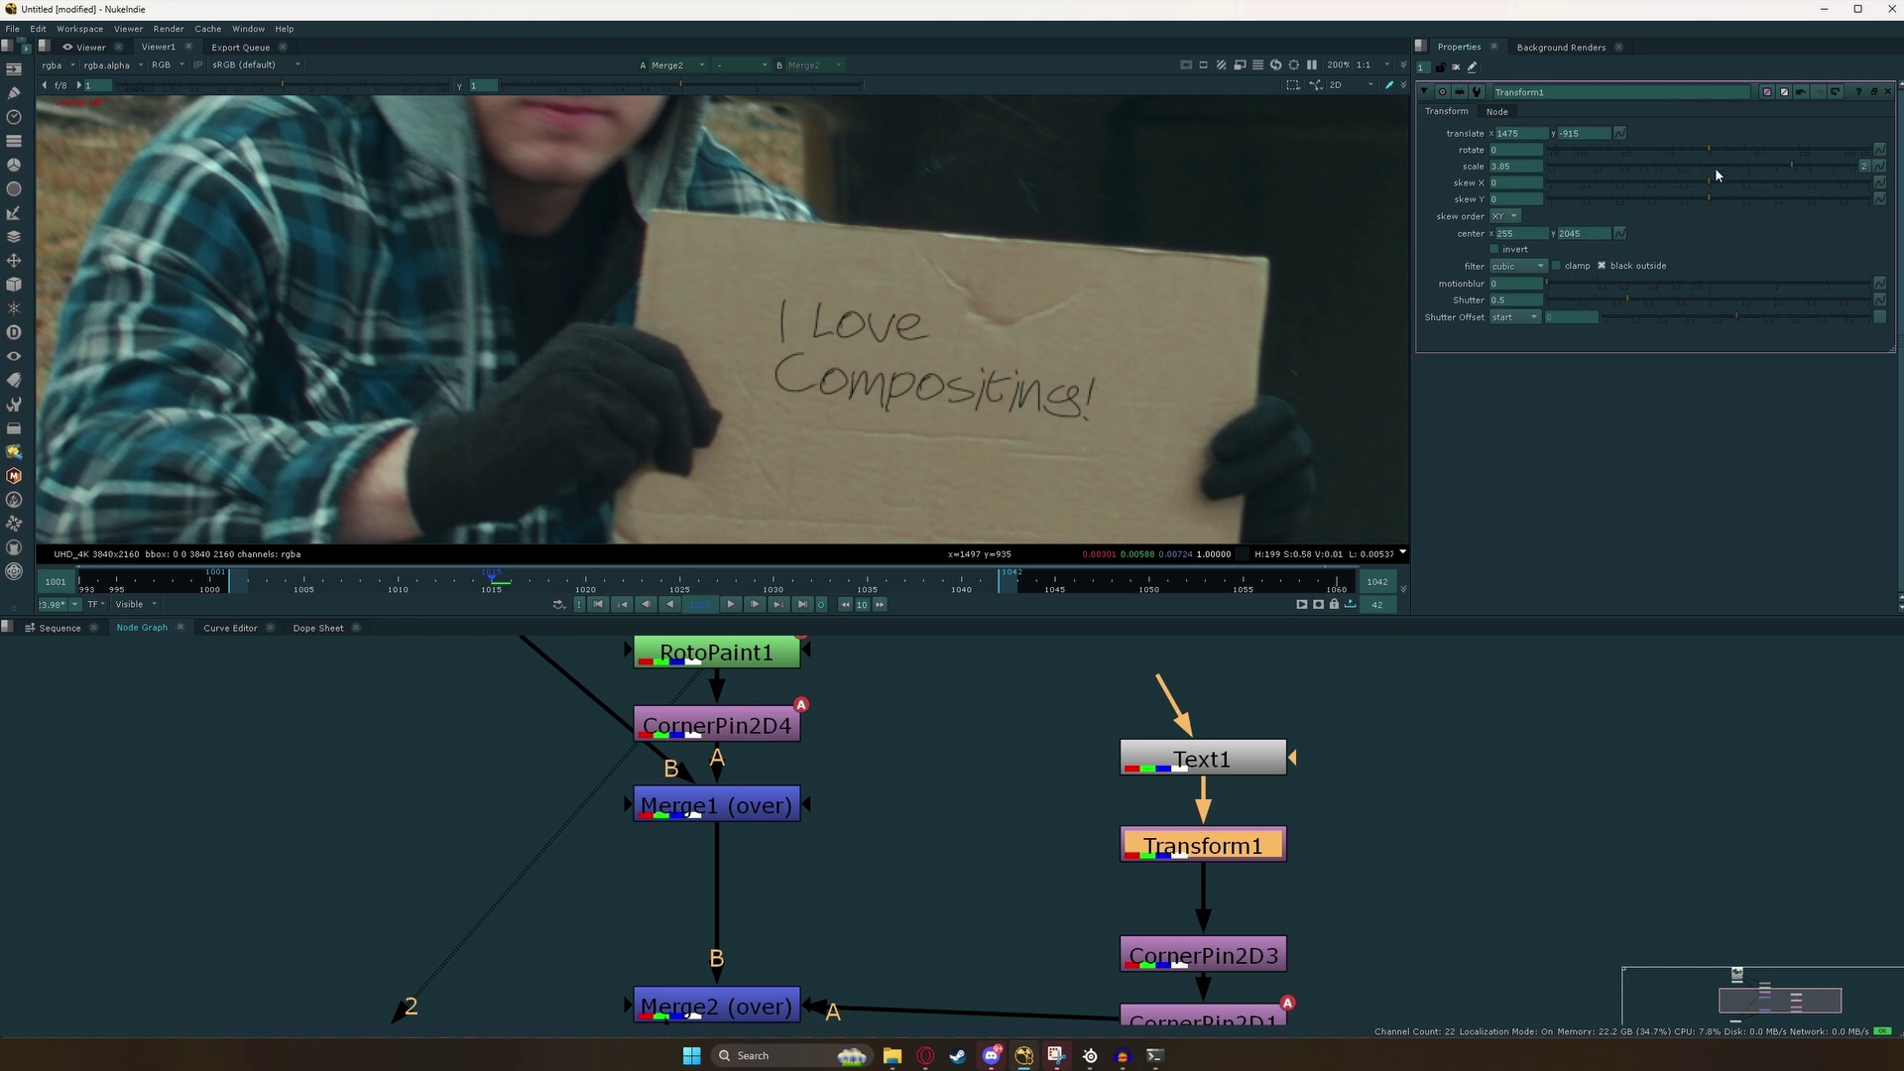
left_click_drag(1791, 166, 1813, 159)
scroll(969, 304, "down", 4)
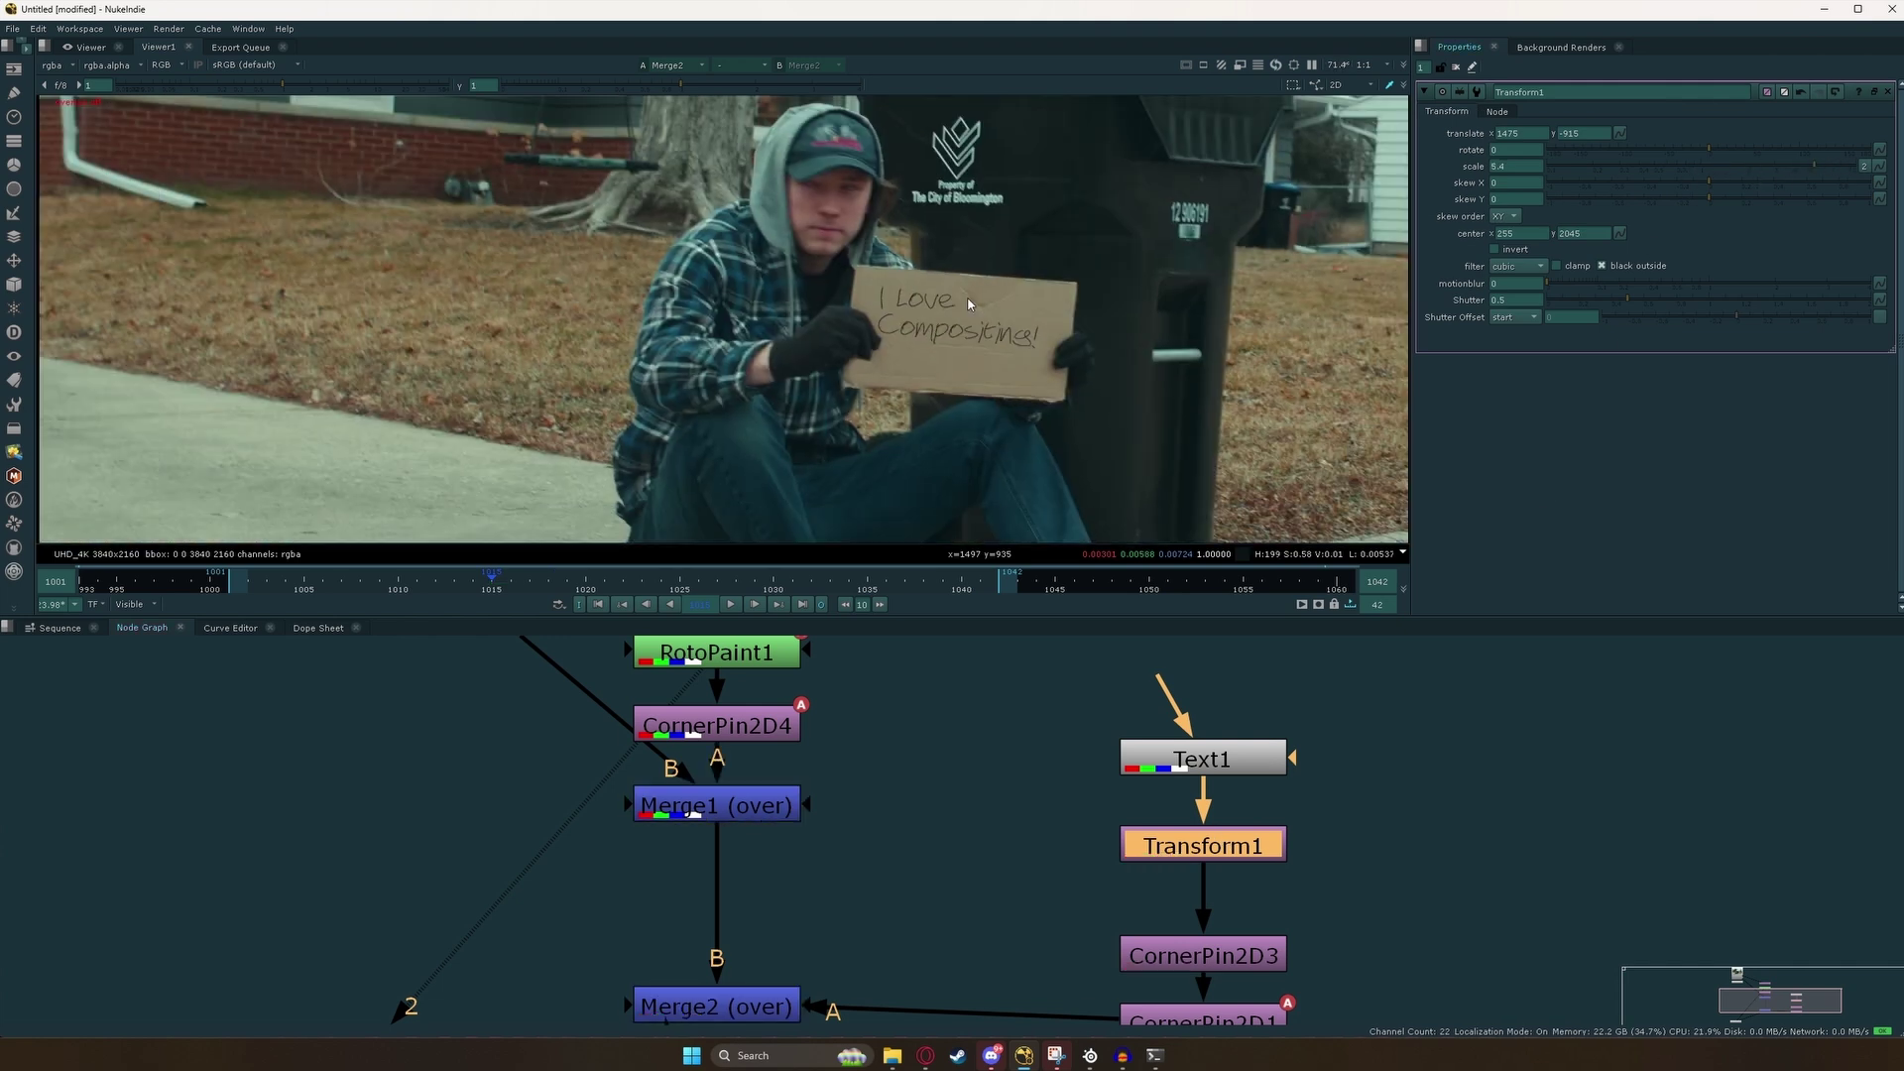
middle_click_drag(1010, 362, 950, 341)
scroll(938, 337, "up", 2)
left_click_drag(886, 286, 901, 308)
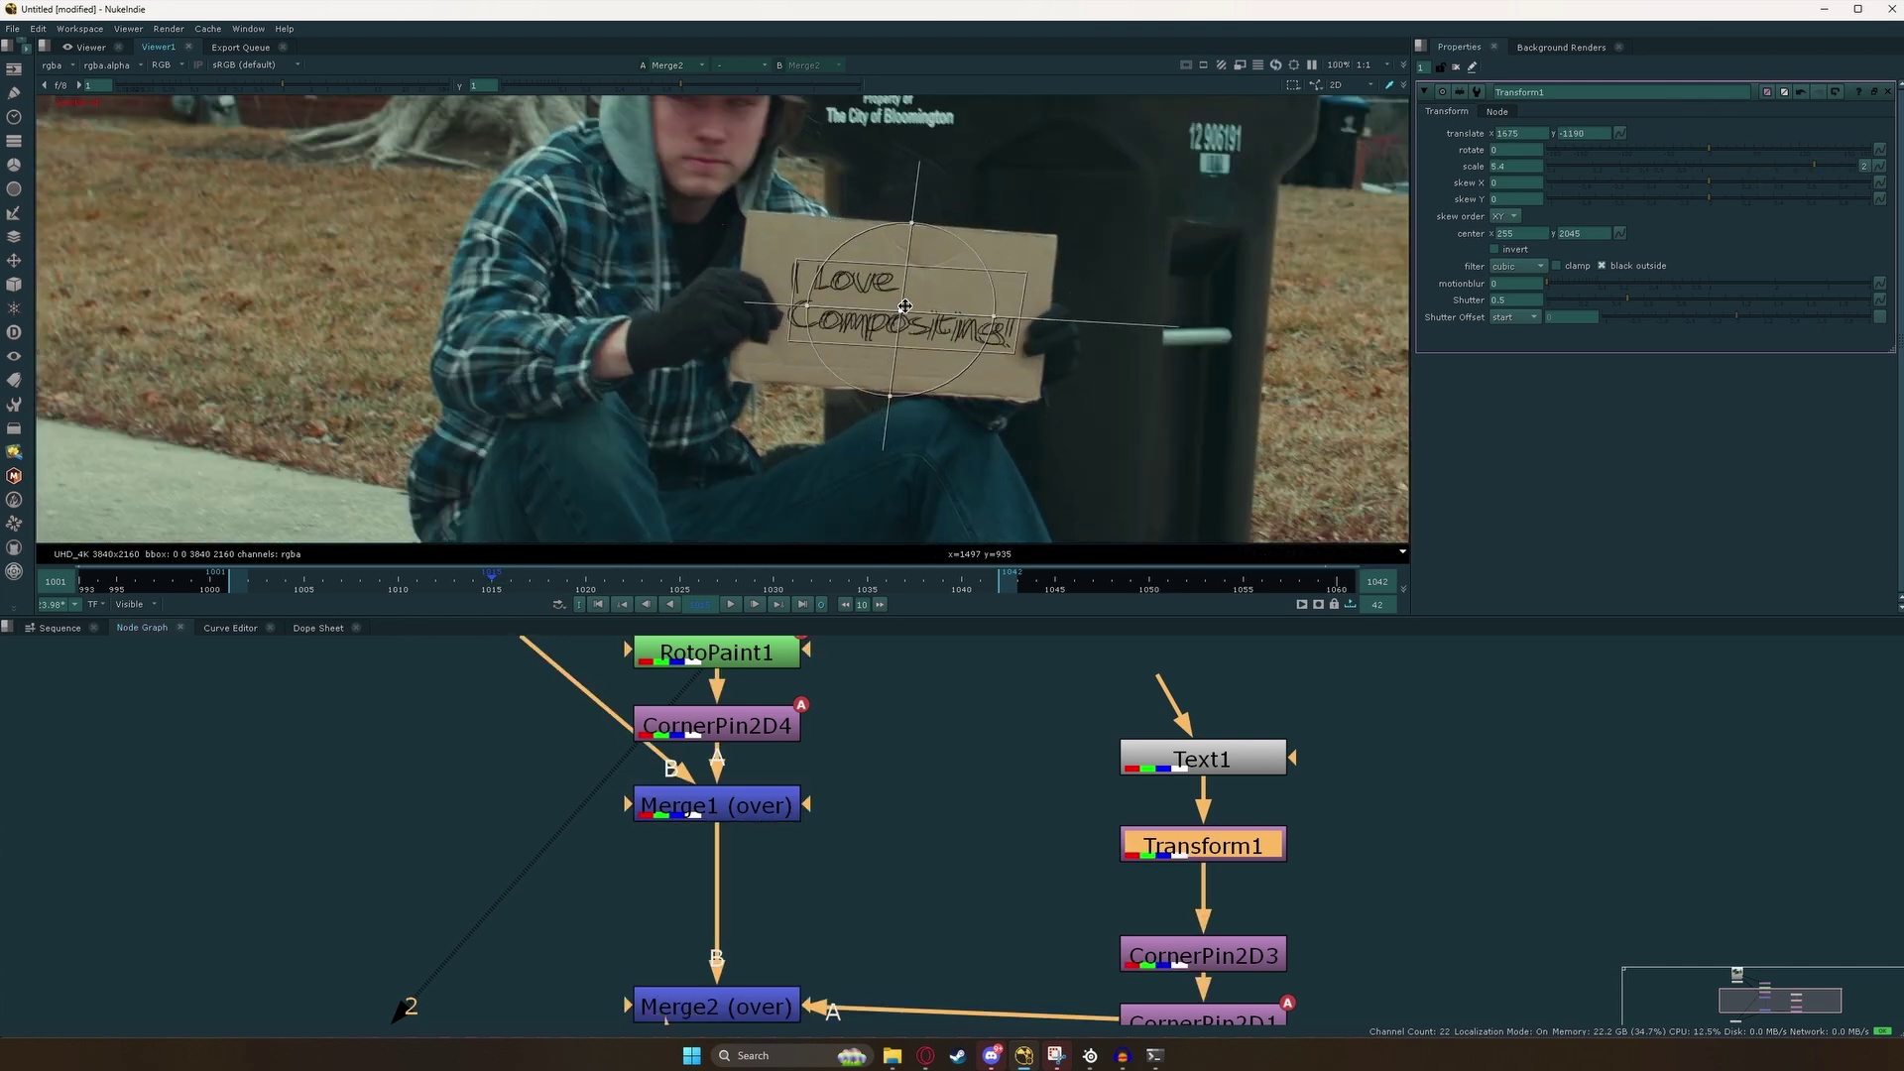
scroll(902, 308, "down", 6)
key("q")
scroll(905, 322, "up", 3)
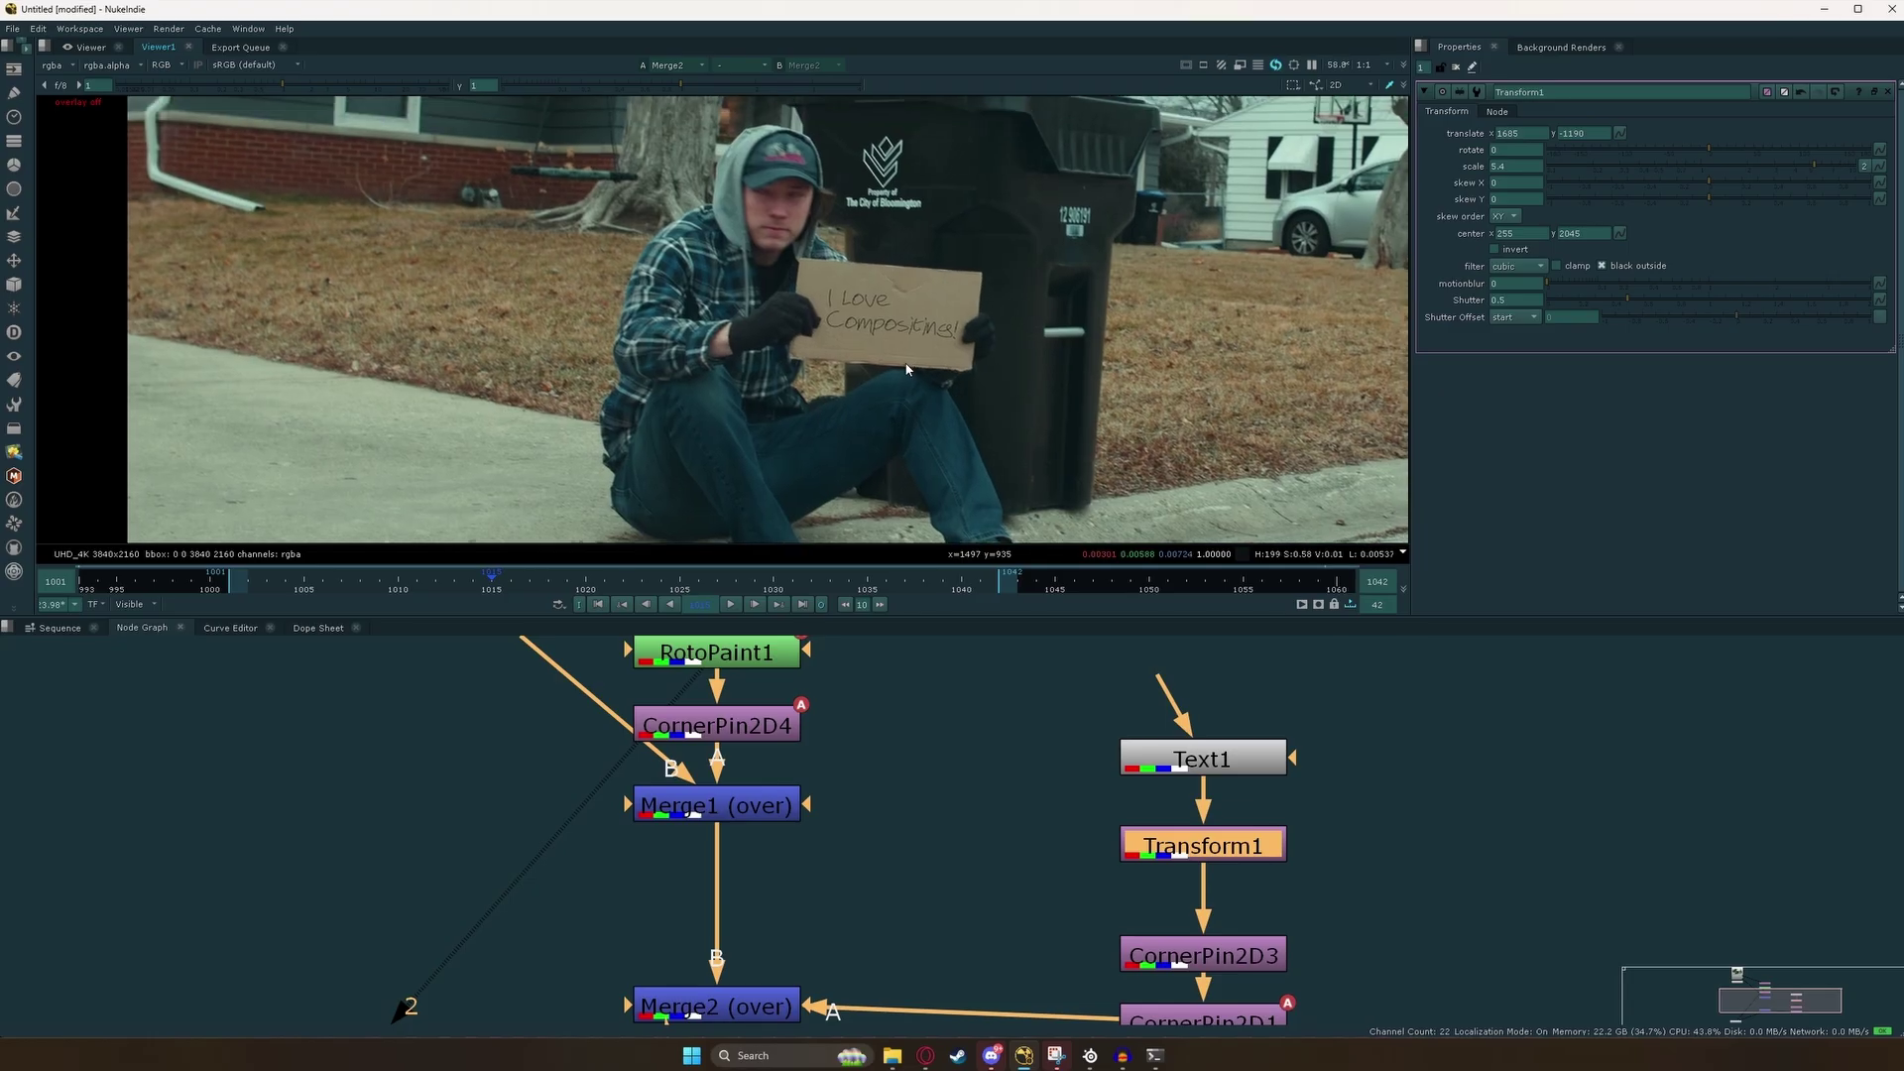
Play the shot in the maximized viewer and compare the lettering's sharpness with the cardboard's edges.
key("space")
scroll(611, 688, "up", 3)
scroll(695, 679, "down", 3)
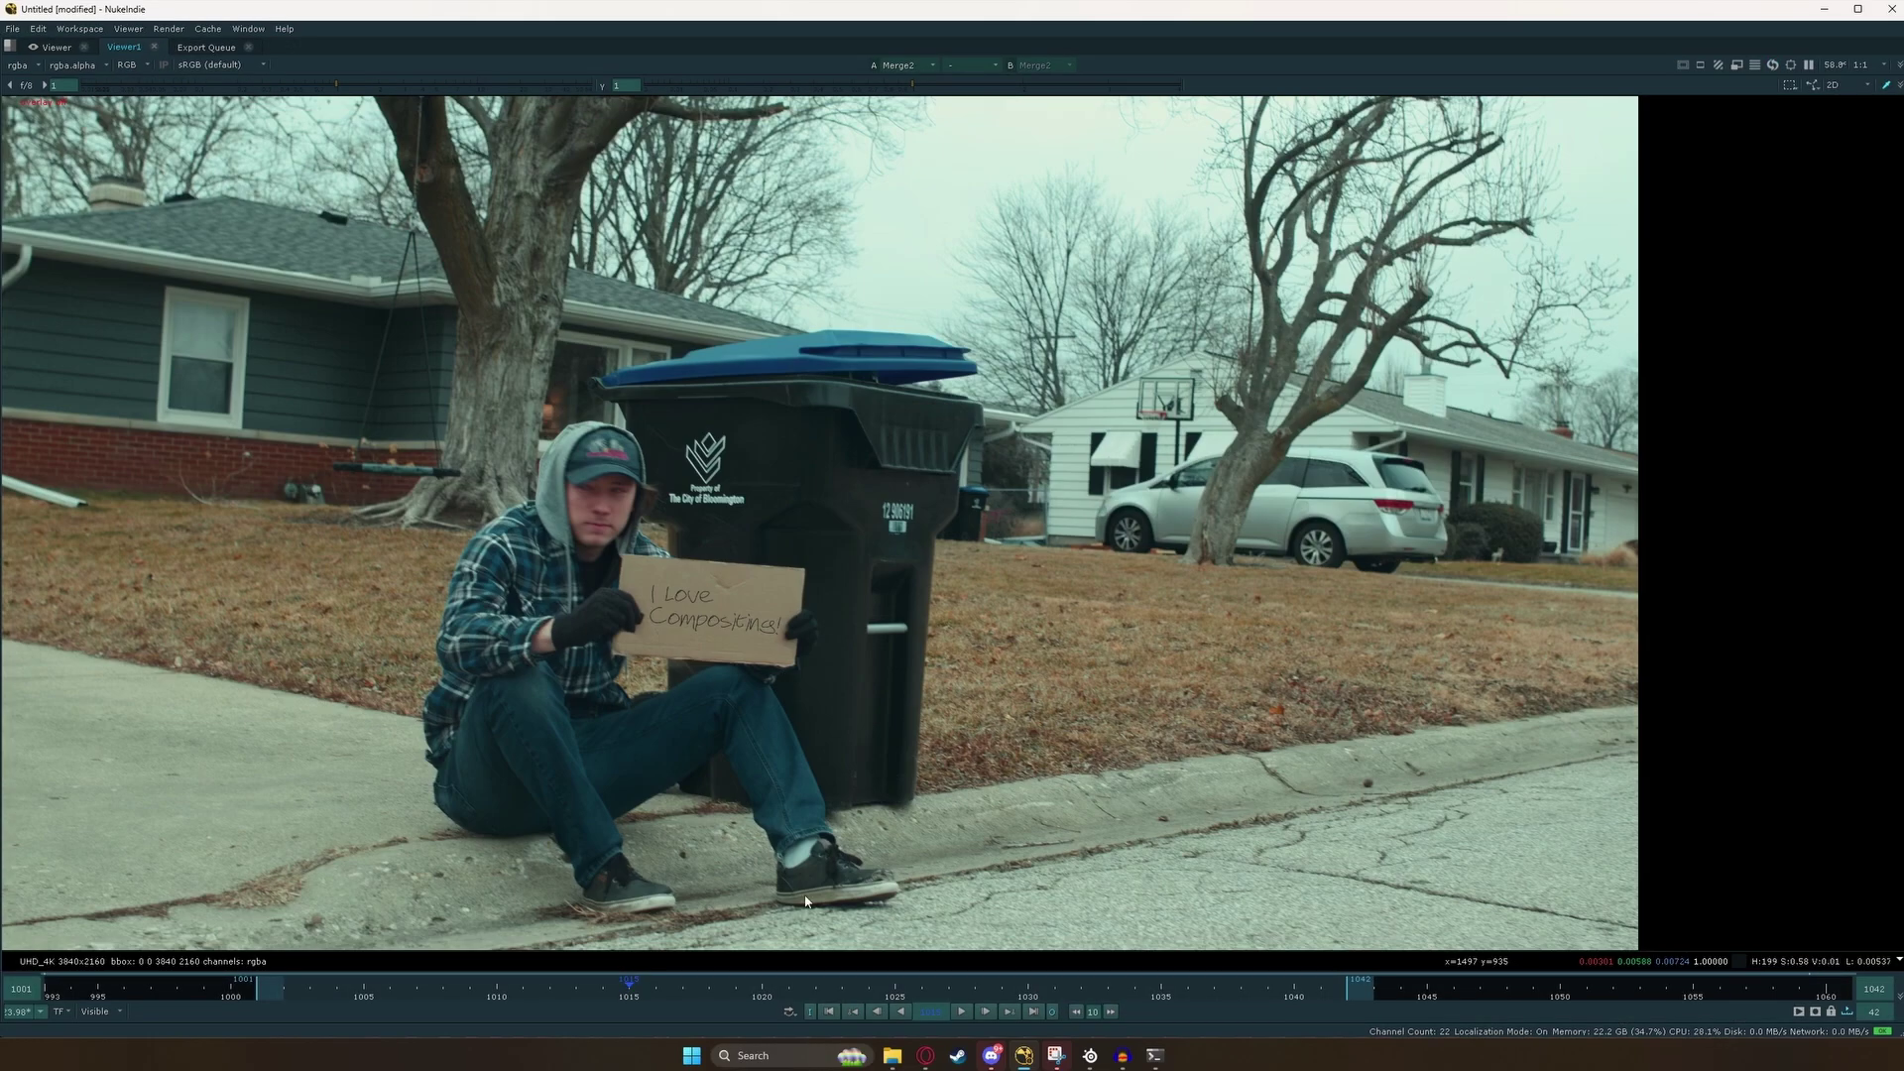
left_click(963, 1011)
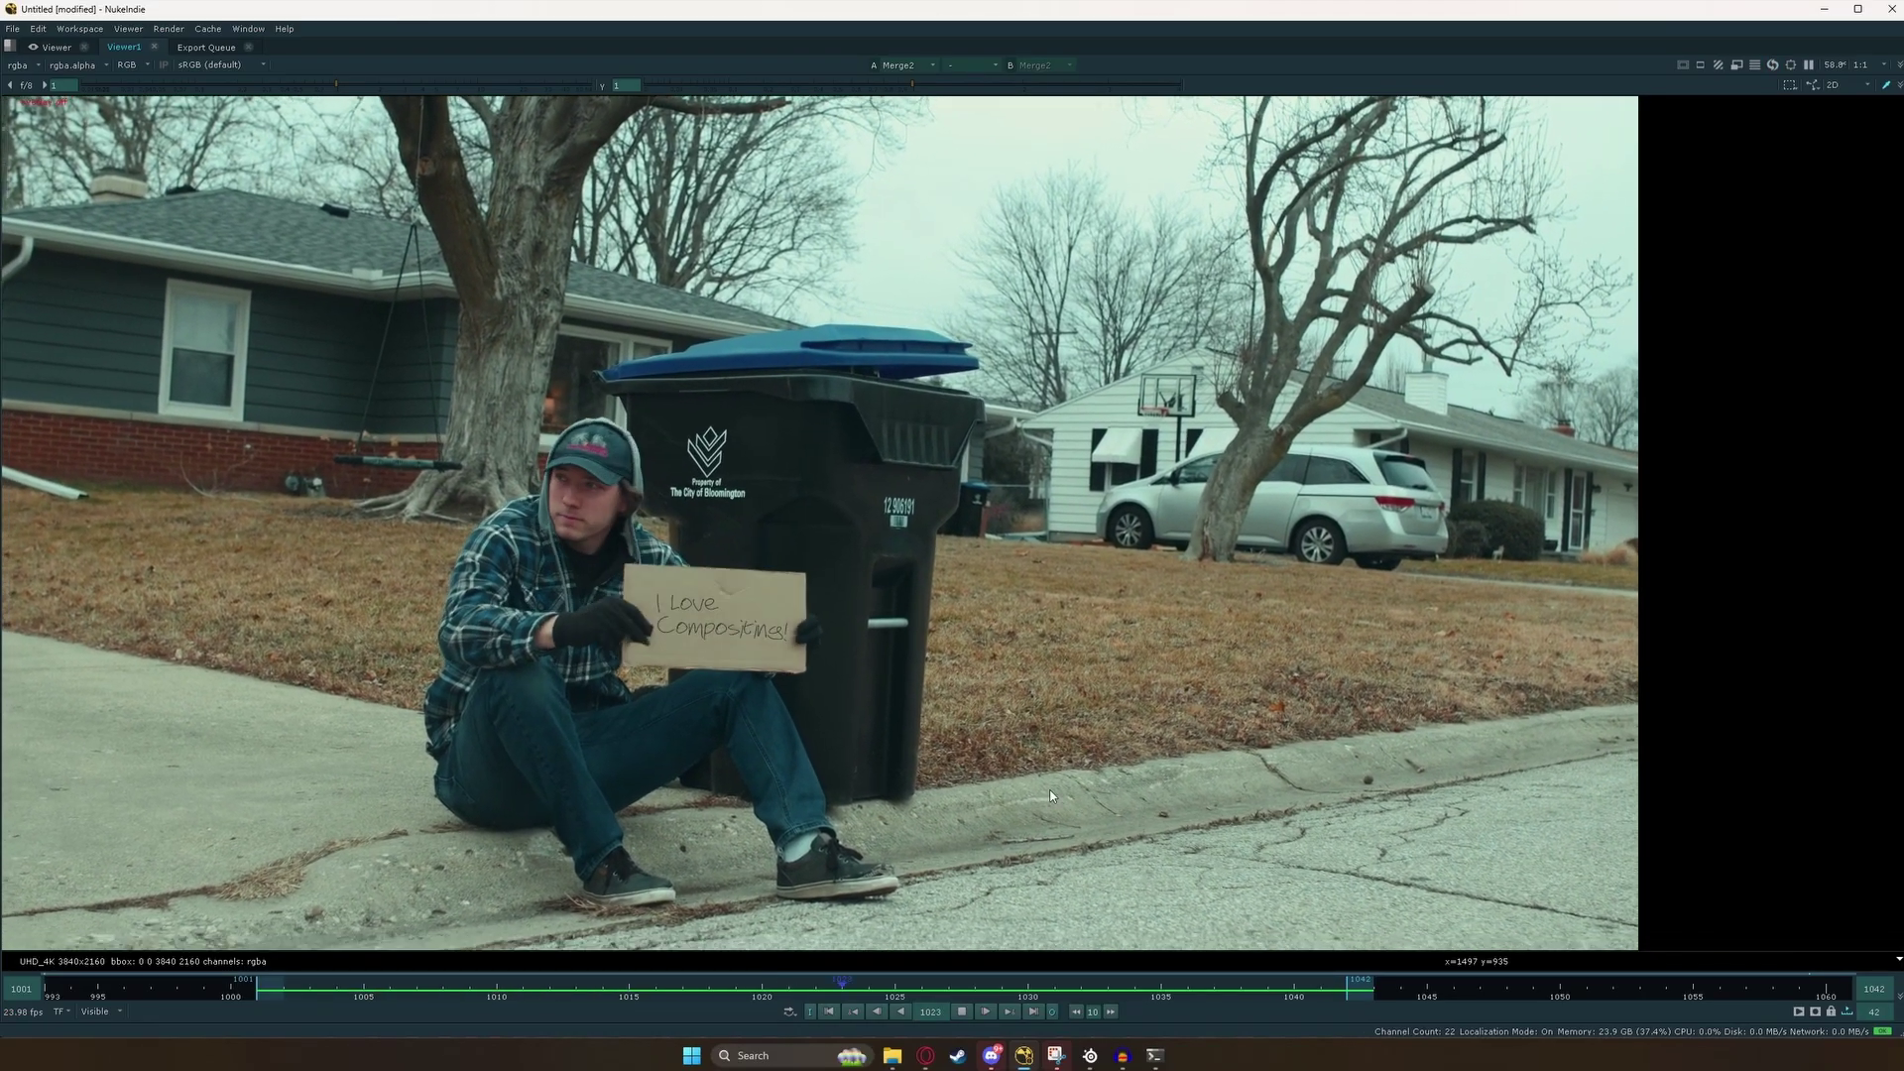
scroll(720, 652, "up", 6)
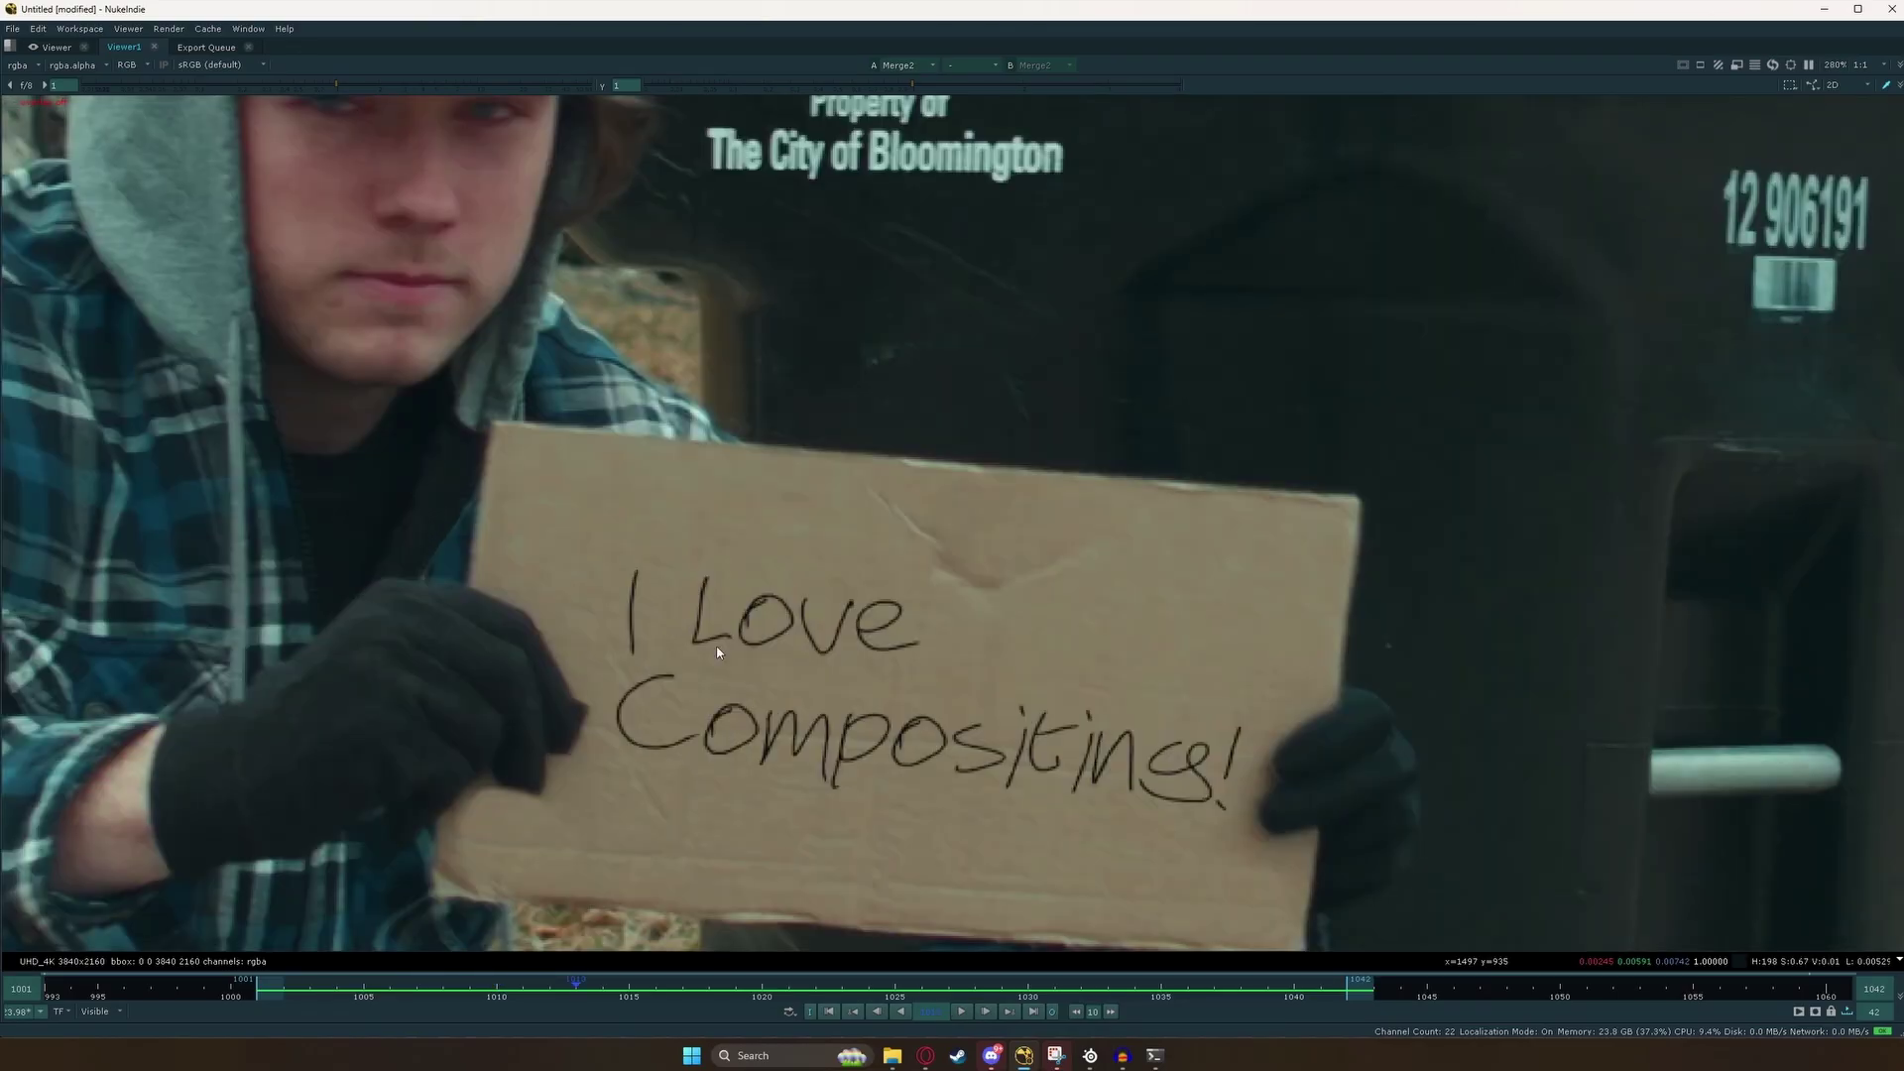
scroll(965, 488, "up", 3)
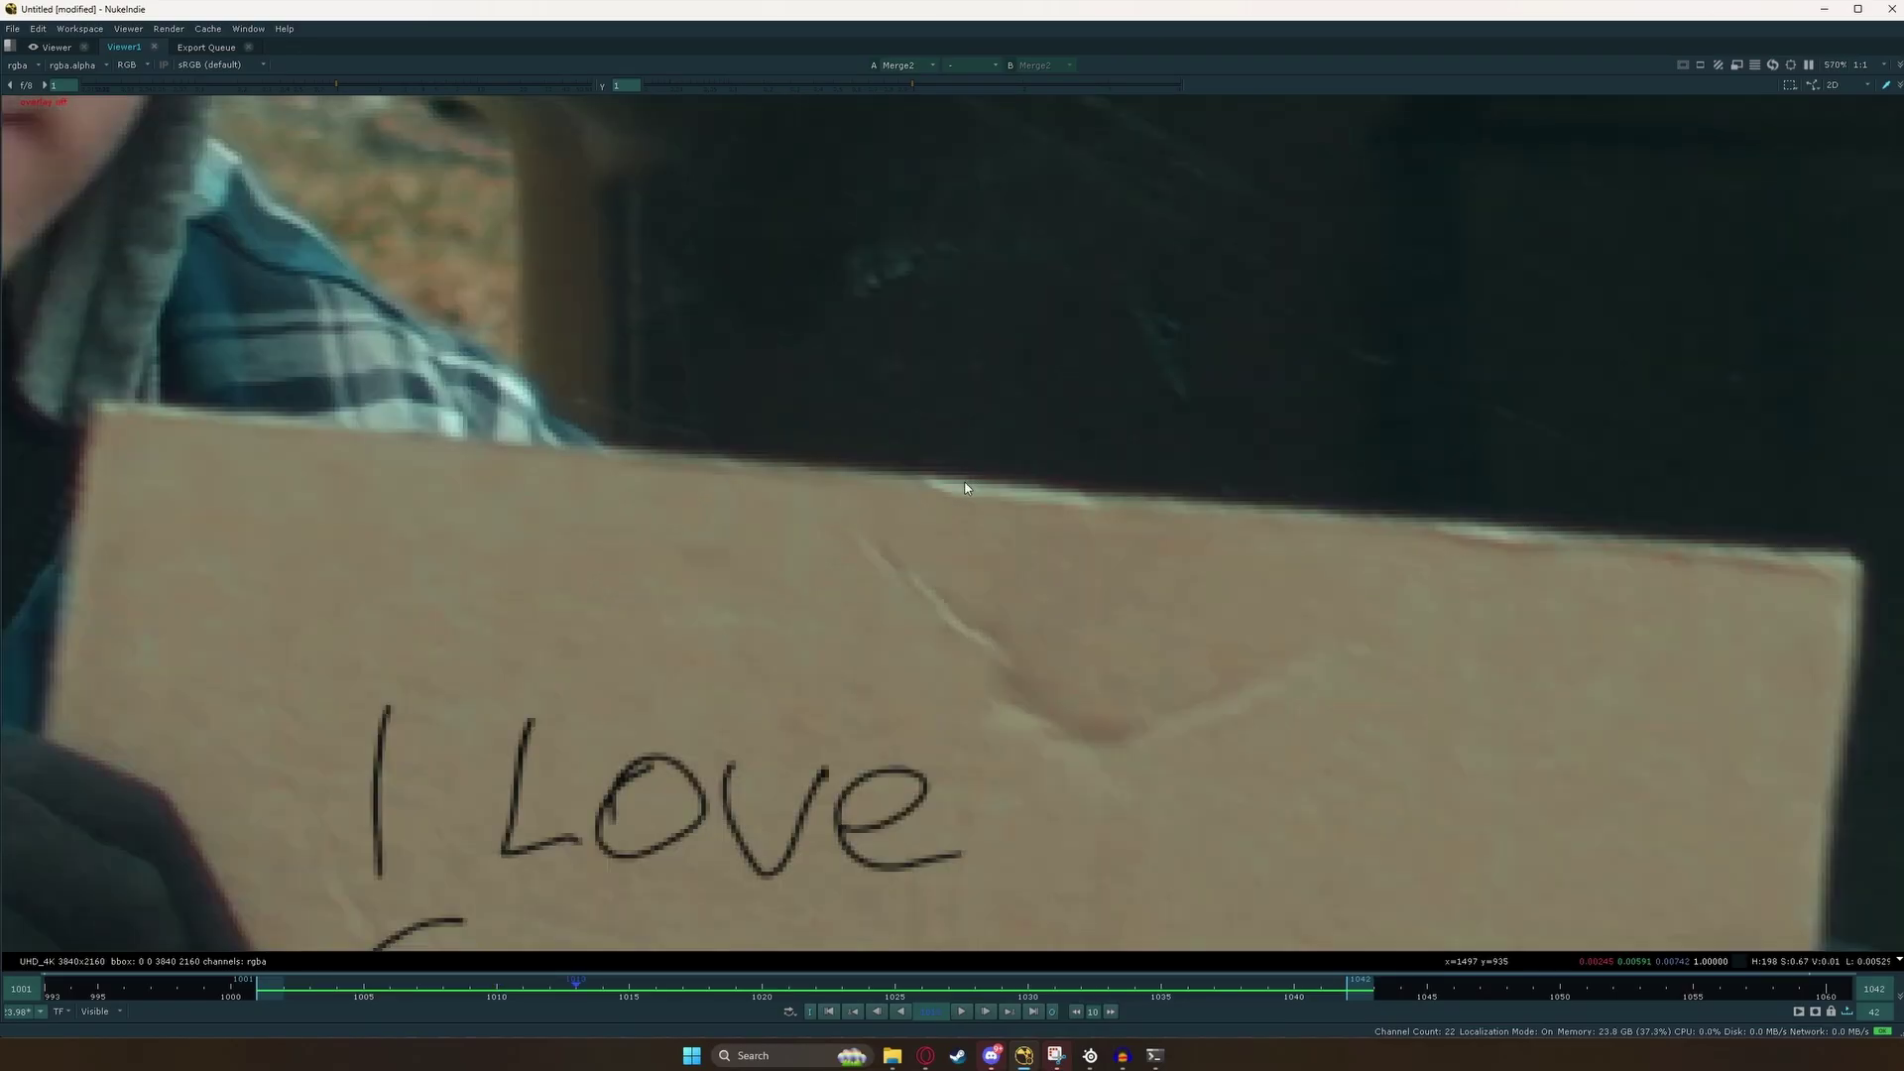
scroll(957, 527, "down", 2)
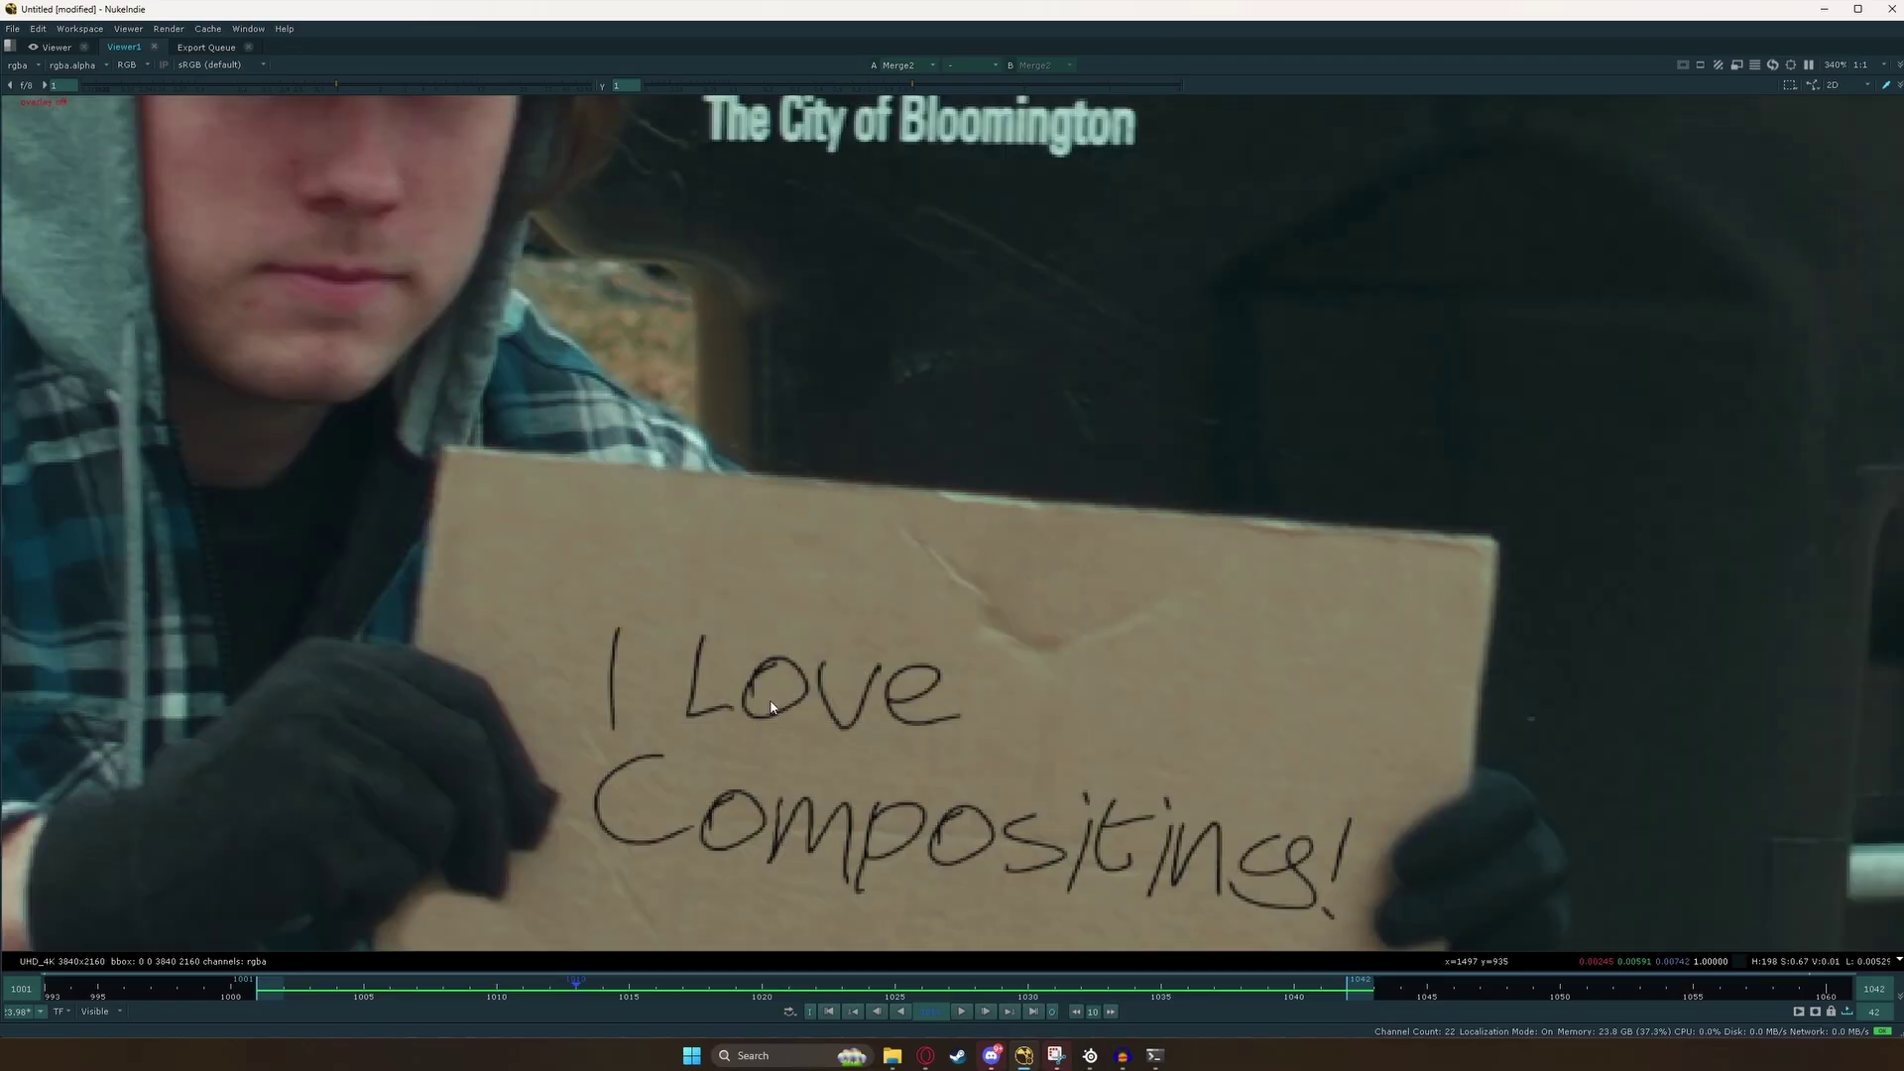
scroll(772, 707, "up", 2)
scroll(829, 714, "down", 4)
middle_click_drag(829, 713, 708, 663)
scroll(706, 663, "up", 2)
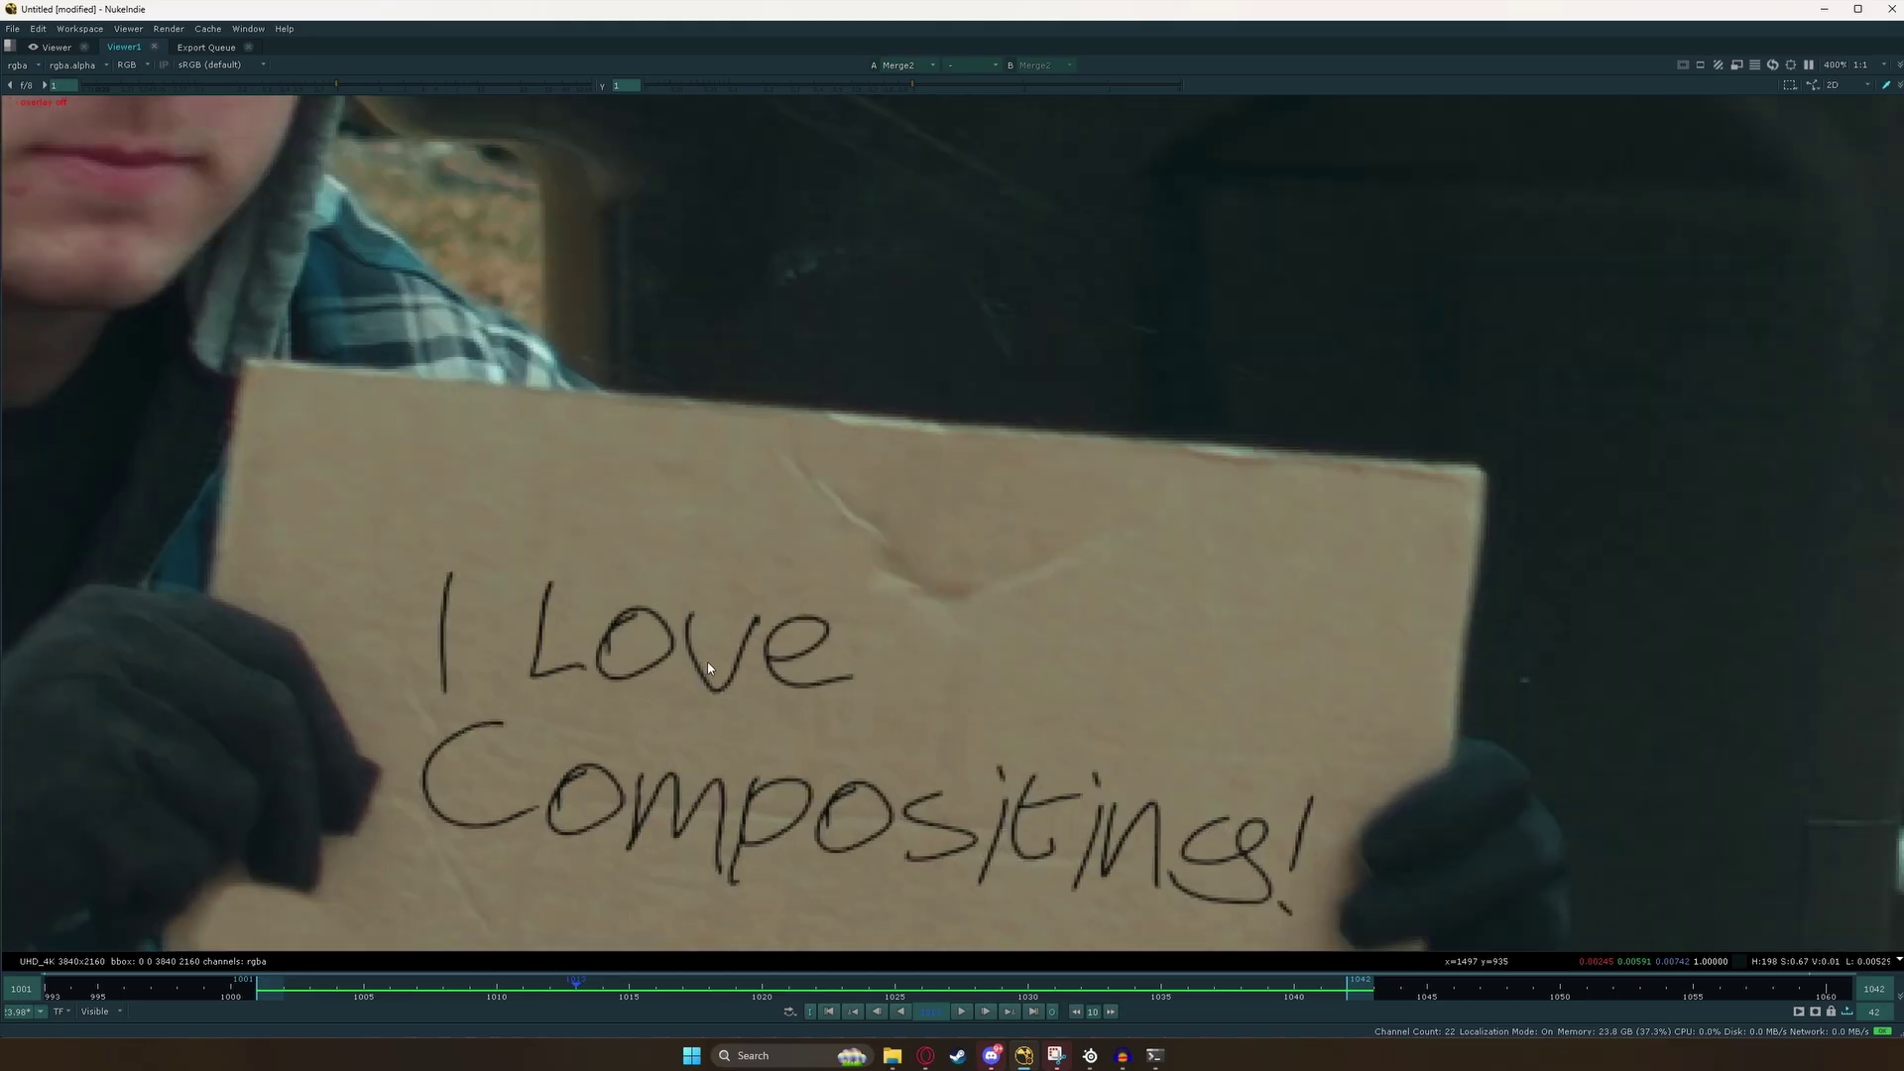
Restore the full workspace layout and insert a Blur node between Text1 and Transform1.
key("space")
scroll(1097, 320, "down", 4)
middle_click_drag(1067, 335, 911, 350)
scroll(910, 349, "up", 2)
scroll(1205, 853, "down", 3)
scroll(1203, 848, "up", 3)
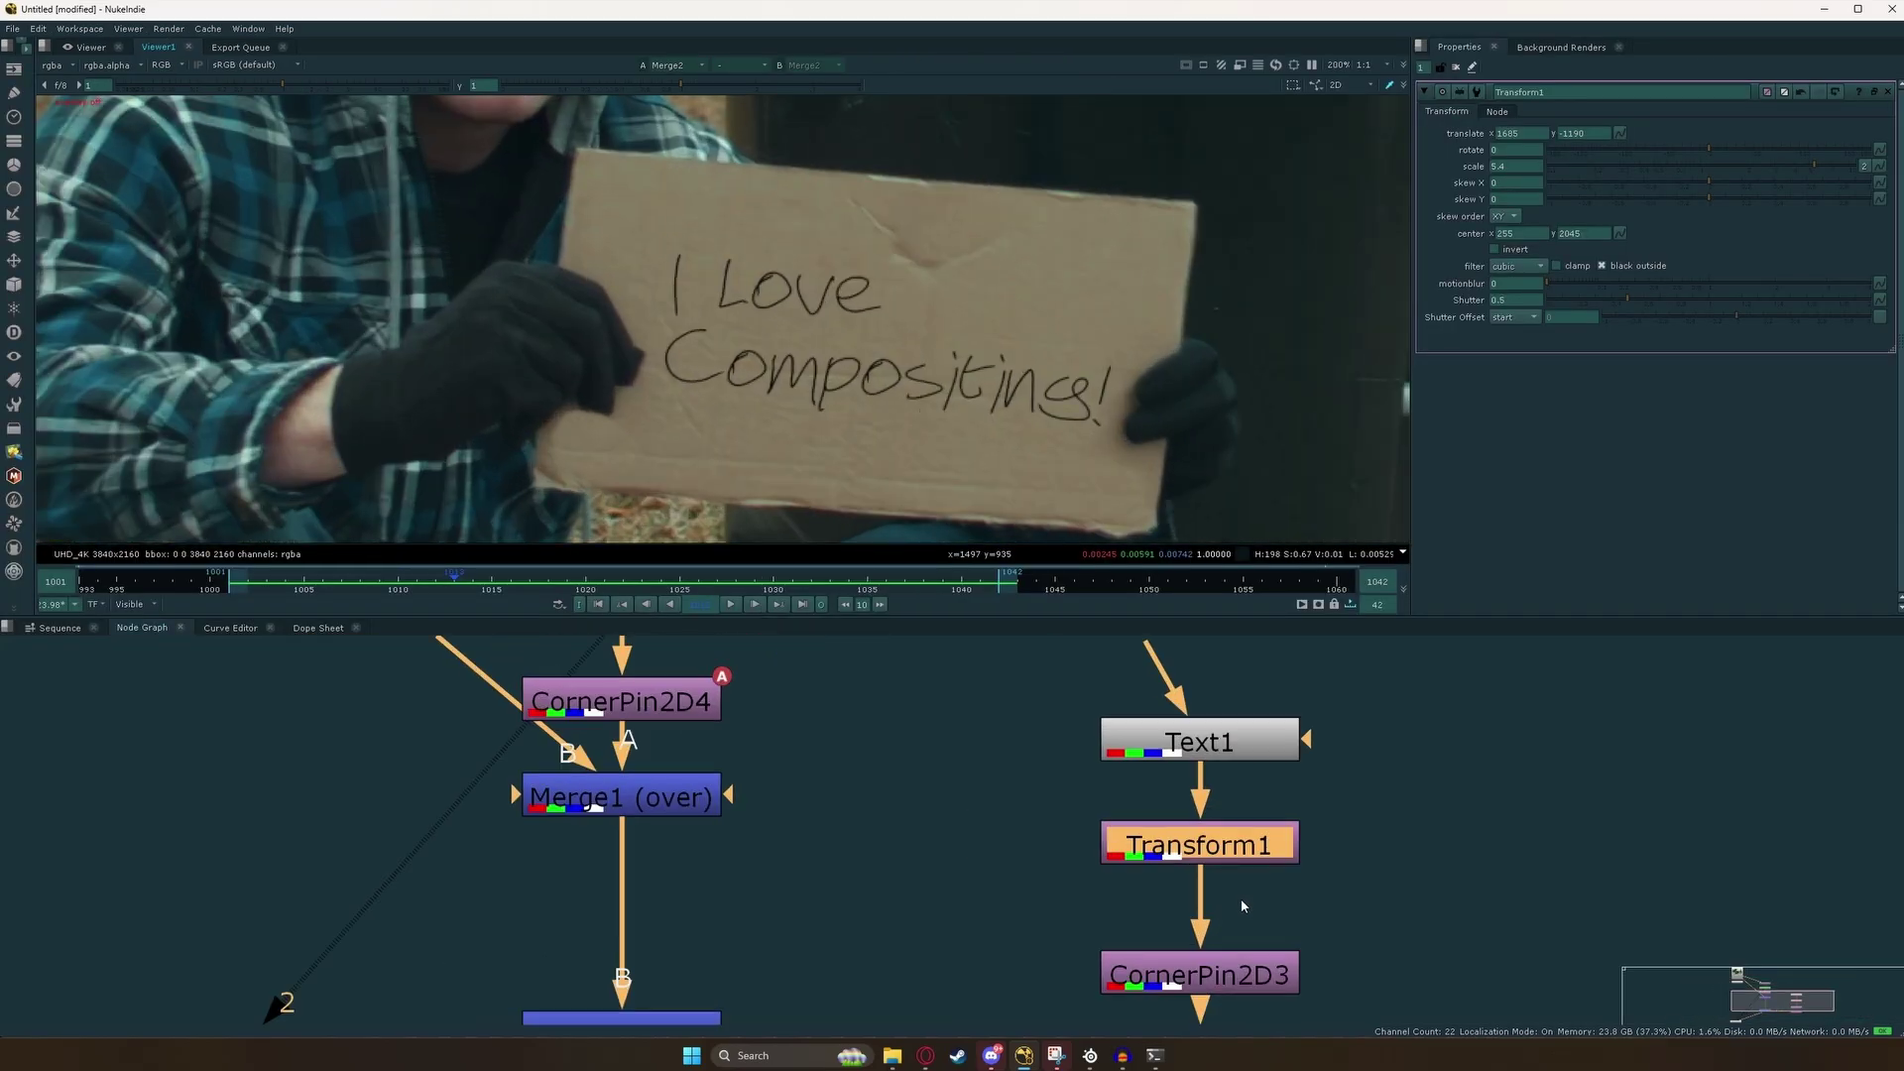
scroll(1158, 879, "down", 2)
middle_click_drag(1297, 916, 1254, 805)
left_click(1129, 907)
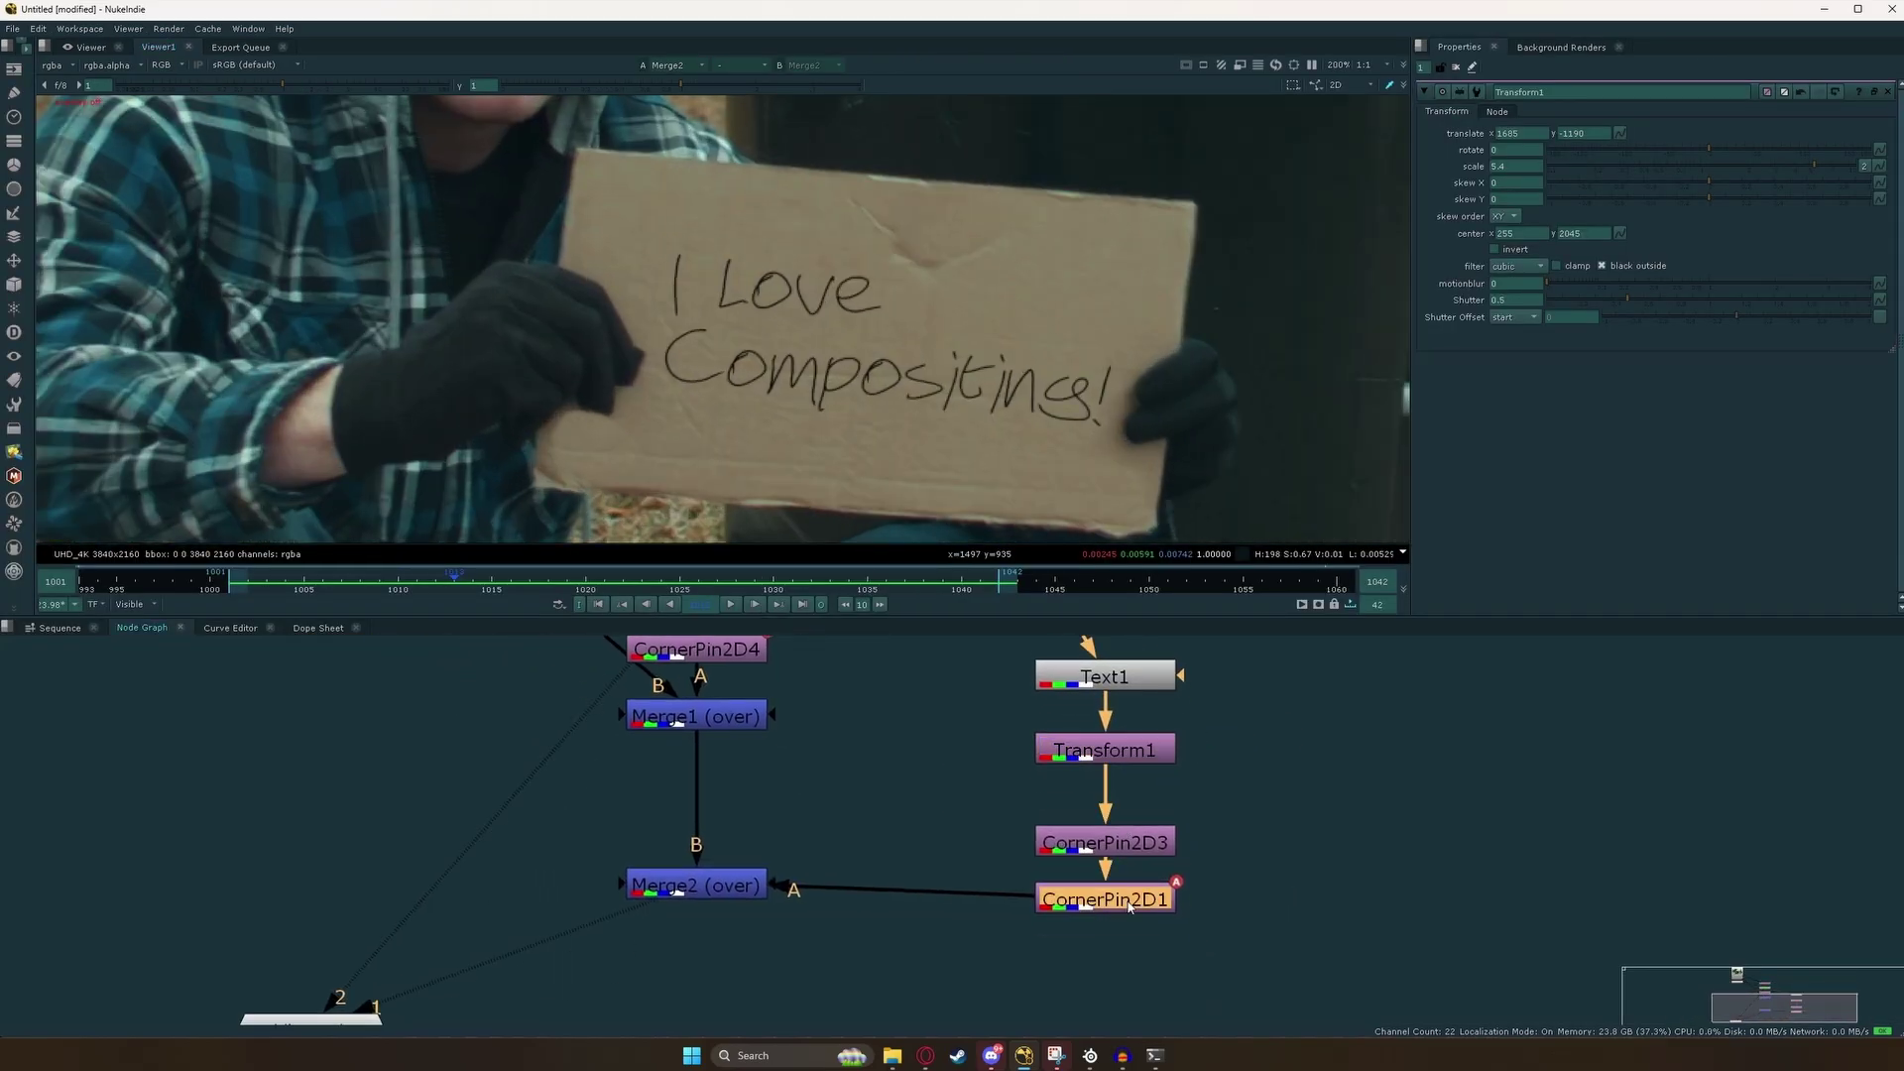
middle_click_drag(1158, 733, 1178, 798)
scroll(1141, 769, "up", 3)
left_click(1150, 727)
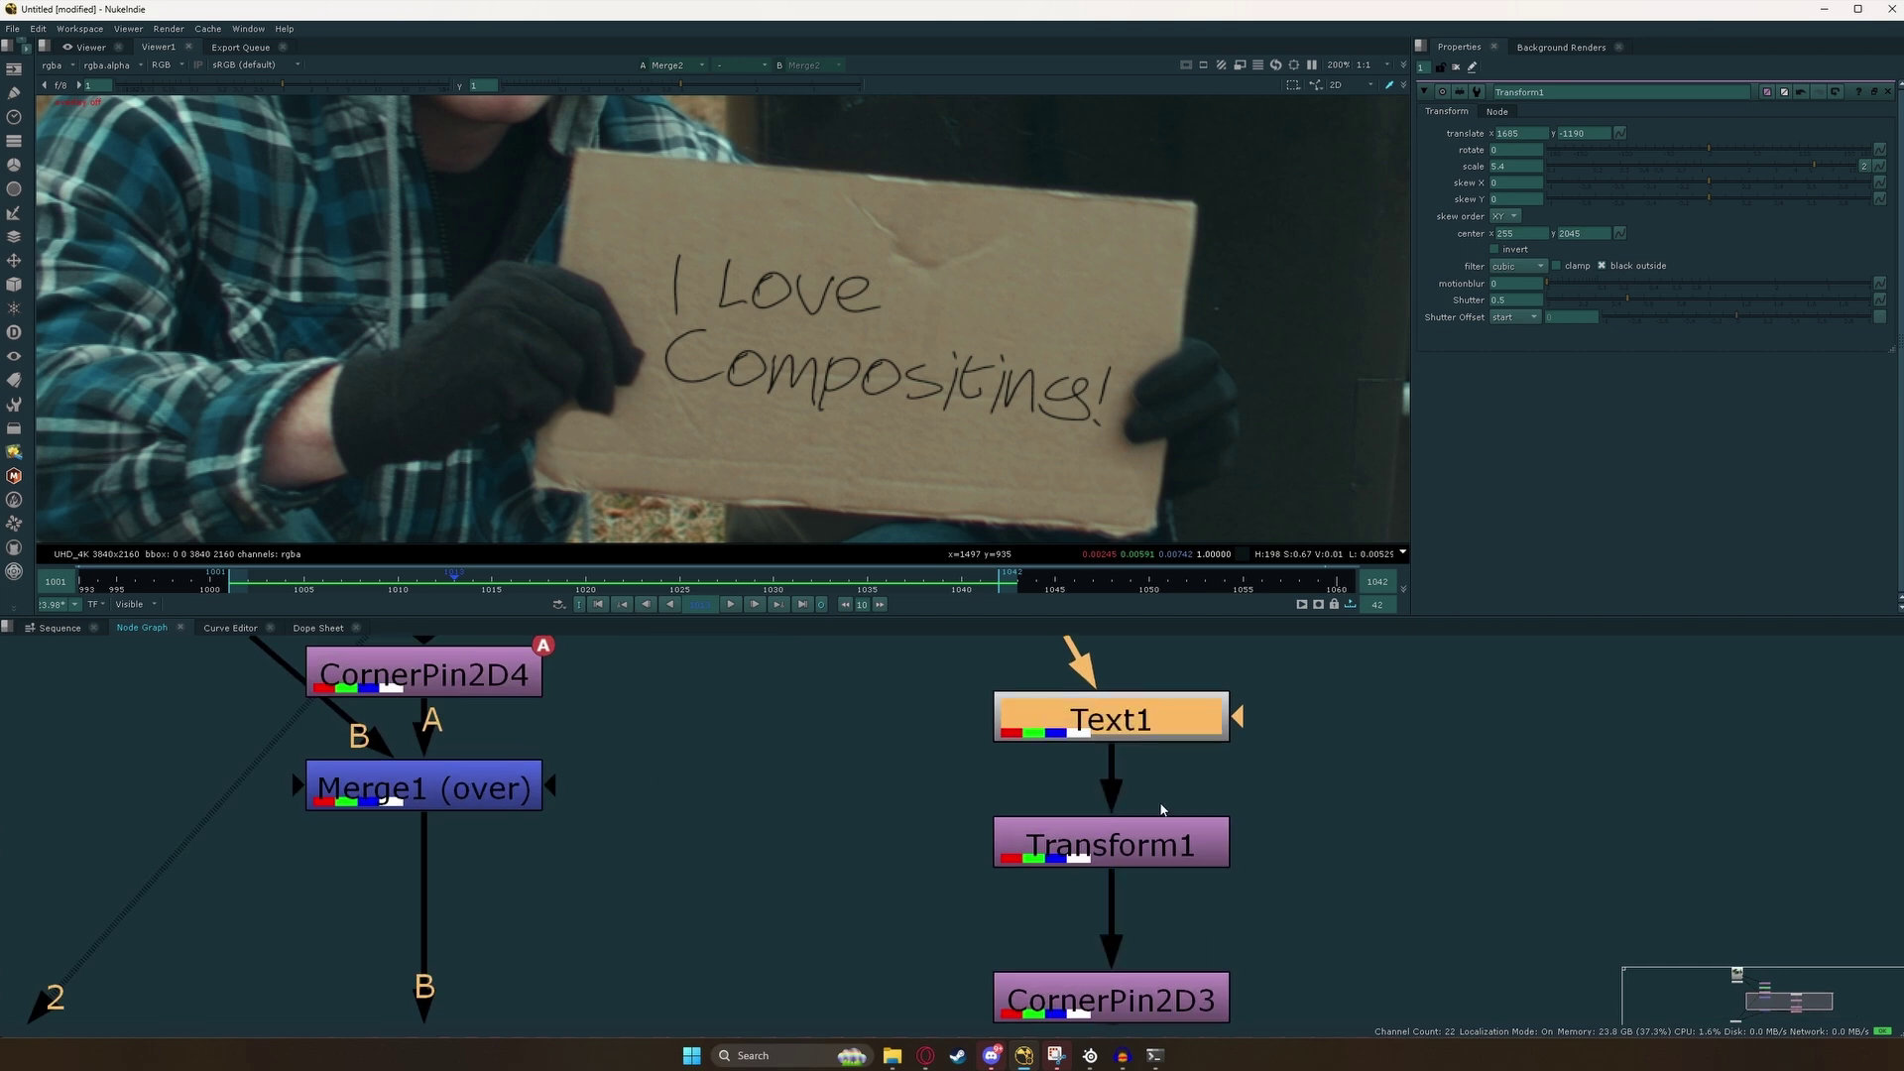
scroll(1161, 808, "down", 3)
scroll(1153, 725, "up", 1)
left_click_drag(1159, 757, 1166, 706)
key("b")
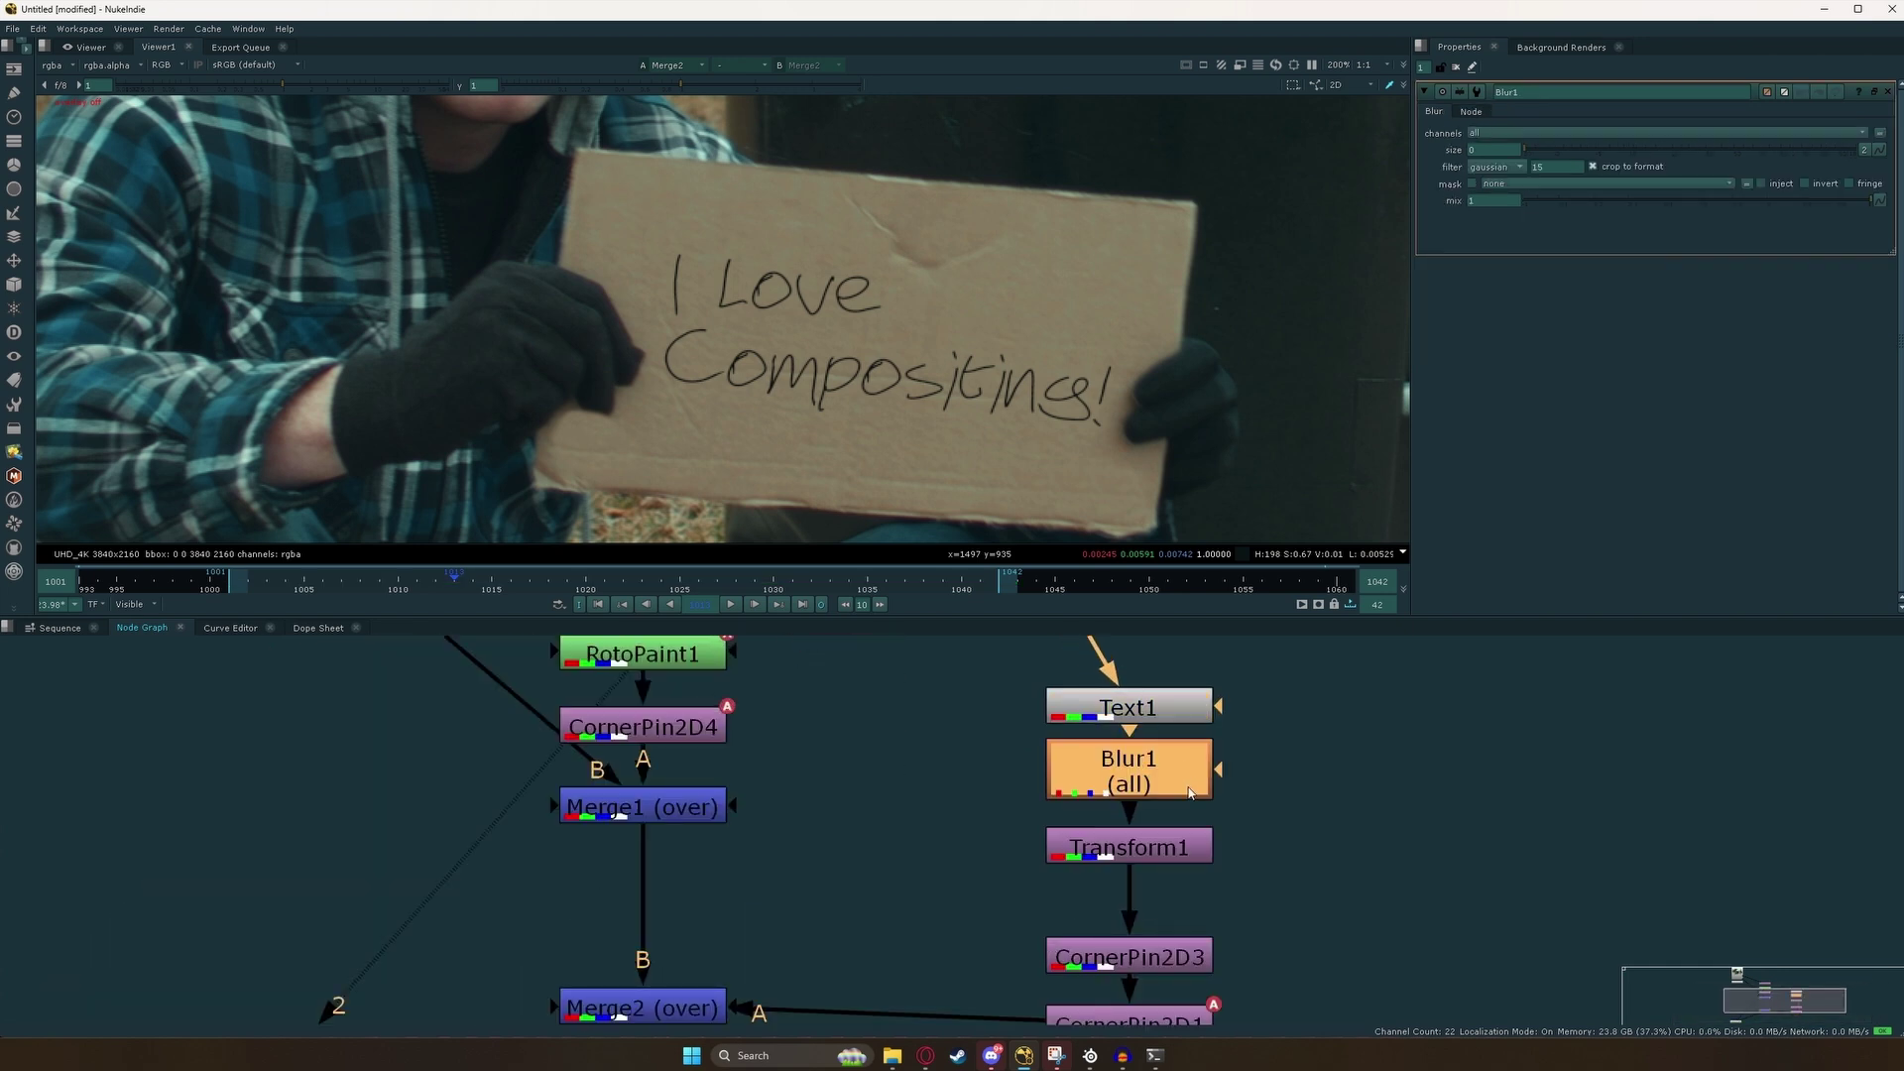
Set the blur's size to about 4.1 and play the shot to check the softened lettering.
left_click_drag(1518, 151, 1594, 148)
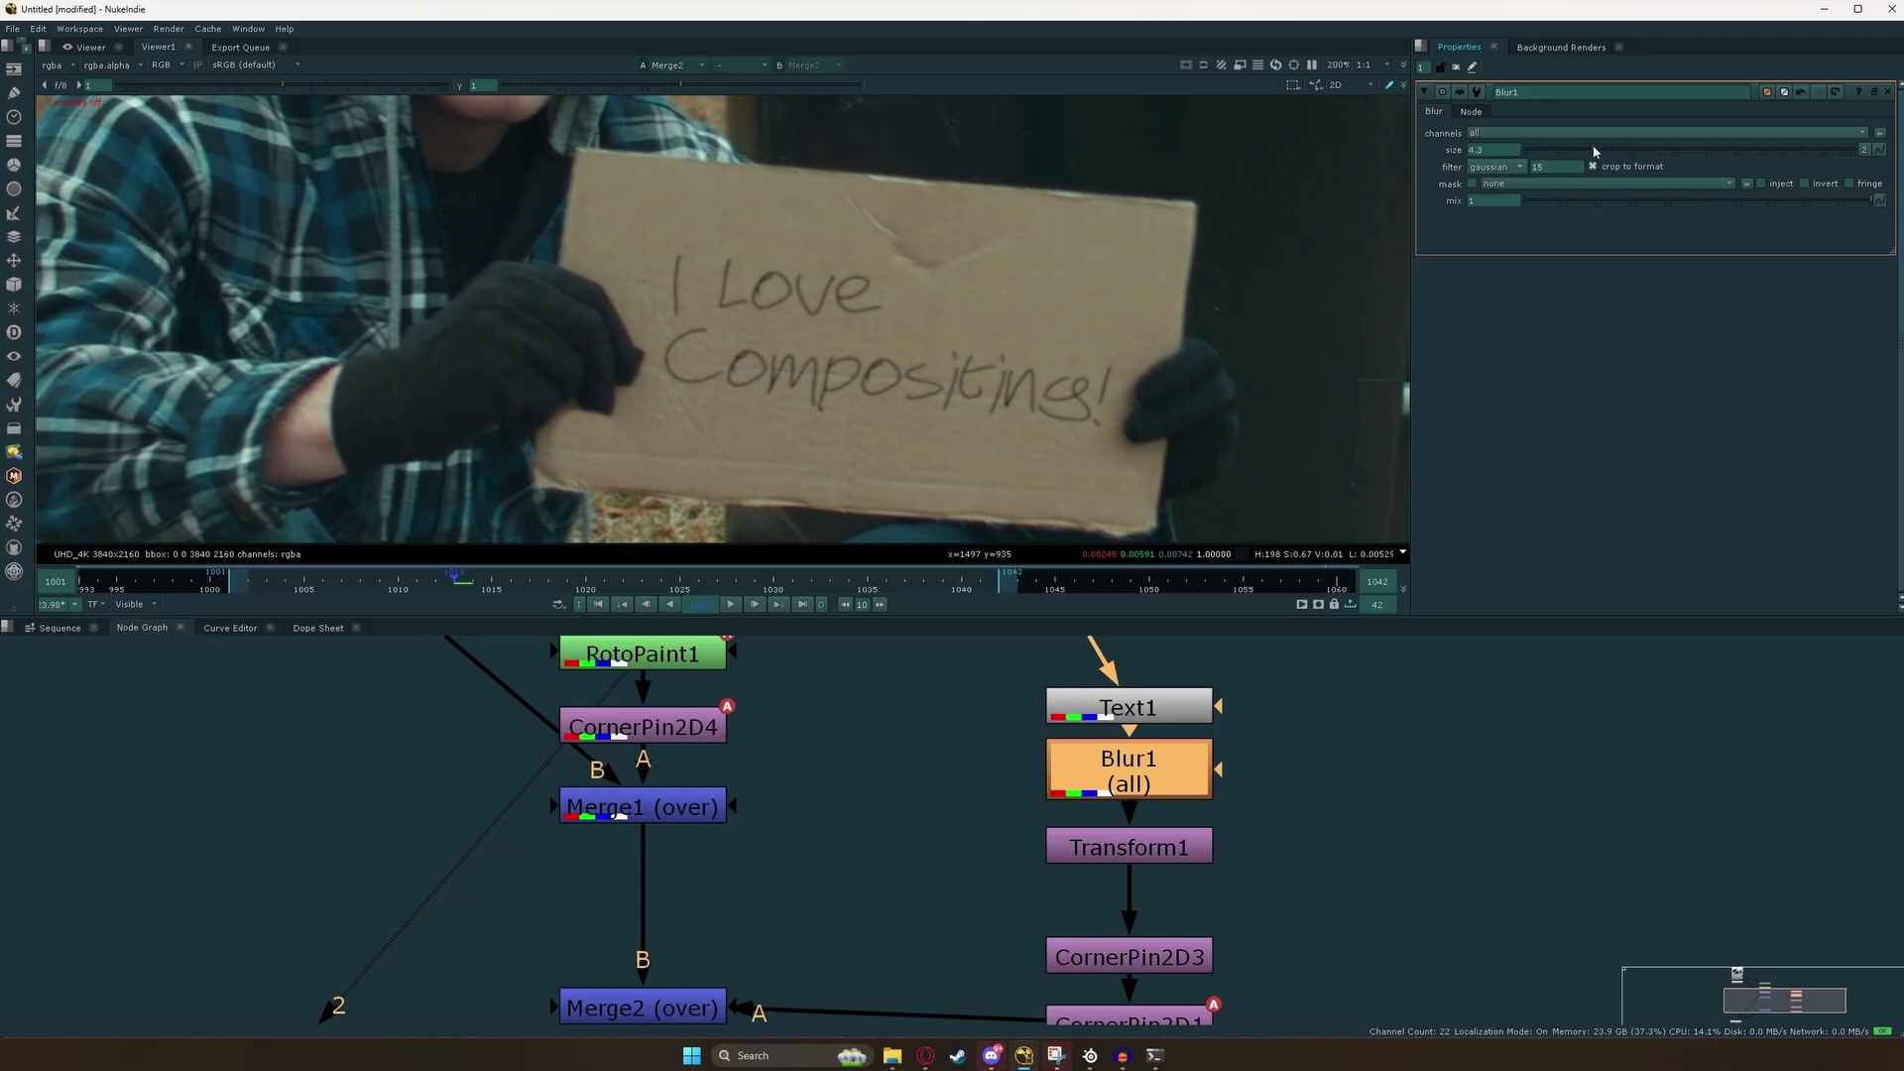
scroll(898, 342, "down", 4)
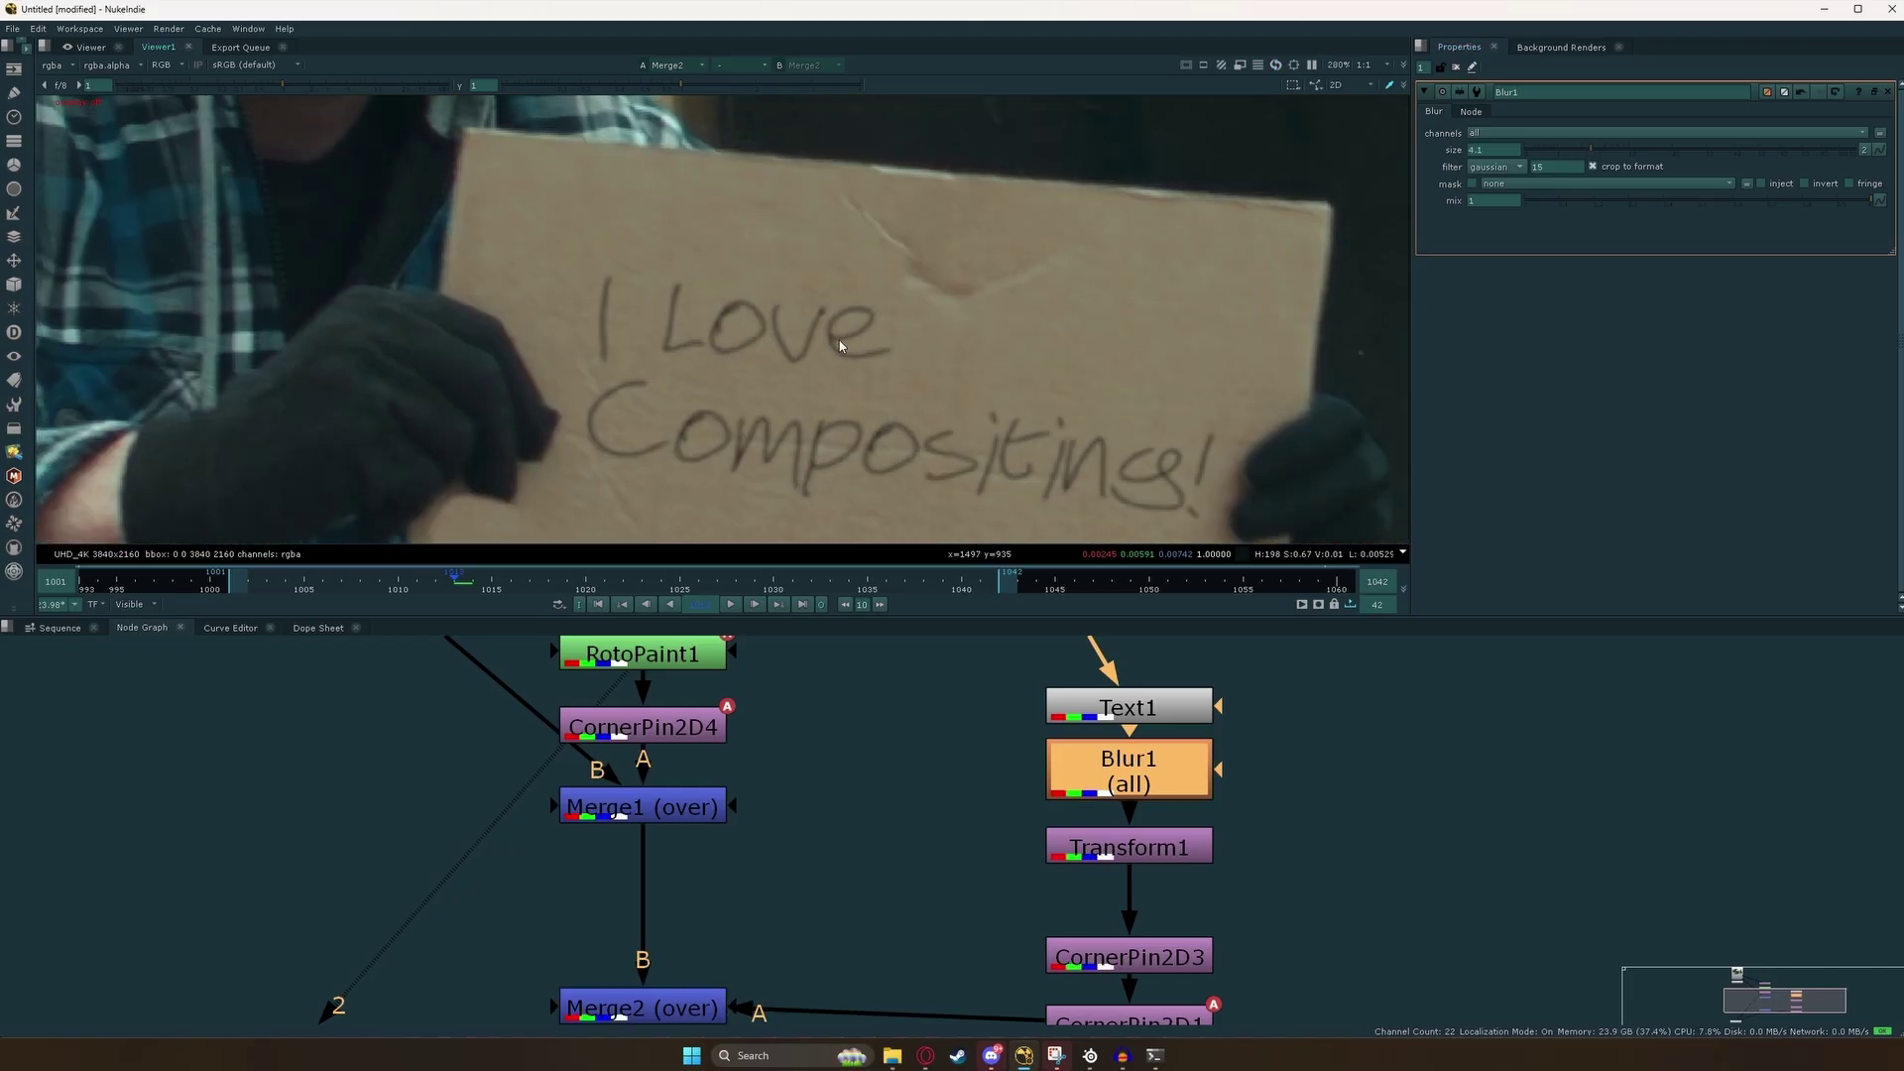
left_click(731, 604)
scroll(826, 427, "down", 5)
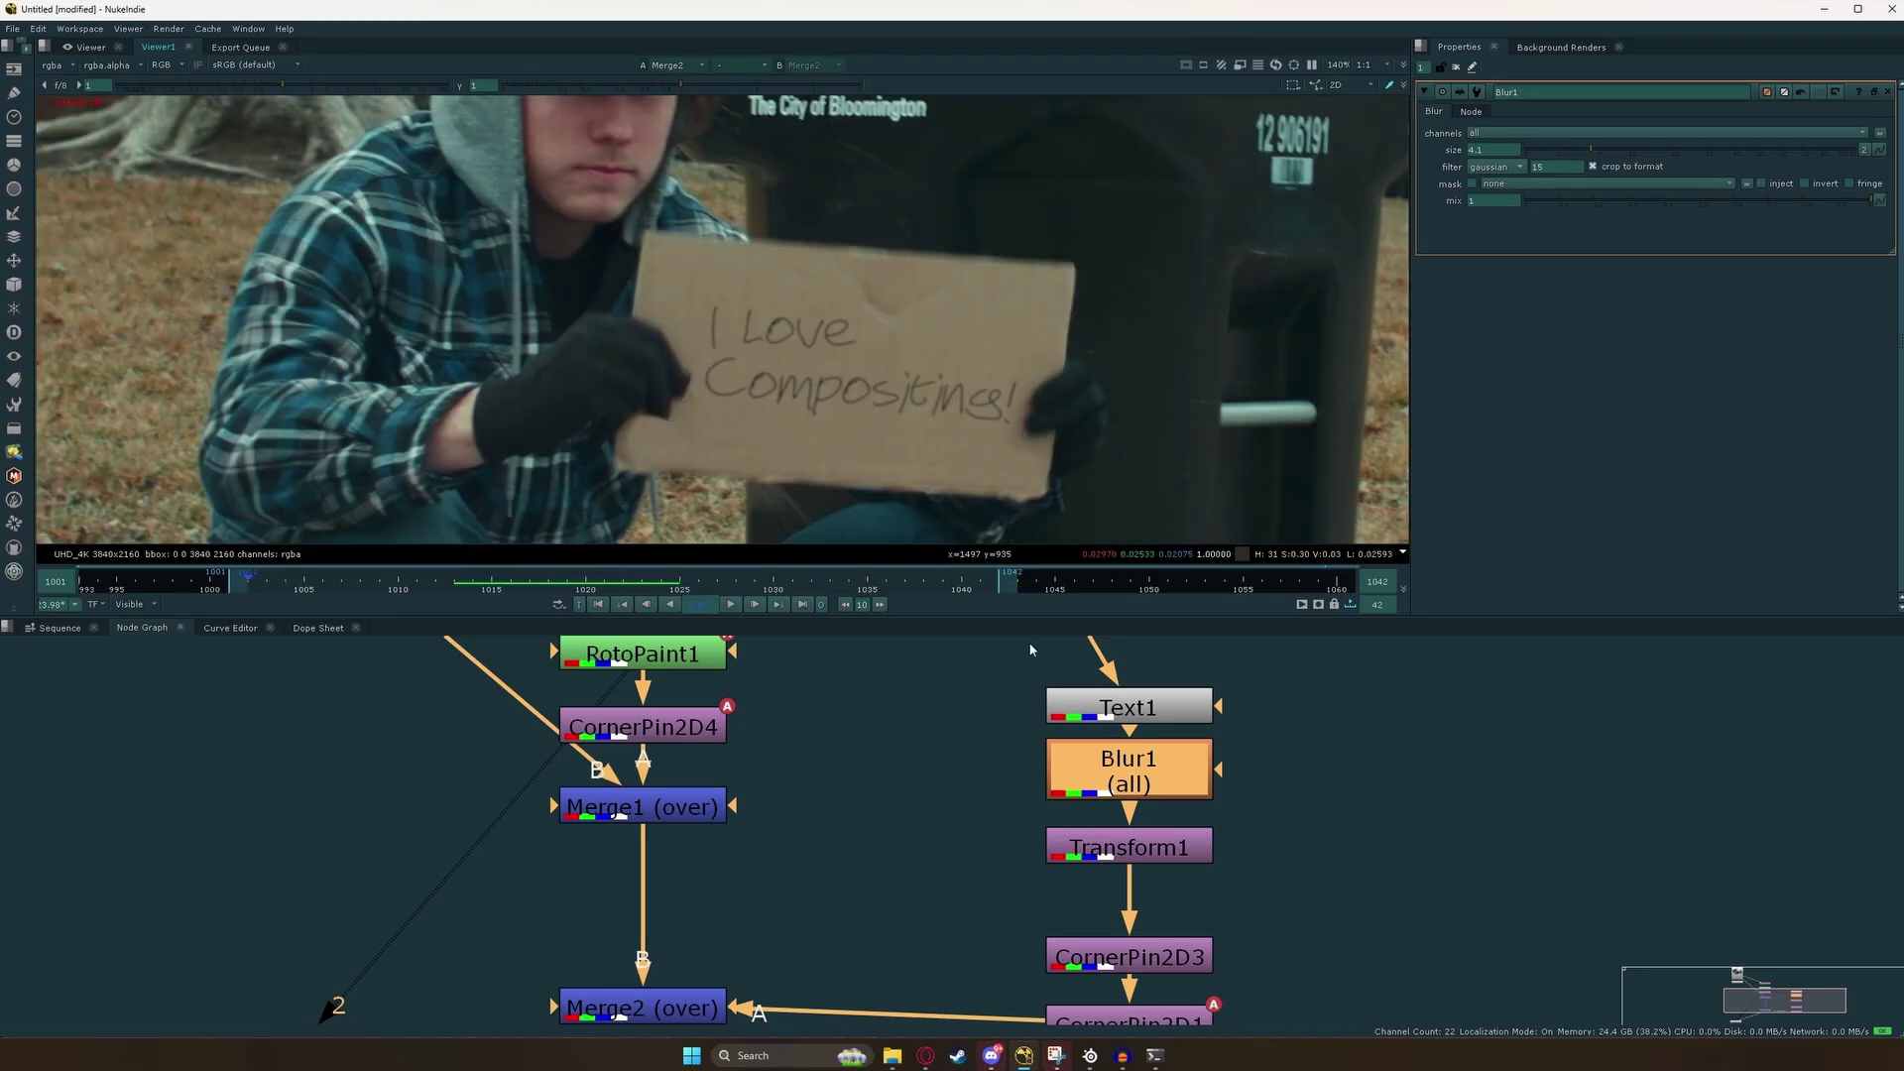
Move Text1 and Blur1 up together in the node graph to leave space above Transform1.
middle_click_drag(1123, 710, 1067, 846)
scroll(1067, 846, "down", 2)
left_click(1068, 846)
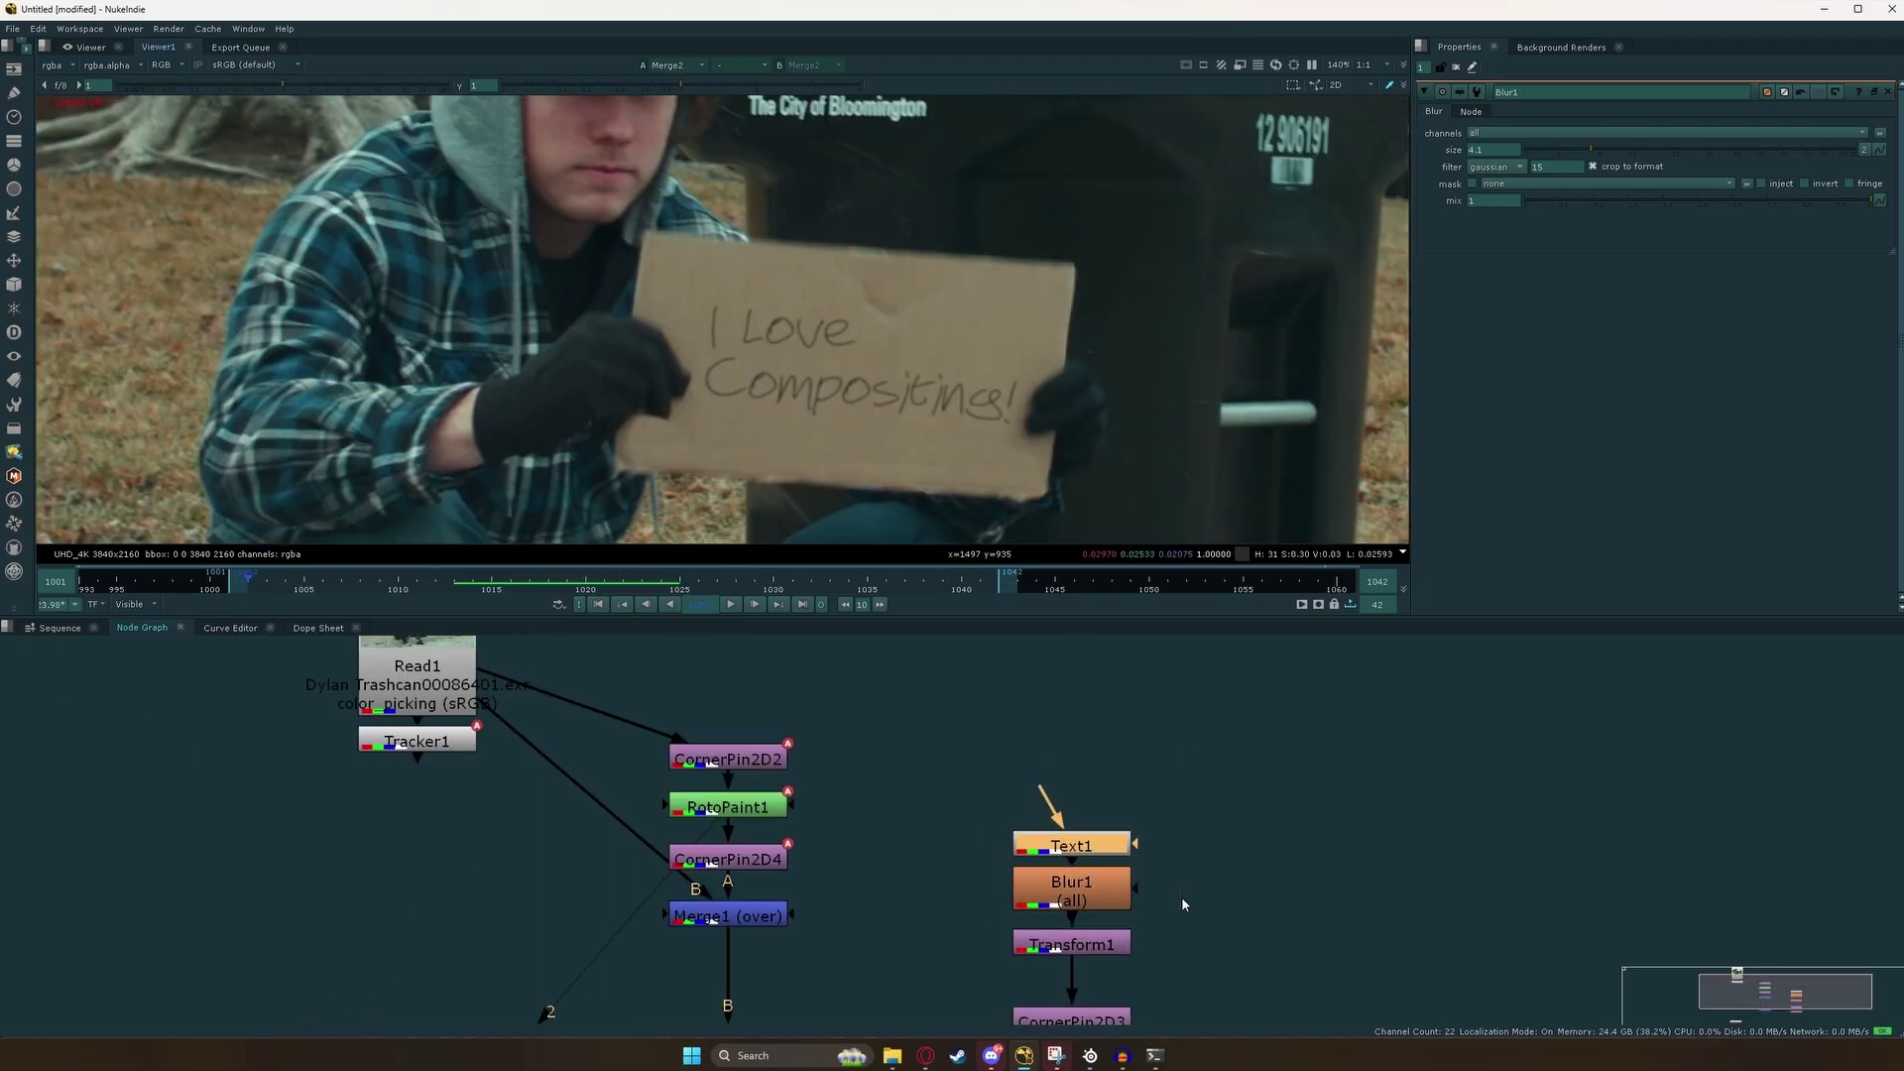
left_click_drag(935, 756, 1126, 819)
left_click(1227, 836)
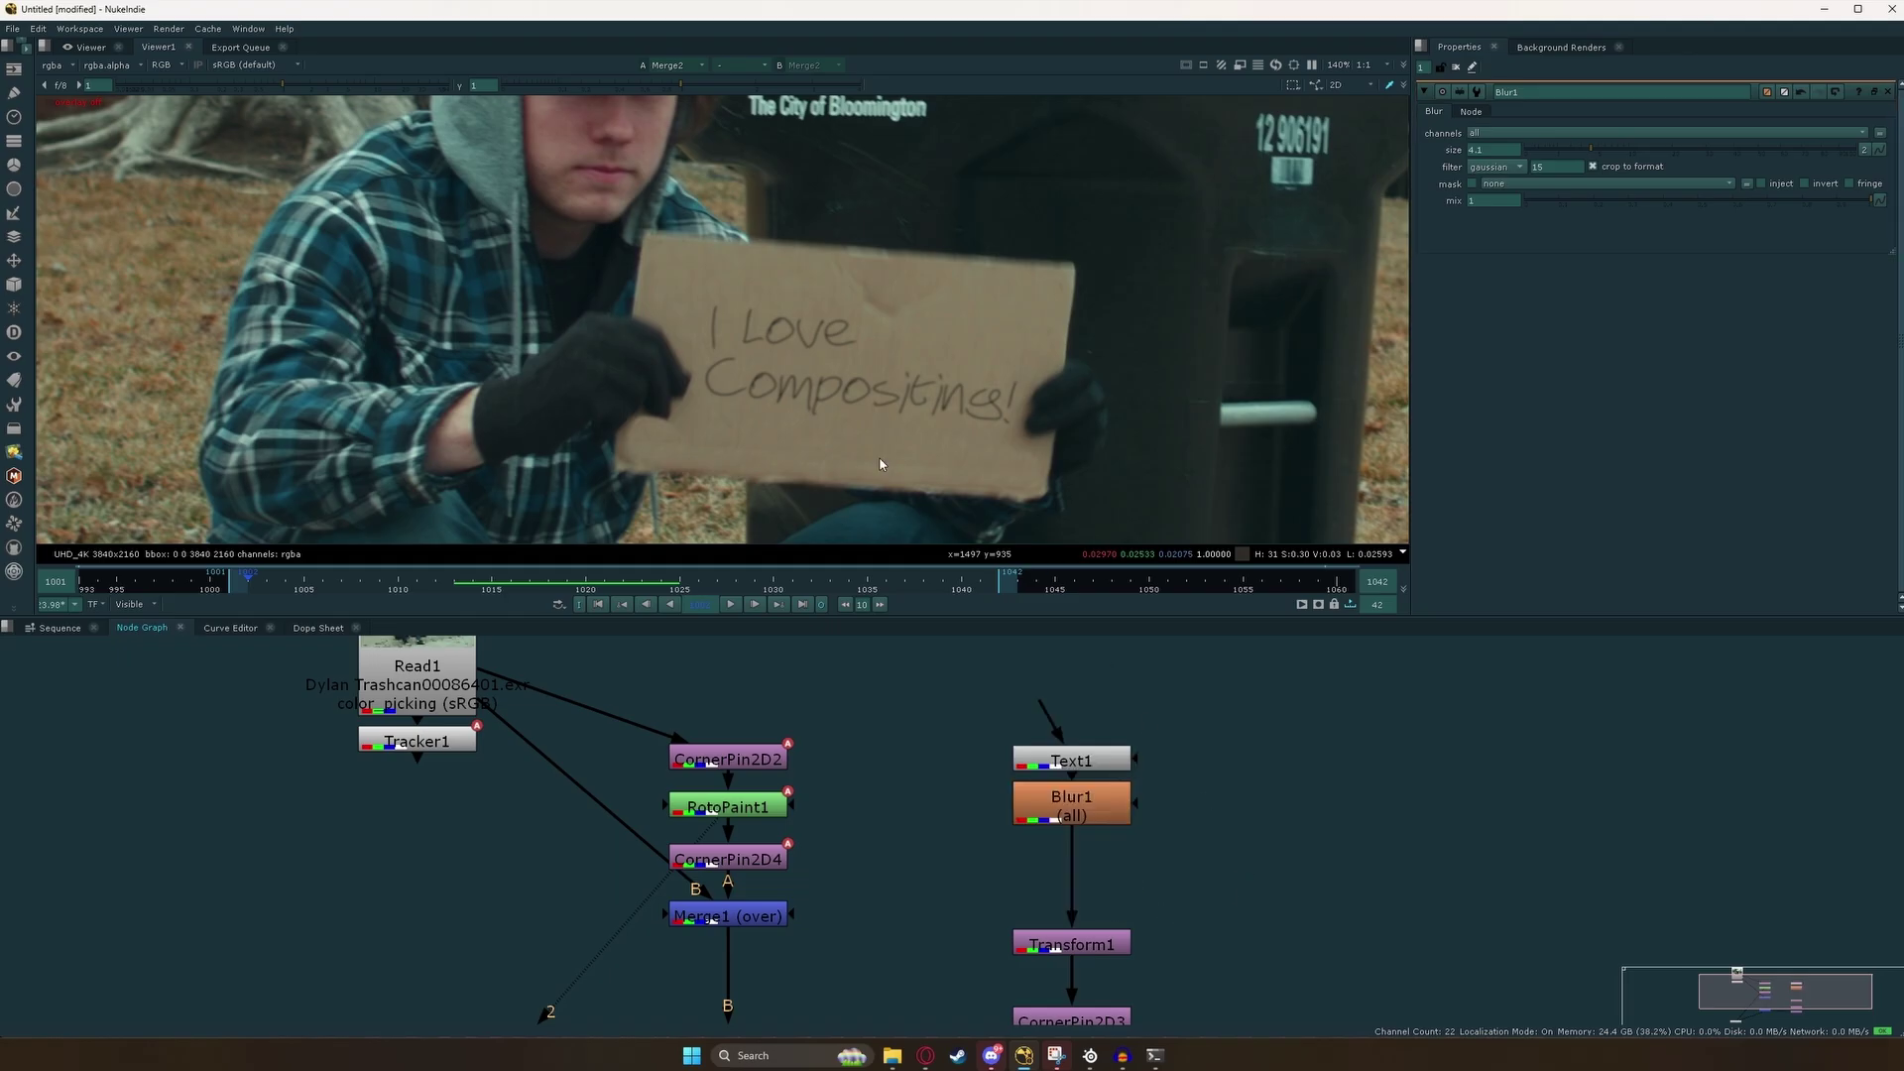
scroll(720, 315, "up", 2)
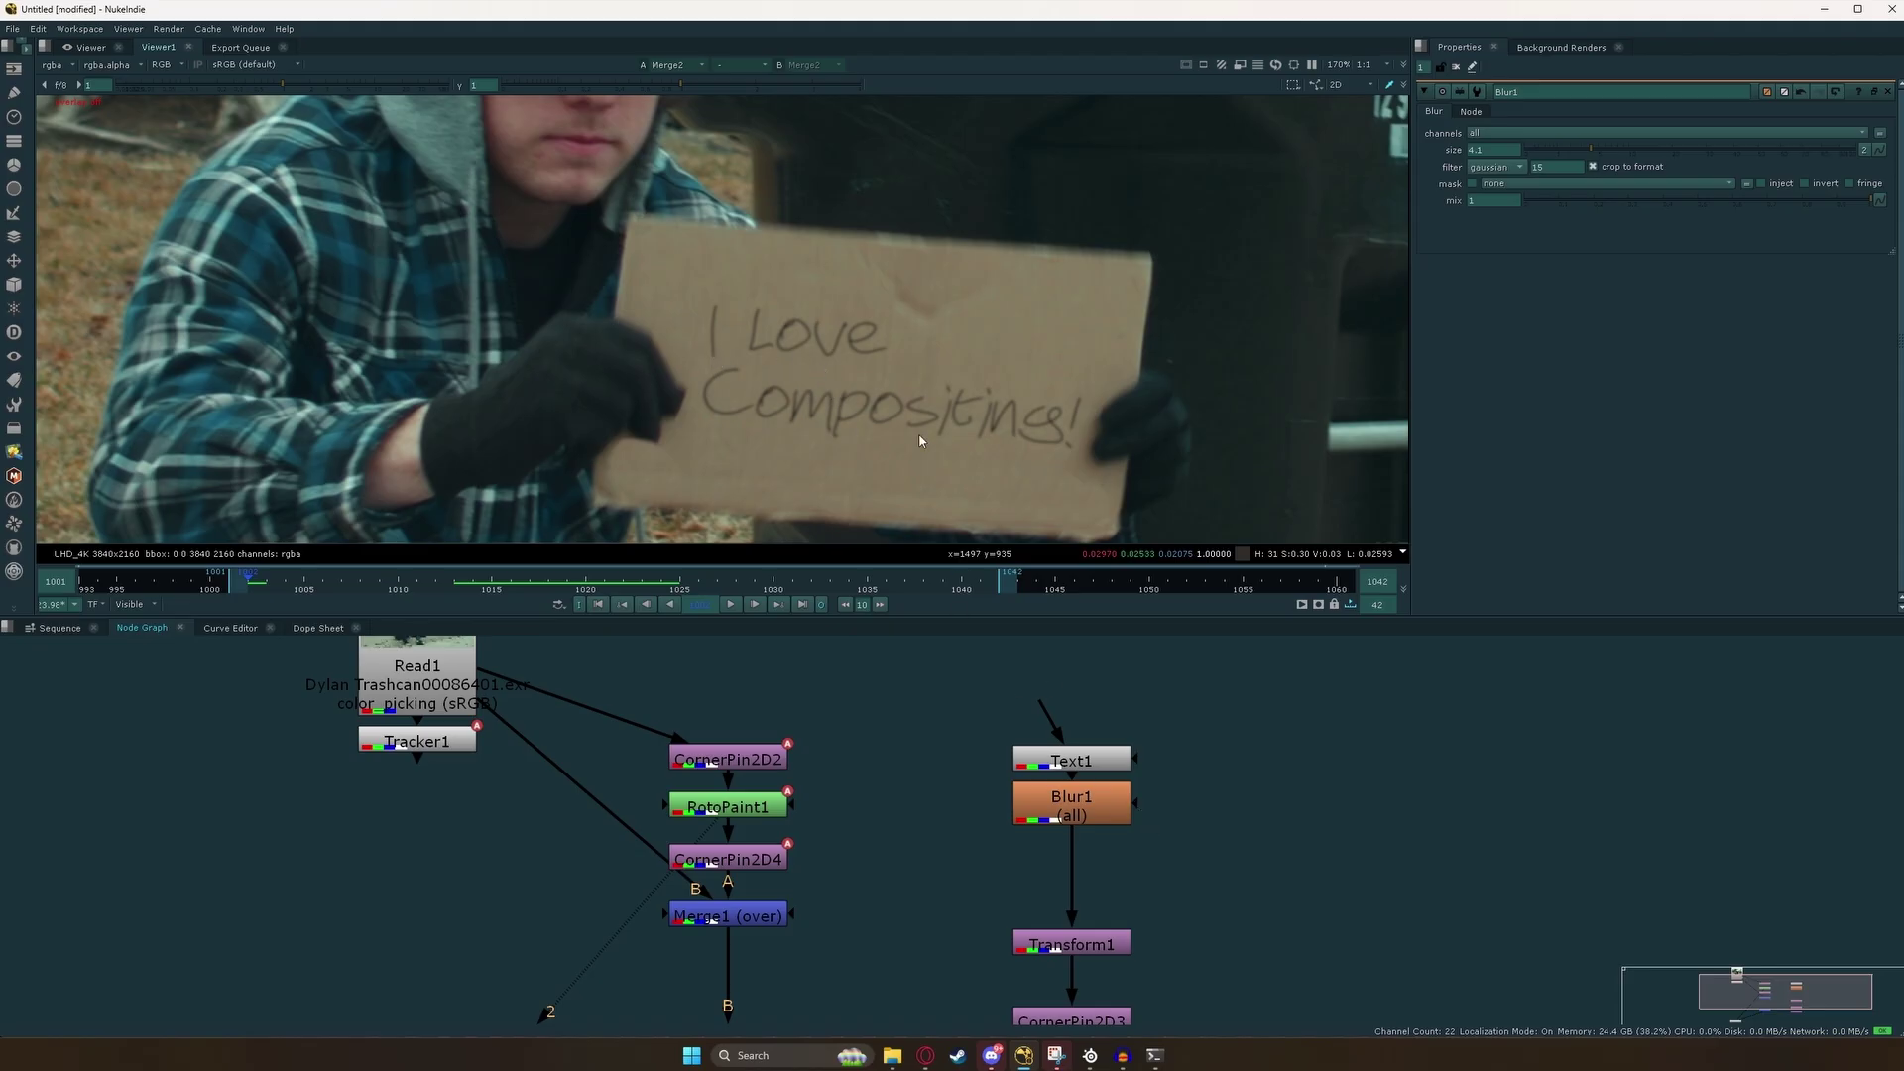
scroll(797, 349, "up", 3)
scroll(774, 325, "down", 3)
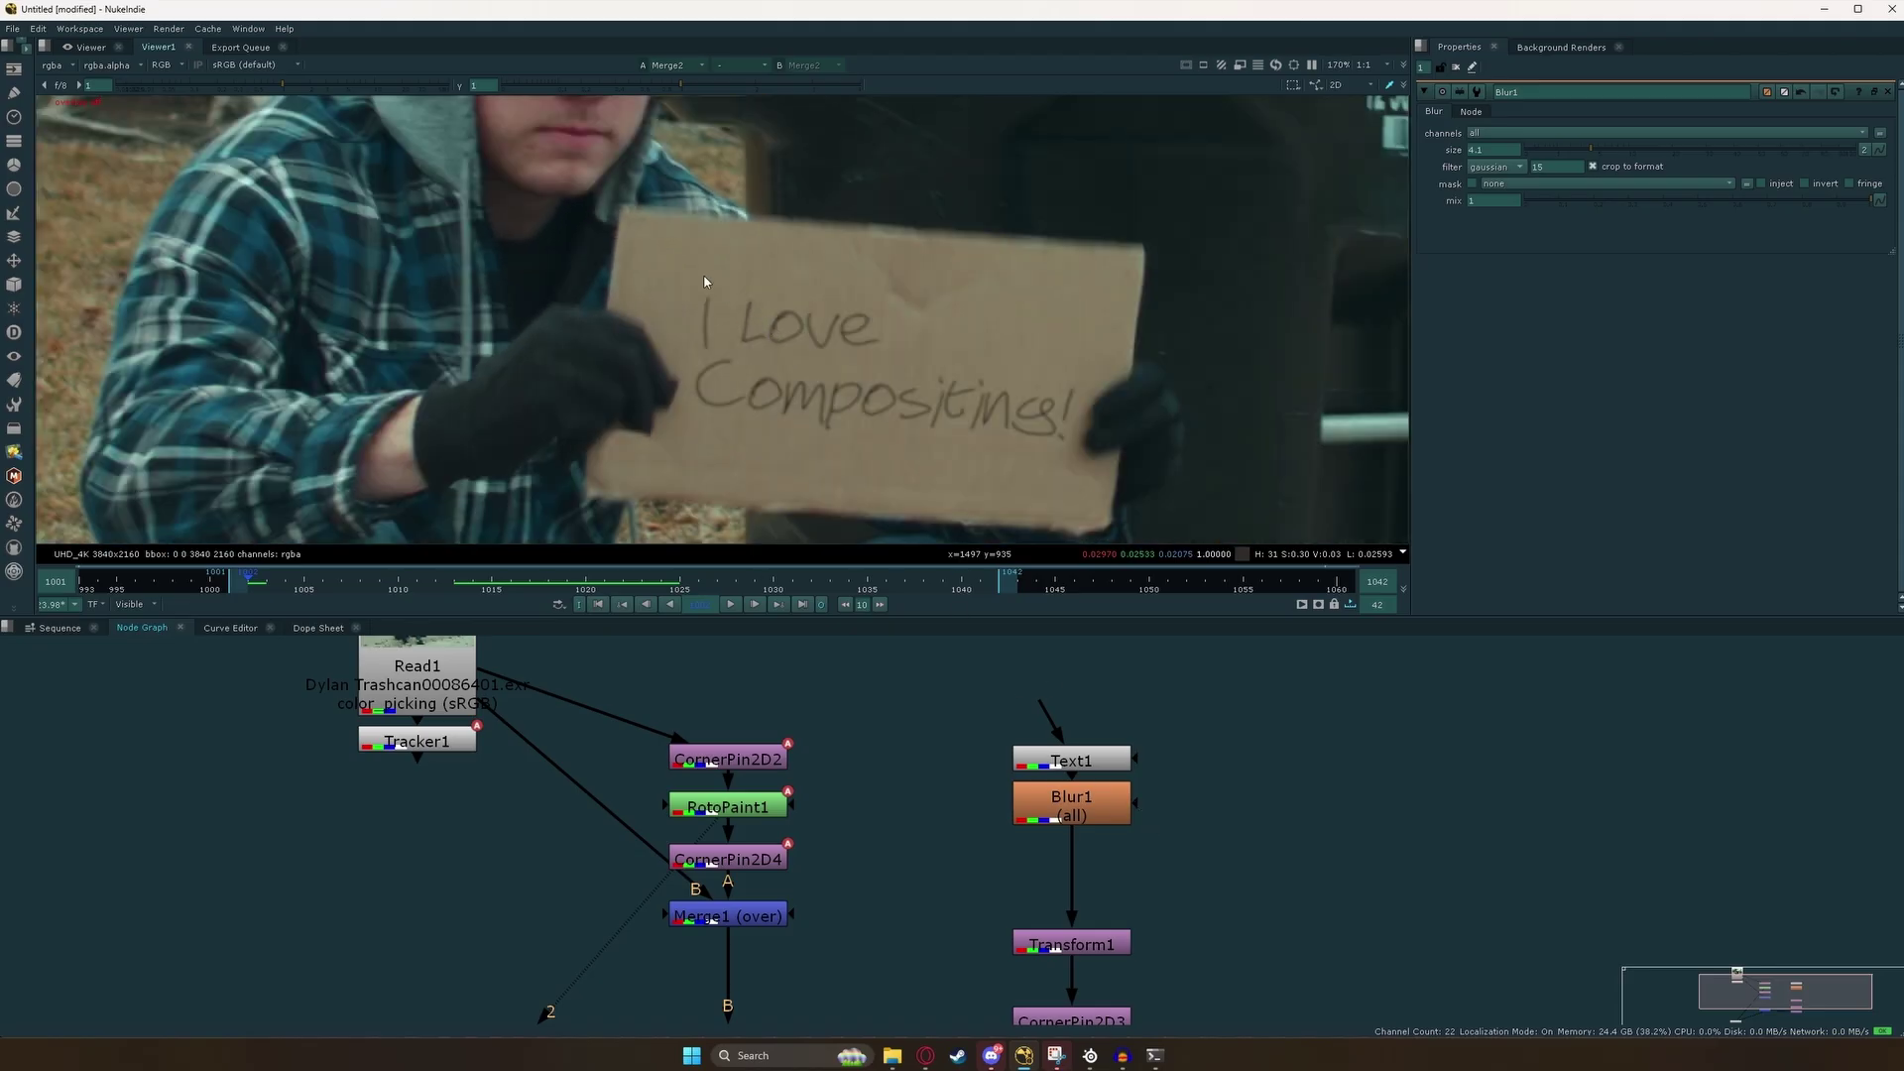
Create an unconnected Noise node beside Blur1 and view its pattern.
scroll(1058, 441, "up", 3)
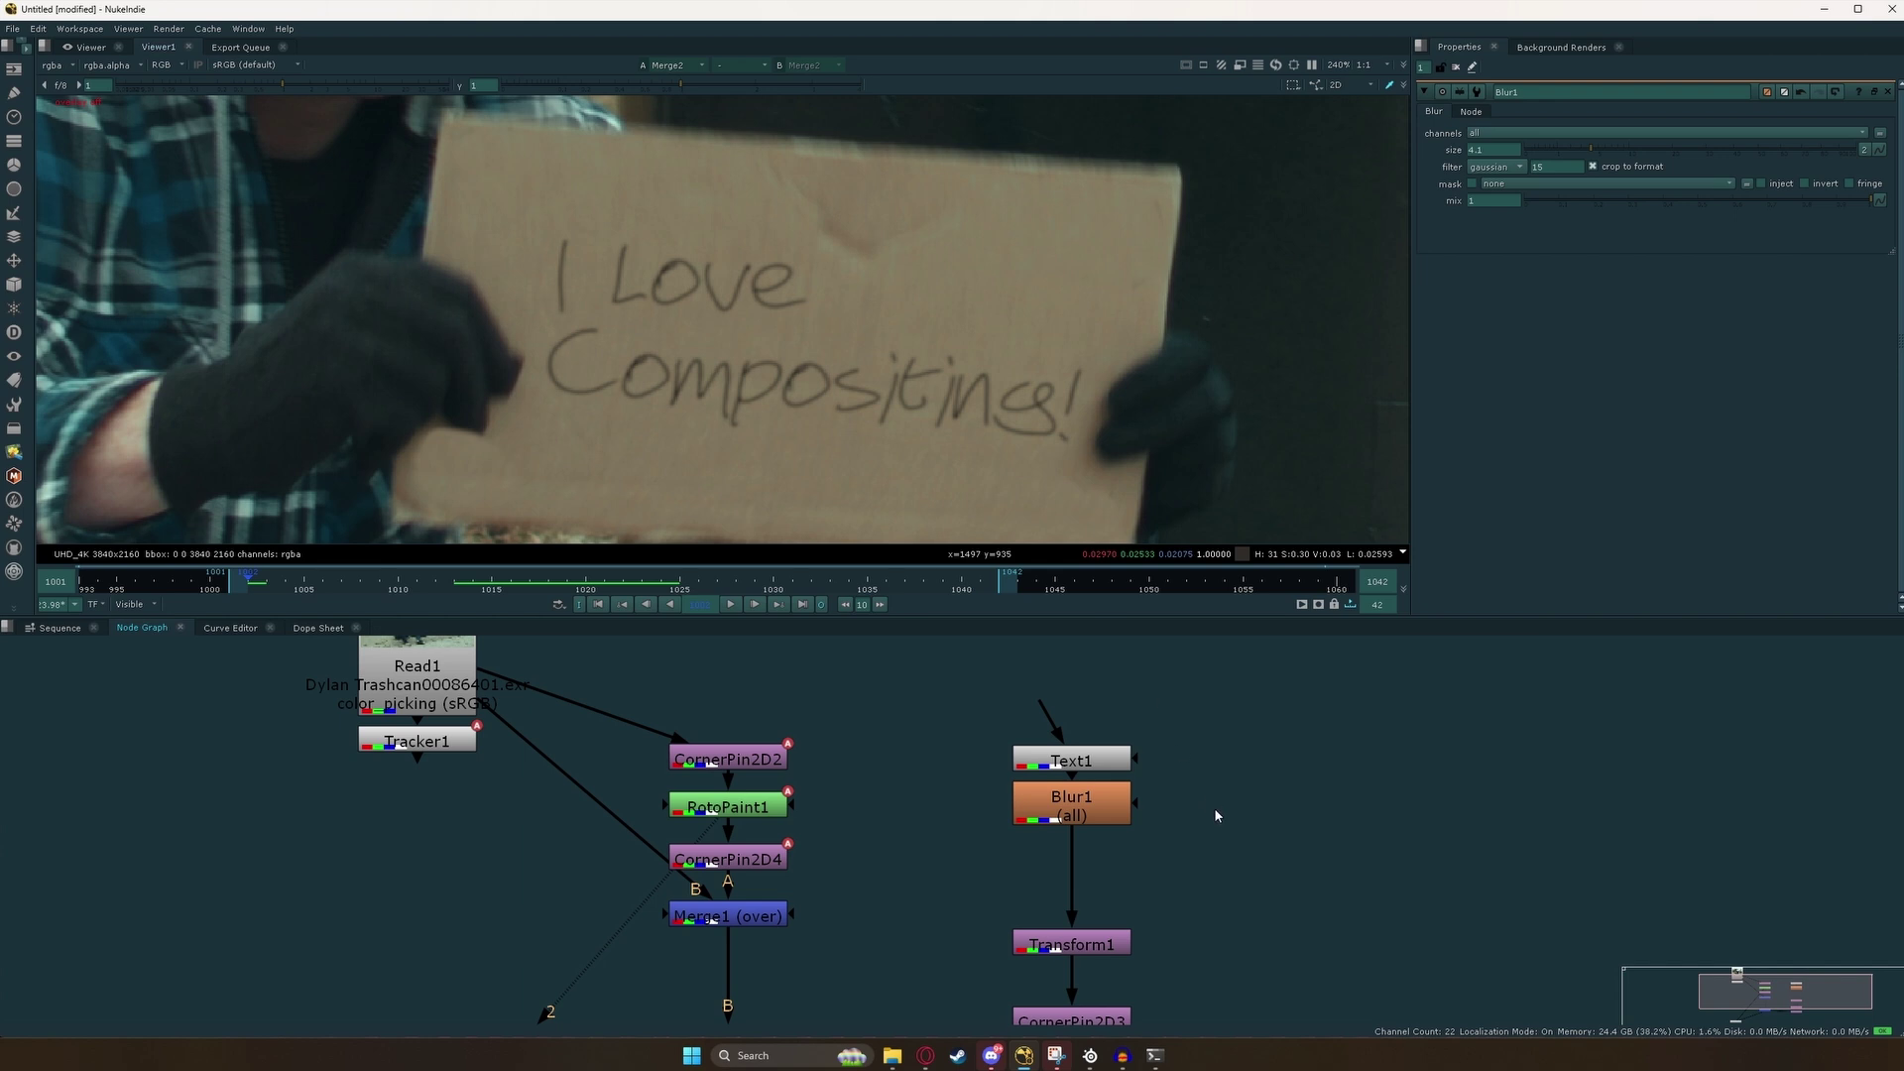
key("Tab")
type("noise")
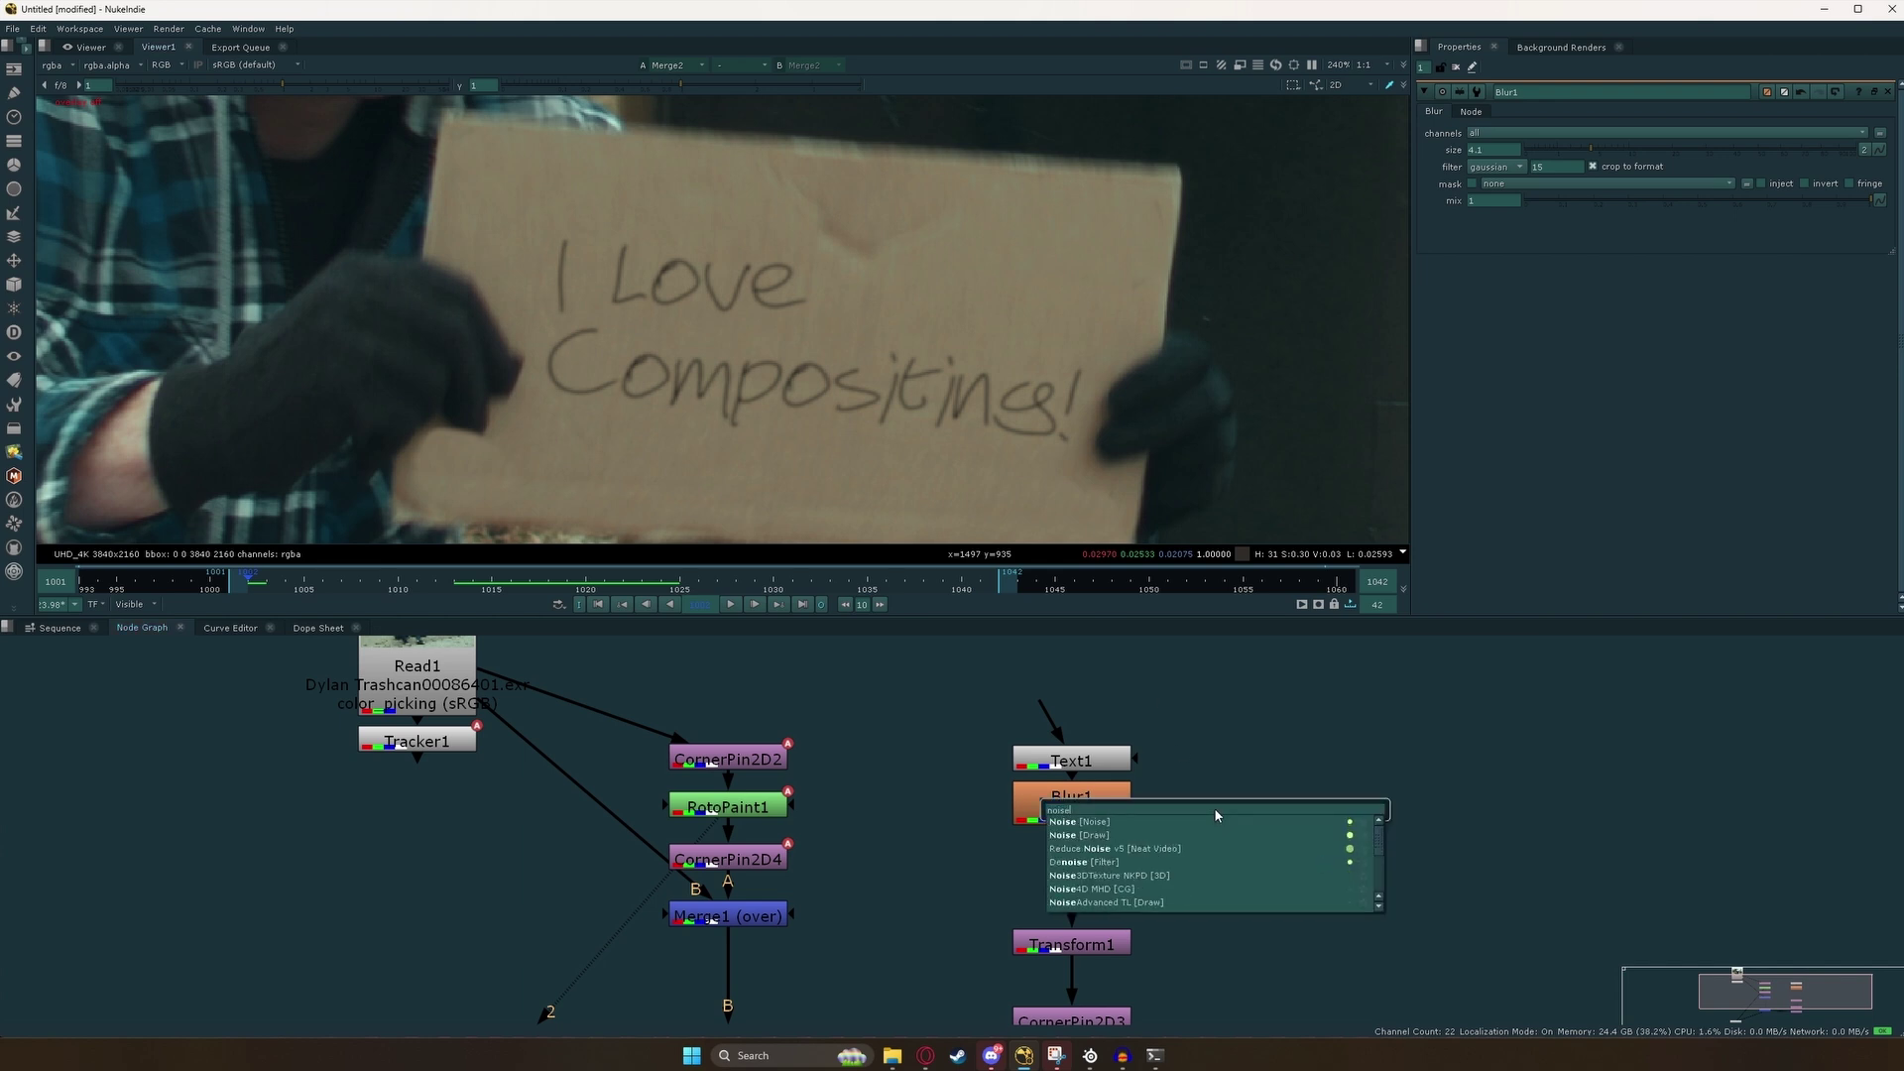
key("Return")
key("1")
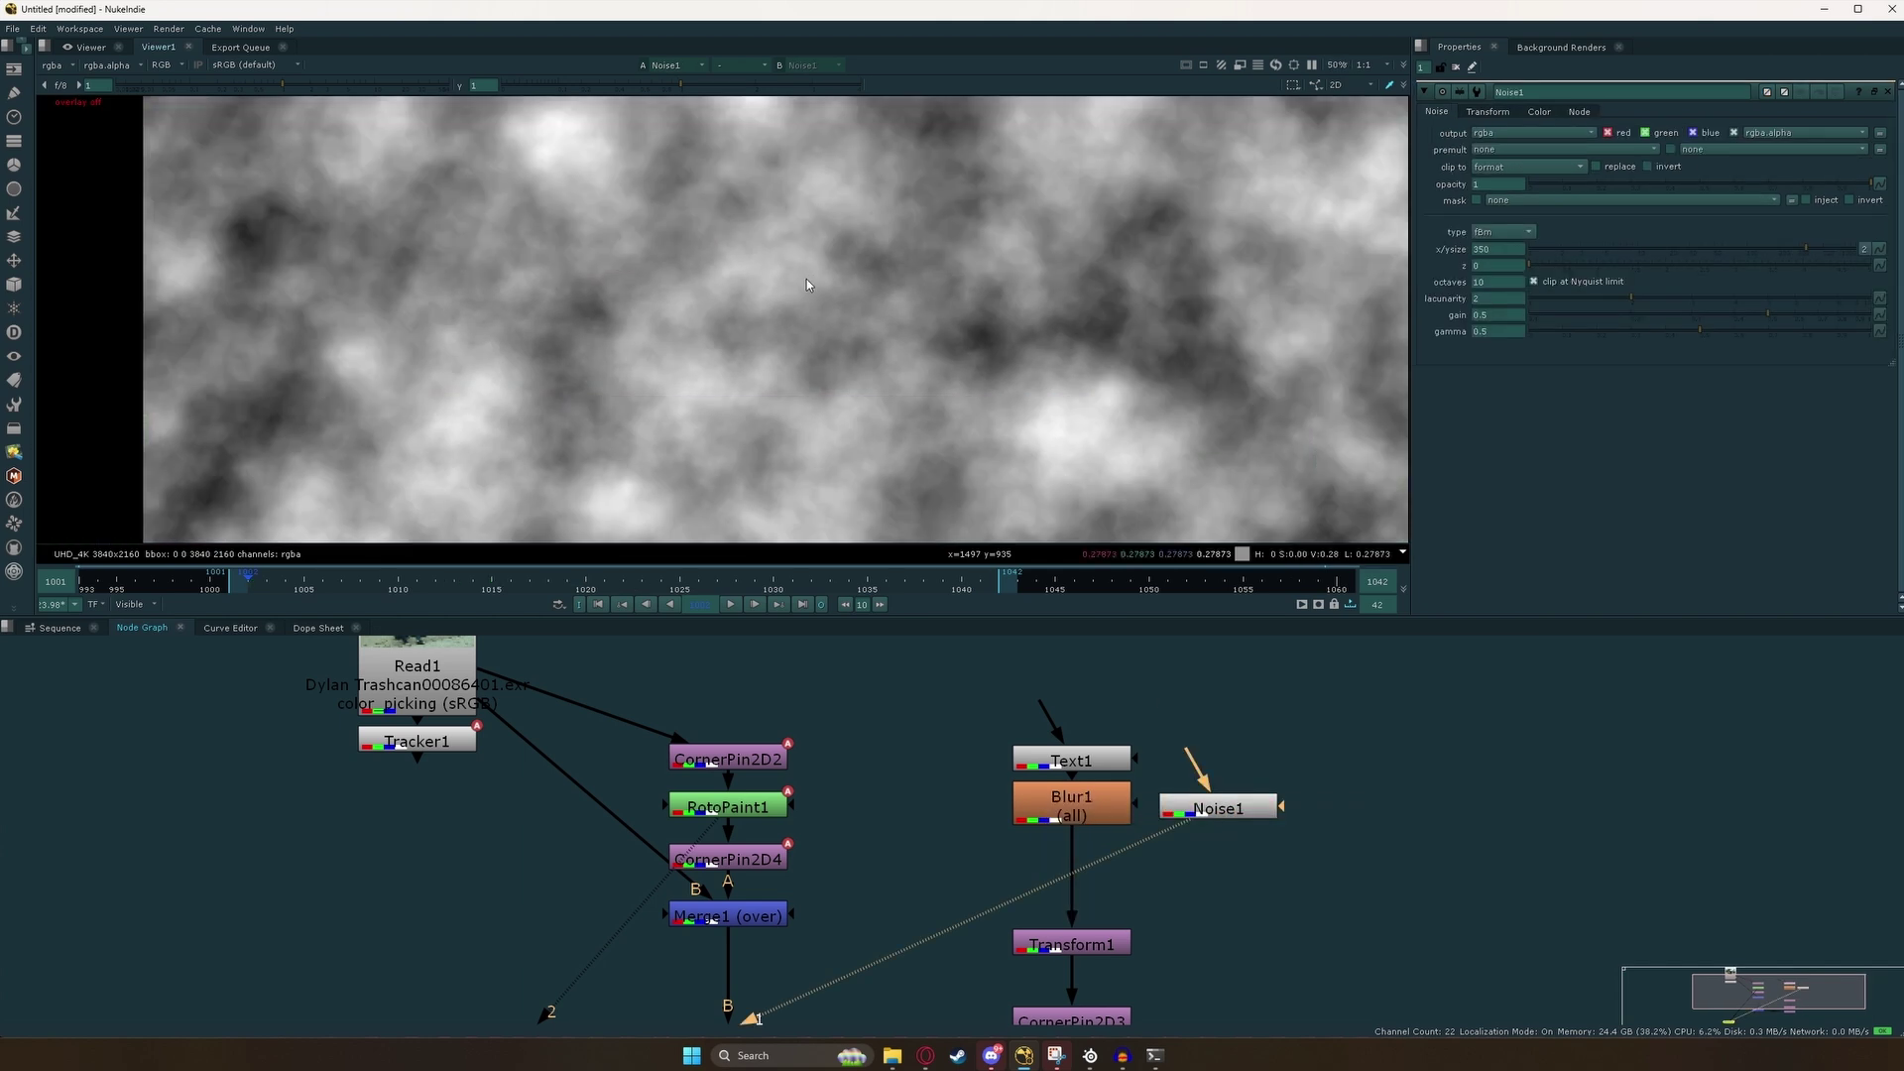
scroll(806, 285, "down", 2)
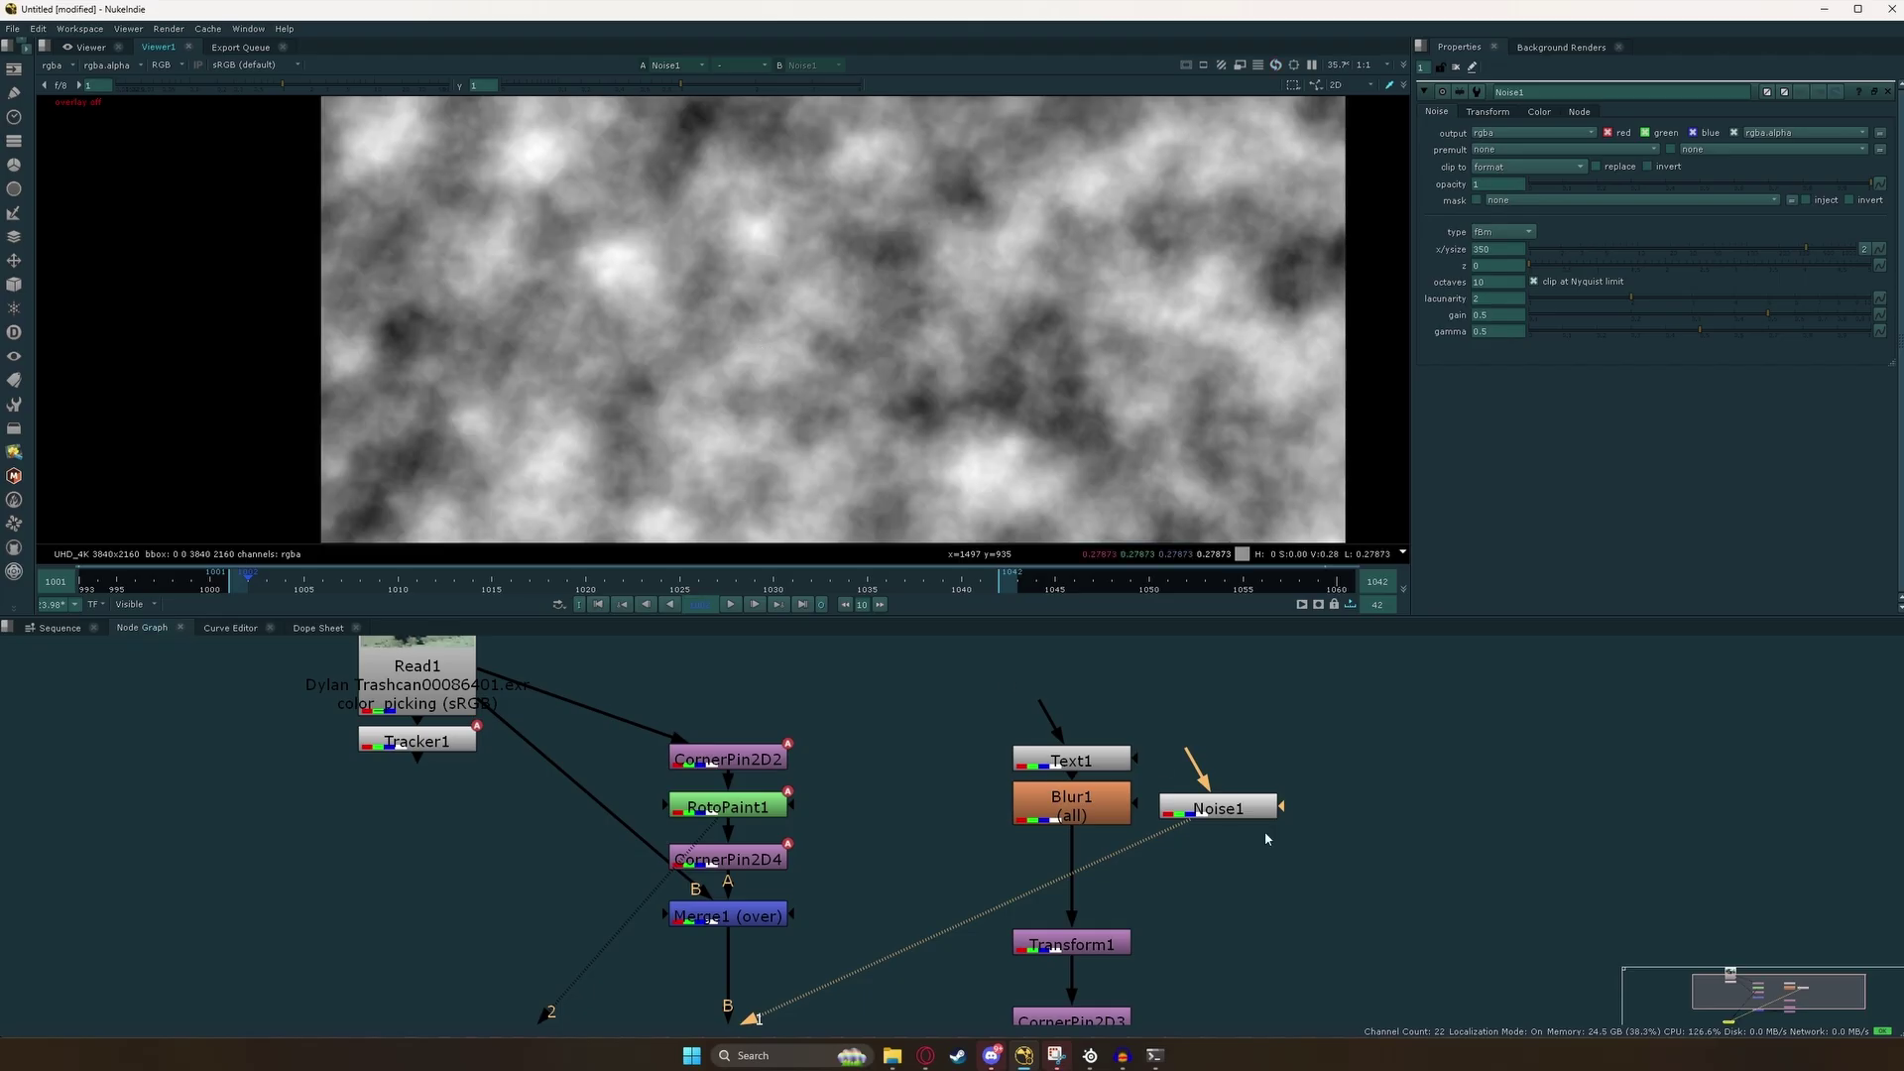
Insert a Merge node between Blur1 and Transform1 and feed Noise1 into its A input.
scroll(1195, 865, "up", 3)
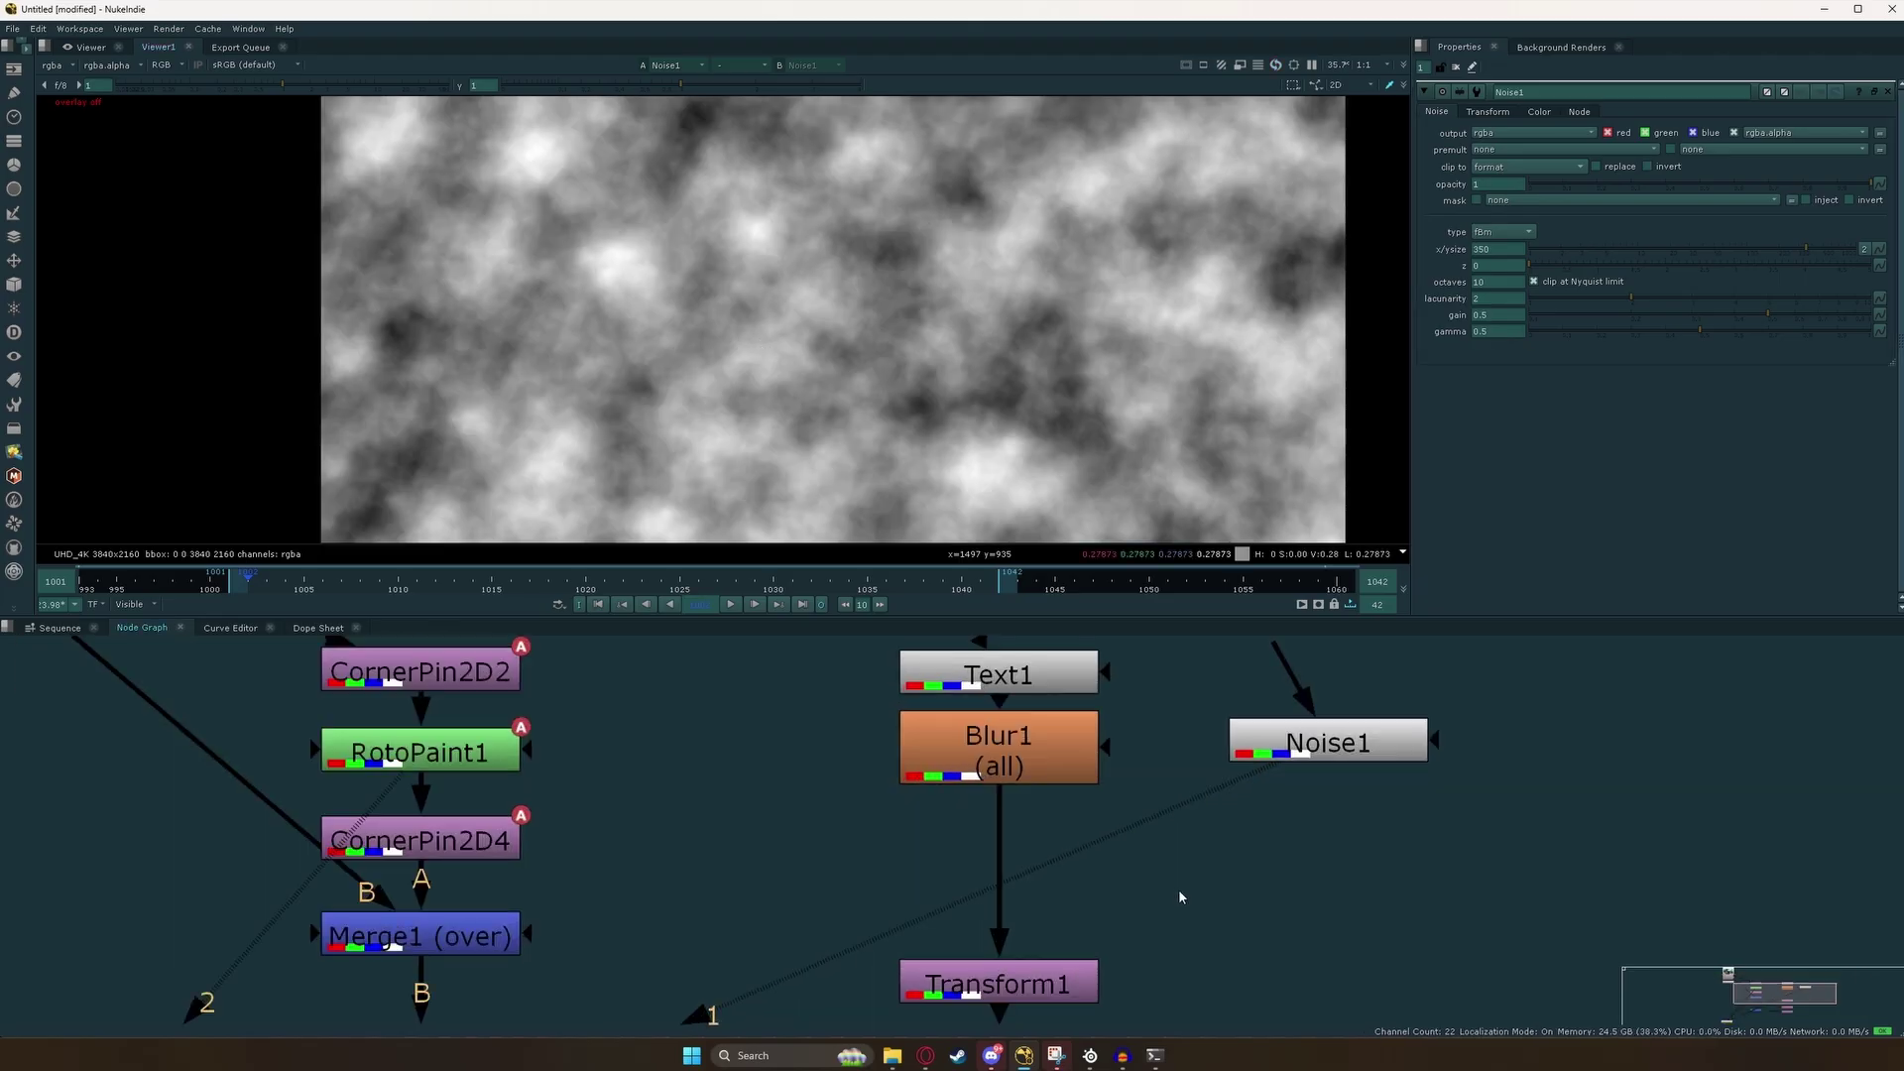
key("m")
left_click_drag(1179, 888, 1000, 865)
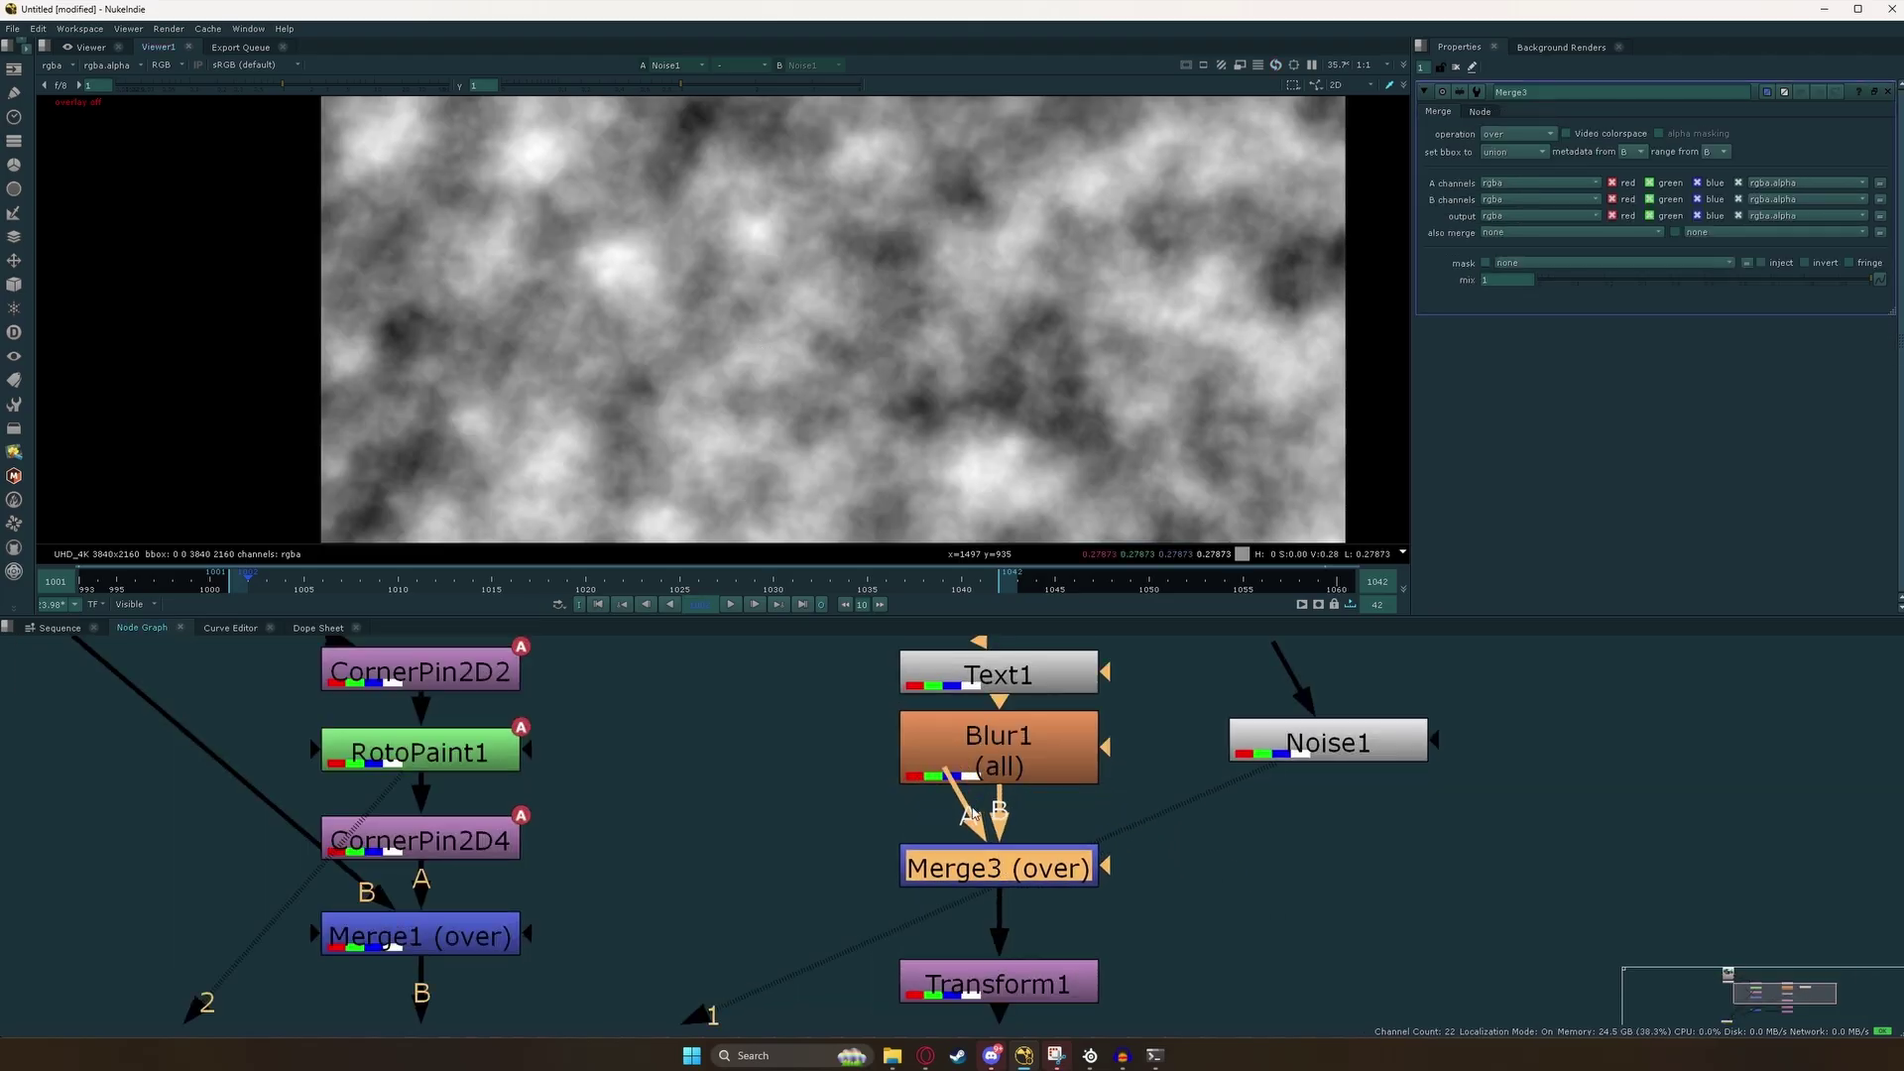
left_click_drag(1318, 781, 1334, 752)
left_click_drag(1335, 752, 1420, 877)
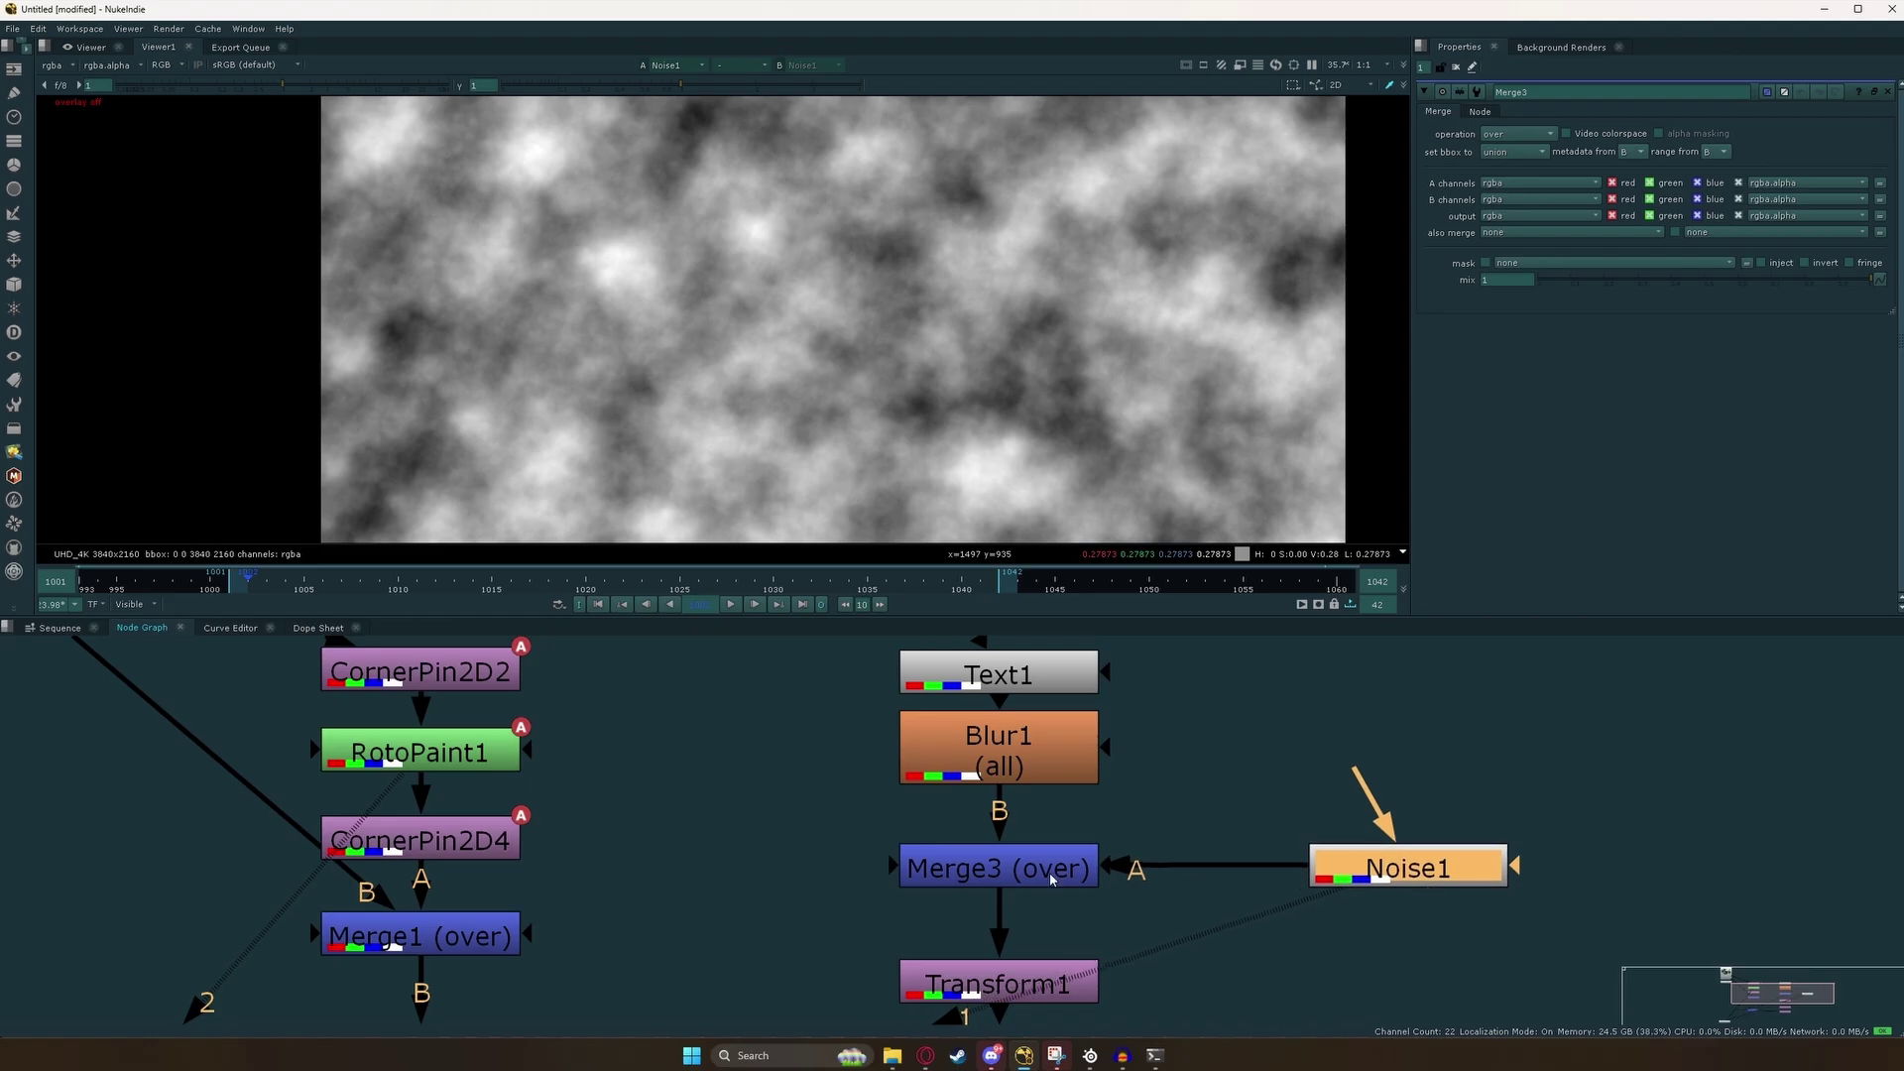
Set Merge3's operation to stencil and view Merge2's output to inspect the lettering on the sign.
left_click(1020, 876)
key("1")
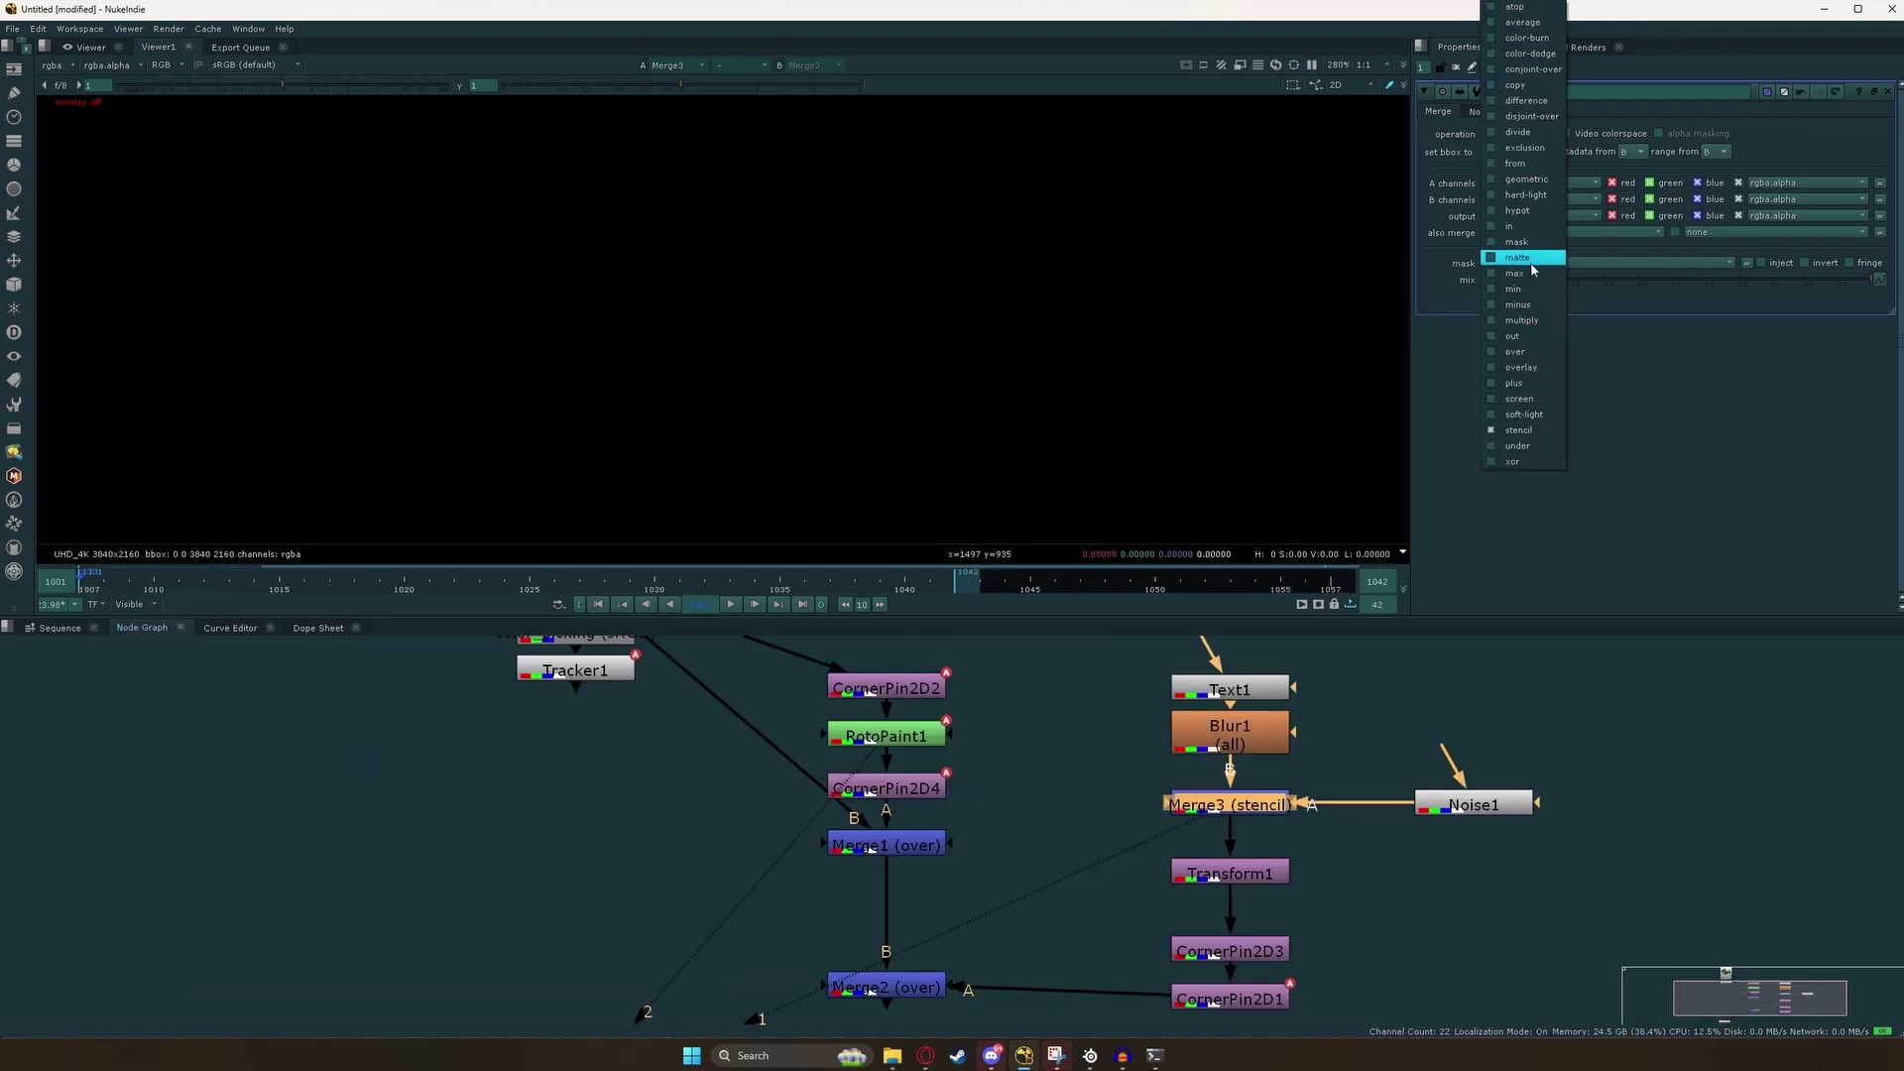
left_click(1541, 431)
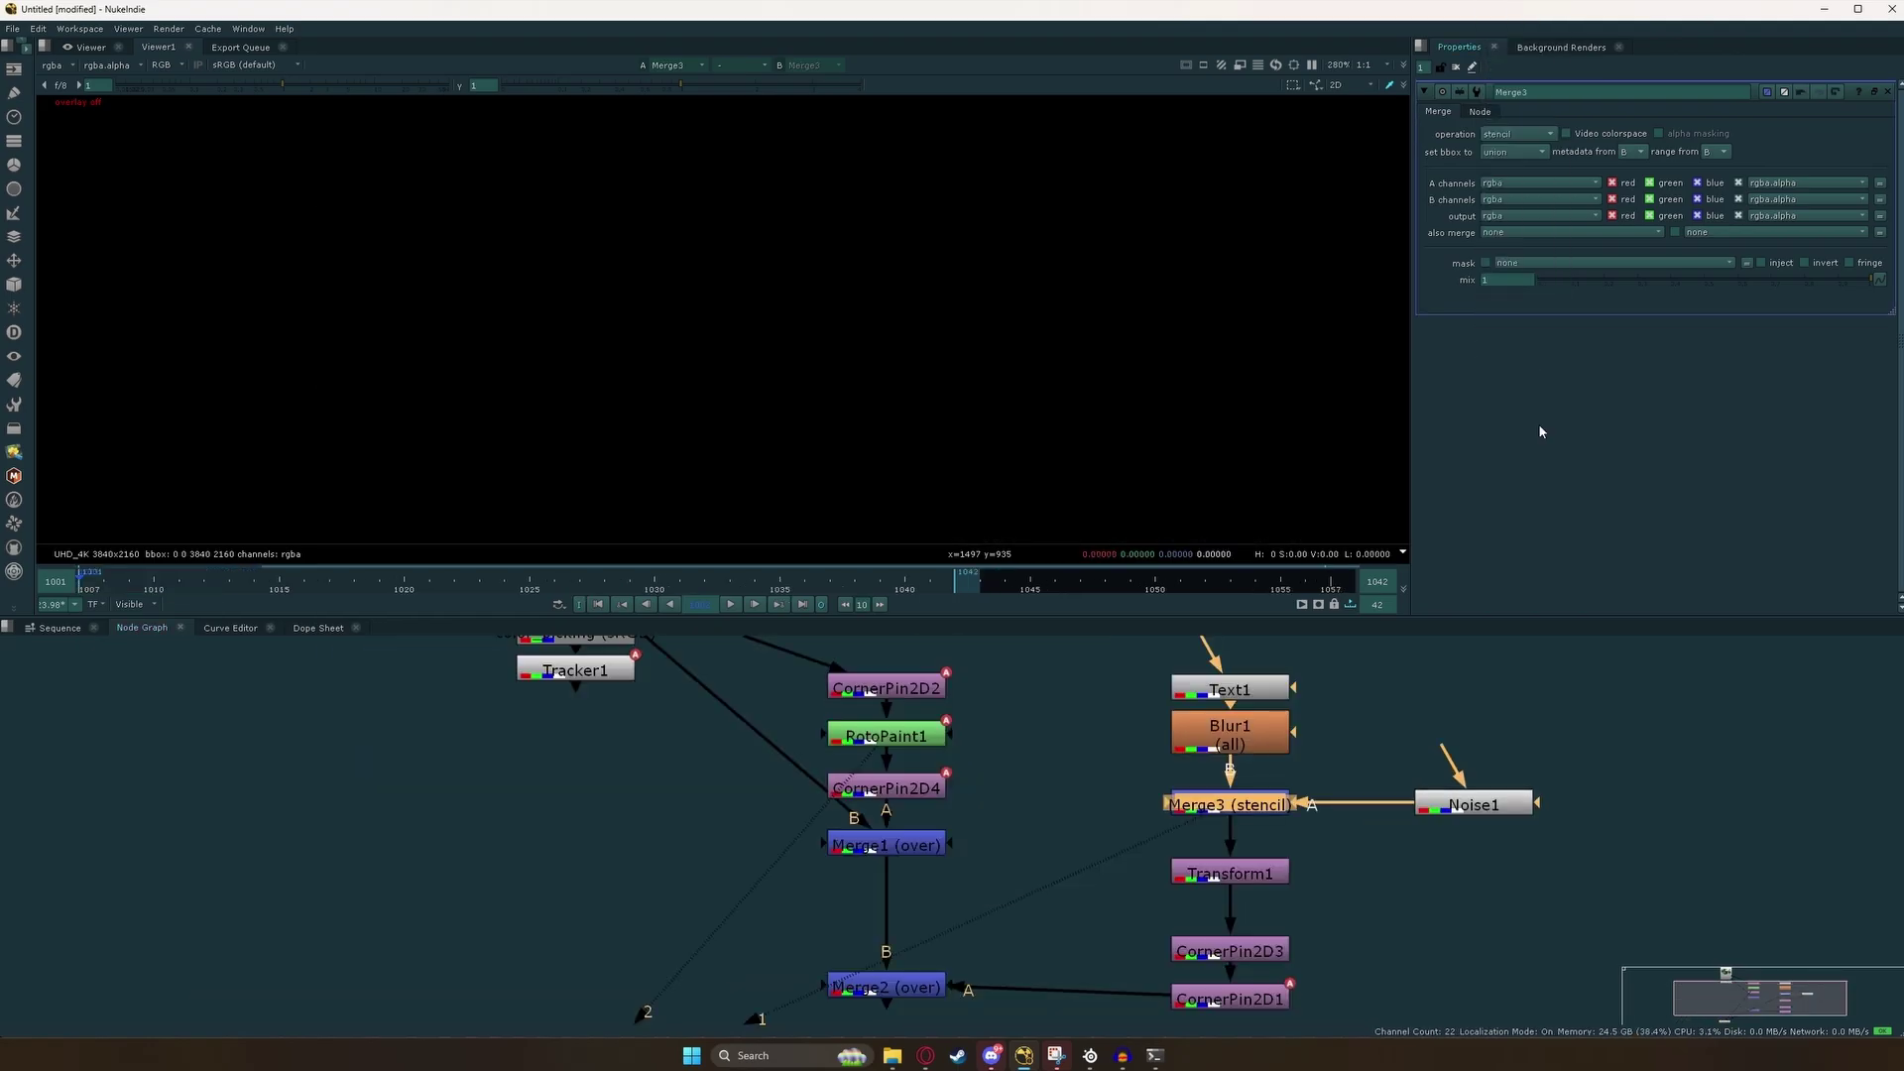
left_click(893, 988)
key("1")
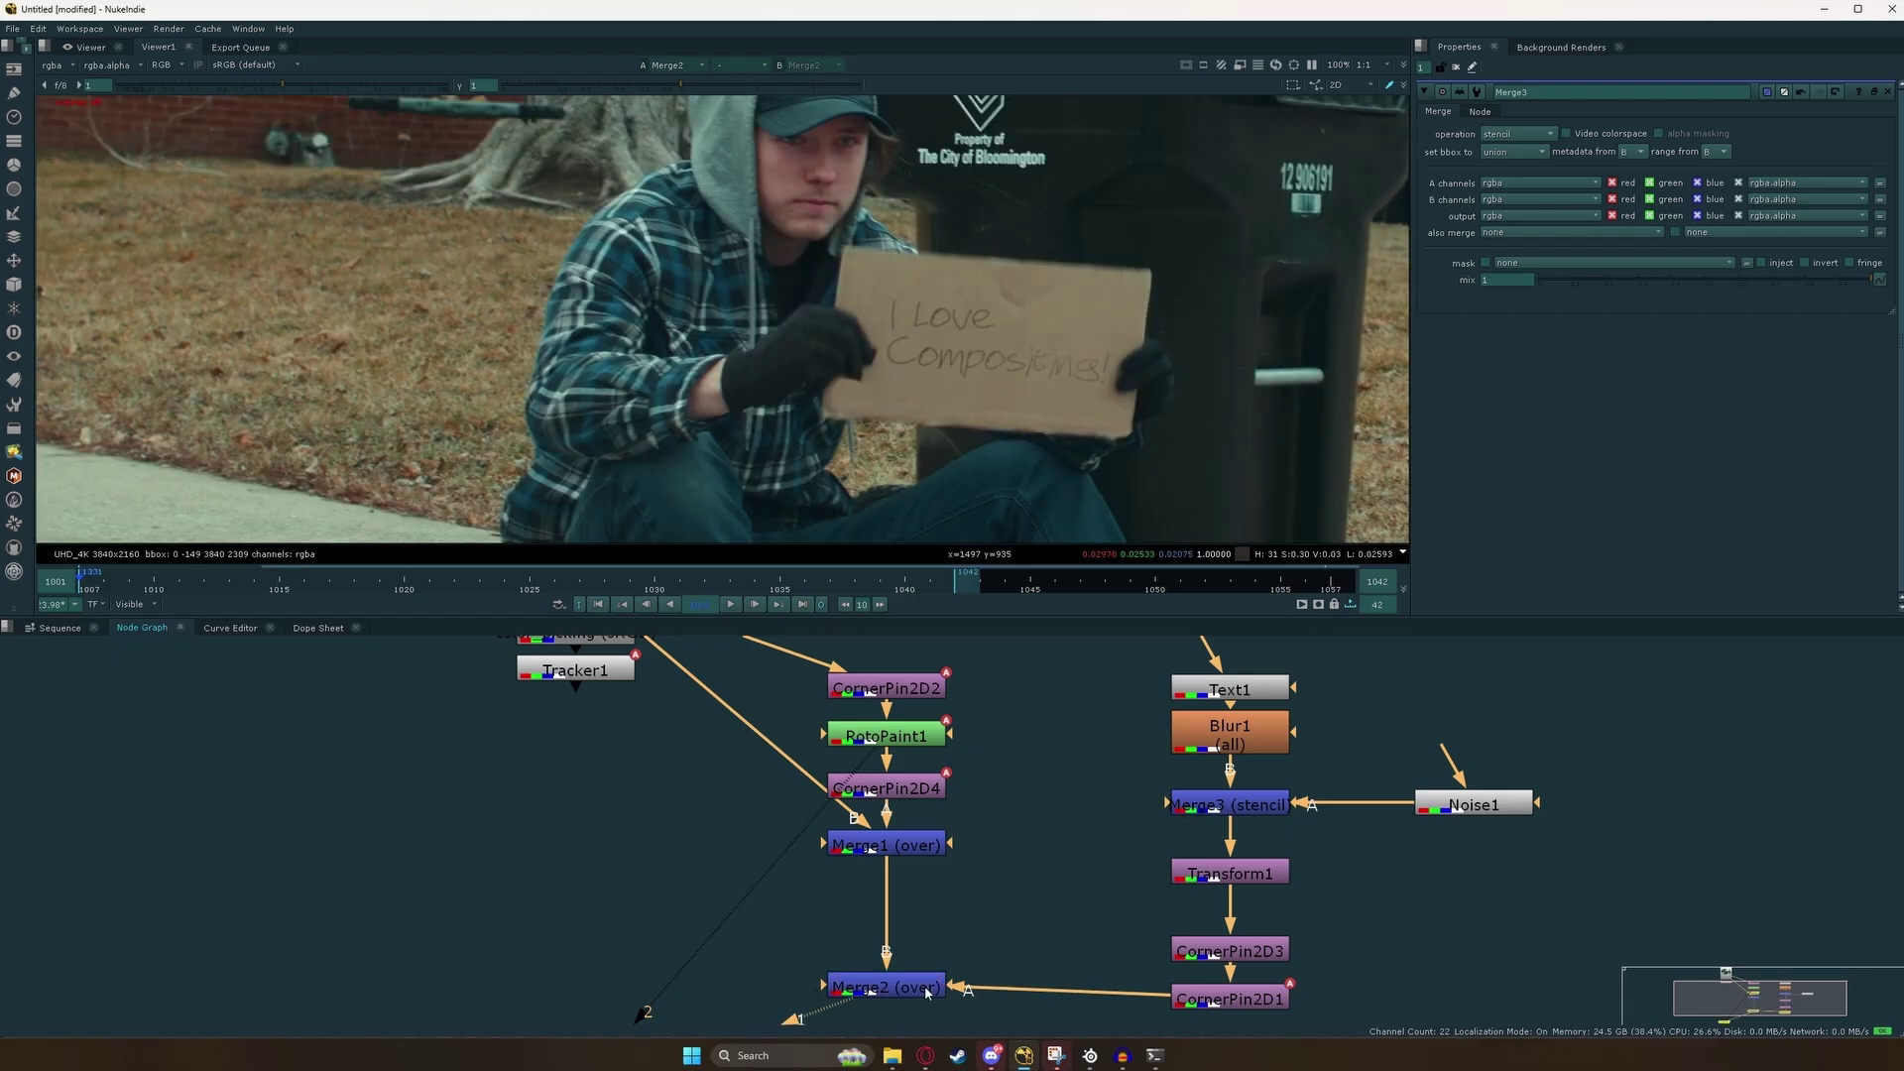
scroll(950, 396, "up", 4)
Reduce Noise1's x/y size to about 10.6 for finer breakup in the lettering.
left_click(1227, 808)
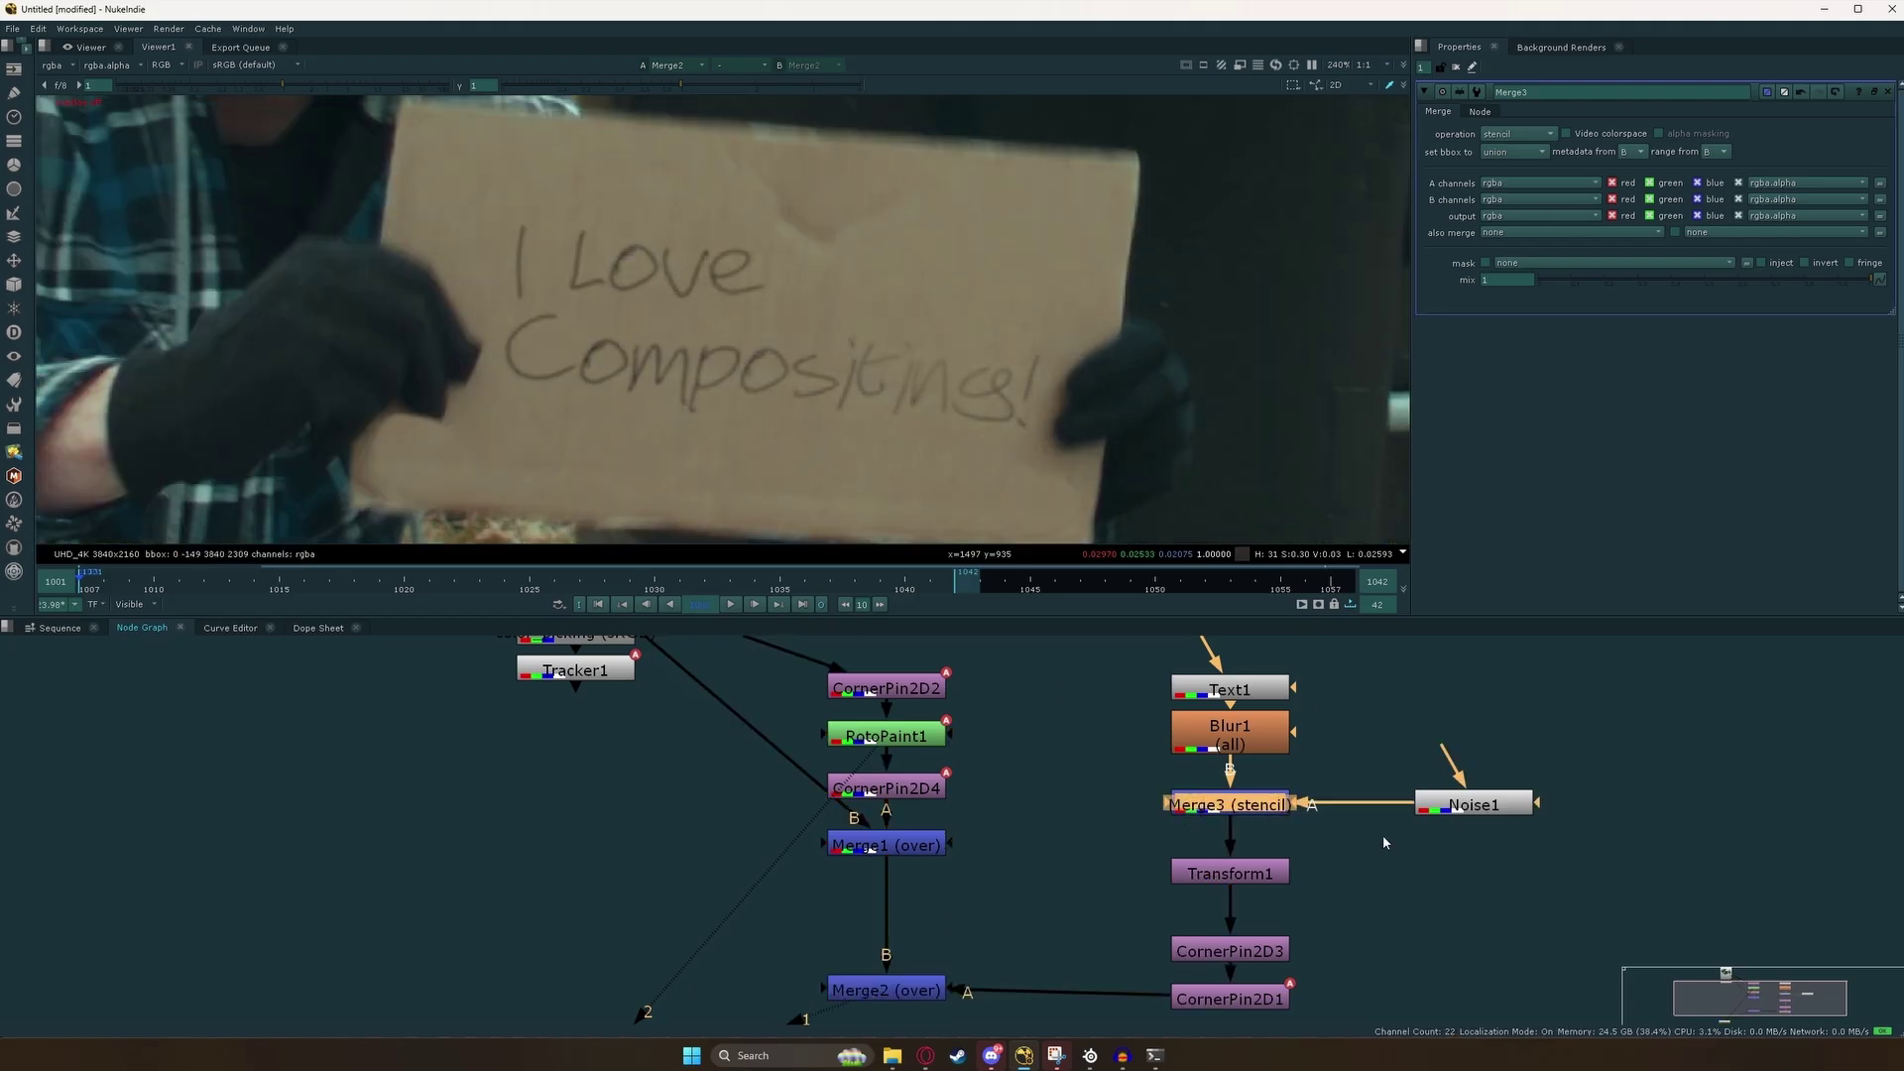
left_click(1491, 803)
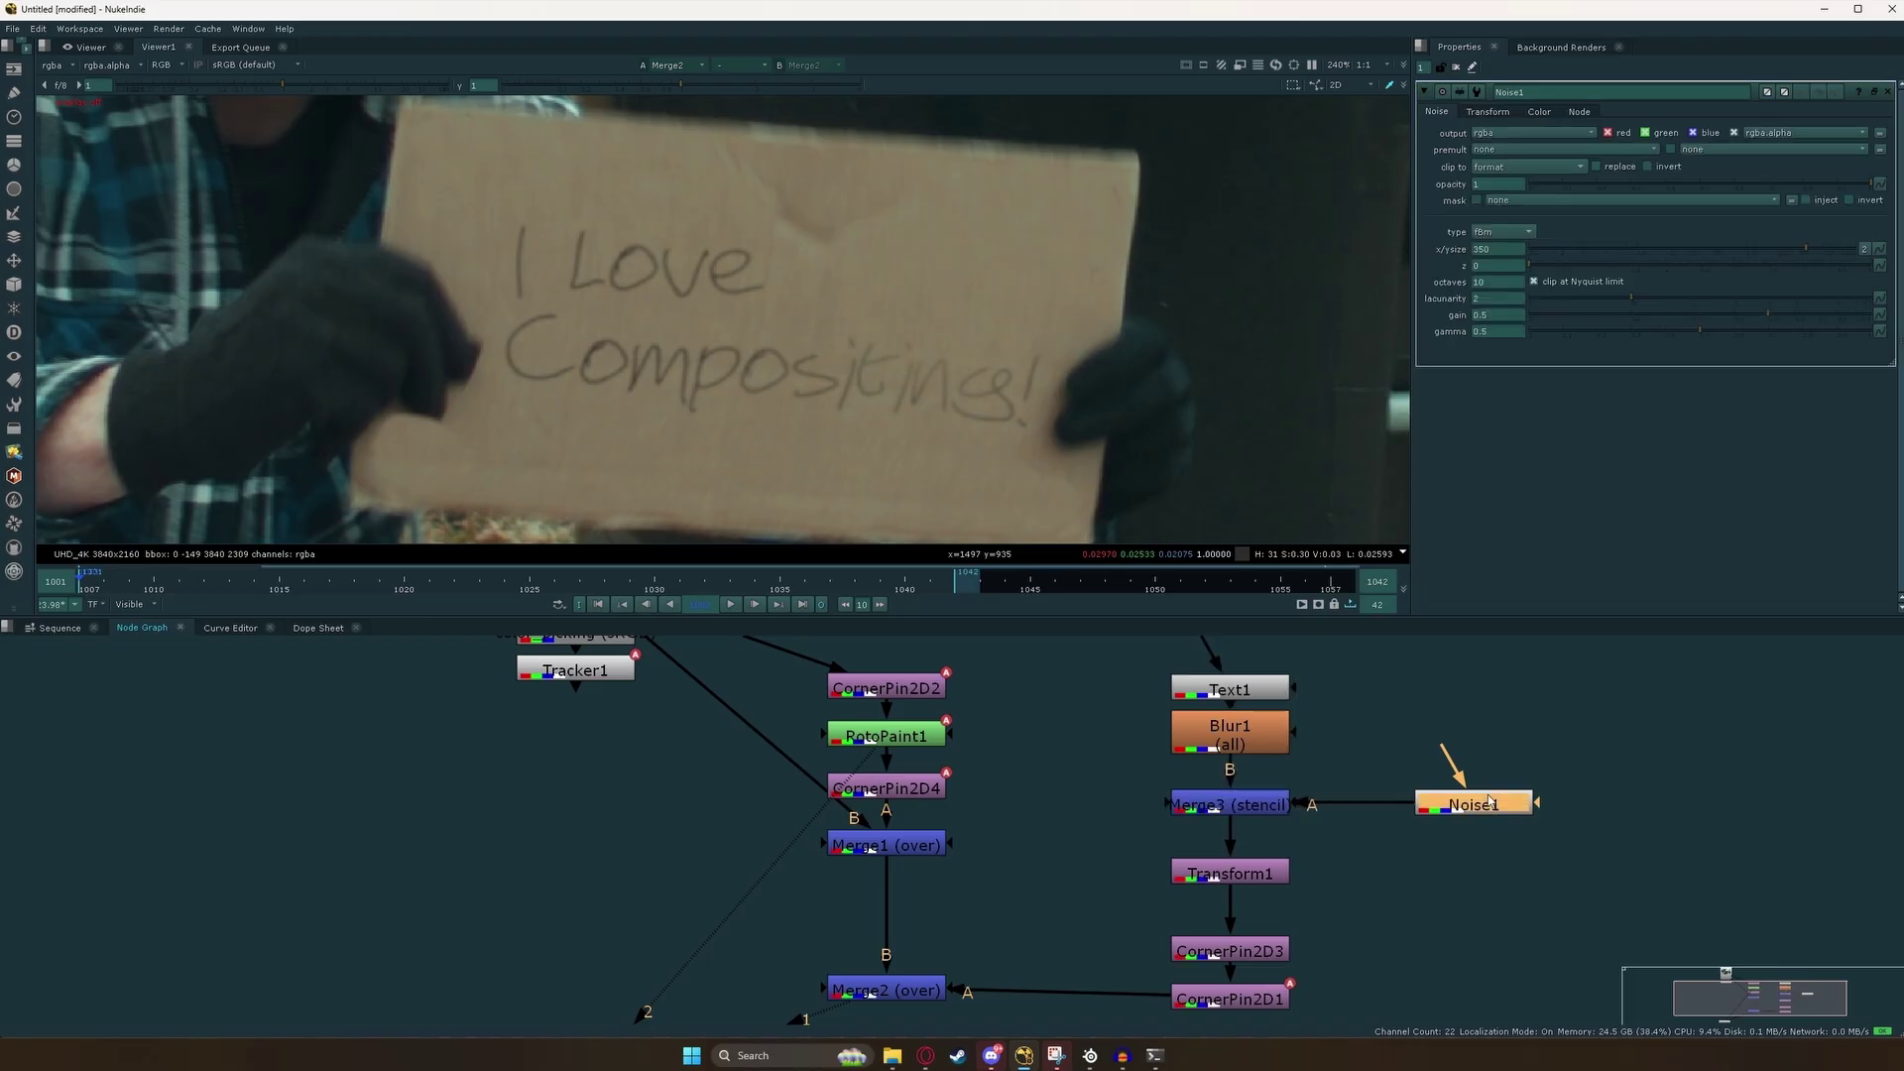
left_click_drag(1826, 253, 1644, 255)
scroll(686, 357, "up", 4)
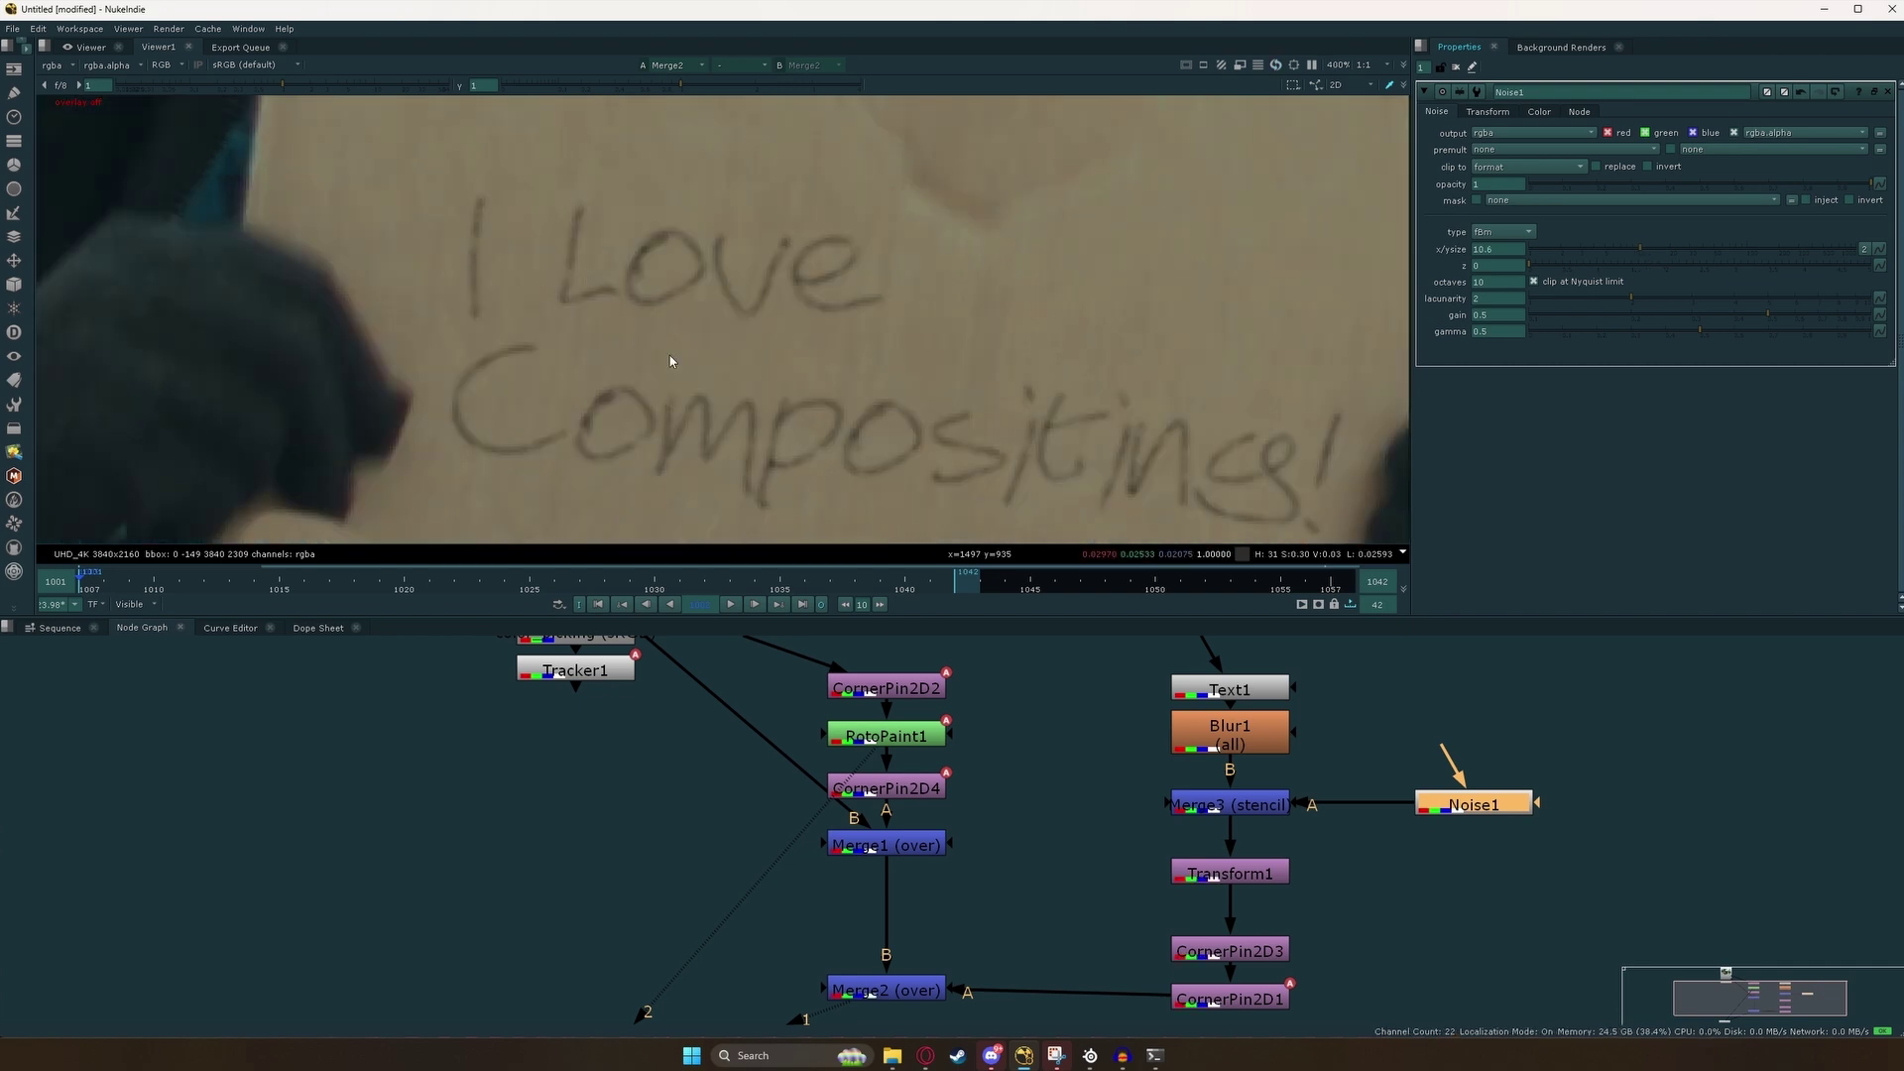
Examine the noise-textured lettering up close and from afar, and play the shot.
scroll(704, 337, "down", 2)
scroll(1058, 422, "down", 3)
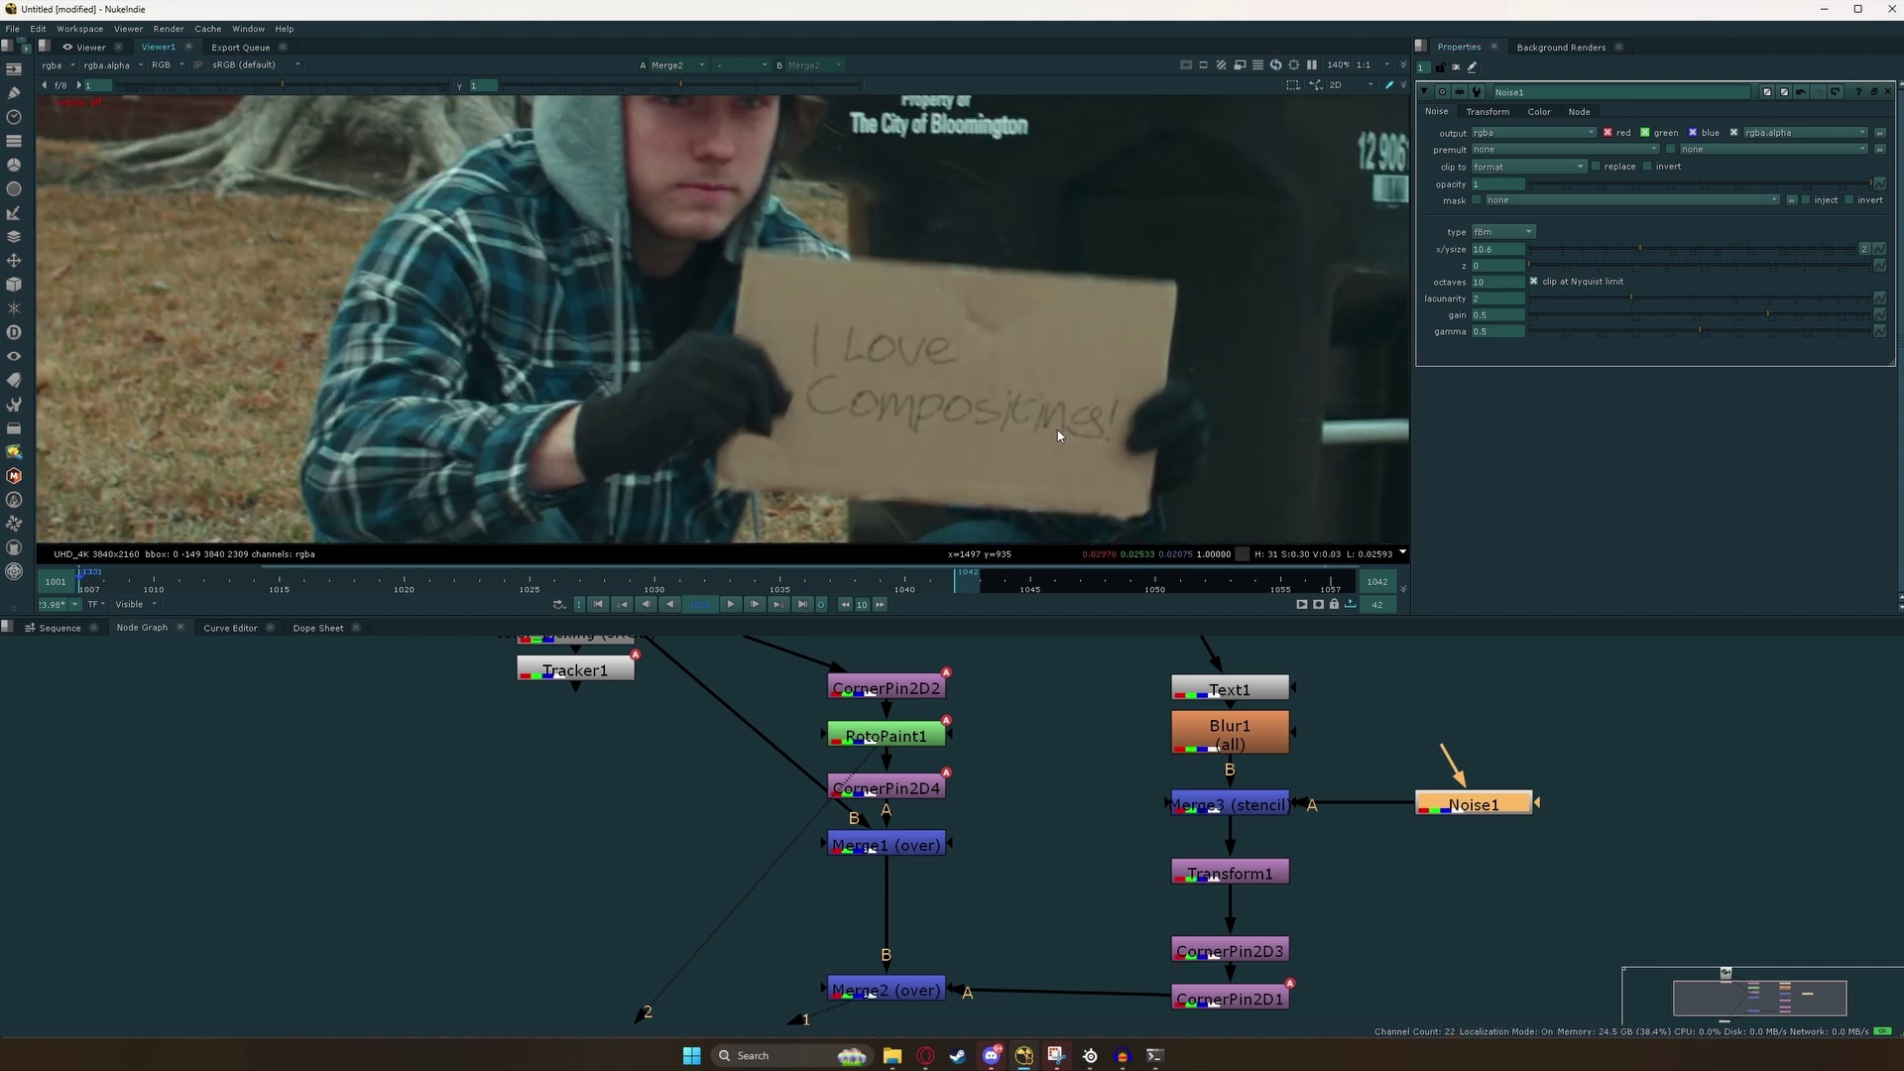
scroll(1058, 431, "up", 3)
scroll(827, 418, "down", 3)
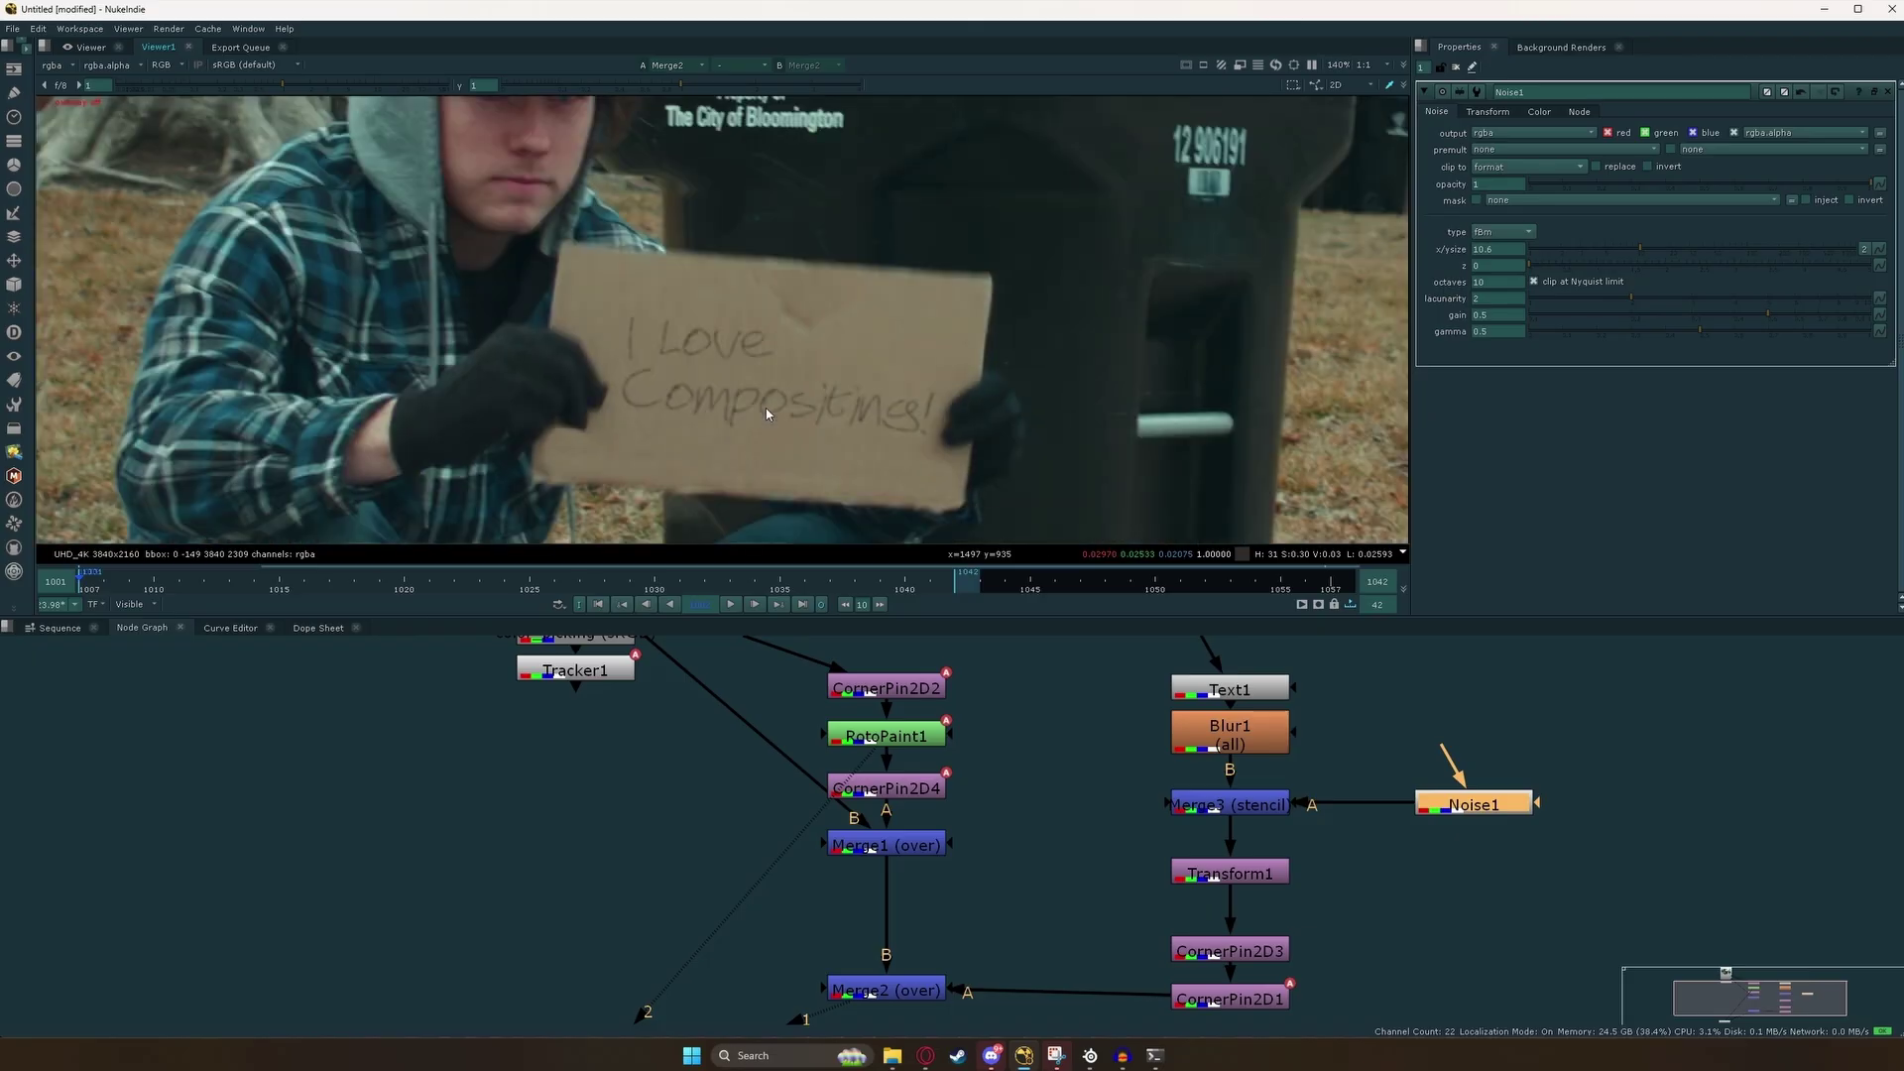
scroll(777, 416, "down", 3)
key("l")
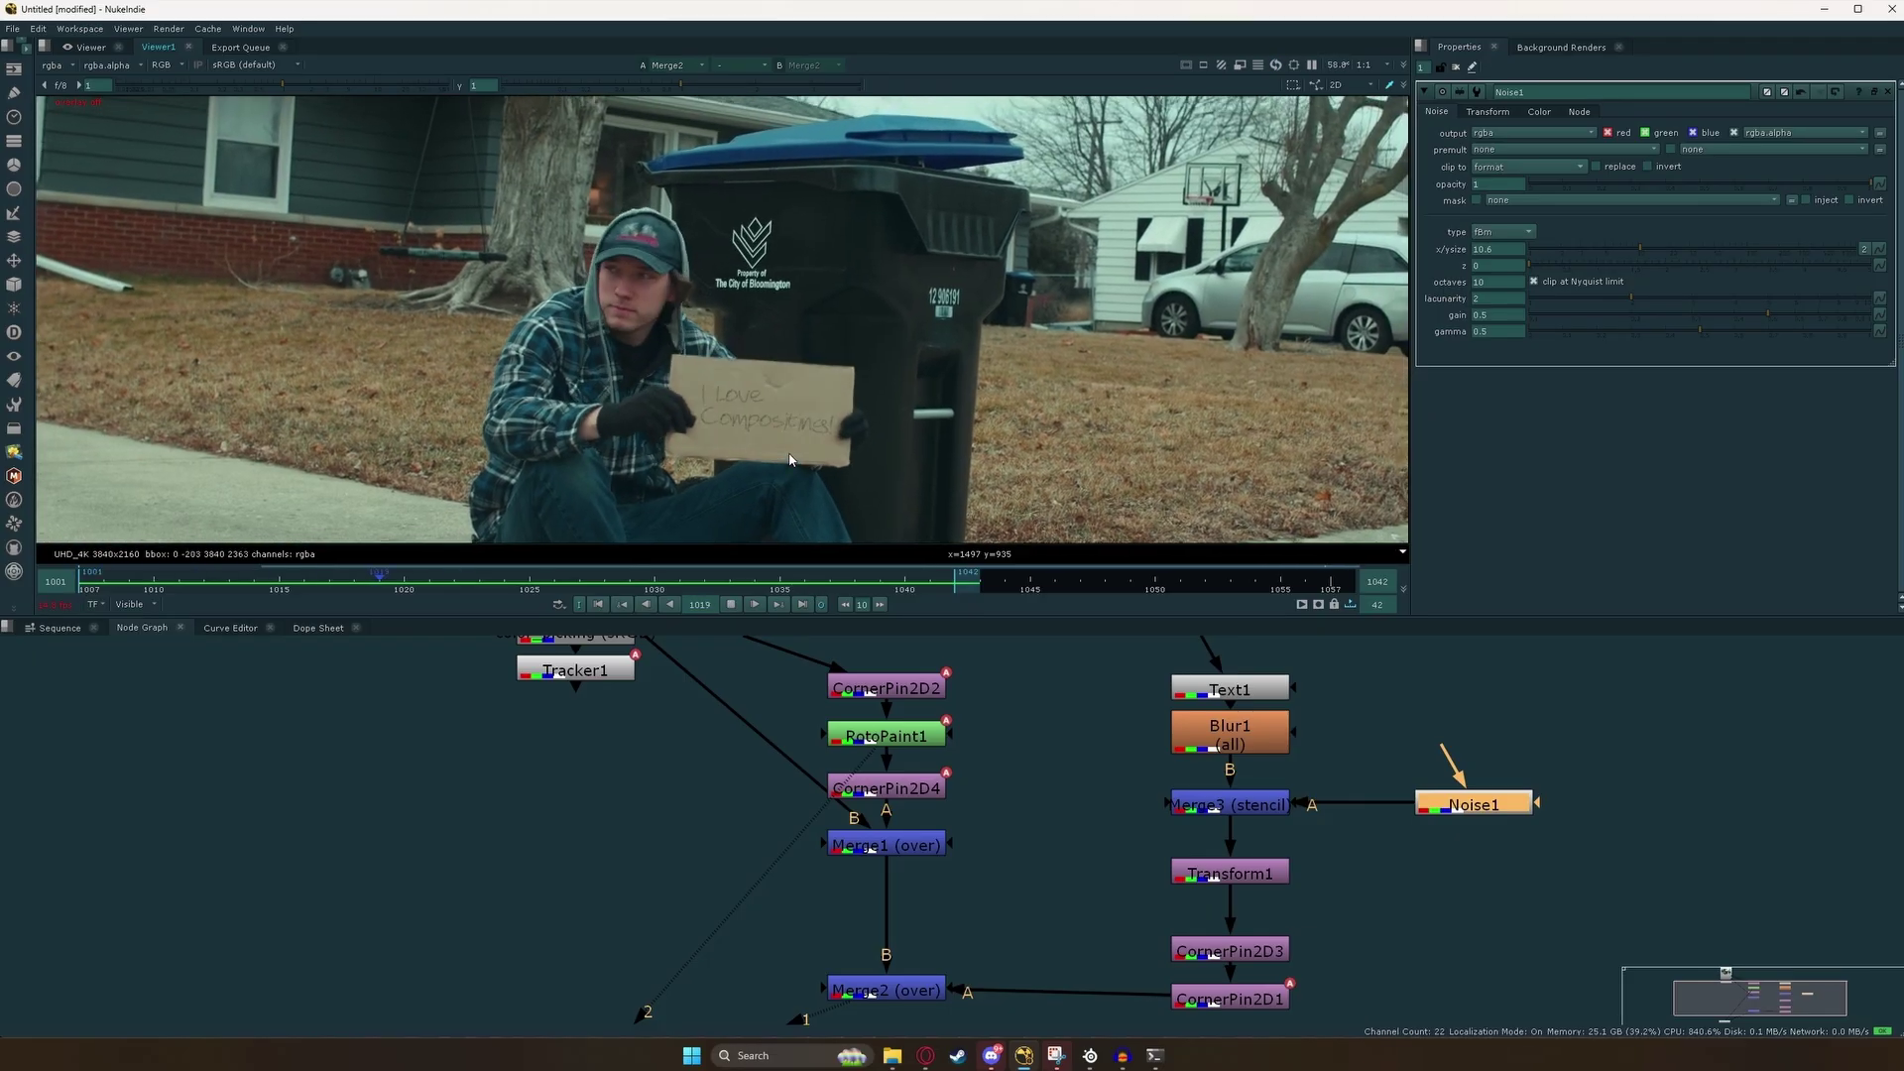
scroll(813, 452, "down", 2)
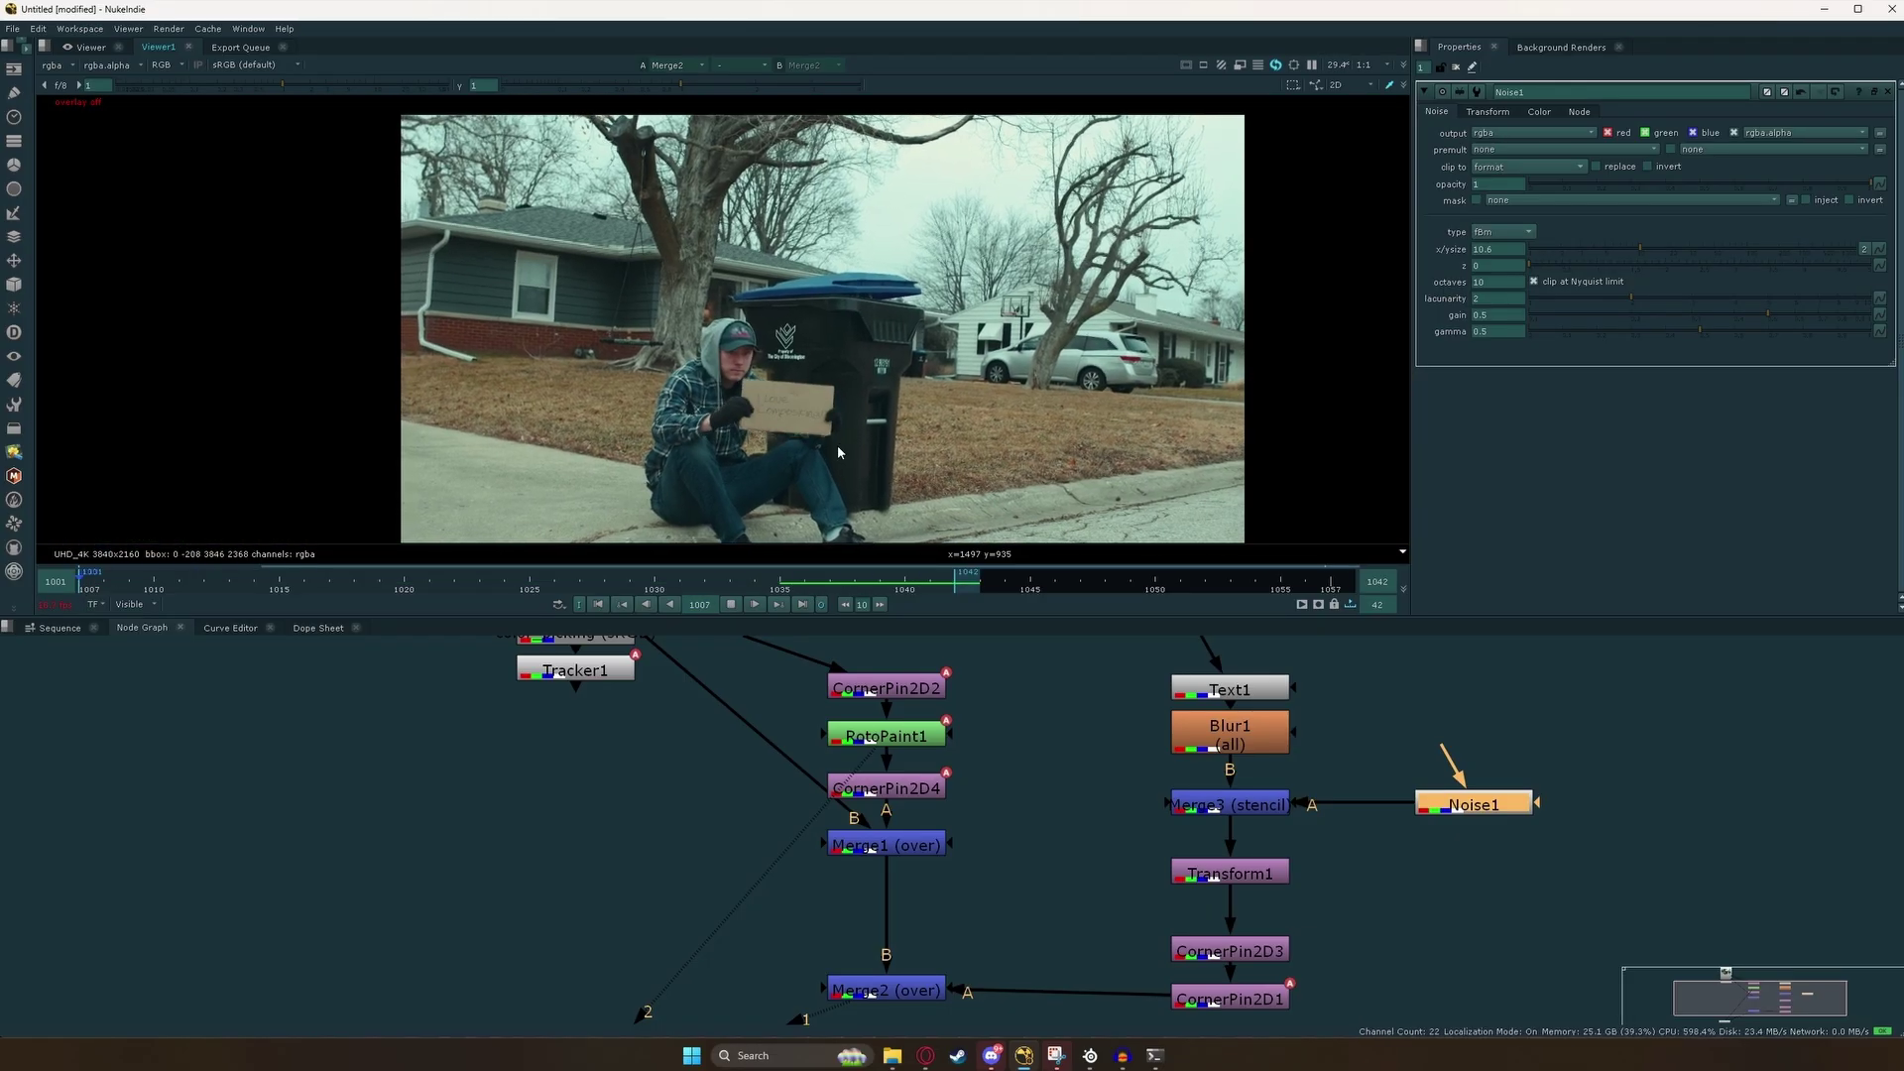
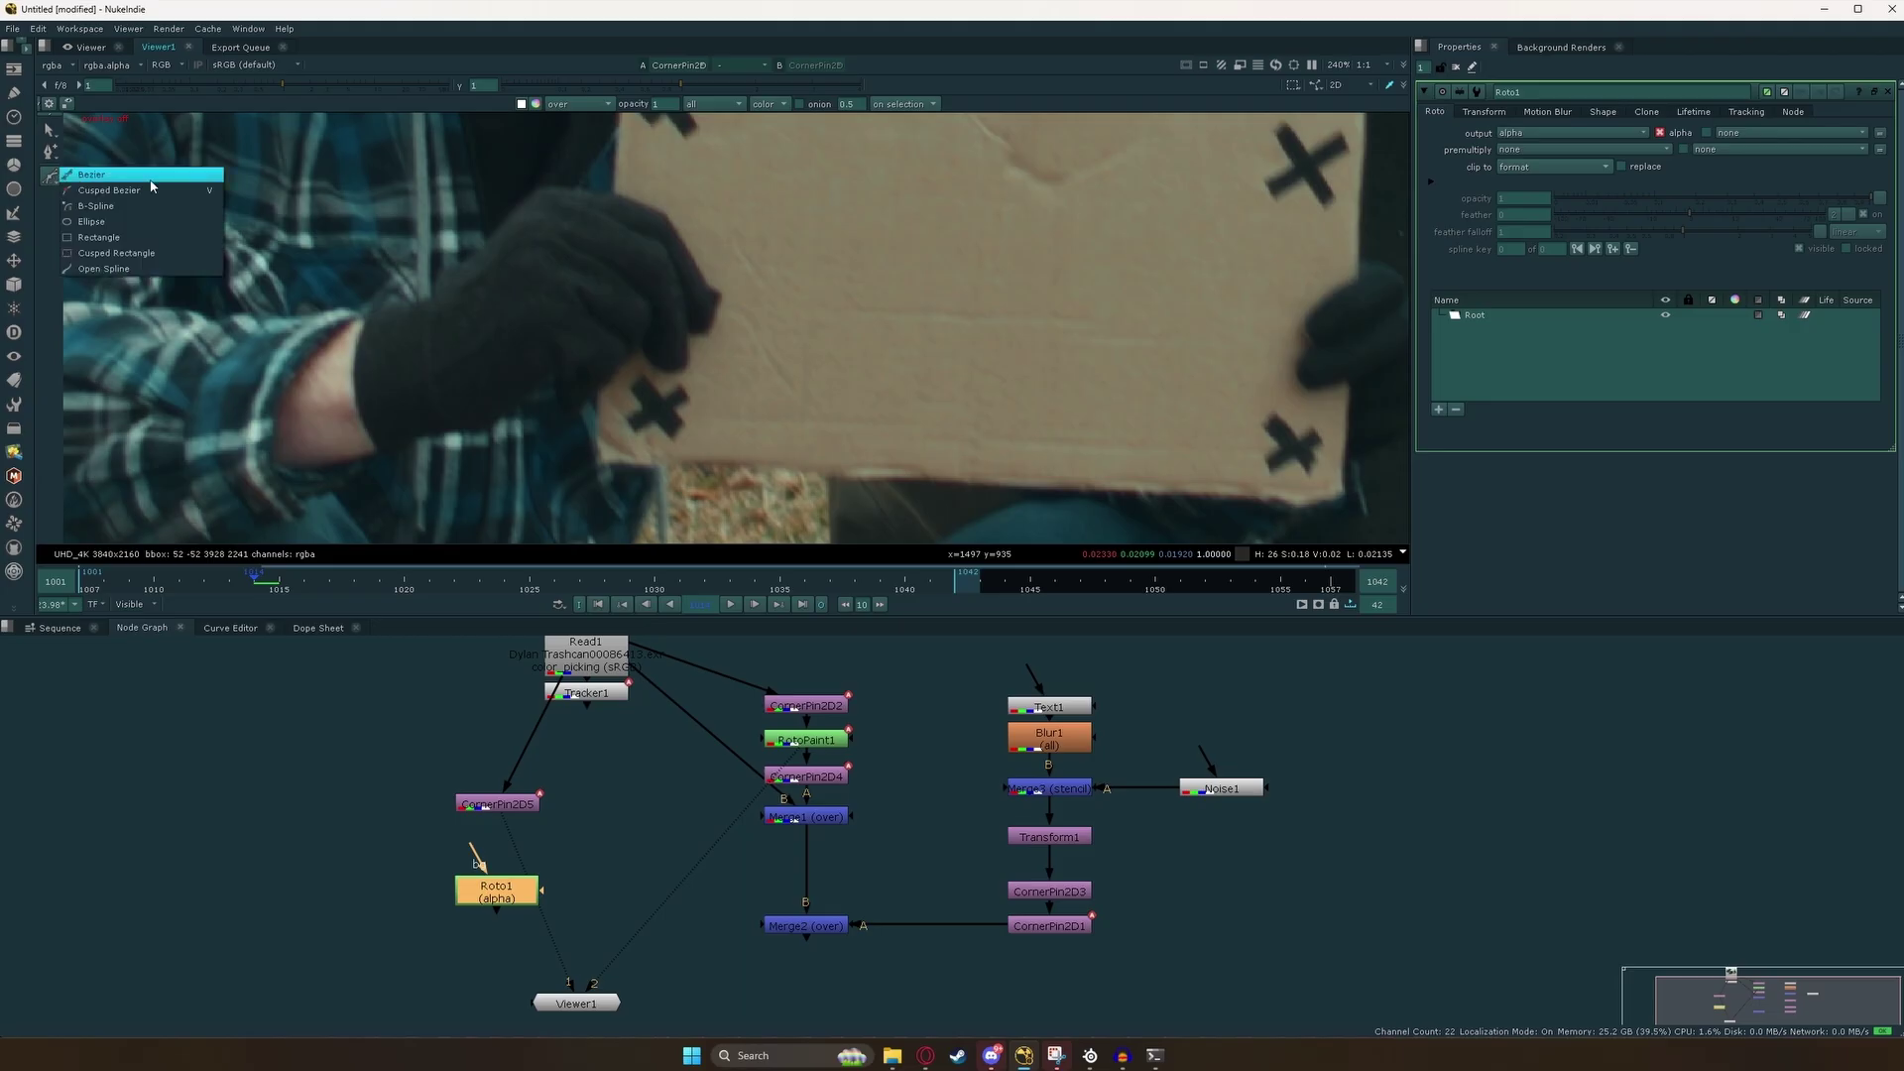
Draw a closed Bezier in Roto1 around the gloved fingers overlapping the cardboard's left edge.
scroll(657, 353, "up", 3)
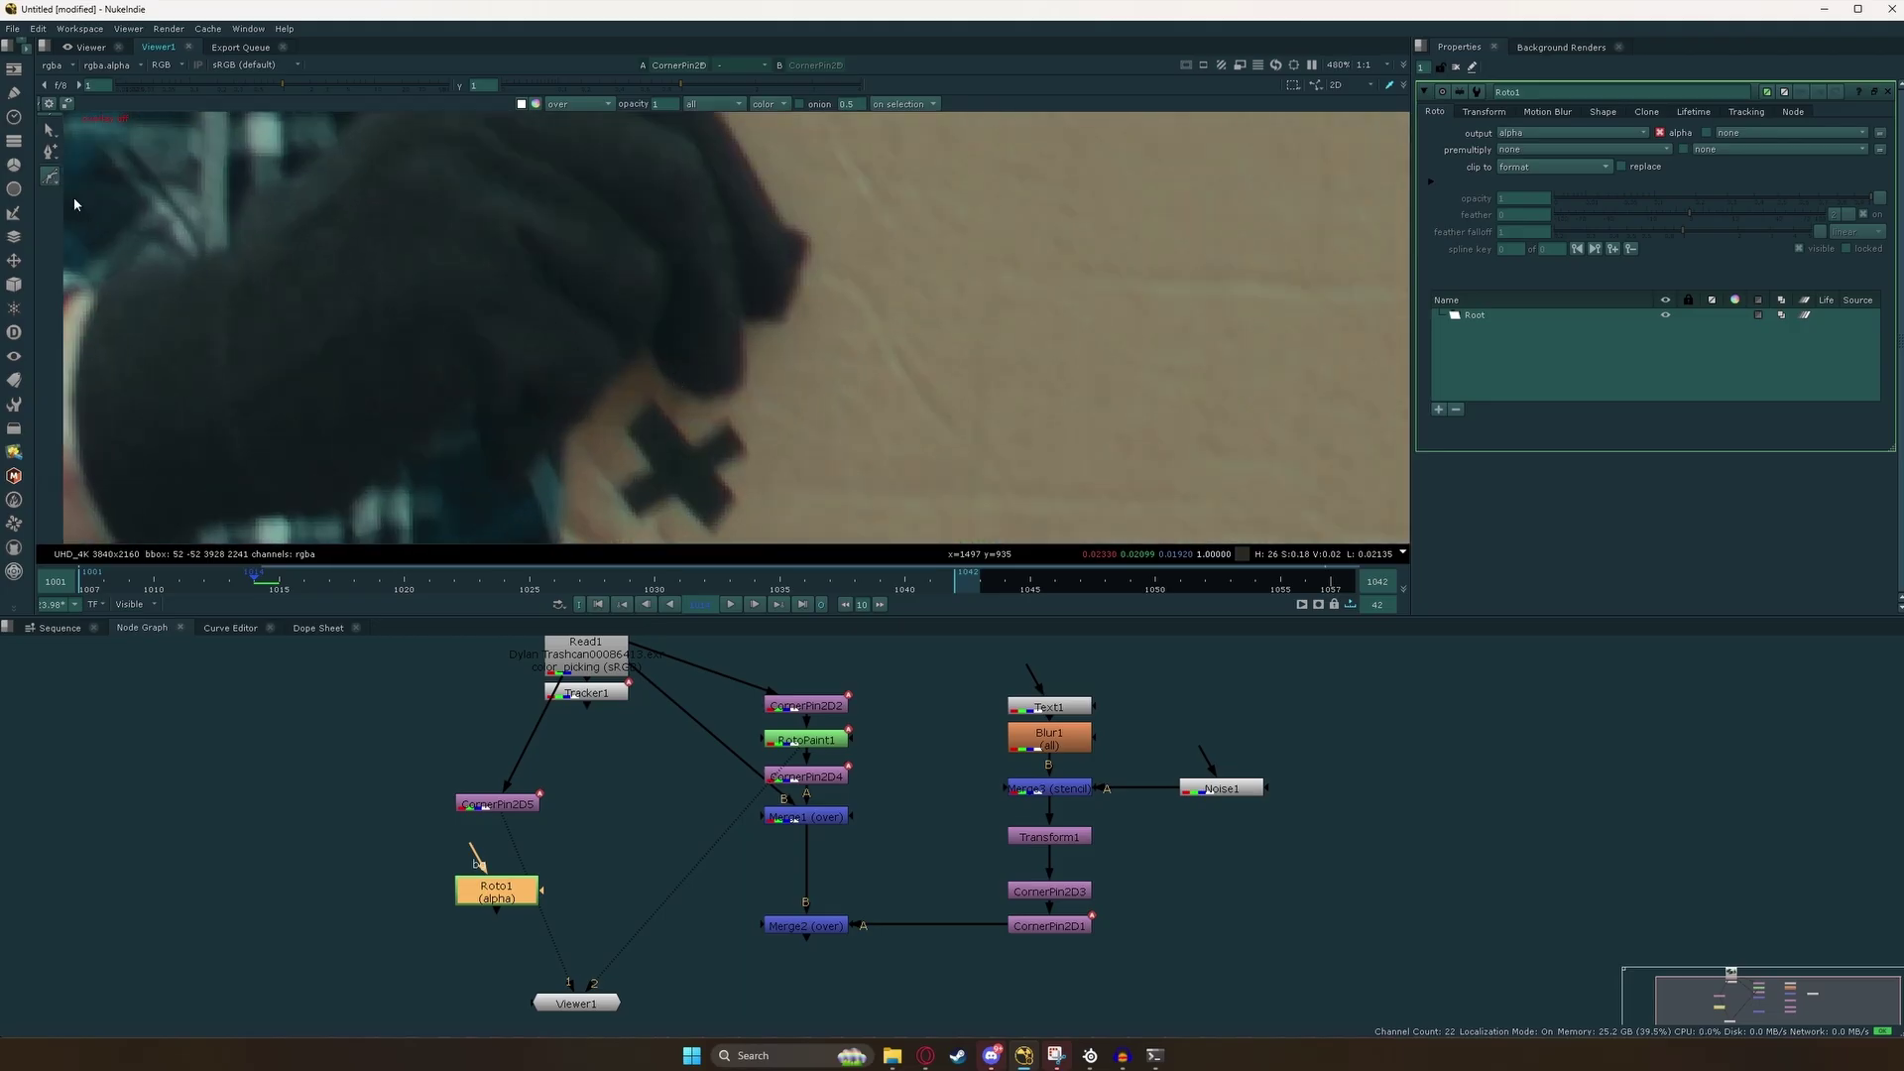
scroll(691, 385, "up", 2)
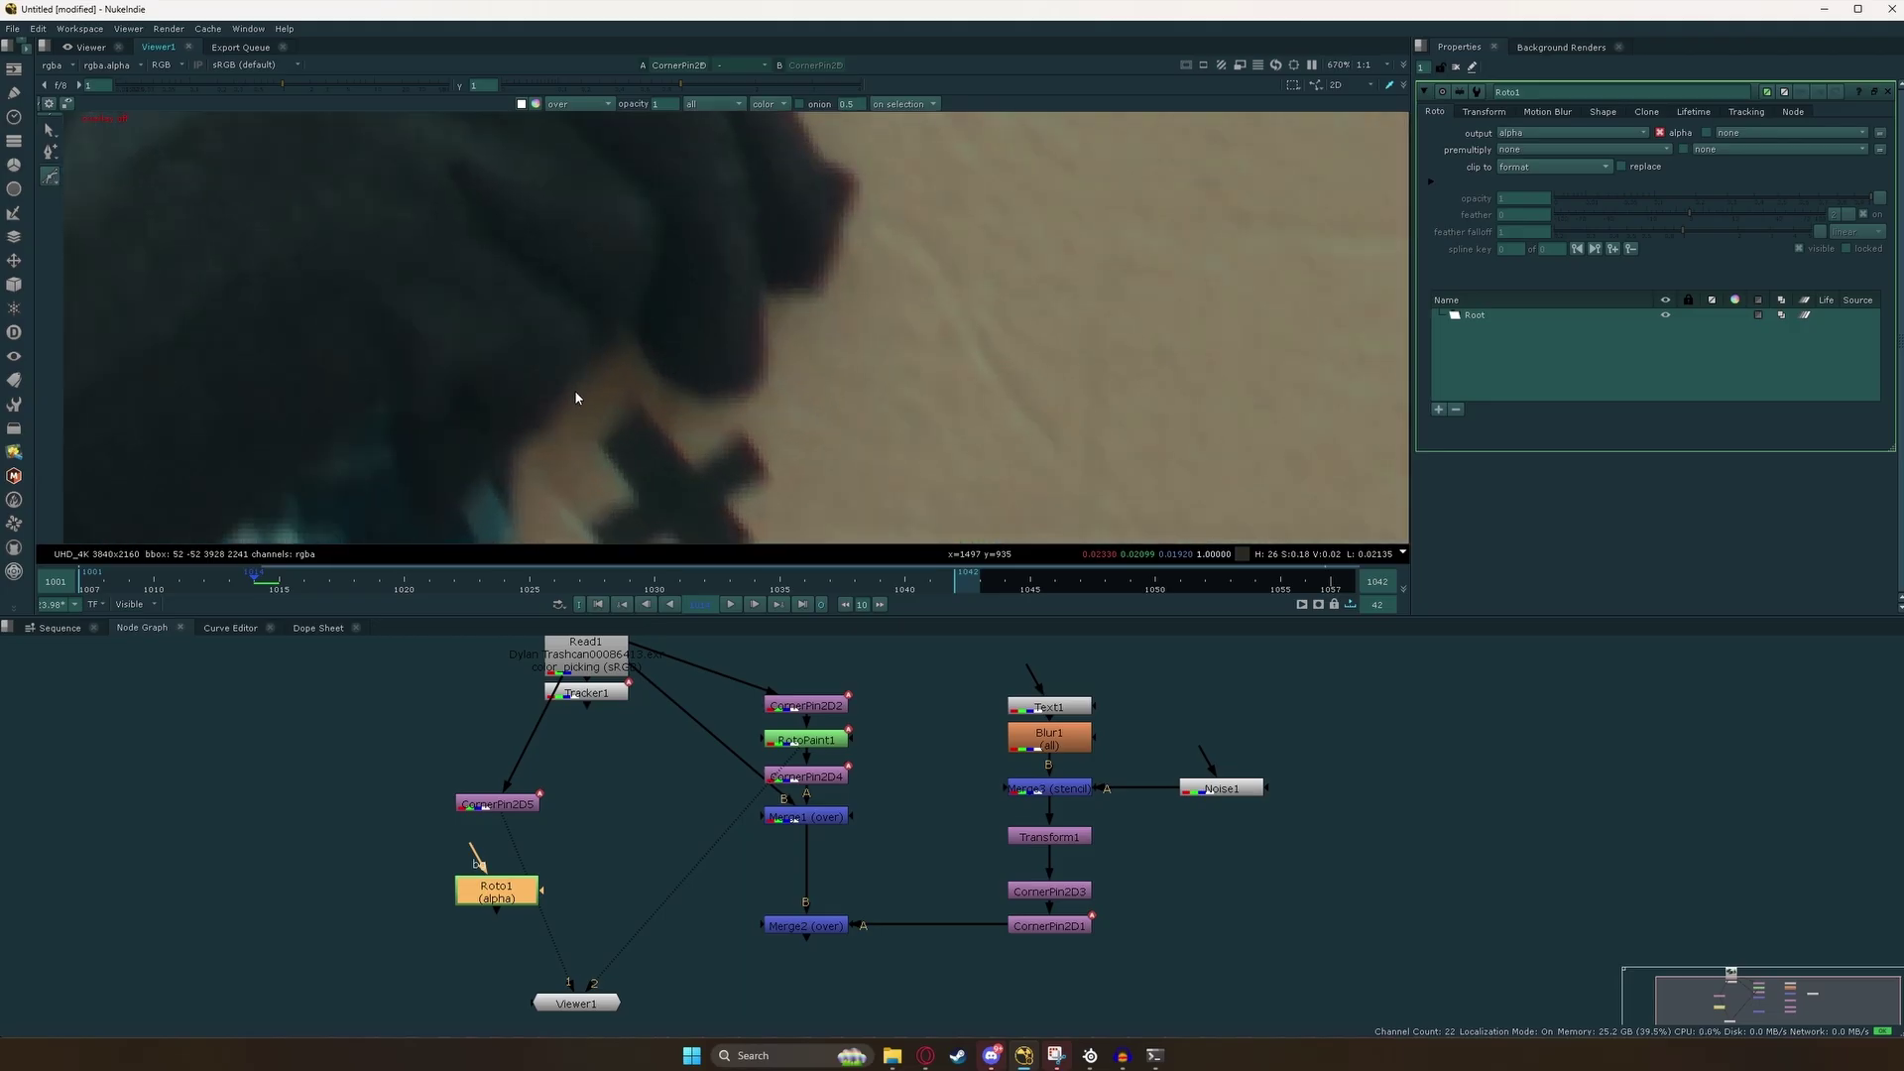
left_click(518, 442)
left_click(624, 332)
left_click_drag(673, 390, 705, 400)
left_click(754, 365)
left_click_drag(750, 289, 825, 237)
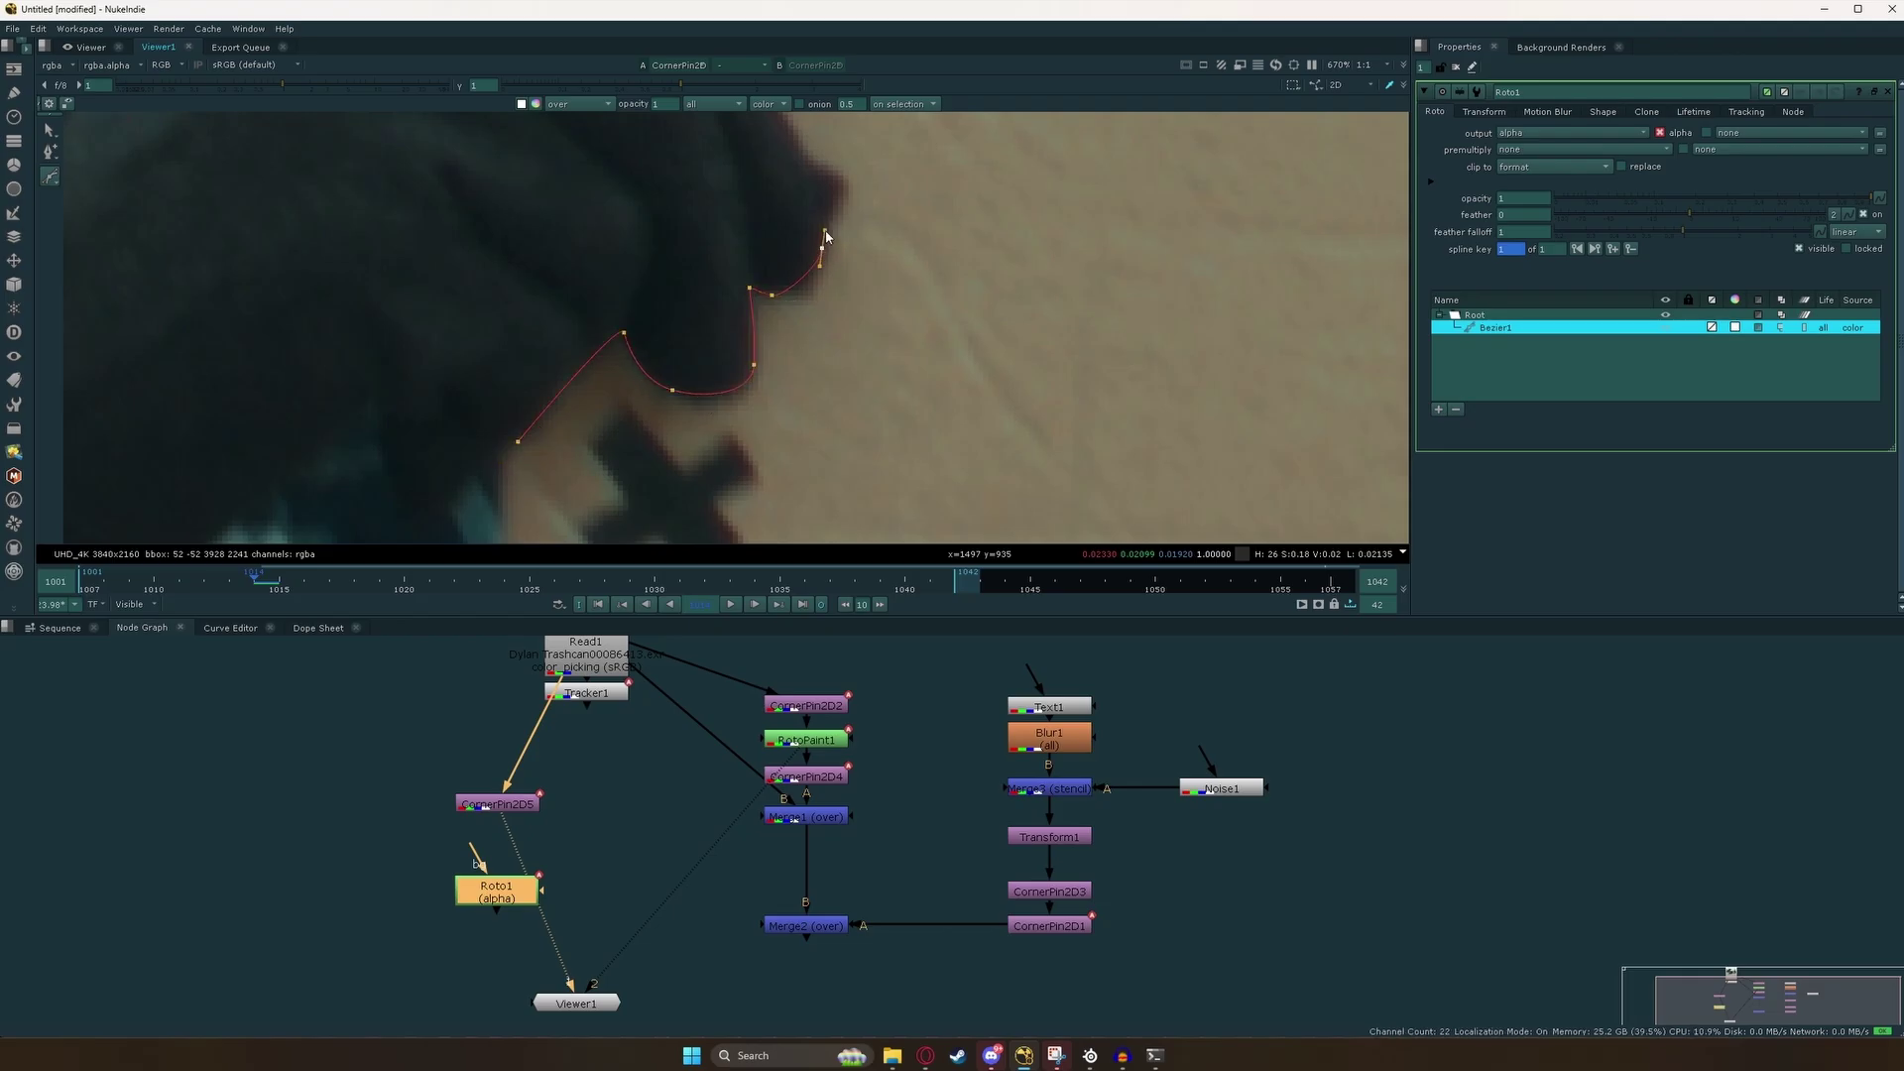
middle_click_drag(842, 192, 838, 306)
left_click(836, 300)
left_click_drag(779, 234, 713, 129)
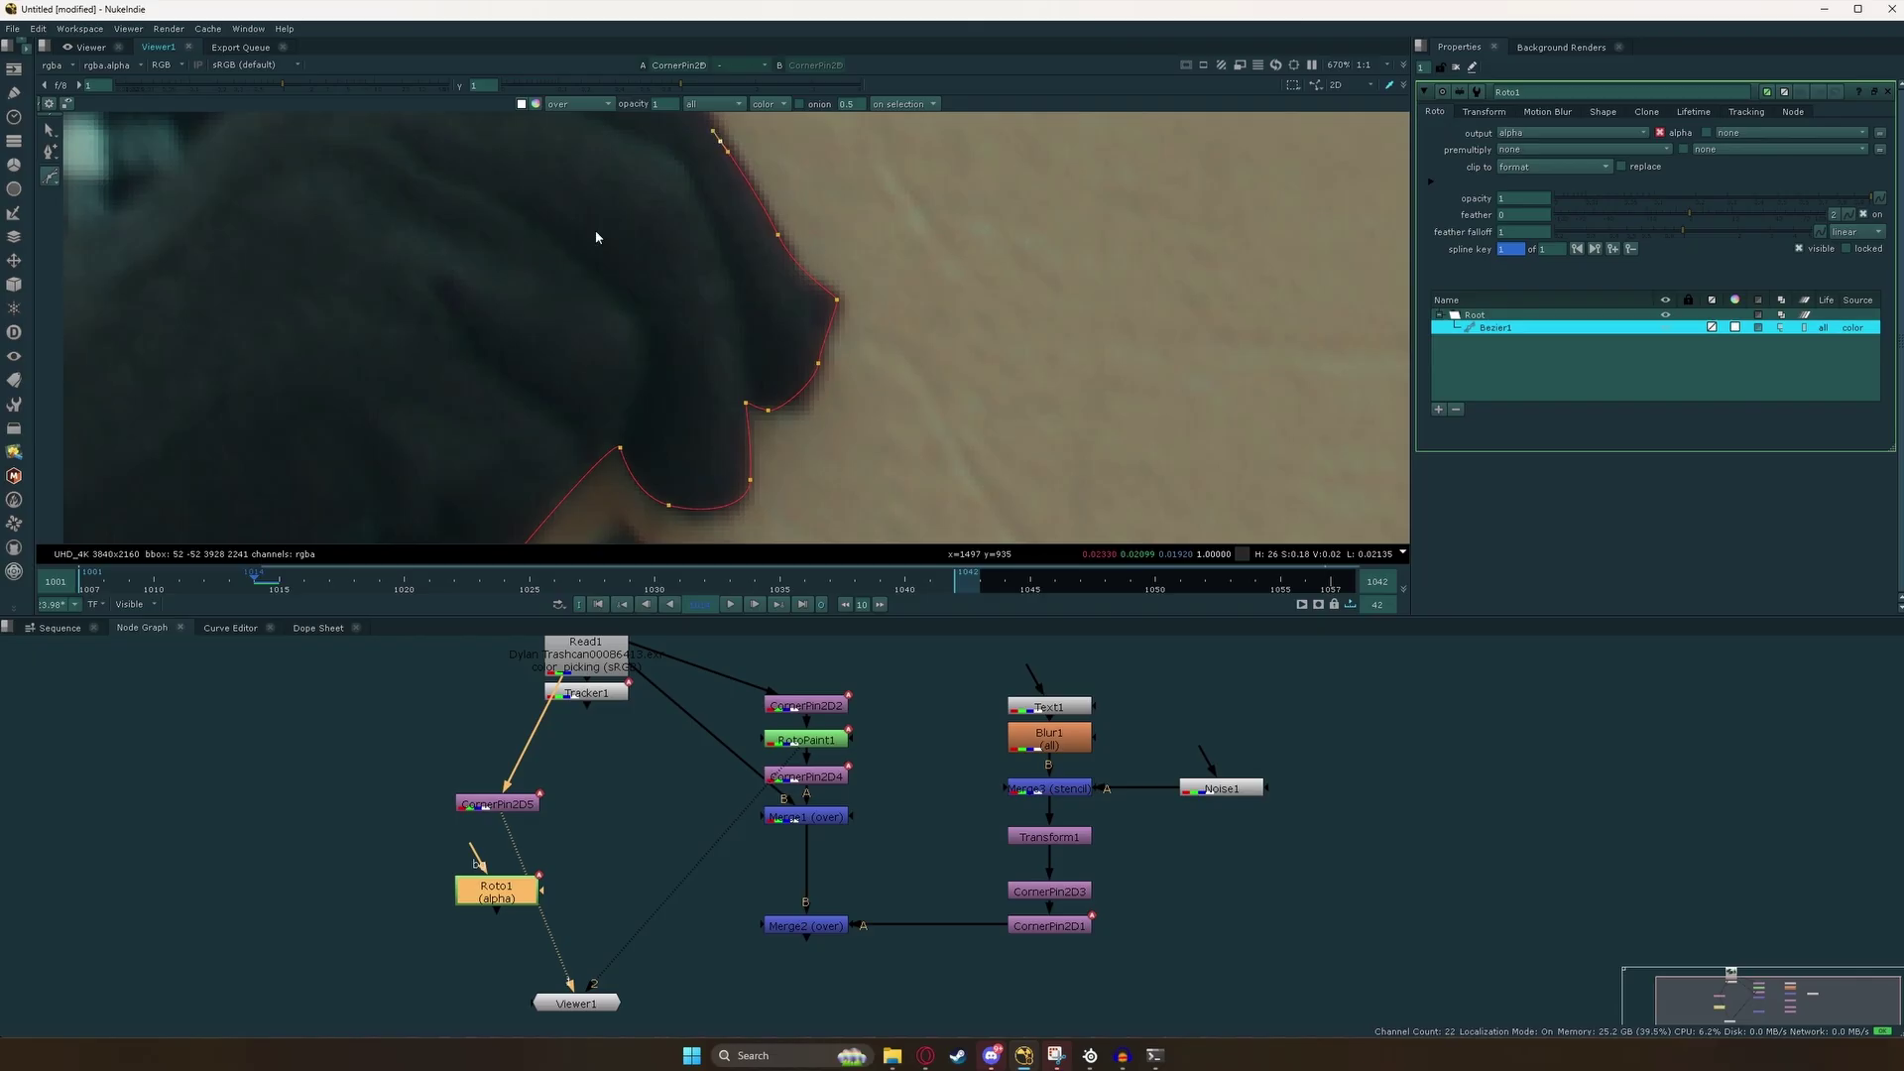
scroll(511, 298, "down", 3)
key("Return")
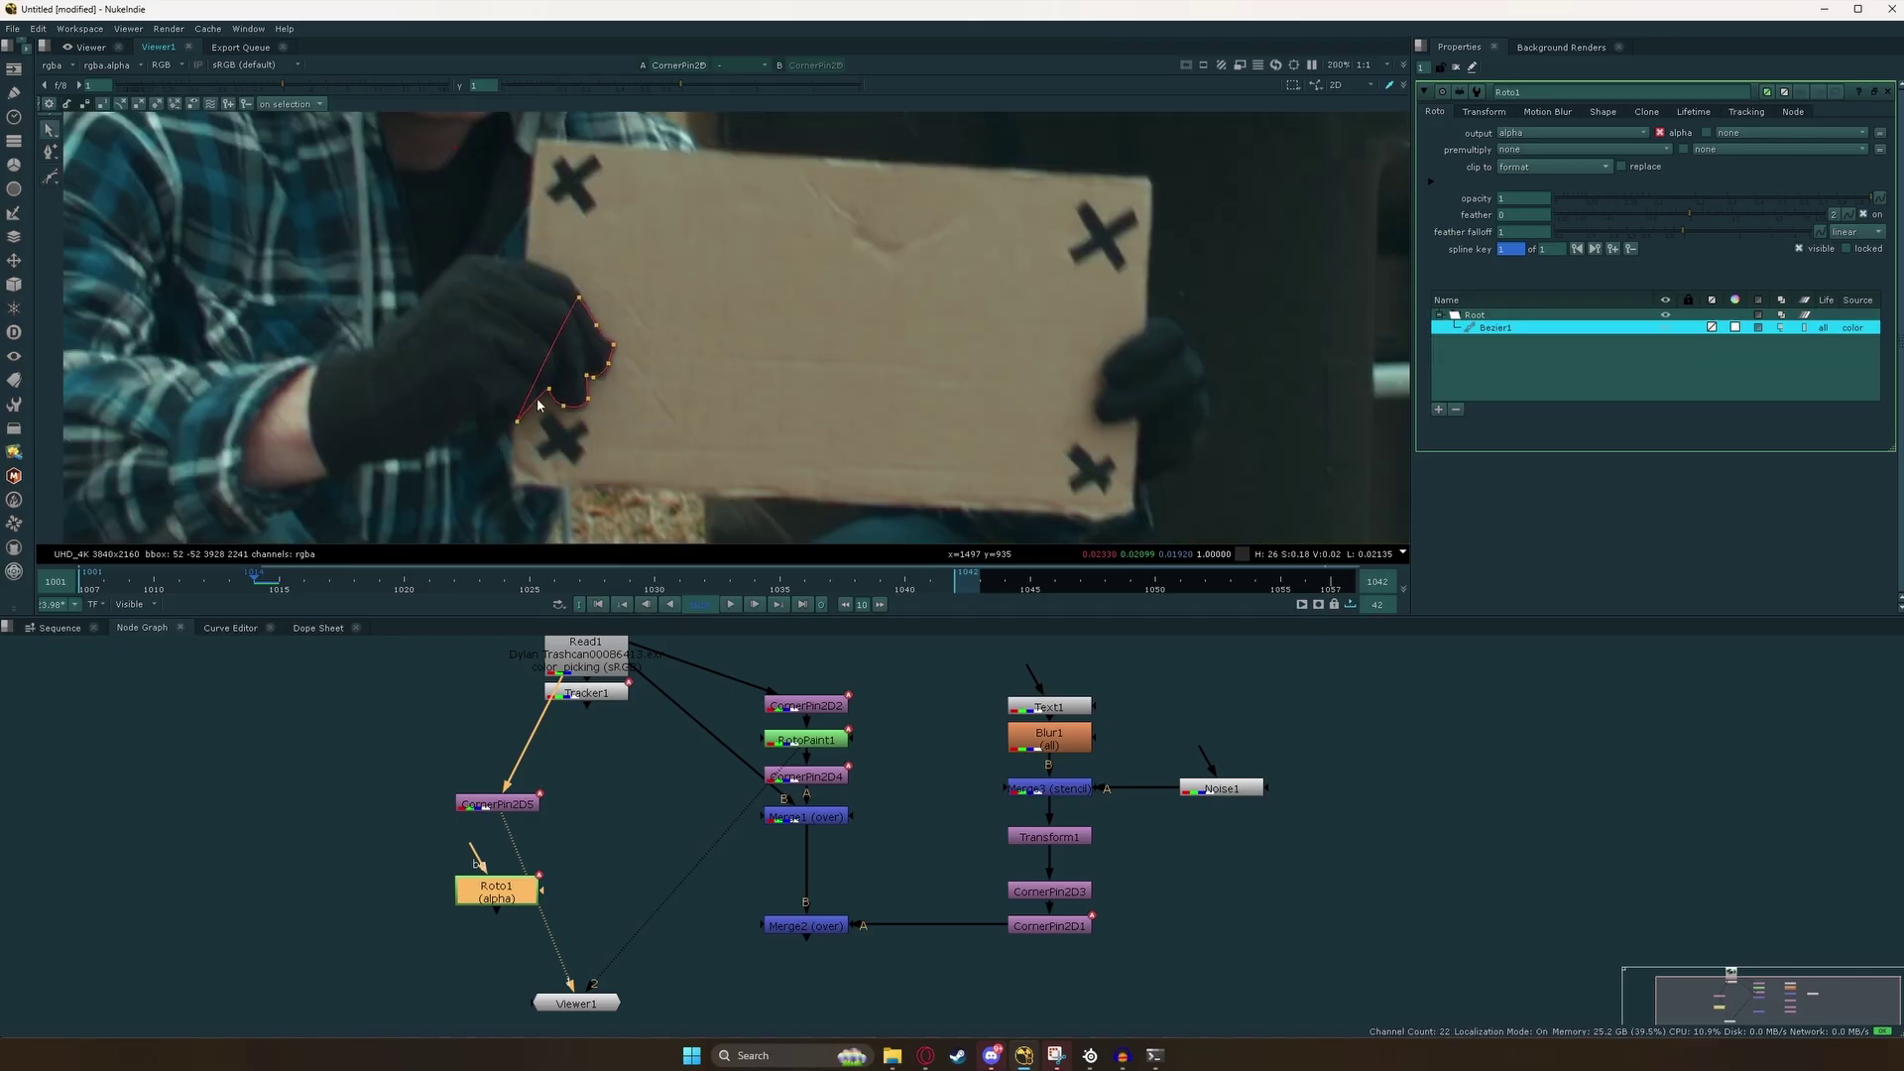
Advance three frames and reposition the Bezier's points to fit the moved fingers.
scroll(611, 384, "down", 5)
left_click_drag(452, 219, 814, 542)
scroll(630, 401, "up", 8)
scroll(634, 412, "down", 2)
left_click(758, 605)
left_click(758, 605)
left_click(758, 605)
left_click_drag(576, 344, 646, 313)
left_click(812, 404)
scroll(666, 347, "up", 3)
left_click_drag(651, 233, 663, 238)
left_click_drag(580, 154, 609, 194)
scroll(569, 267, "down", 3)
left_click_drag(392, 432, 367, 386)
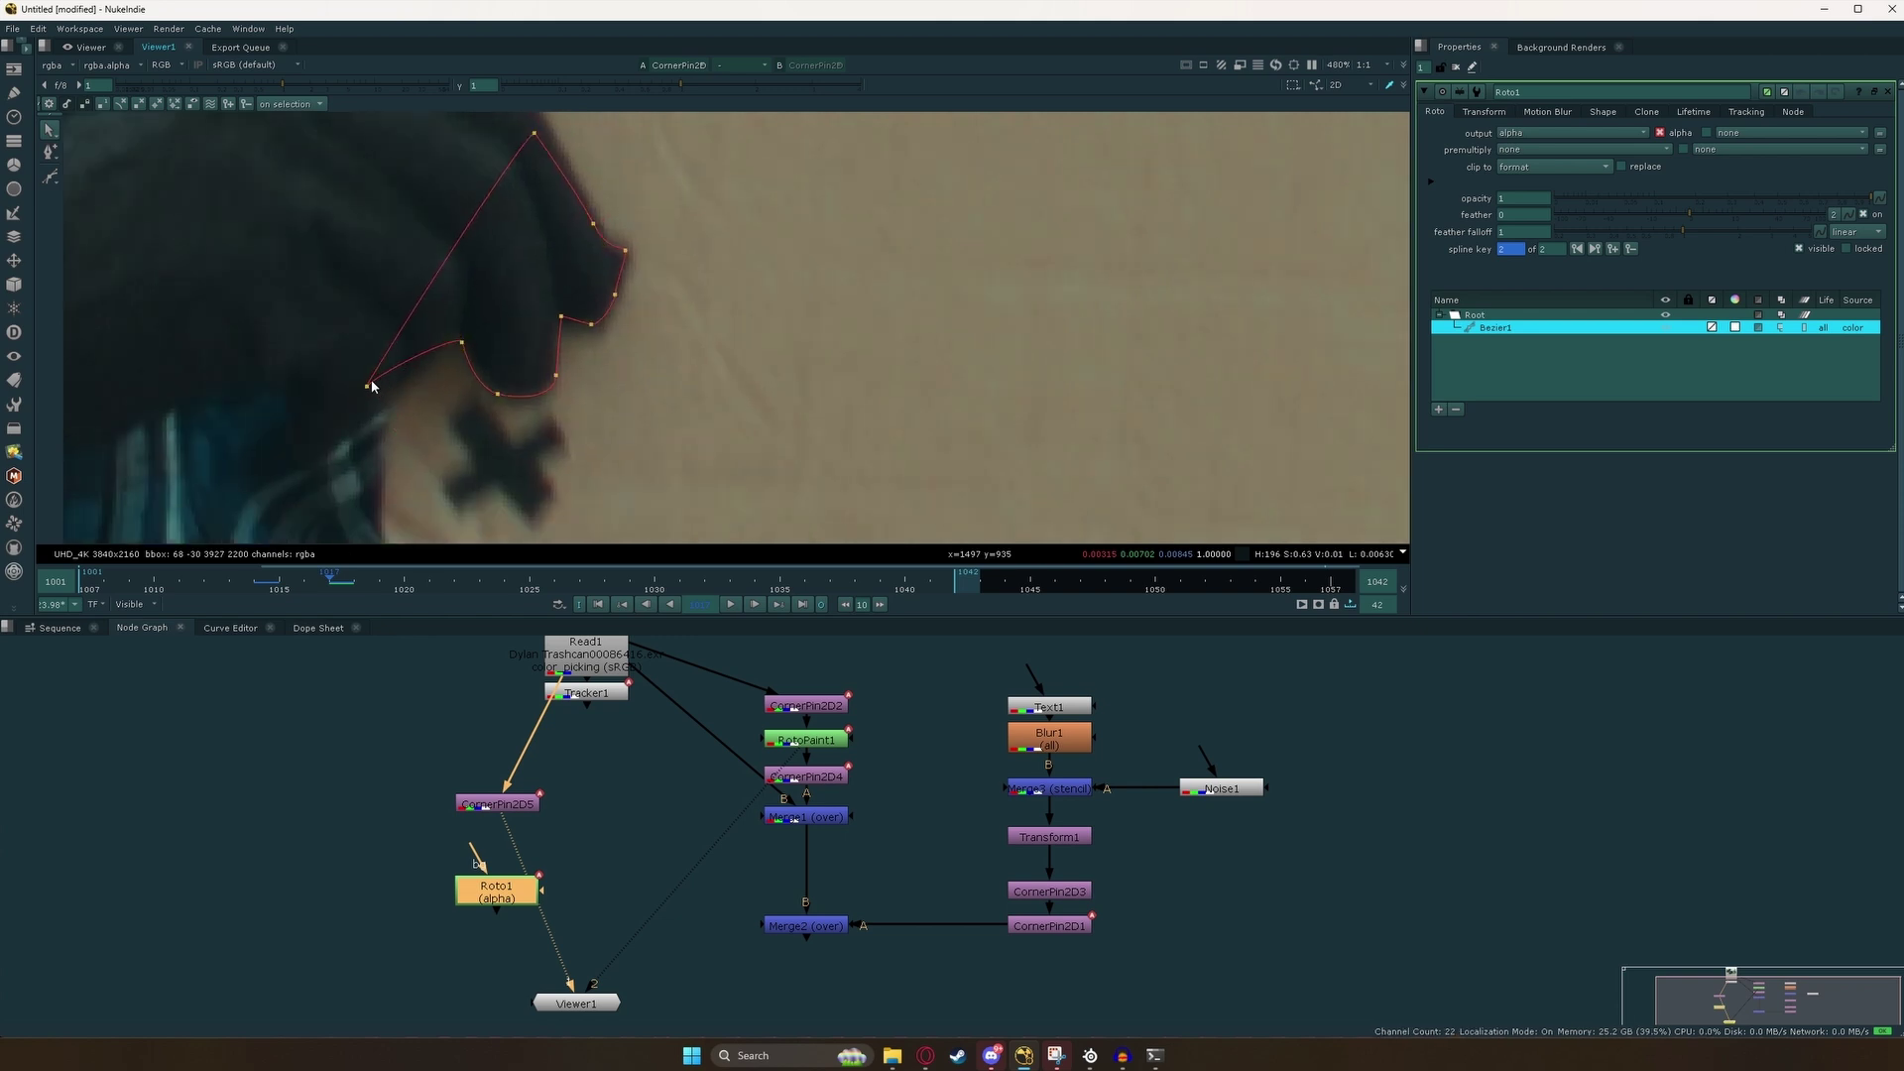
Advance four more frames, shift the whole Bezier onto the fingers and refine its fingertip points.
scroll(375, 388, "down", 4)
left_click(752, 606)
left_click(752, 606)
left_click(752, 606)
left_click(751, 606)
key("ctrl+a")
scroll(476, 395, "up", 4)
left_click(509, 442)
scroll(399, 363, "down", 4)
key("ctrl+a")
scroll(408, 359, "up", 4)
left_click_drag(419, 313, 497, 288)
left_click(455, 303)
left_click(480, 205)
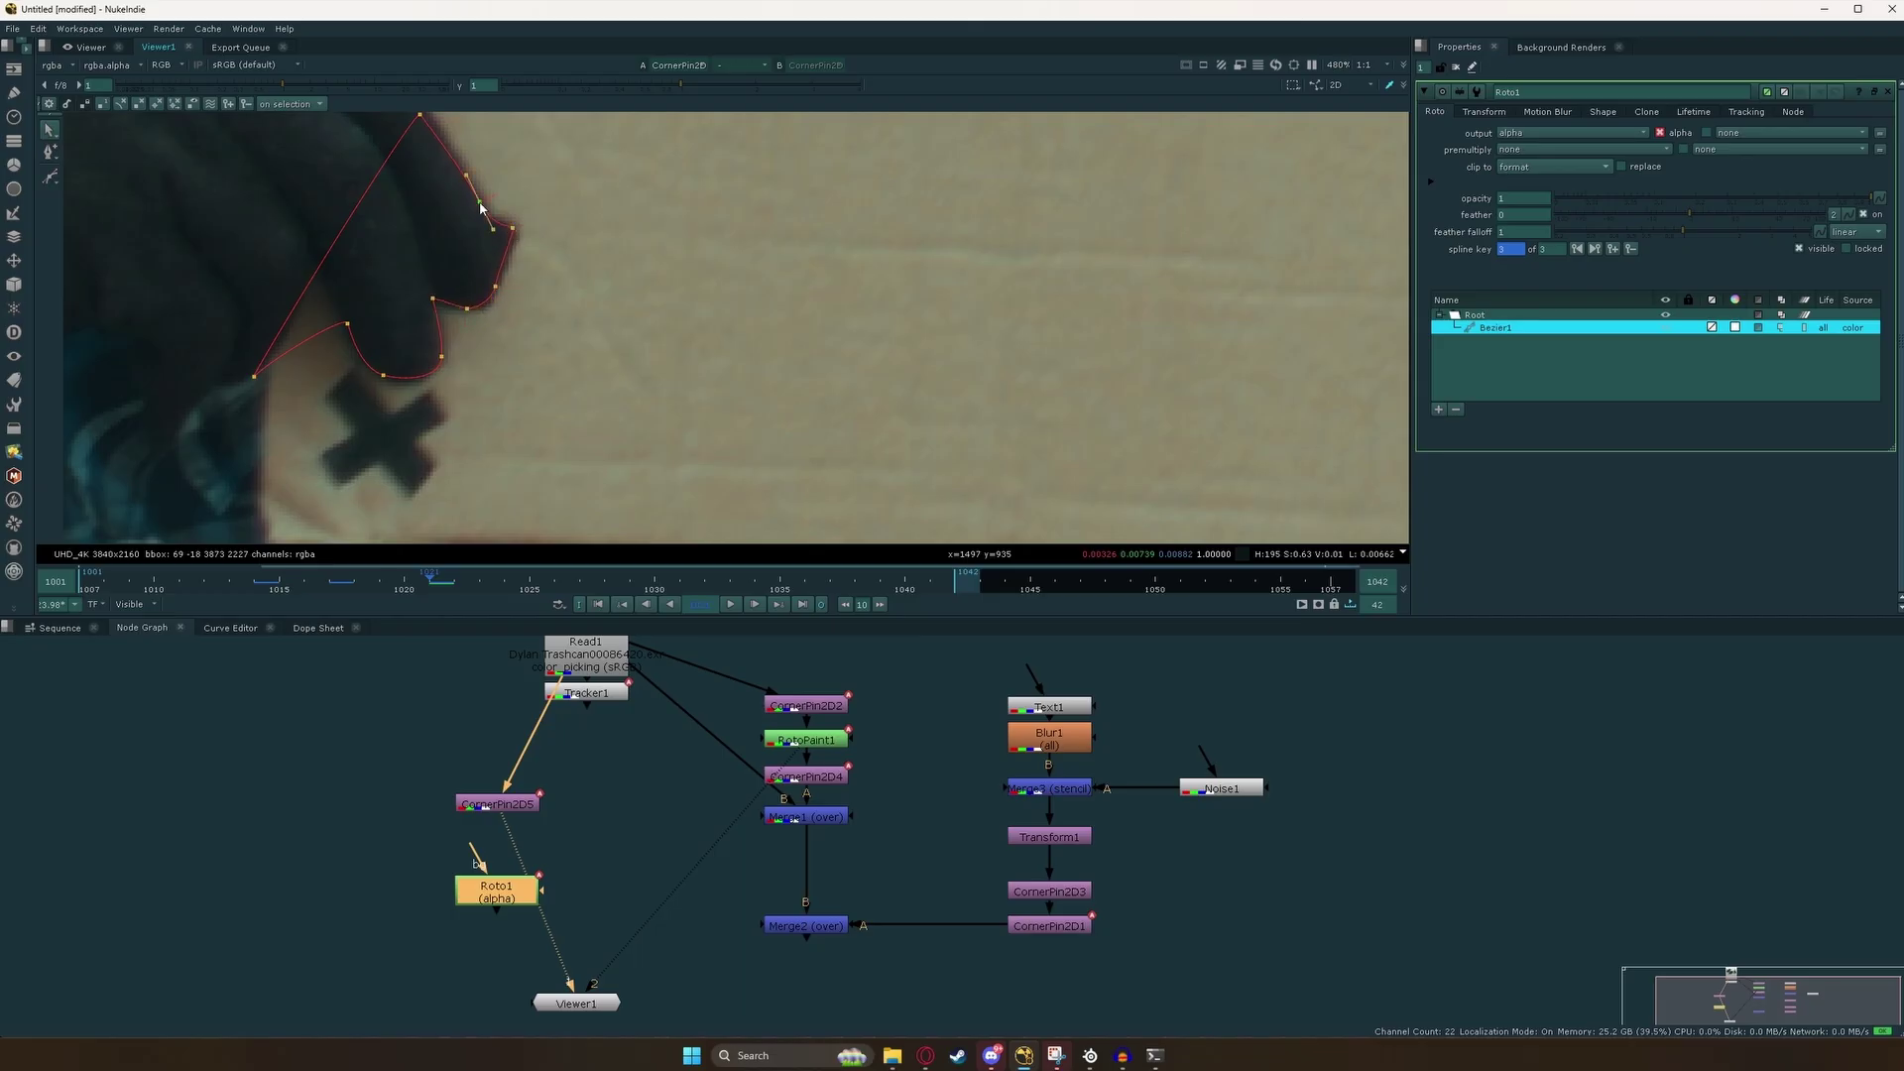
Refit the Bezier's finger and wrist points at two further keyframes, four frames apart.
scroll(375, 396, "down", 6)
key("Right")
key("Right")
key("Right")
key("Right")
scroll(297, 437, "up", 6)
left_click_drag(470, 427, 493, 431)
left_click_drag(501, 296, 494, 290)
left_click_drag(309, 436, 274, 418)
key("Right")
key("Right")
key("Right")
key("Right")
left_click_drag(535, 289, 553, 298)
left_click_drag(476, 442, 489, 430)
Keyframe the Bezier towards the end of the shot, to about frame 1041, shaping it around the two spread fingers.
scroll(489, 430, "down", 4)
key("Right")
key("Right")
key("Right")
key("Right")
scroll(417, 397, "up", 4)
scroll(595, 347, "down", 4)
left_click_drag(685, 253, 628, 255)
left_click(777, 606)
scroll(564, 397, "up", 4)
scroll(596, 298, "down", 4)
left_click(778, 606)
scroll(496, 337, "up", 4)
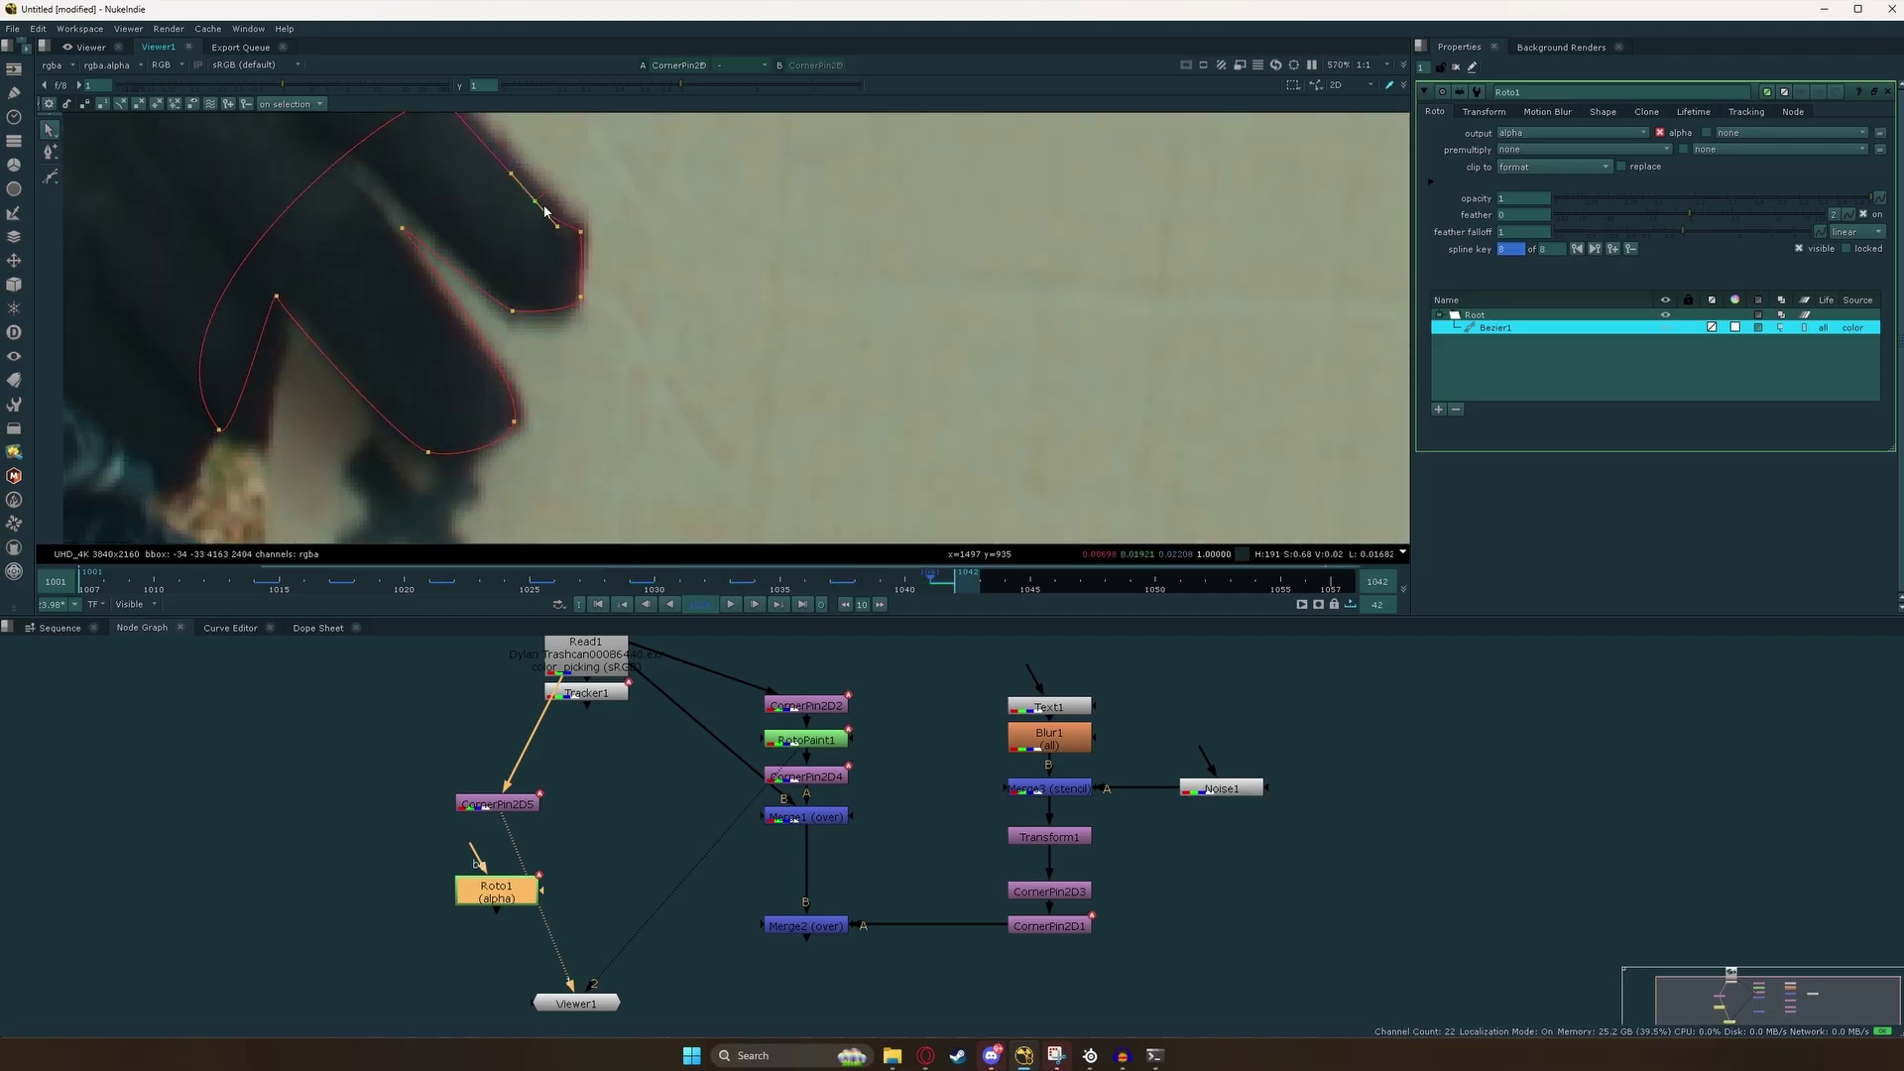
left_click_drag(547, 208, 539, 193)
scroll(516, 323, "down", 3)
scroll(402, 363, "up", 2)
left_click(309, 378)
scroll(336, 383, "down", 4)
scroll(412, 399, "up", 5)
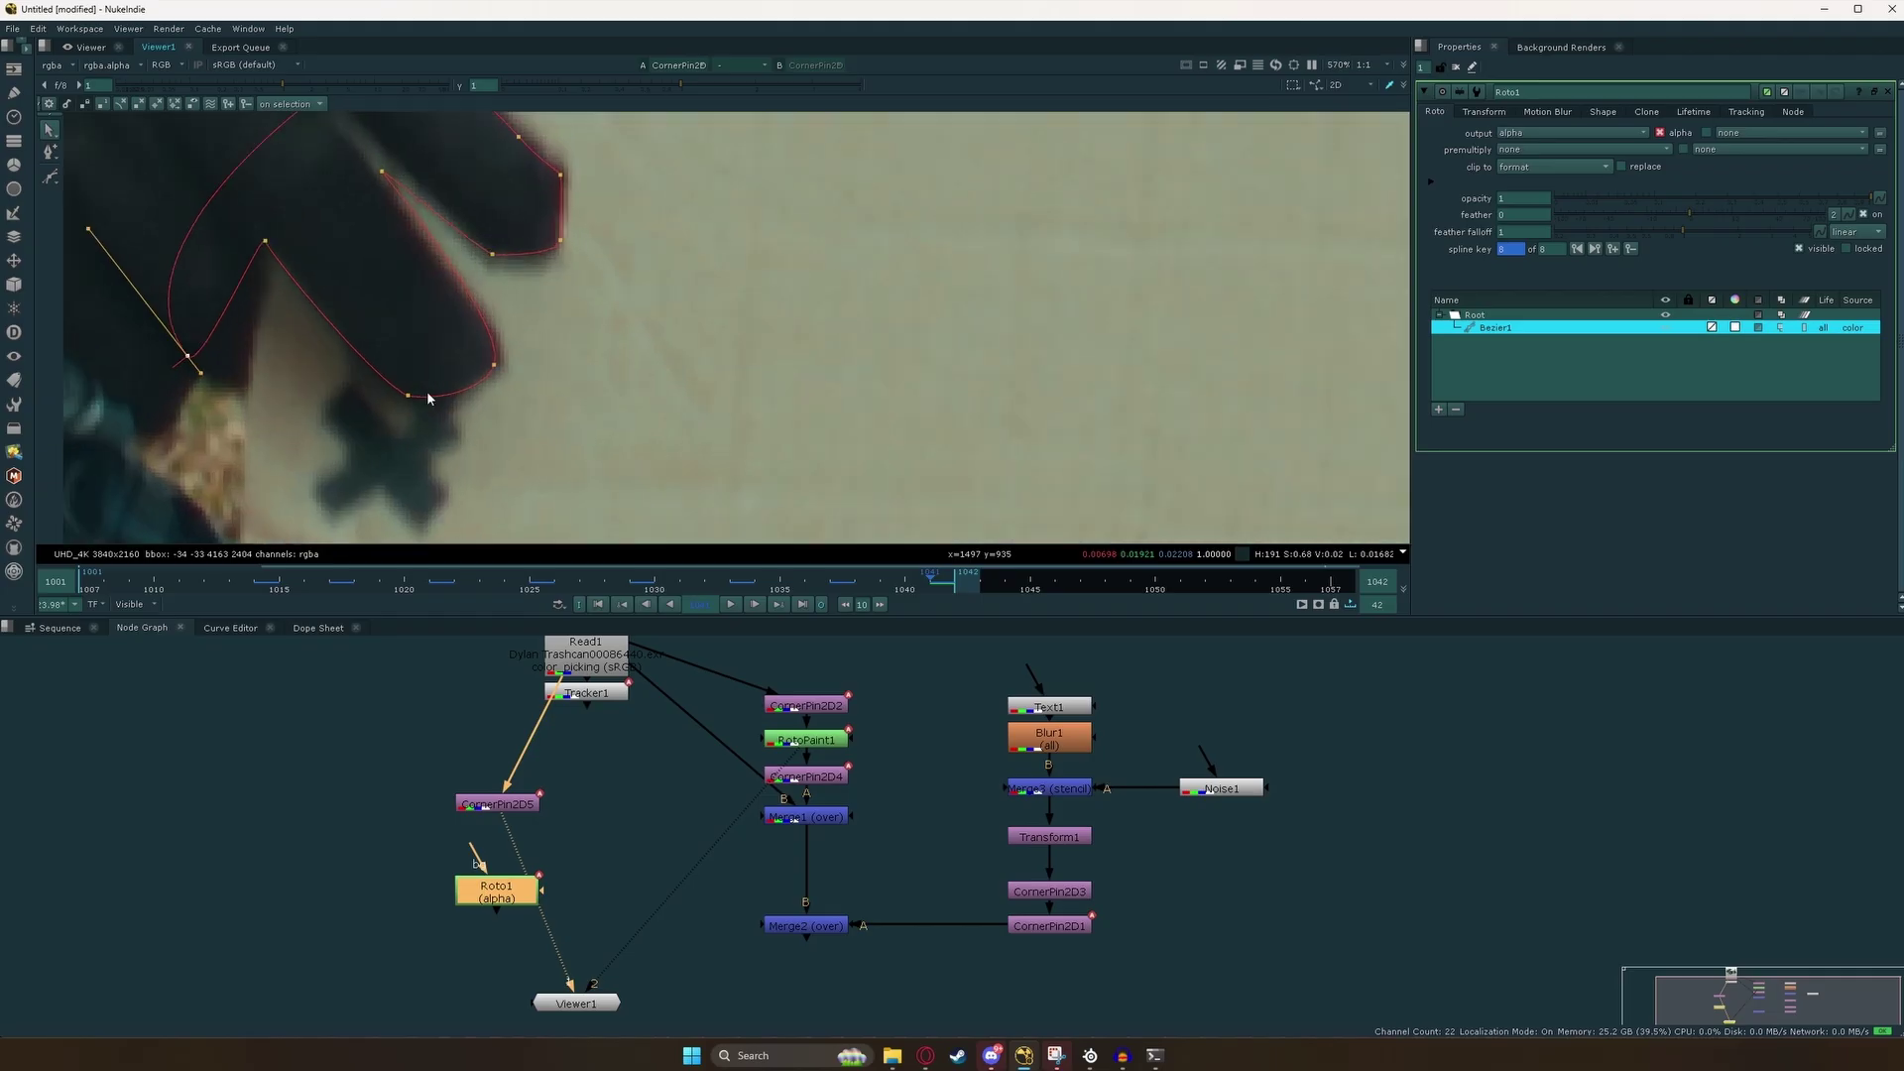
Examine how closely the Bezier follows the two extended fingers near the end of the shot.
scroll(424, 387, "down", 4)
scroll(437, 357, "up", 3)
scroll(486, 451, "down", 2)
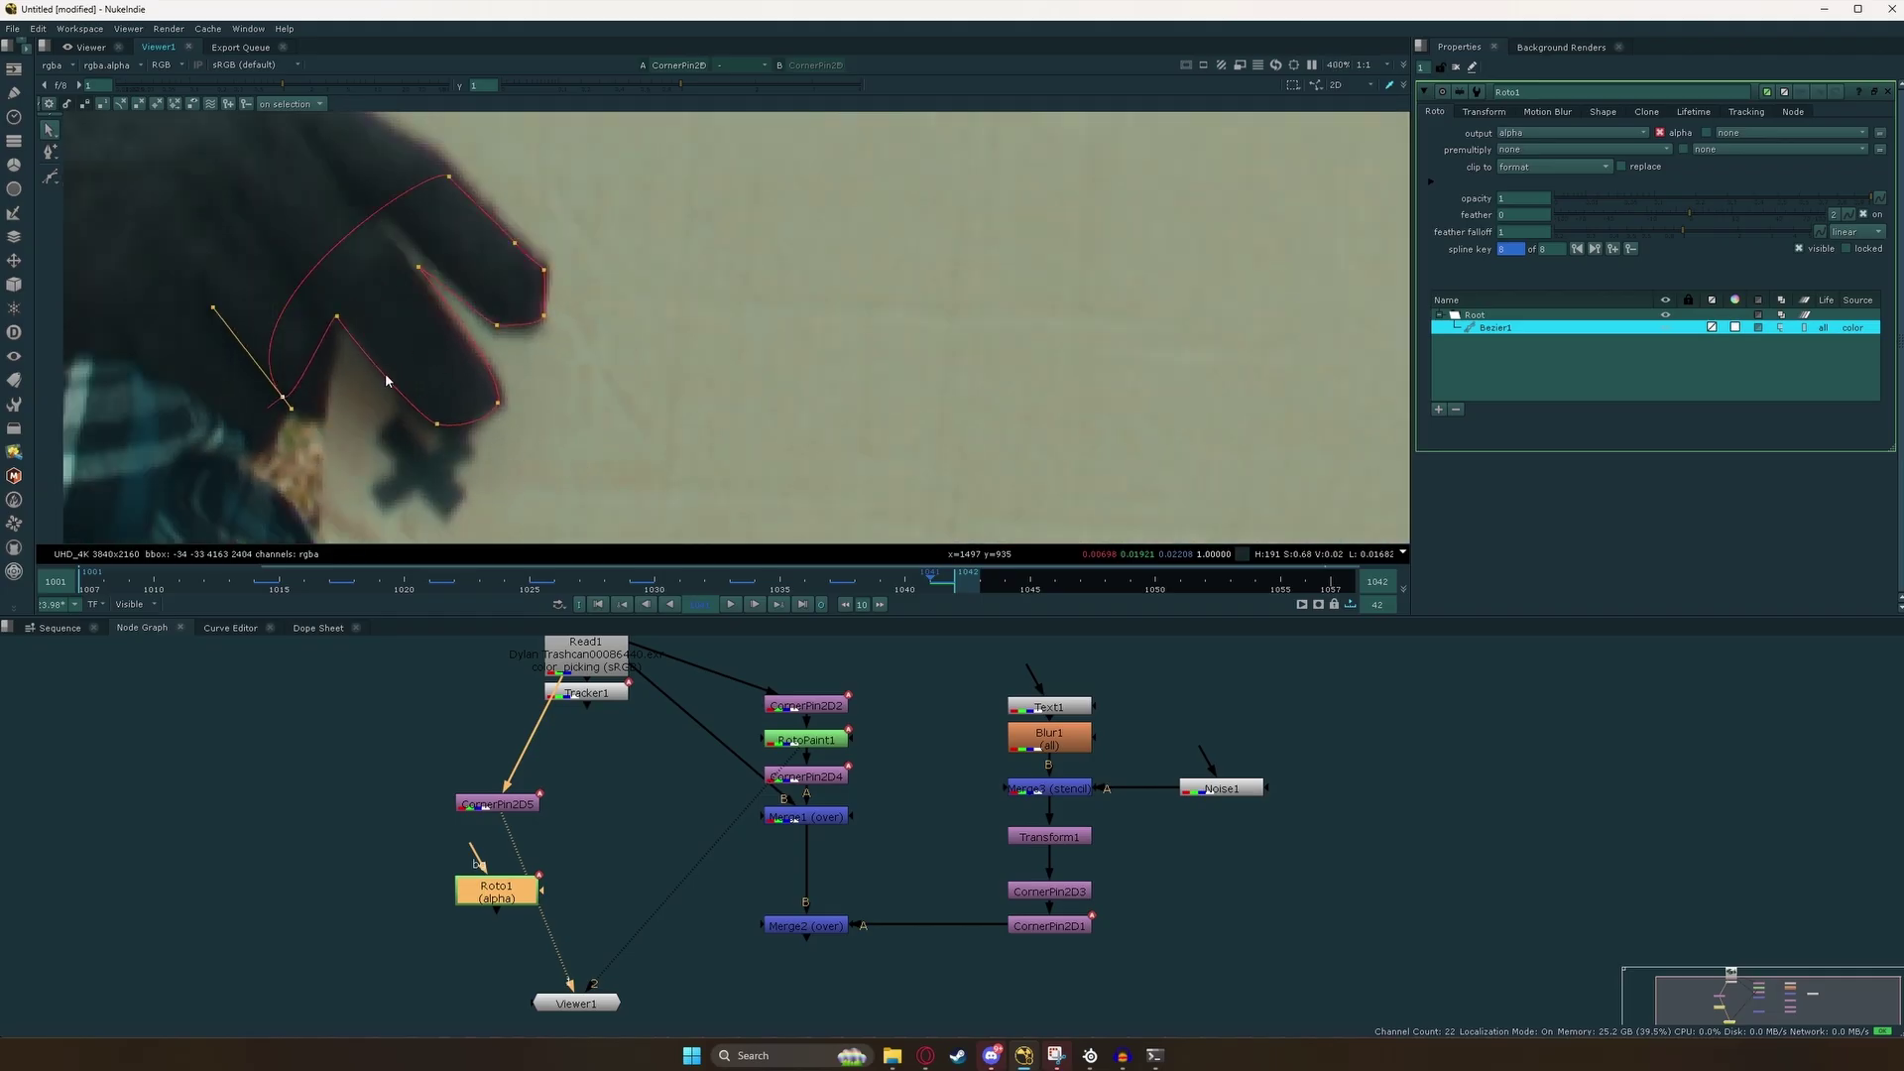
scroll(459, 266, "down", 2)
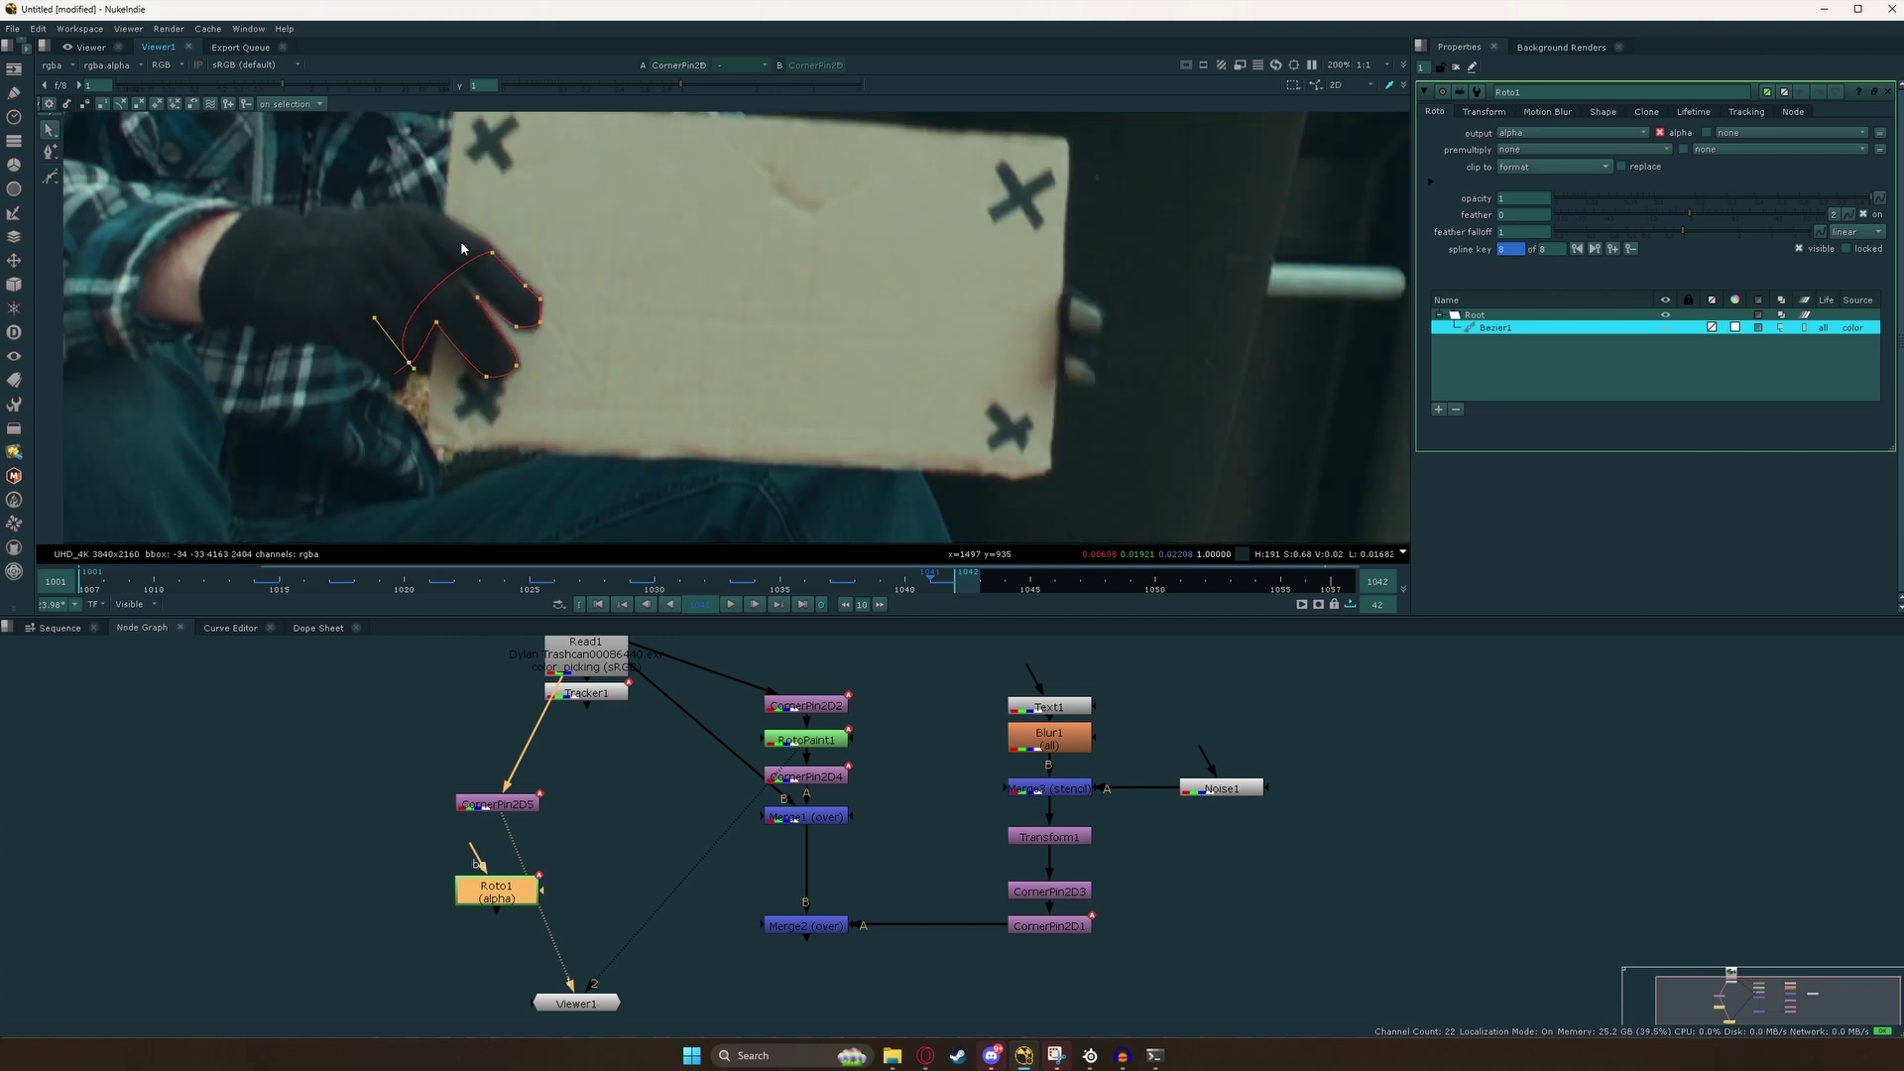
scroll(525, 327, "up", 3)
scroll(520, 367, "down", 3)
scroll(517, 403, "up", 3)
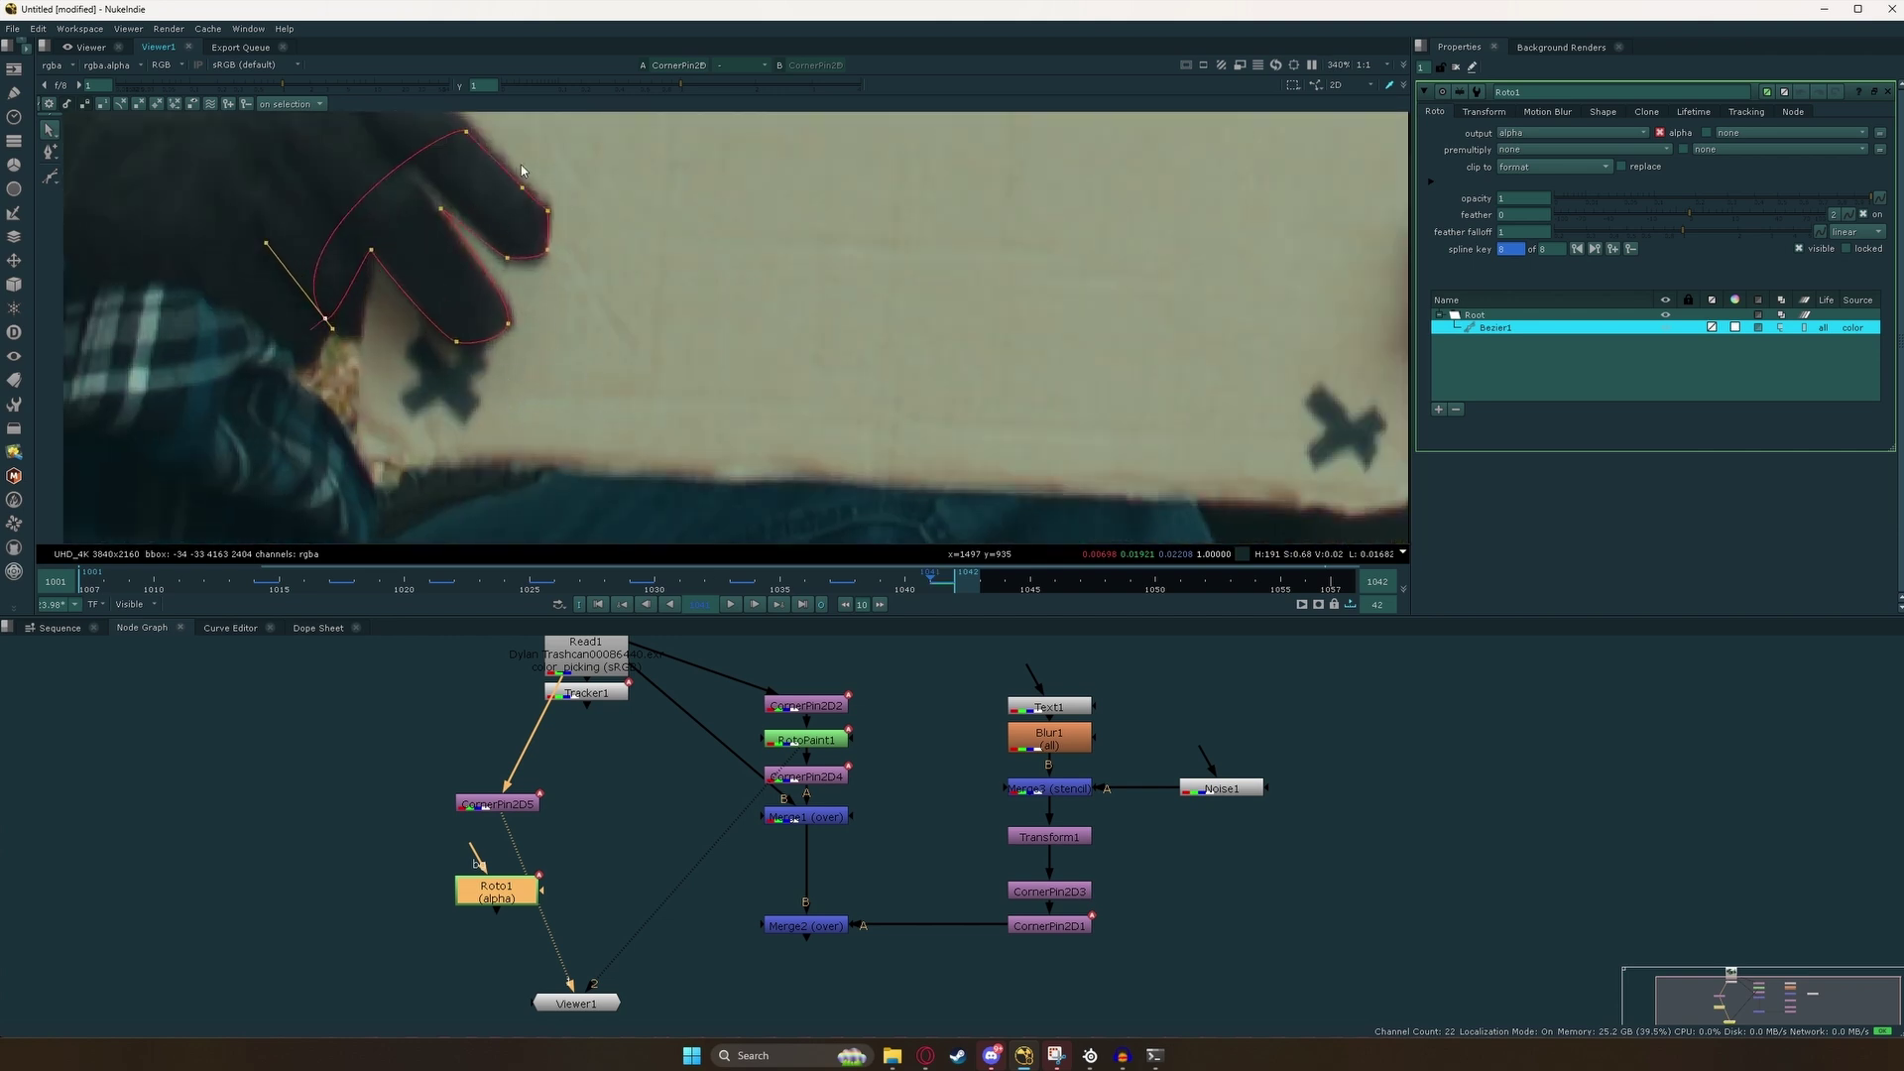
scroll(349, 277, "up", 2)
scroll(476, 283, "down", 4)
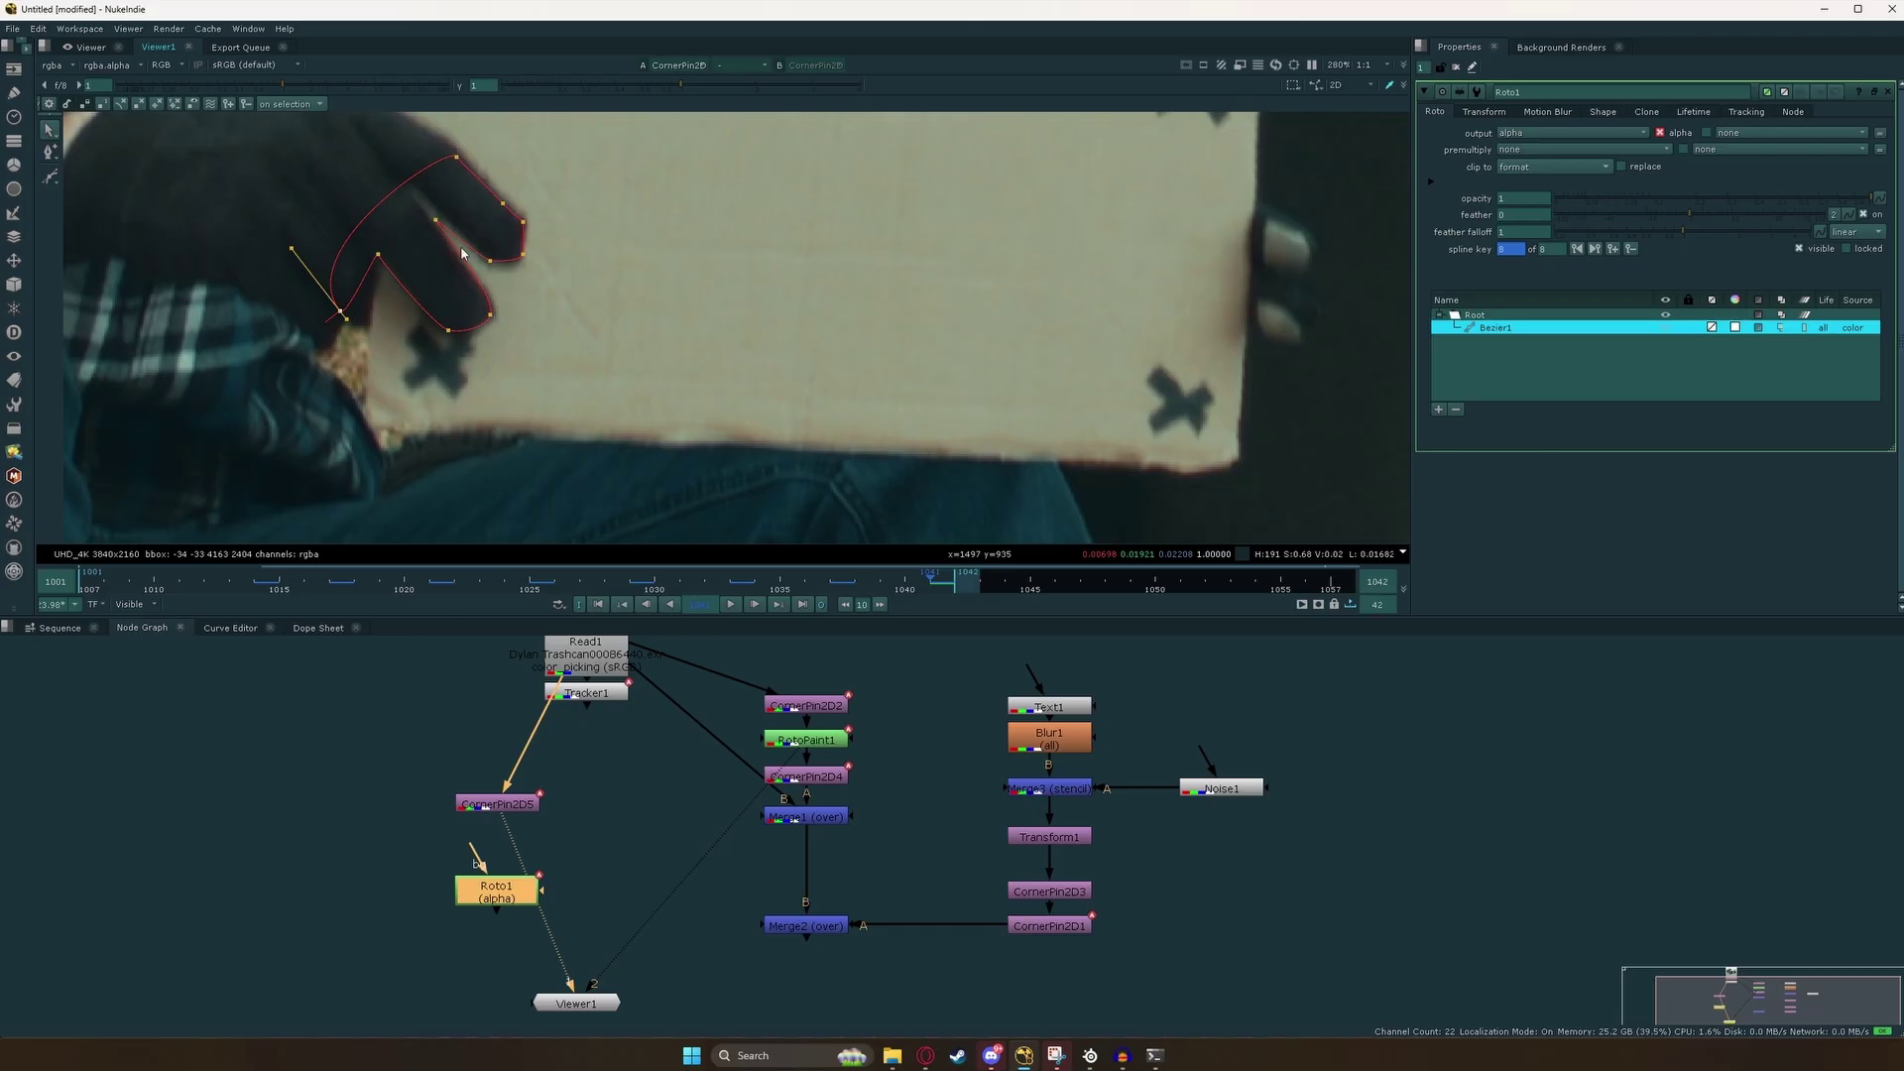
scroll(536, 278, "up", 4)
scroll(484, 254, "down", 2)
Return to the Bezier's first drawn keyframe, step back three frames and select the whole shape for refitting to the fingers.
left_click_drag(935, 585, 951, 585)
scroll(351, 578, "down", 3)
left_click(311, 585)
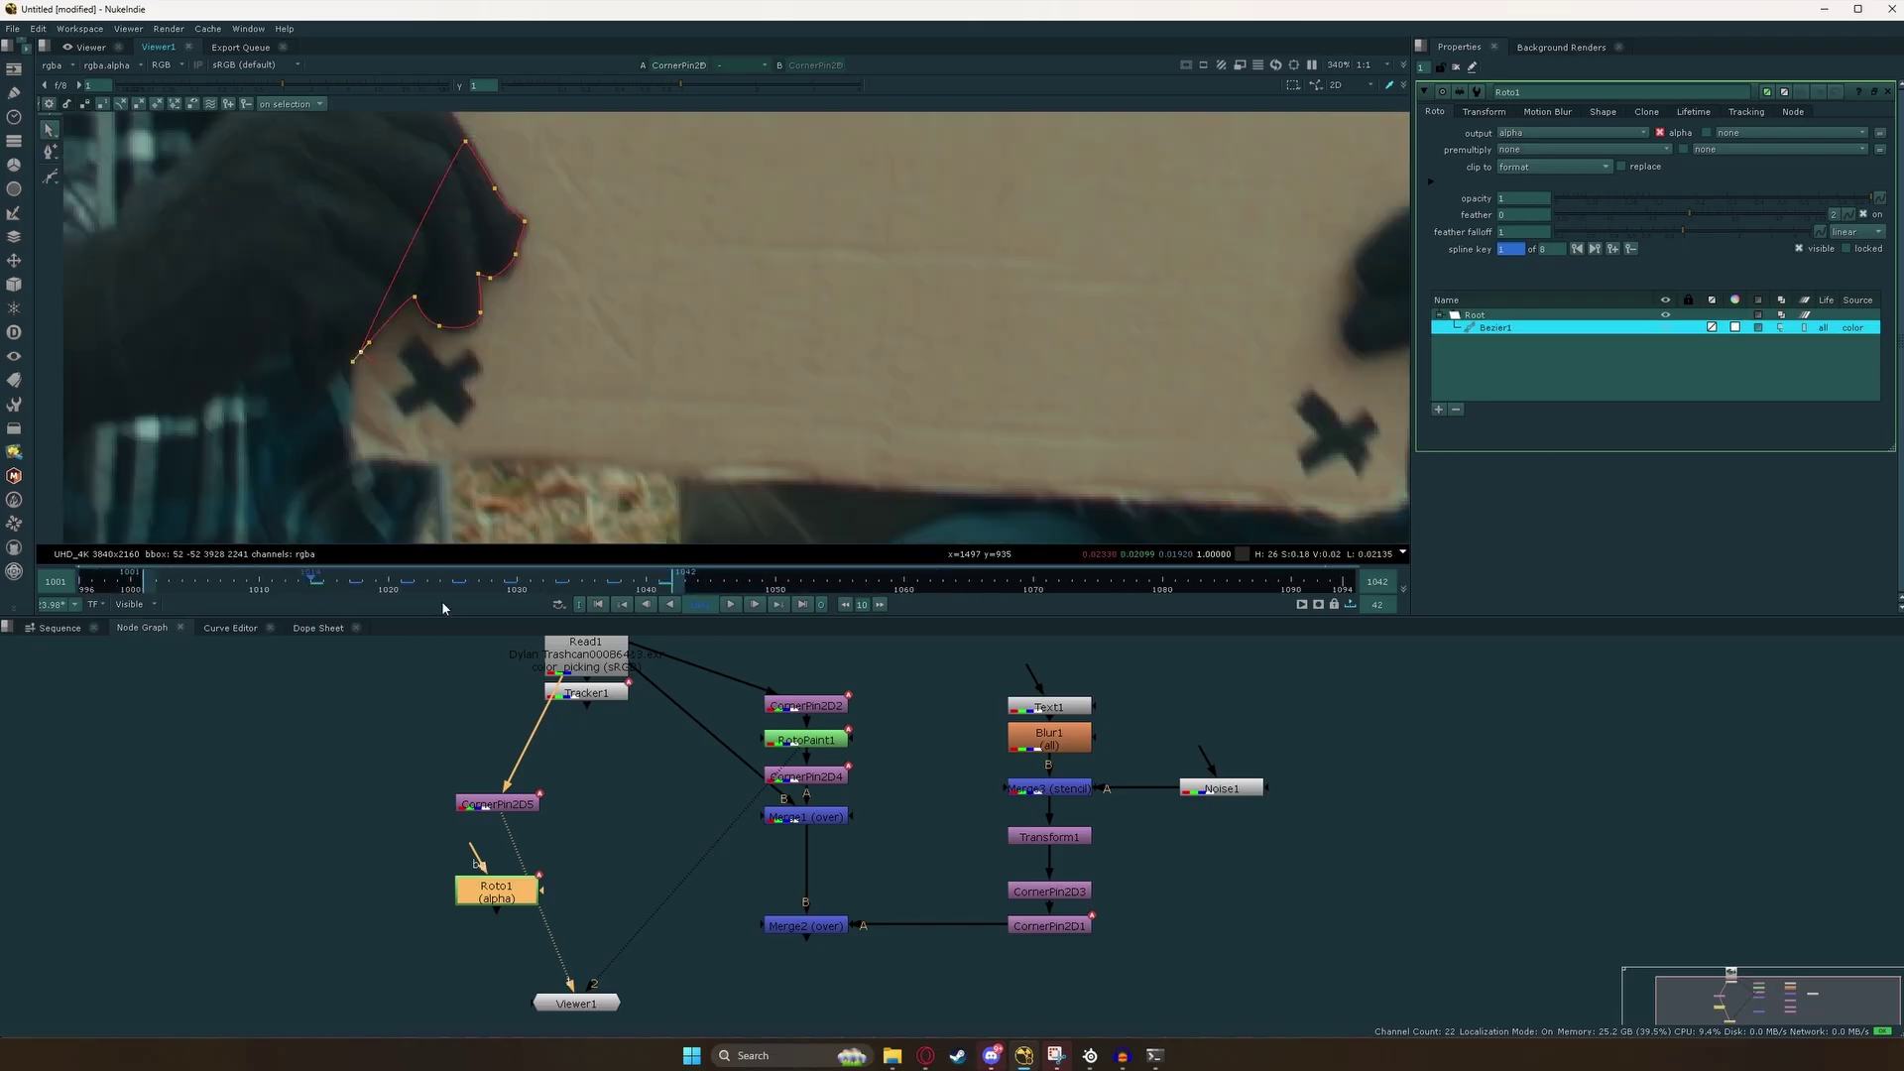
left_click(650, 608)
left_click(651, 608)
left_click(650, 608)
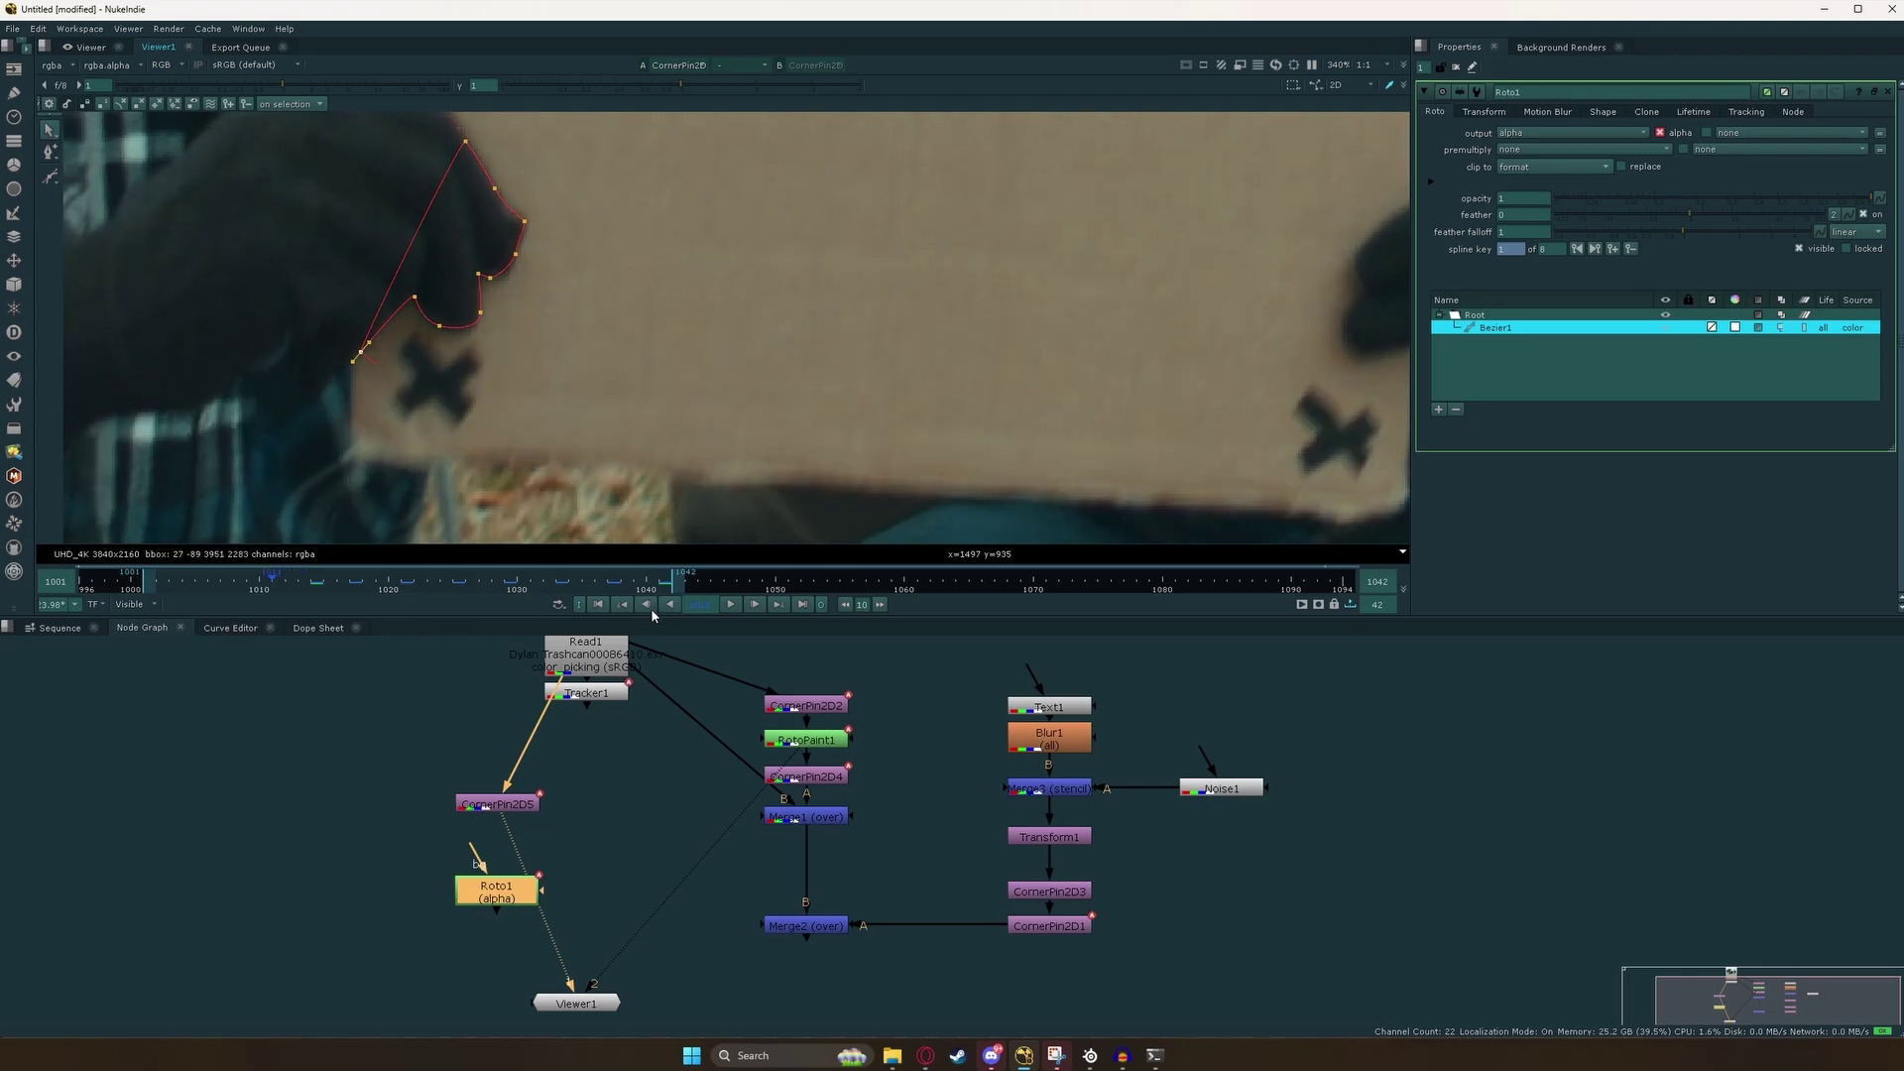
scroll(508, 423, "down", 3)
left_click_drag(331, 190, 579, 425)
scroll(485, 363, "up", 6)
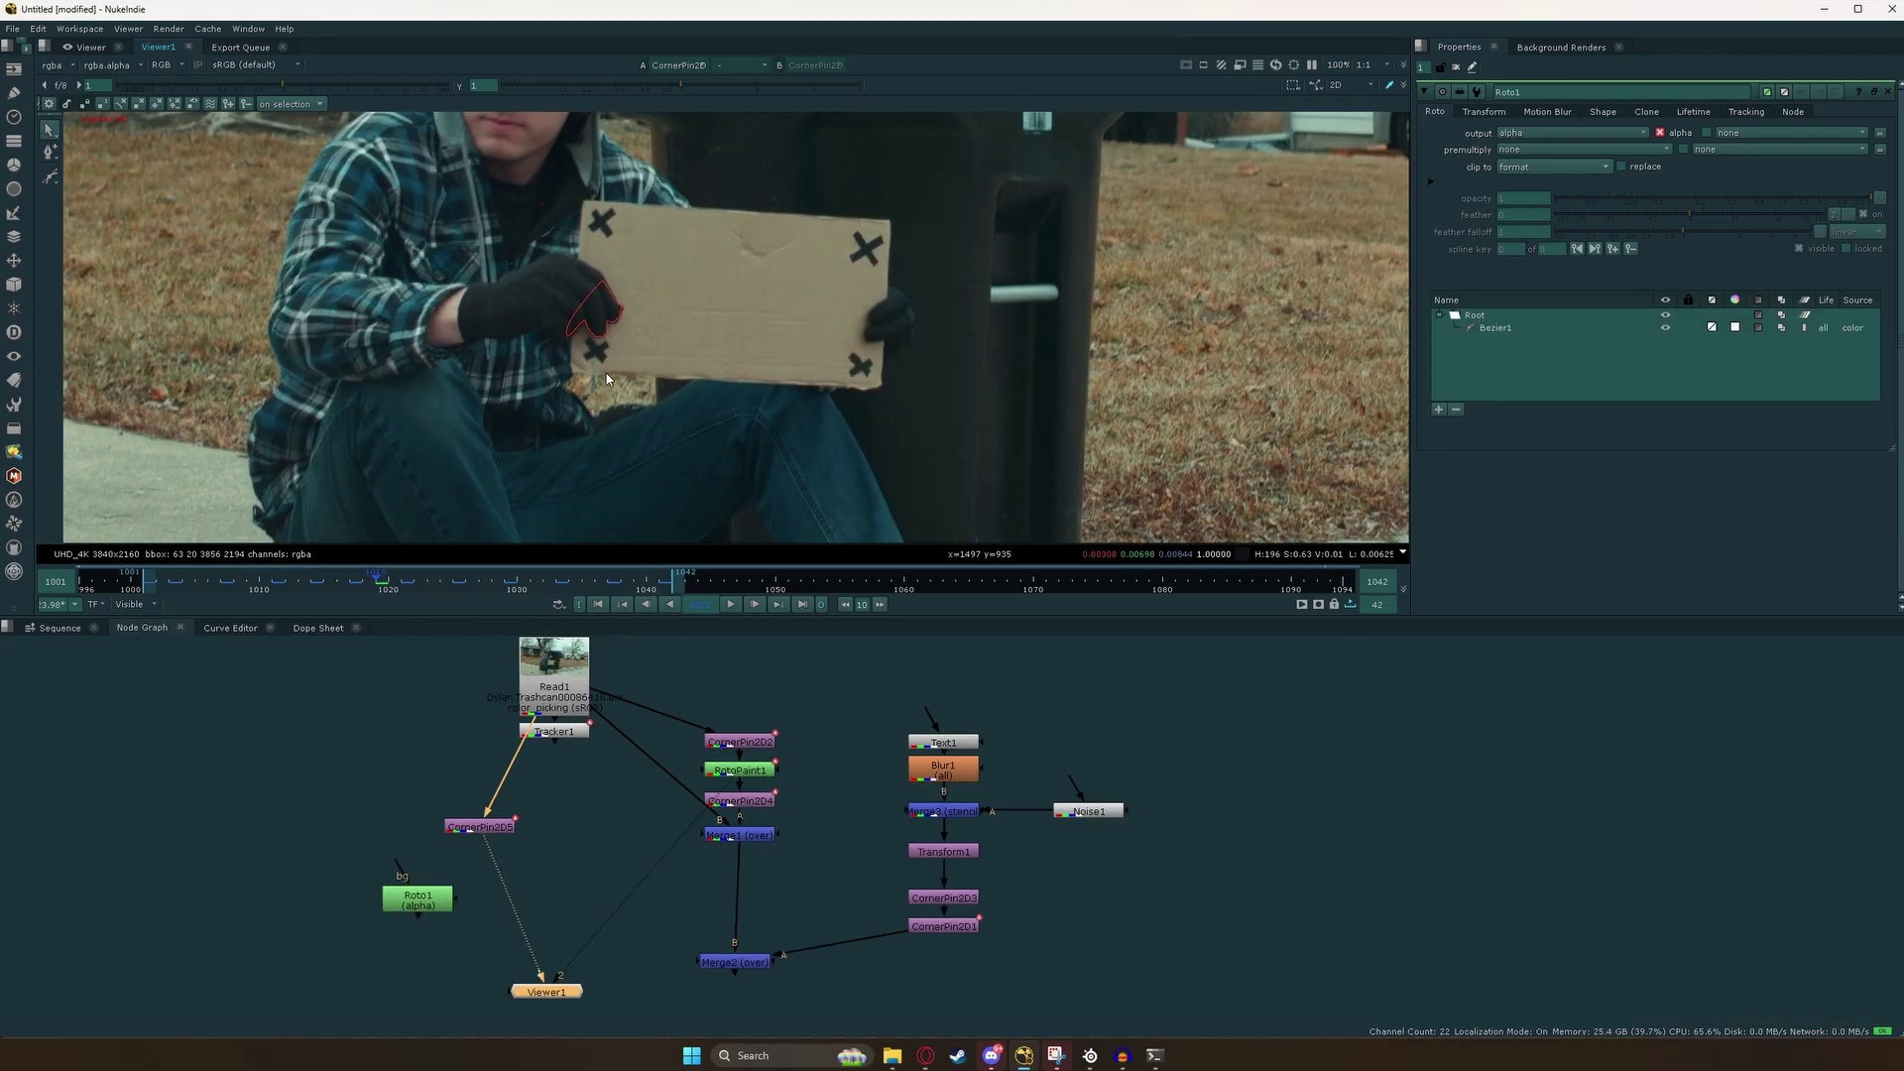
Move Roto1 beside Merge1 and connect it to Merge1's mask input.
scroll(605, 373, "up", 3)
left_click_drag(425, 907, 854, 820)
scroll(823, 827, "up", 3)
left_click_drag(732, 841, 837, 773)
left_click(154, 842)
left_click(883, 779)
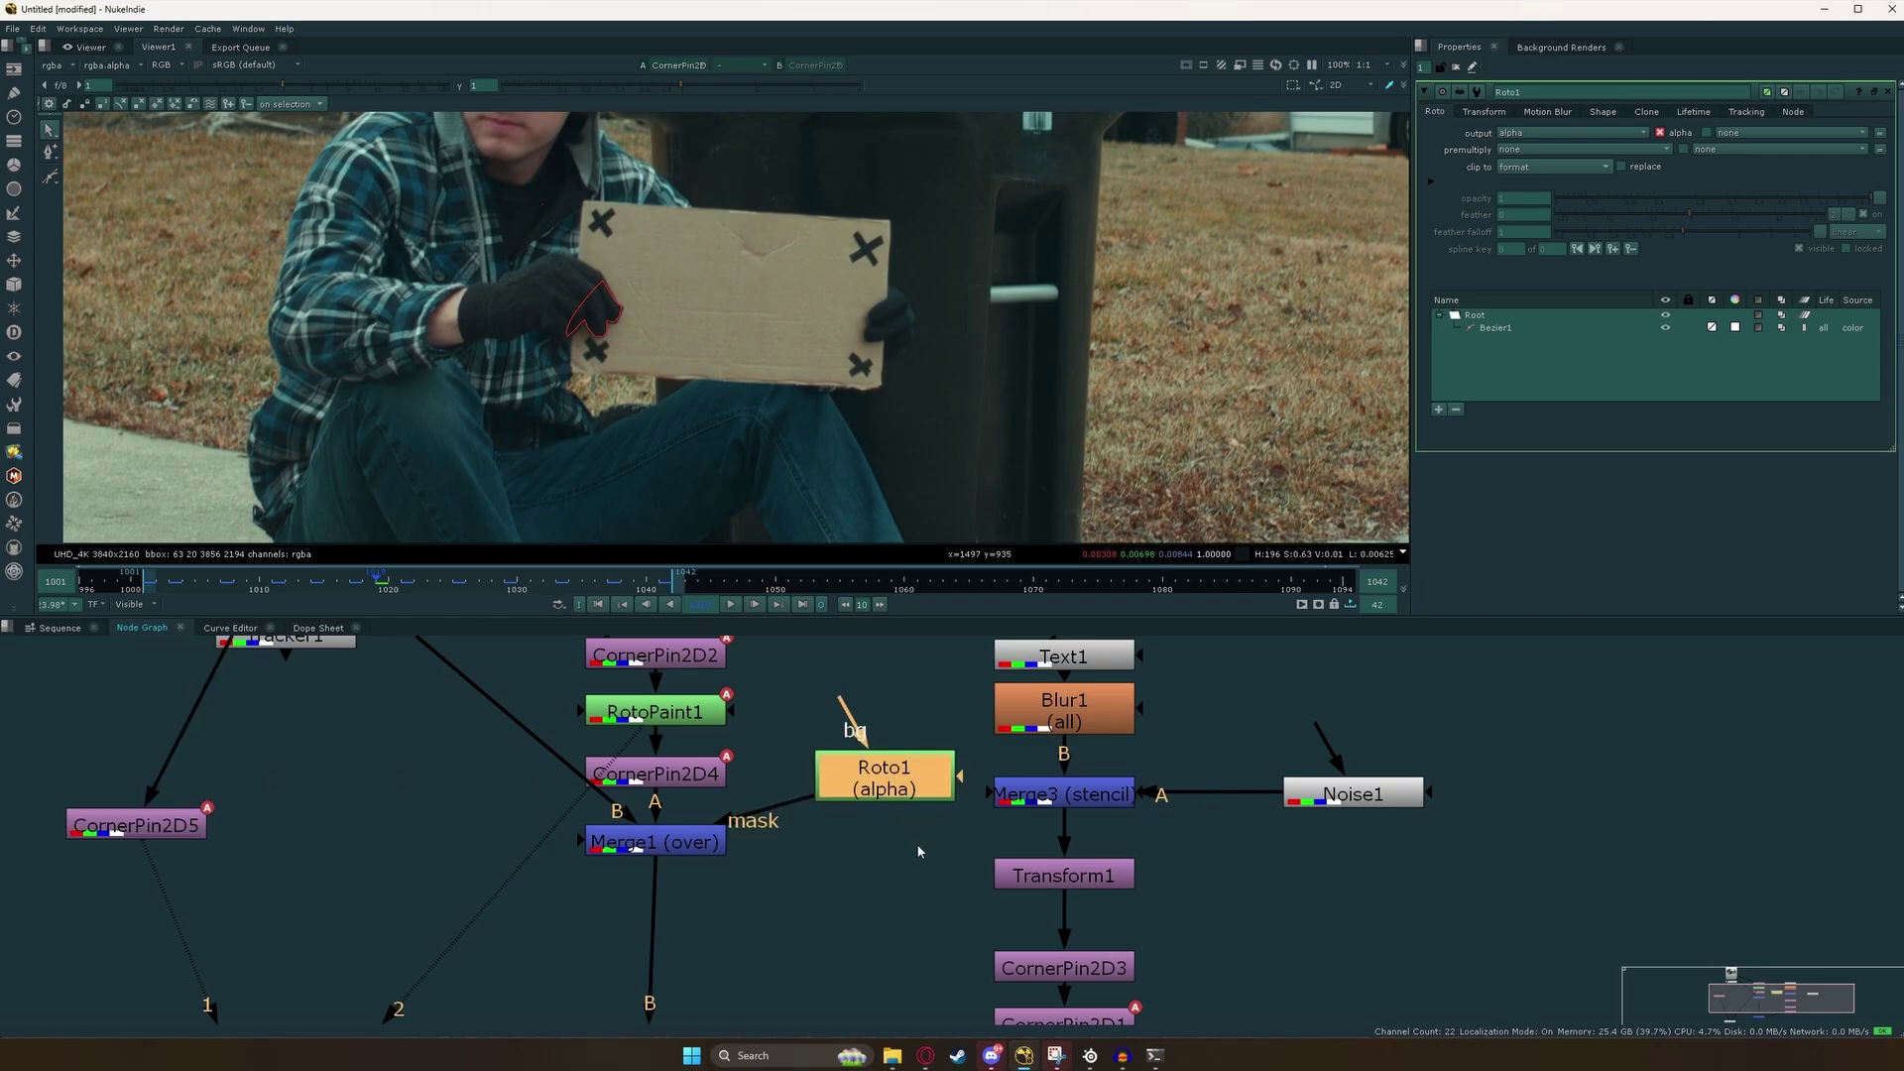
Insert a copied corner pin between Roto1 and Merge1, invert Merge1's mask, and play back Merge1's output.
key("ctrl+v")
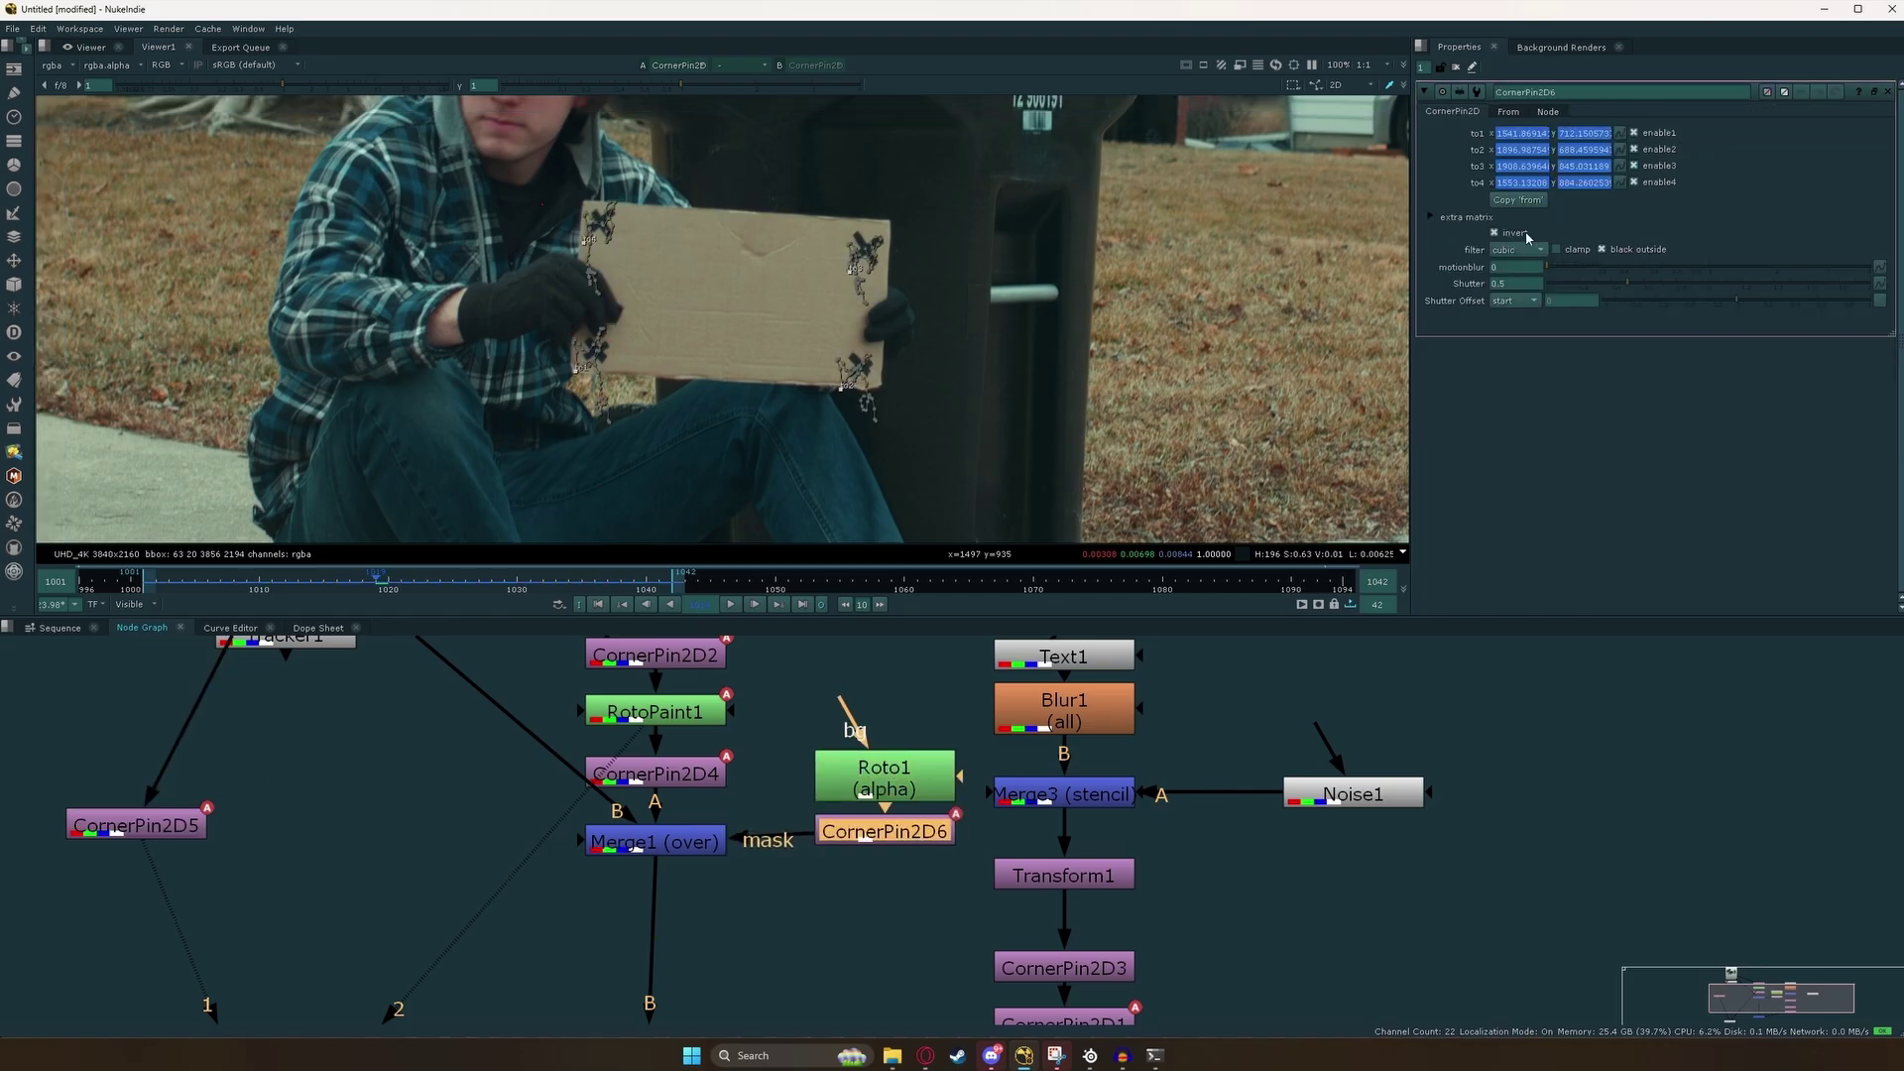
left_click(653, 844)
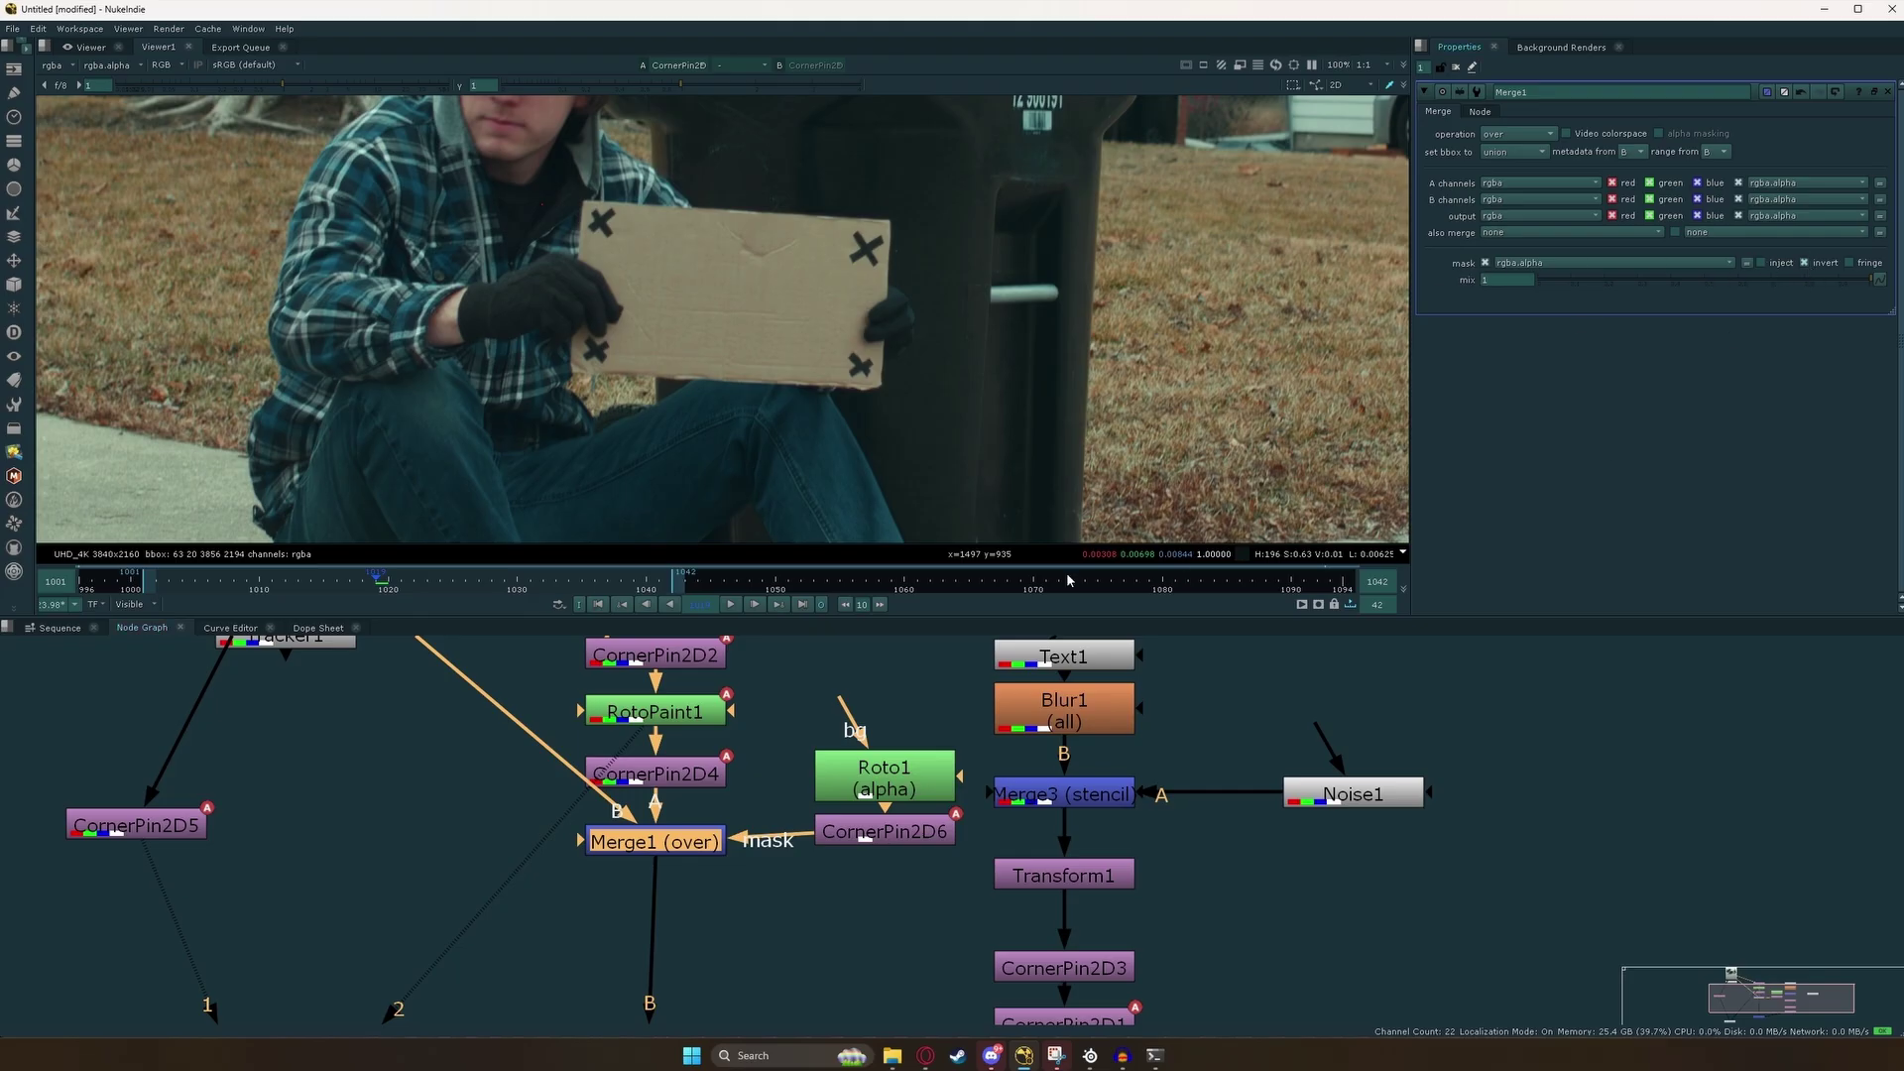
key("1")
scroll(560, 347, "up", 4)
scroll(575, 377, "down", 2)
left_click(730, 606)
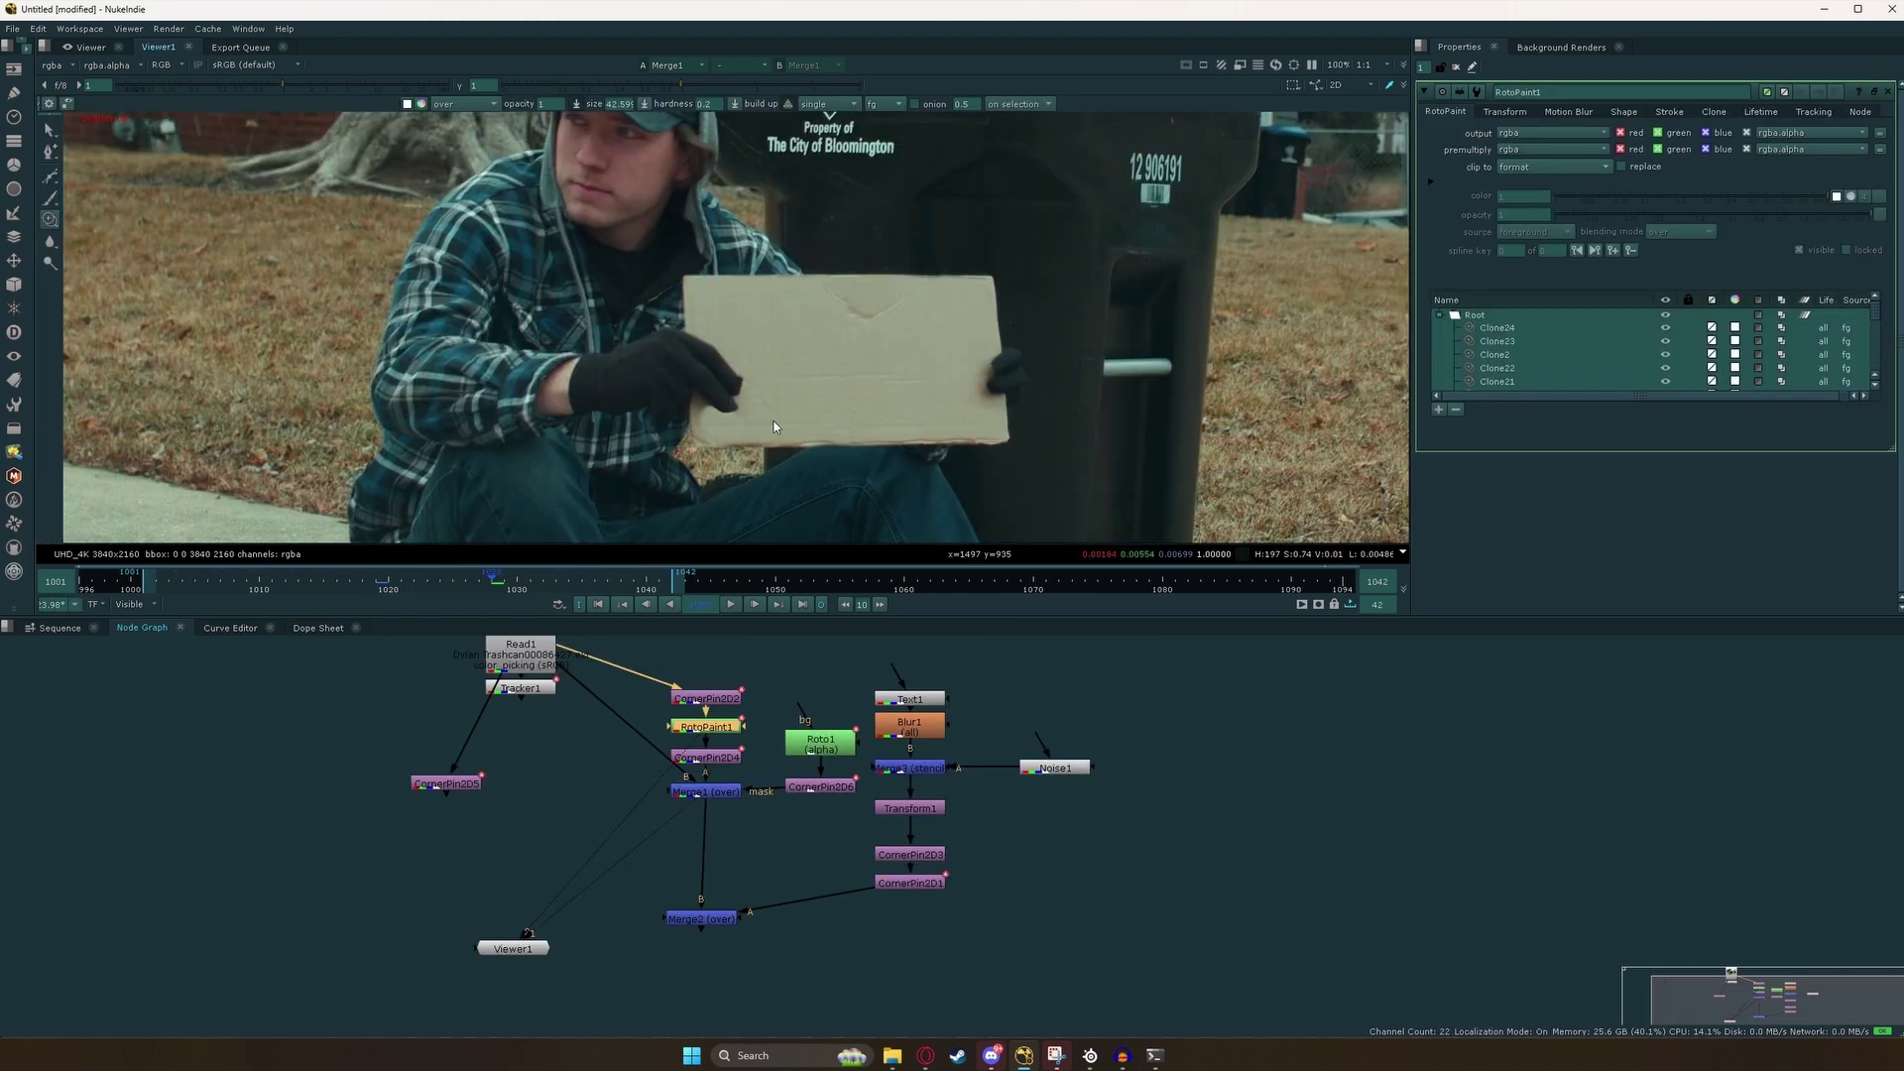
Open RotoPaint1 and activate the Brush tool for the light gap between the gloved fingers.
scroll(685, 422, "up", 3)
scroll(683, 401, "up", 4)
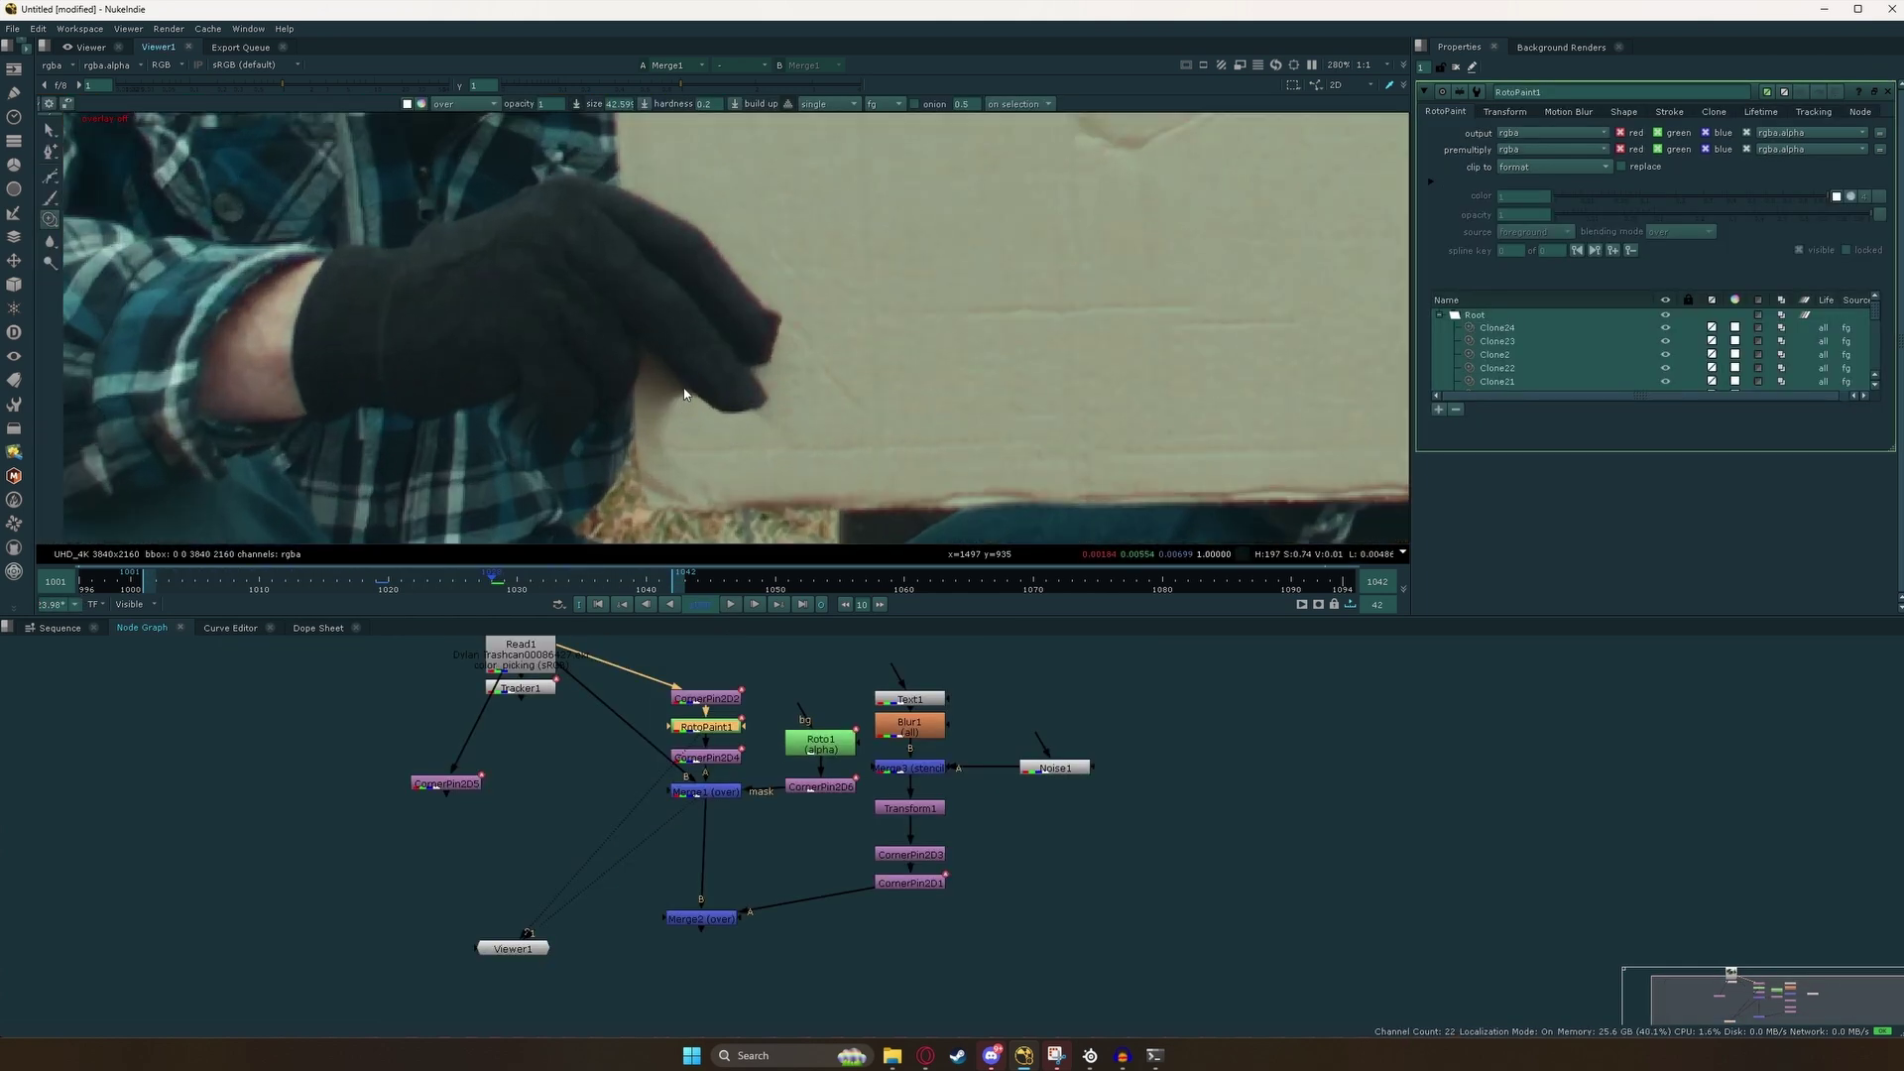
left_click(729, 739)
double_click(723, 727)
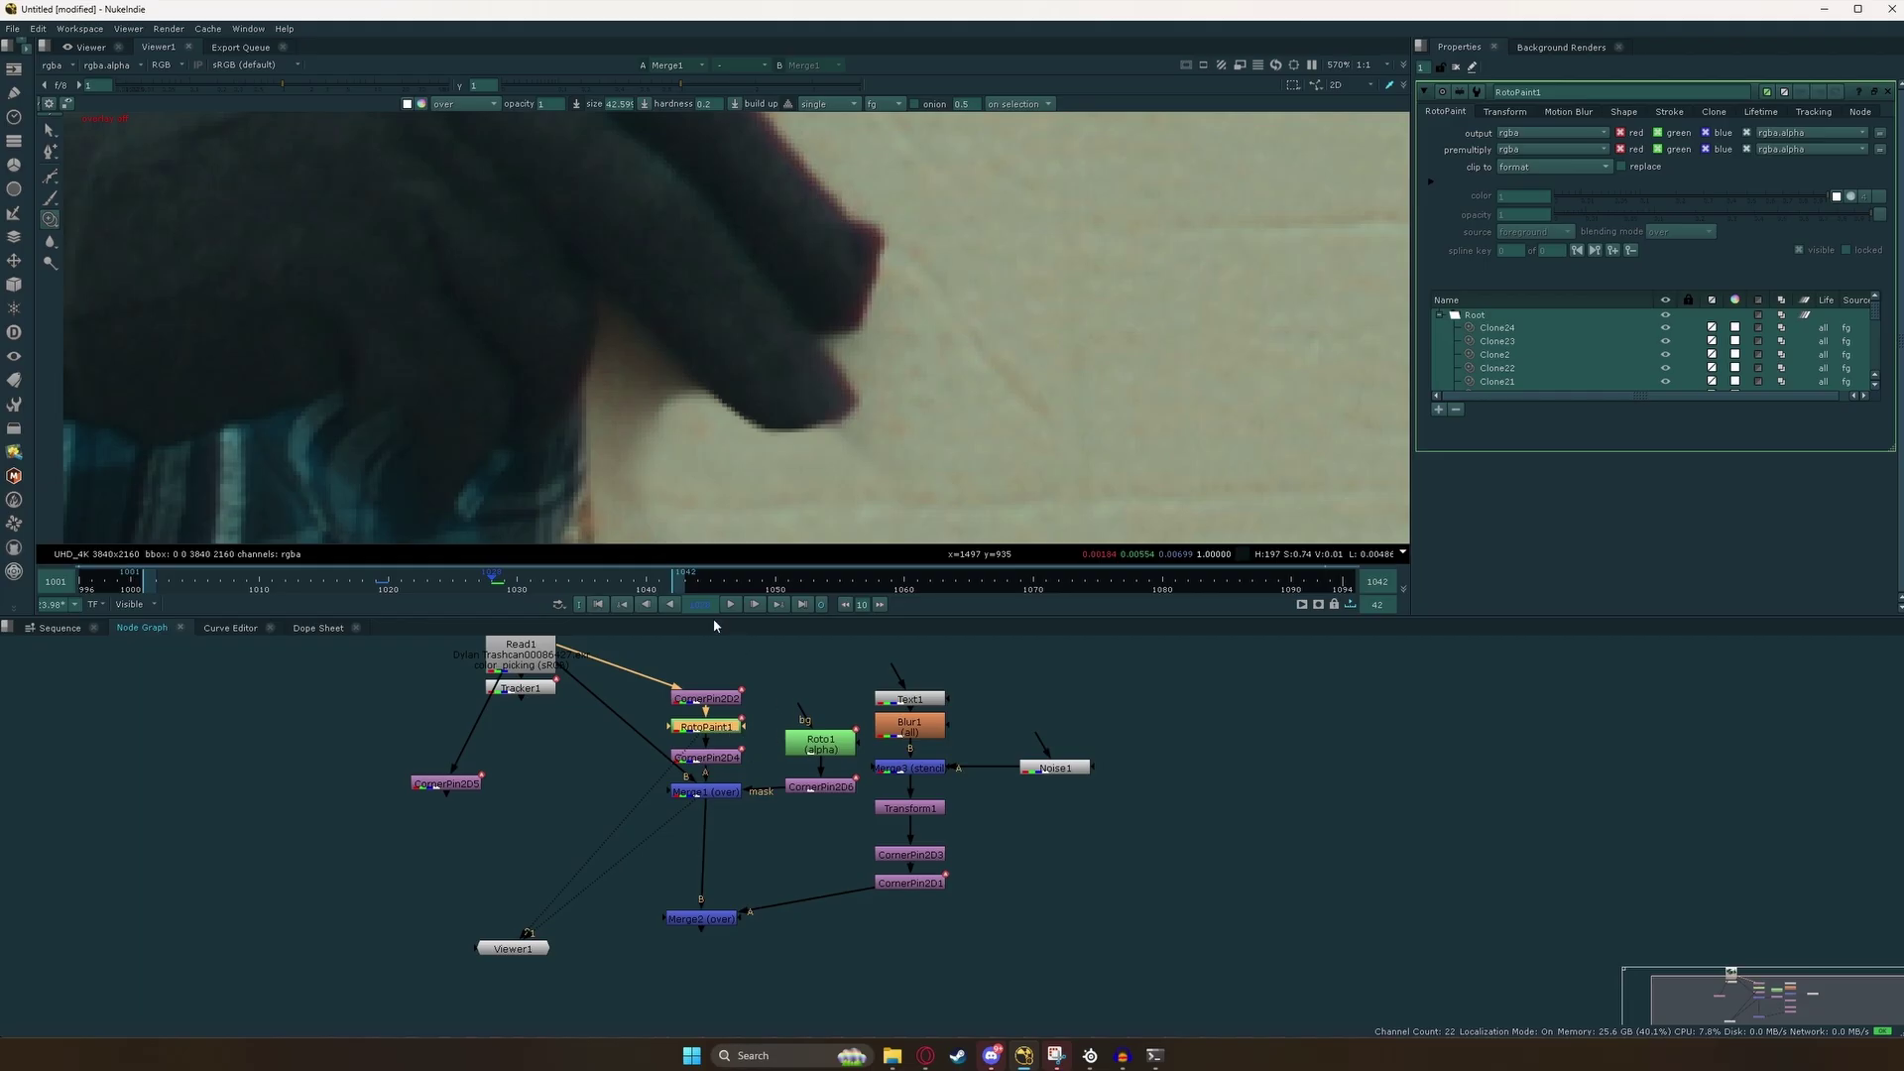
left_click(50, 198)
scroll(659, 379, "up", 3)
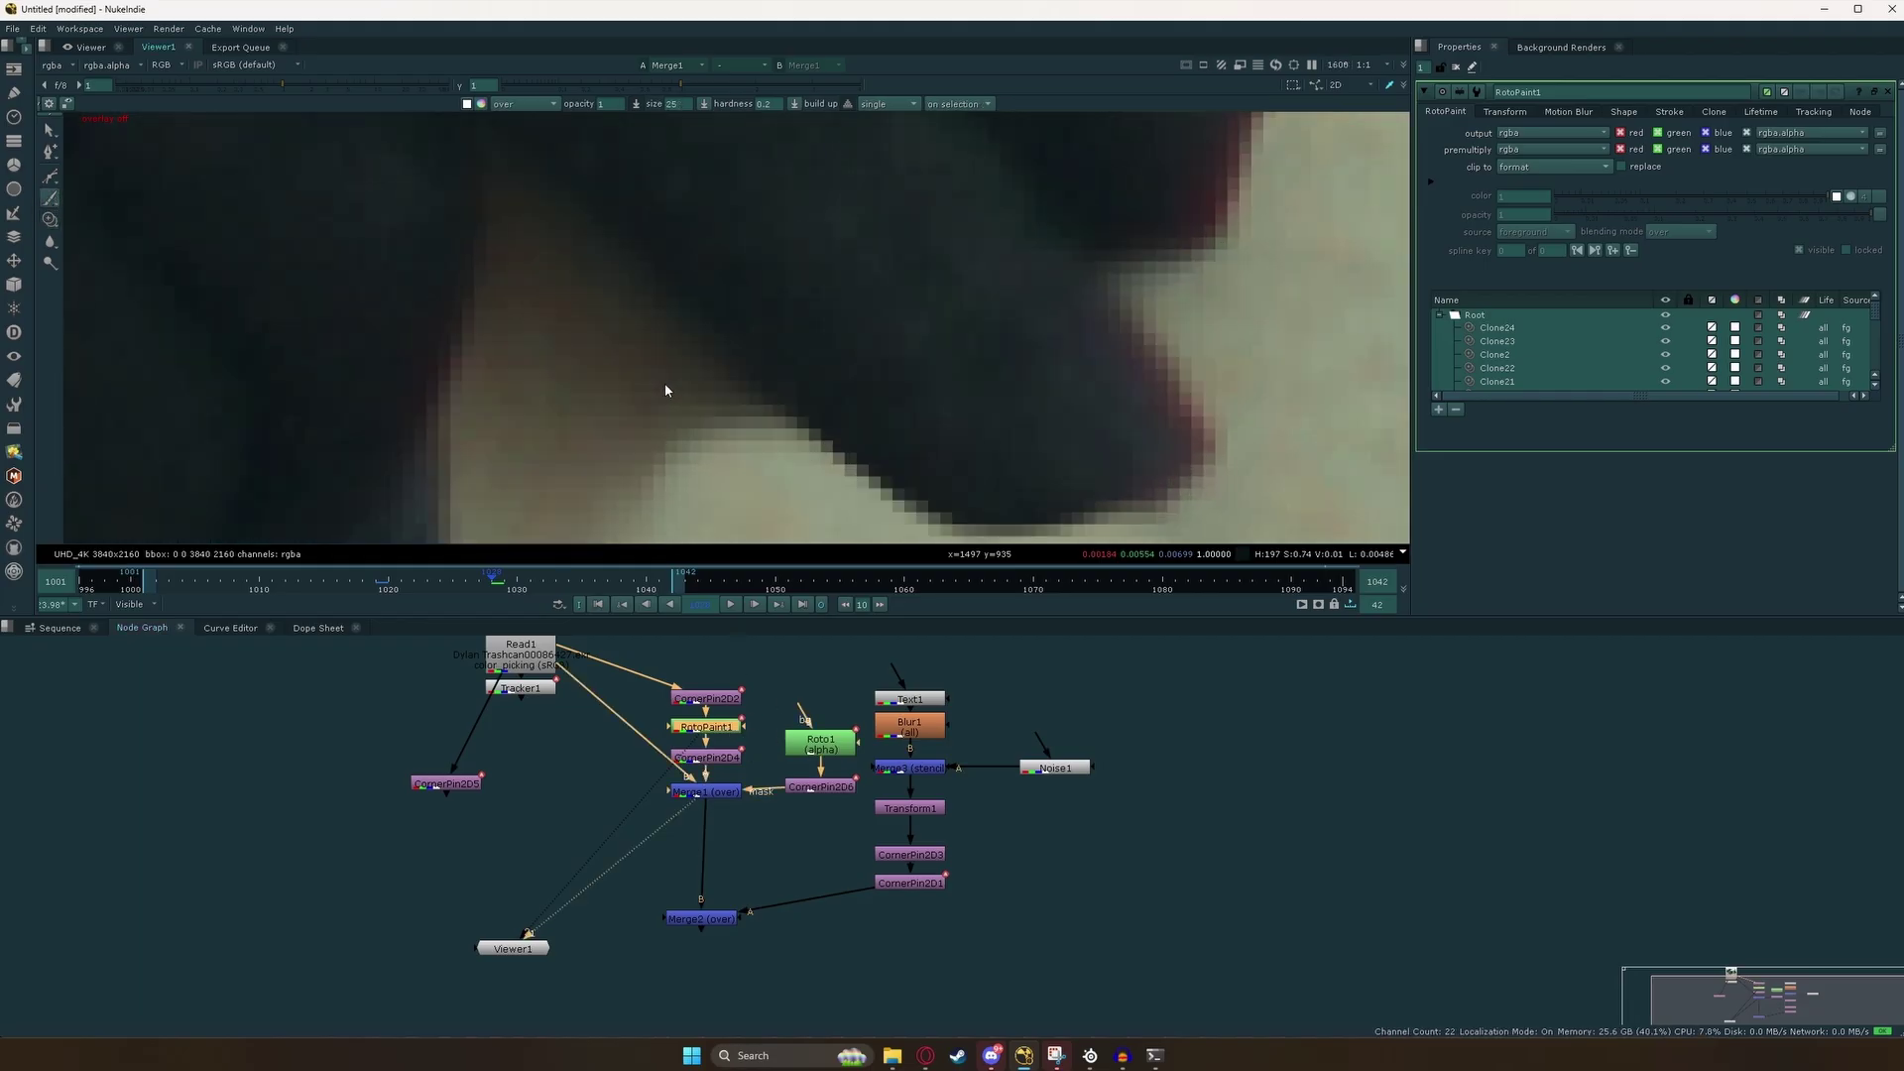
scroll(667, 386, "down", 1)
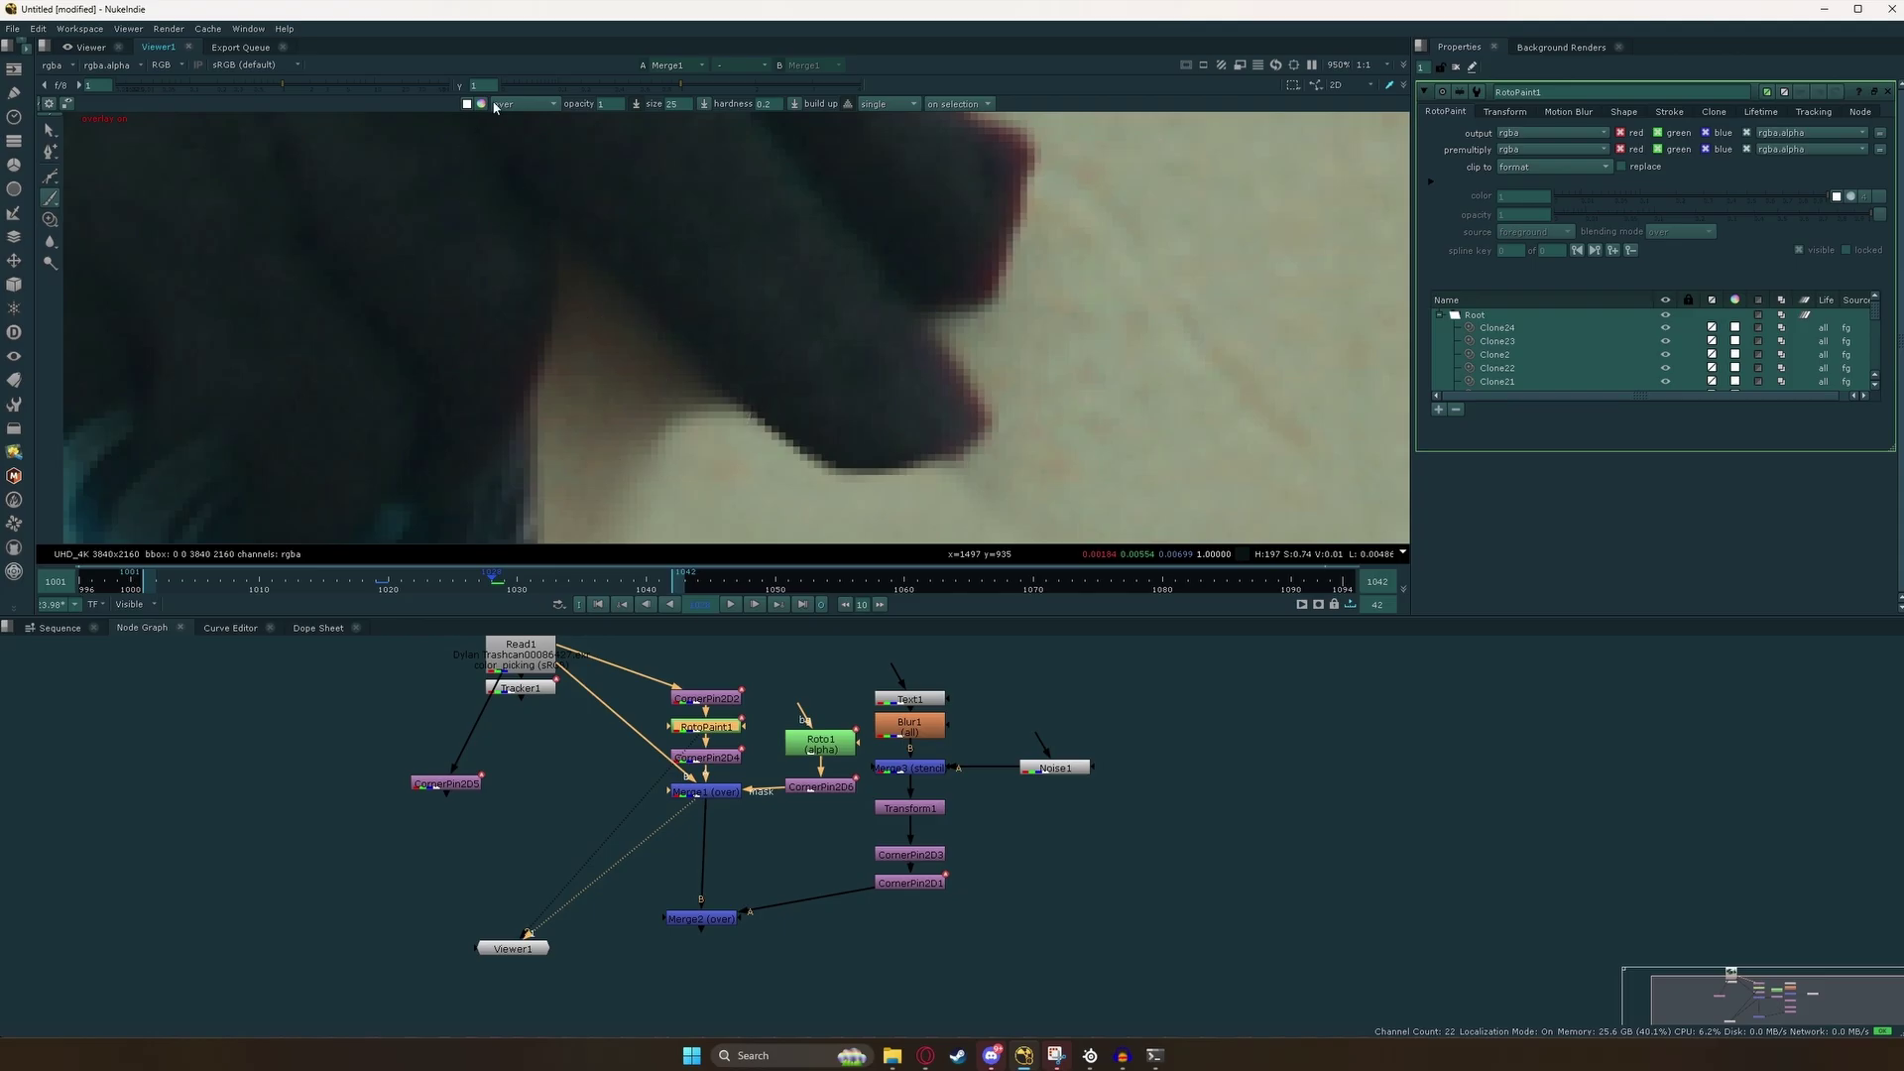
scroll(659, 387, "up", 2)
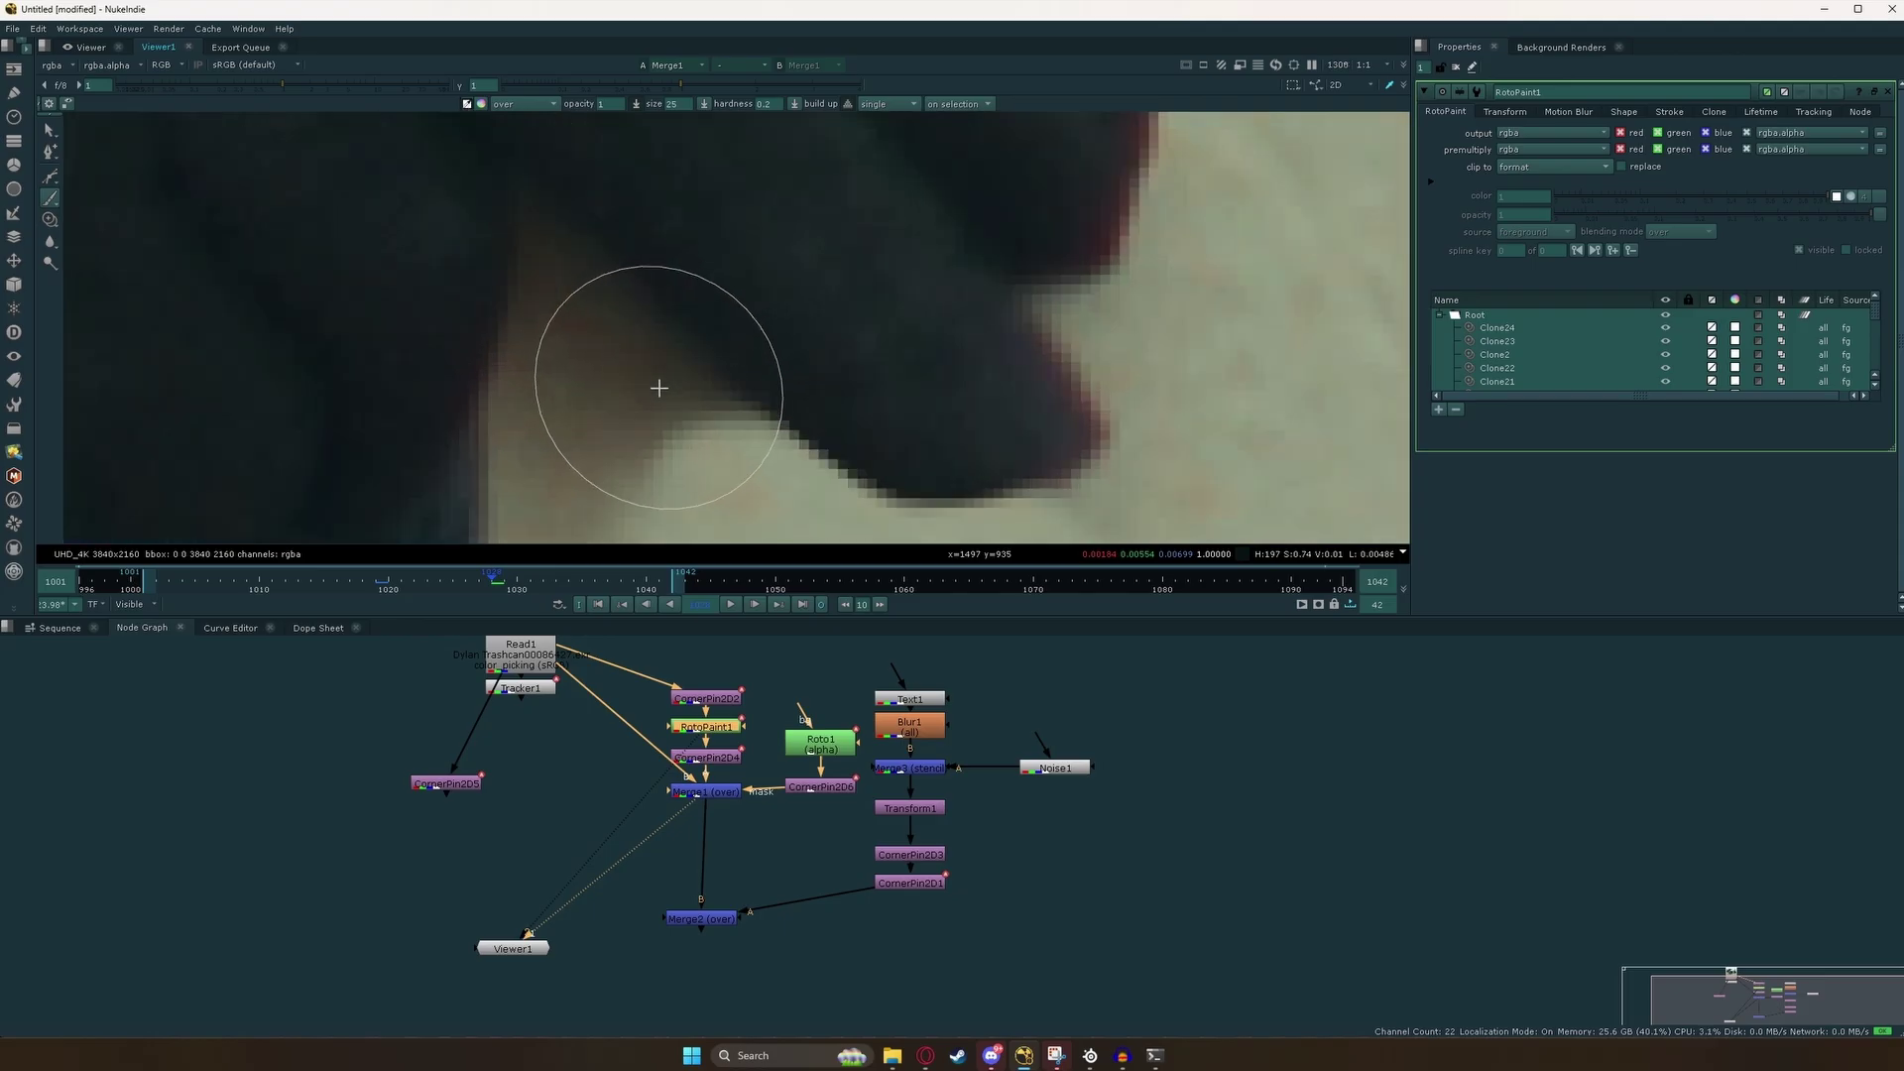
Set the brush to a dark colour sampled from the glove, with opacity 0.05 and hardness 0.
scroll(667, 390, "down", 3)
scroll(681, 391, "up", 2)
scroll(665, 407, "down", 2)
left_click(684, 424)
key("ctrl+z")
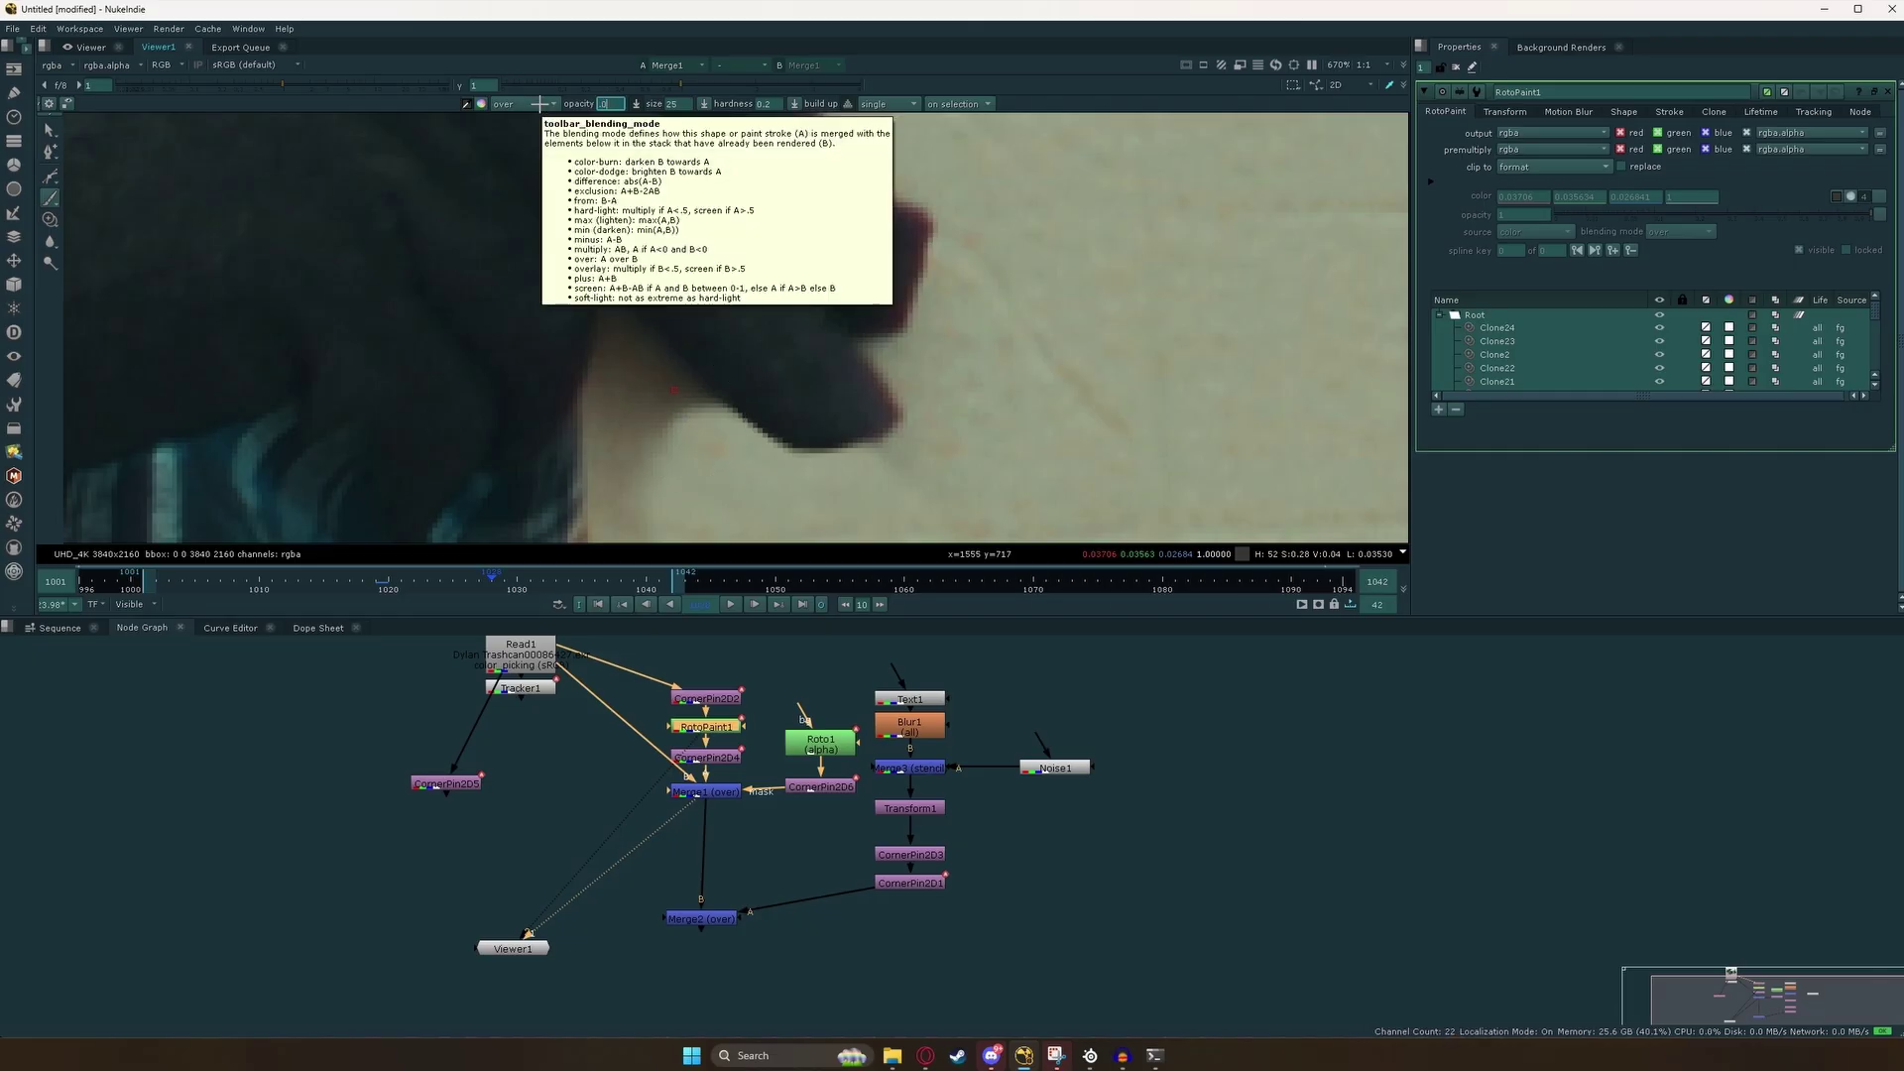
double_click(765, 105)
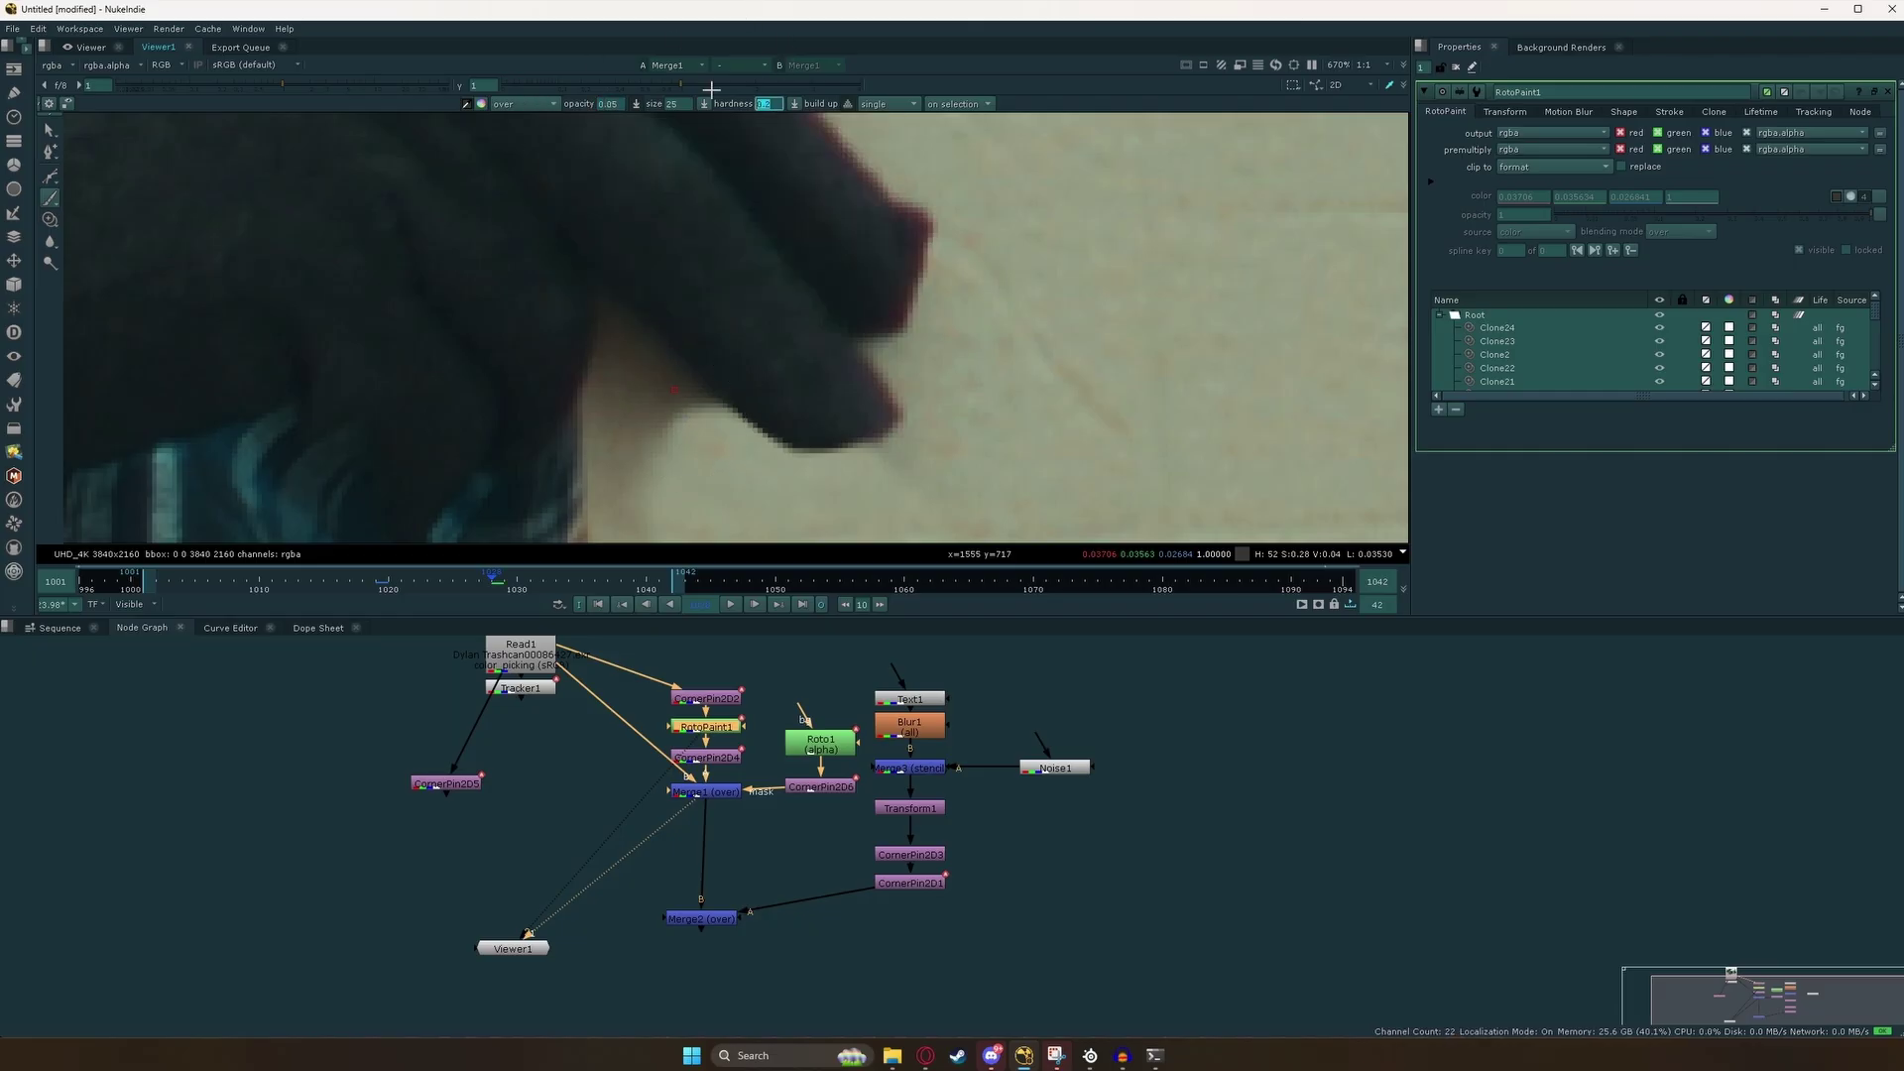
Paint soft, faint shadow strokes on the cardboard around and beneath the lower gloved finger.
mouse_move(531, 406)
left_mouse_down()
mouse_move(480, 377)
mouse_move(523, 410)
mouse_move(503, 385)
mouse_move(482, 399)
mouse_move(506, 470)
left_mouse_up()
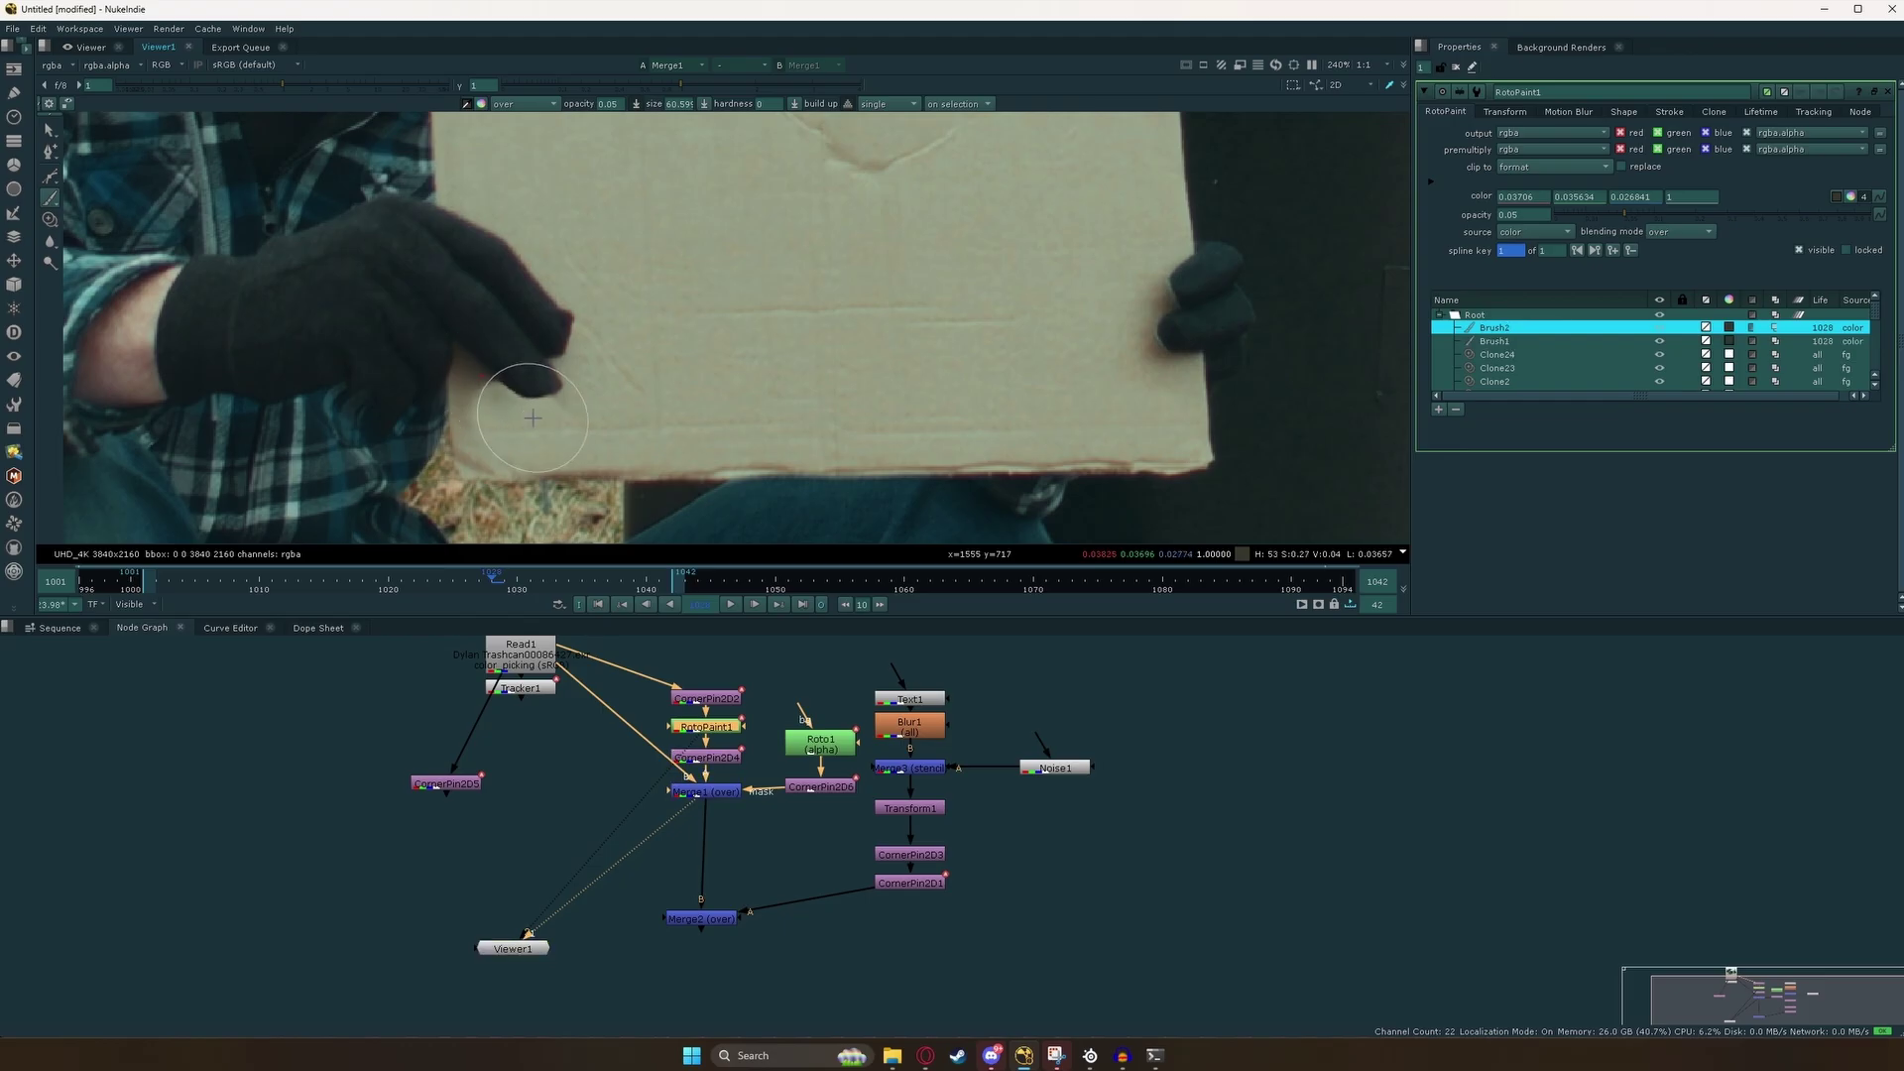
left_click_drag(480, 425, 470, 409)
left_click_drag(476, 412, 504, 394)
left_click_drag(504, 394, 522, 383)
left_click_drag(522, 383, 495, 383)
Undo the excess shadow strokes beneath the fingers and test one replacement stroke.
scroll(500, 387, "down", 6)
scroll(525, 395, "up", 8)
key("ctrl+z")
key("ctrl+z")
key("ctrl+z")
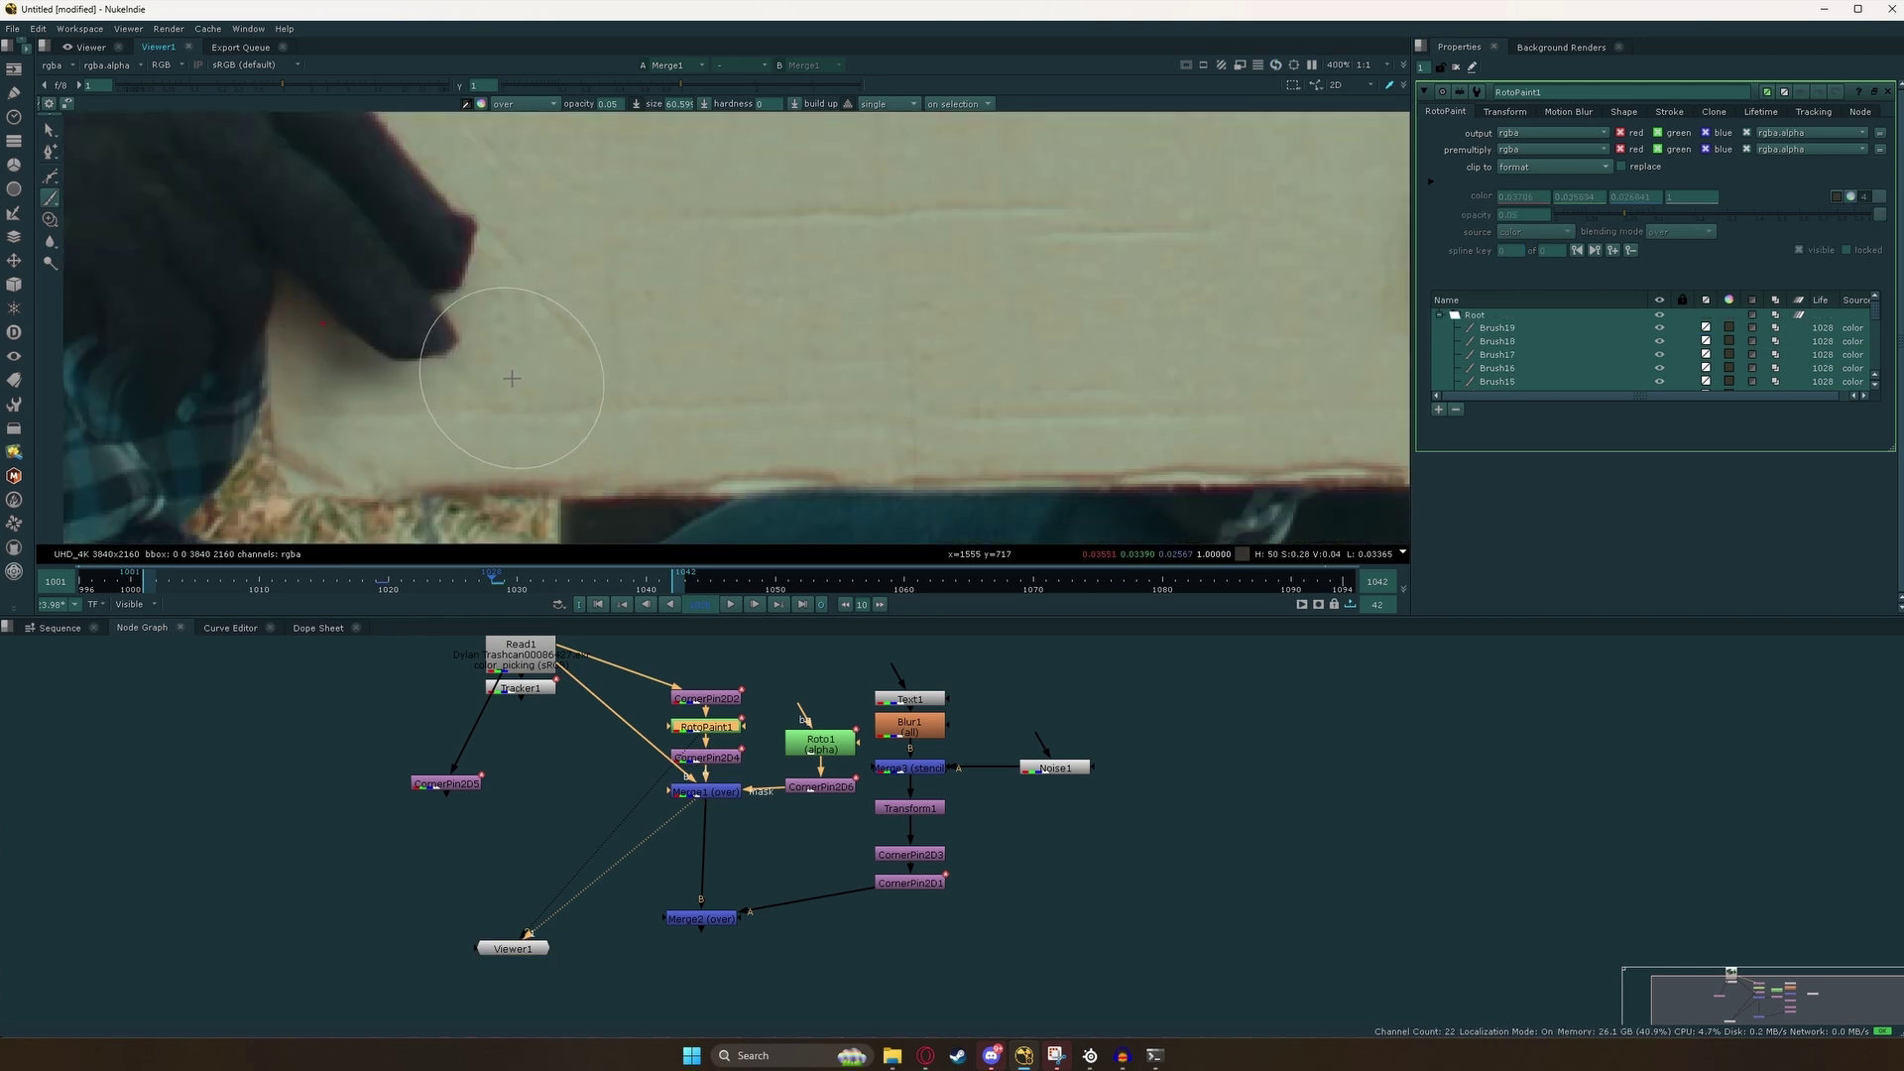
key("ctrl+z")
key("ctrl+z")
key("ctrl+z")
key("ctrl+z")
key("ctrl+z")
left_click_drag(370, 363, 378, 359)
scroll(288, 382, "down", 4)
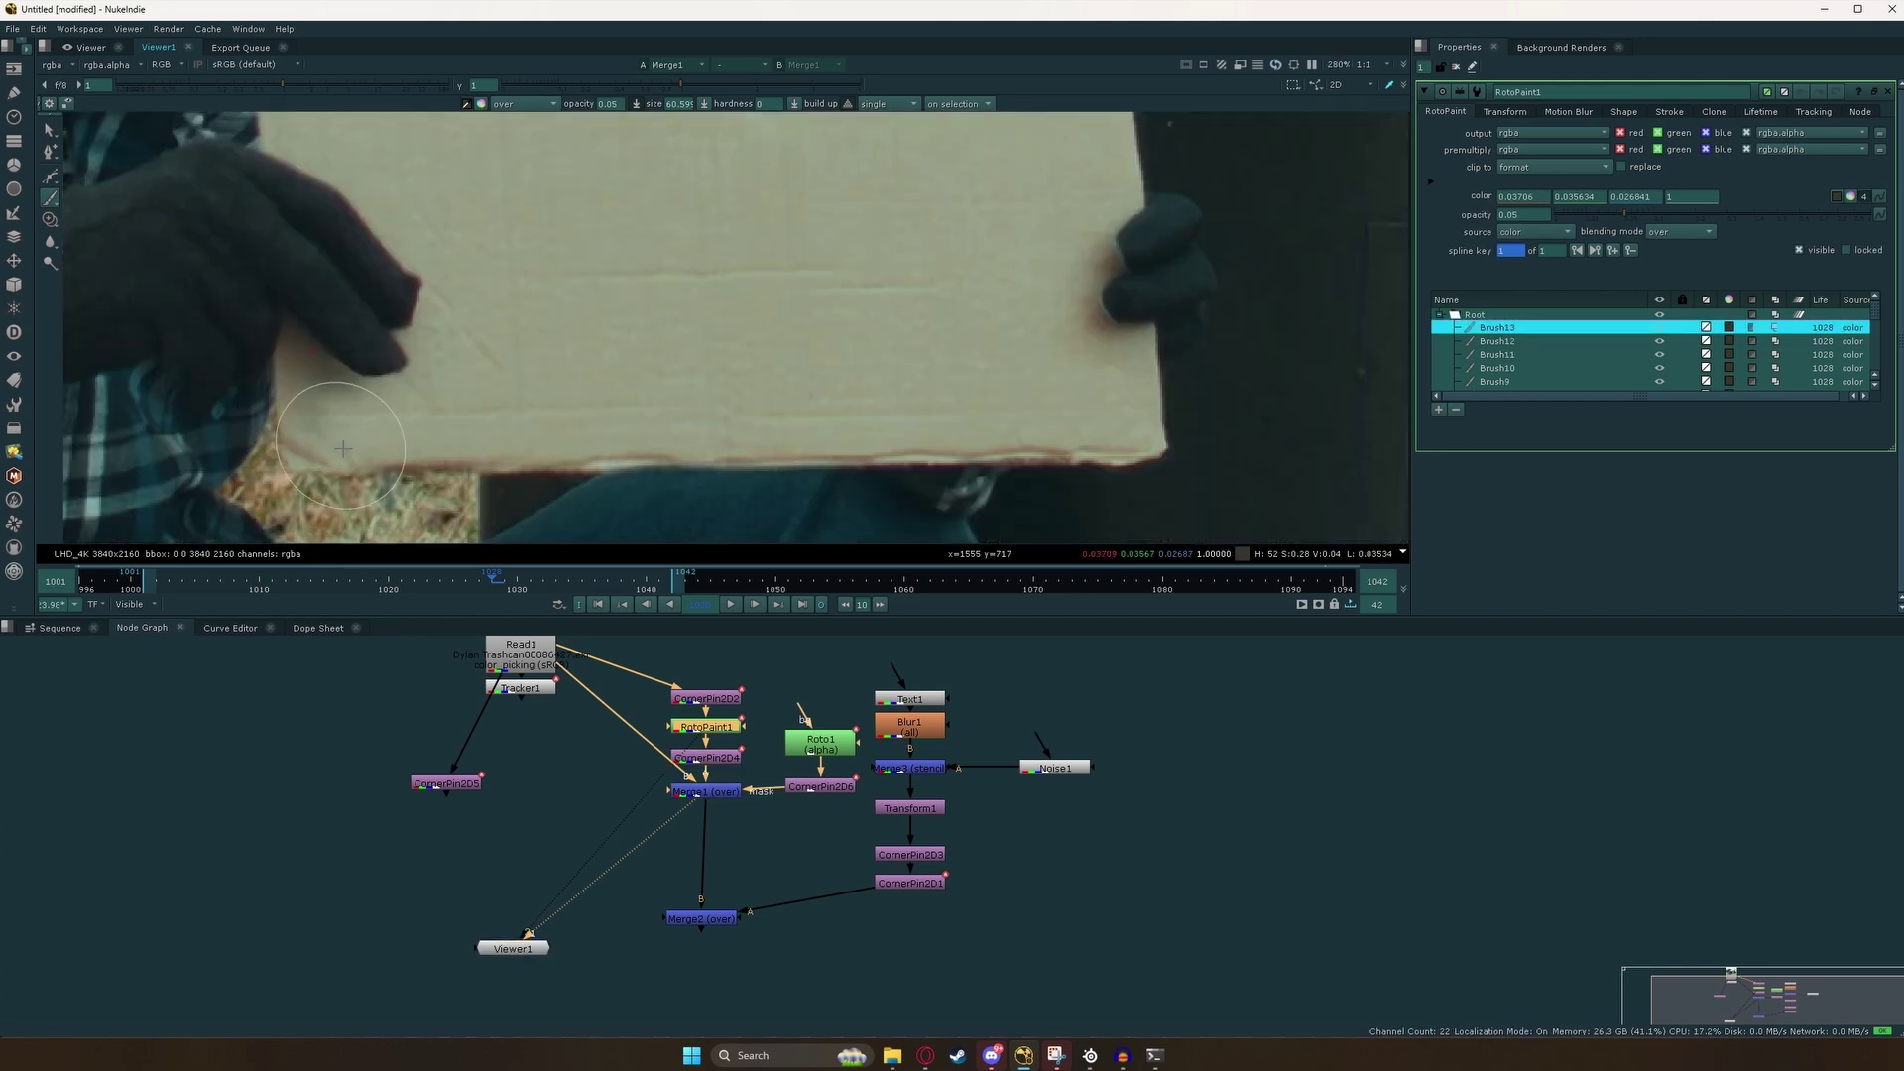
key("ctrl+z")
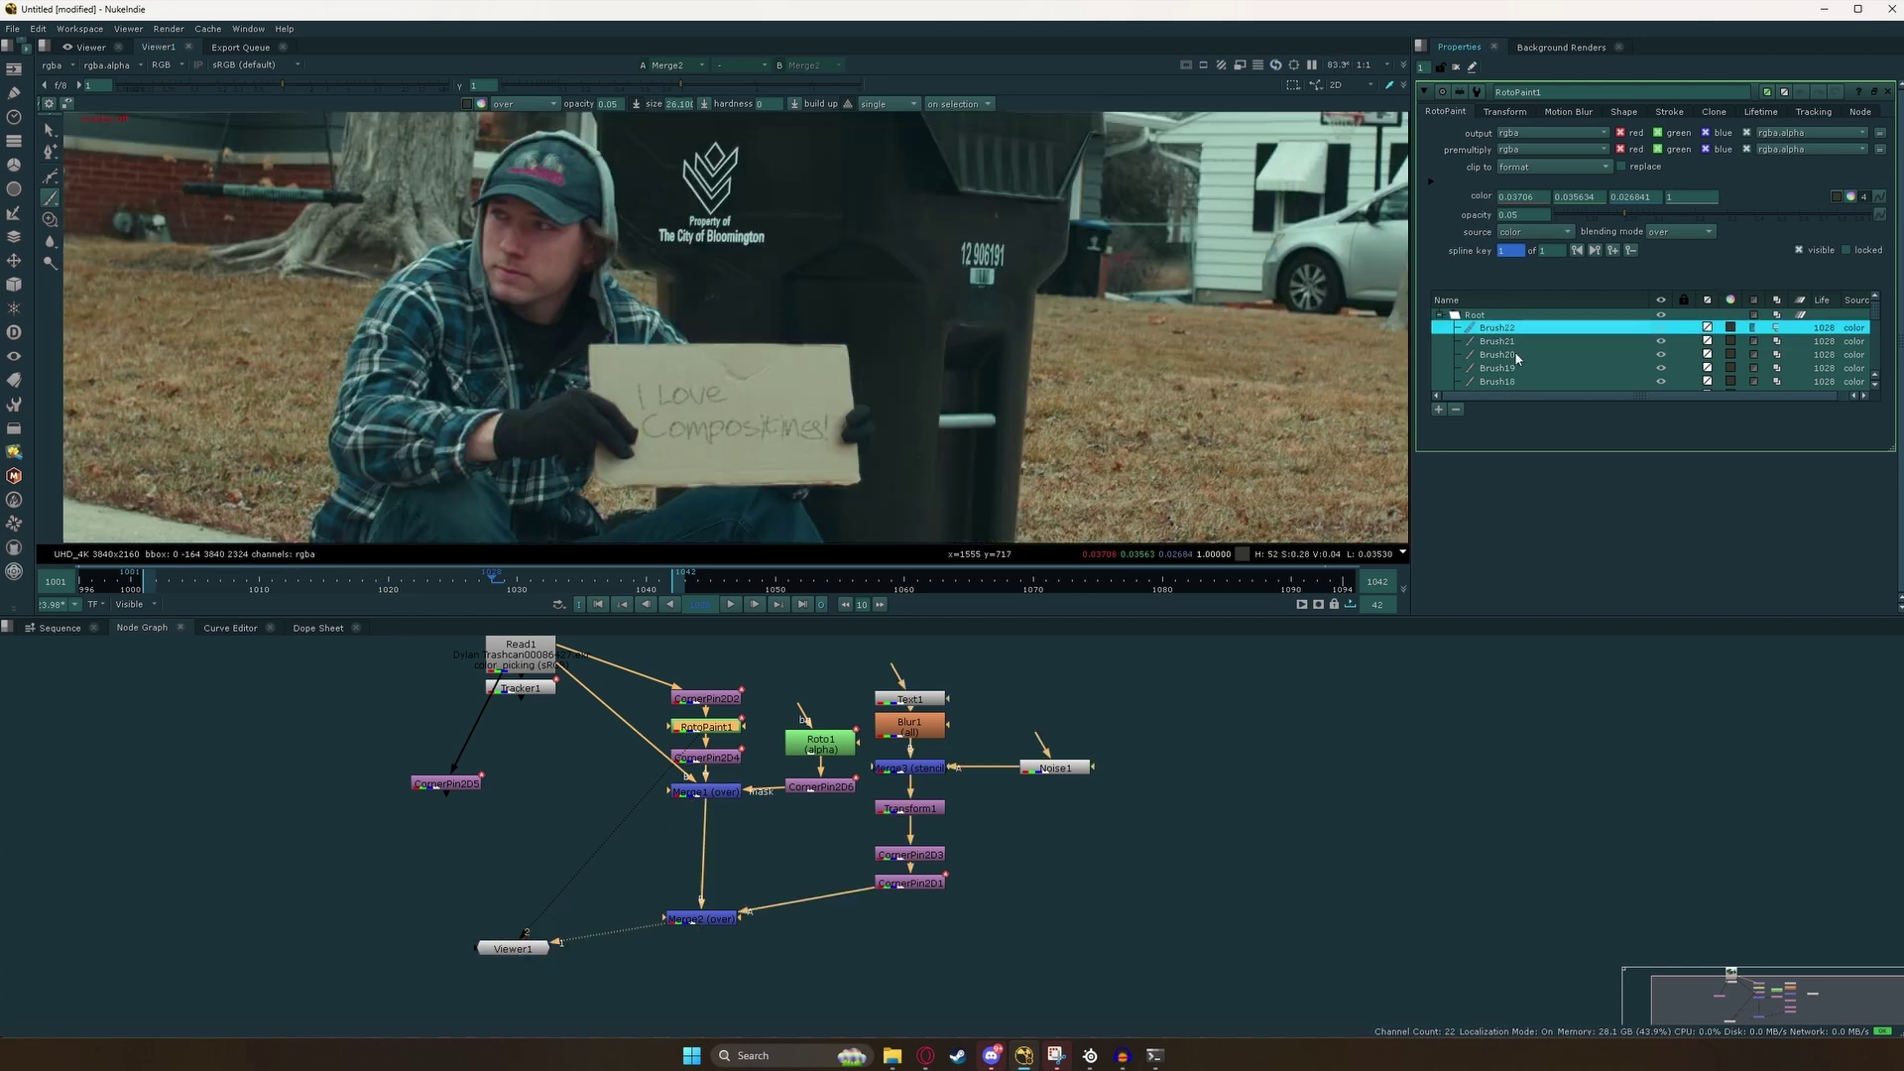
Select the remaining single-frame shadow strokes in RotoPaint1 and open their lifetime options.
scroll(1534, 345, "down", 2)
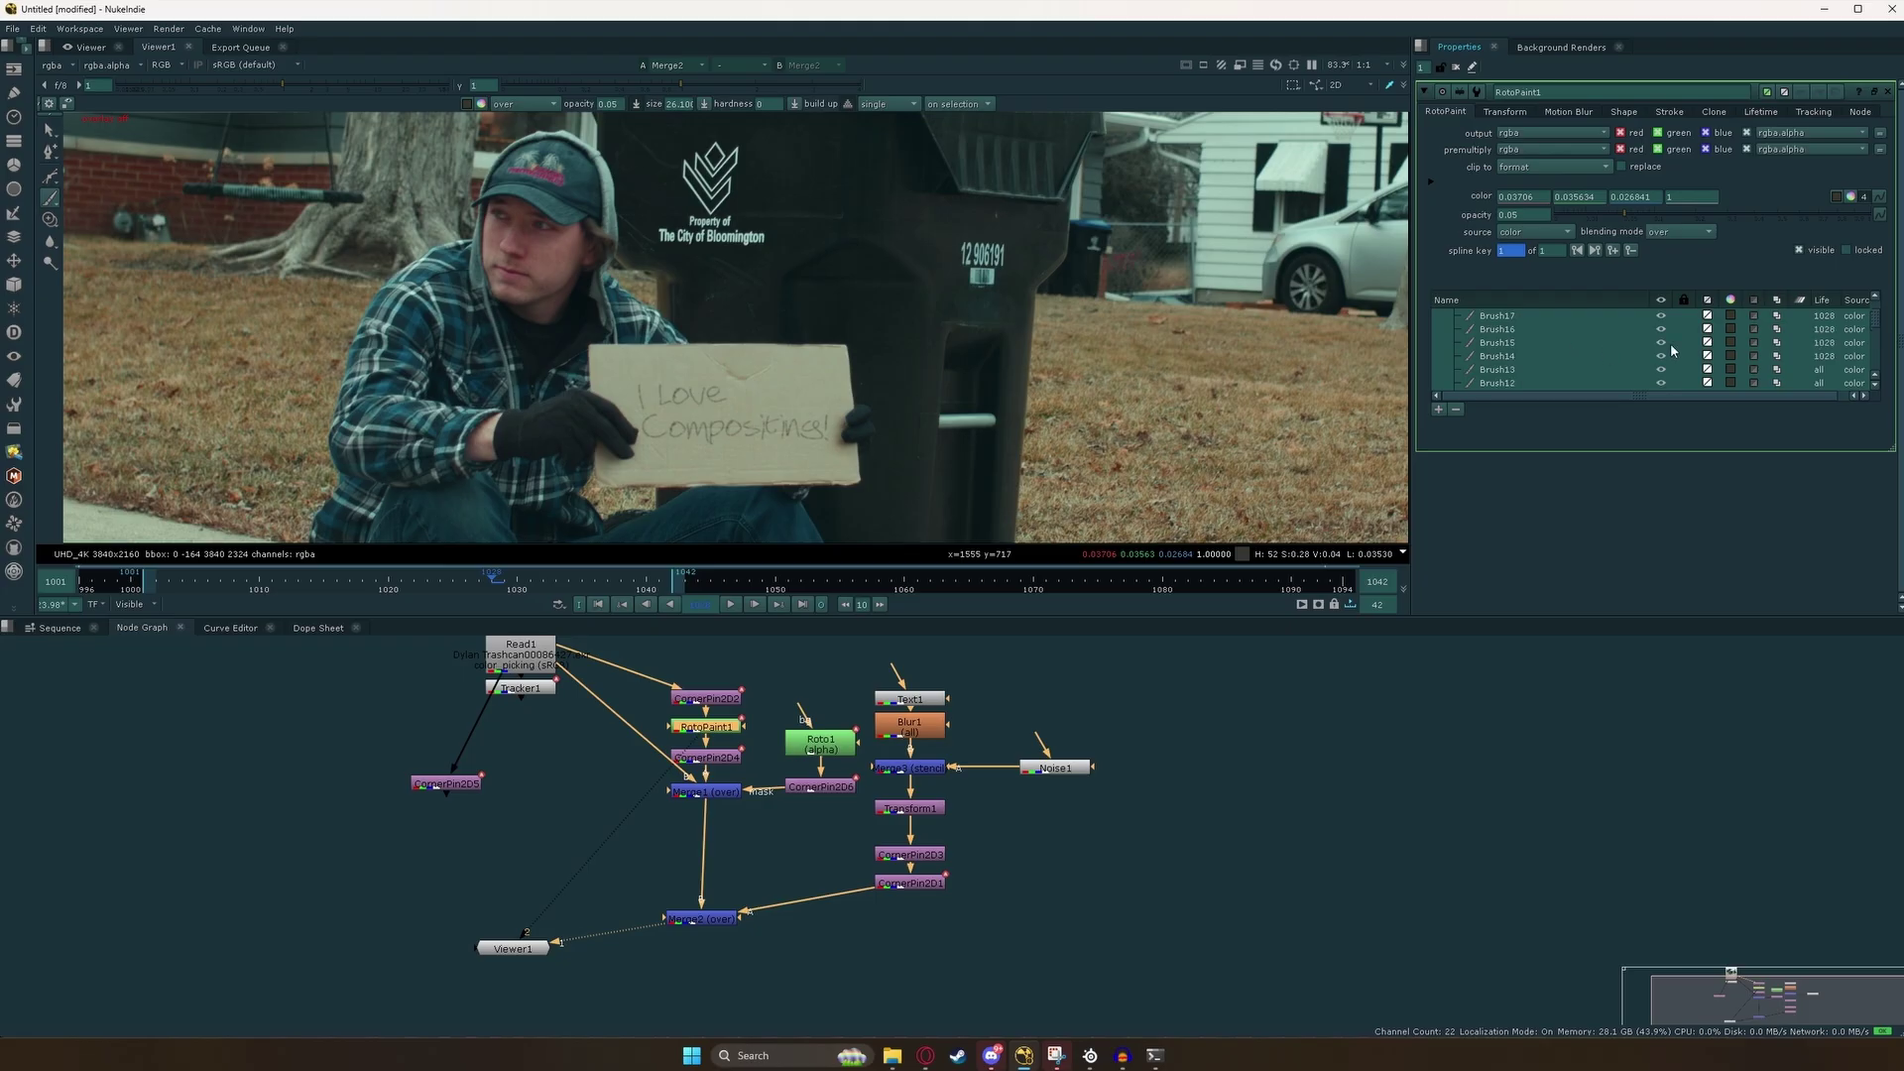
left_click(1817, 355, "shift")
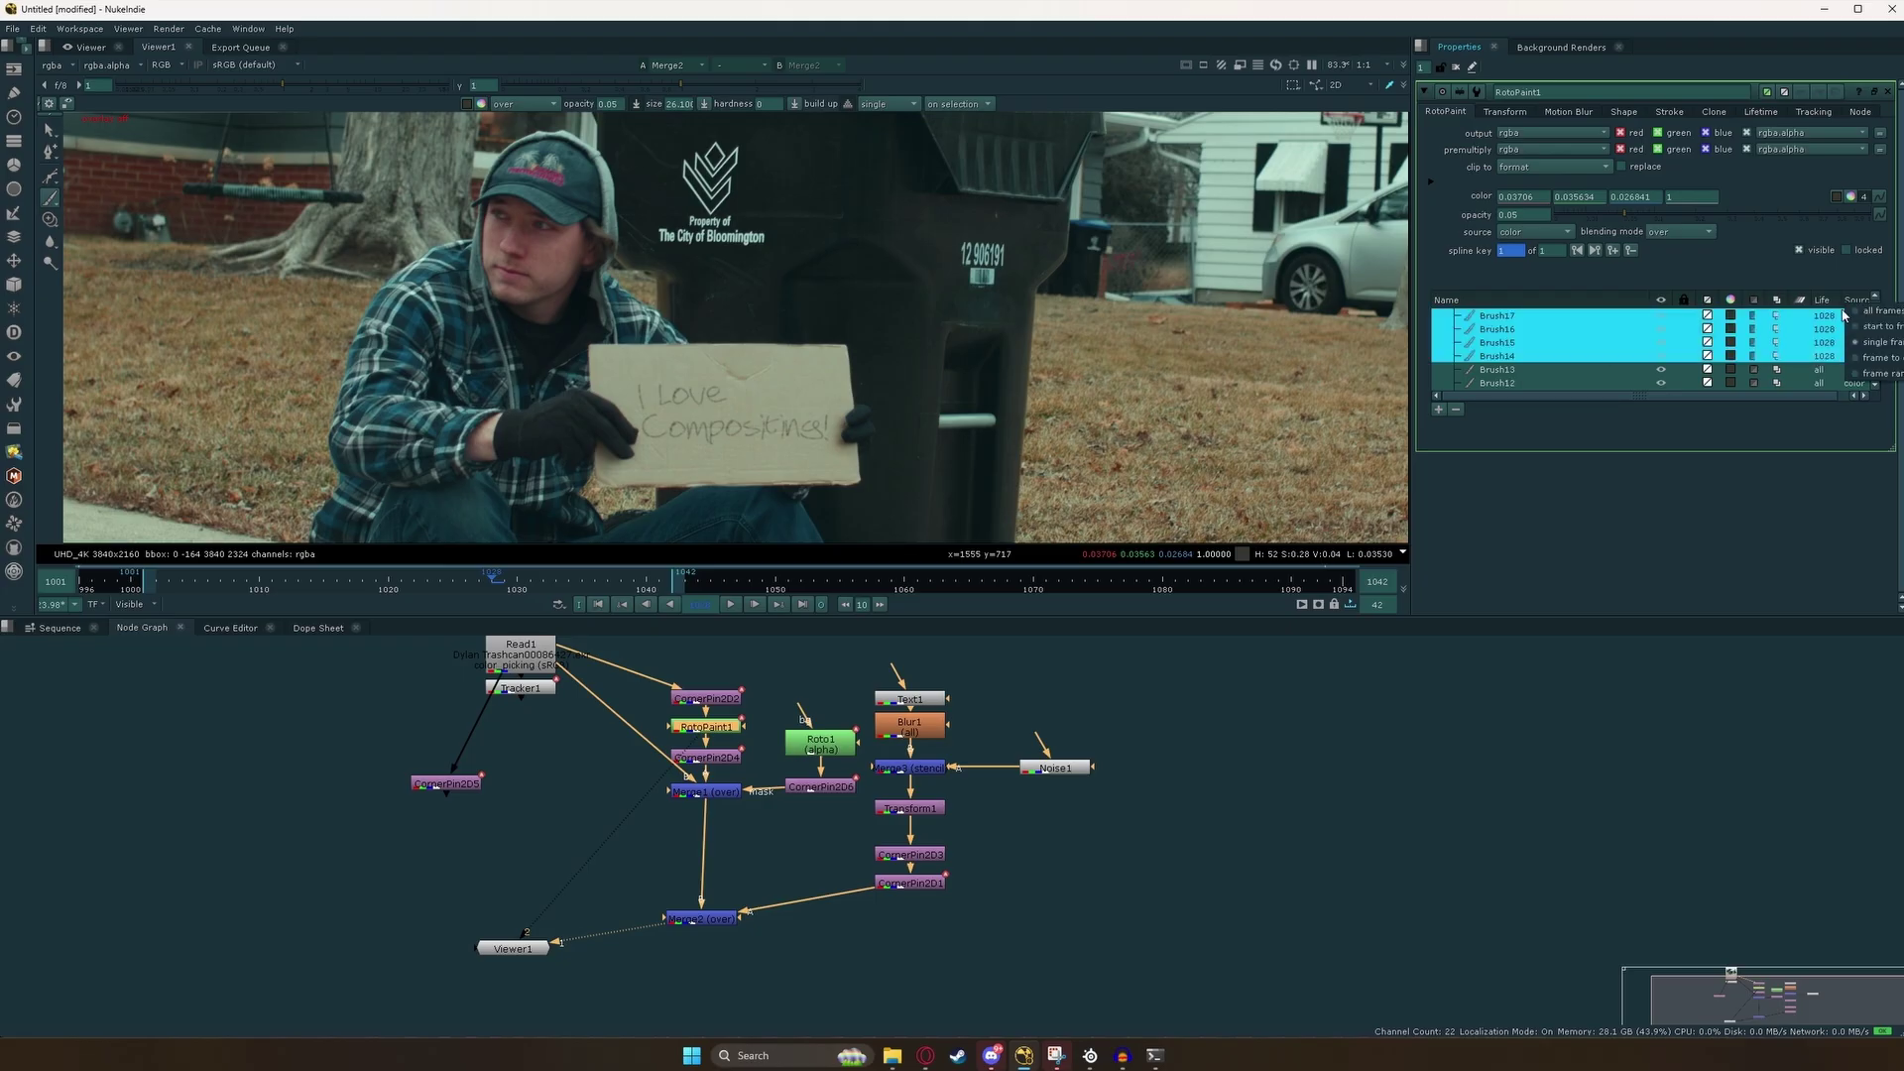
Redo the last undone brush edits and check the shadow painted beneath the fingers.
key("ctrl+shift+z")
key("ctrl+shift+z")
key("ctrl+shift+z")
key("ctrl+shift+z")
key("ctrl+shift+z")
scroll(933, 446, "down", 4)
scroll(931, 439, "down", 1)
middle_click_drag(930, 439, 867, 431)
scroll(719, 944, "up", 3)
Open Roto1 and set Bezier1's feather to 3 to soften the finger mask edge.
double_click(819, 741)
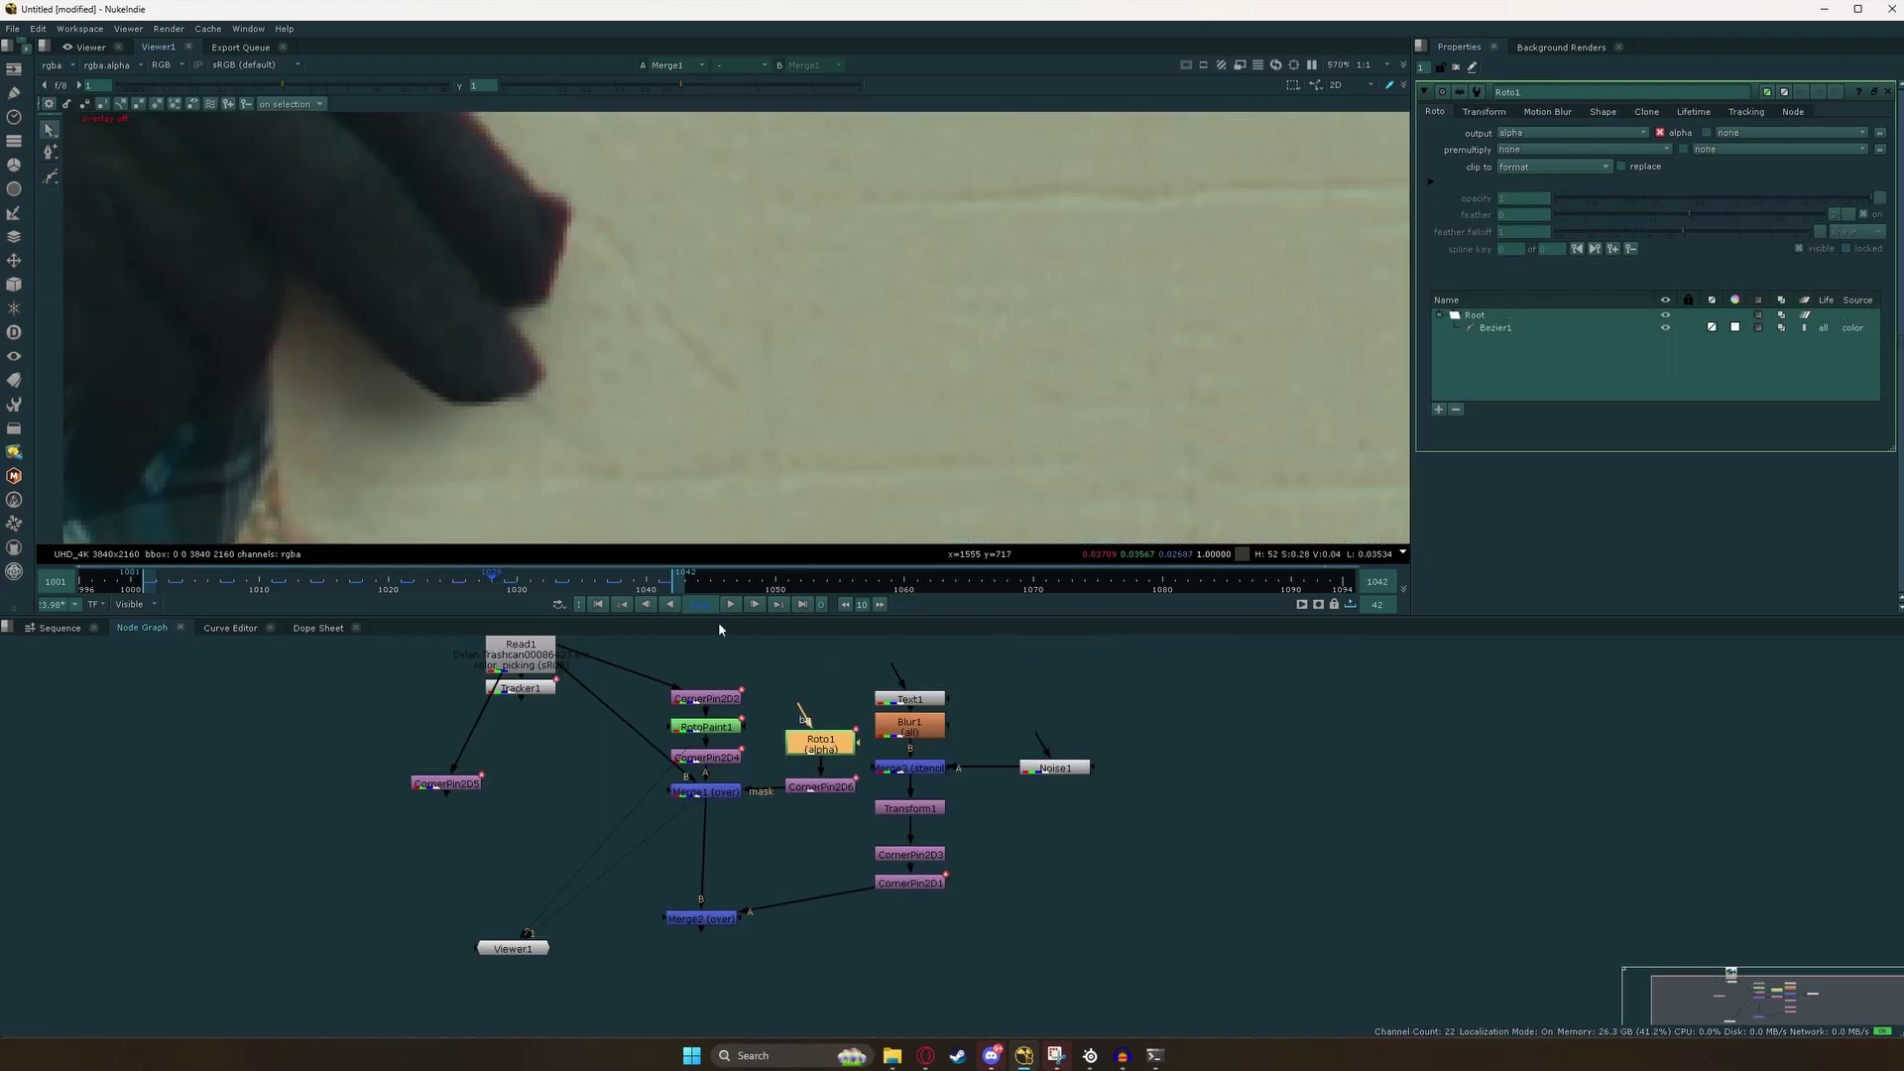
scroll(532, 385, "down", 1)
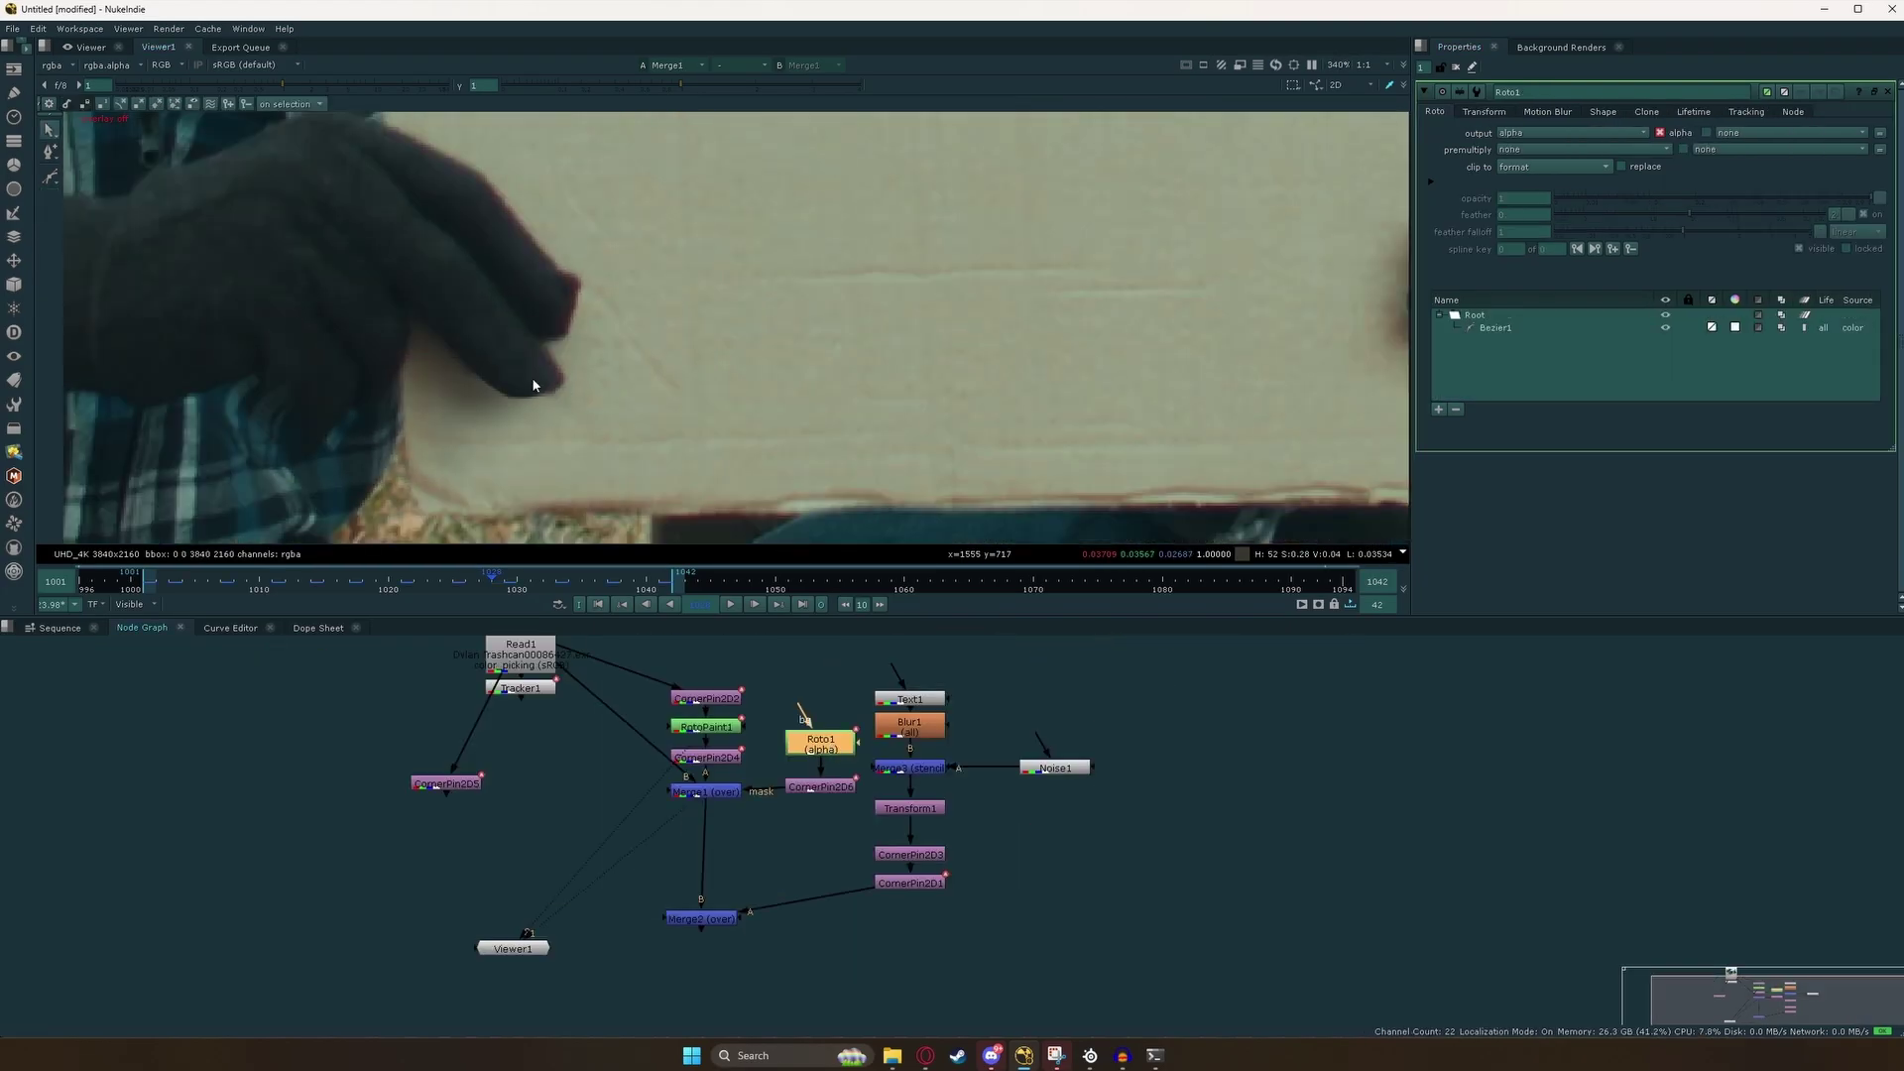
left_click(1478, 329)
left_click(1526, 211)
type("3")
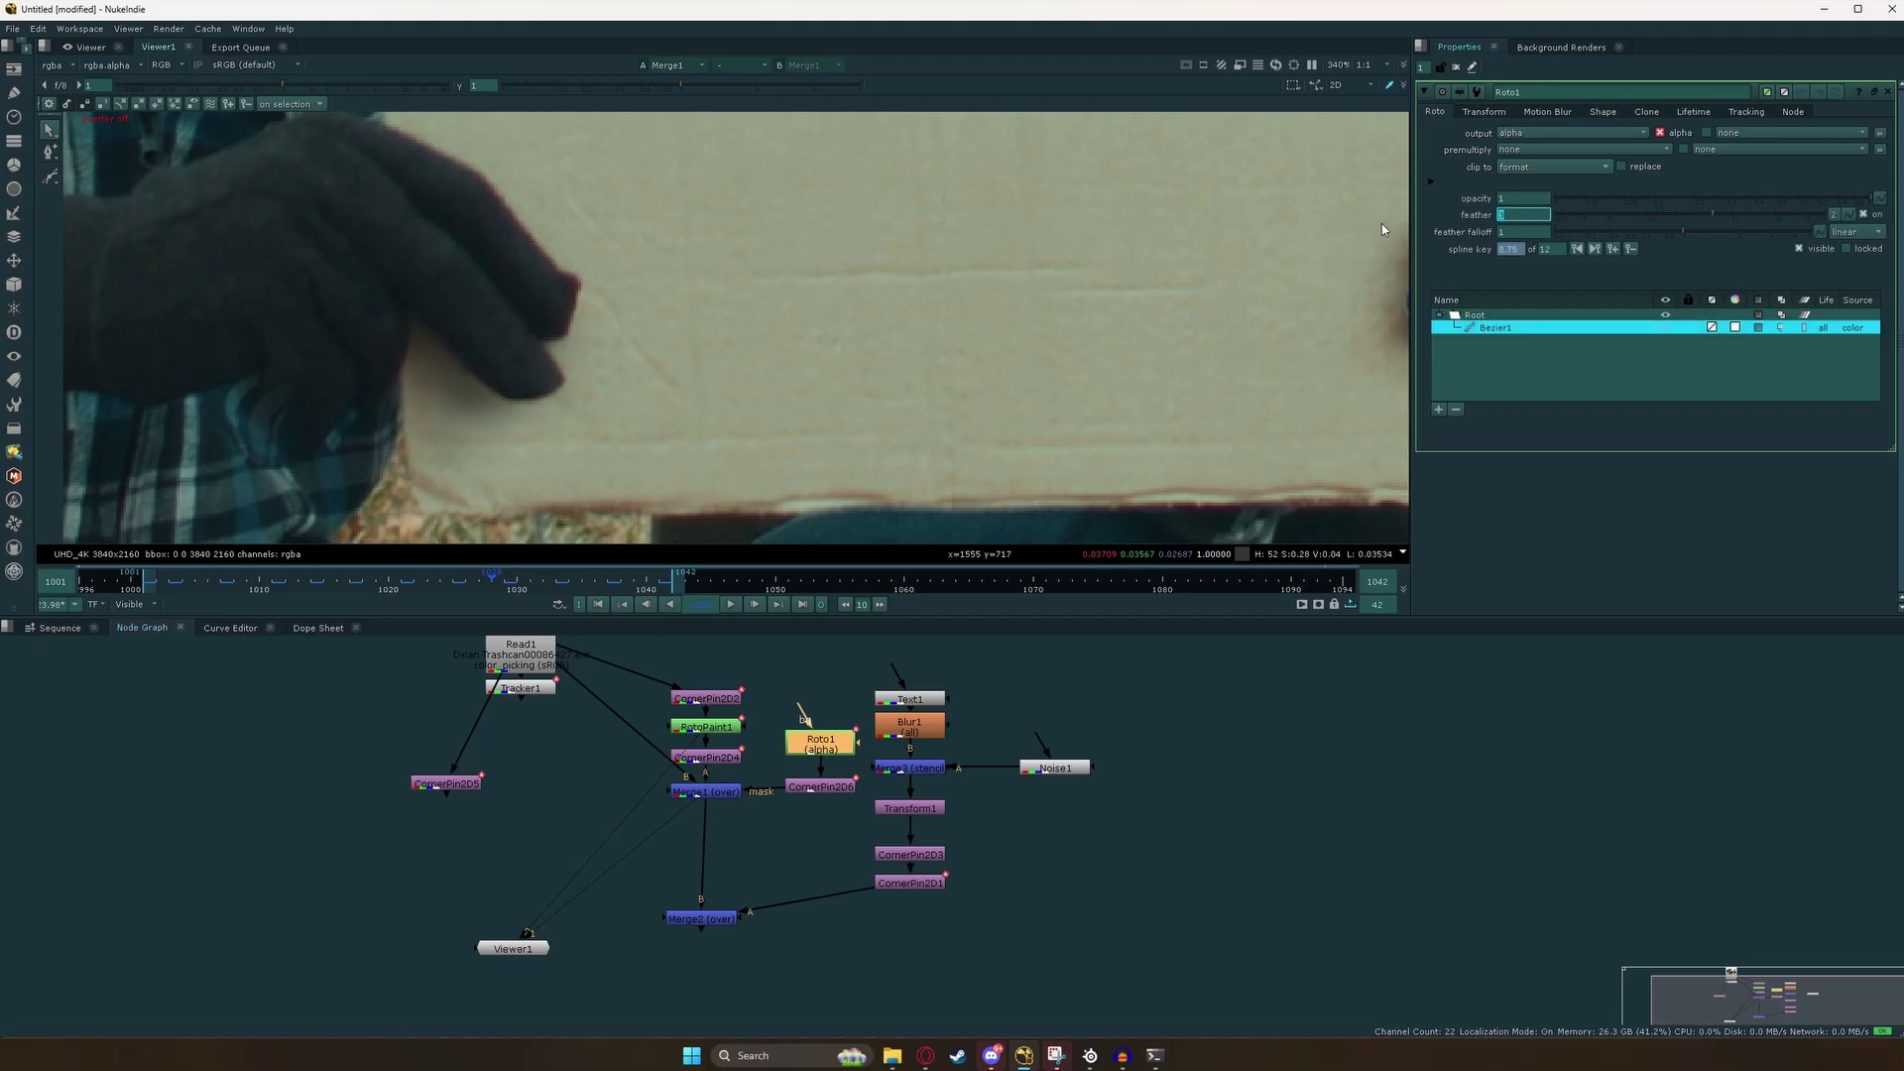
scroll(429, 302, "down", 3)
scroll(467, 337, "up", 2)
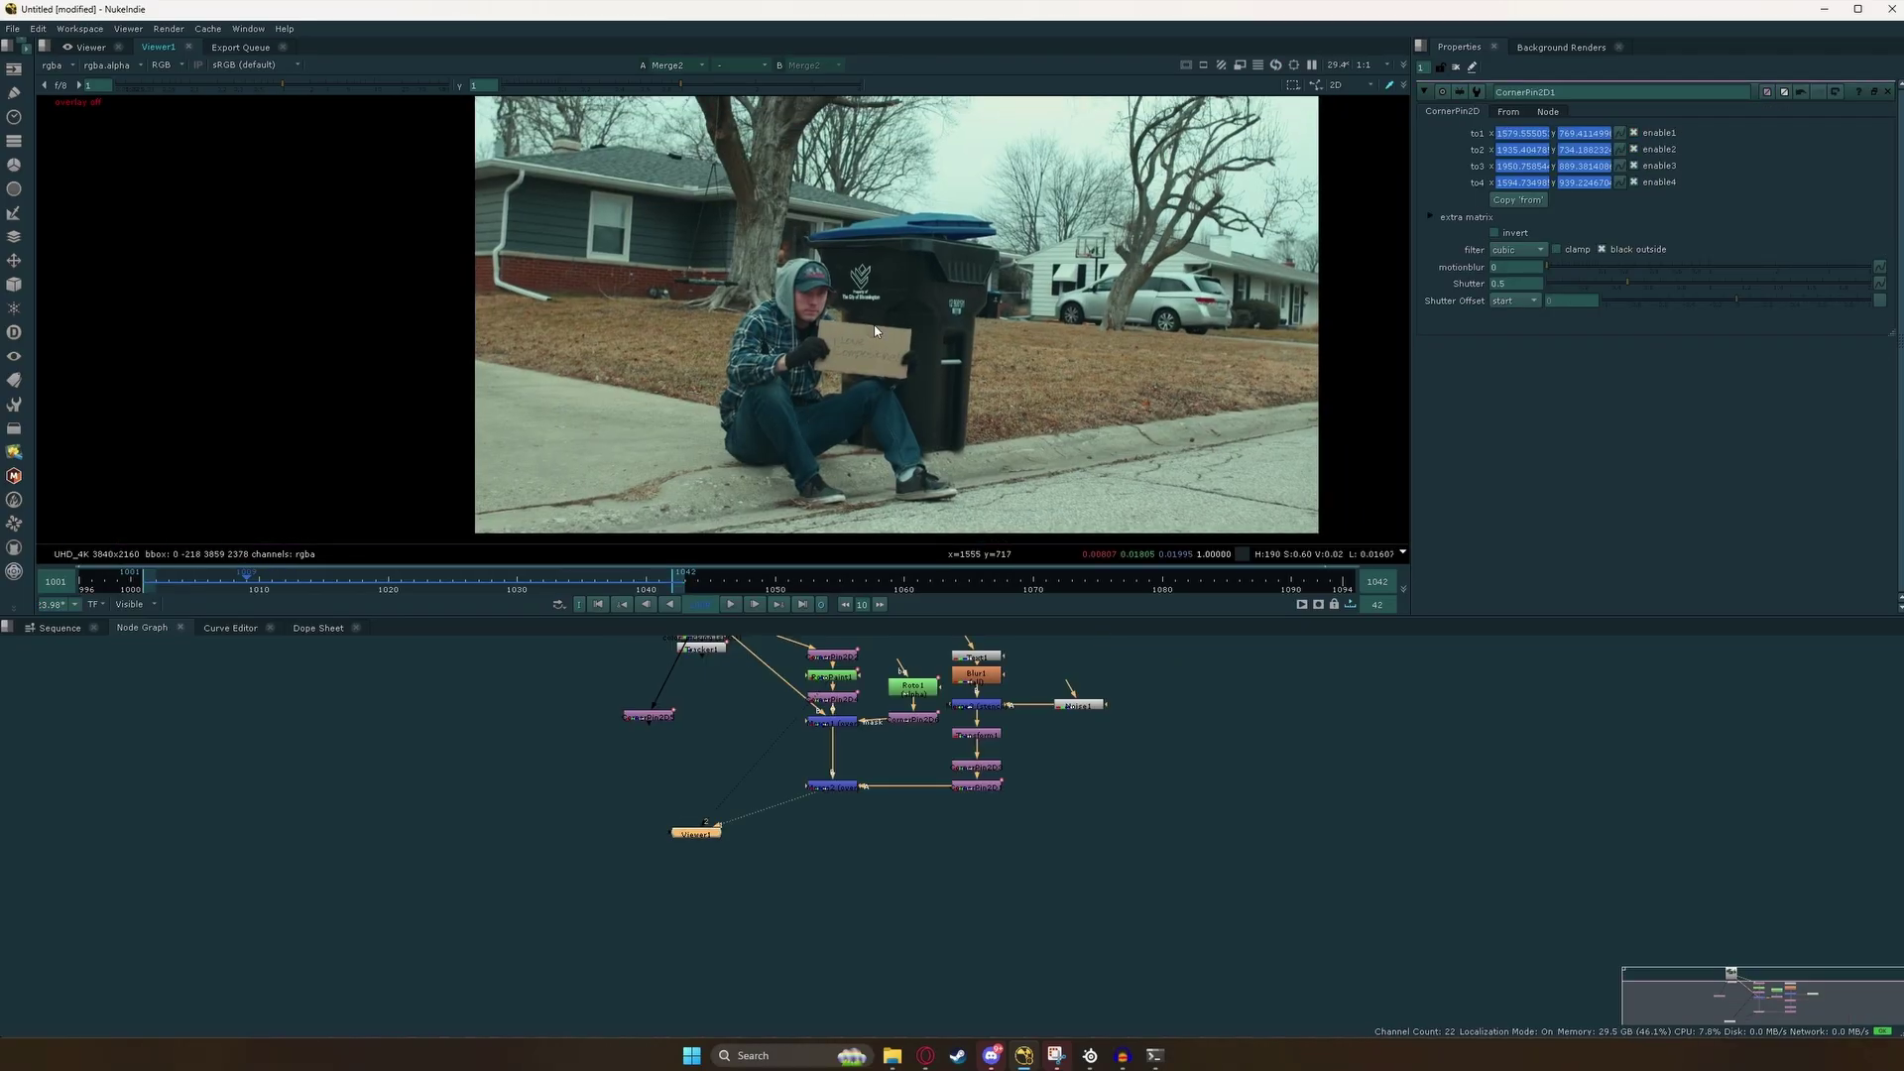
Play back the full composite and examine the lettering's sharpness against the motion-blurred cardboard on a fast-moving frame.
left_click(740, 604)
scroll(861, 465, "up", 3)
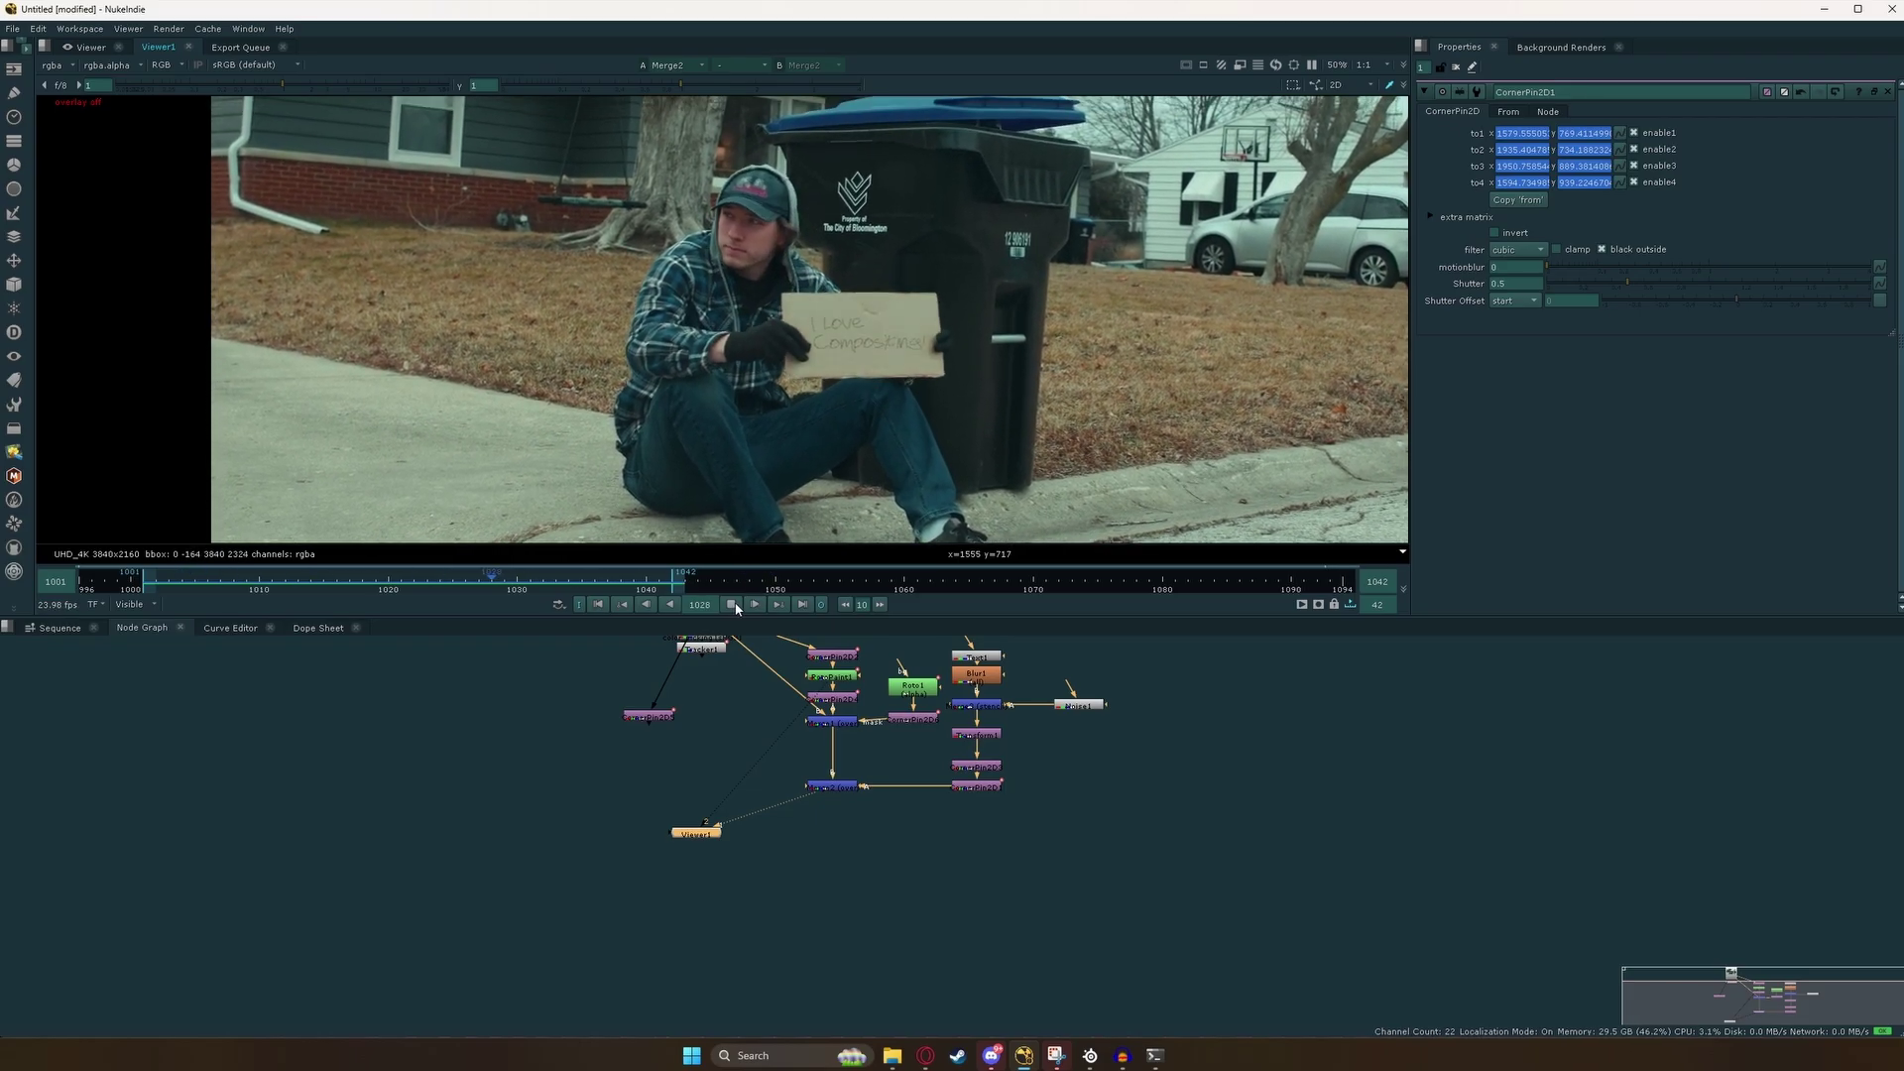
left_click(733, 604)
scroll(831, 353, "up", 8)
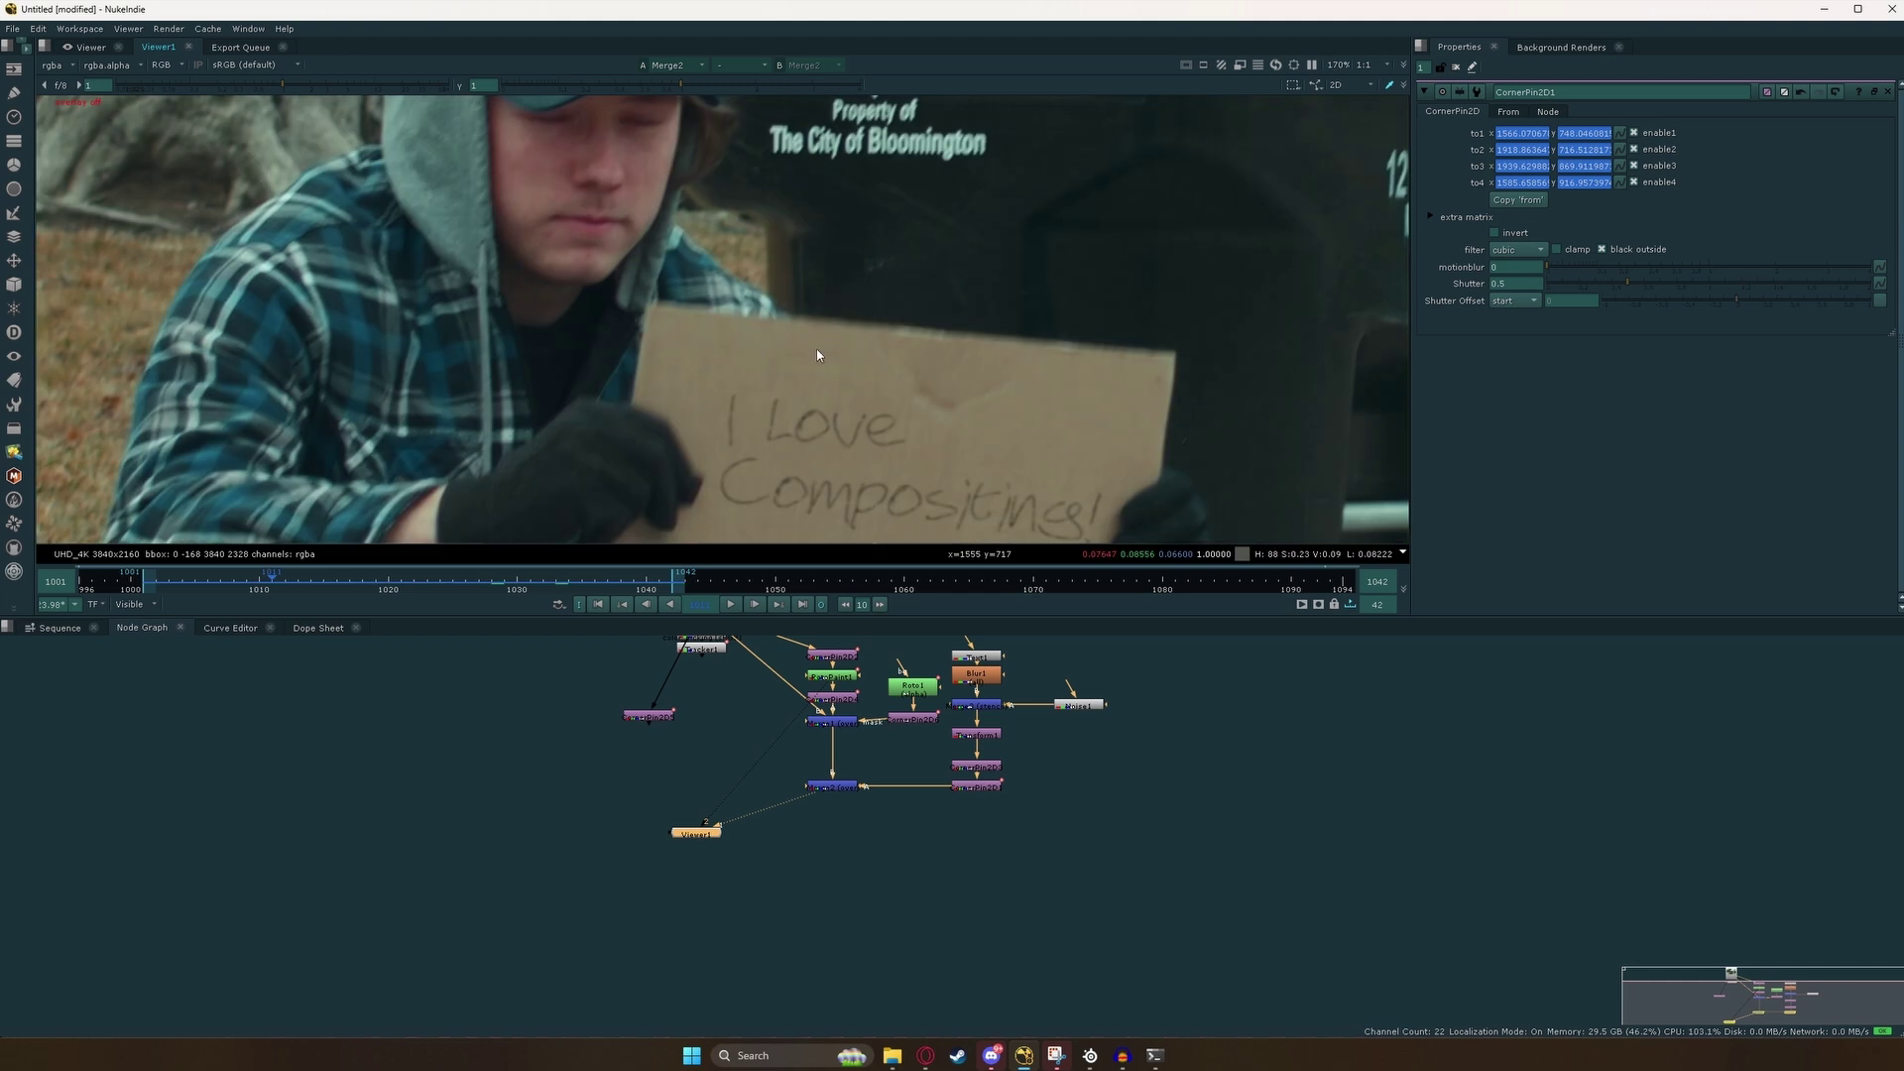
scroll(991, 273, "up", 3)
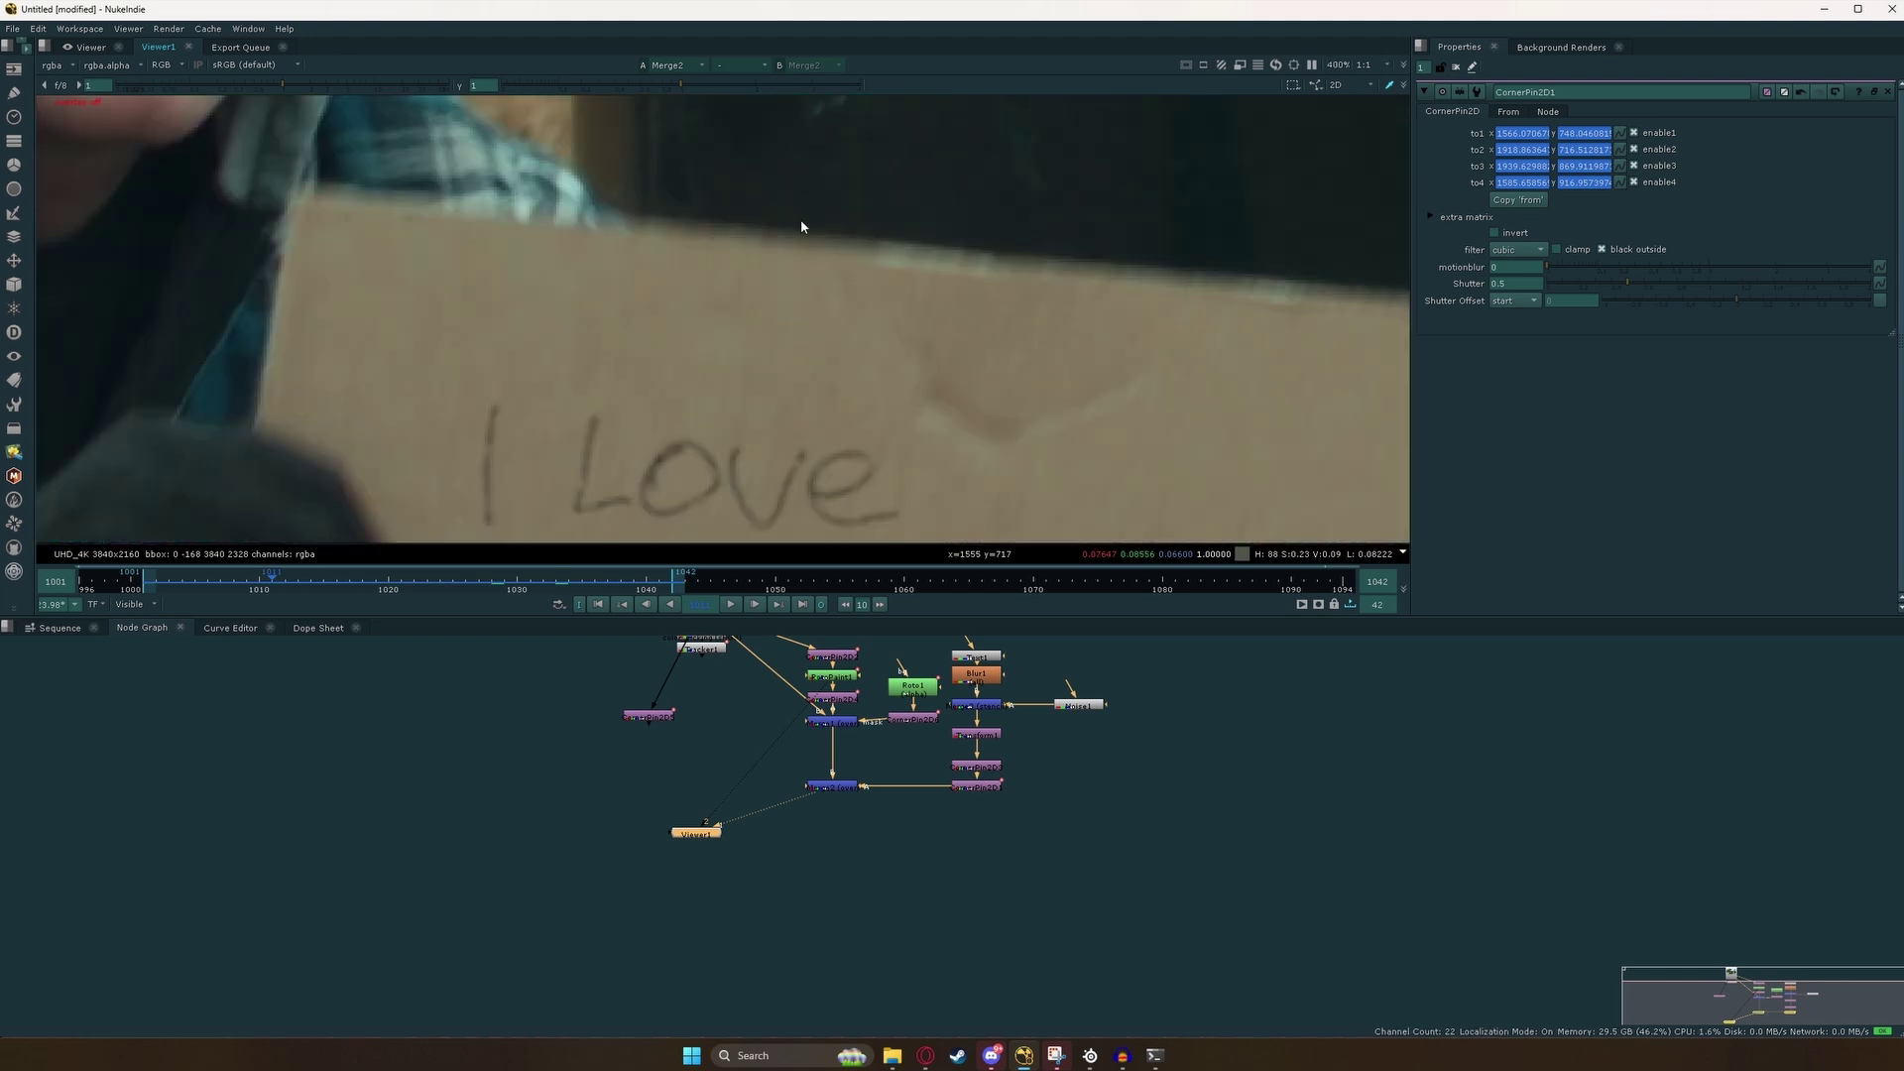
scroll(774, 241, "down", 3)
middle_click_drag(916, 340, 787, 232)
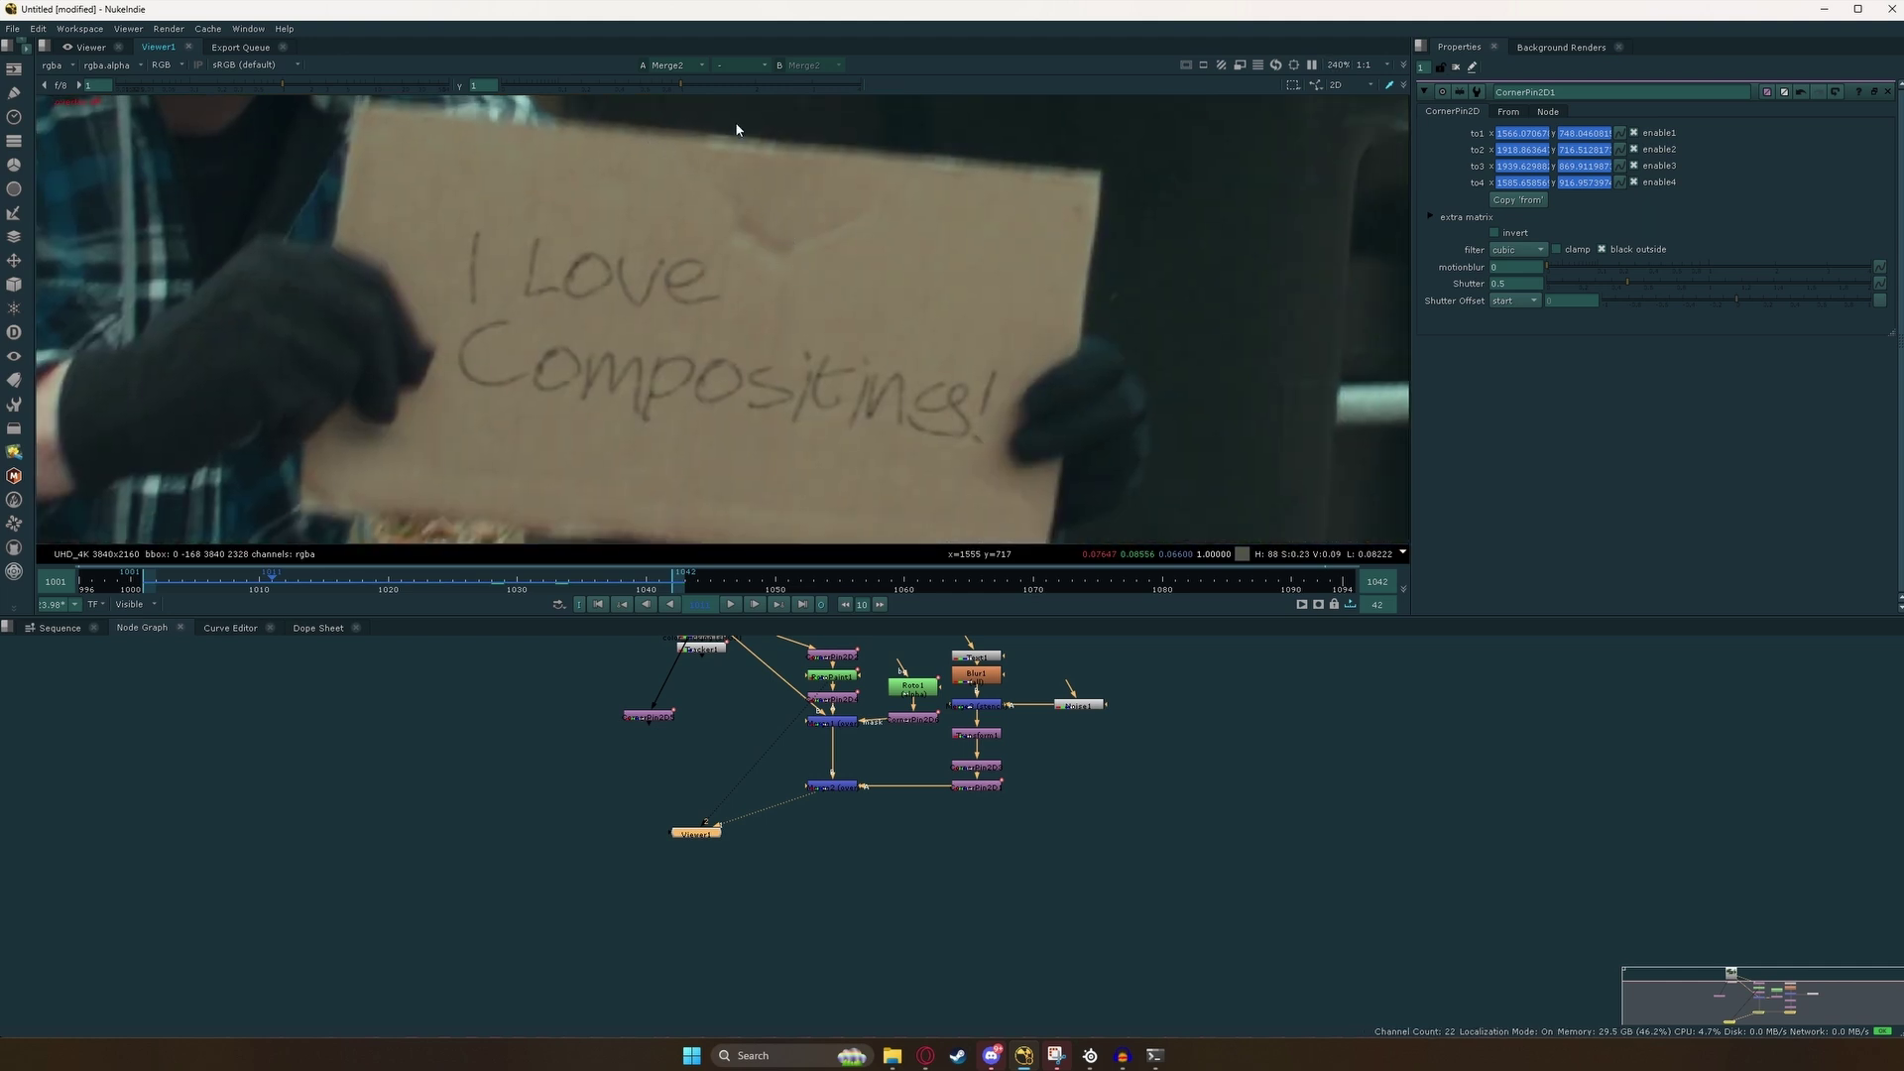
scroll(1023, 448, "up", 2)
scroll(1095, 329, "down", 4)
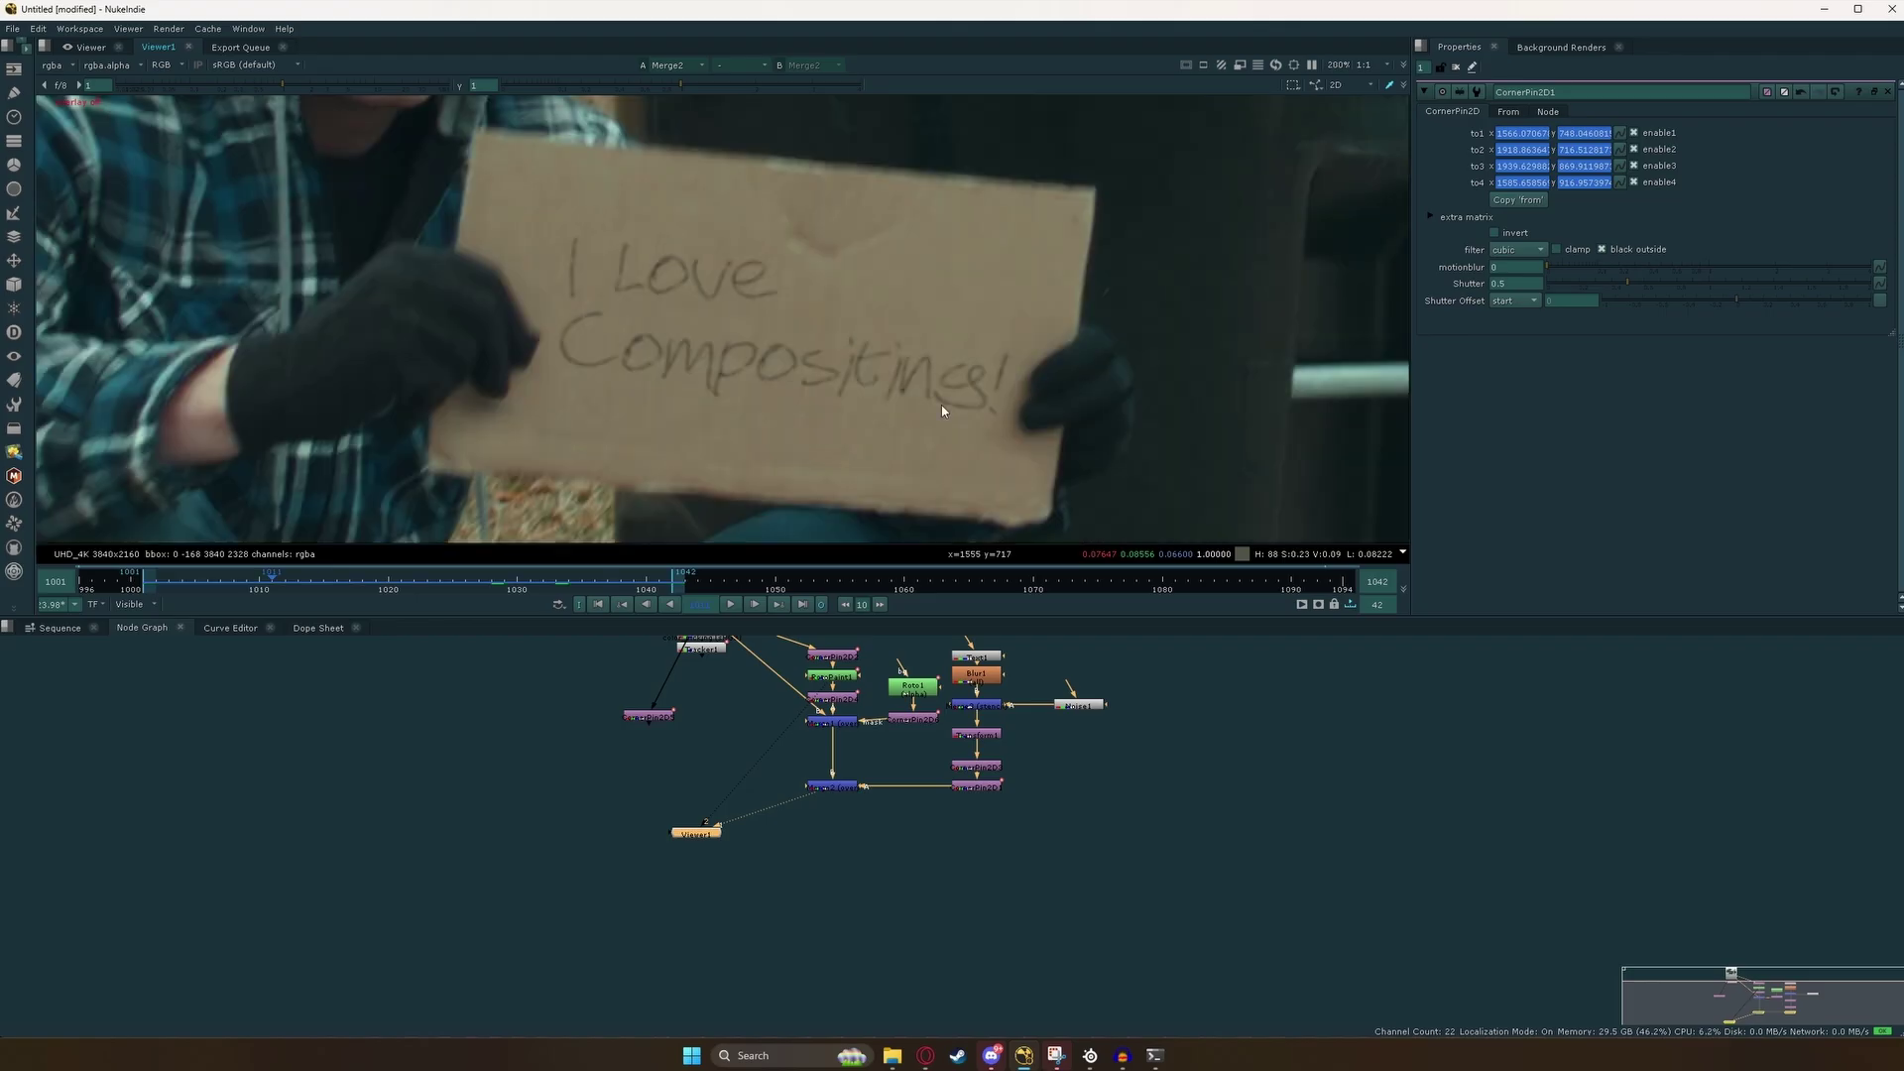
scroll(690, 355, "up", 3)
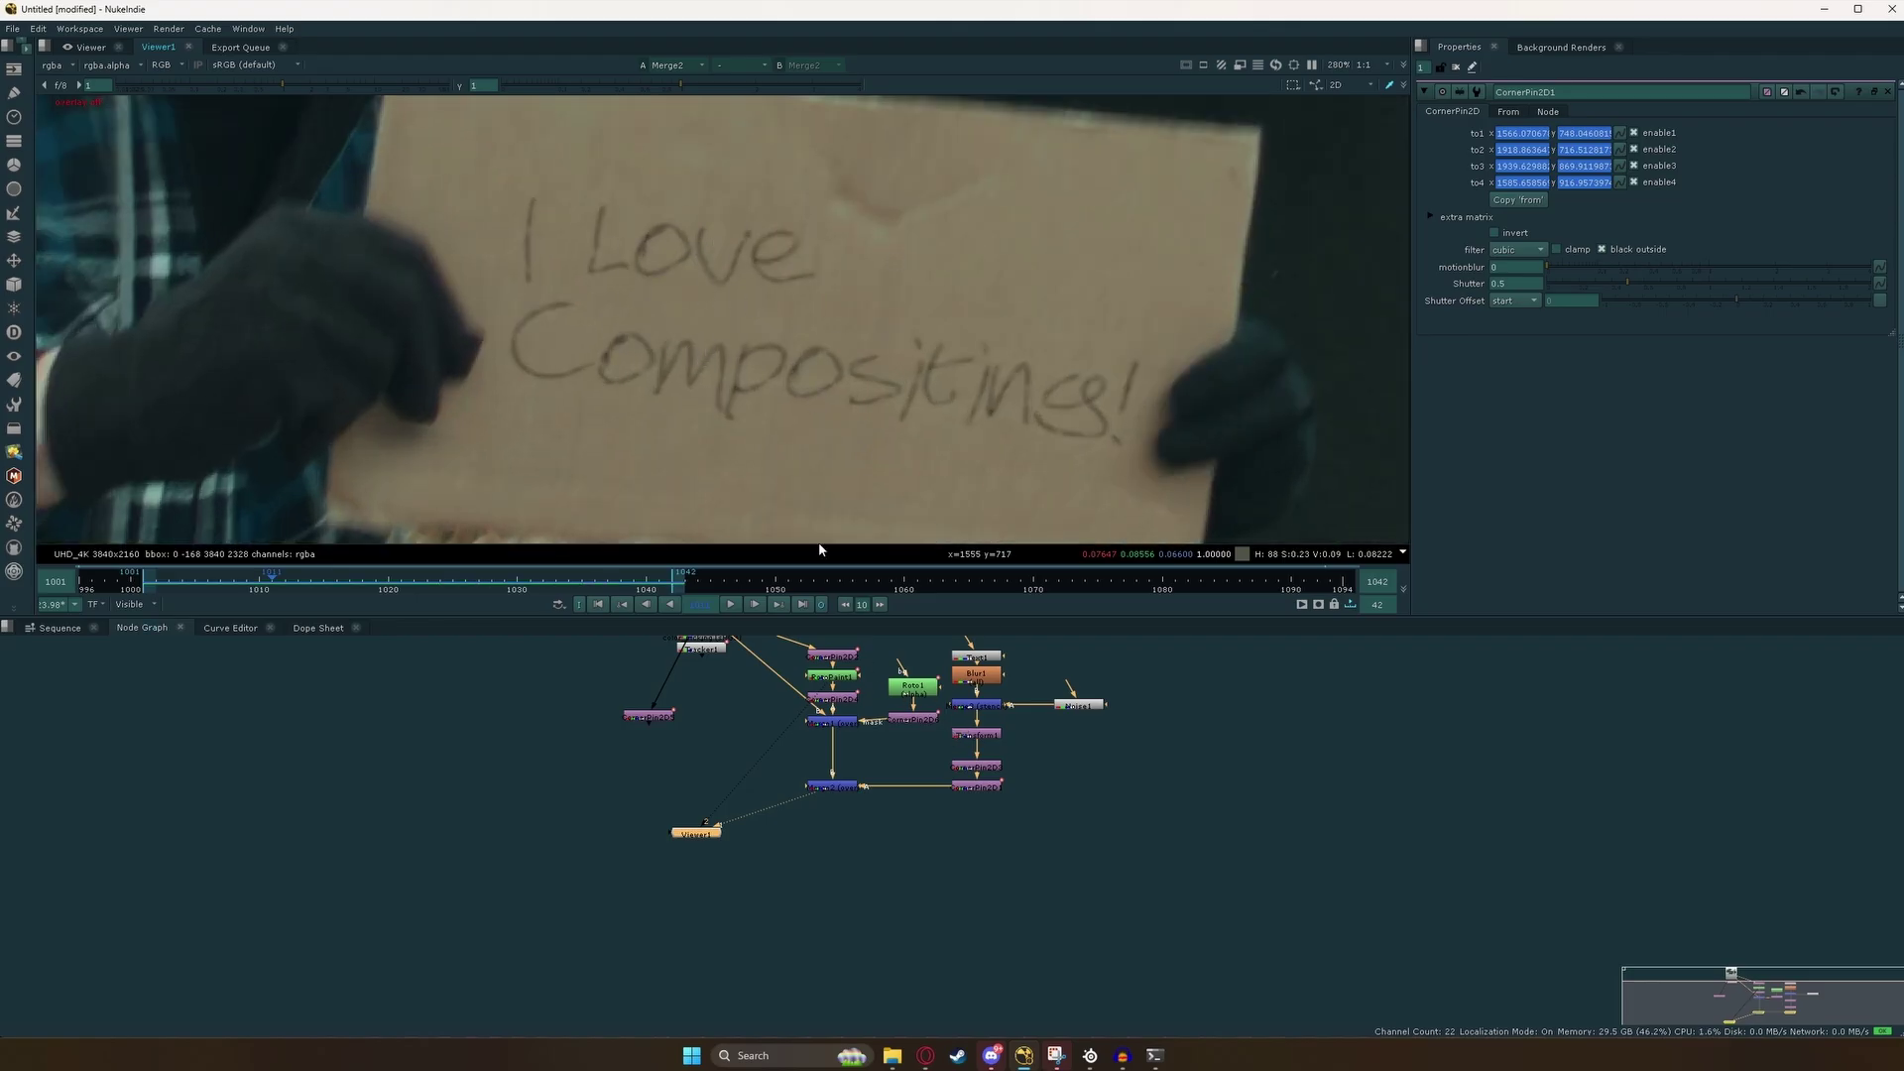
scroll(731, 425, "down", 4)
scroll(747, 440, "up", 3)
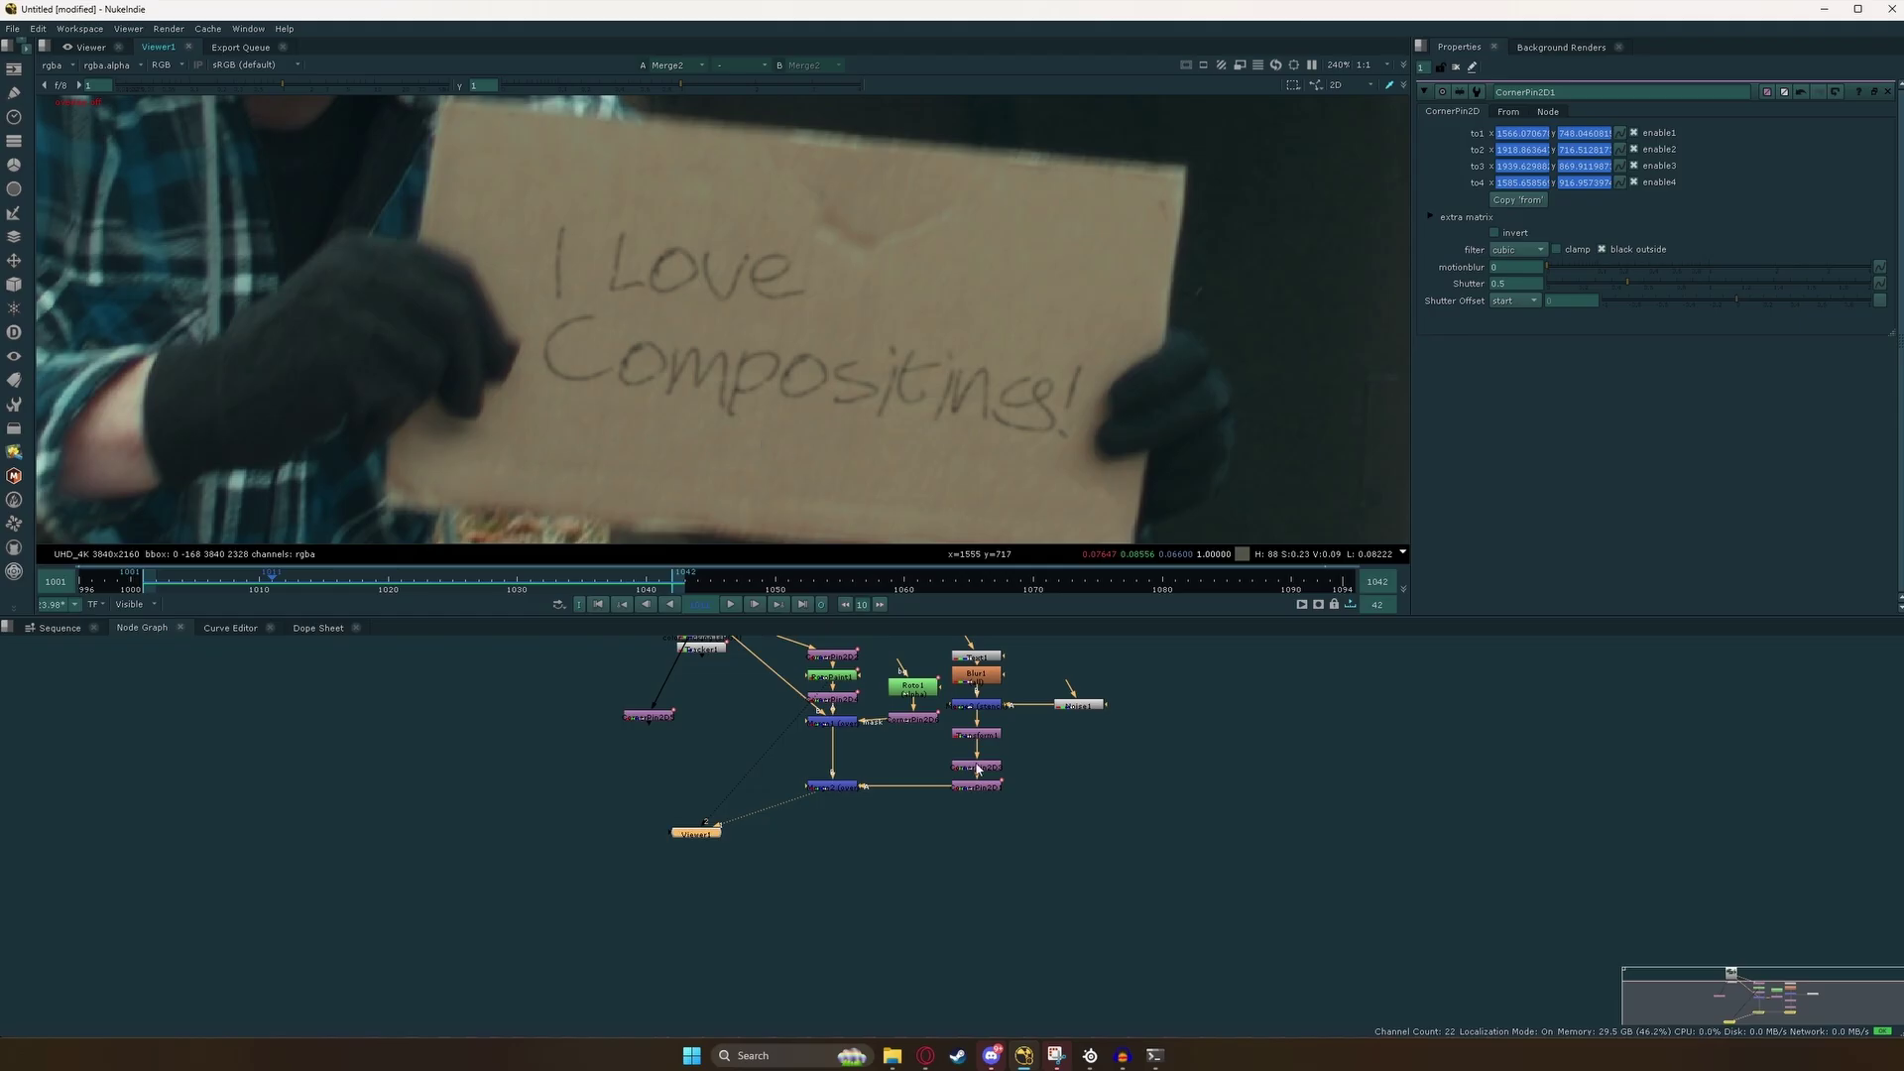
Give the lettering's CornerPin2D1 a motion blur of 1 and a shutter of 0.675.
scroll(1001, 794, "up", 3)
left_click(1010, 788)
scroll(1002, 801, "down", 3)
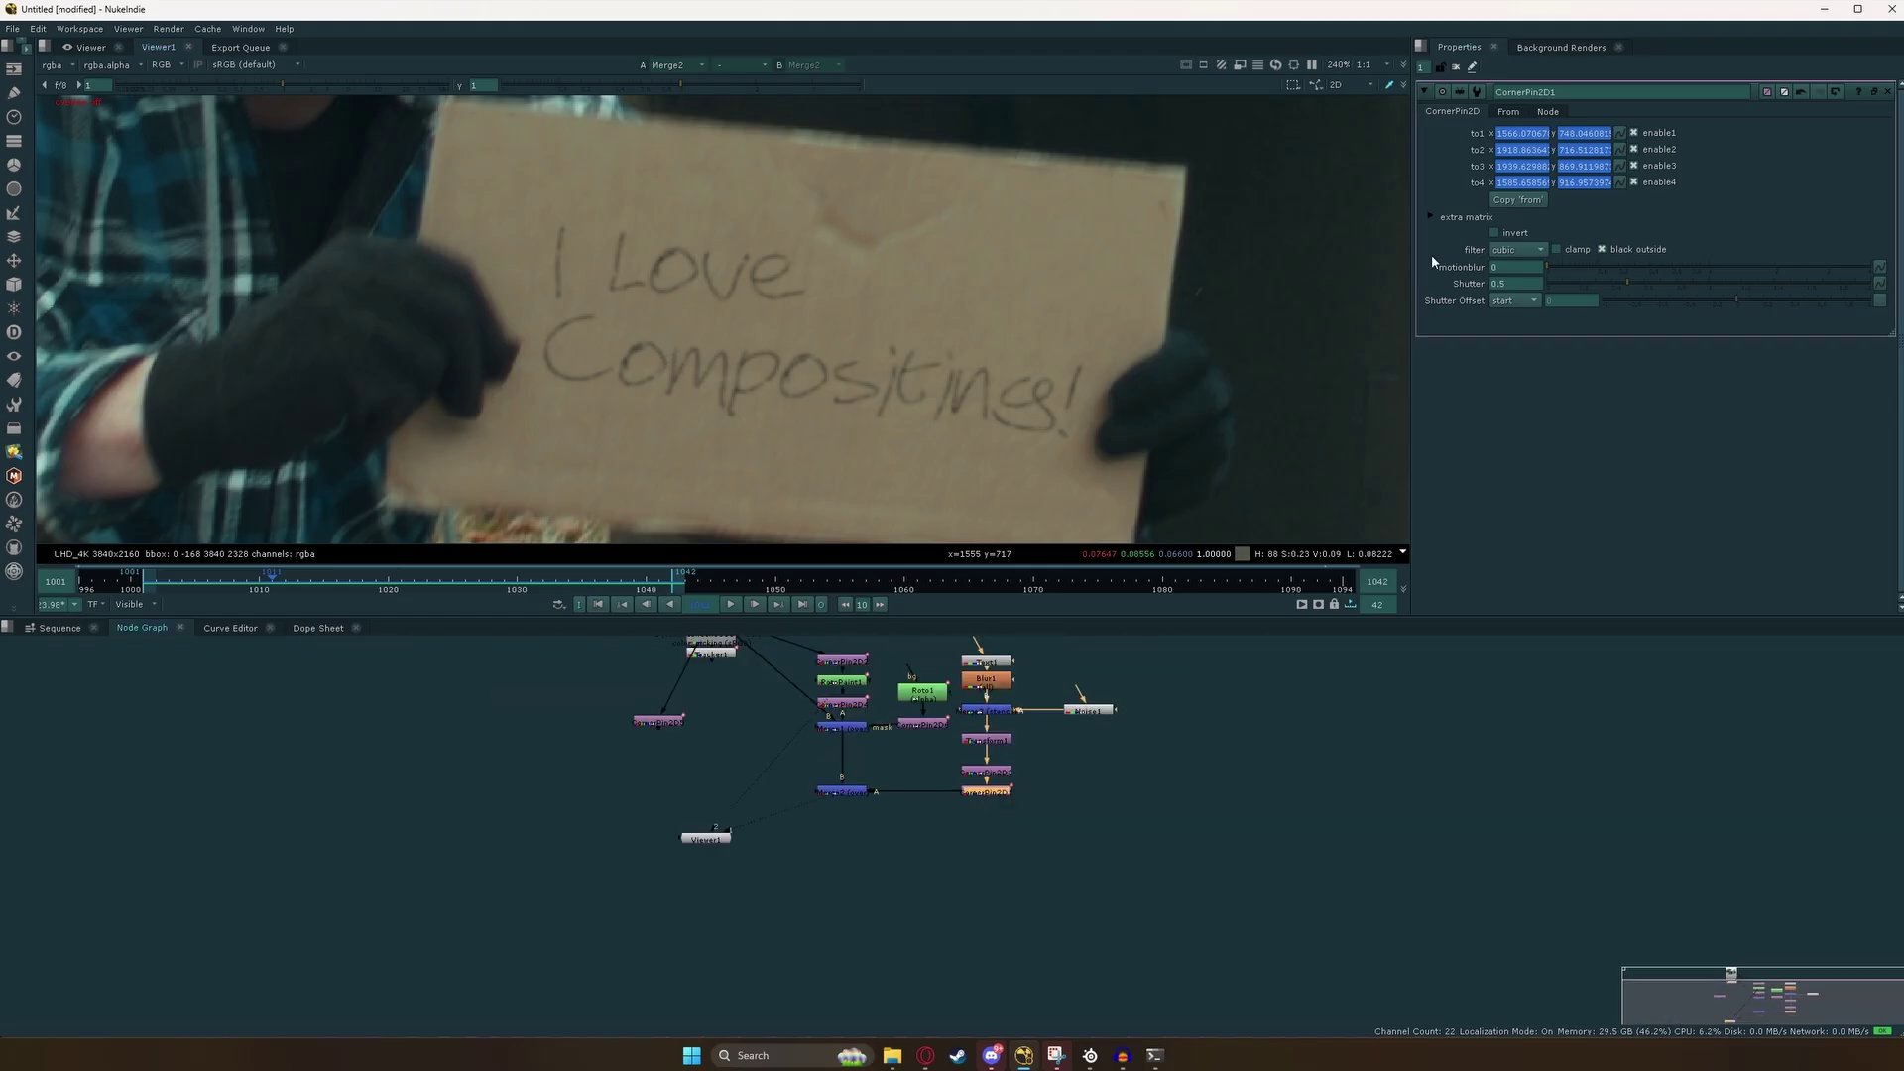
double_click(1528, 269)
type("1")
key("Tab")
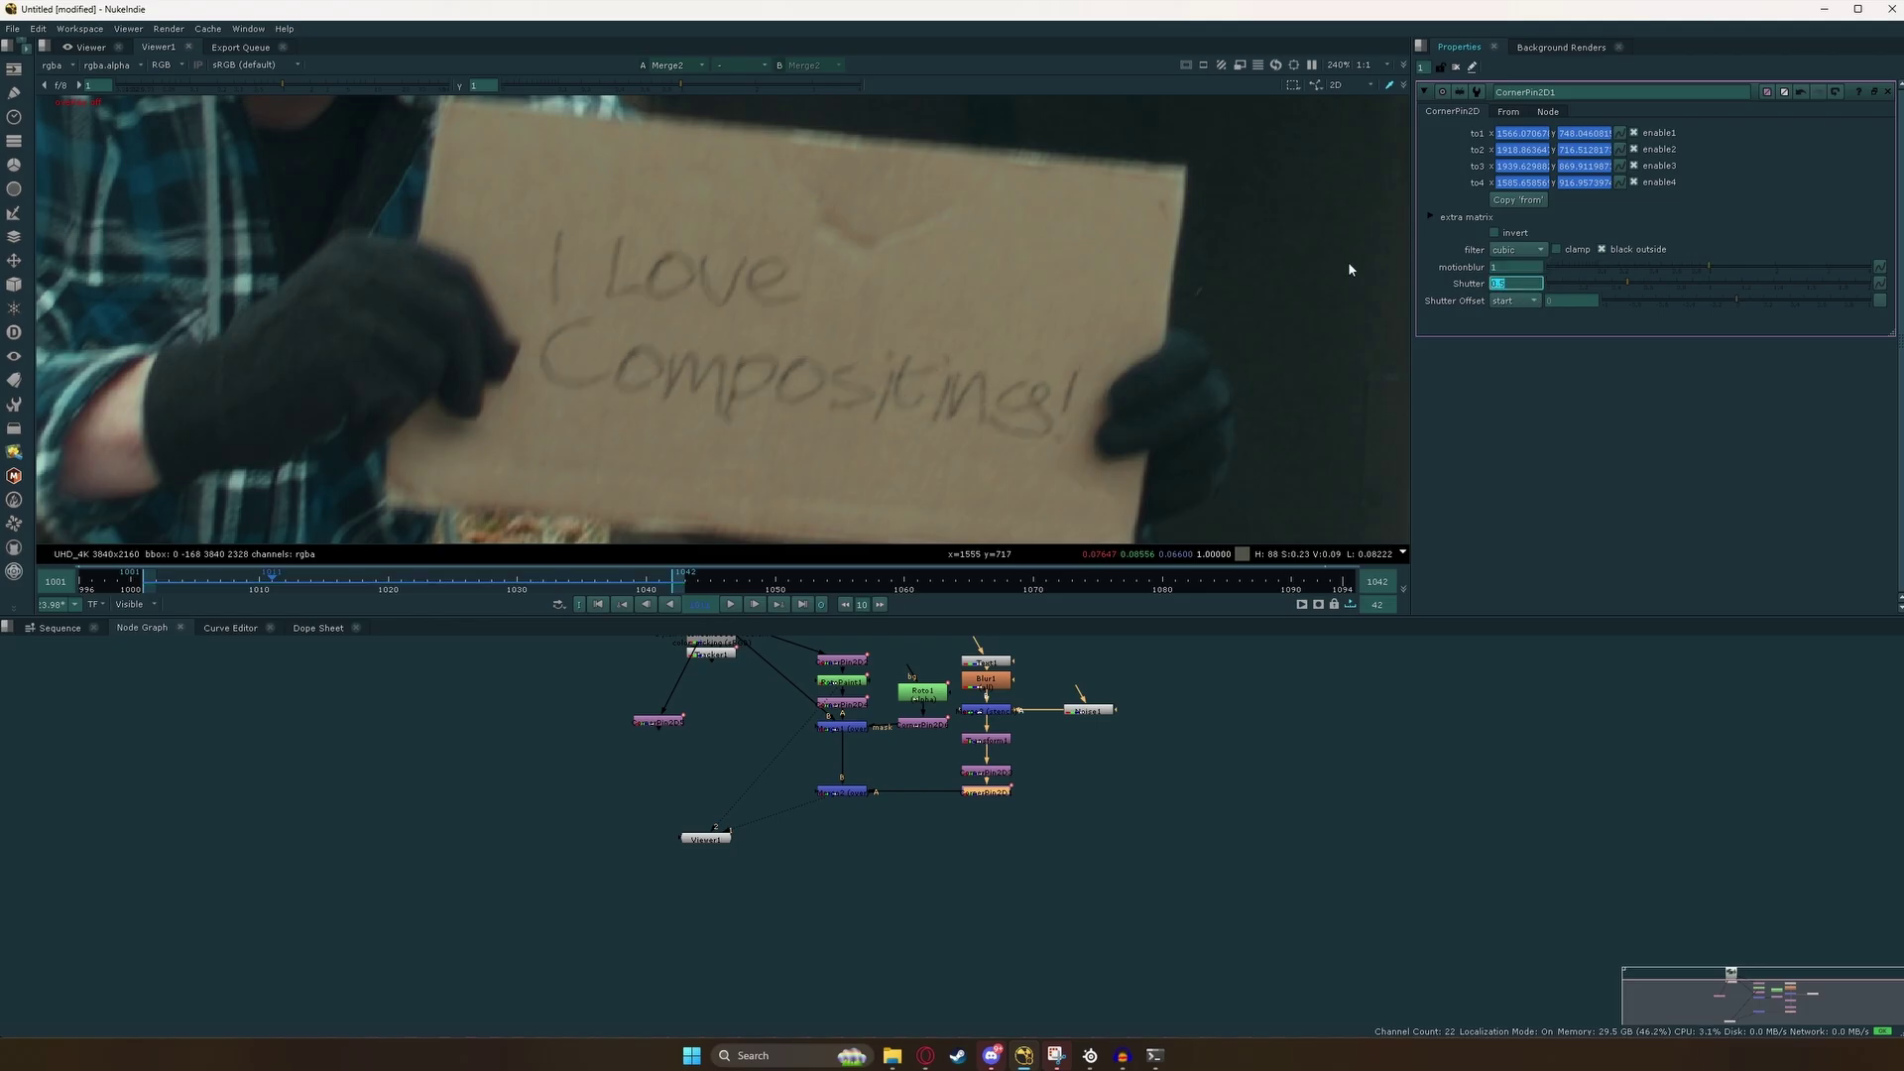
key("BackSpace")
type(".675")
key("Return")
Review the blurred lettering in playback and set CornerPin2D1's shutter offset to centred.
left_click(731, 604)
scroll(810, 451, "down", 2)
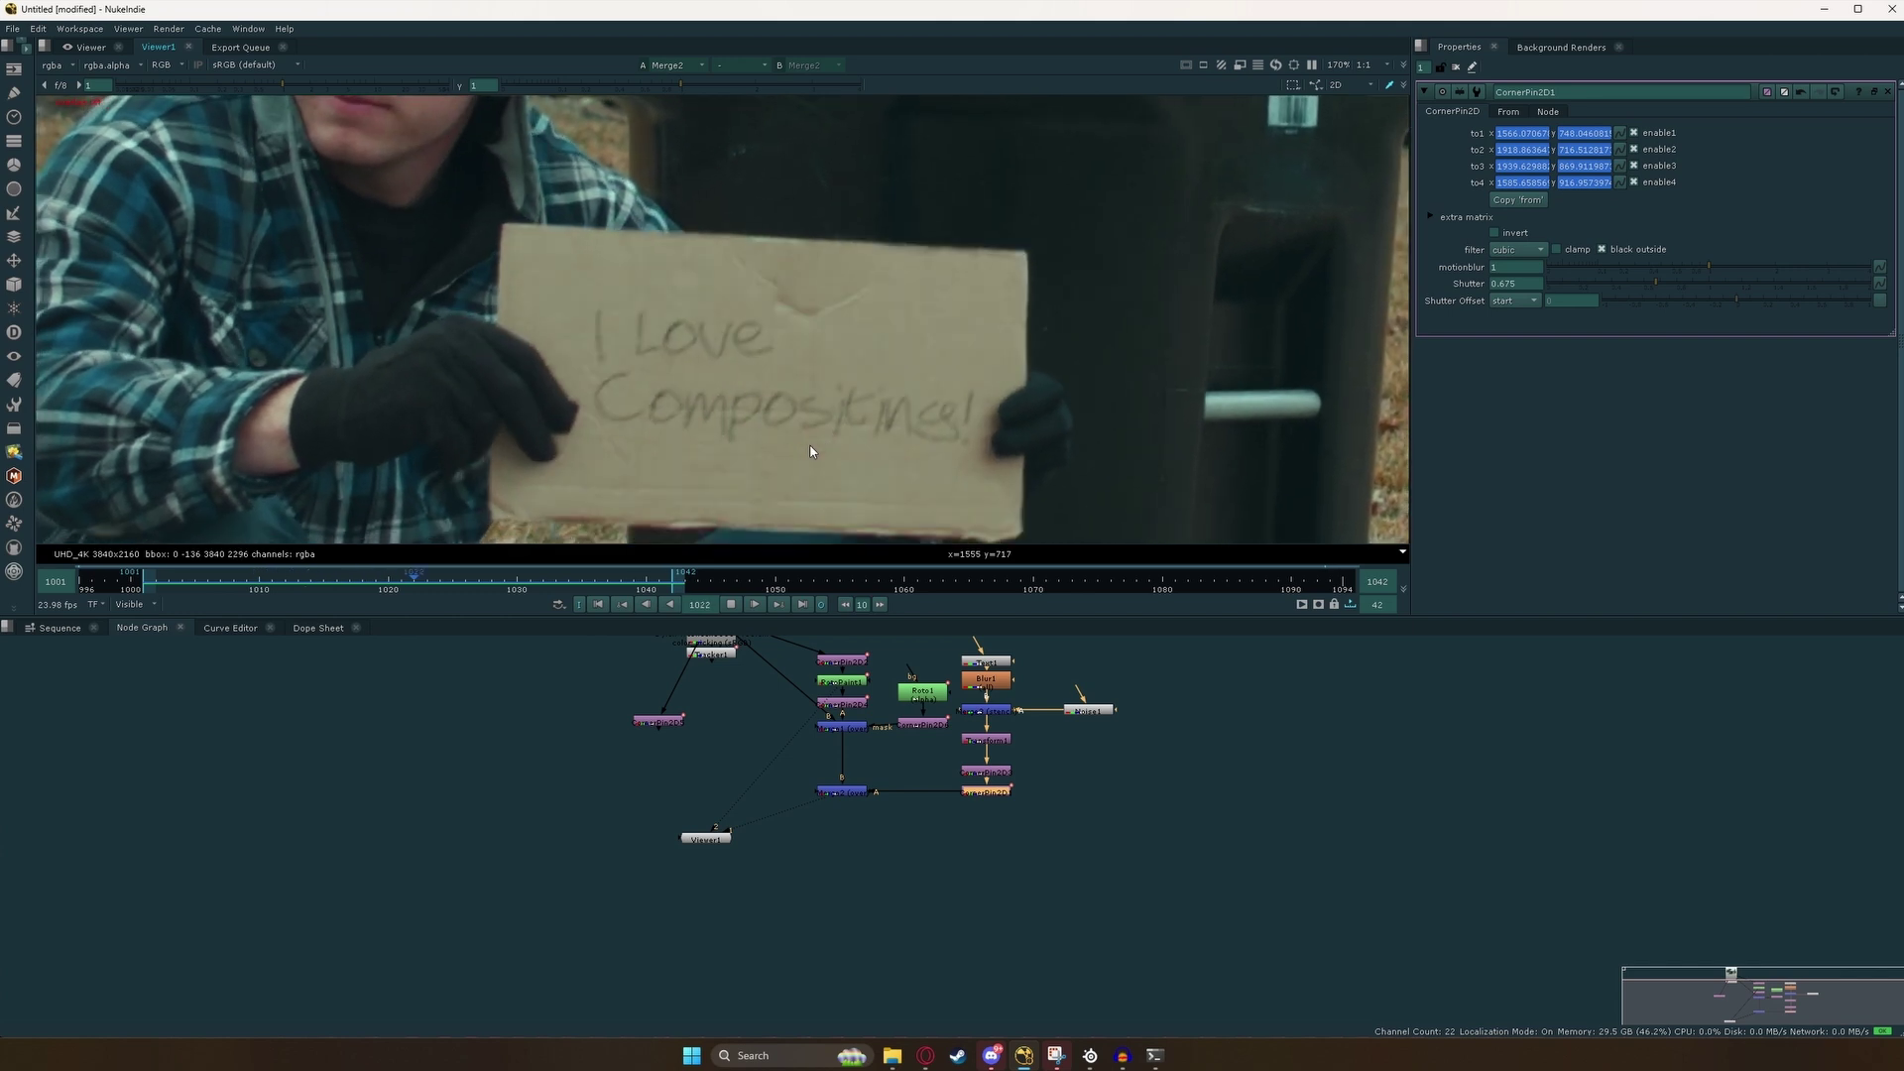
left_click(731, 604)
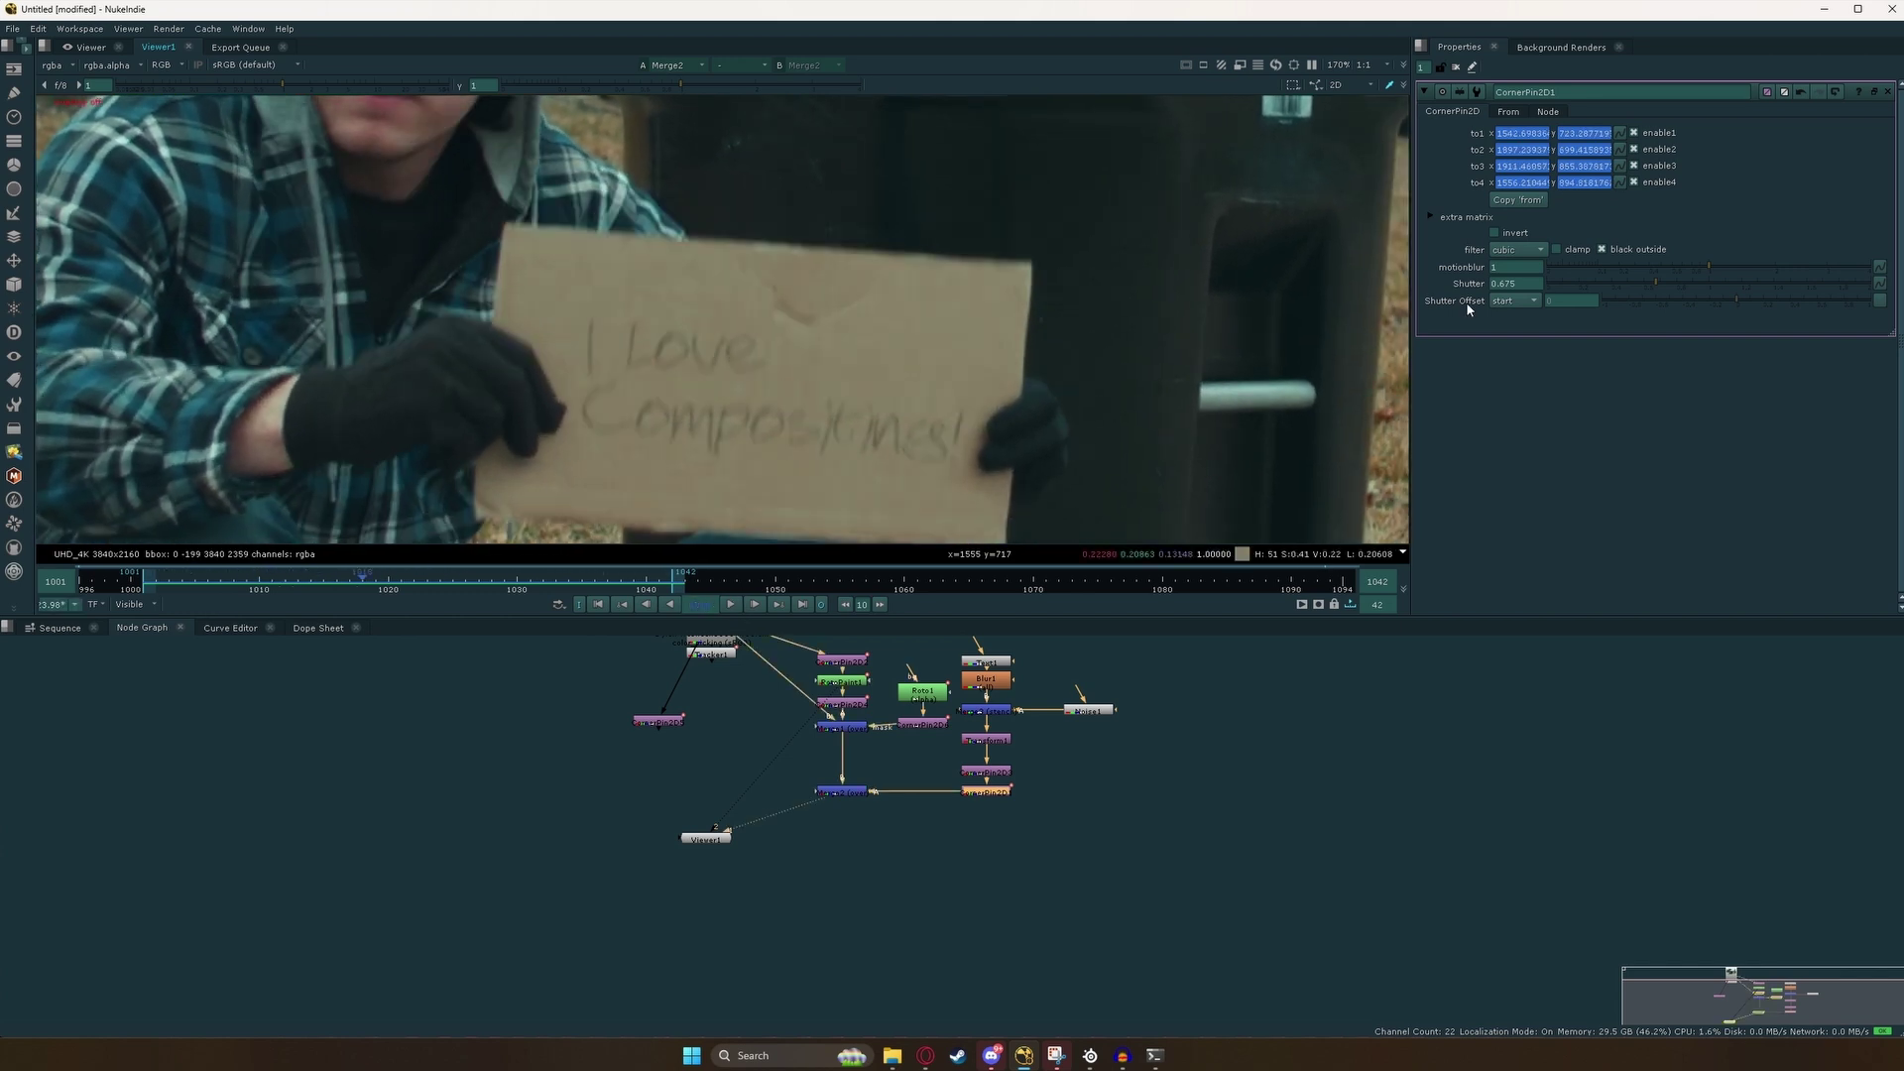
left_click(1509, 301)
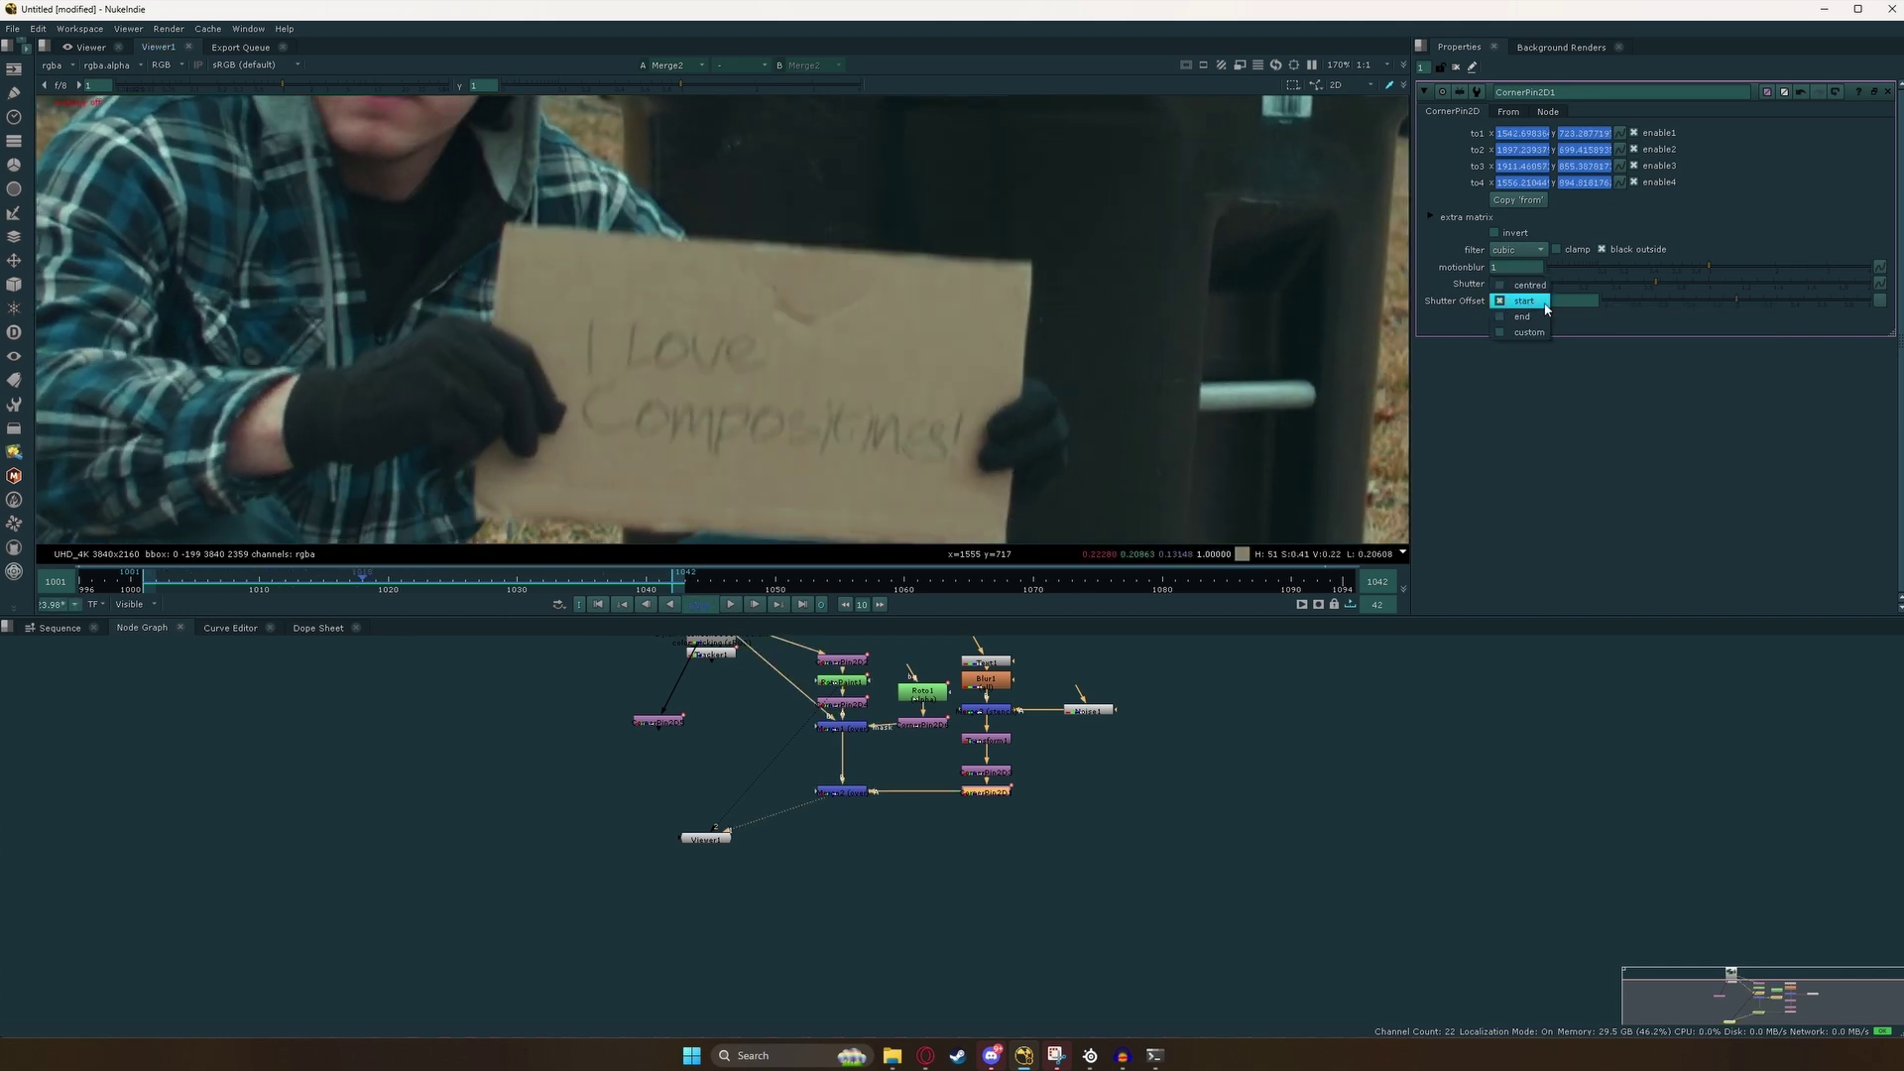
left_click(1536, 289)
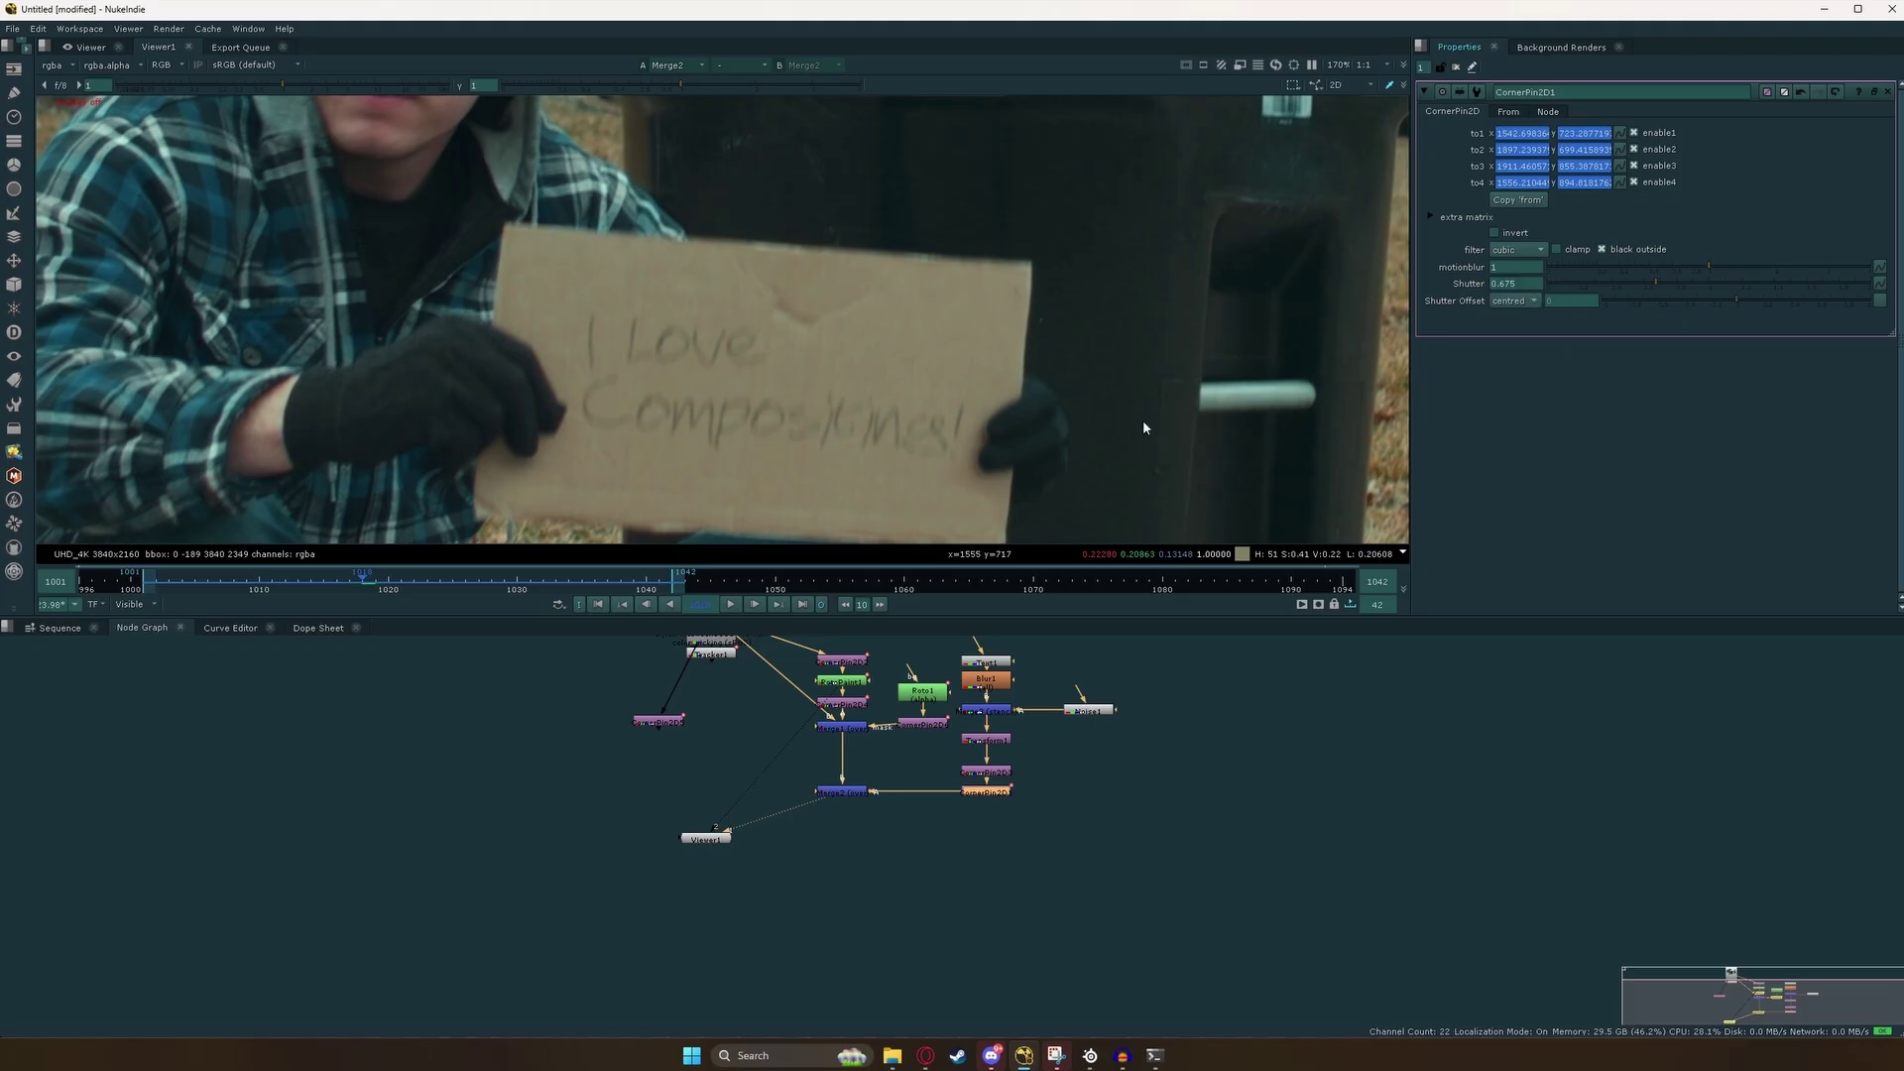
Play back the shot and examine how the lettering's centred motion blur matches the moving cardboard.
left_click(730, 605)
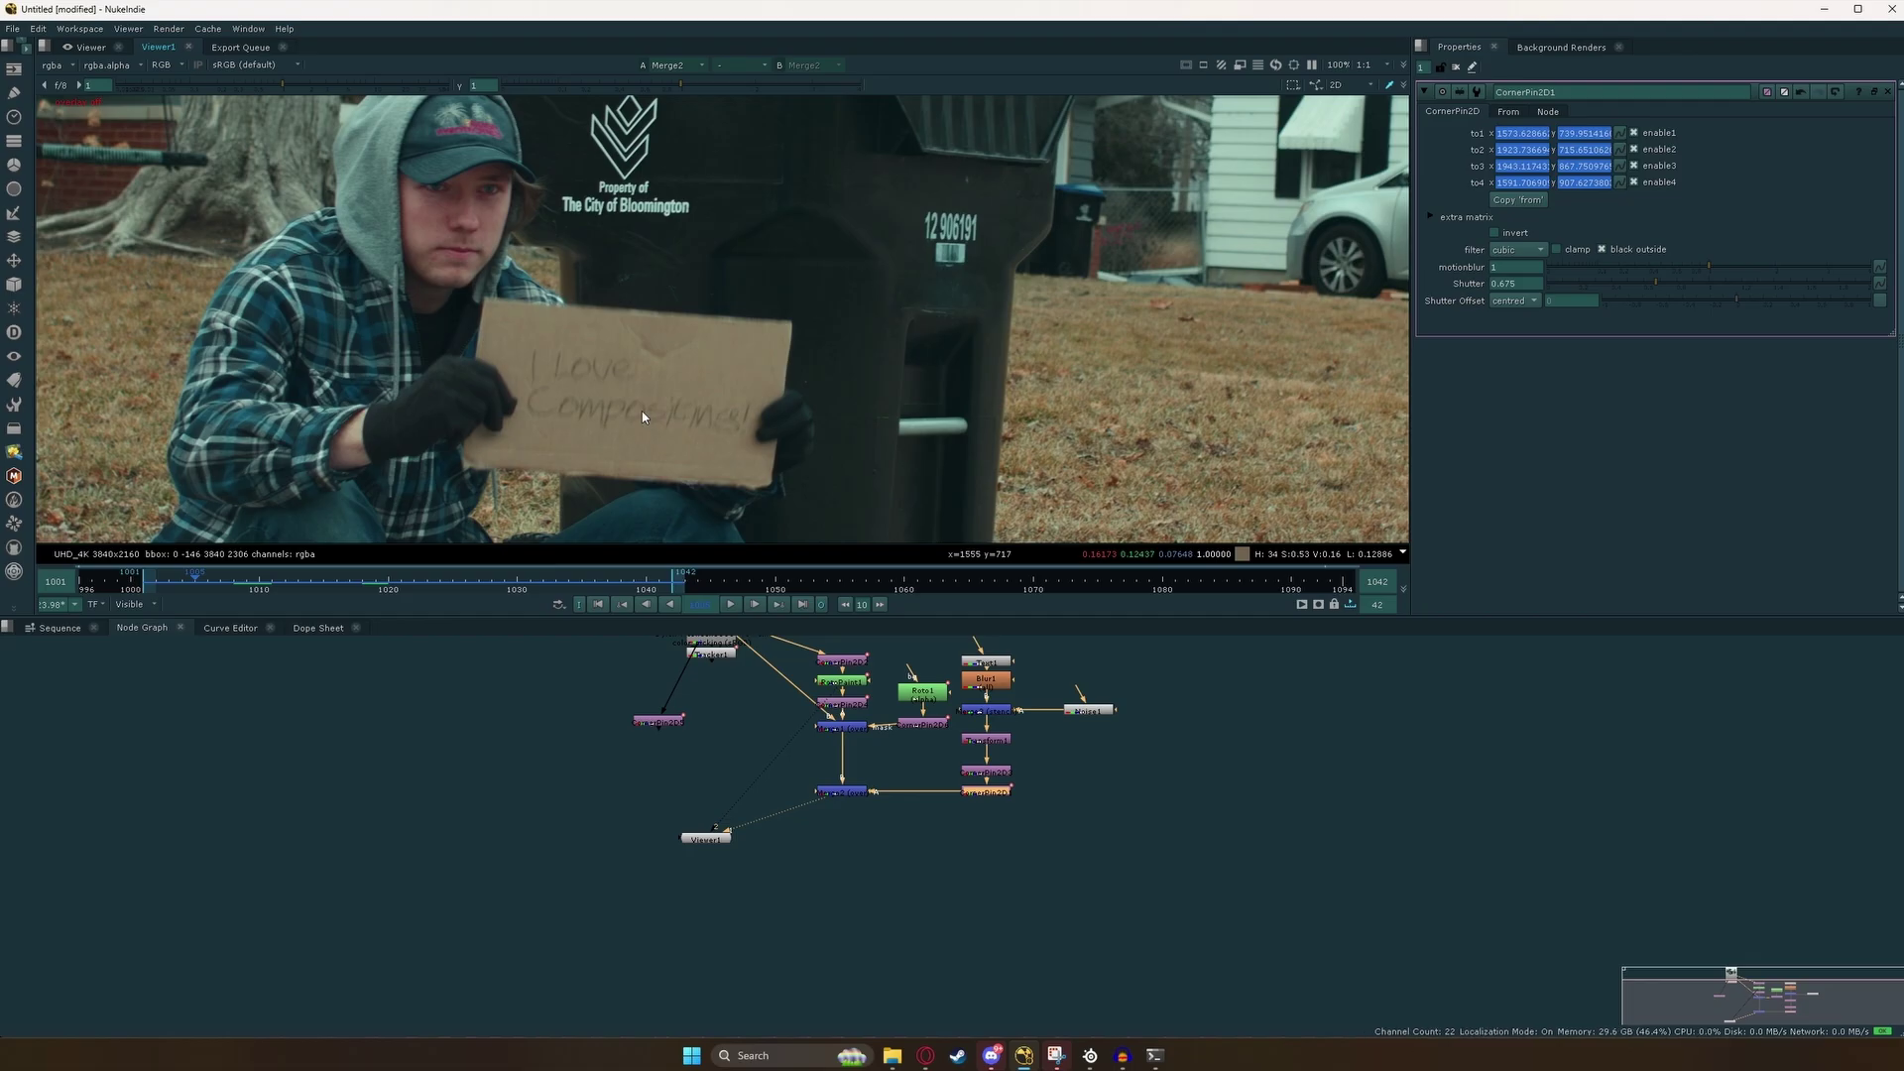
scroll(635, 420, "up", 2)
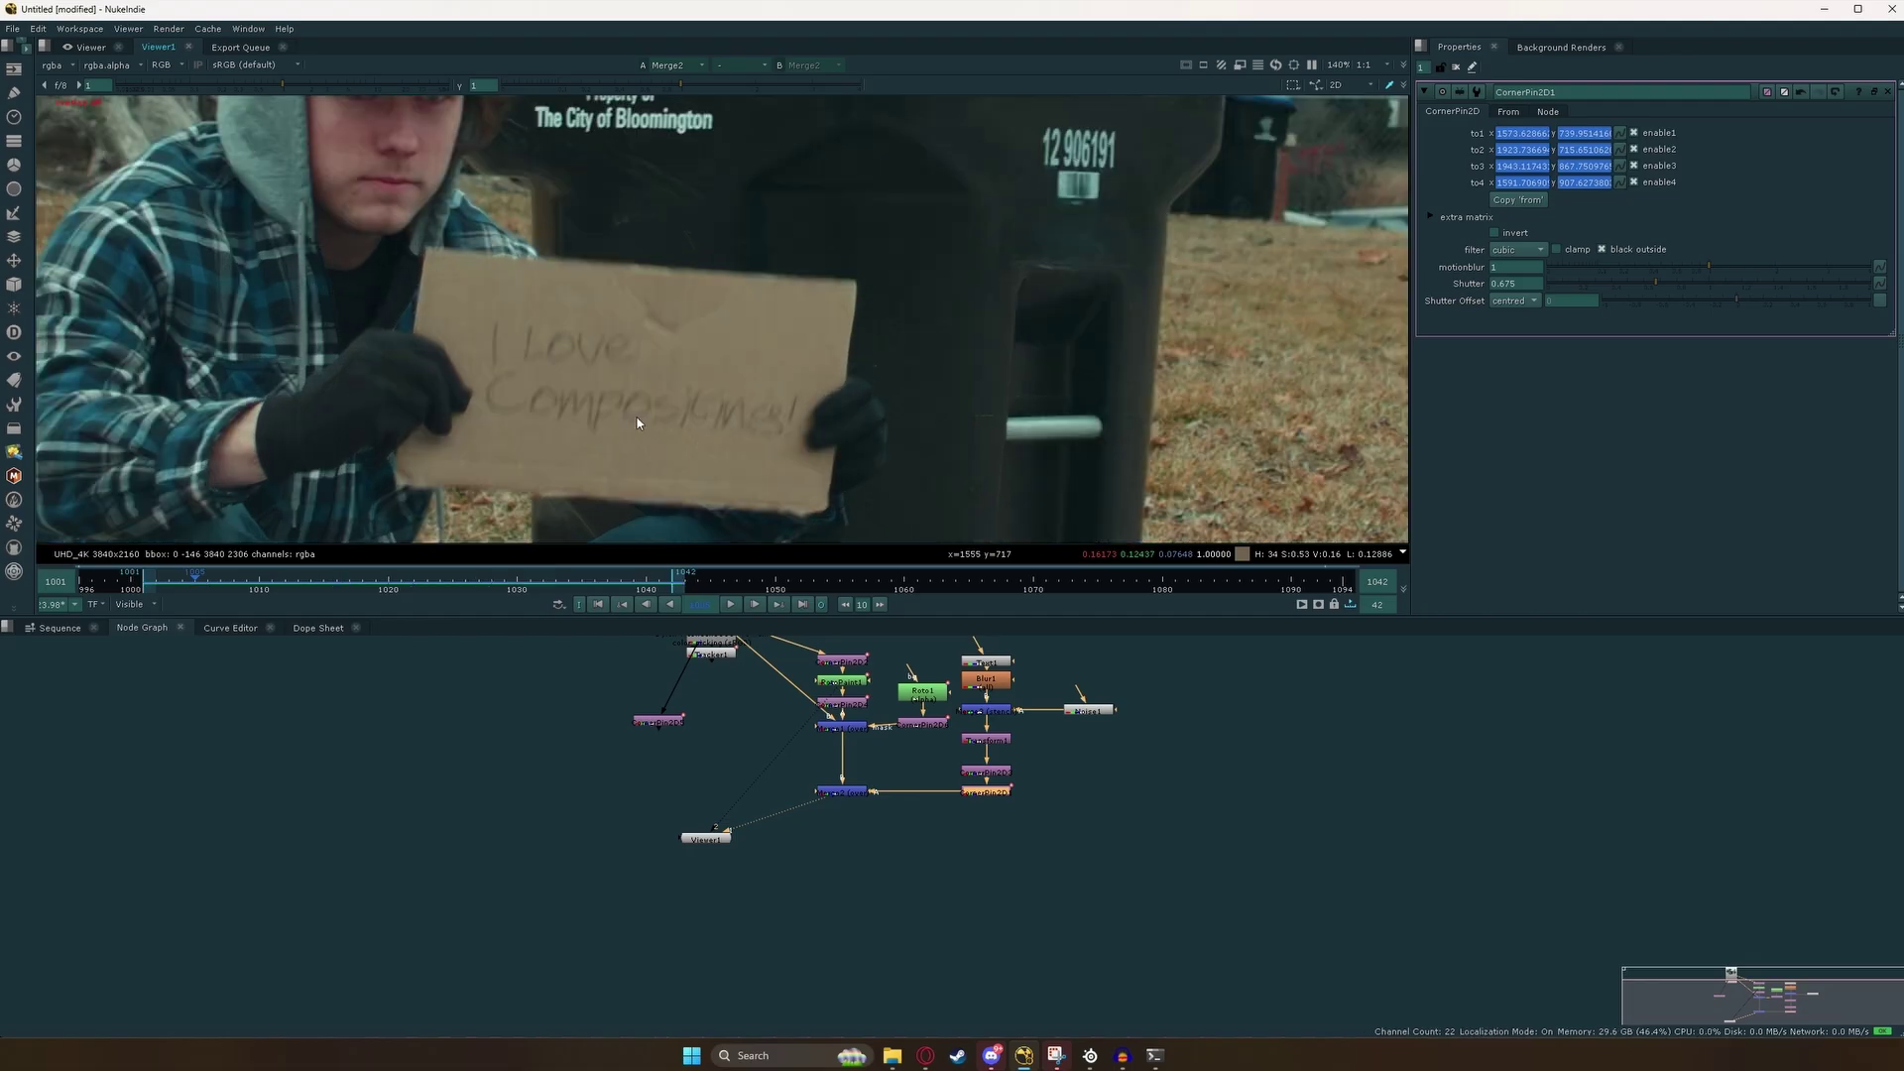
scroll(625, 413, "up", 3)
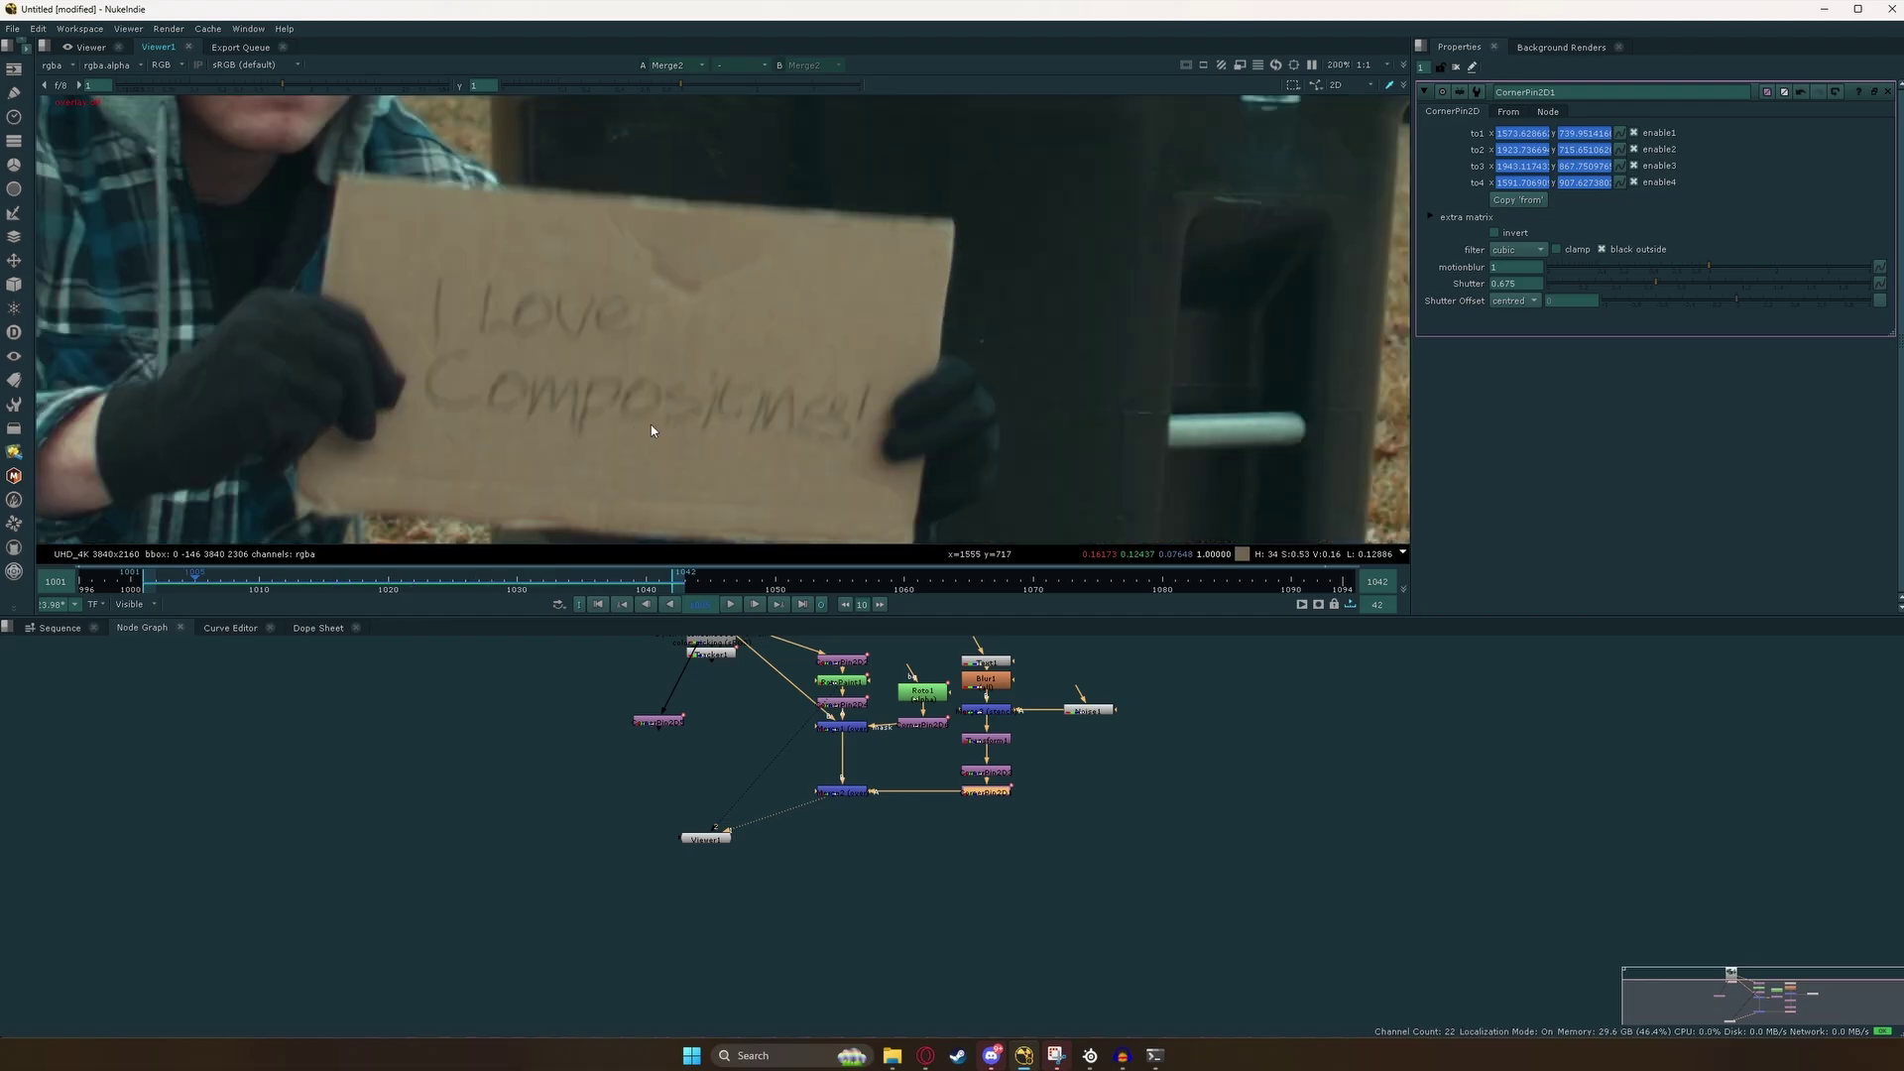
scroll(642, 404, "down", 5)
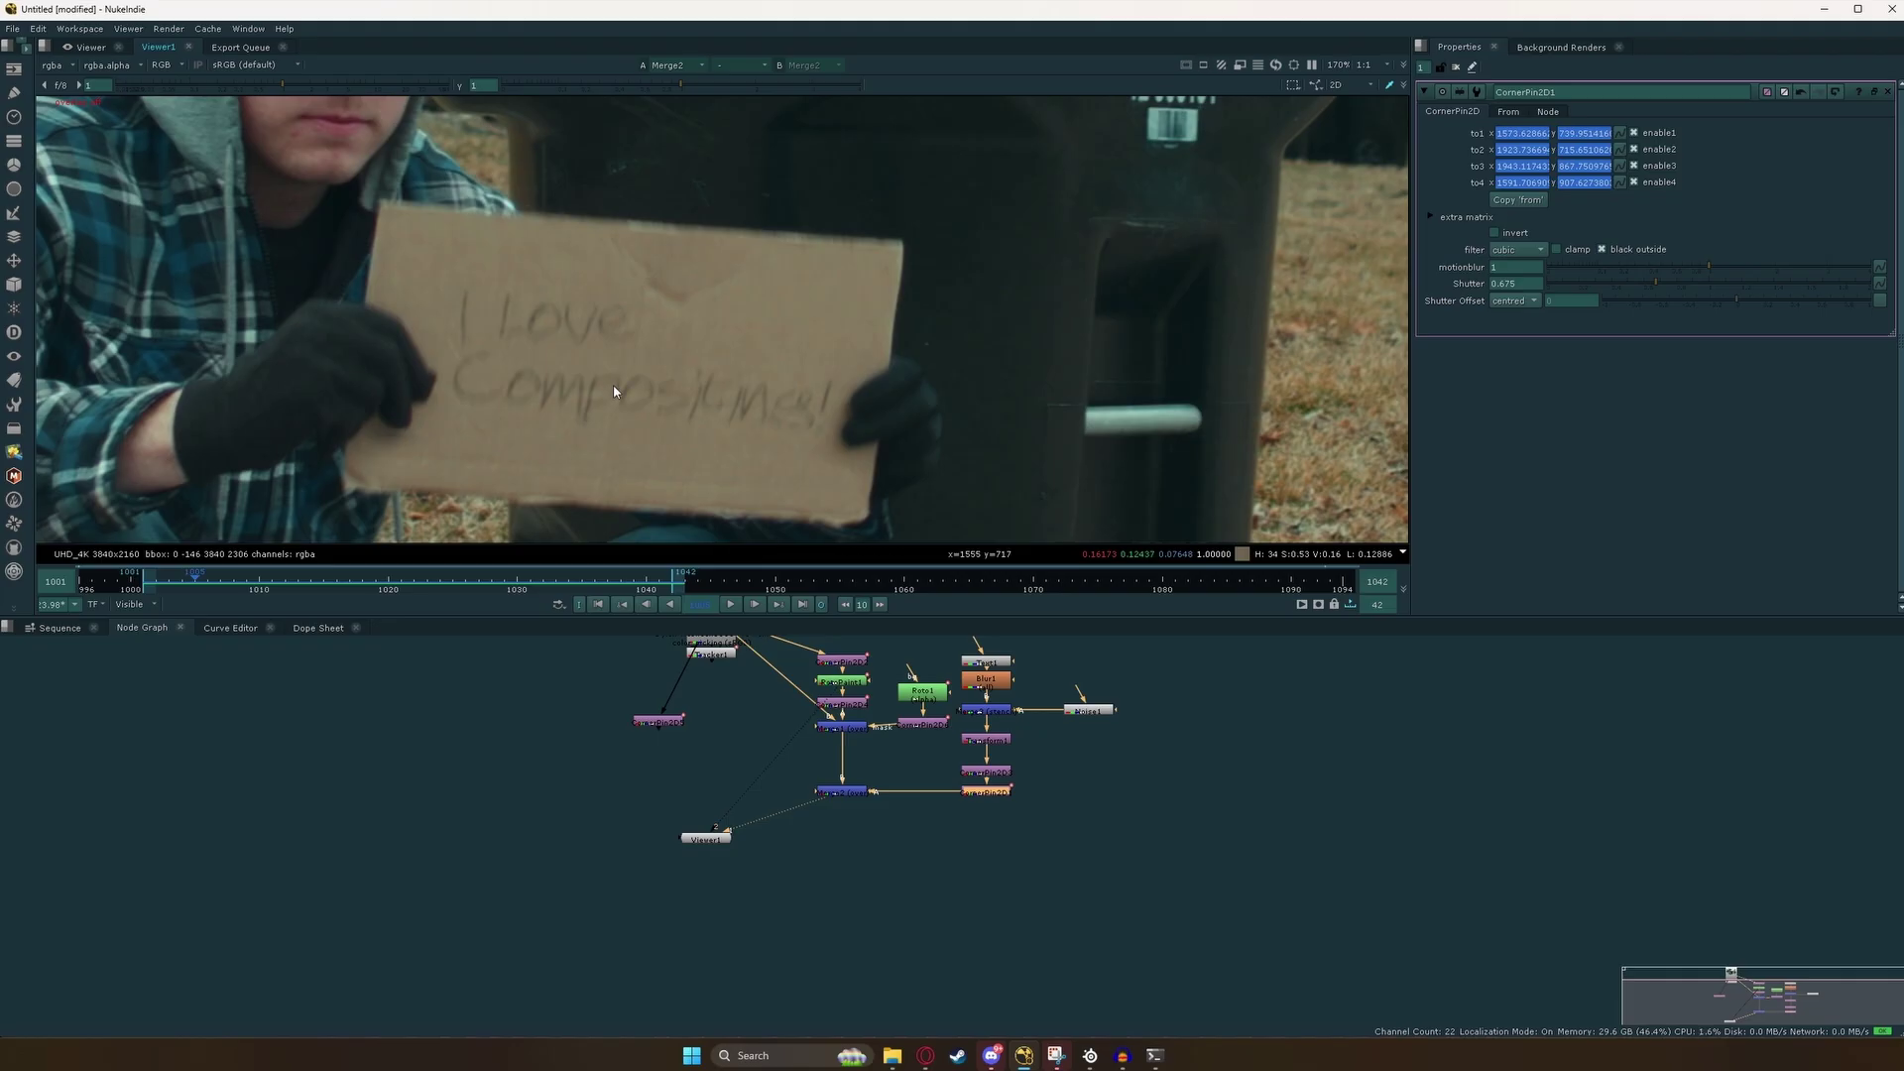
left_click(731, 604)
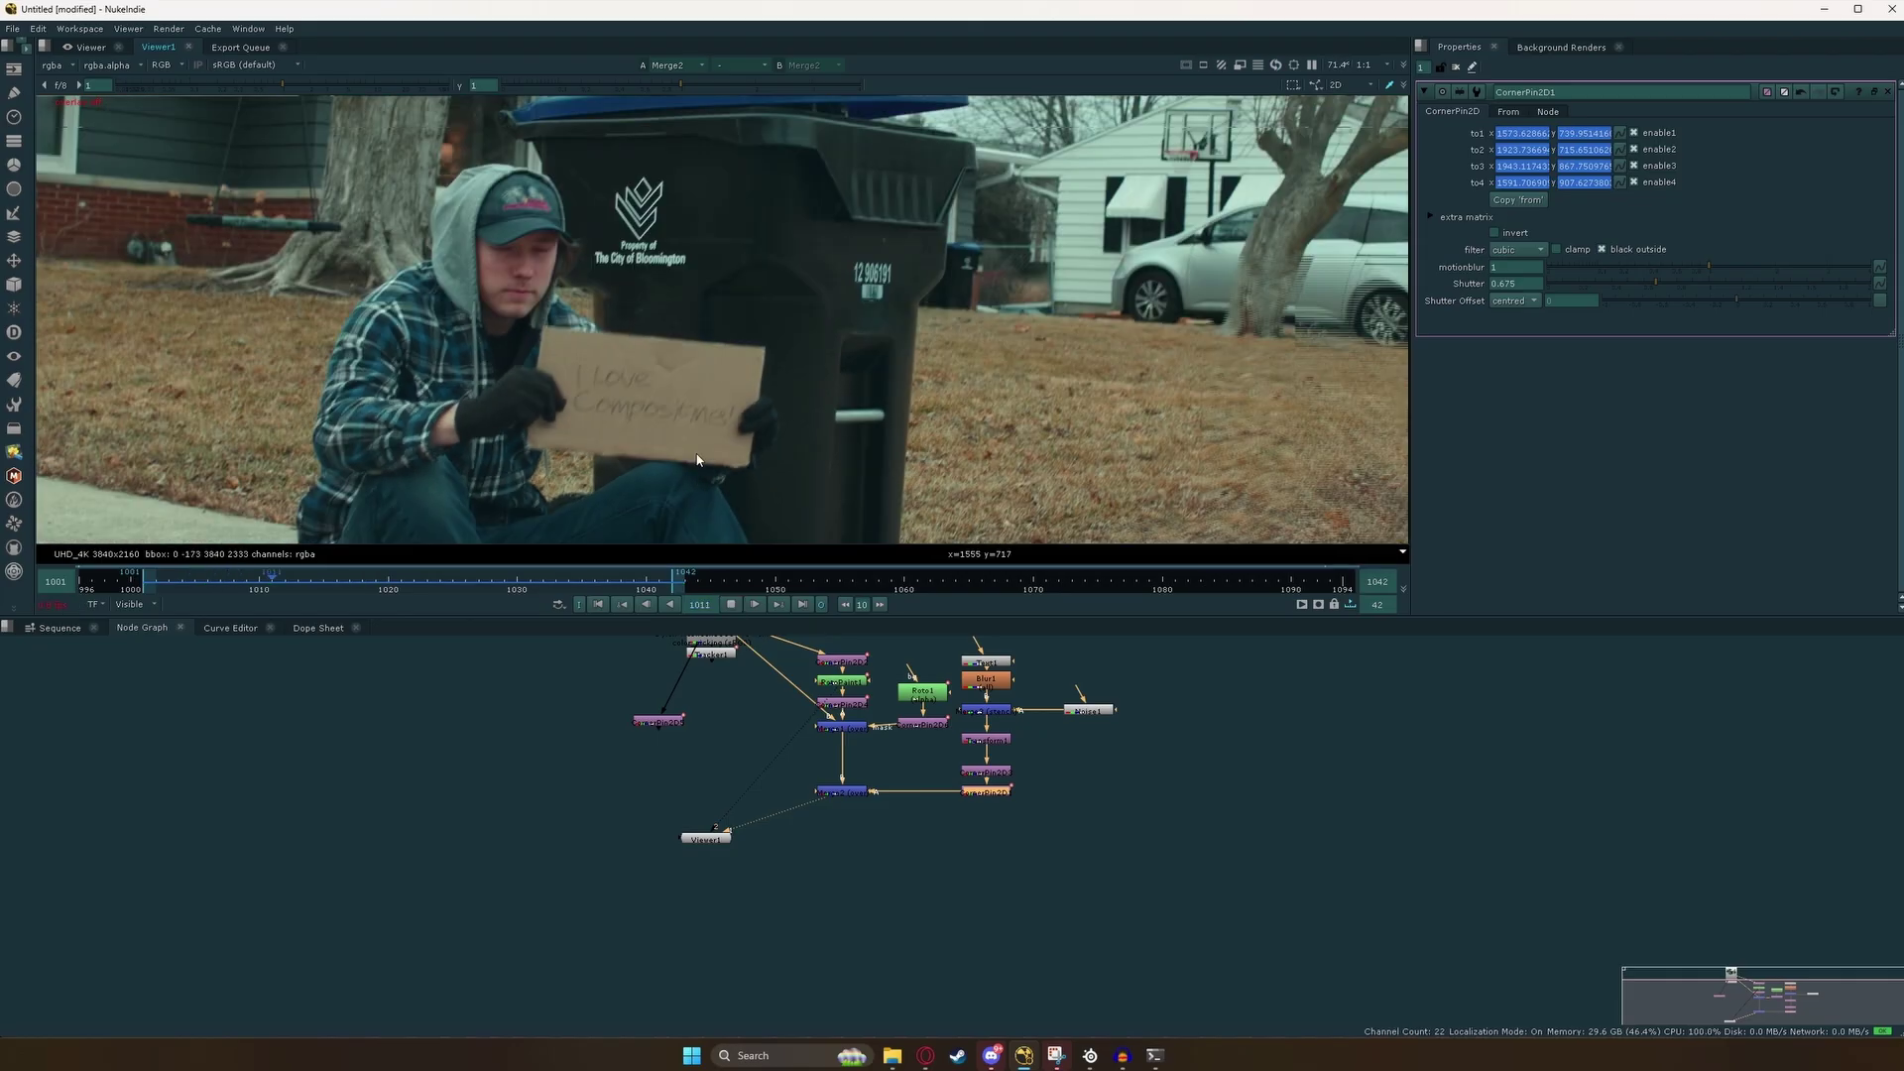
scroll(699, 473, "down", 4)
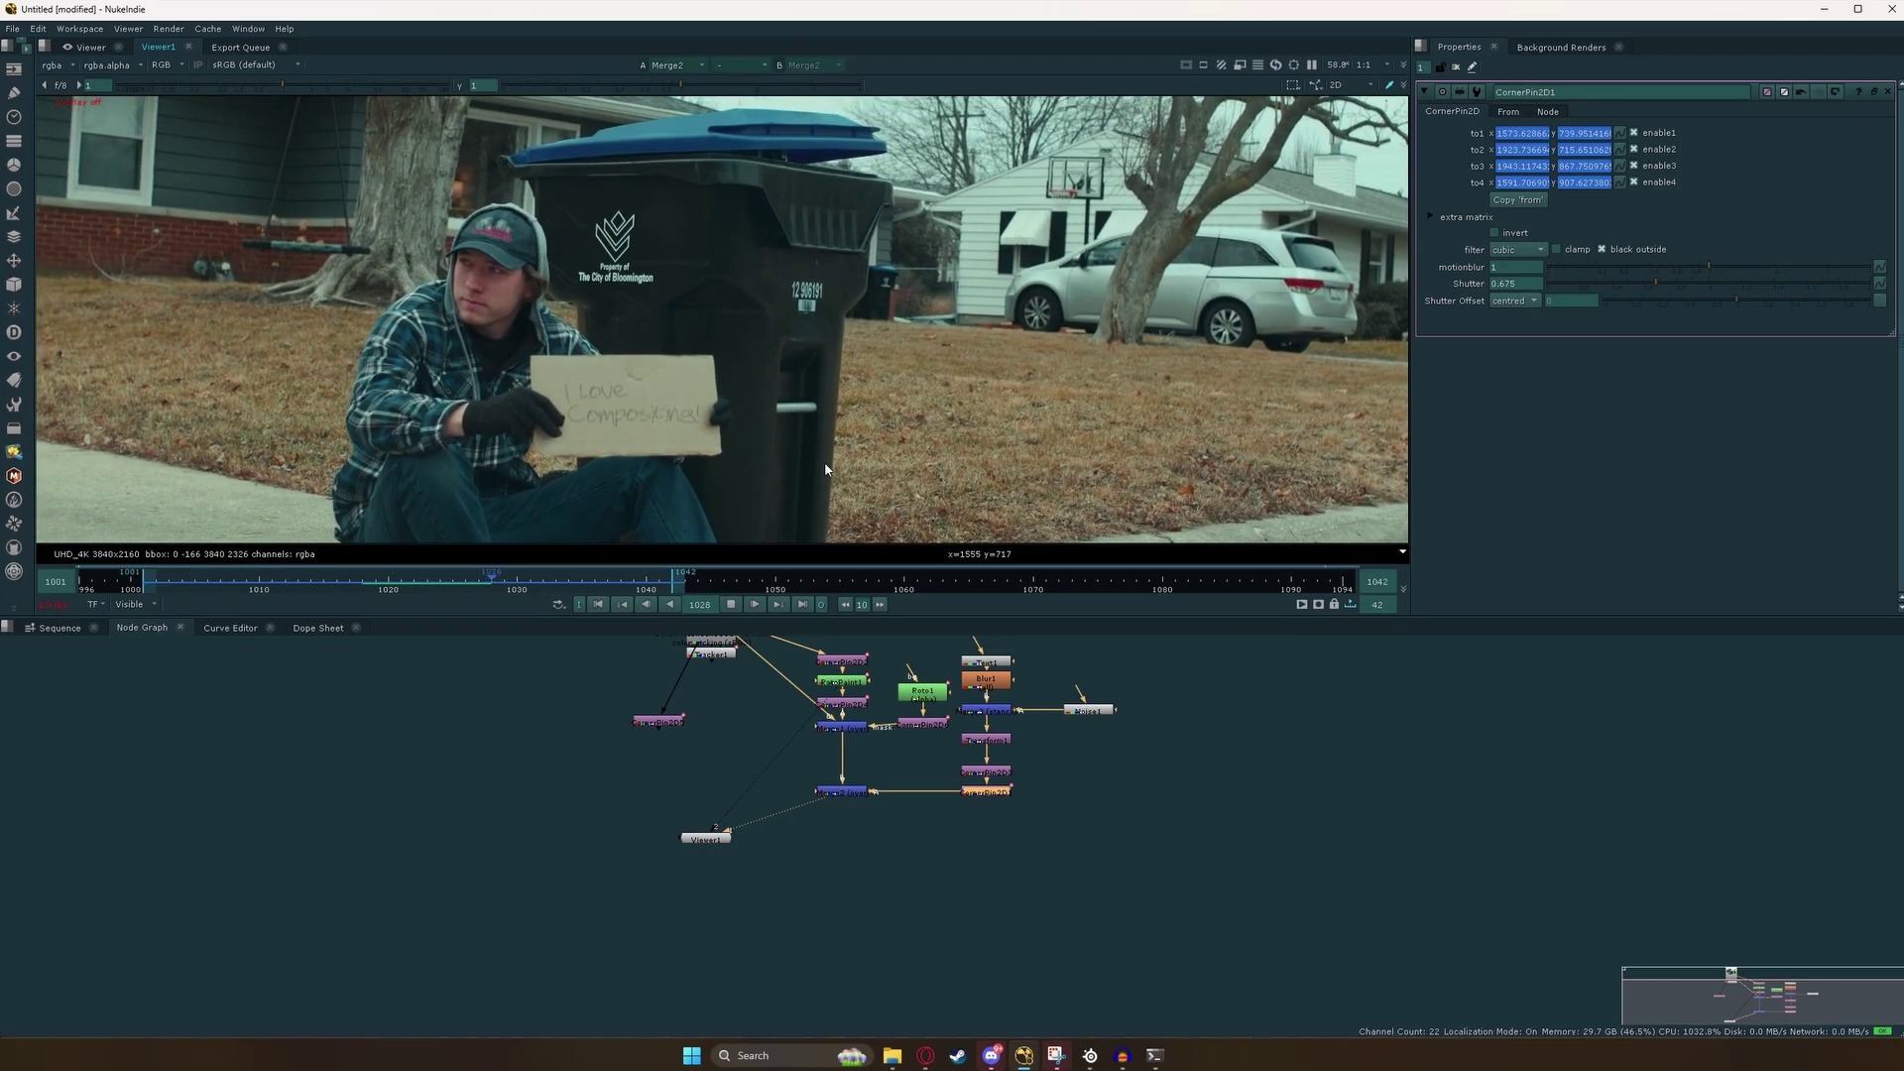